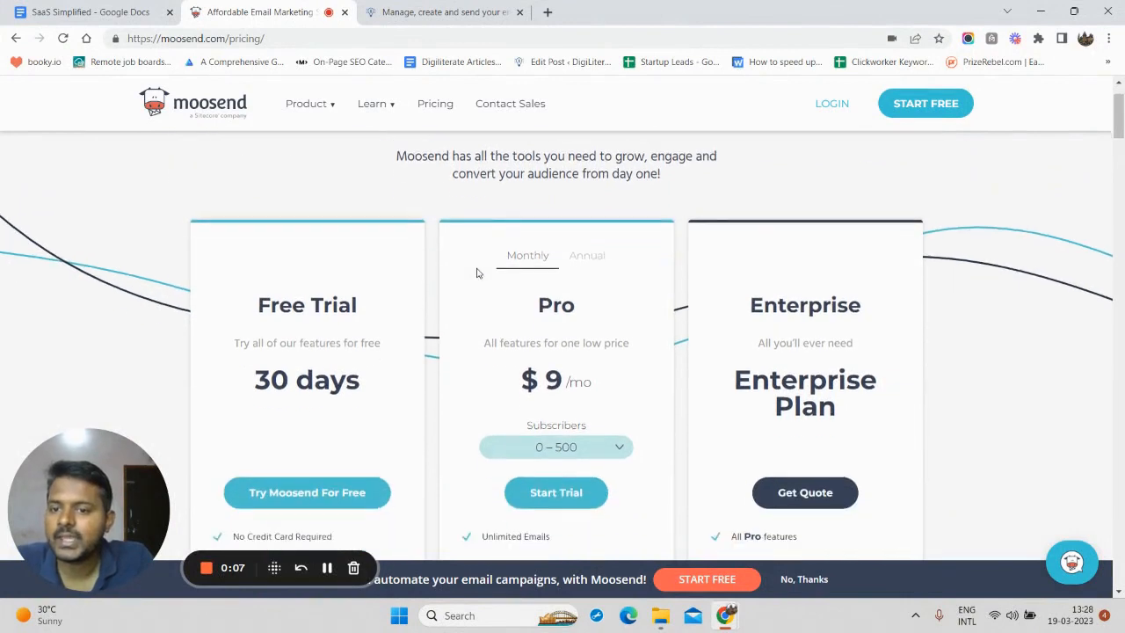
Review the Free Trial, Pro and Enterprise plan cards with their included features on the Moosend pricing page
{"action": "scroll", "coordinate": [380, 359], "scroll_direction": "down", "scroll_amount": 1}
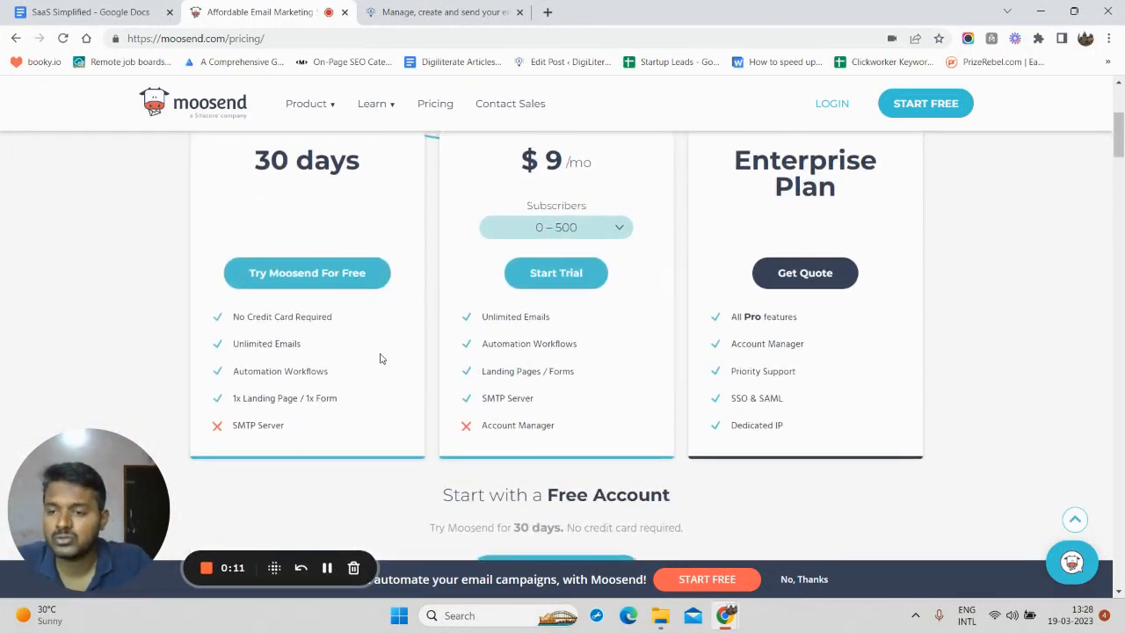
{"action": "scroll", "coordinate": [414, 366], "scroll_direction": "up", "scroll_amount": 2}
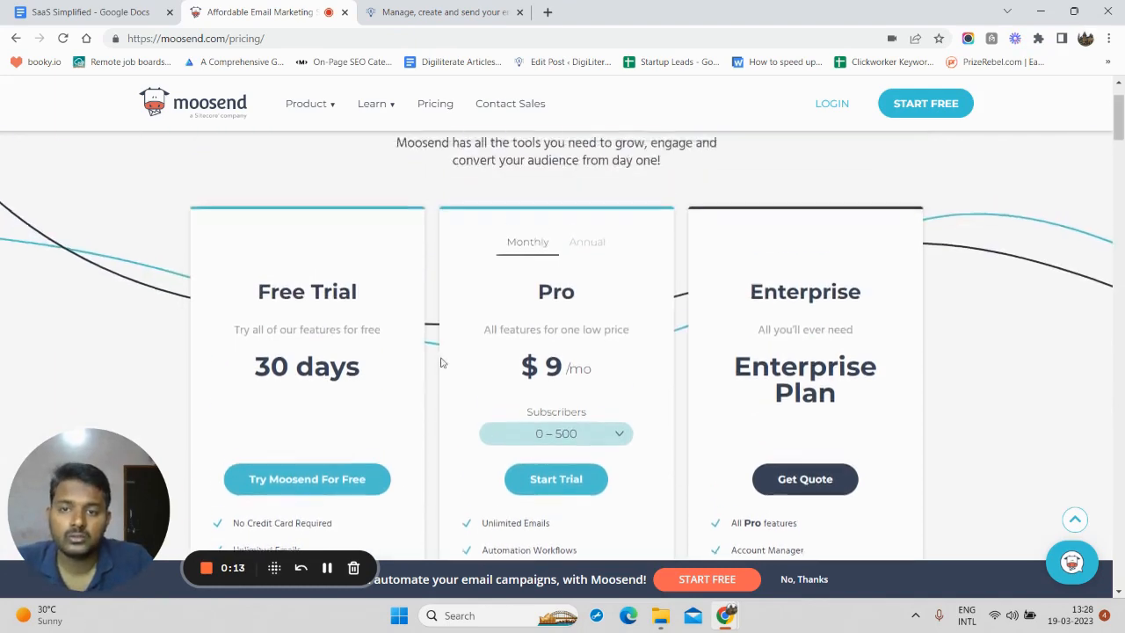
{"action": "scroll", "coordinate": [442, 359], "scroll_direction": "down", "scroll_amount": 2}
{"action": "scroll", "coordinate": [446, 359], "scroll_direction": "up", "scroll_amount": 2}
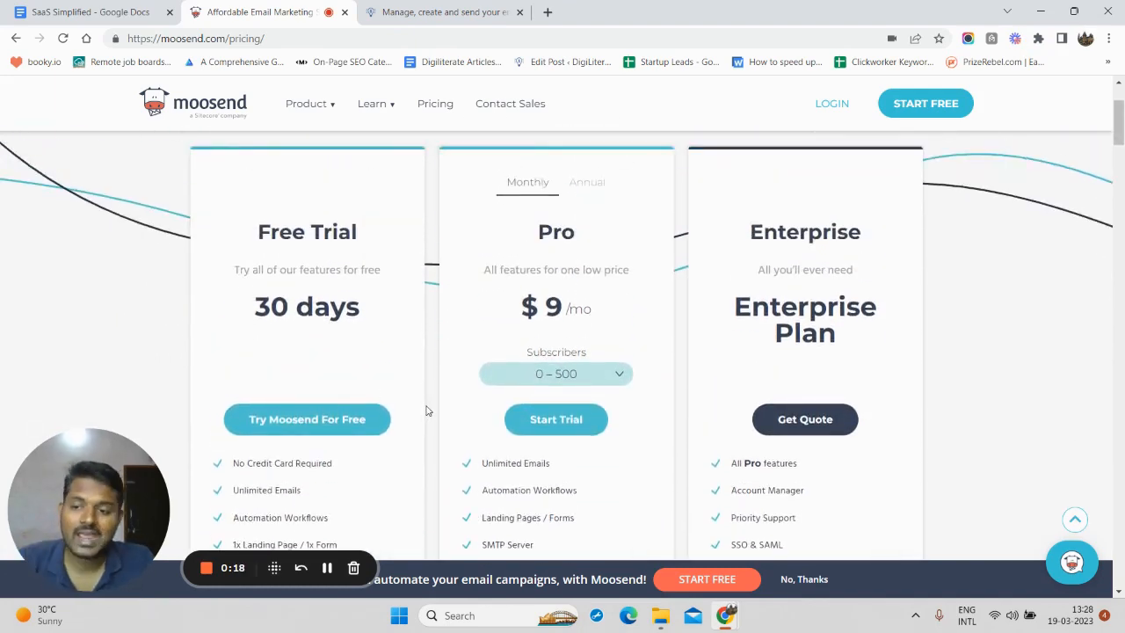
{"action": "scroll", "coordinate": [539, 331], "scroll_direction": "down", "scroll_amount": 1}
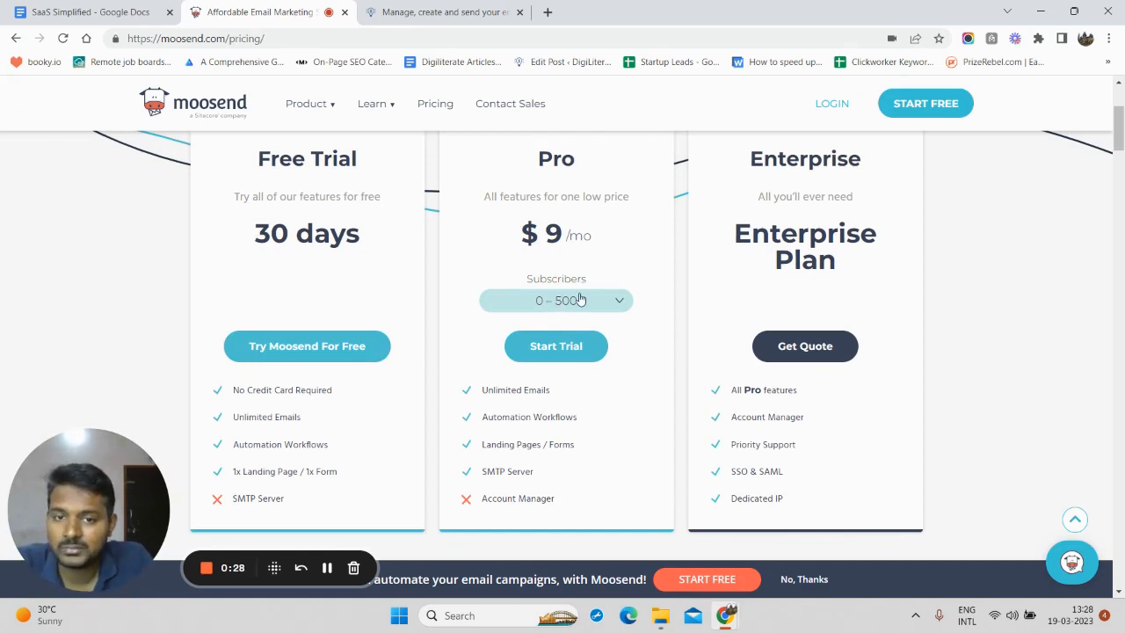
Check the Pro plan's monthly price for 501–1,000 subscribers and for 1,001–2,000 subscribers
{"action": "left_click", "coordinate": [573, 304]}
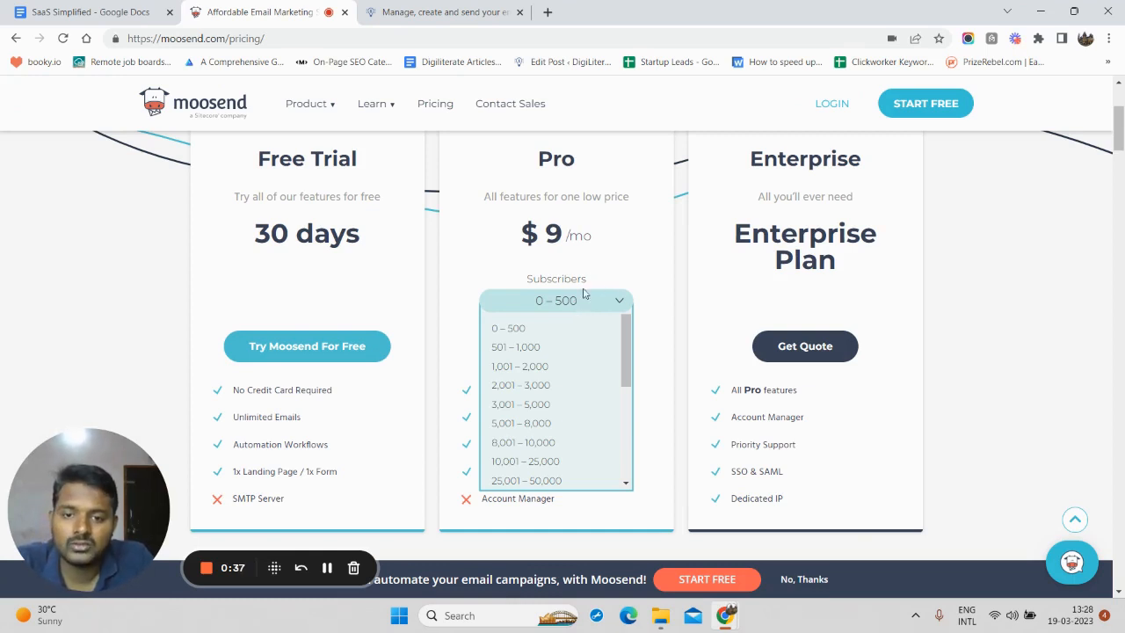
{"action": "left_click", "coordinate": [534, 346]}
{"action": "left_click", "coordinate": [567, 304]}
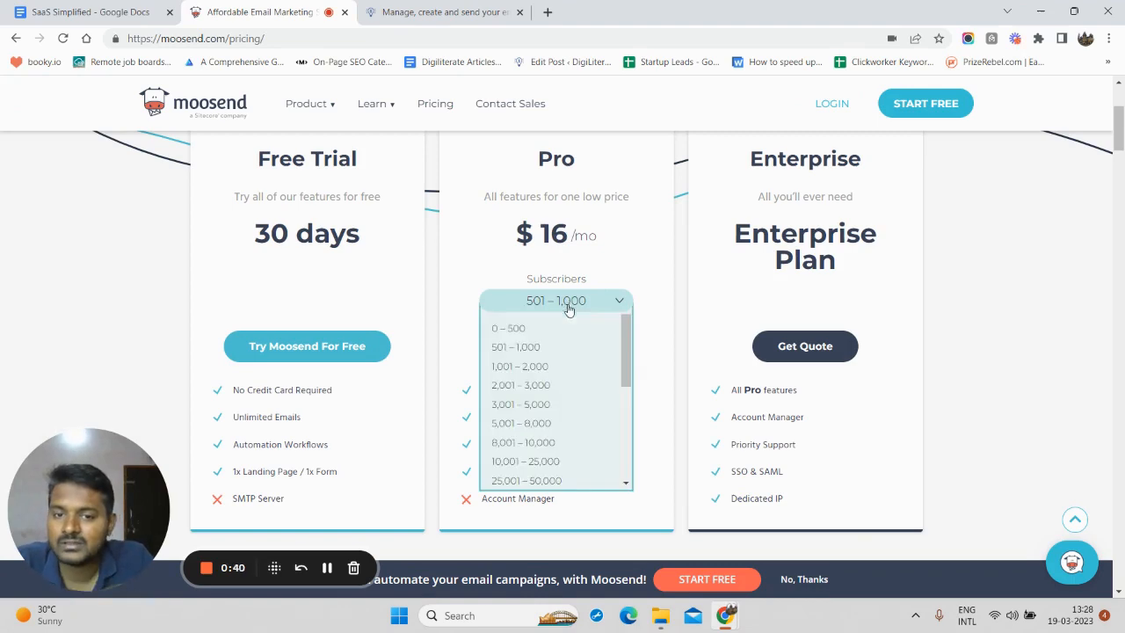
{"action": "left_click", "coordinate": [557, 366]}
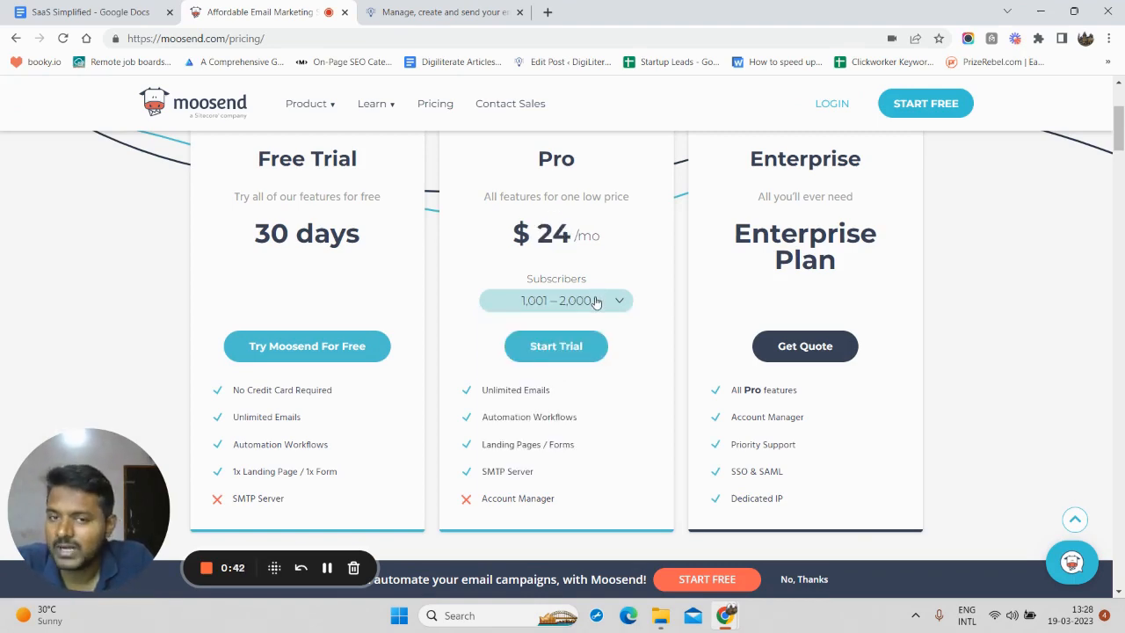
{"action": "left_click", "coordinate": [595, 301]}
Examine the email credits bundles and the plan comparison tables for channels, design, reporting and support features
{"action": "scroll", "coordinate": [657, 337], "scroll_direction": "down", "scroll_amount": 3}
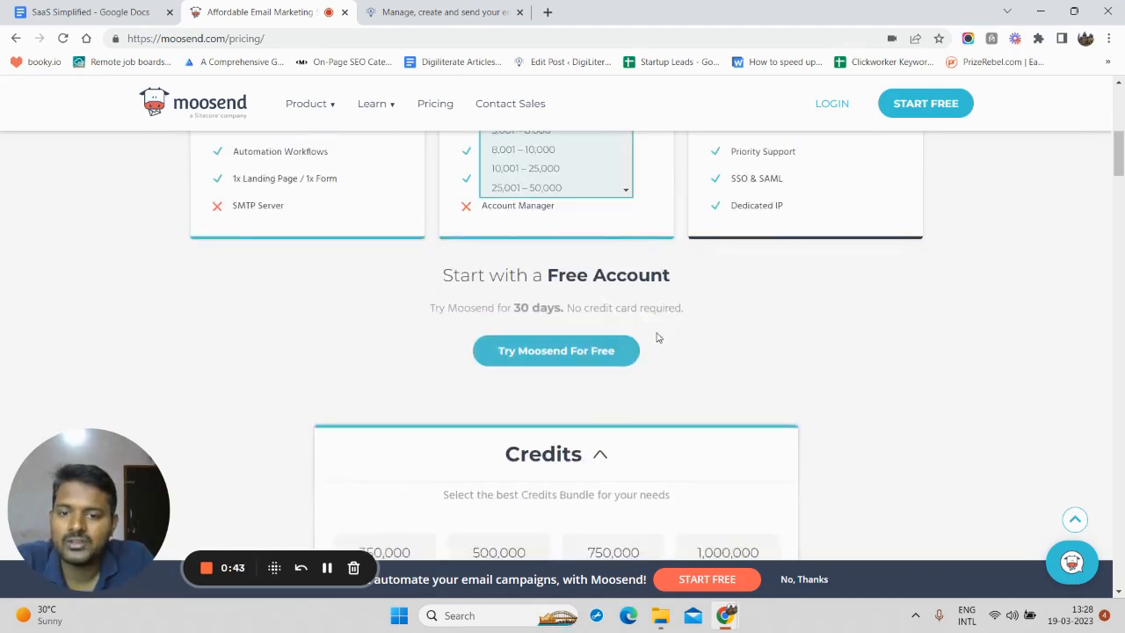
{"action": "scroll", "coordinate": [701, 333], "scroll_direction": "down", "scroll_amount": 5}
{"action": "scroll", "coordinate": [700, 340], "scroll_direction": "up", "scroll_amount": 2}
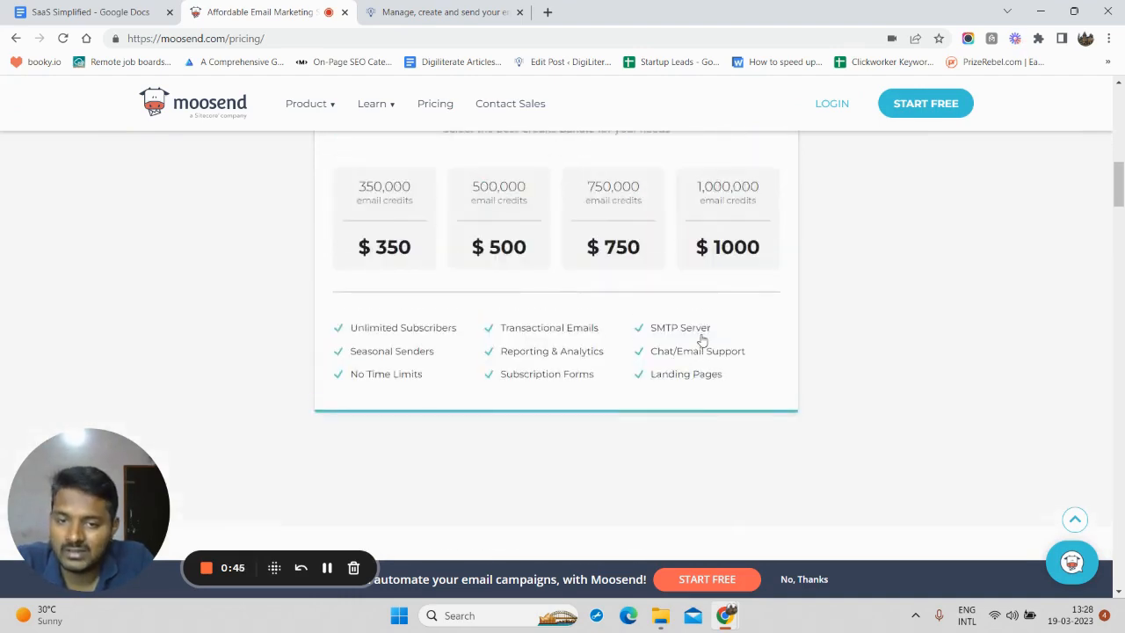
{"action": "scroll", "coordinate": [700, 339], "scroll_direction": "down", "scroll_amount": 5}
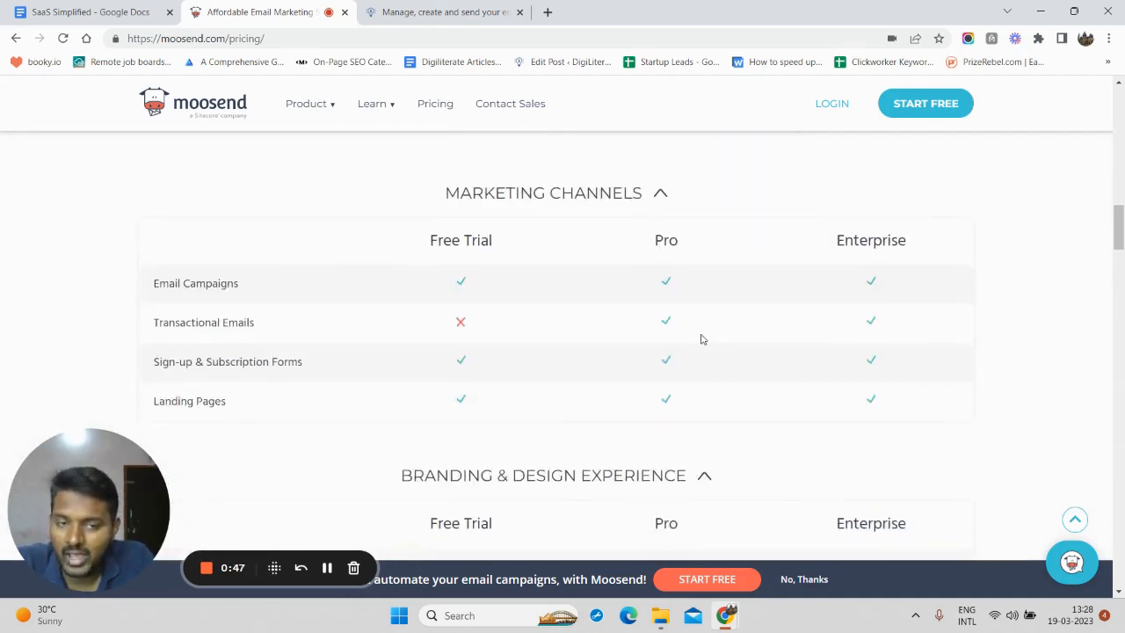
{"action": "scroll", "coordinate": [701, 339], "scroll_direction": "down", "scroll_amount": 10}
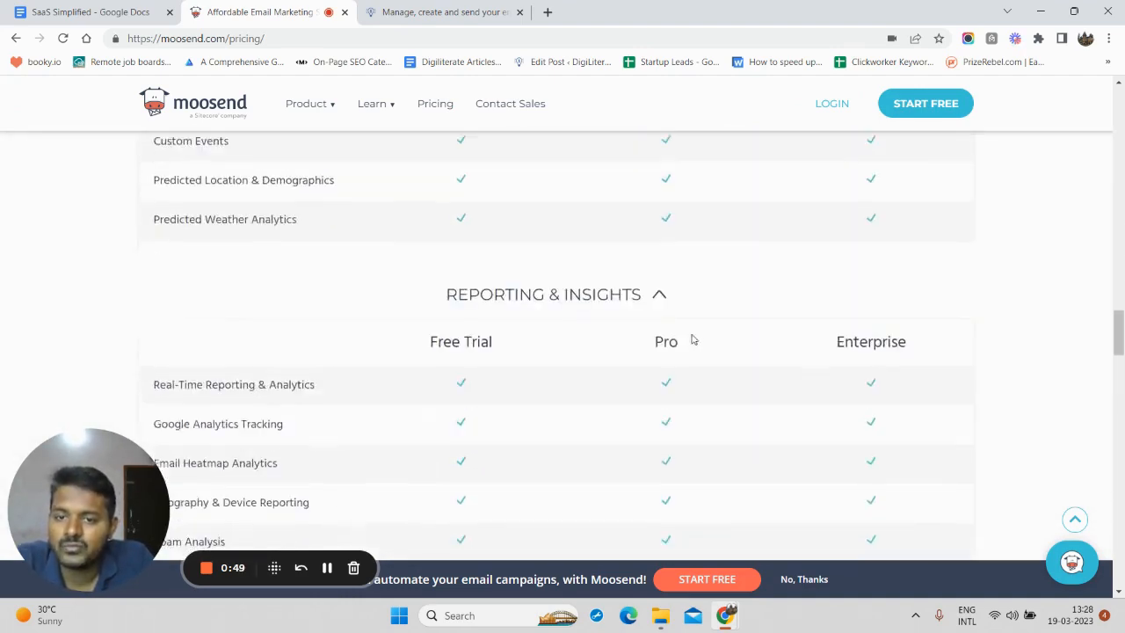
{"action": "scroll", "coordinate": [692, 339], "scroll_direction": "down", "scroll_amount": 8}
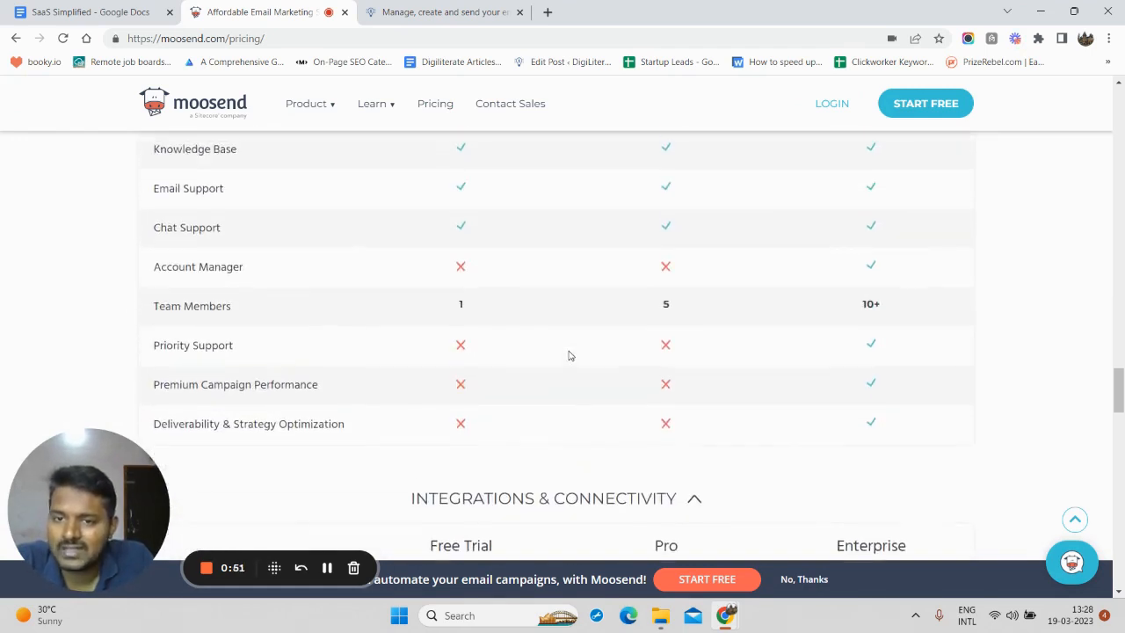
Compare the support and the Integrations & Connectivity features across the Free Trial, Pro and Enterprise plans
{"action": "scroll", "coordinate": [569, 355], "scroll_direction": "up", "scroll_amount": 1}
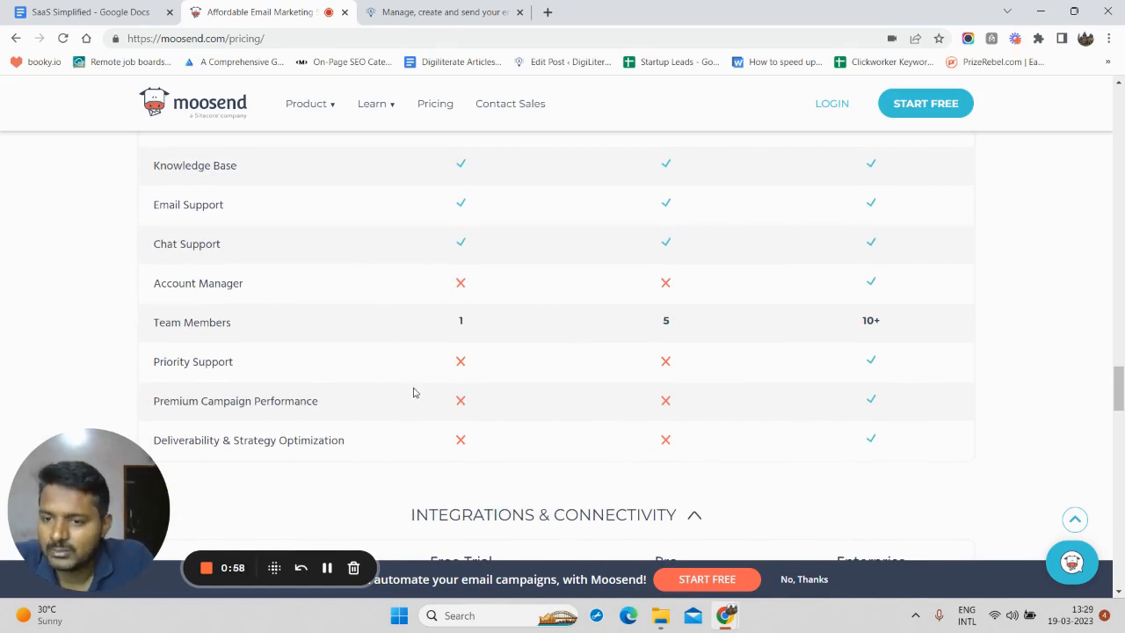
{"action": "scroll", "coordinate": [441, 416], "scroll_direction": "down", "scroll_amount": 1}
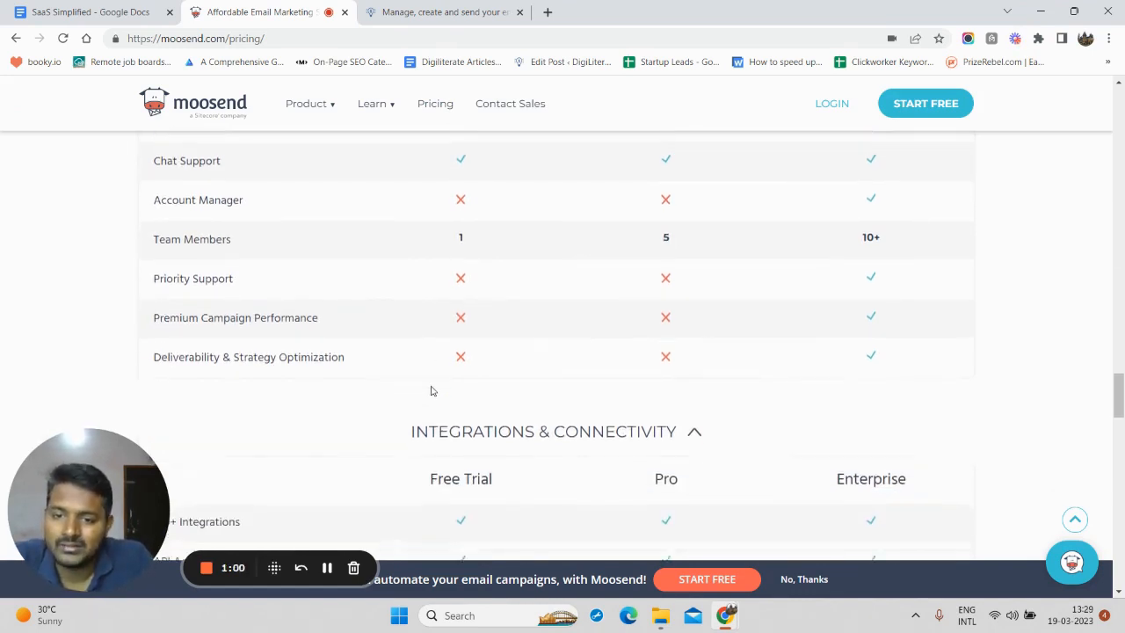
{"action": "scroll", "coordinate": [430, 392], "scroll_direction": "down", "scroll_amount": 1}
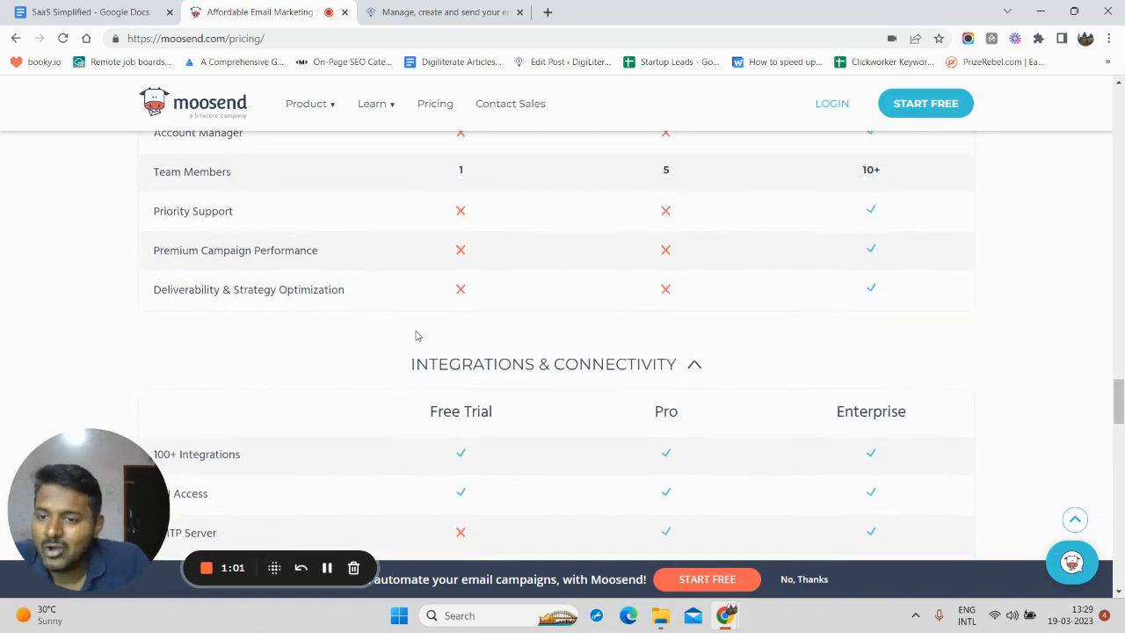
{"action": "scroll", "coordinate": [416, 333], "scroll_direction": "down", "scroll_amount": 3}
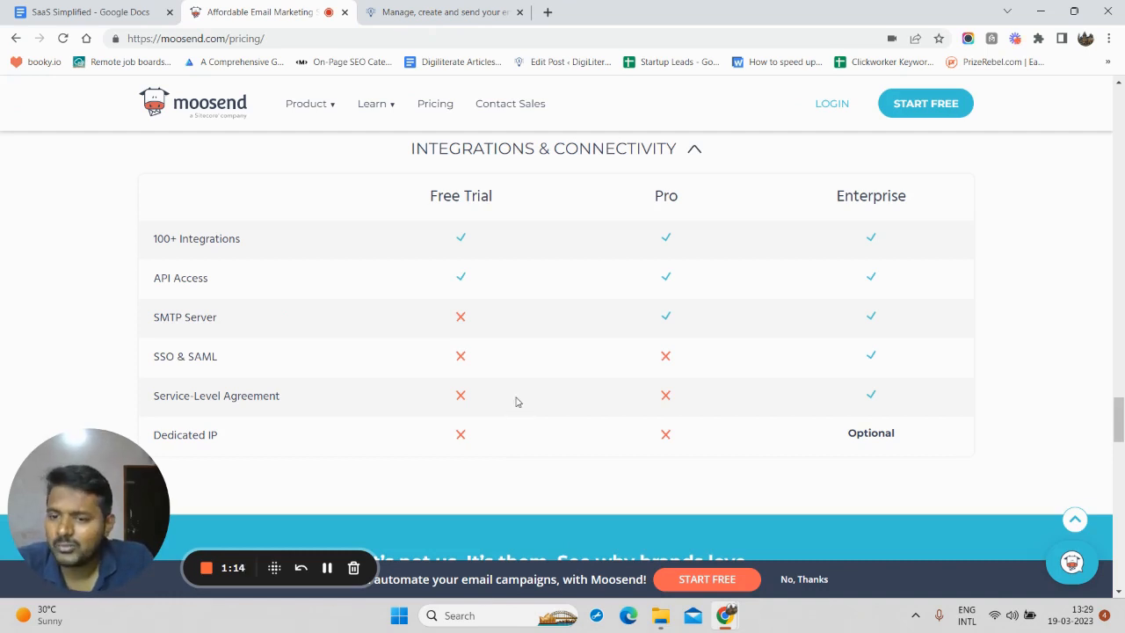
{"action": "scroll", "coordinate": [516, 402], "scroll_direction": "up", "scroll_amount": 1}
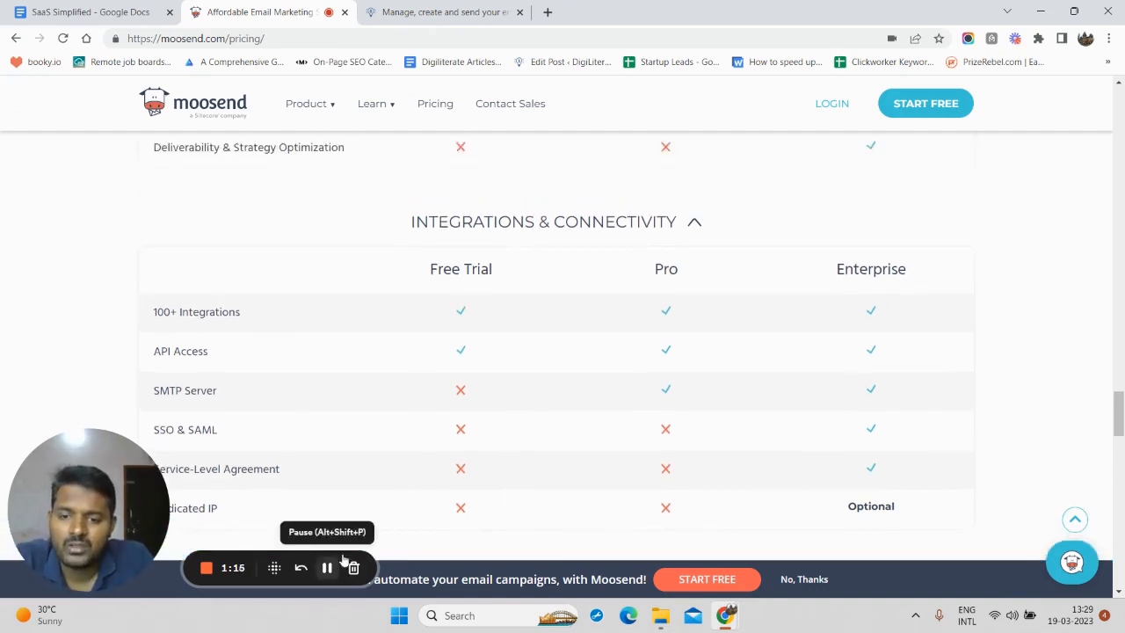
{"action": "scroll", "coordinate": [518, 395], "scroll_direction": "down", "scroll_amount": 2}
{"action": "scroll", "coordinate": [518, 394], "scroll_direction": "up", "scroll_amount": 2}
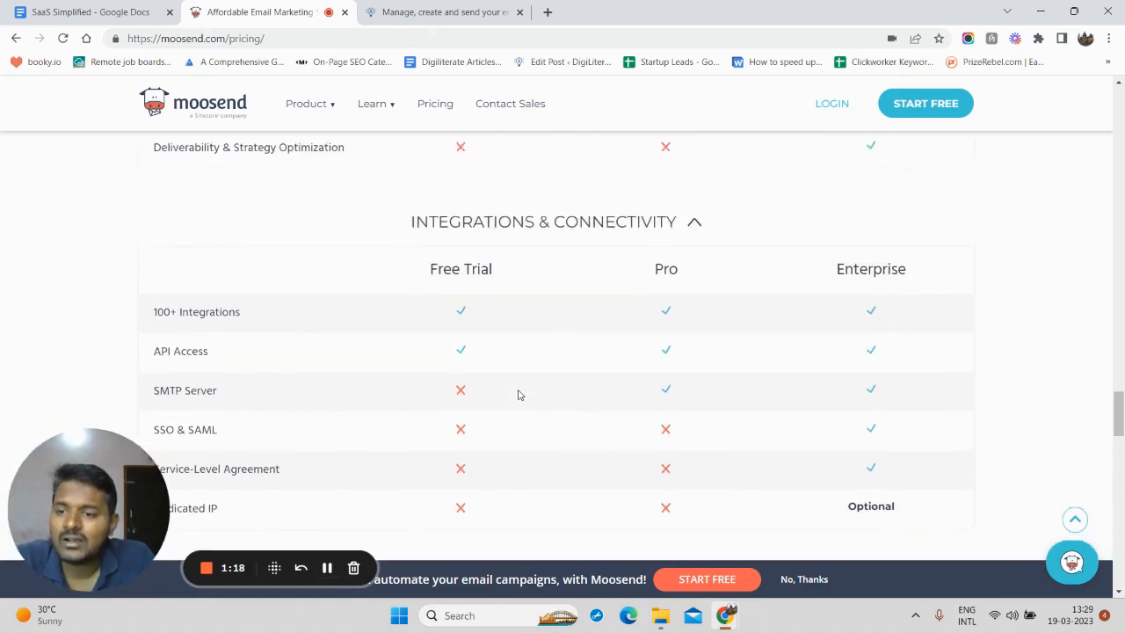
{"action": "scroll", "coordinate": [544, 391], "scroll_direction": "down", "scroll_amount": 2}
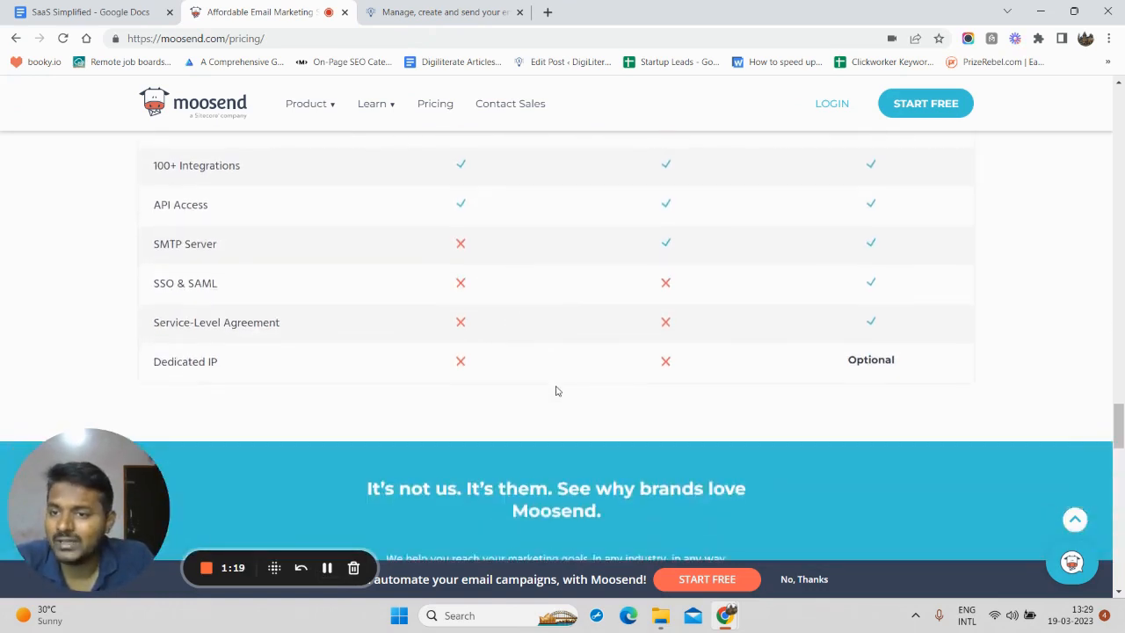
{"action": "scroll", "coordinate": [555, 391], "scroll_direction": "up", "scroll_amount": 6}
{"action": "scroll", "coordinate": [857, 397], "scroll_direction": "down", "scroll_amount": 3}
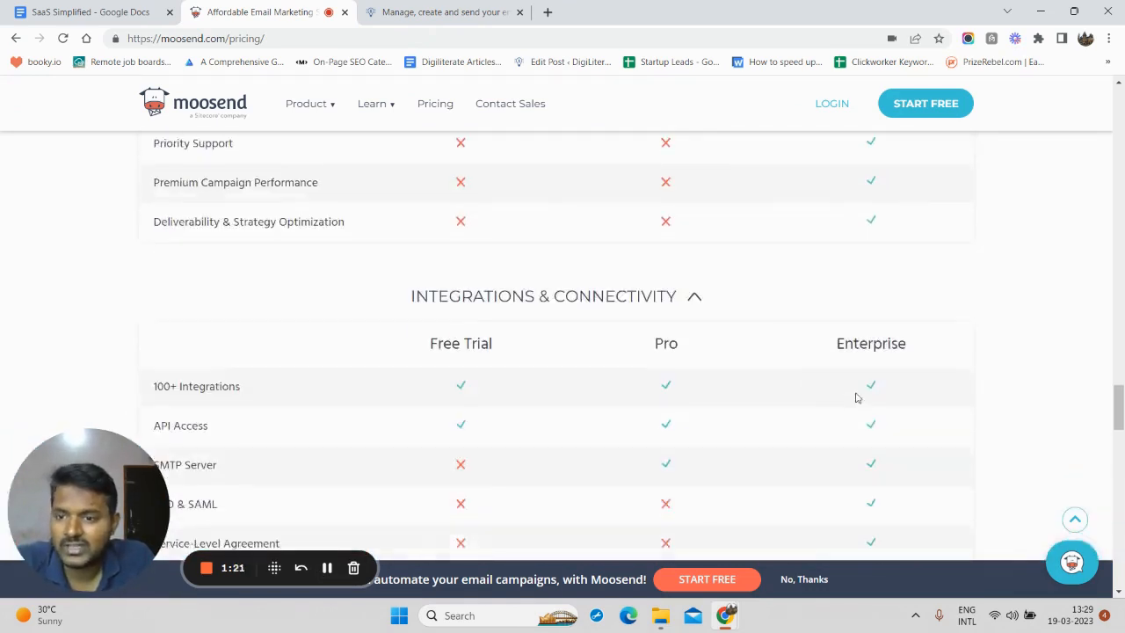
{"action": "scroll", "coordinate": [857, 397], "scroll_direction": "down", "scroll_amount": 1}
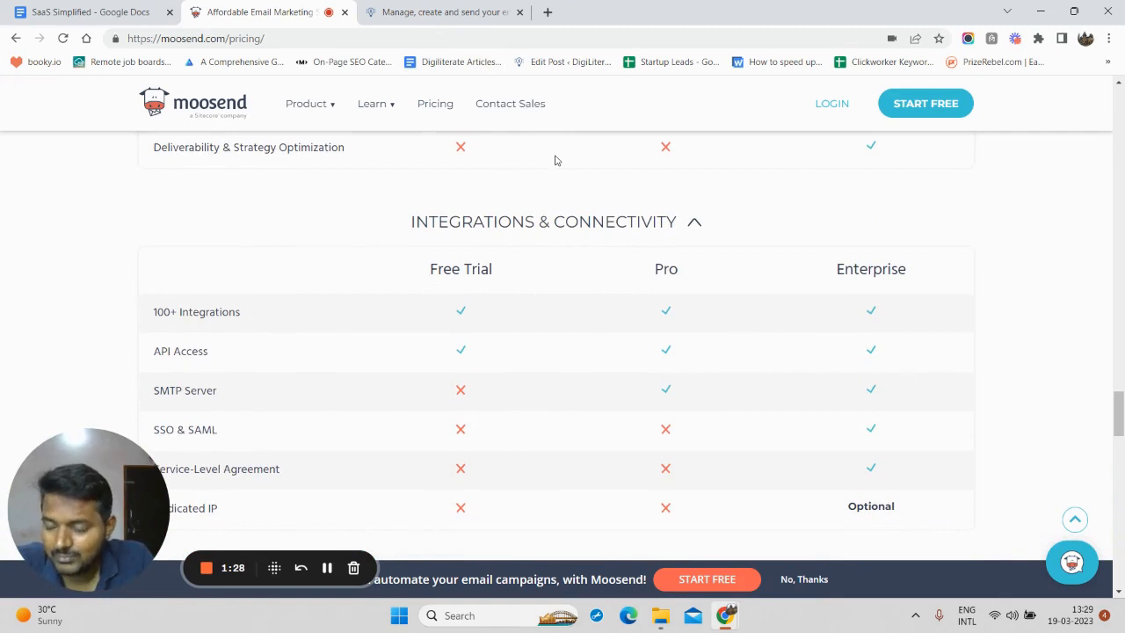
{"action": "left_click", "coordinate": [326, 566]}
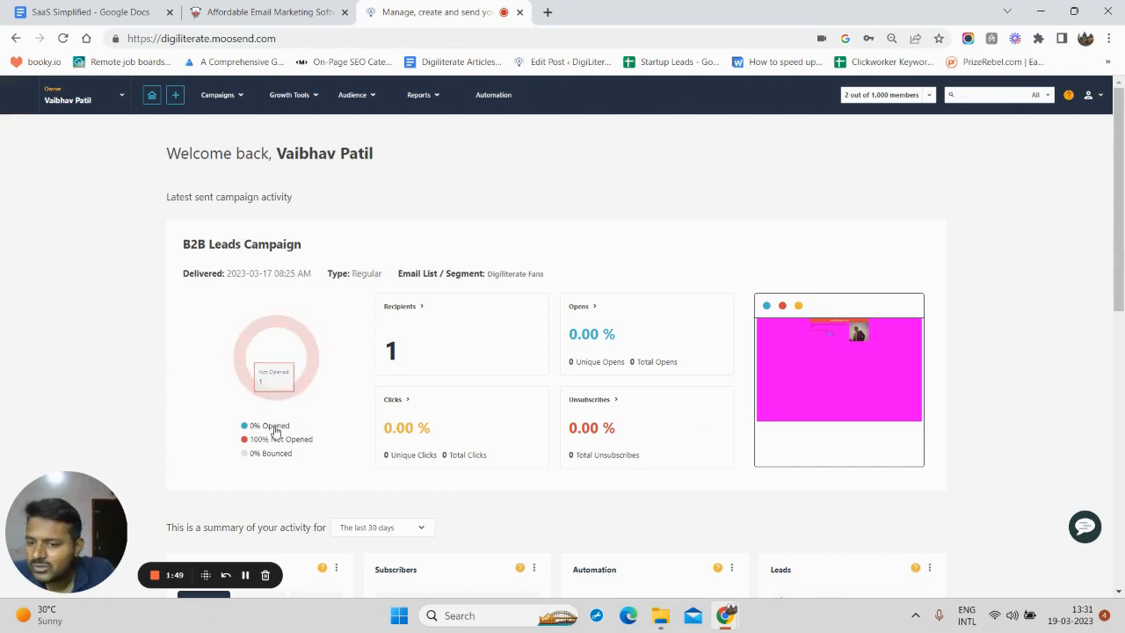
Review the account dashboard's latest sent campaign activity and the activity summary for the last 30 days
{"action": "scroll", "coordinate": [275, 430], "scroll_direction": "down", "scroll_amount": 1}
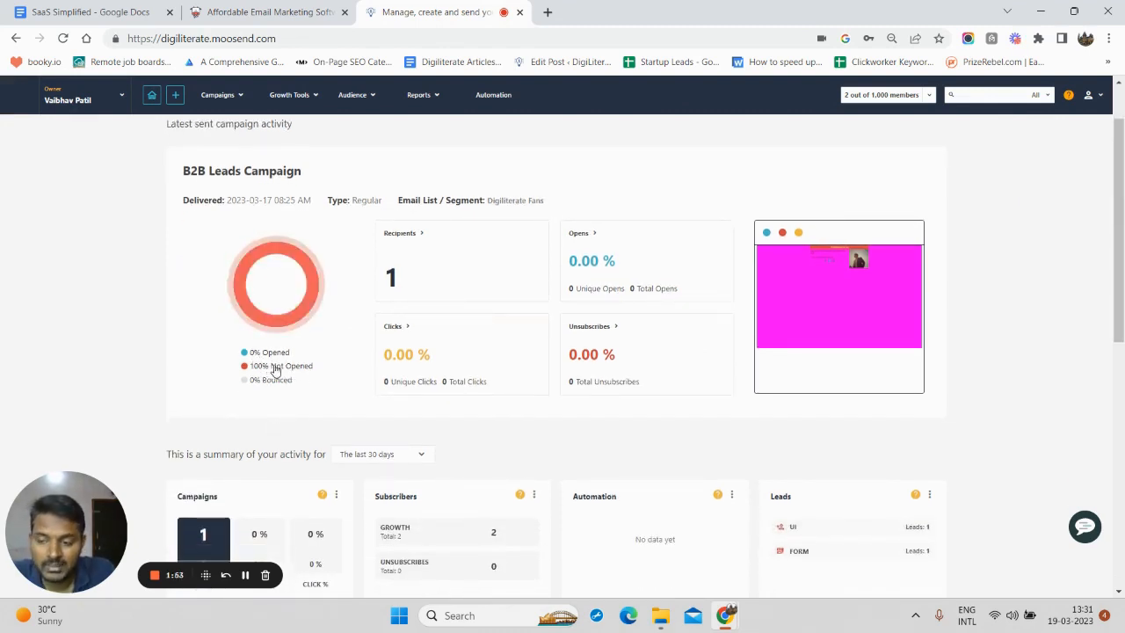
{"action": "scroll", "coordinate": [275, 369], "scroll_direction": "down", "scroll_amount": 6}
{"action": "scroll", "coordinate": [417, 384], "scroll_direction": "up", "scroll_amount": 3}
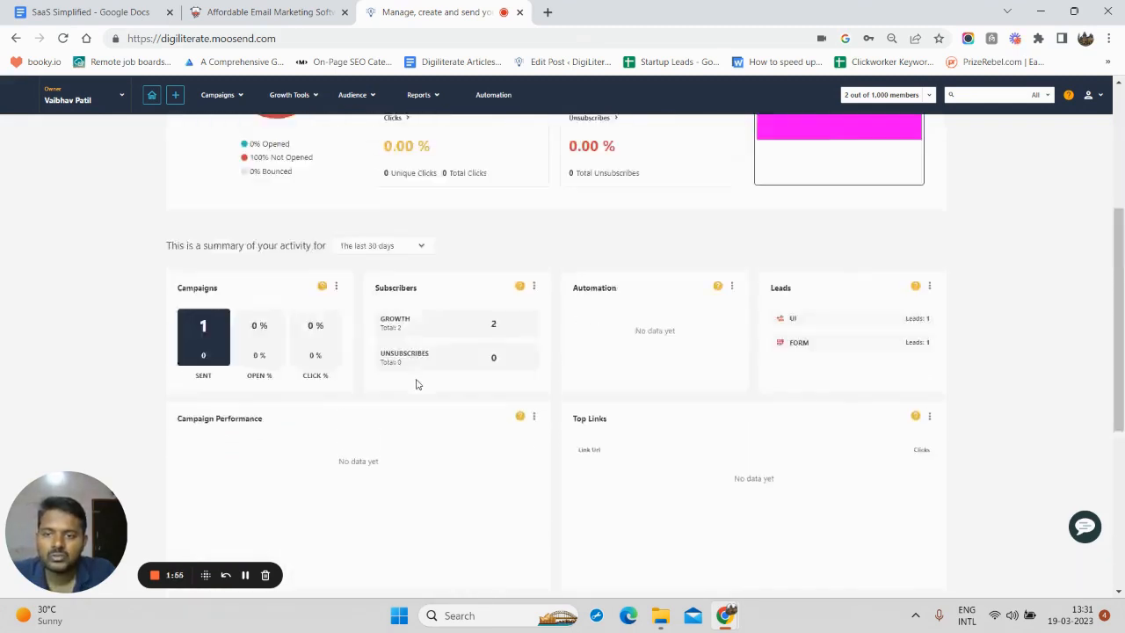
{"action": "scroll", "coordinate": [417, 384], "scroll_direction": "up", "scroll_amount": 4}
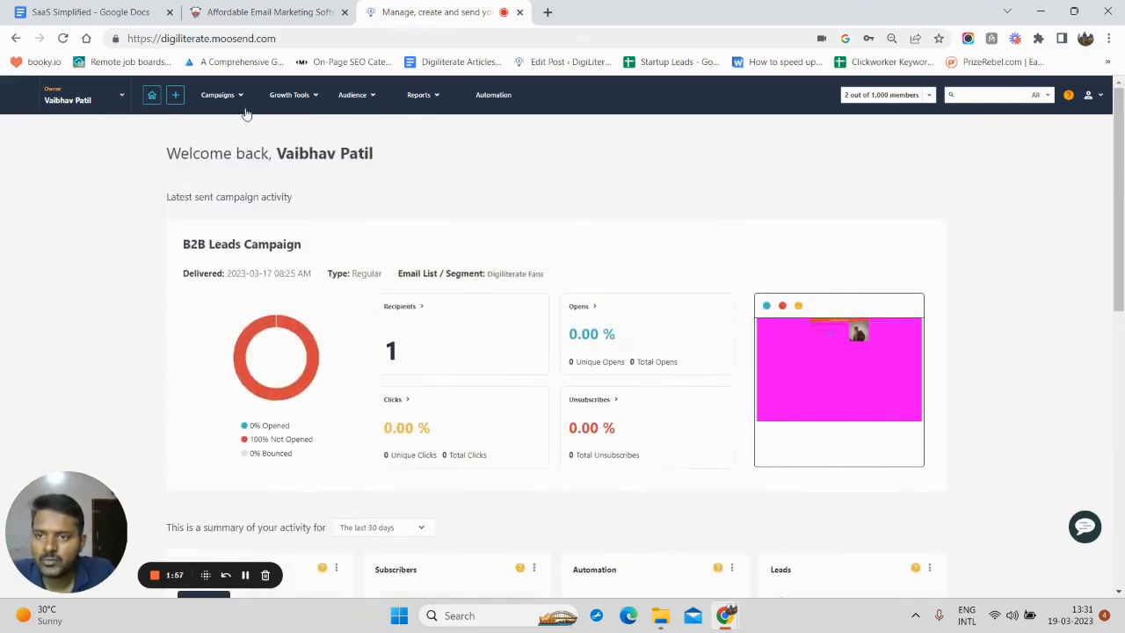
Look through the options offered for Campaigns, Growth Tools and Audience
{"action": "left_click", "coordinate": [221, 95]}
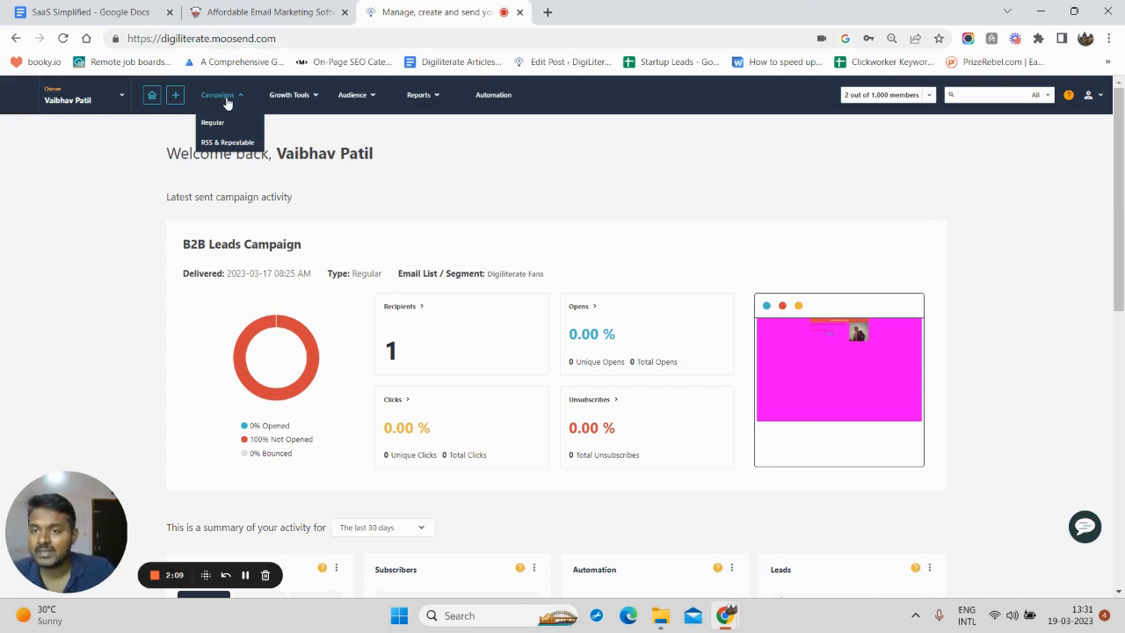
{"action": "mouse_move", "coordinate": [297, 98]}
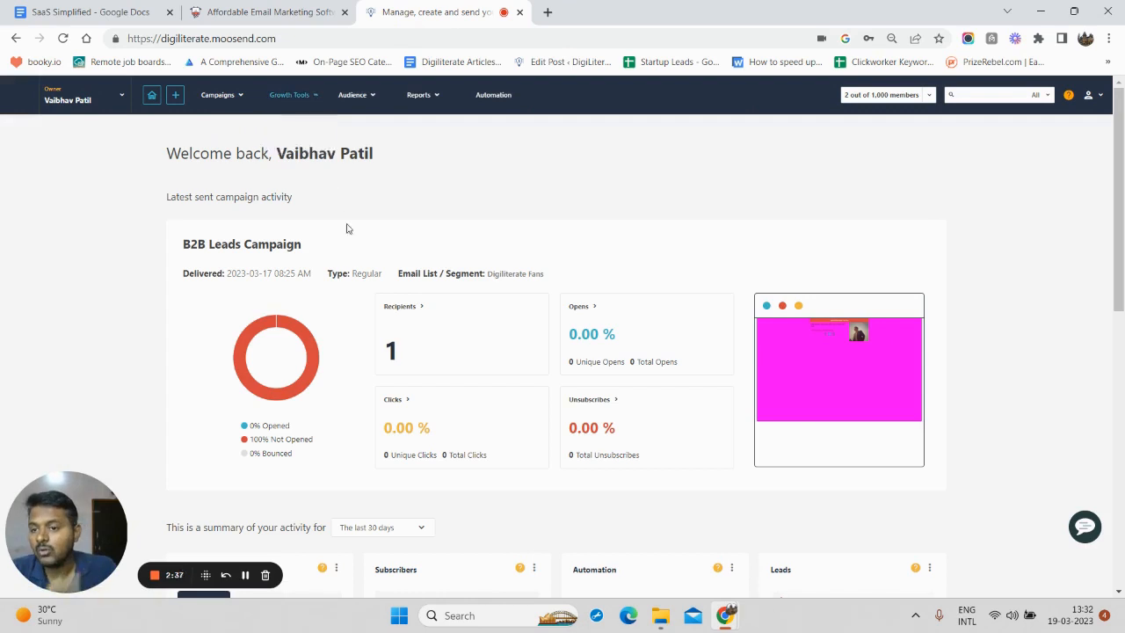
{"action": "mouse_move", "coordinate": [354, 108]}
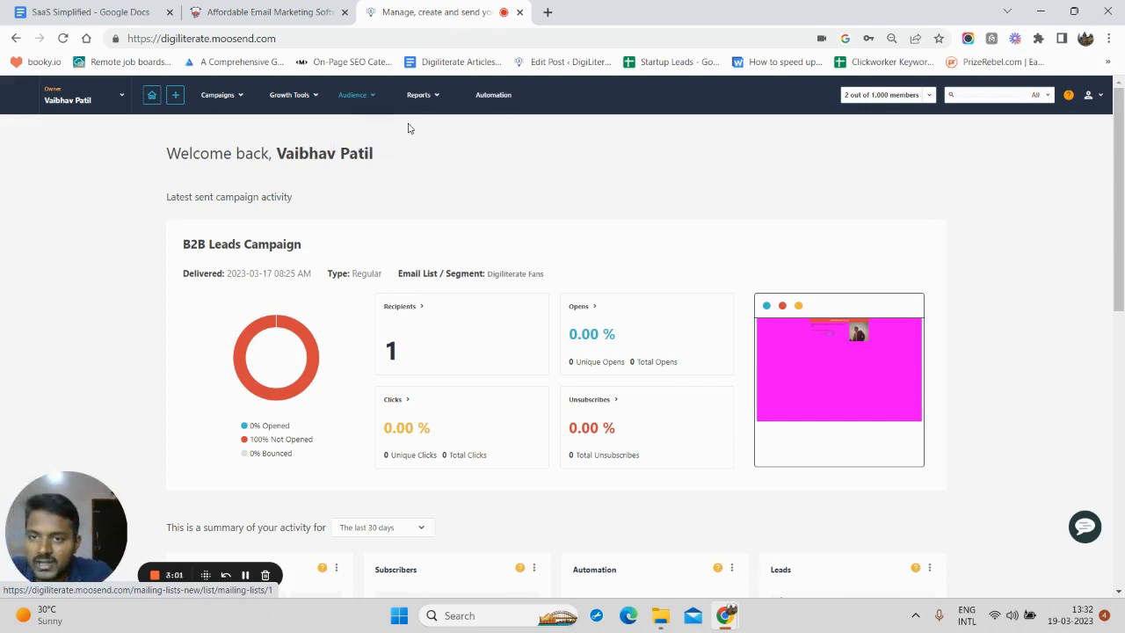
Open the B2B Leads Campaign report from the campaign reports and review its performance overview
{"action": "mouse_move", "coordinate": [429, 95]}
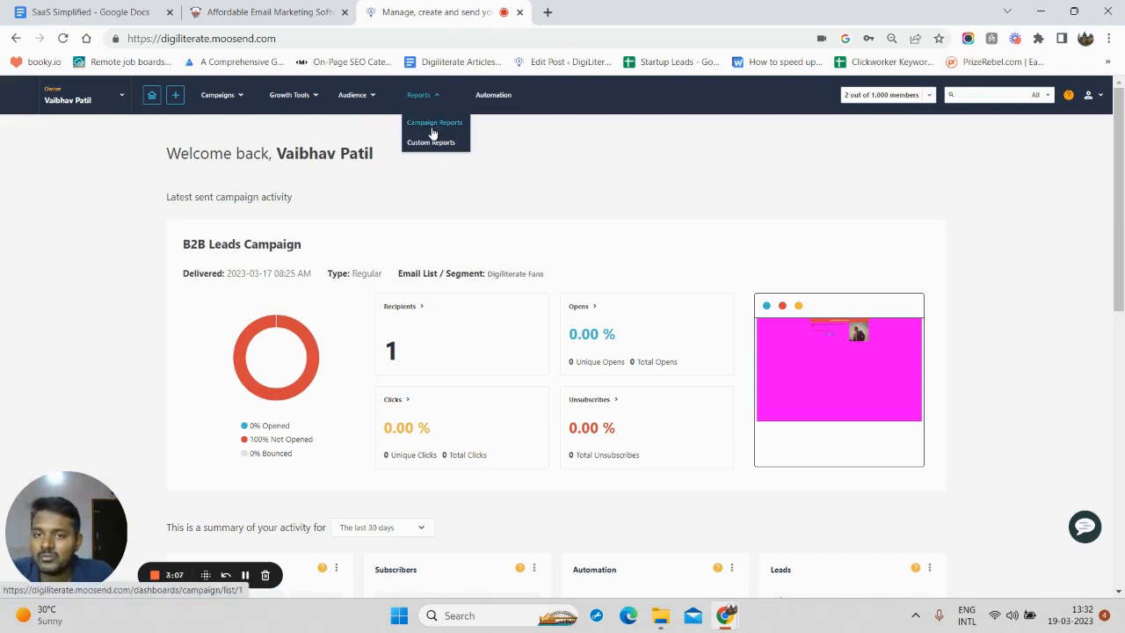
{"action": "left_click", "coordinate": [431, 132]}
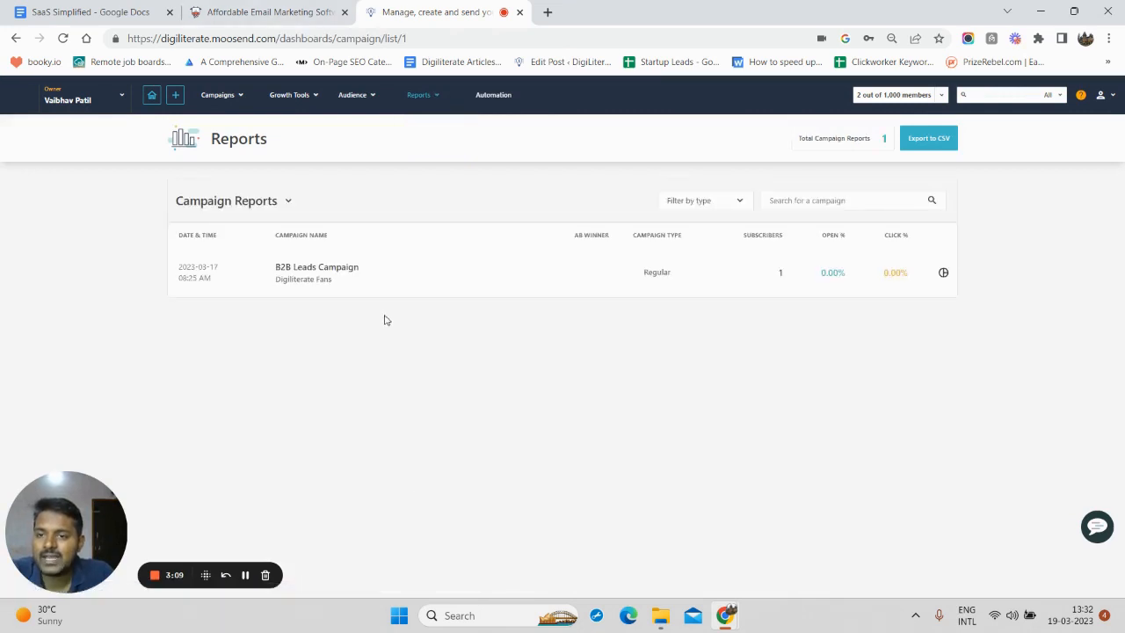
{"action": "left_click", "coordinate": [322, 268]}
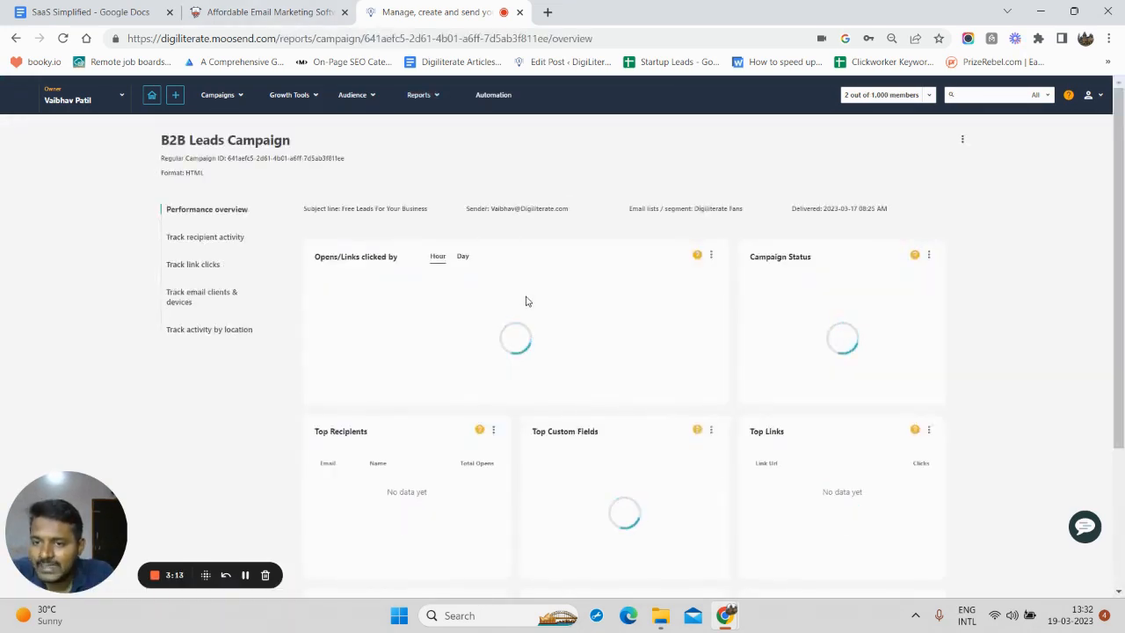
{"action": "scroll", "coordinate": [532, 312], "scroll_direction": "down", "scroll_amount": 3}
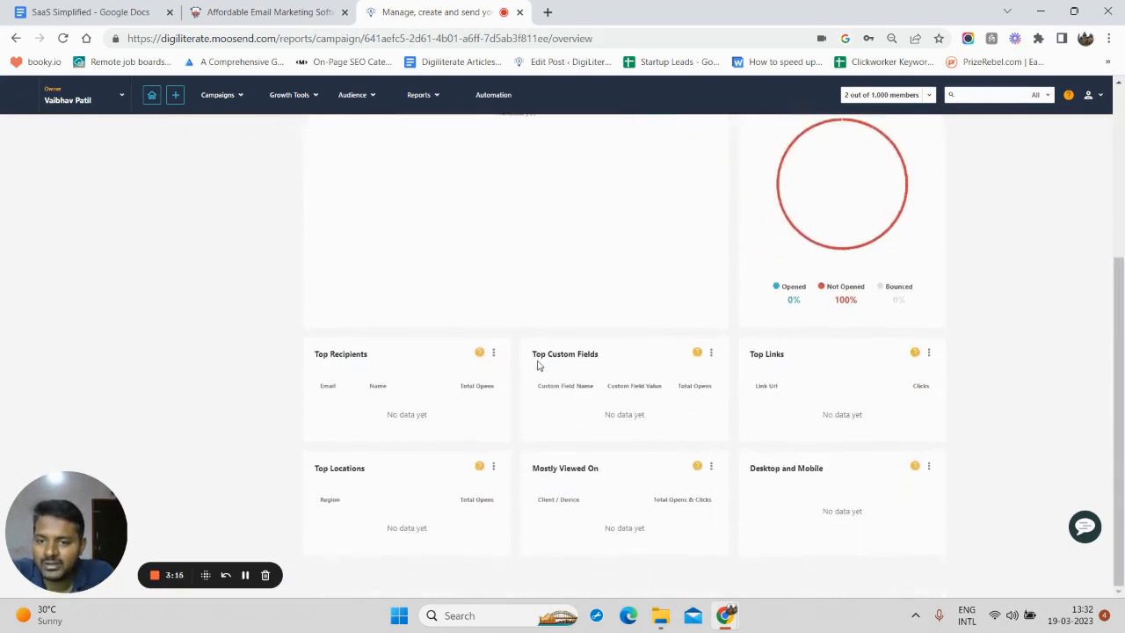
{"action": "scroll", "coordinate": [539, 365], "scroll_direction": "up", "scroll_amount": 5}
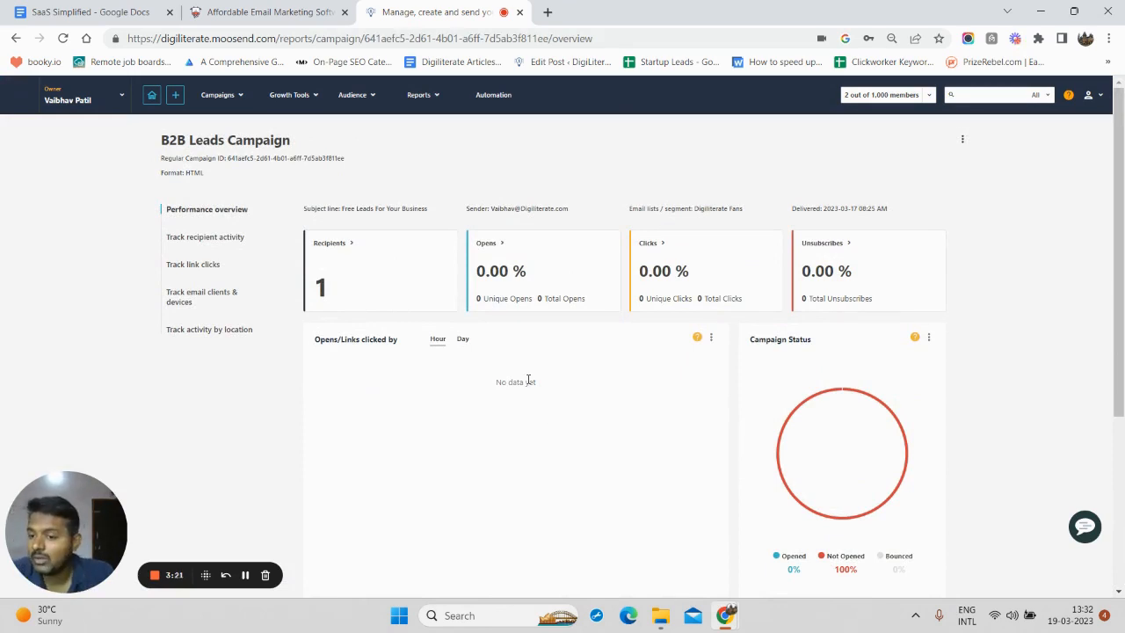
Open the custom reports list and look over the page
{"action": "left_click", "coordinate": [433, 95]}
{"action": "left_click", "coordinate": [435, 144]}
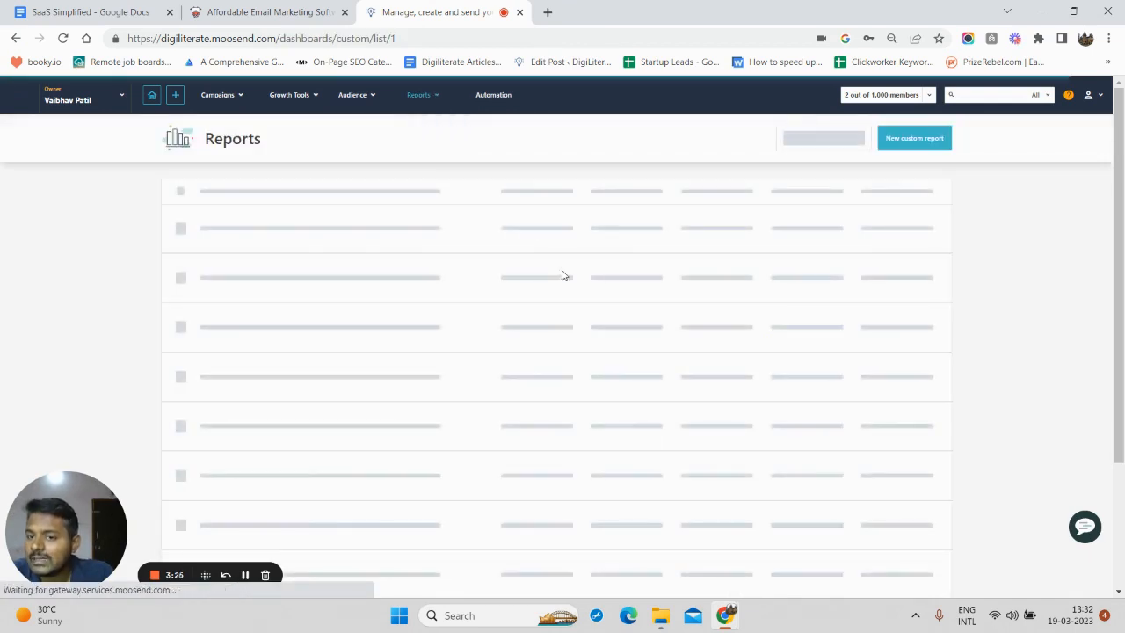
{"action": "scroll", "coordinate": [590, 317], "scroll_direction": "down", "scroll_amount": 1}
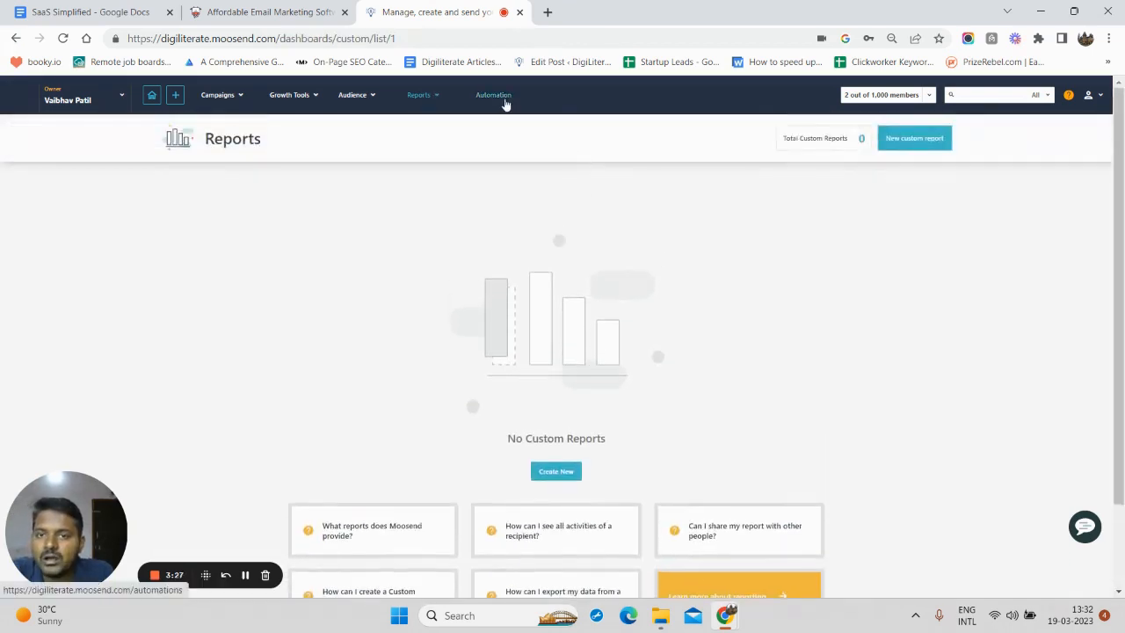
Open the Automation page and look over the automation workflows area
{"action": "left_click", "coordinate": [505, 103]}
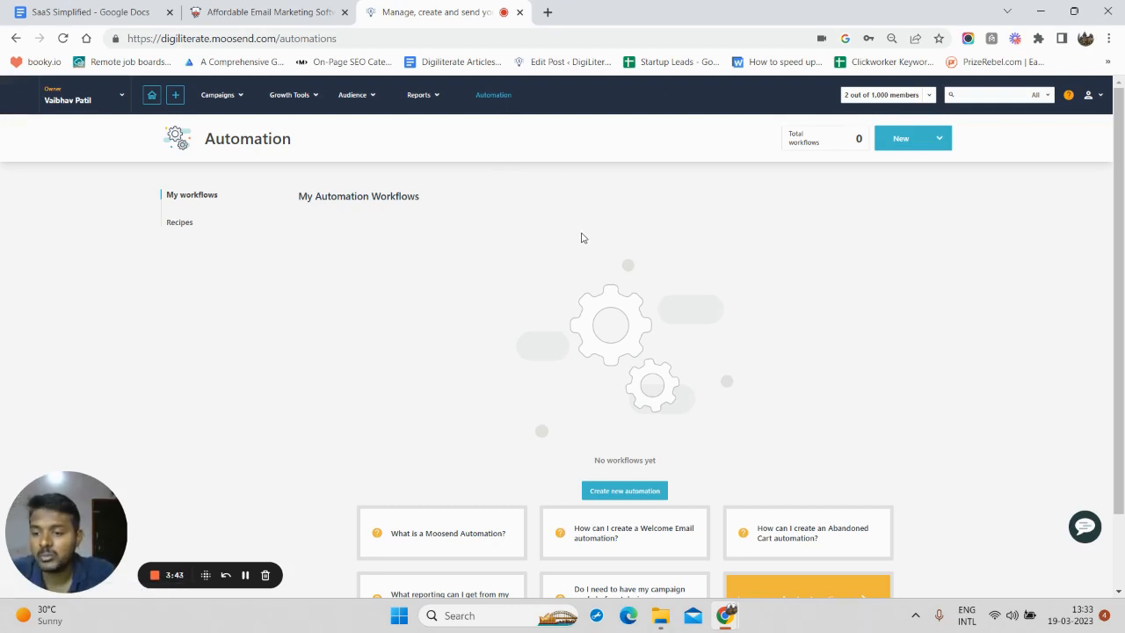
Open the account settings and review the password, unsubscribe, and time and date options
{"action": "left_click", "coordinate": [1086, 98]}
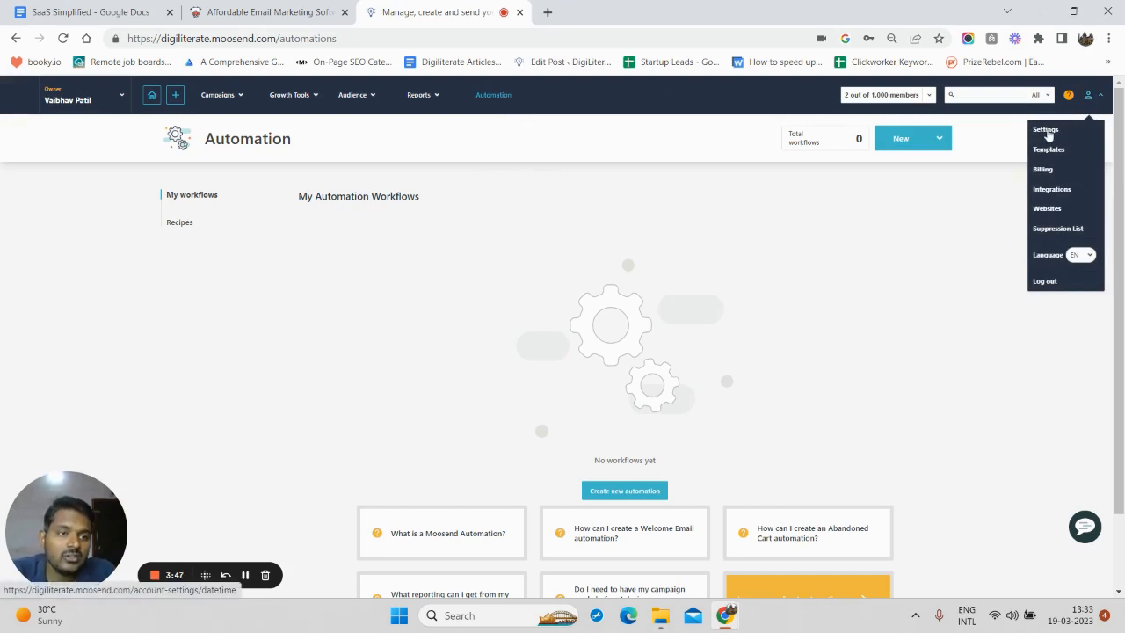
{"action": "left_click", "coordinate": [1045, 132]}
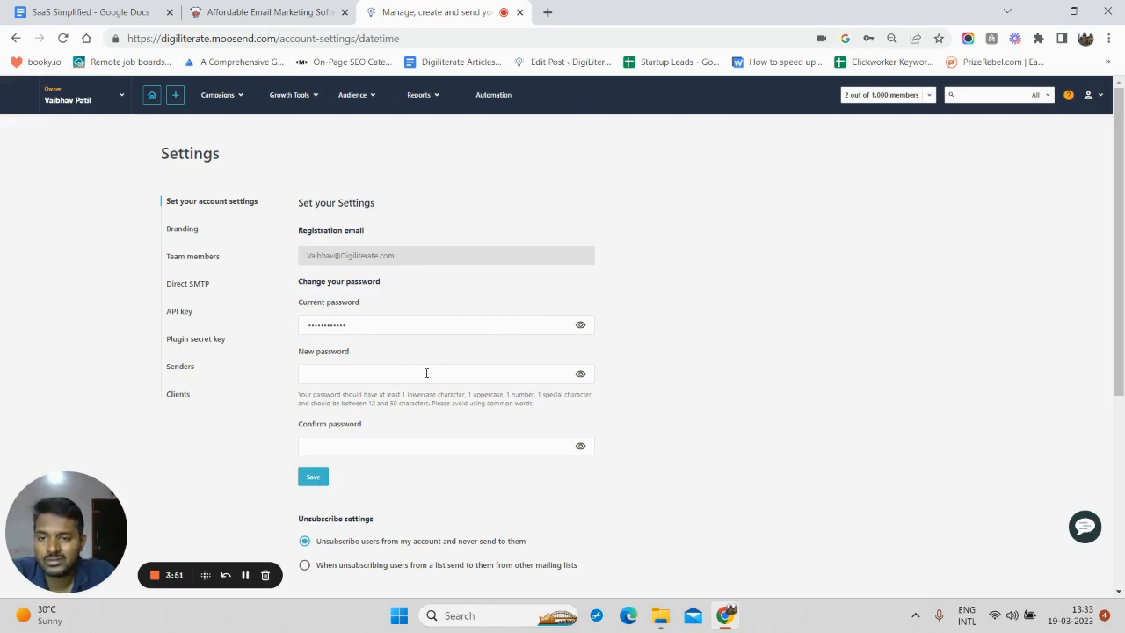
{"action": "scroll", "coordinate": [430, 378], "scroll_direction": "down", "scroll_amount": 3}
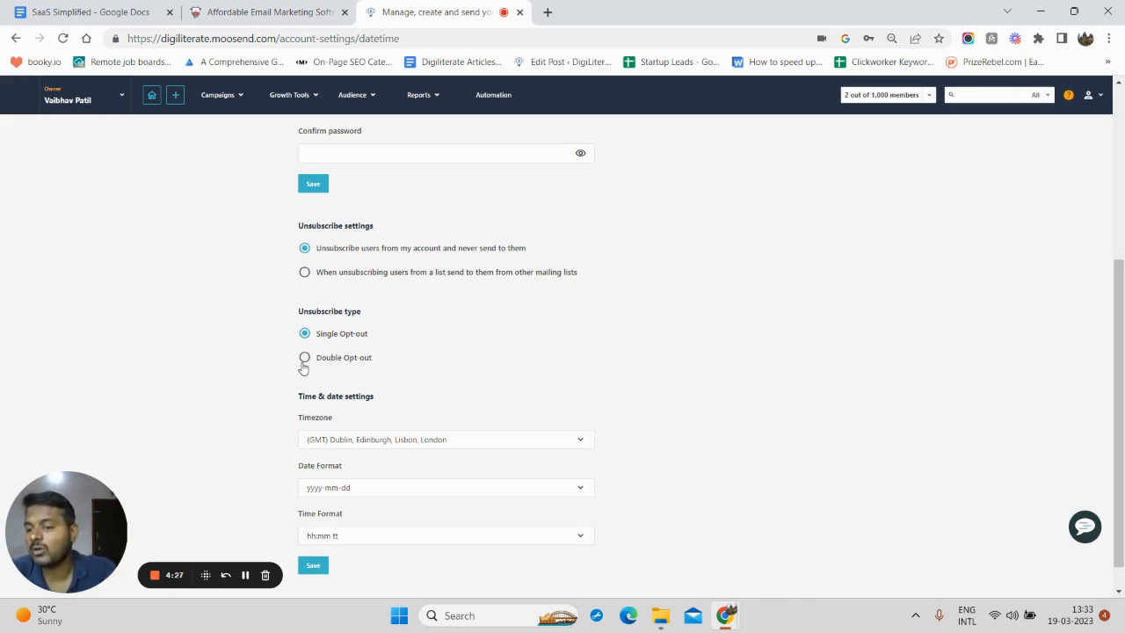
{"action": "scroll", "coordinate": [304, 368], "scroll_direction": "down", "scroll_amount": 1}
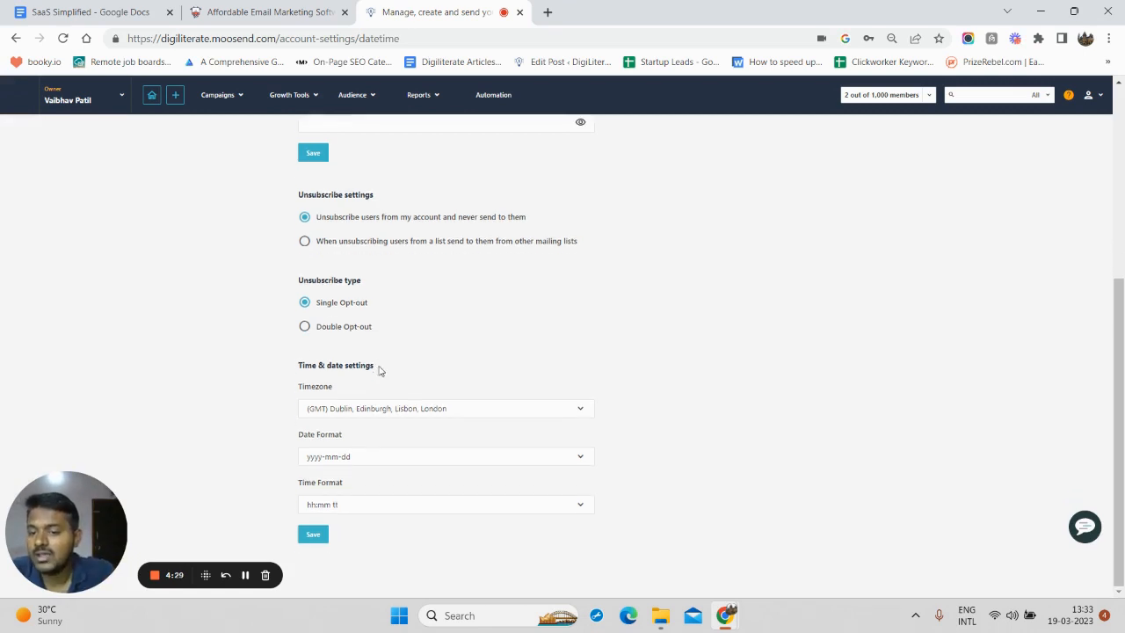
{"action": "scroll", "coordinate": [376, 370], "scroll_direction": "up", "scroll_amount": 2}
{"action": "scroll", "coordinate": [368, 373], "scroll_direction": "down", "scroll_amount": 1}
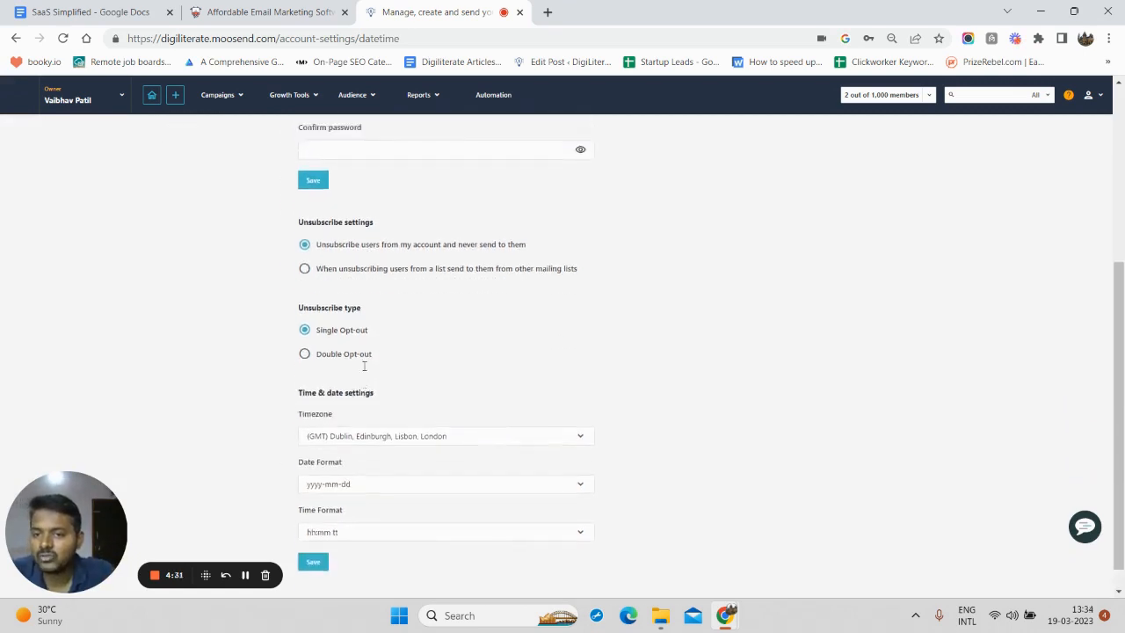
{"action": "scroll", "coordinate": [364, 356], "scroll_direction": "up", "scroll_amount": 3}
Open the Branding settings and review the customization pages of the platform and landing page custom domains
{"action": "left_click", "coordinate": [183, 230]}
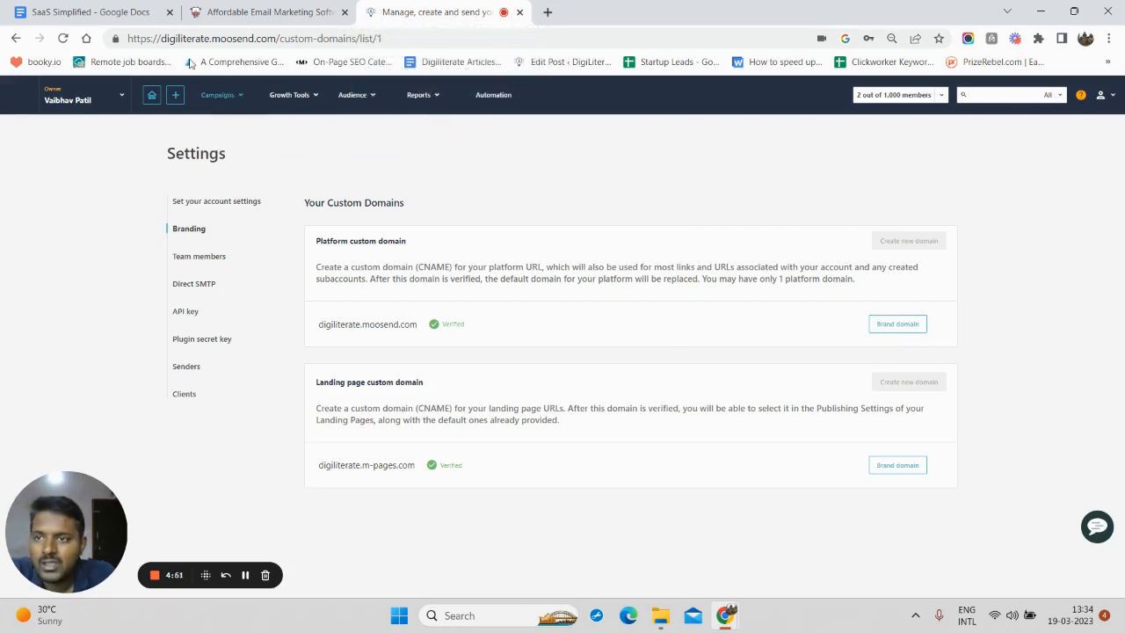
{"action": "left_click_drag", "start_coordinate": [160, 39], "coordinate": [275, 39]}
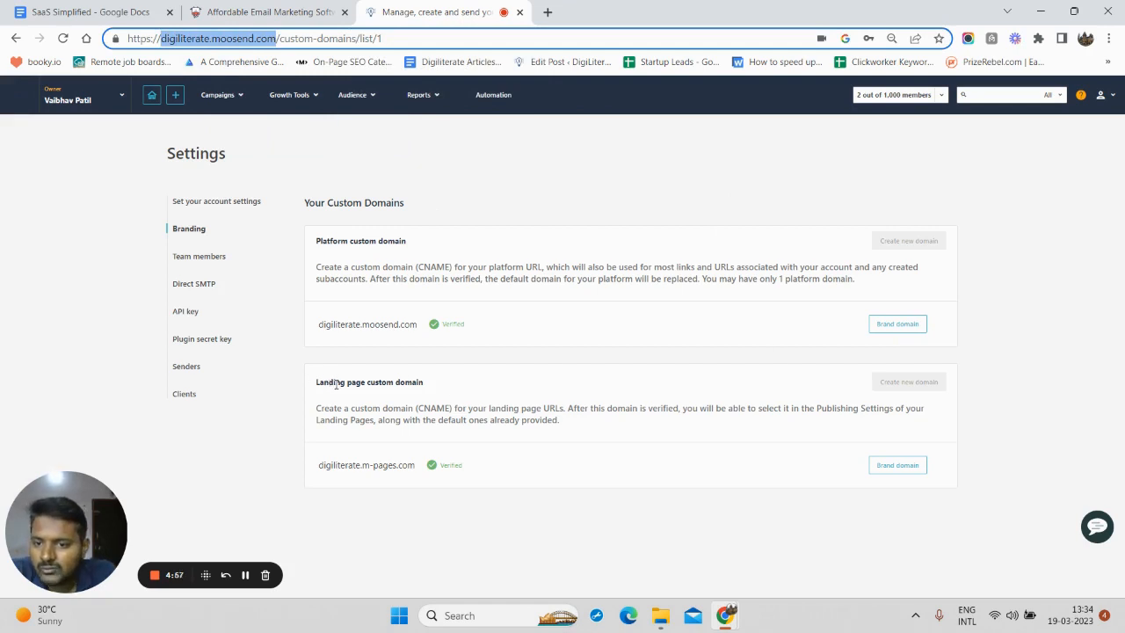
{"action": "left_click", "coordinate": [877, 325]}
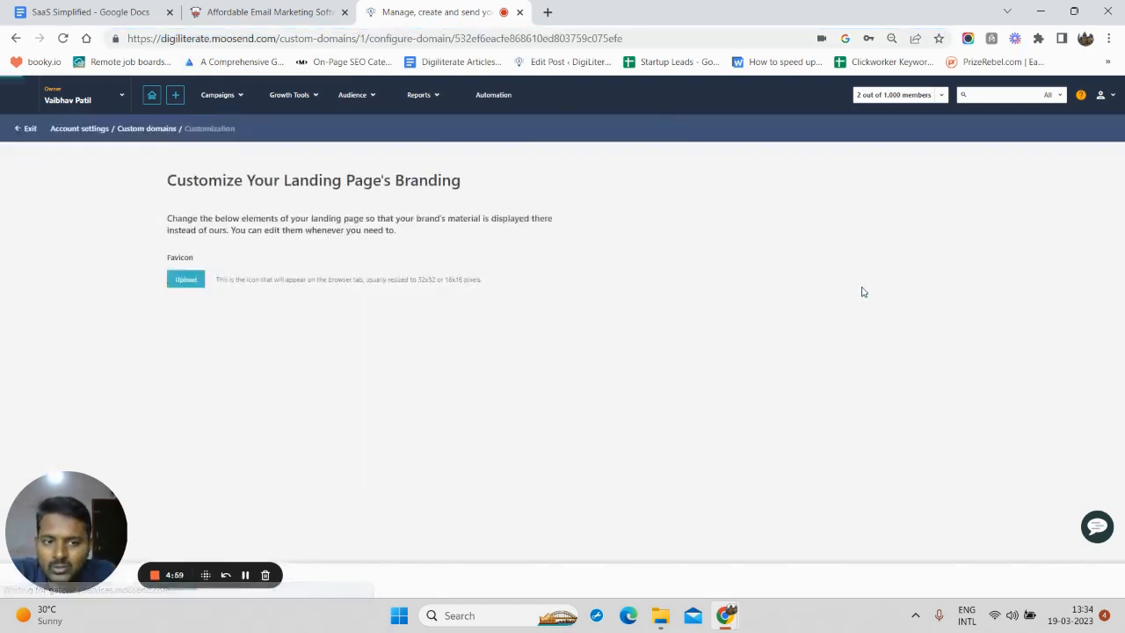
{"action": "scroll", "coordinate": [264, 343], "scroll_direction": "down", "scroll_amount": 2}
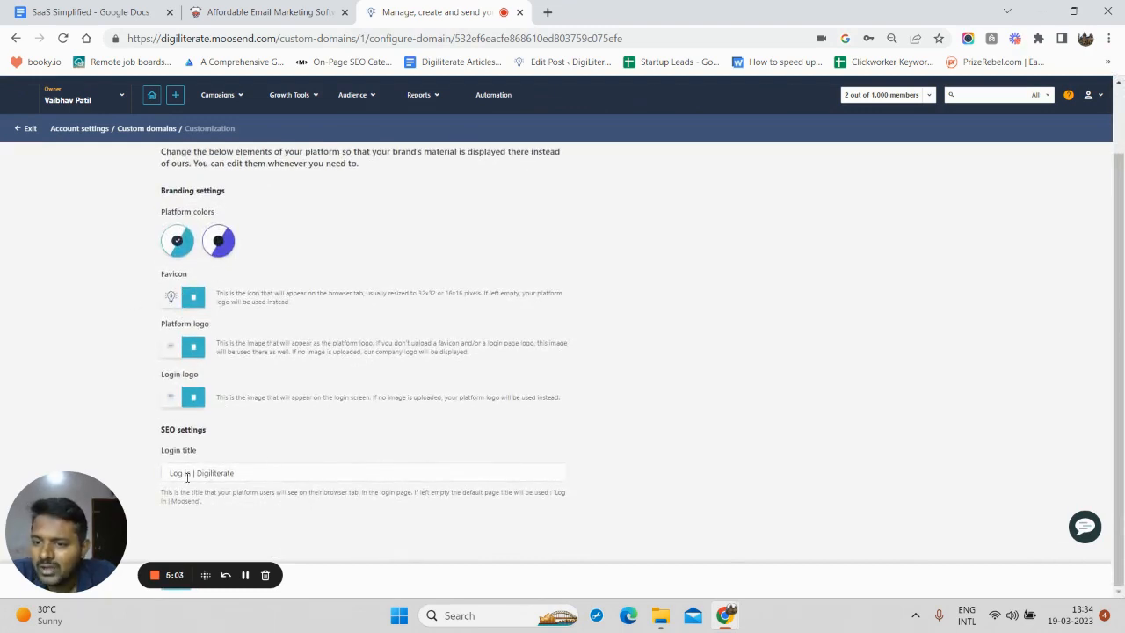
{"action": "scroll", "coordinate": [226, 472], "scroll_direction": "up", "scroll_amount": 1}
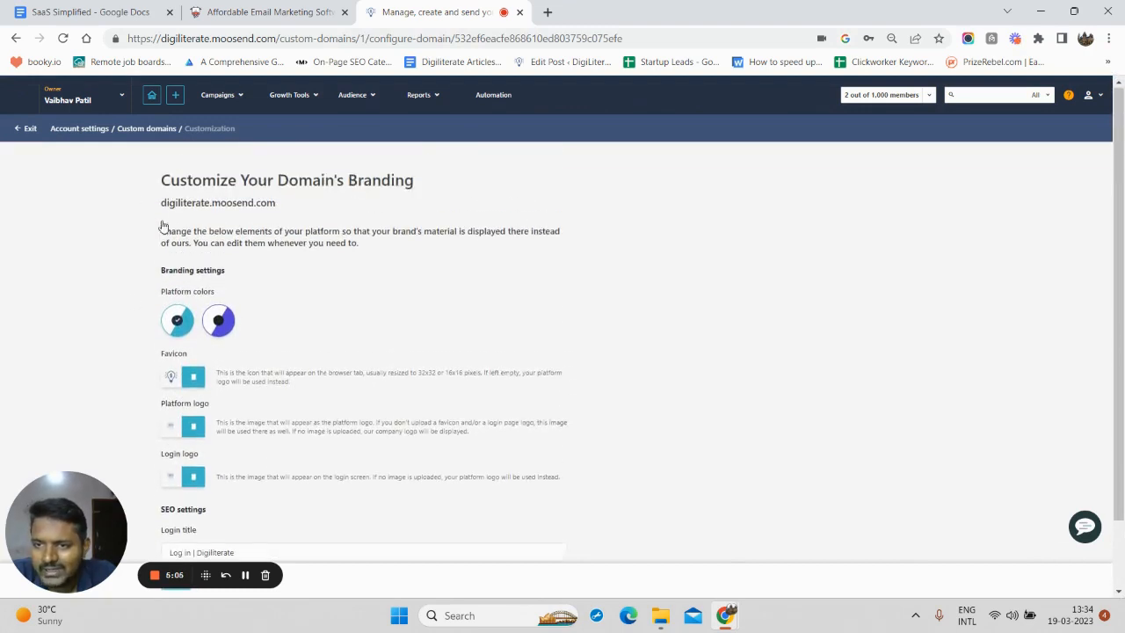
{"action": "left_click", "coordinate": [28, 130]}
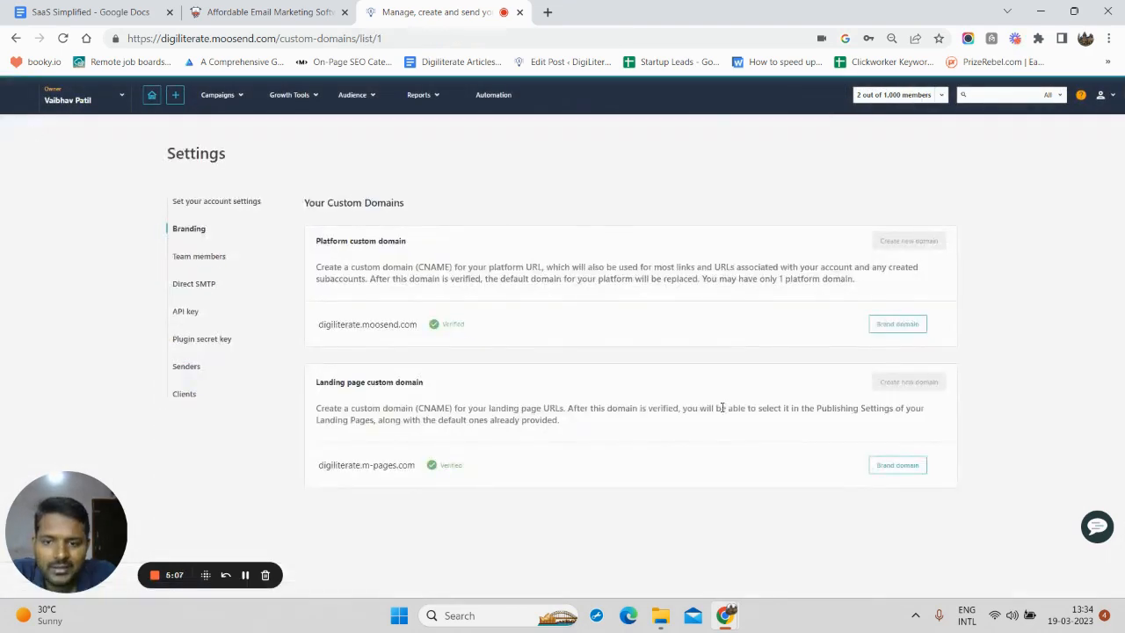
{"action": "left_click", "coordinate": [874, 462]}
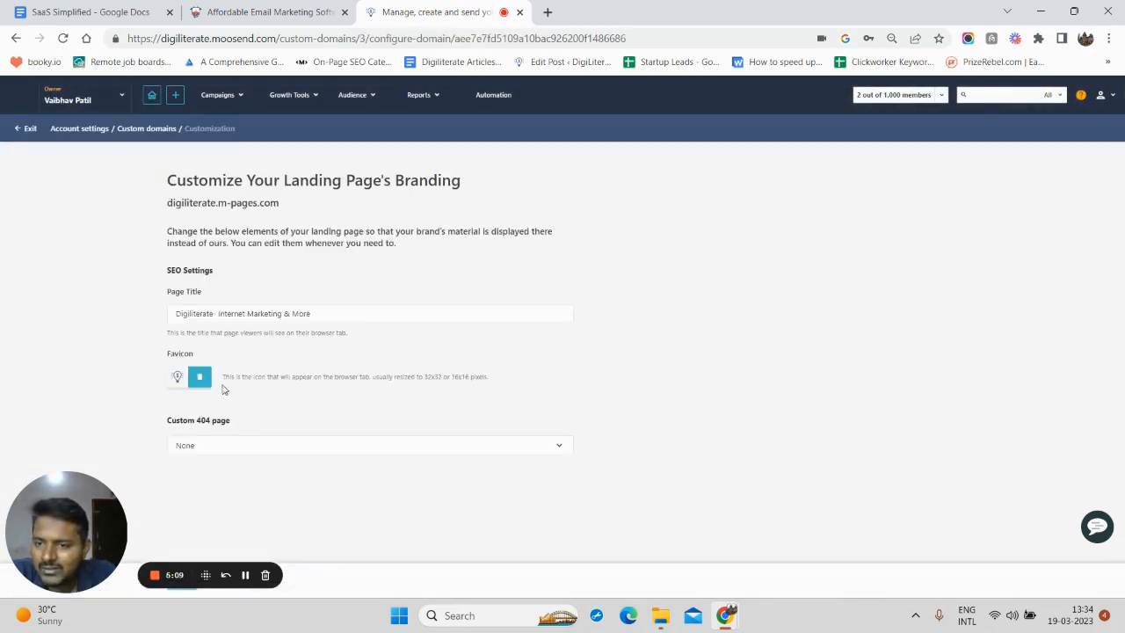
{"action": "left_click", "coordinate": [29, 130]}
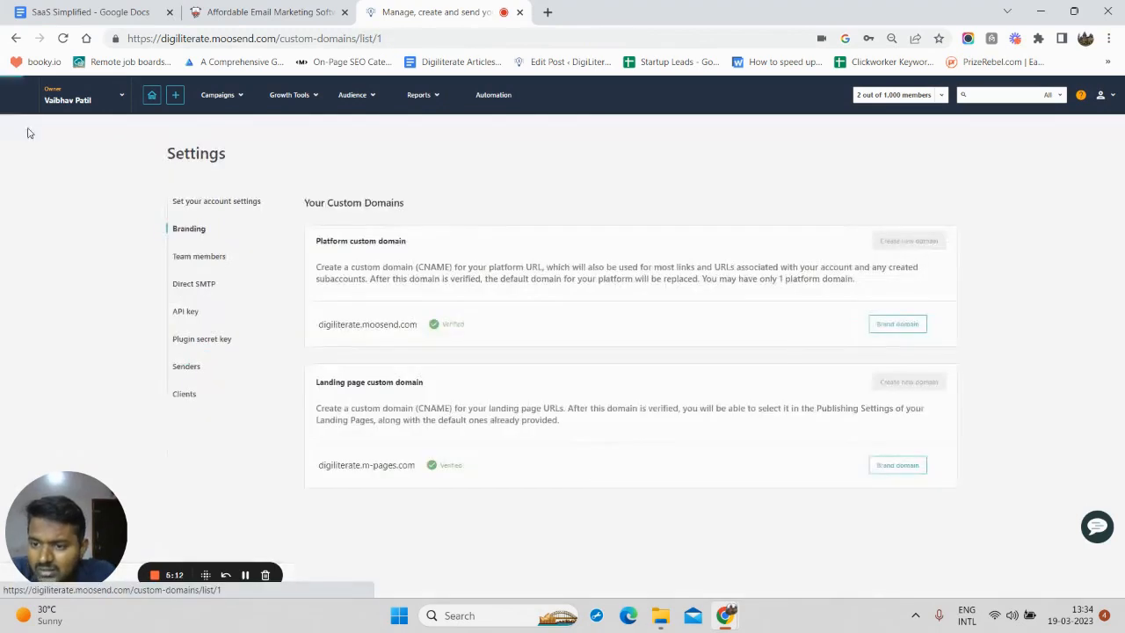
Review the roles available for filtering team members, and view the Direct SMTP settings
{"action": "left_click", "coordinate": [191, 262]}
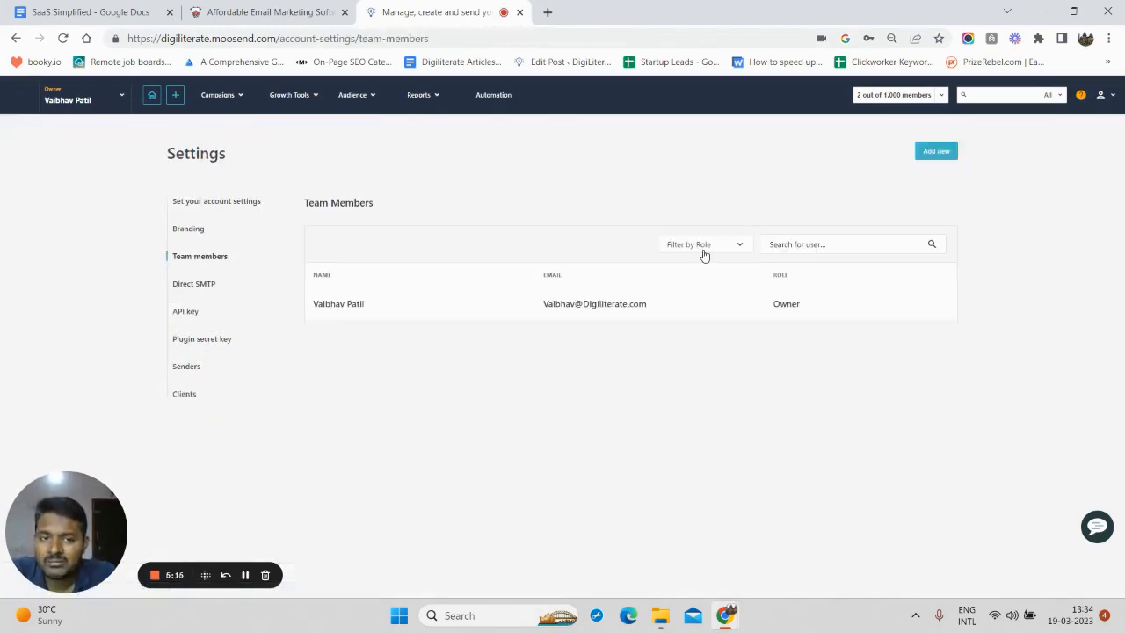
{"action": "left_click", "coordinate": [704, 252]}
{"action": "scroll", "coordinate": [683, 290], "scroll_direction": "down", "scroll_amount": 1}
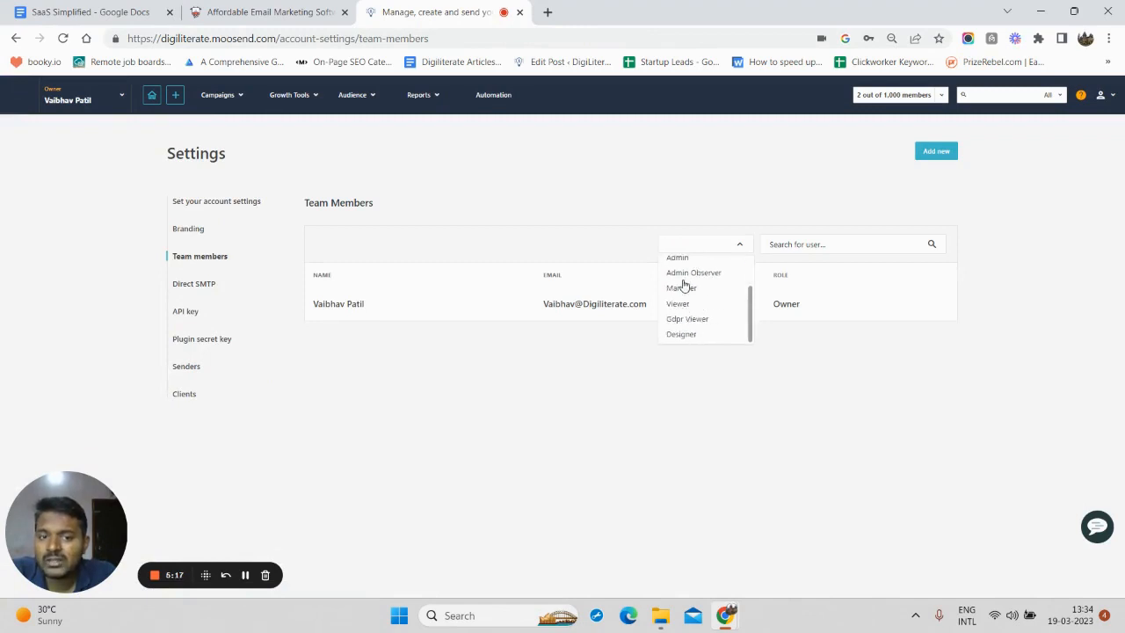
{"action": "left_click", "coordinate": [717, 404]}
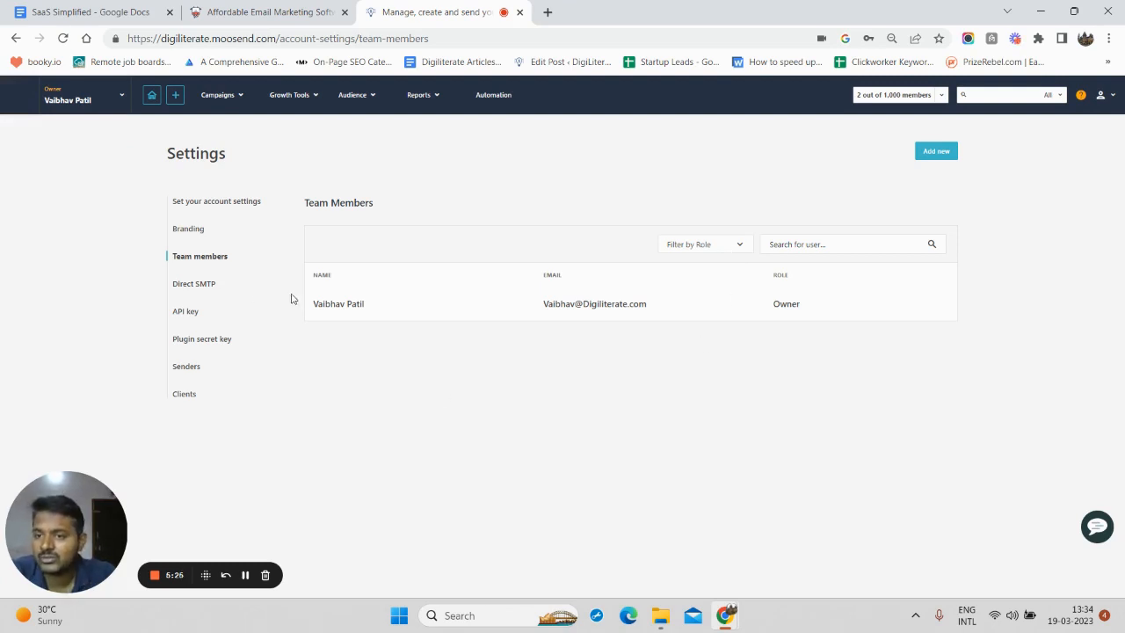
{"action": "left_click", "coordinate": [206, 290]}
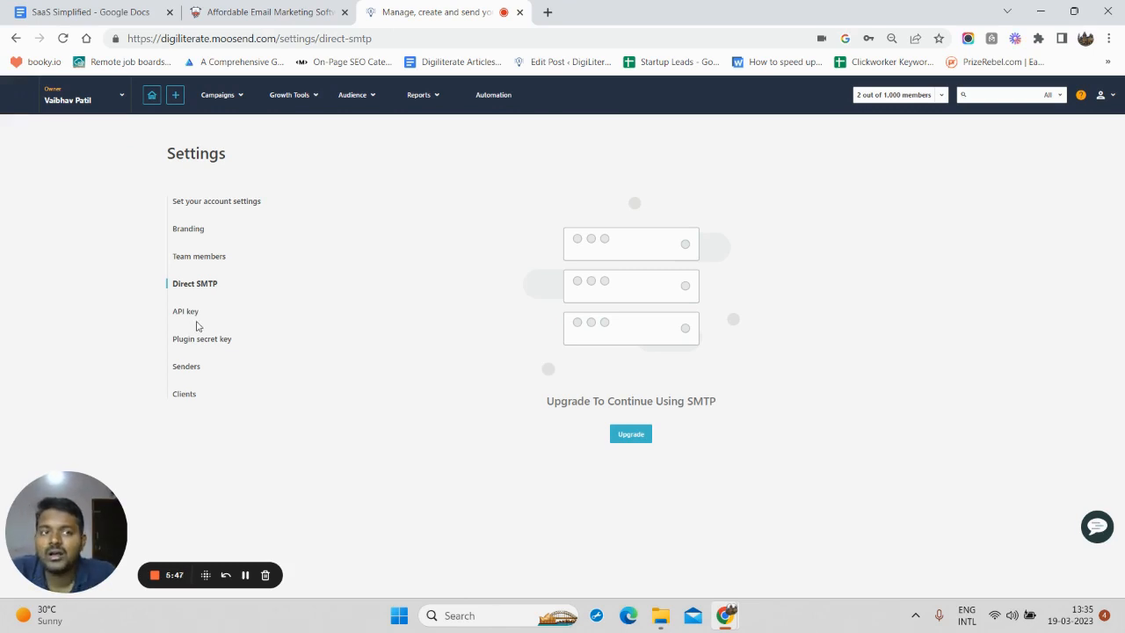
Open the SPF/DKIM setup of the listed sender, review its DKIM and SPF DNS records, and return to the senders list
{"action": "left_click", "coordinate": [193, 371]}
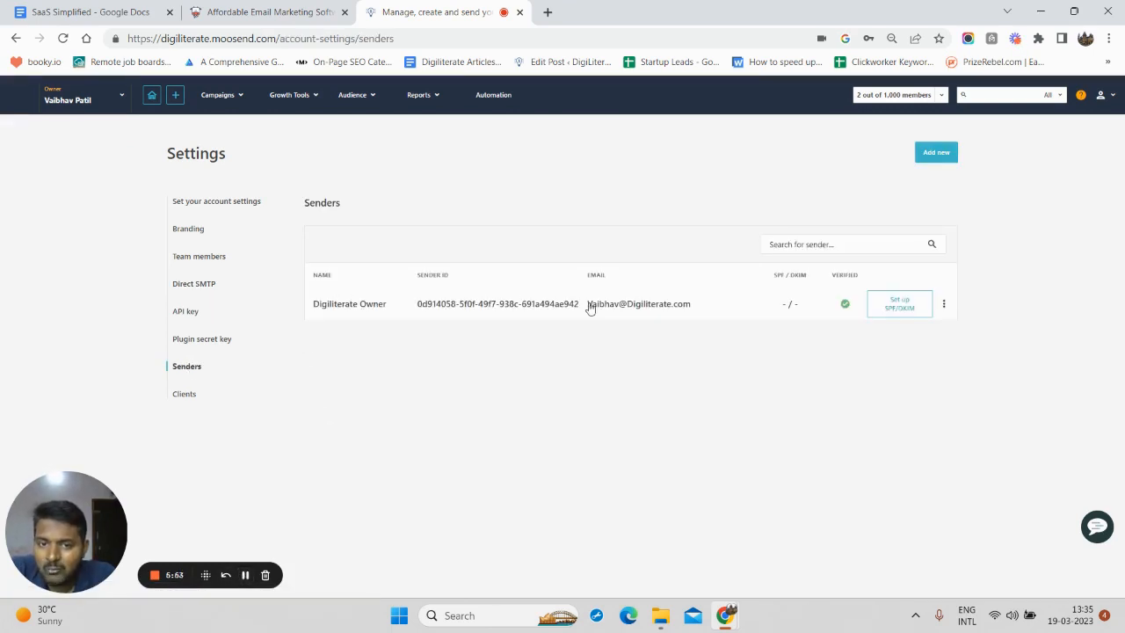
{"action": "left_click", "coordinate": [903, 315]}
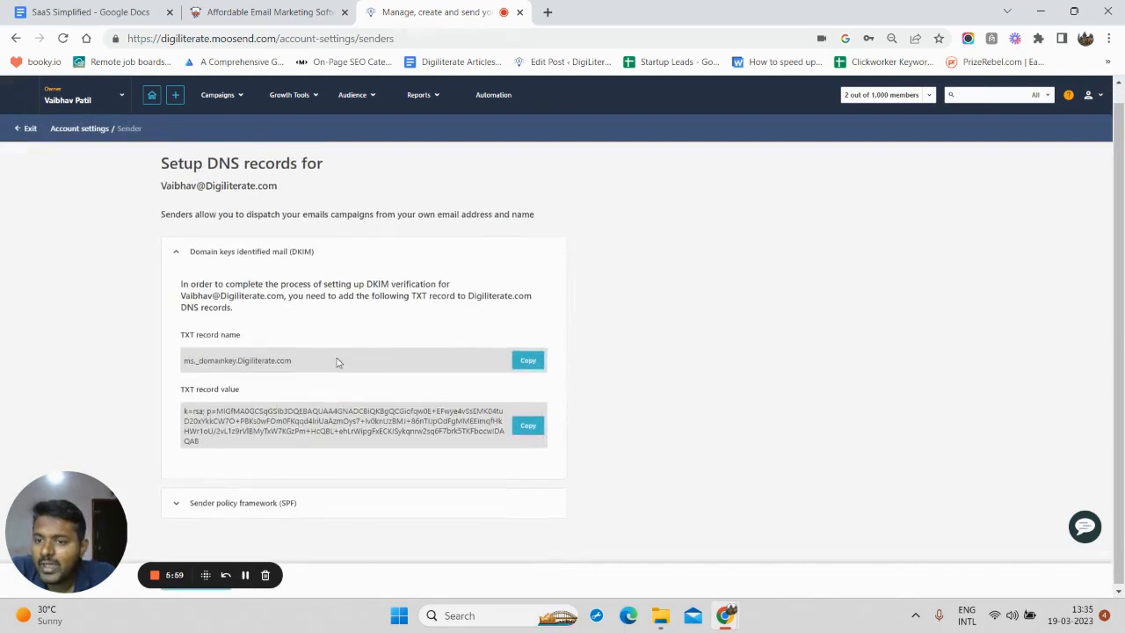
{"action": "left_click", "coordinate": [254, 500]}
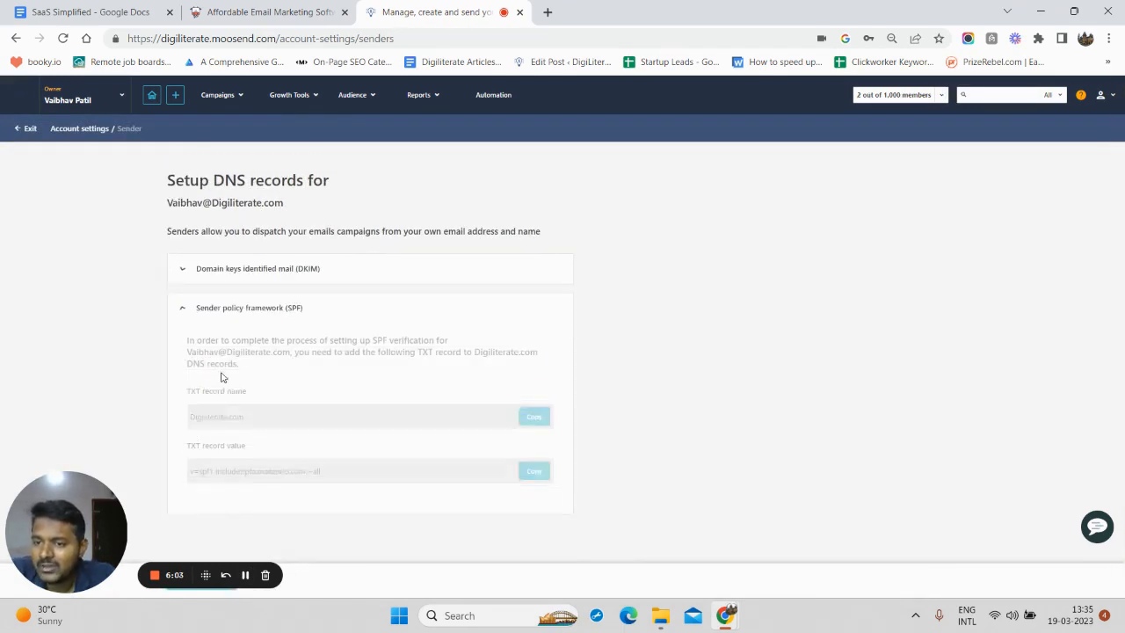
{"action": "left_click", "coordinate": [271, 270]}
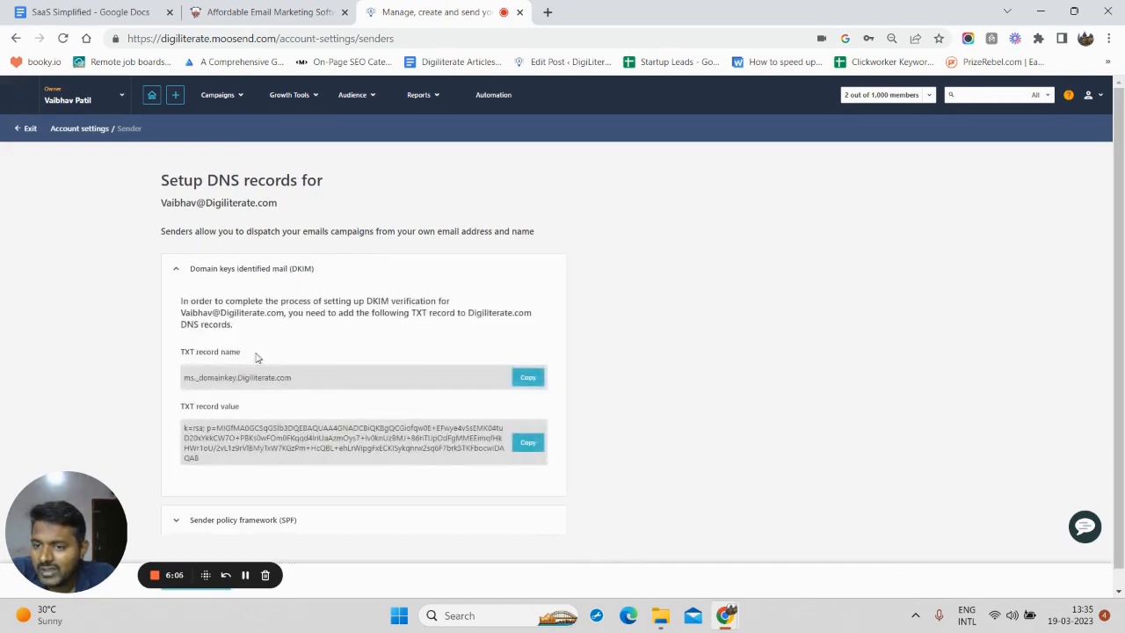
{"action": "left_click", "coordinate": [235, 519]}
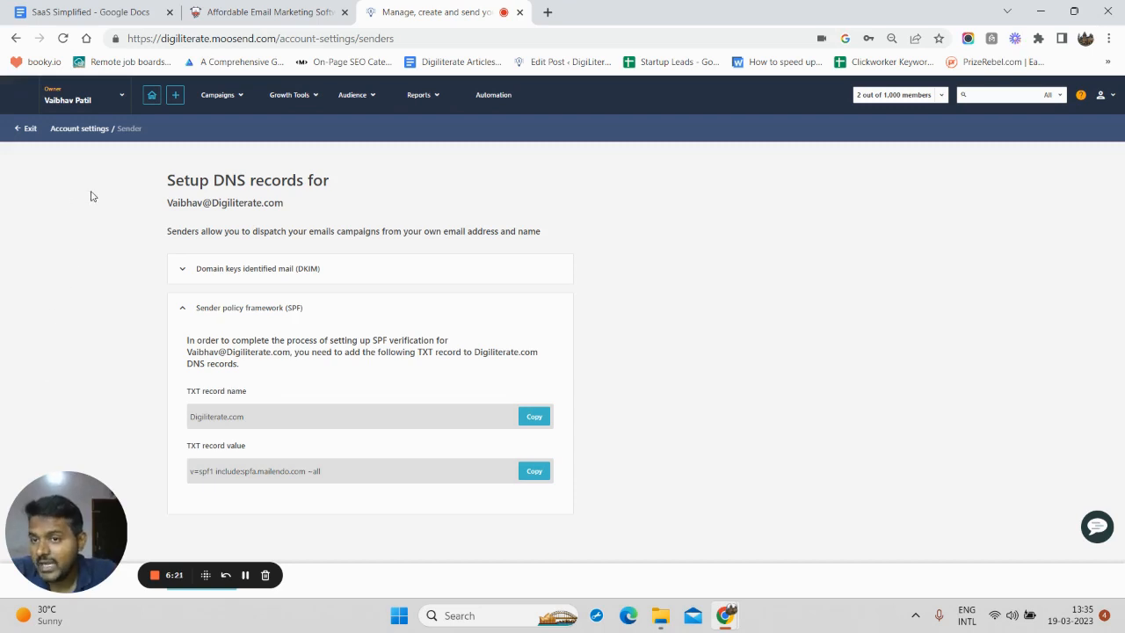
{"action": "left_click", "coordinate": [26, 130]}
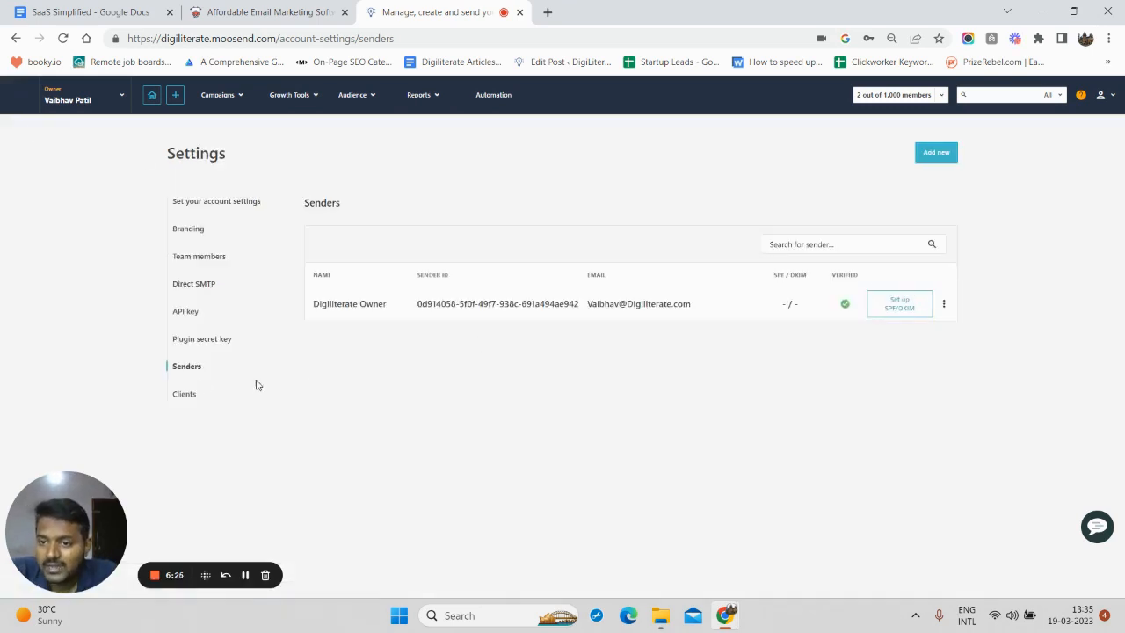
Open the Clients settings, look over the new client details form, and exit it without saving
{"action": "left_click", "coordinate": [184, 393]}
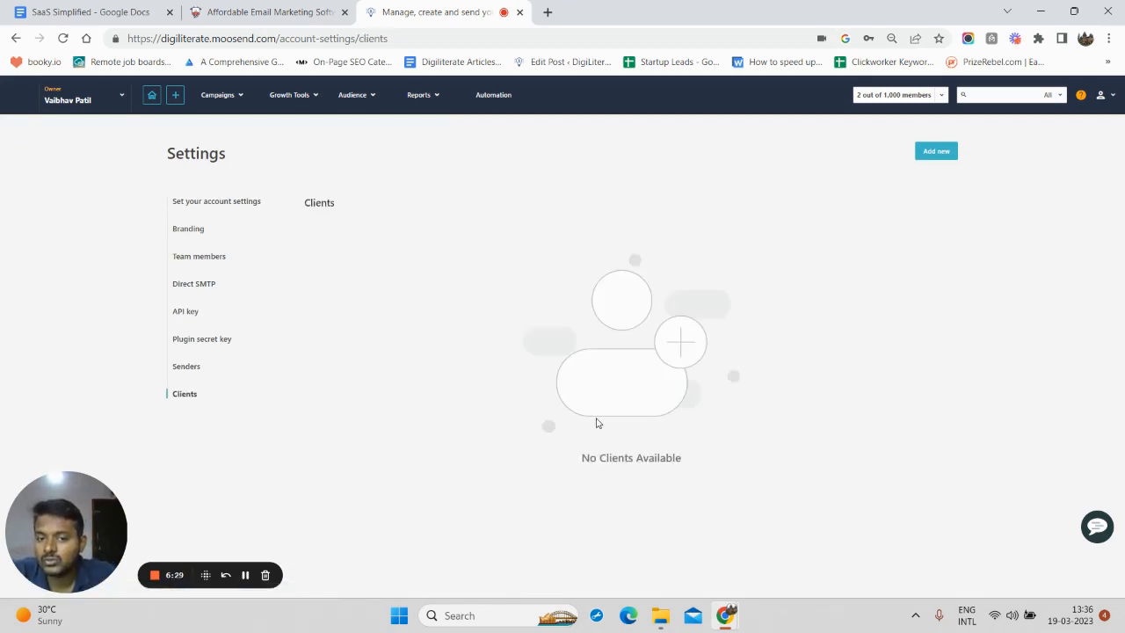
{"action": "left_click", "coordinate": [949, 153]}
{"action": "left_click", "coordinate": [212, 253]}
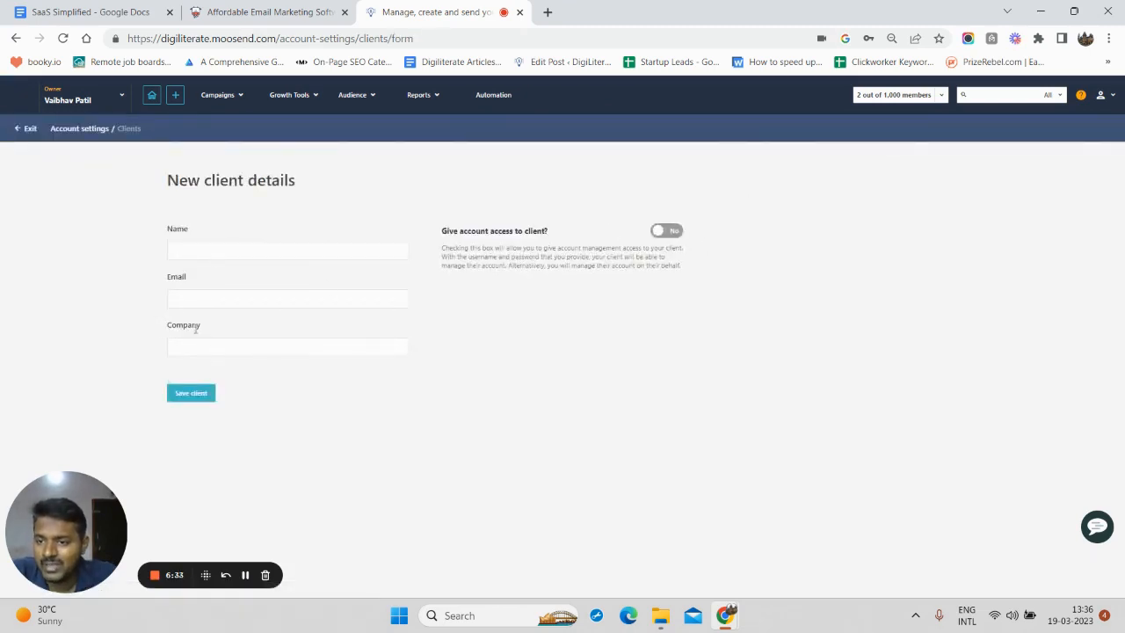
{"action": "left_click", "coordinate": [26, 130]}
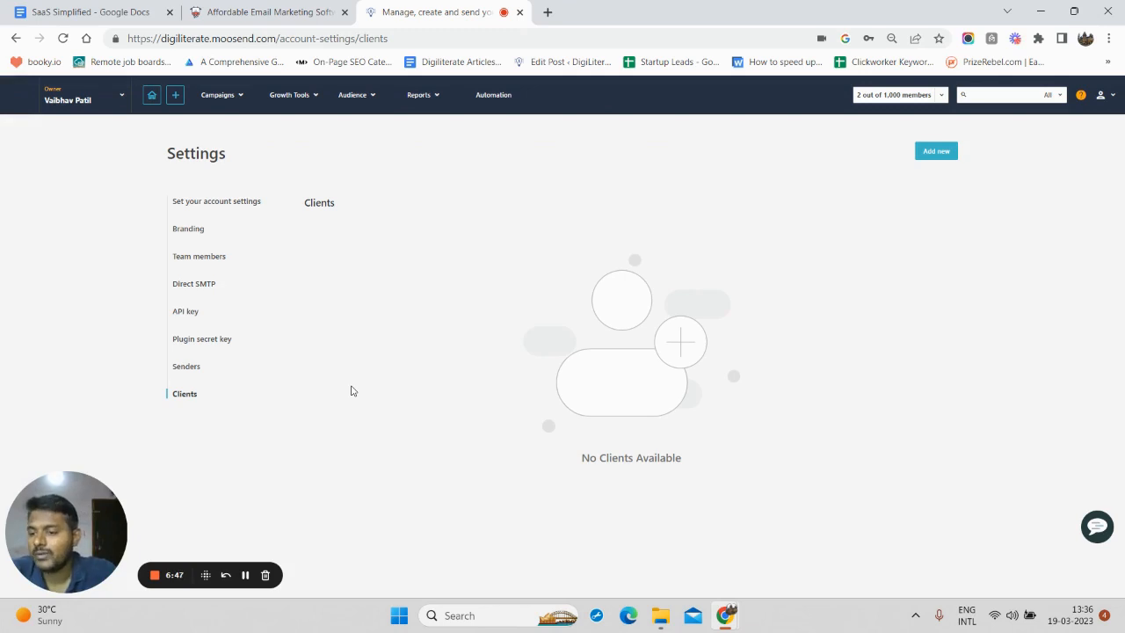
Open the campaign template library from the account's templates and browse all its templates
{"action": "left_click", "coordinate": [1100, 95]}
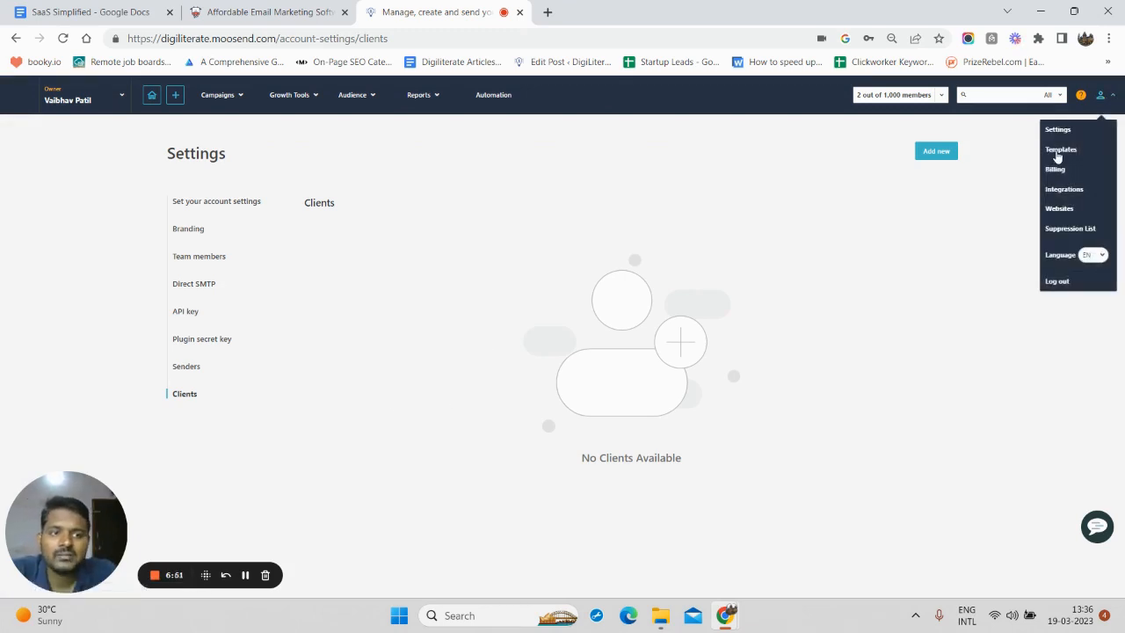
{"action": "left_click", "coordinate": [1060, 151]}
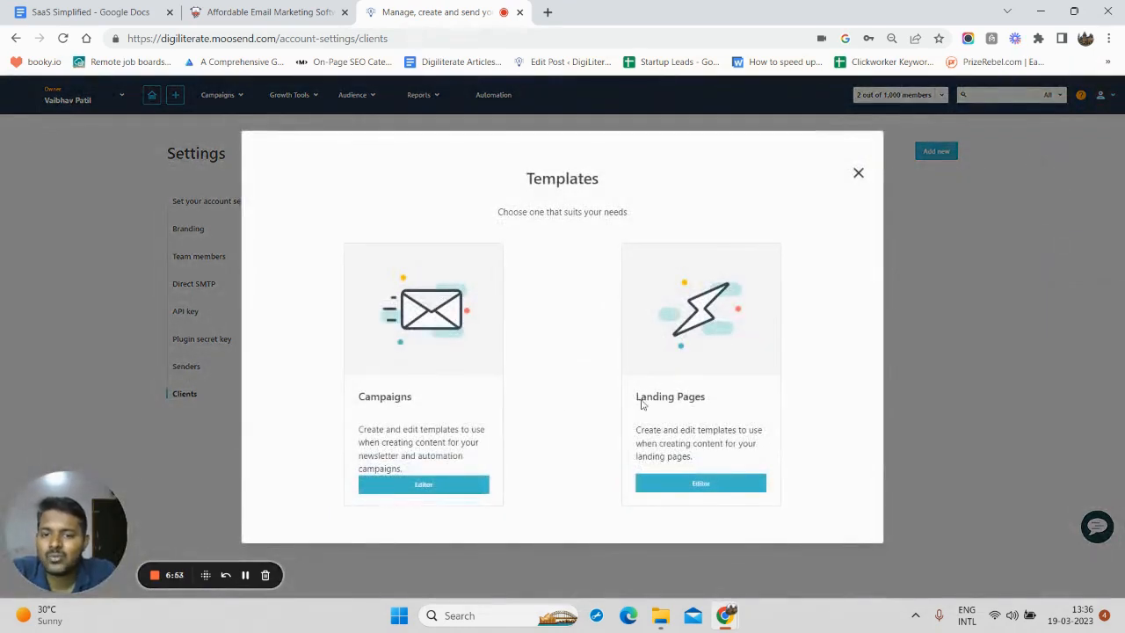
{"action": "left_click", "coordinate": [423, 486]}
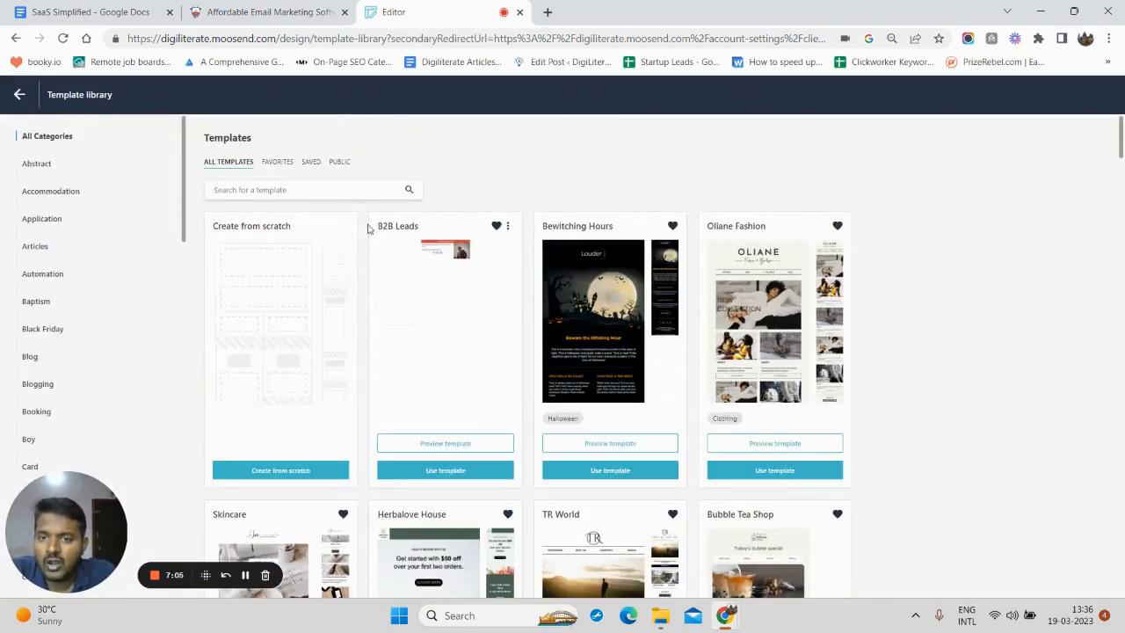
{"action": "scroll", "coordinate": [481, 265], "scroll_direction": "down", "scroll_amount": 4}
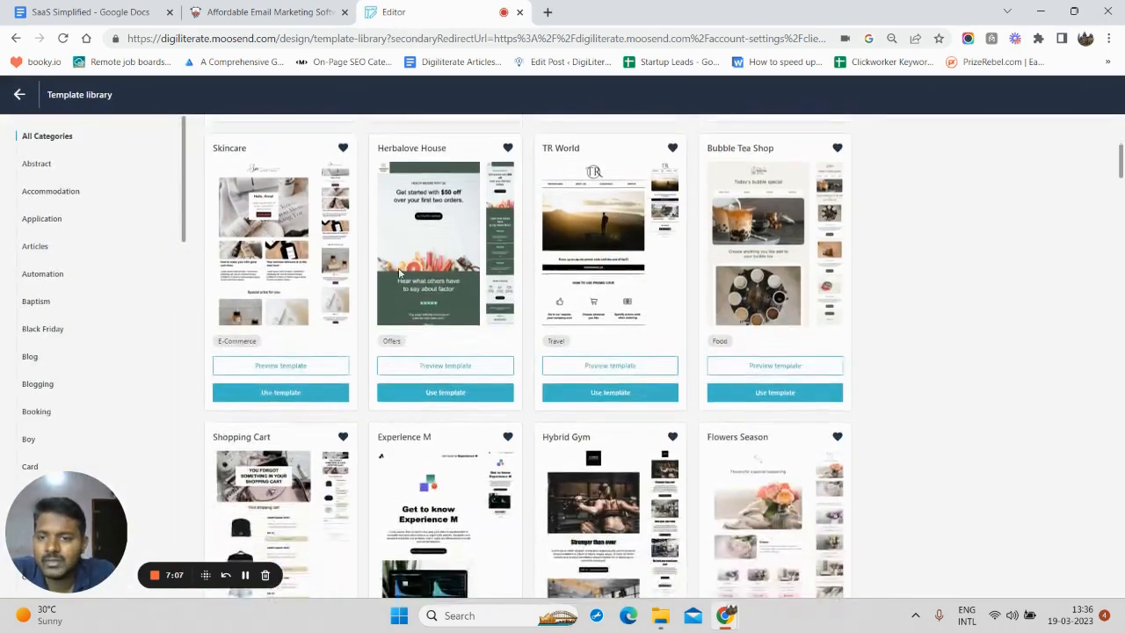
{"action": "scroll", "coordinate": [222, 258], "scroll_direction": "up", "scroll_amount": 3}
{"action": "scroll", "coordinate": [221, 258], "scroll_direction": "up", "scroll_amount": 2}
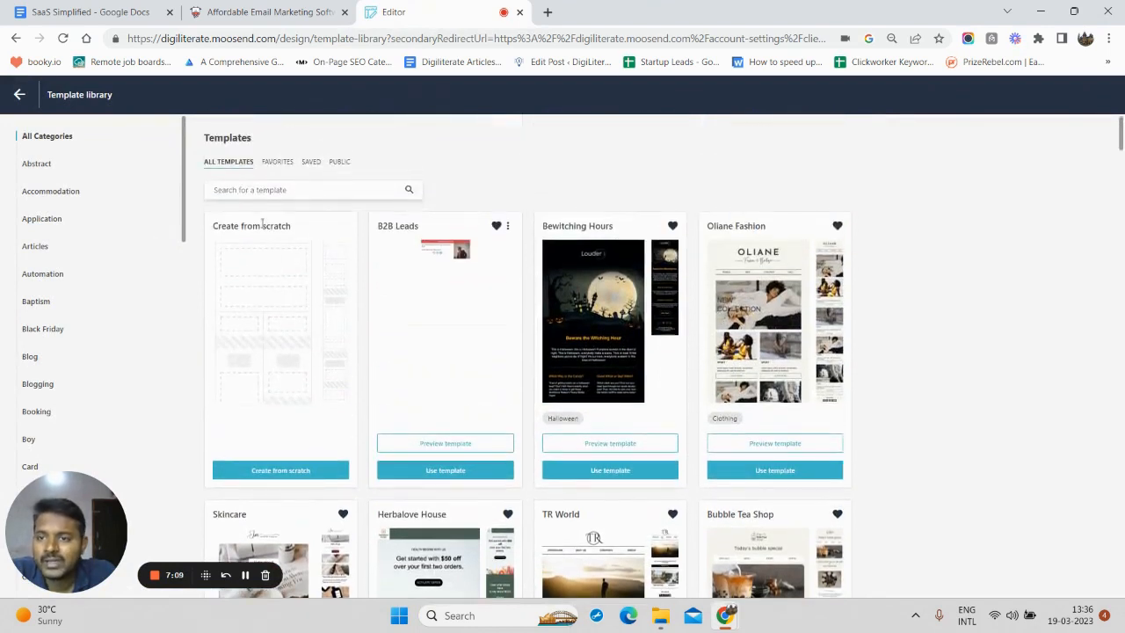
Leave the template library, exit the template editor without saving a template, and close the Templates chooser
{"action": "left_click", "coordinate": [30, 97]}
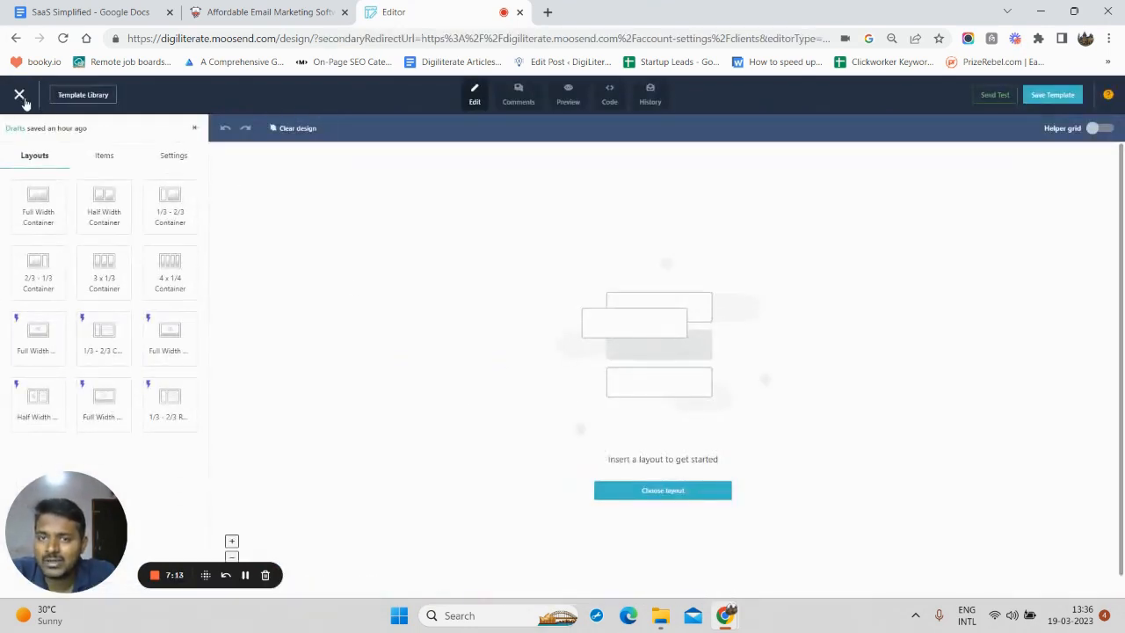
{"action": "left_click", "coordinate": [19, 95]}
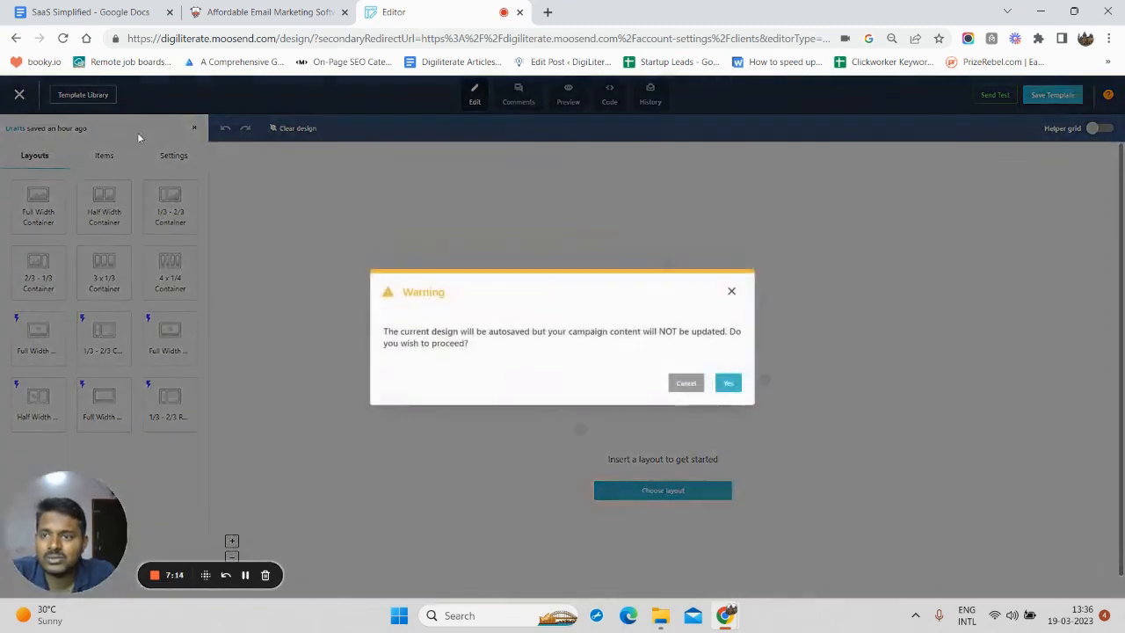
{"action": "left_click", "coordinate": [727, 383]}
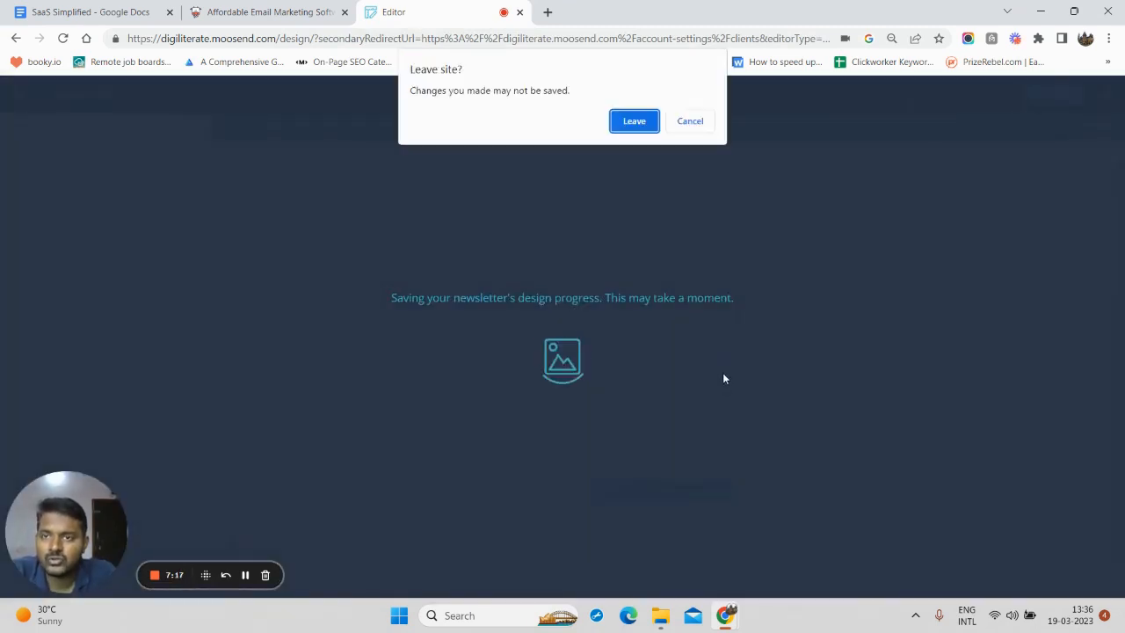
{"action": "left_click", "coordinate": [645, 120]}
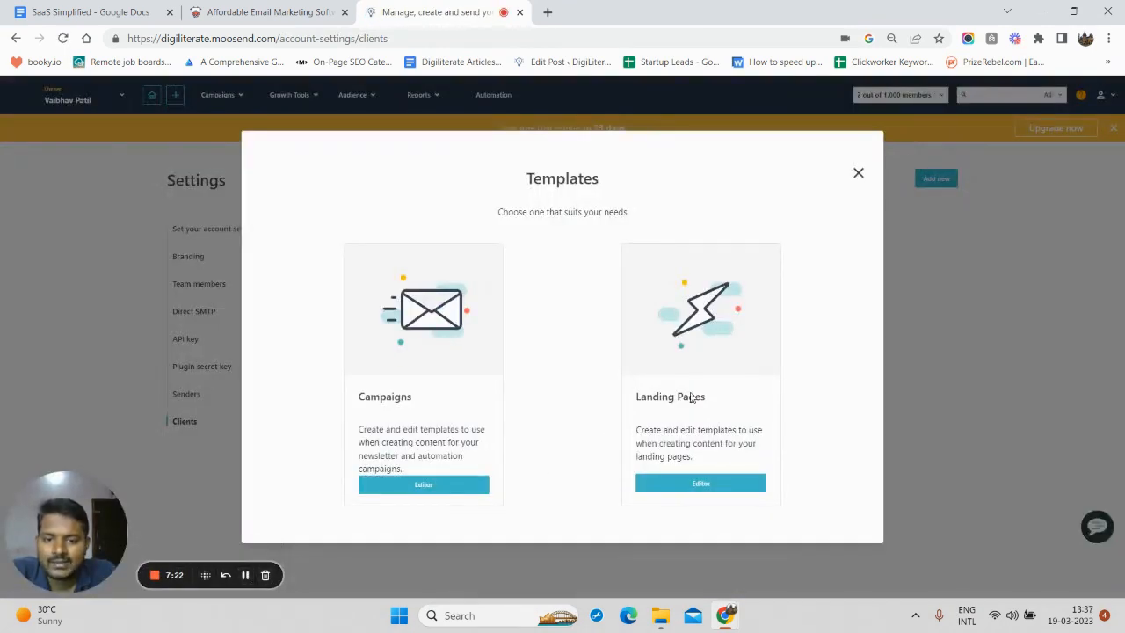
{"action": "left_click", "coordinate": [857, 173]}
View the account's available Integrations and its Suppression List
{"action": "left_click", "coordinate": [1100, 95]}
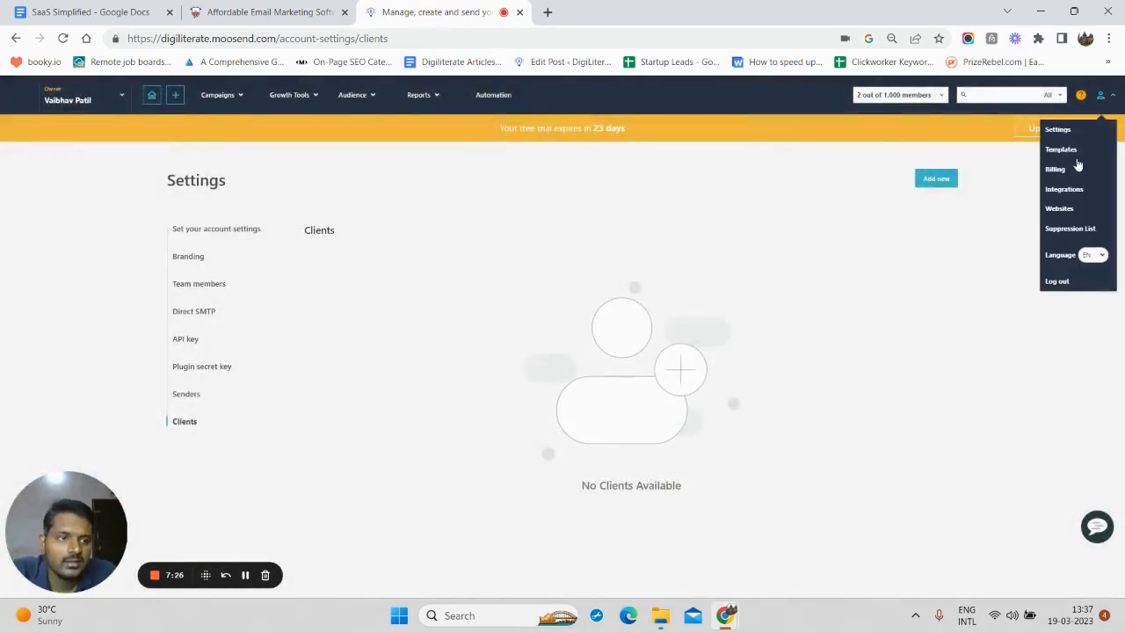
{"action": "left_click", "coordinate": [1065, 190]}
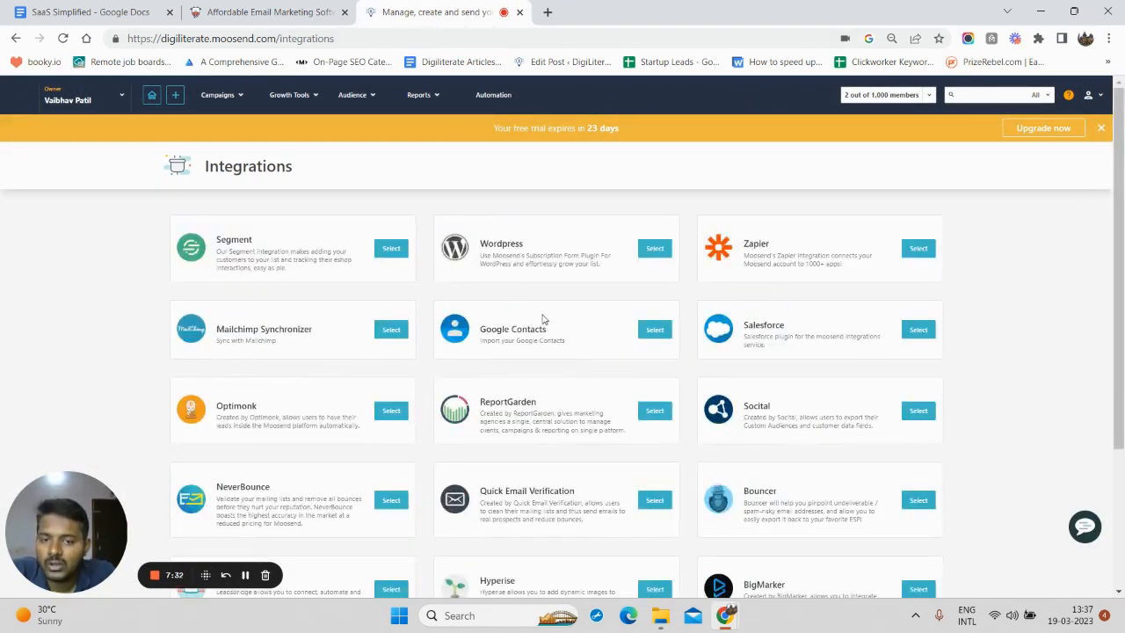
{"action": "left_click", "coordinate": [1090, 95]}
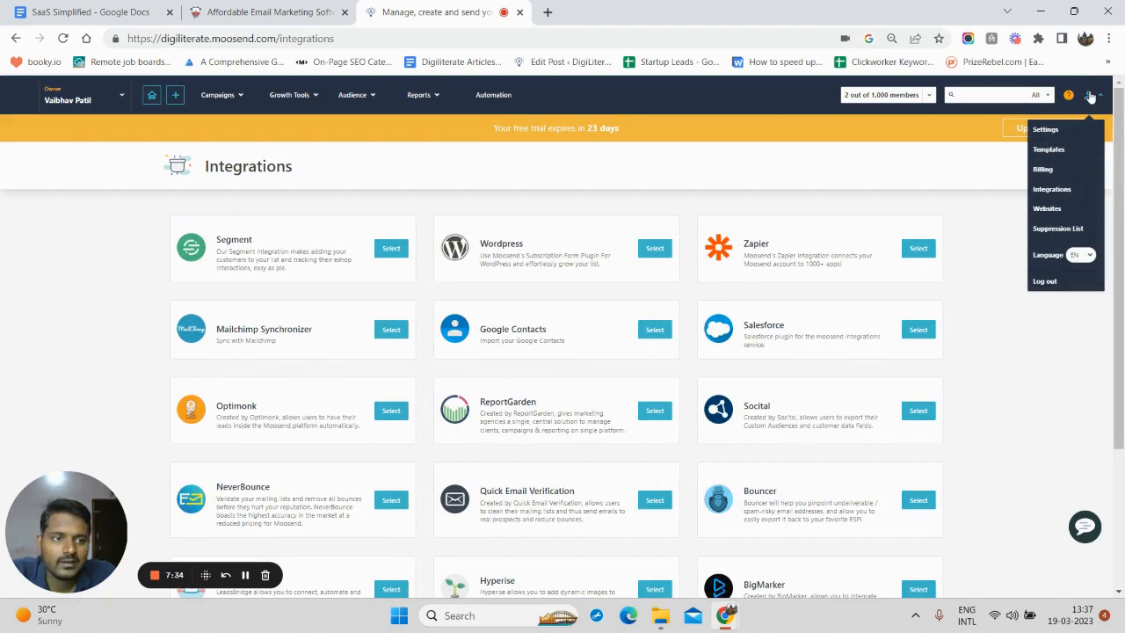
{"action": "left_click", "coordinate": [1044, 230]}
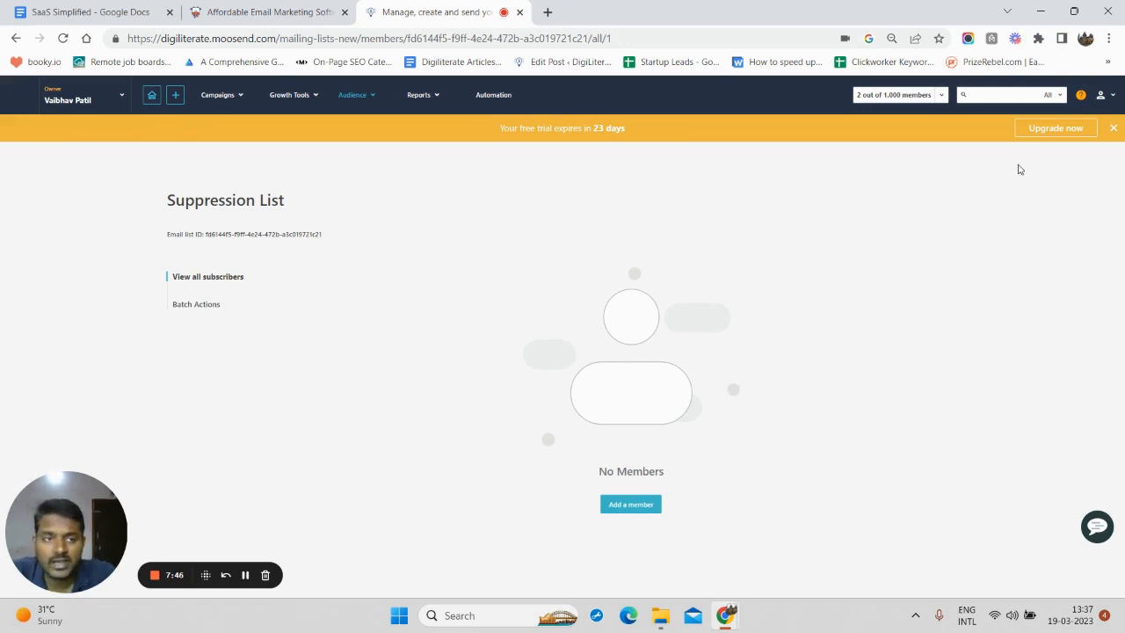
{"action": "left_click", "coordinate": [1101, 94]}
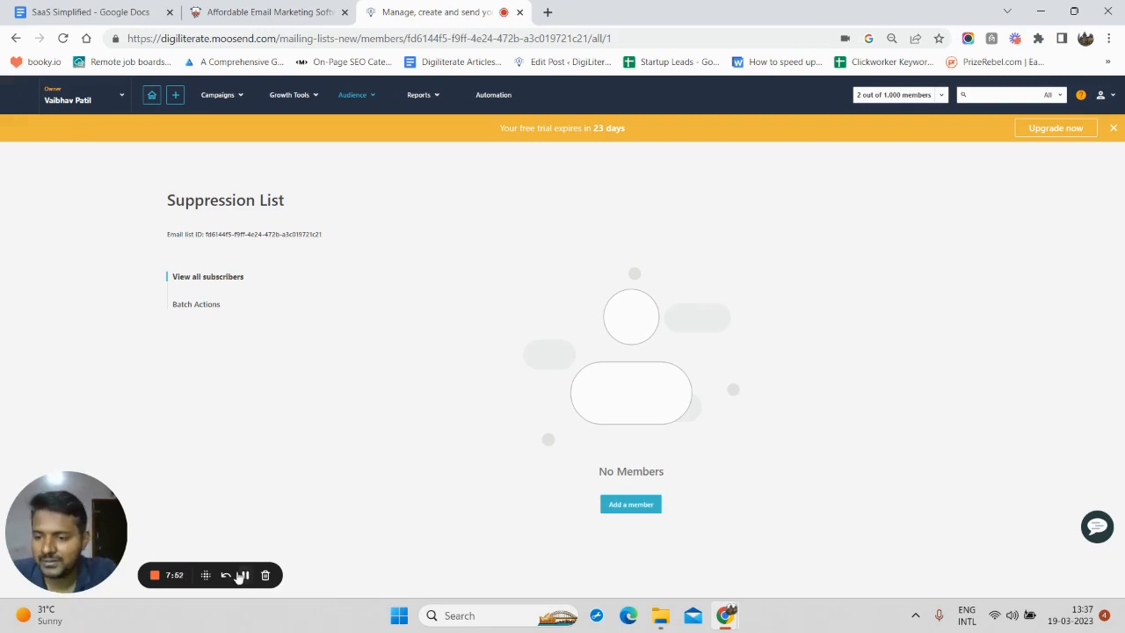
{"action": "left_click", "coordinate": [246, 575]}
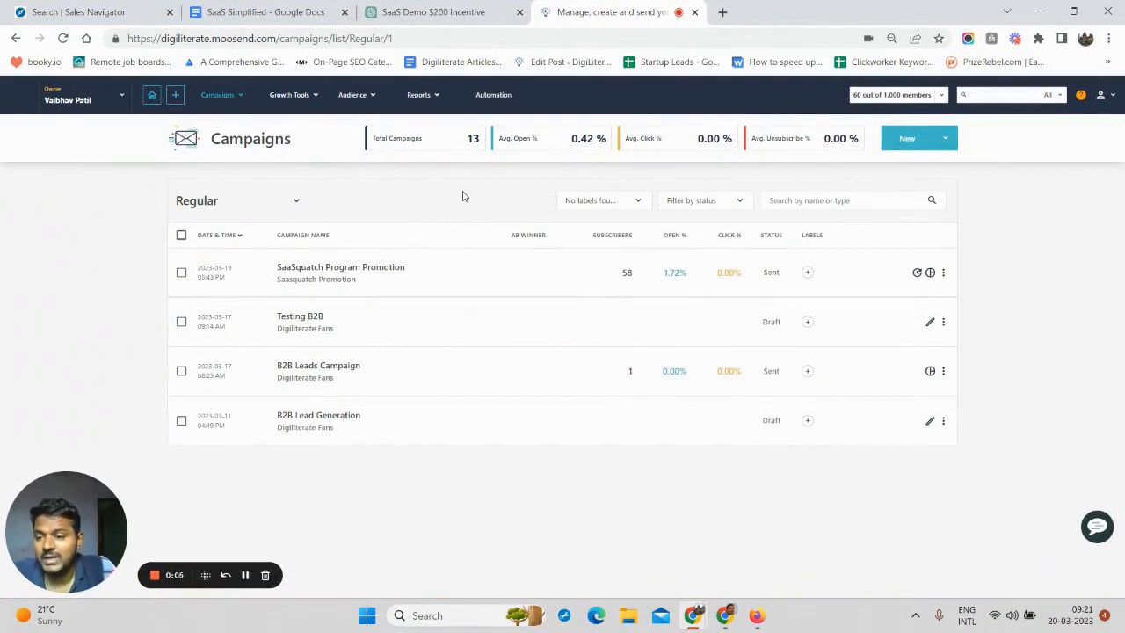
Review the Regular, A/B testing, Repeatable and RSS types offered for a new campaign, and exit without creating one
{"action": "left_click", "coordinate": [909, 144]}
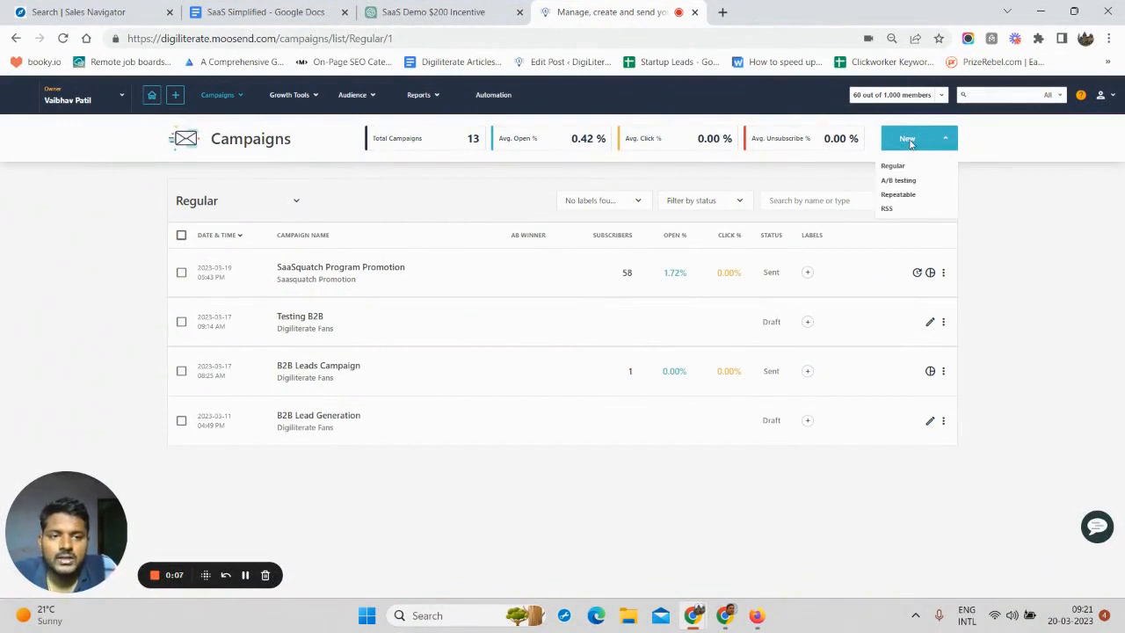
{"action": "left_click", "coordinate": [900, 140]}
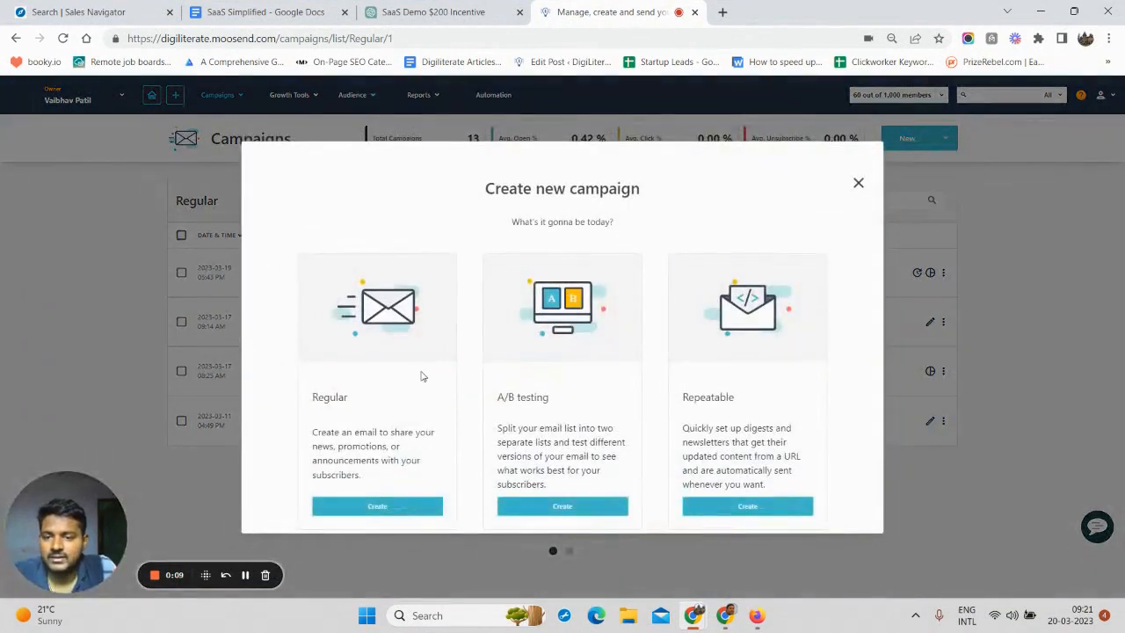
{"action": "left_click_drag", "start_coordinate": [718, 410], "coordinate": [427, 386]}
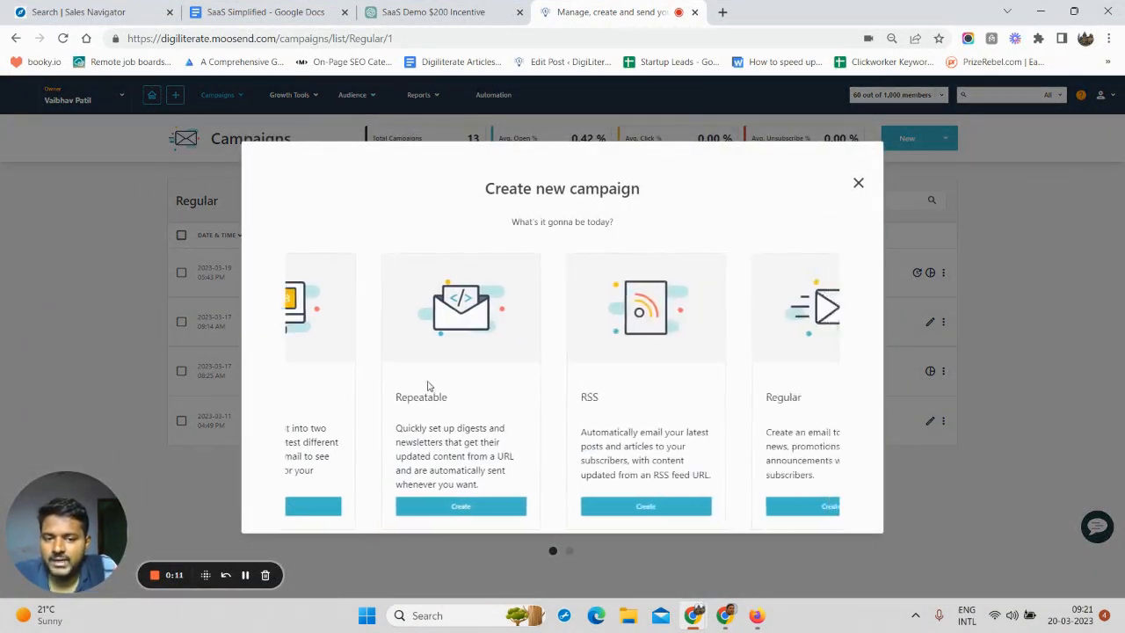
{"action": "left_click_drag", "start_coordinate": [758, 420], "coordinate": [583, 413]}
{"action": "left_click_drag", "start_coordinate": [724, 377], "coordinate": [800, 362]}
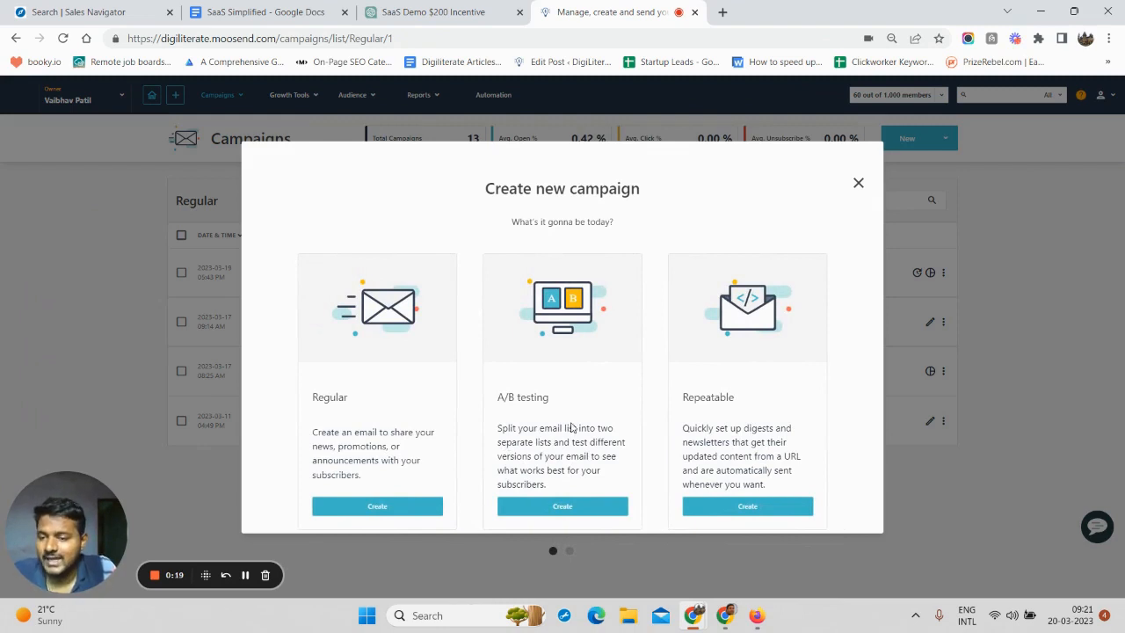
{"action": "left_click_drag", "start_coordinate": [726, 441], "coordinate": [496, 437]}
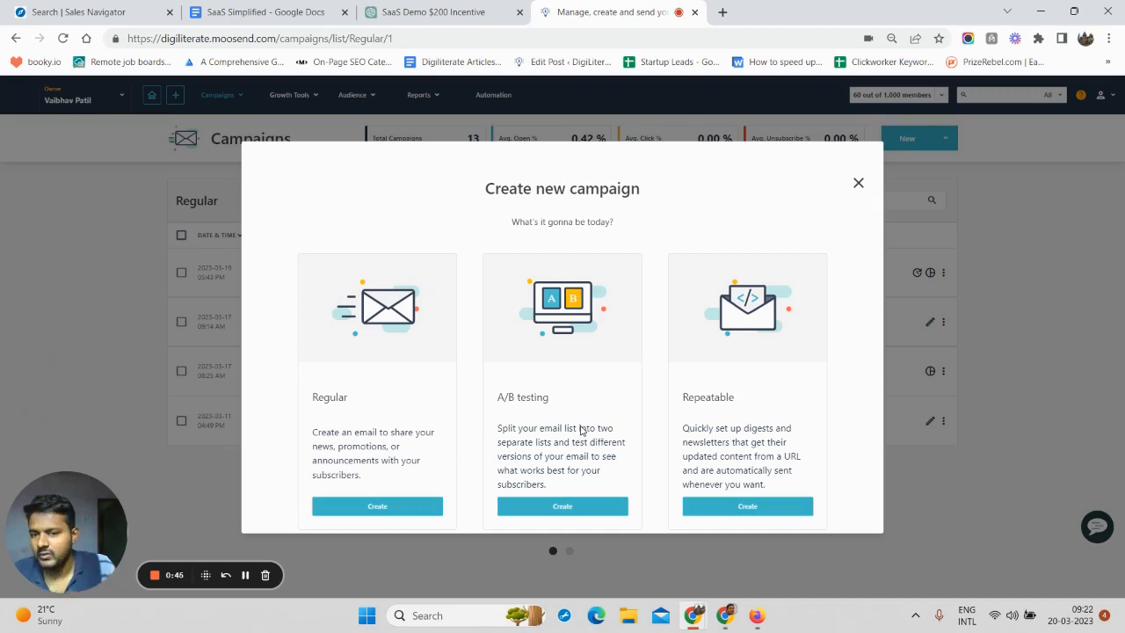
{"action": "left_click", "coordinate": [859, 183]}
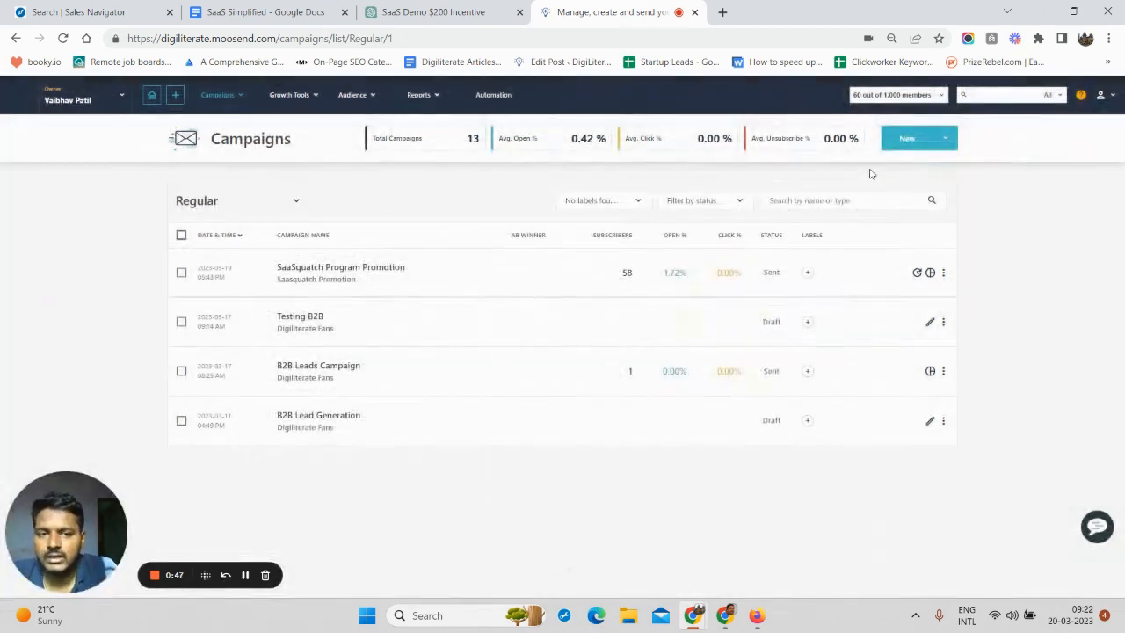
Start a new Regular campaign, compare the Plain Text and HTML campaign types, and keep HTML selected
{"action": "left_click", "coordinate": [907, 145]}
{"action": "left_click", "coordinate": [898, 168]}
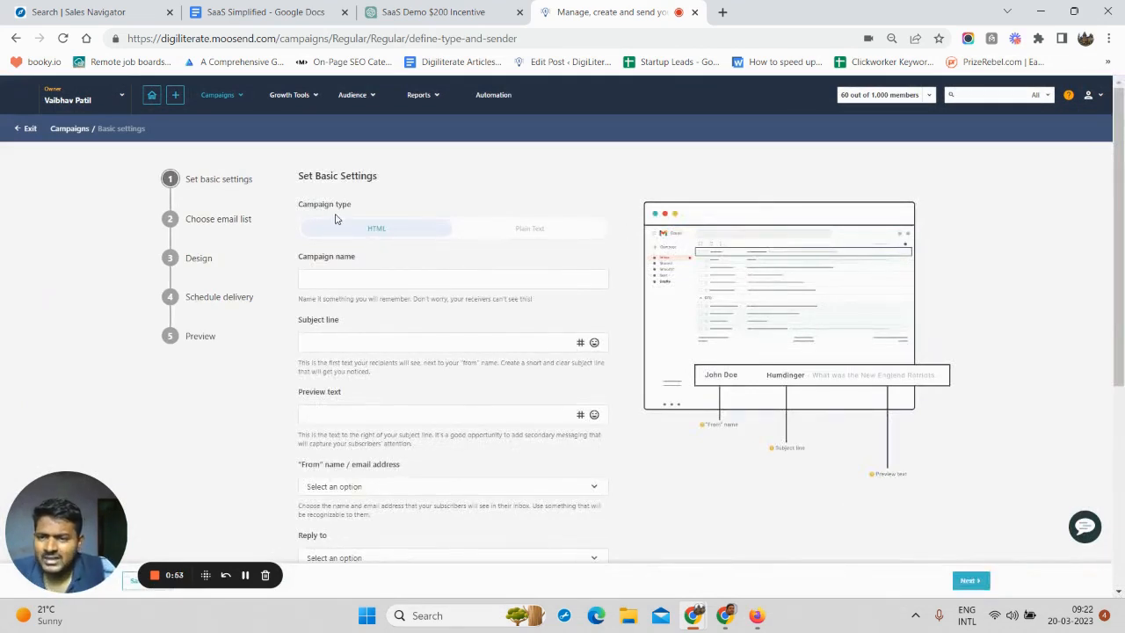
{"action": "left_click", "coordinate": [525, 230]}
{"action": "left_click", "coordinate": [421, 231]}
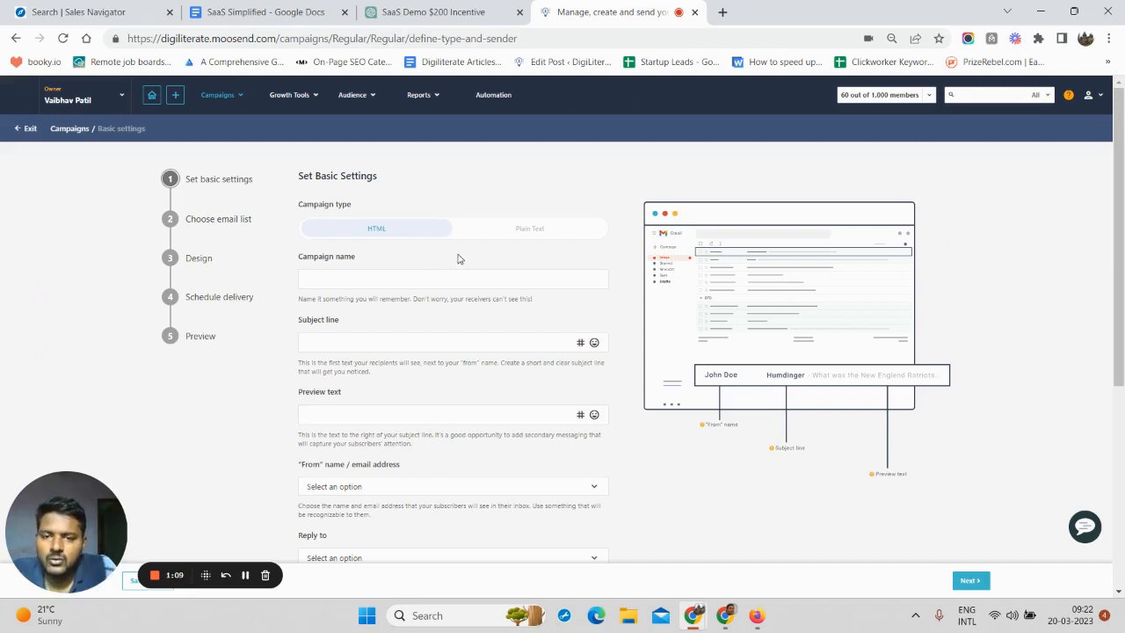
{"action": "left_click", "coordinate": [497, 237]}
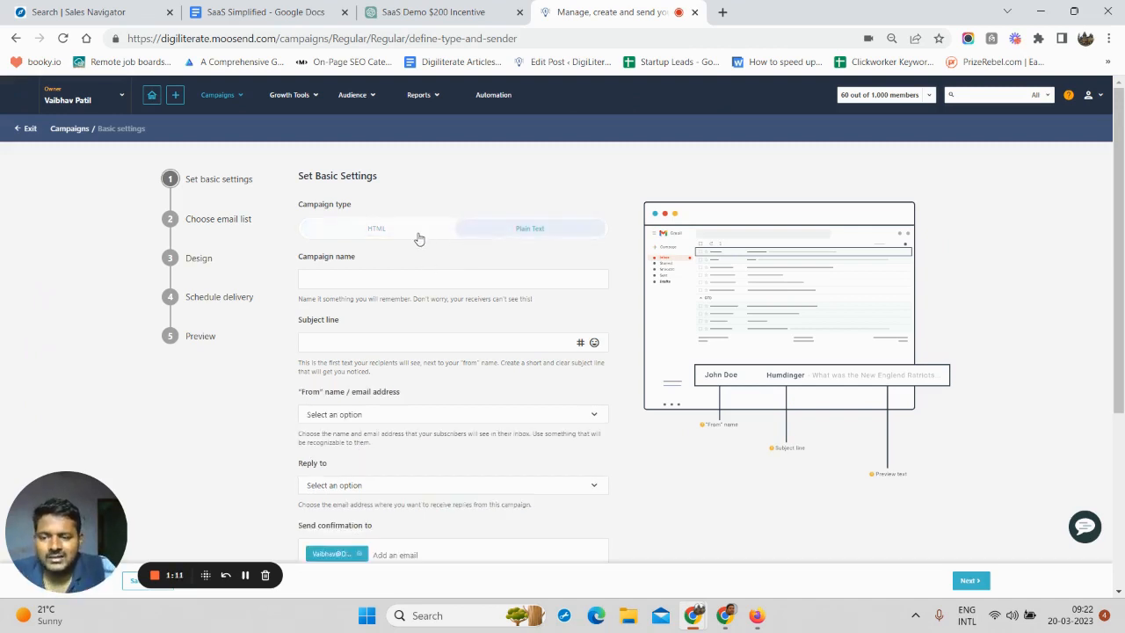
{"action": "left_click", "coordinate": [419, 239]}
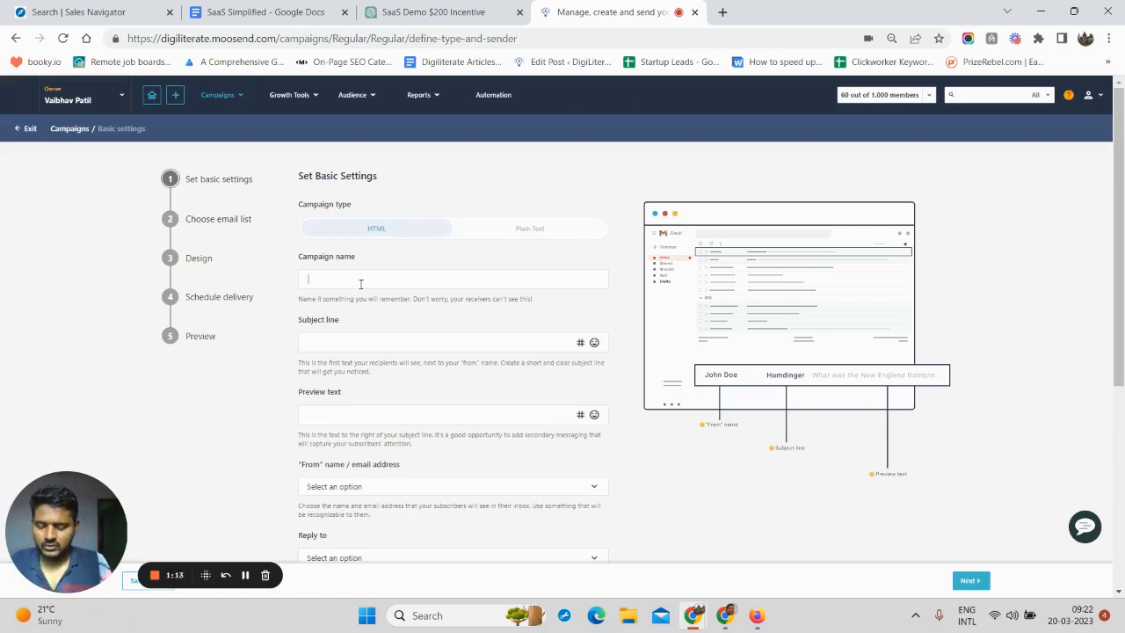
Name the campaign "B2B Lead Generation" and set its subject line to "Get your b2b leads now"
{"action": "type", "text": "B2B"}
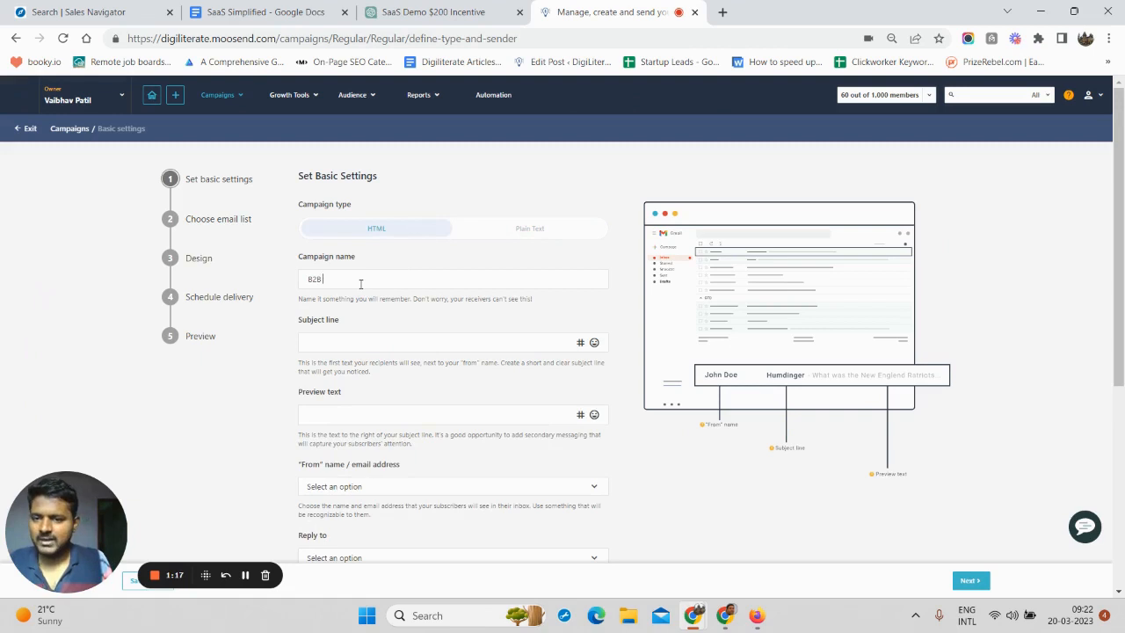
{"action": "type", "text": " Lead Gene"}
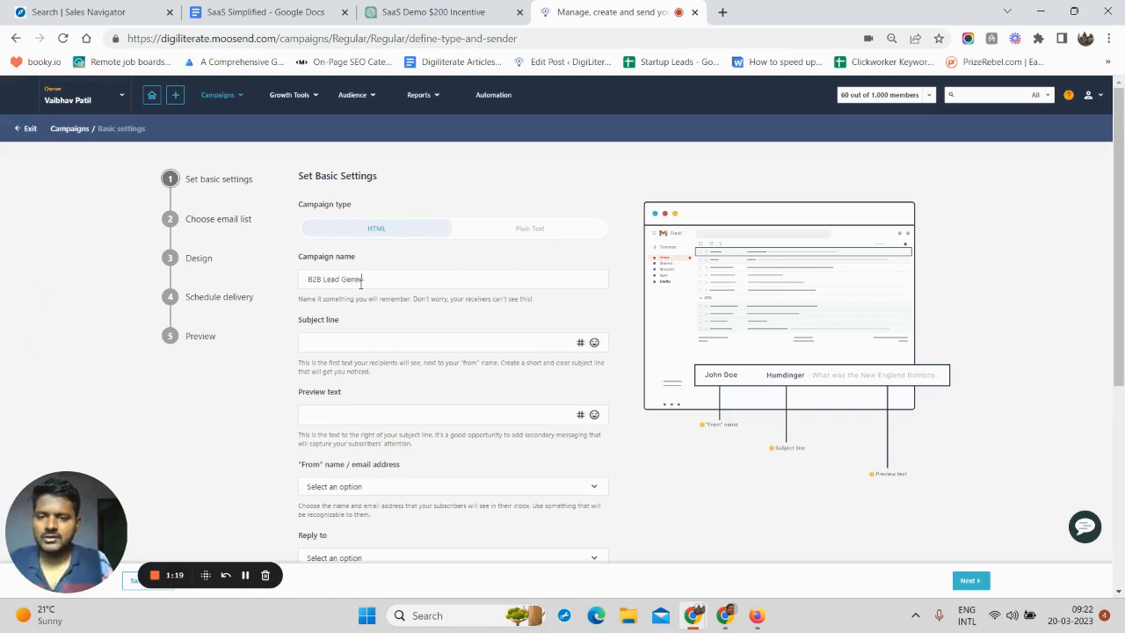
{"action": "type", "text": "ration"}
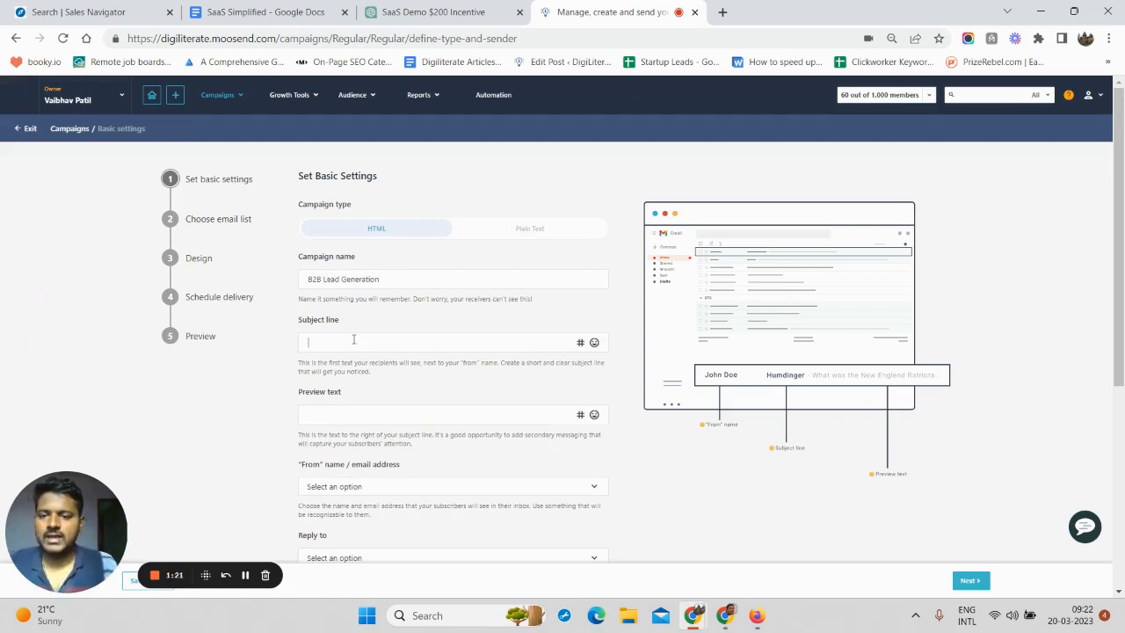
{"action": "left_click", "coordinate": [353, 342]}
{"action": "type", "text": "Get y"}
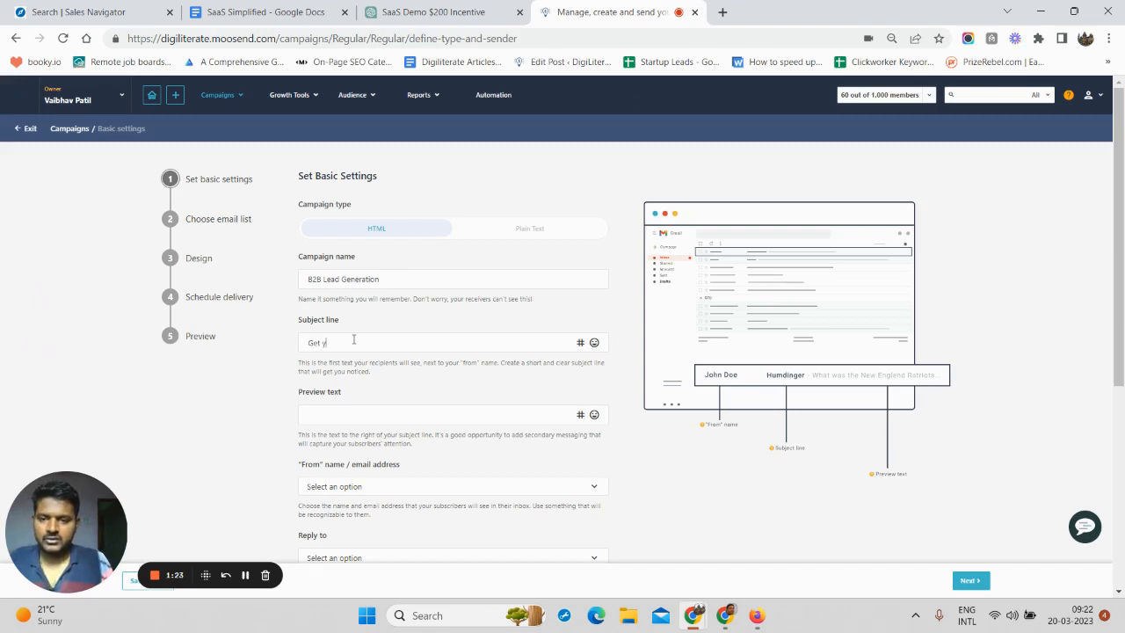
{"action": "type", "text": "our b2b-"}
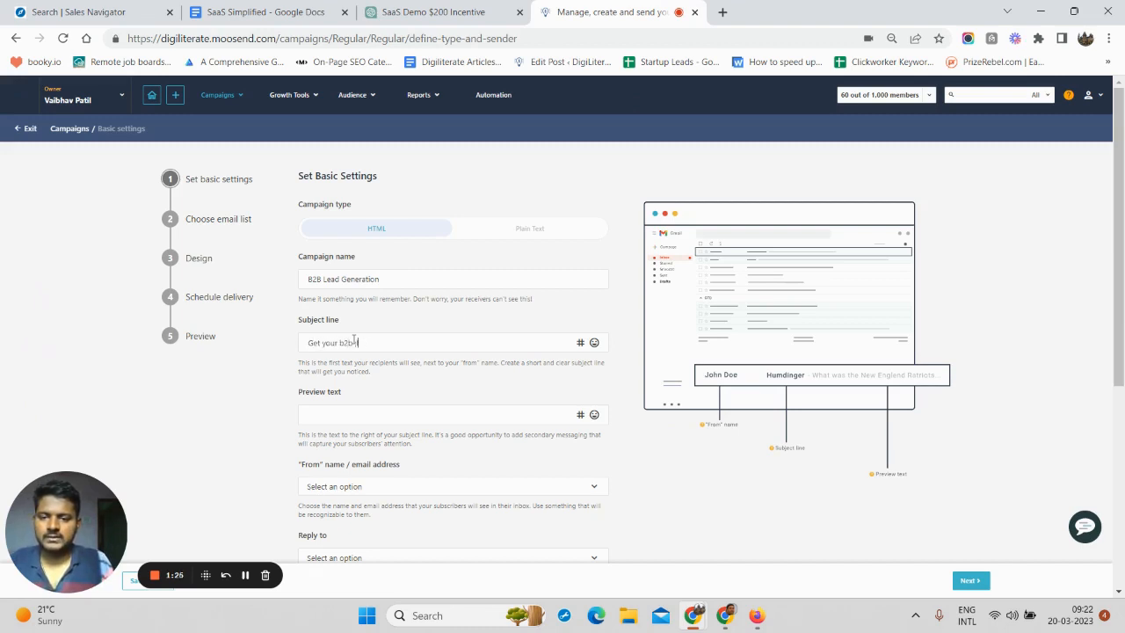
{"action": "type", "text": "leads now"}
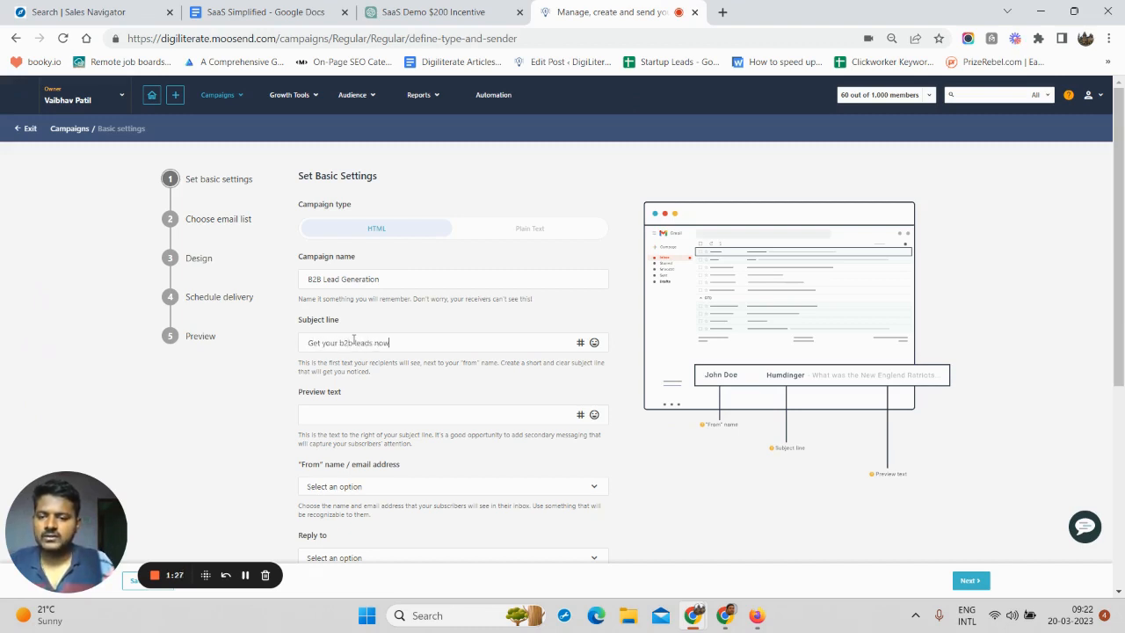
Set the campaign's preview text to "FREE B2B Leads only for today..."
{"action": "left_click", "coordinate": [347, 405]}
{"action": "scroll", "coordinate": [342, 386], "scroll_direction": "down", "scroll_amount": 1}
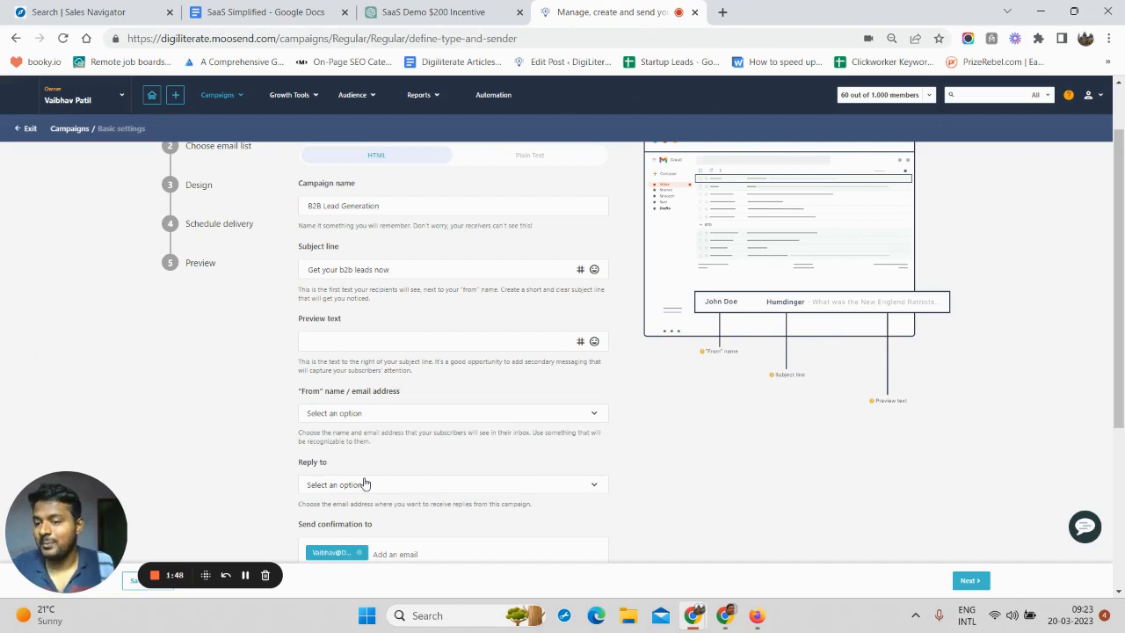
{"action": "left_click", "coordinate": [341, 338]}
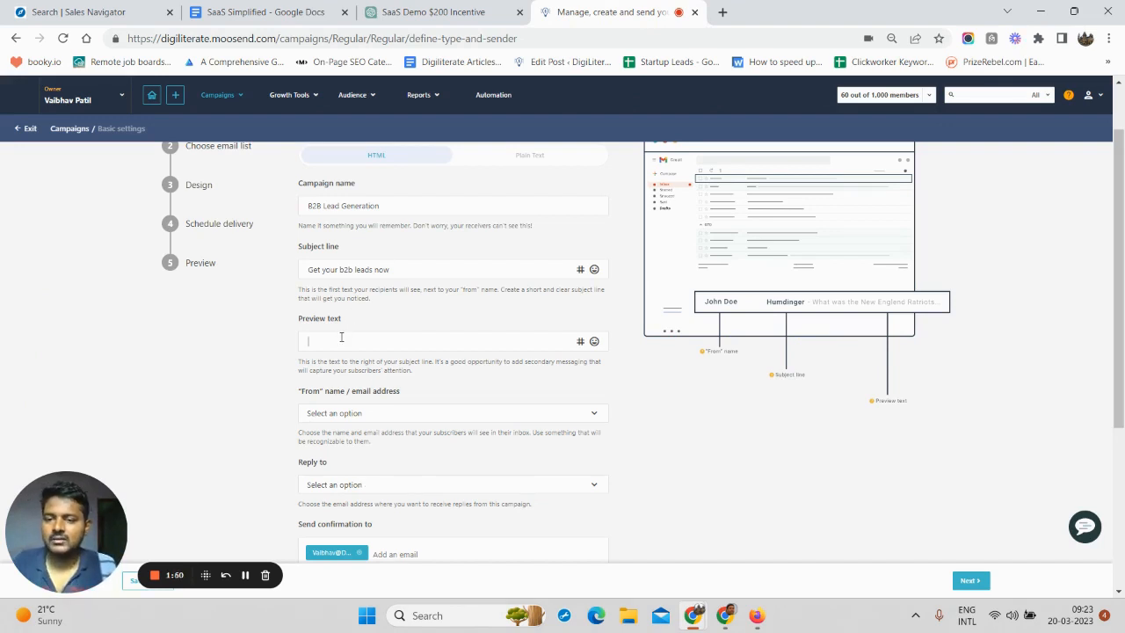
{"action": "type", "text": "FRE"}
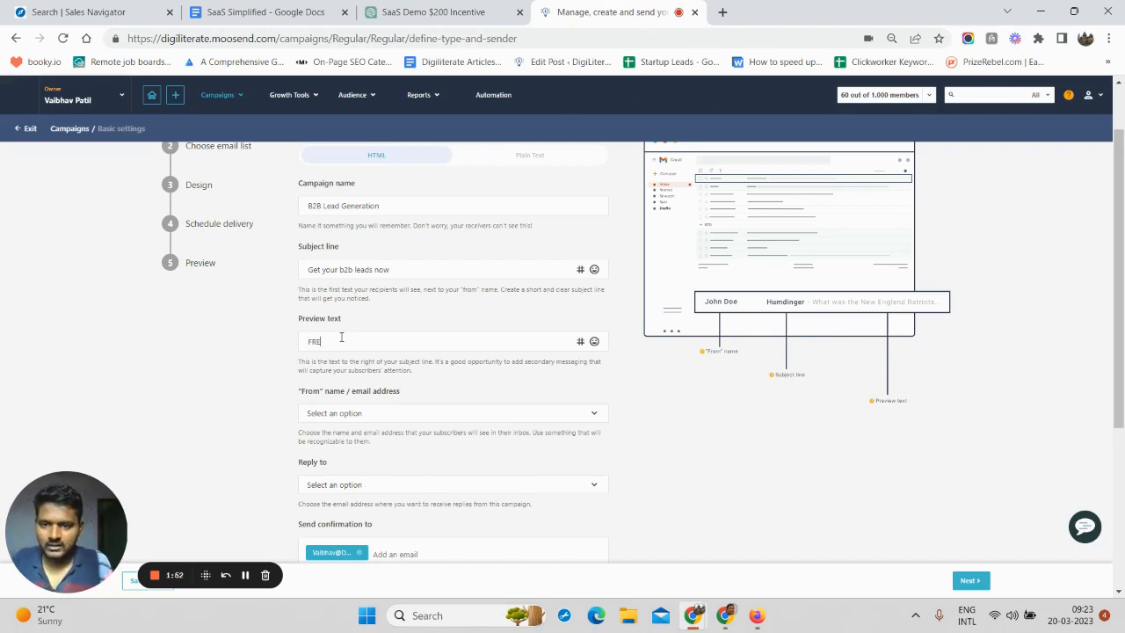
{"action": "type", "text": "E B2B Leads "}
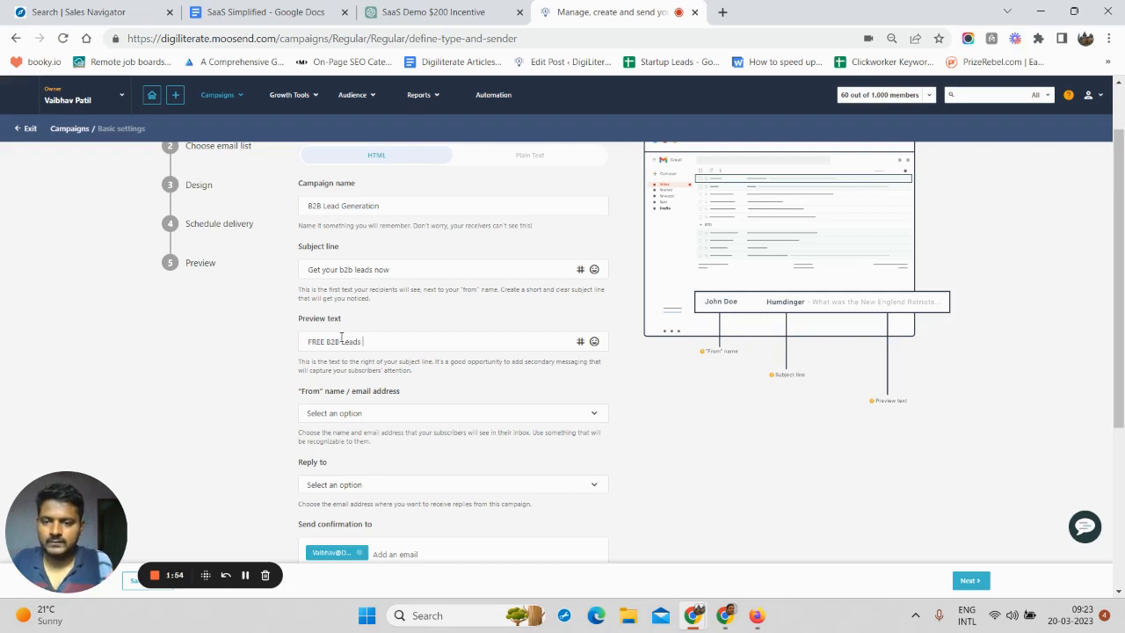
{"action": "type", "text": "only for today..."}
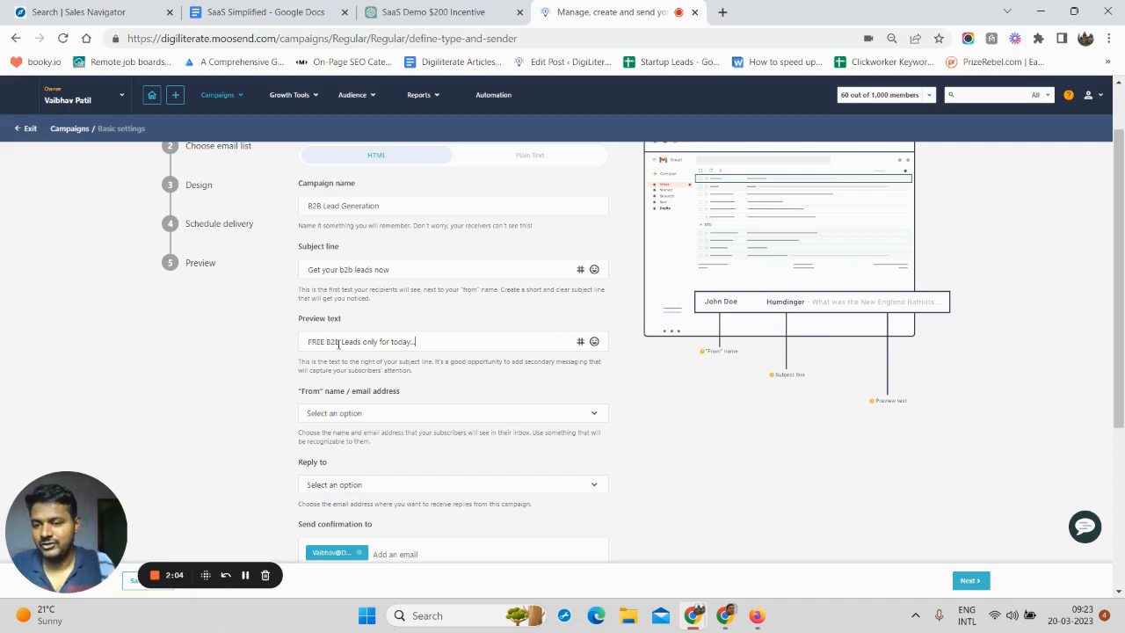
Set the SaaSquatch sender as both the campaign's "From" name / email address and its reply-to address
{"action": "scroll", "coordinate": [290, 382], "scroll_direction": "down", "scroll_amount": 2}
{"action": "left_click", "coordinate": [348, 272]}
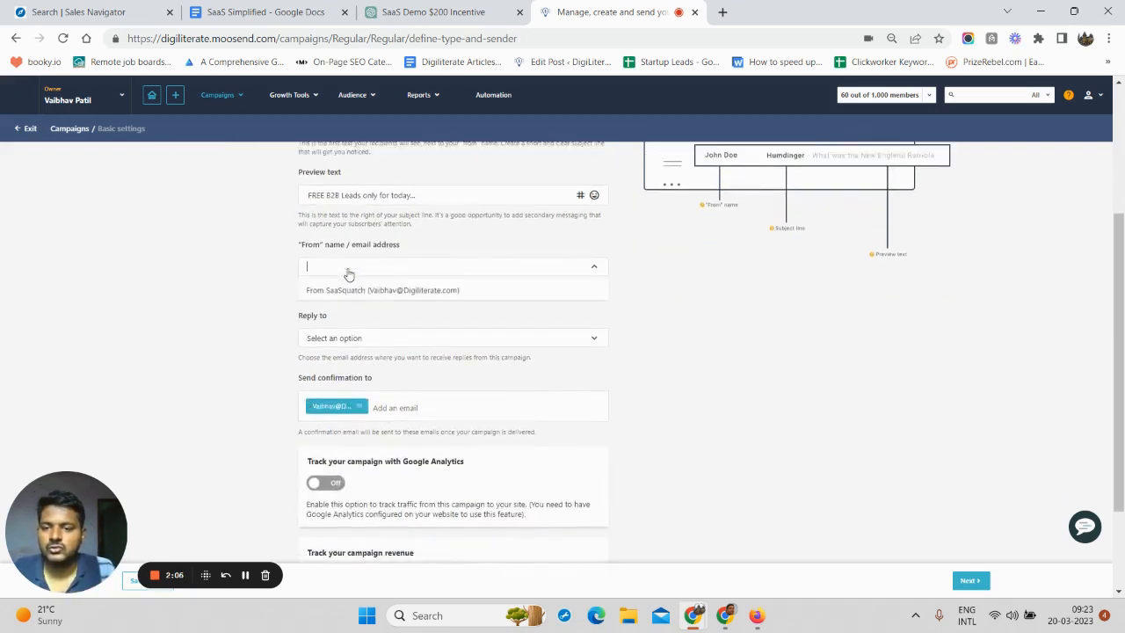
{"action": "left_click", "coordinate": [358, 289]}
{"action": "scroll", "coordinate": [421, 325], "scroll_direction": "up", "scroll_amount": 1}
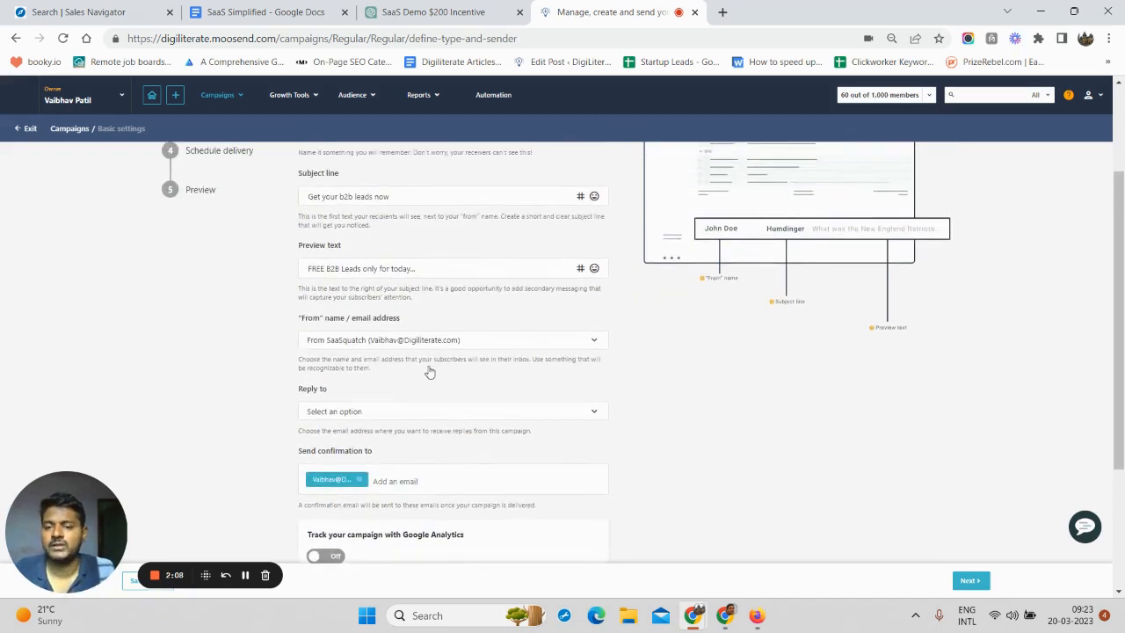
{"action": "scroll", "coordinate": [426, 371], "scroll_direction": "down", "scroll_amount": 1}
{"action": "left_click", "coordinate": [378, 339]}
{"action": "left_click", "coordinate": [352, 360]}
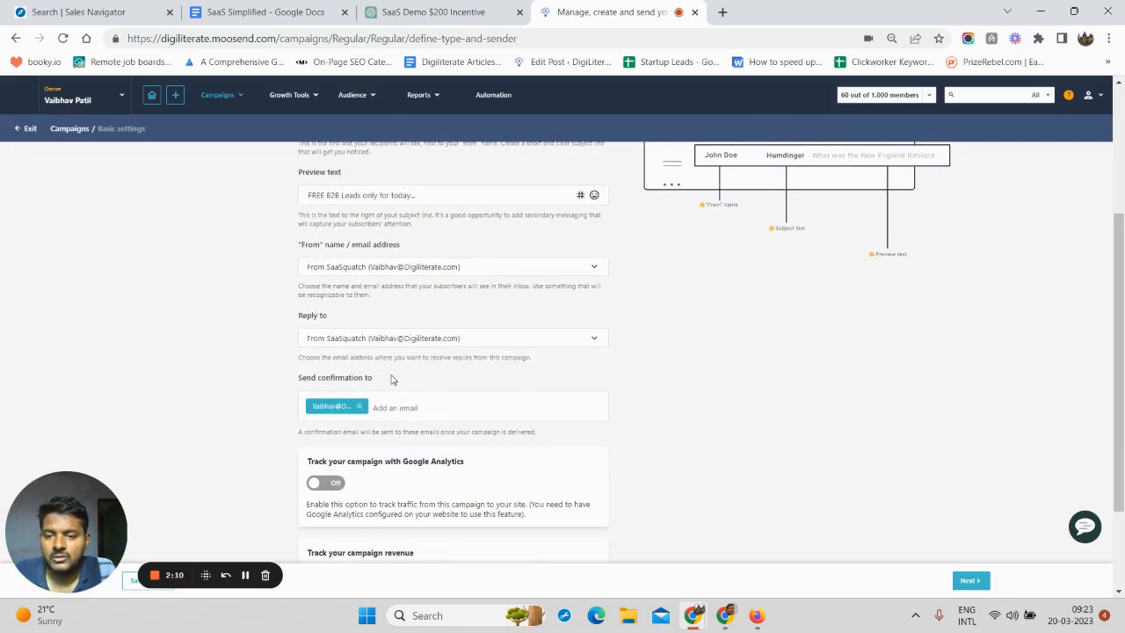
{"action": "scroll", "coordinate": [392, 380], "scroll_direction": "down", "scroll_amount": 2}
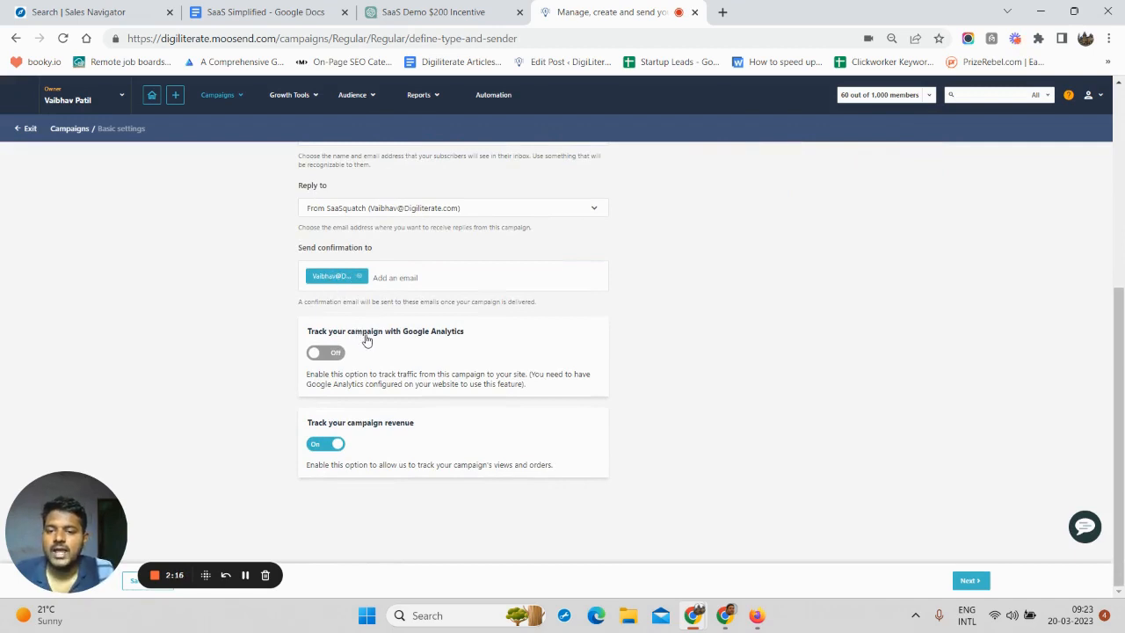
Turn on Google Analytics tracking for the campaign, review the revenue tracking option, and continue to the email list selection
{"action": "left_click", "coordinate": [325, 353]}
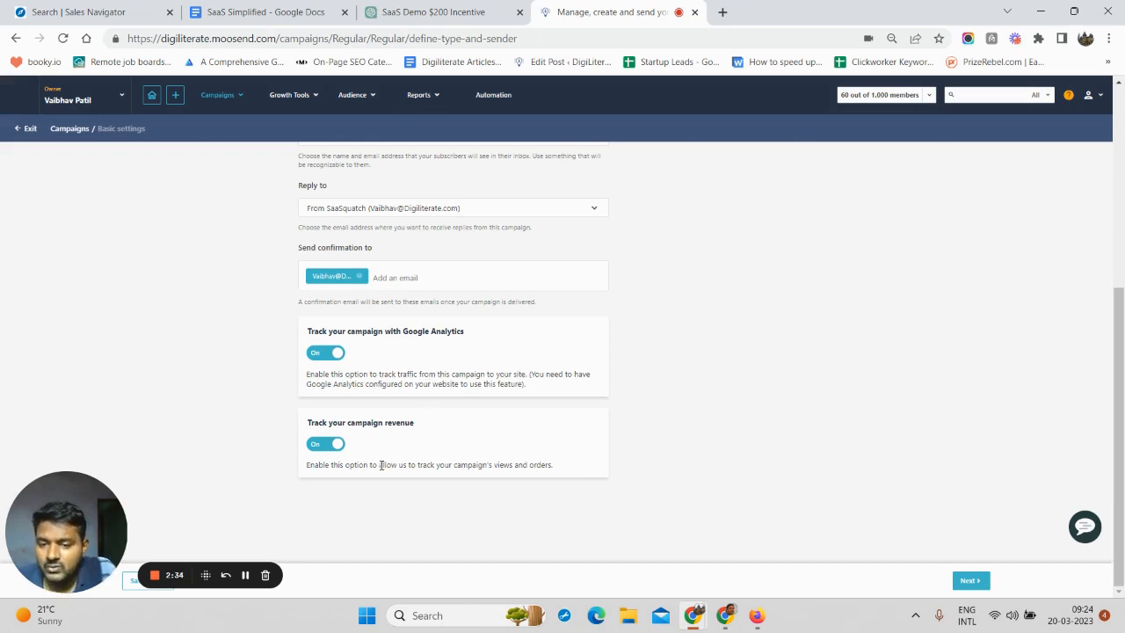
{"action": "left_click_drag", "start_coordinate": [380, 464], "coordinate": [498, 464]}
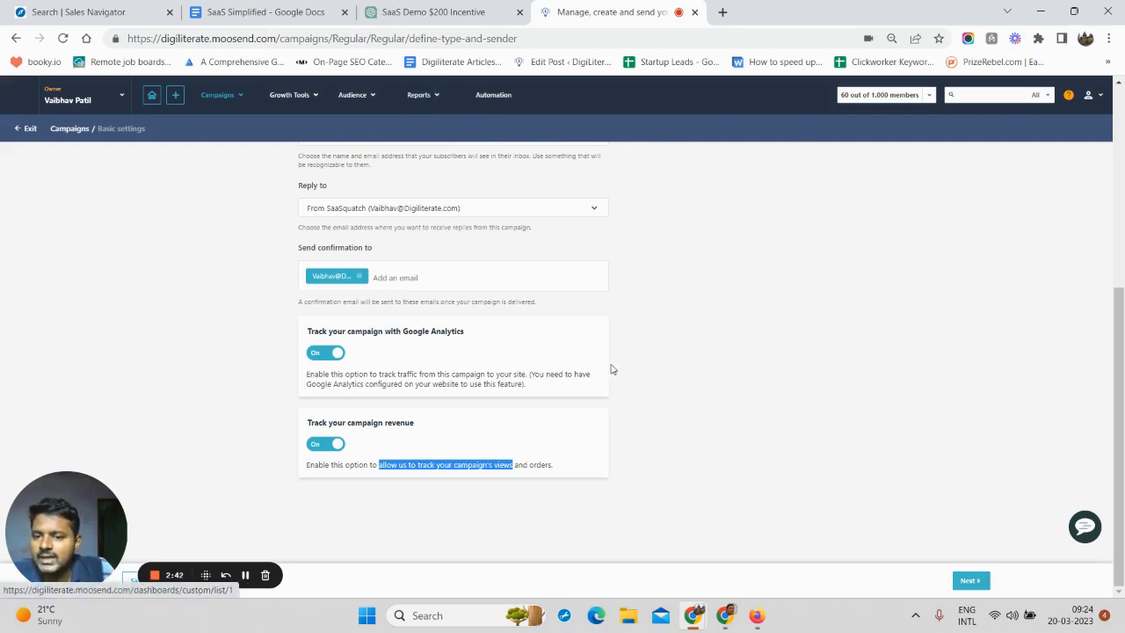
{"action": "left_click", "coordinate": [710, 396]}
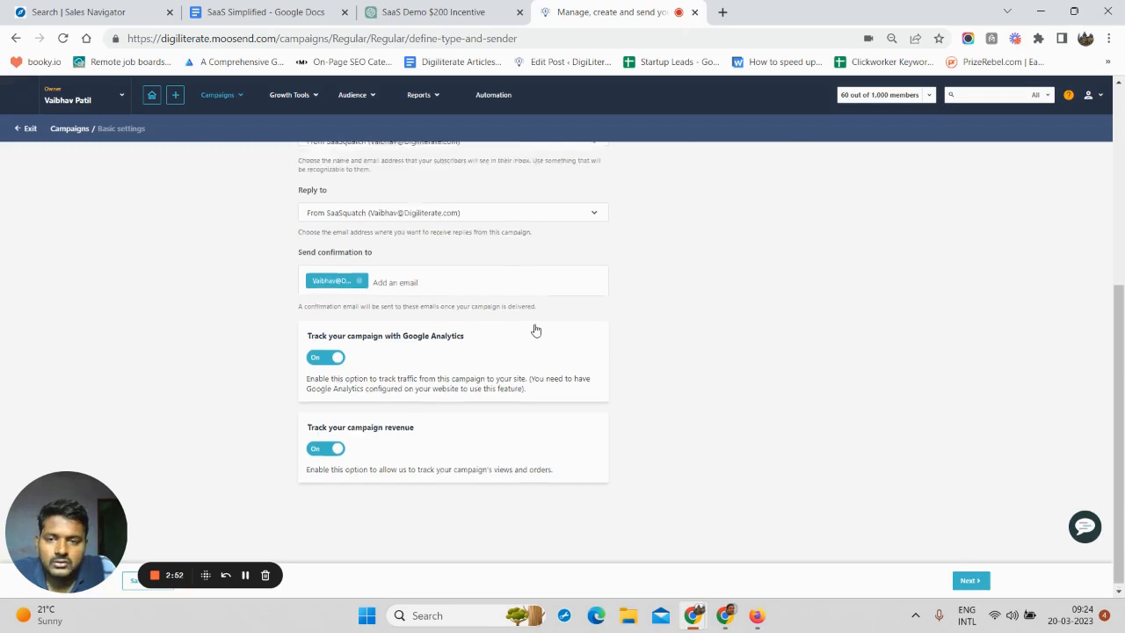
{"action": "scroll", "coordinate": [544, 330], "scroll_direction": "up", "scroll_amount": 5}
{"action": "scroll", "coordinate": [615, 369], "scroll_direction": "down", "scroll_amount": 5}
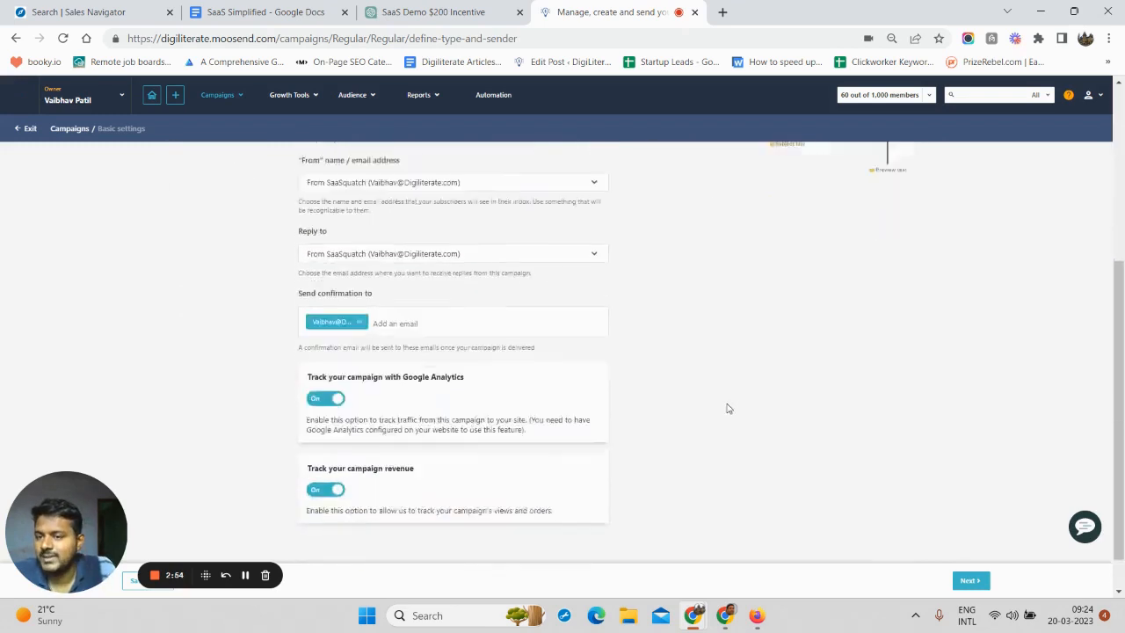
{"action": "left_click", "coordinate": [965, 582]}
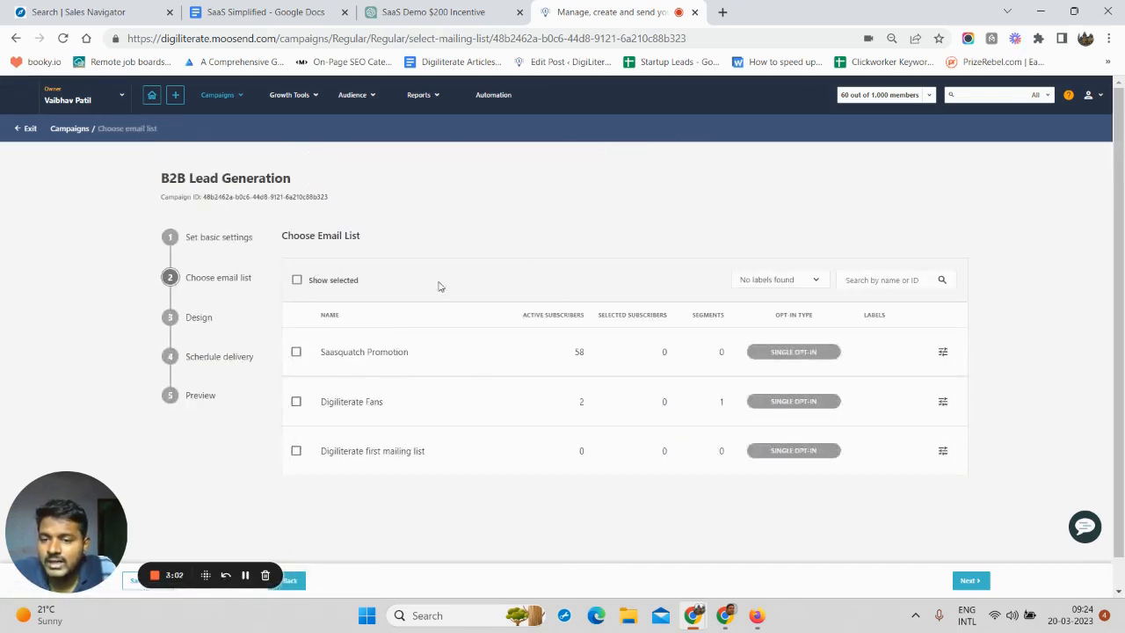
Select the Digiliterate Fans email list for the campaign and continue to the design stage
{"action": "mouse_move", "coordinate": [352, 99]}
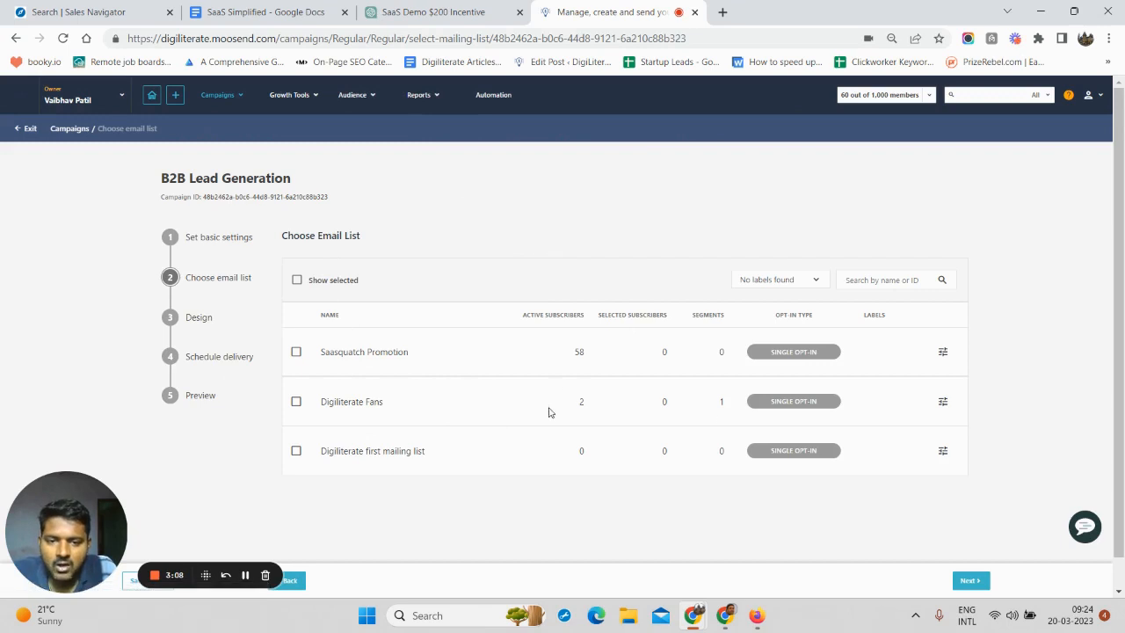
{"action": "left_click", "coordinate": [297, 401]}
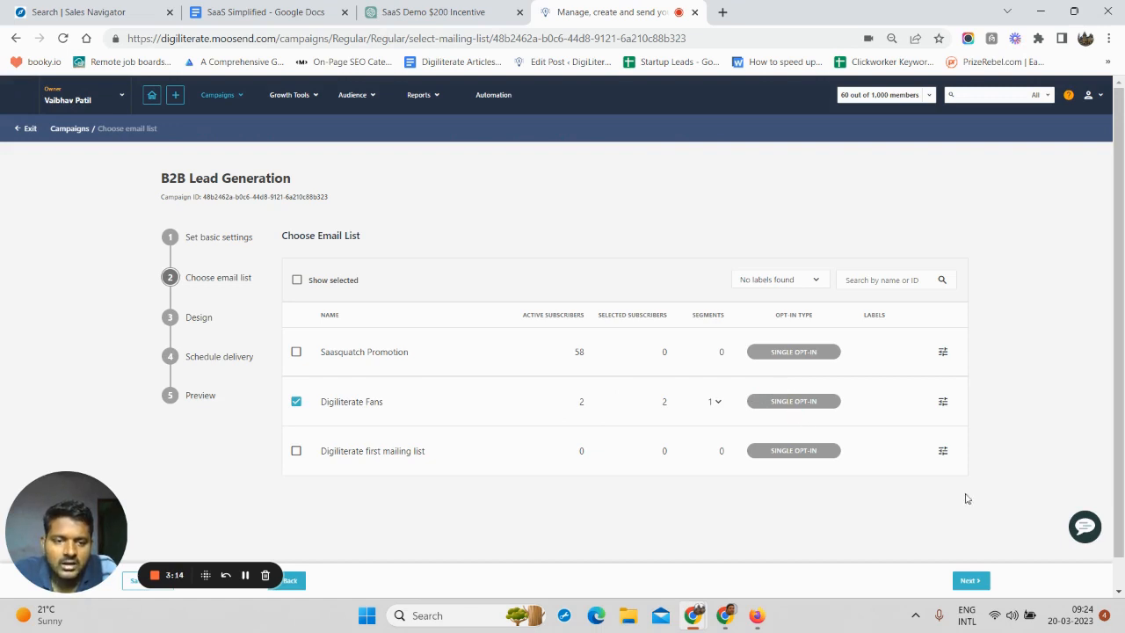
{"action": "left_click", "coordinate": [965, 581]}
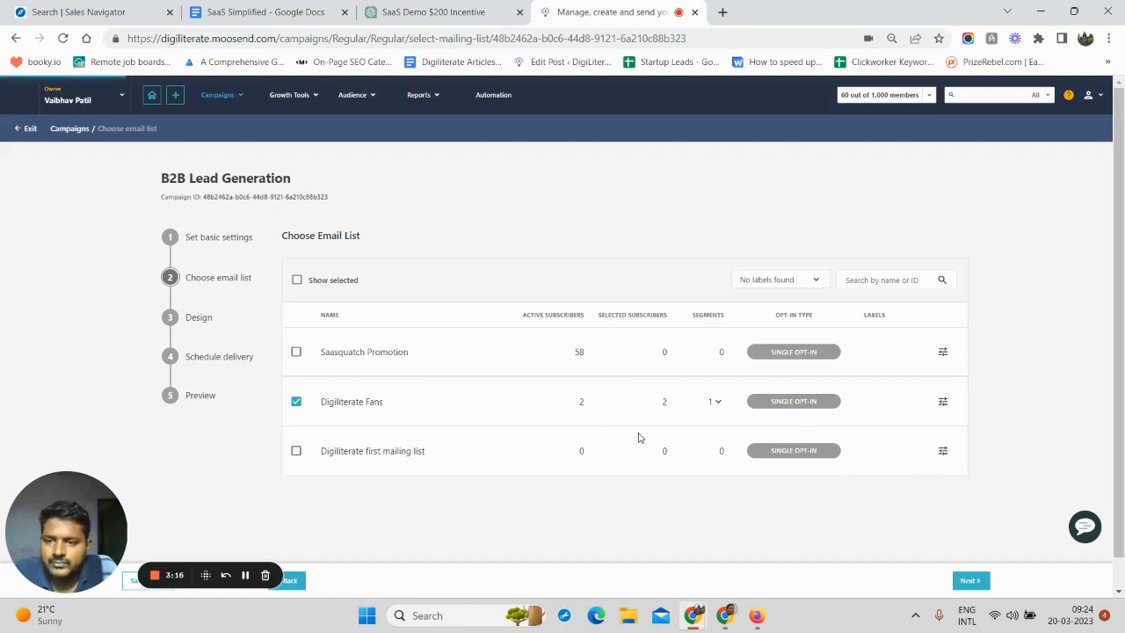
Start designing a custom template for the campaign and browse the designs in the template library
{"action": "scroll", "coordinate": [497, 311], "scroll_direction": "down", "scroll_amount": 4}
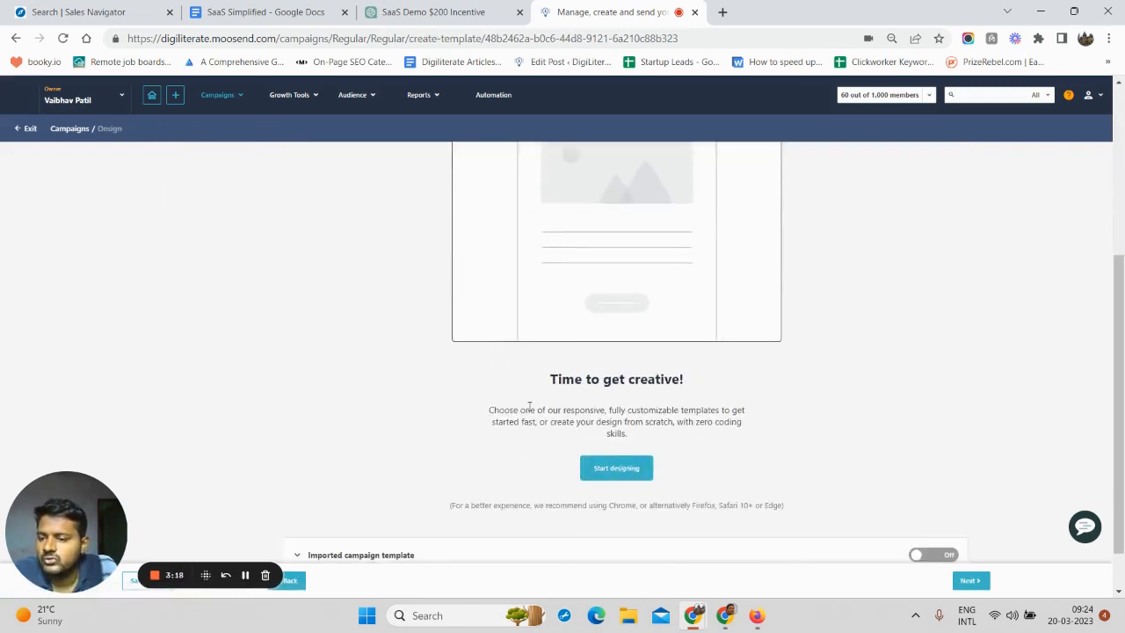
{"action": "scroll", "coordinate": [517, 340], "scroll_direction": "up", "scroll_amount": 4}
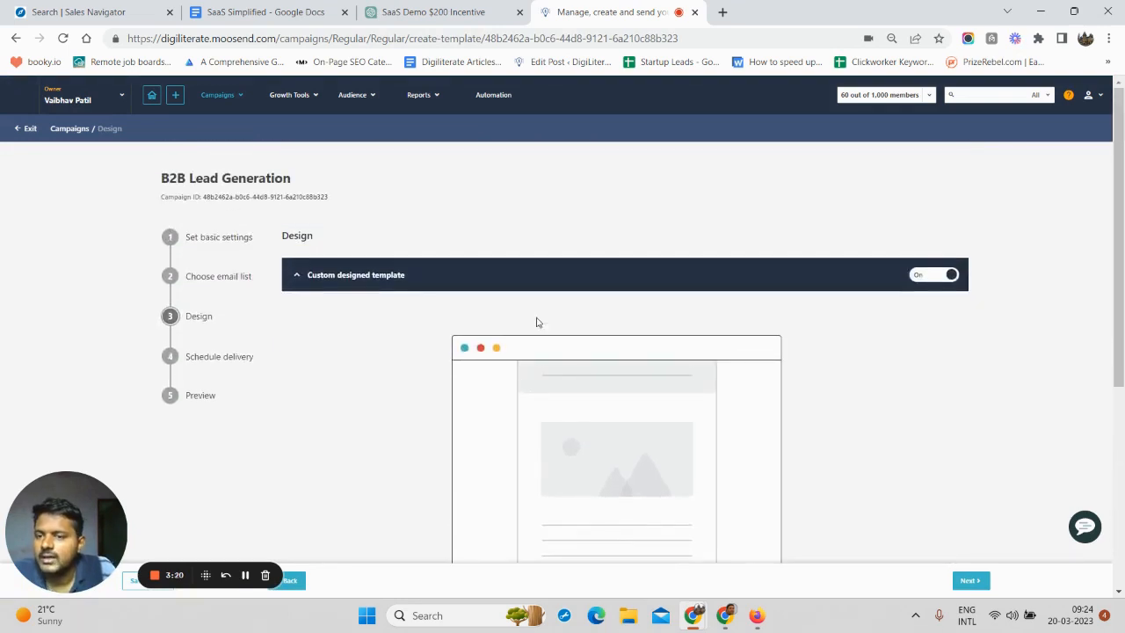
{"action": "scroll", "coordinate": [538, 322], "scroll_direction": "down", "scroll_amount": 4}
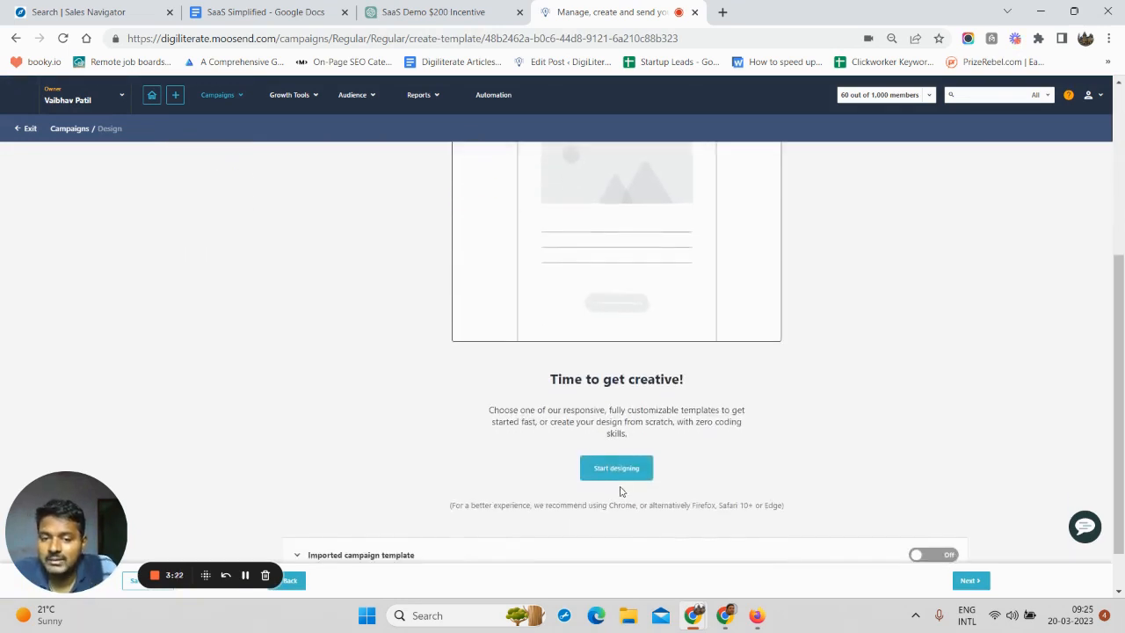
{"action": "left_click", "coordinate": [616, 471]}
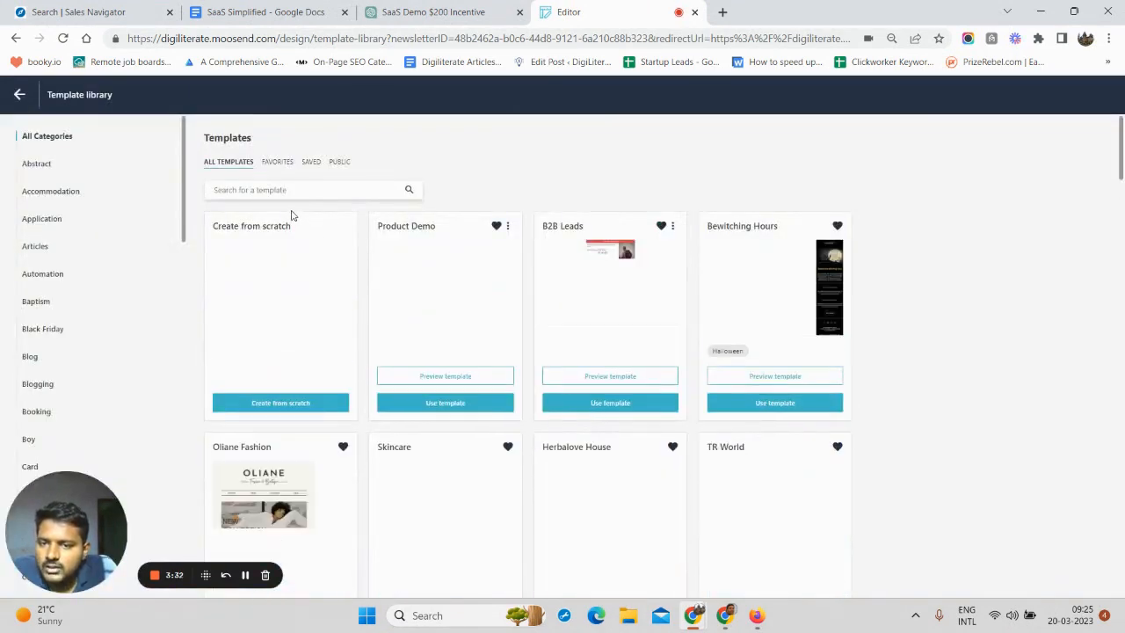
{"action": "scroll", "coordinate": [600, 275], "scroll_direction": "down", "scroll_amount": 3}
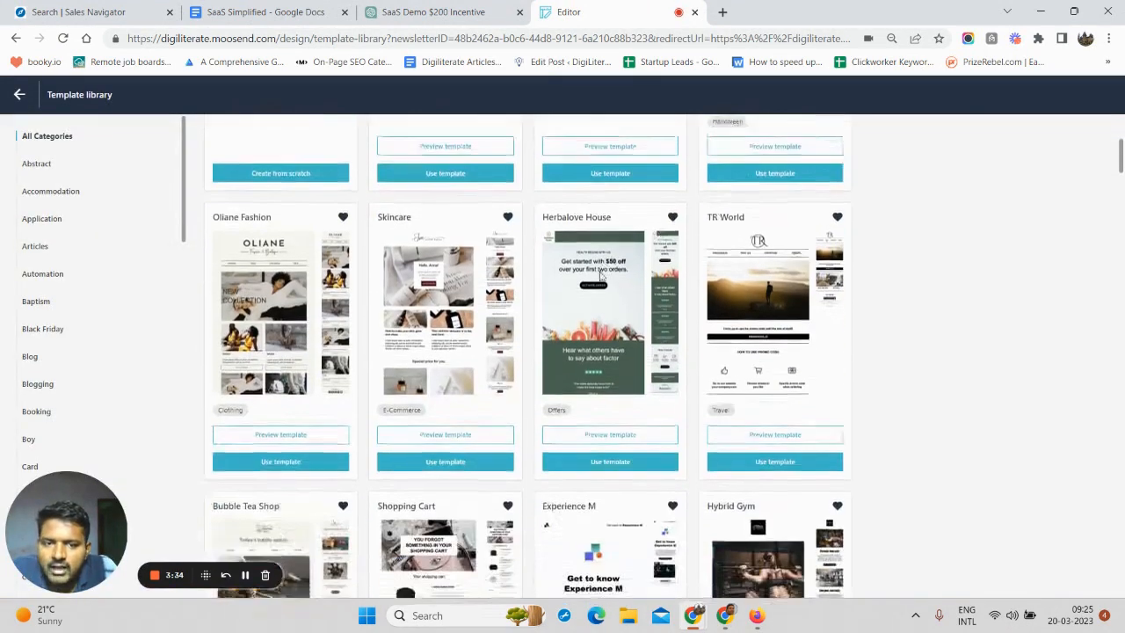
{"action": "scroll", "coordinate": [377, 294], "scroll_direction": "down", "scroll_amount": 2}
{"action": "scroll", "coordinate": [364, 294], "scroll_direction": "up", "scroll_amount": 5}
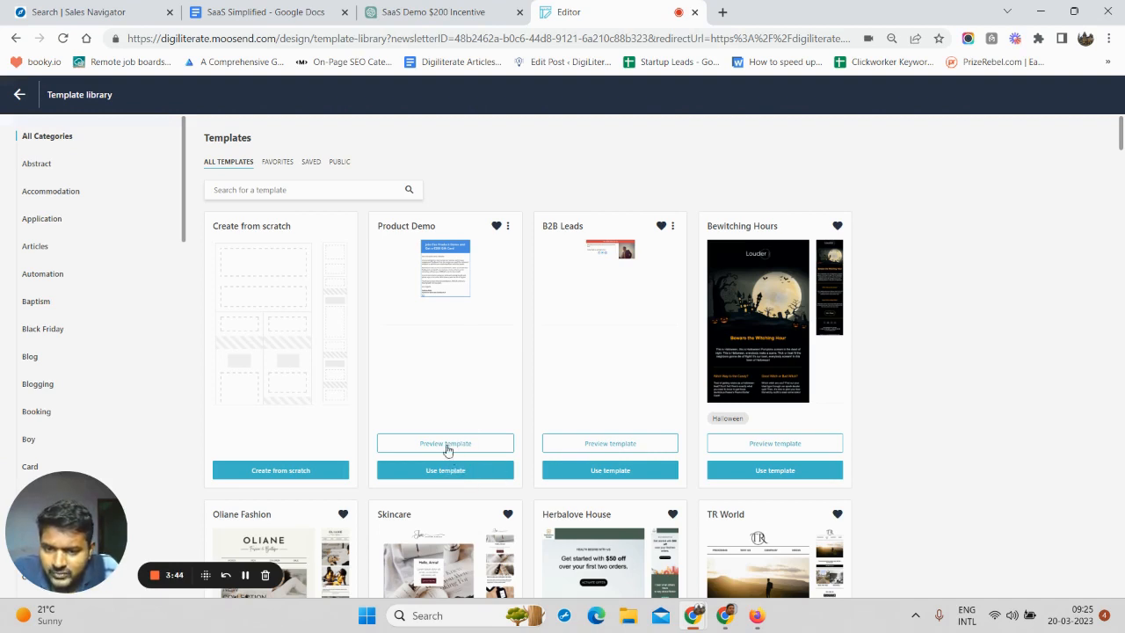
Preview the Product Demo template, read through its email content, and close the preview
{"action": "left_click", "coordinate": [445, 443]}
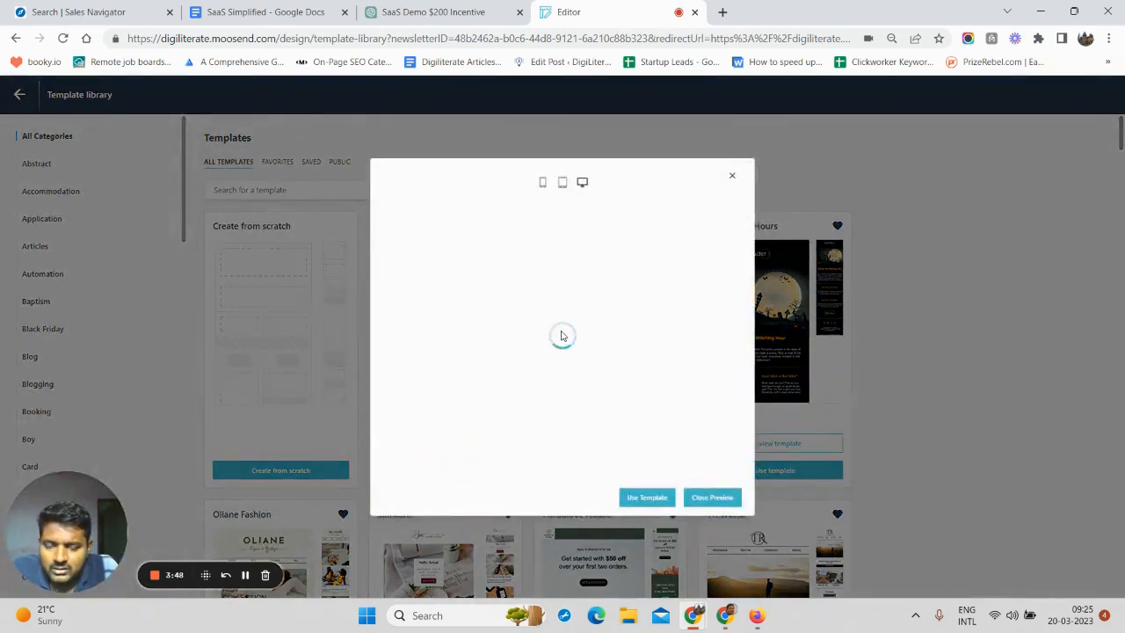
{"action": "scroll", "coordinate": [554, 298], "scroll_direction": "down", "scroll_amount": 5}
{"action": "scroll", "coordinate": [547, 306], "scroll_direction": "up", "scroll_amount": 5}
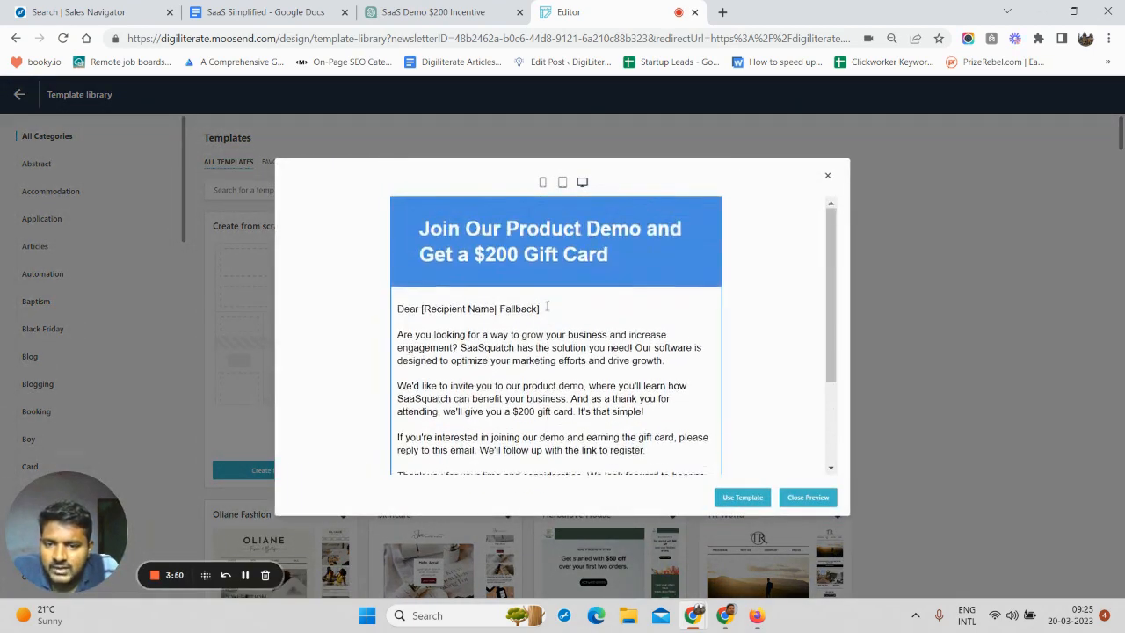
{"action": "scroll", "coordinate": [546, 306], "scroll_direction": "down", "scroll_amount": 5}
{"action": "scroll", "coordinate": [623, 389], "scroll_direction": "up", "scroll_amount": 3}
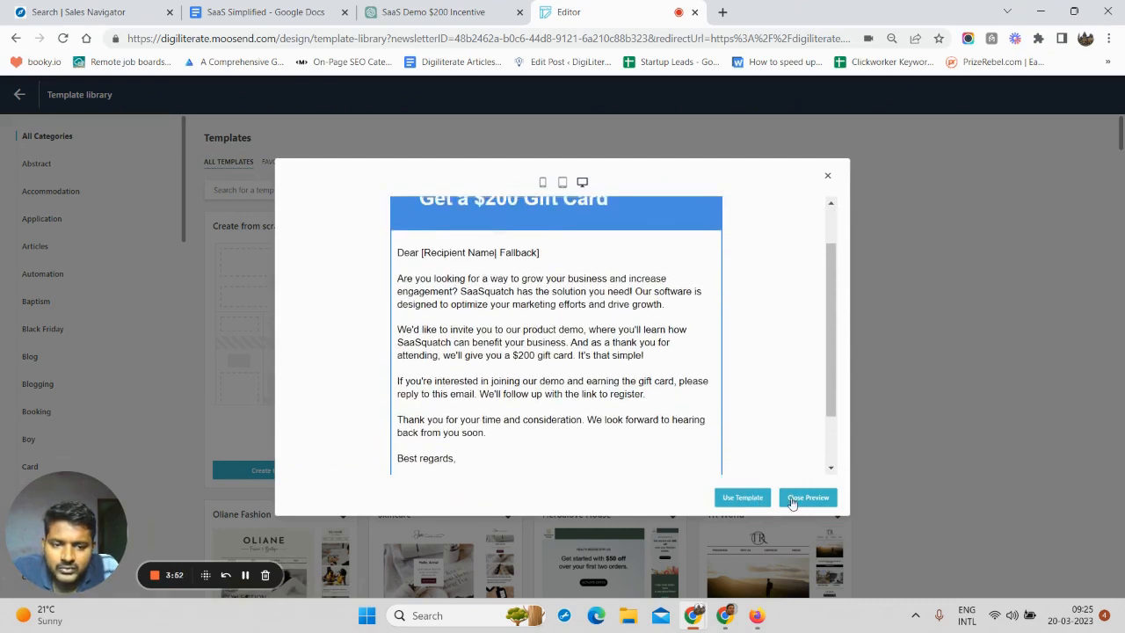
{"action": "left_click", "coordinate": [800, 497]}
Create an email design from scratch with a full-width container holding a Text item
{"action": "left_click", "coordinate": [312, 472]}
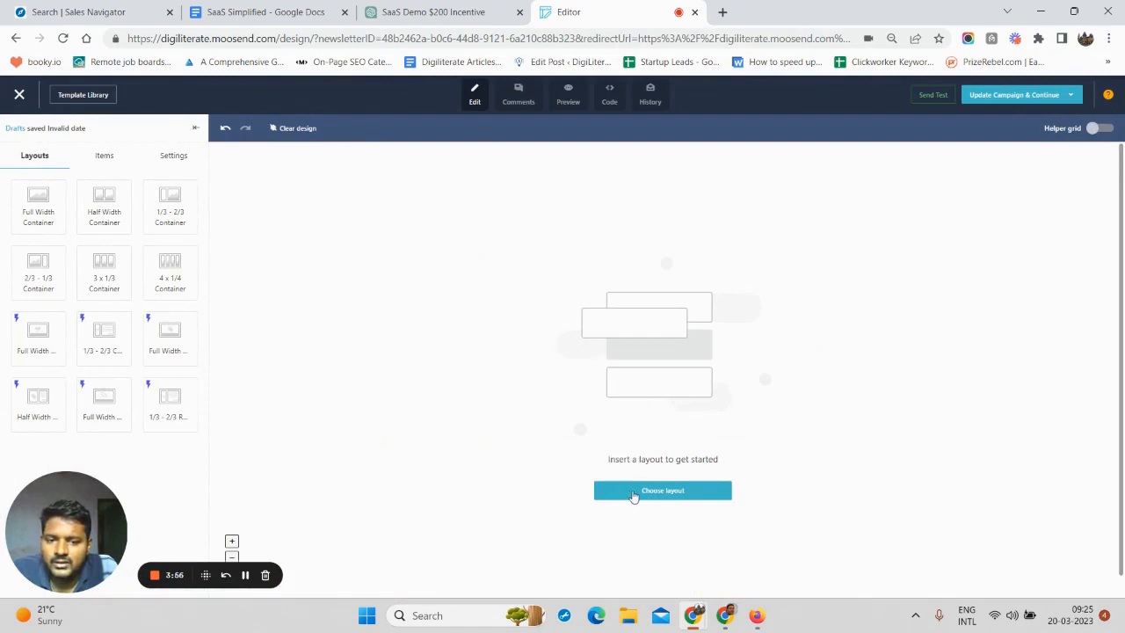
{"action": "left_click_drag", "start_coordinate": [39, 211], "coordinate": [651, 217]}
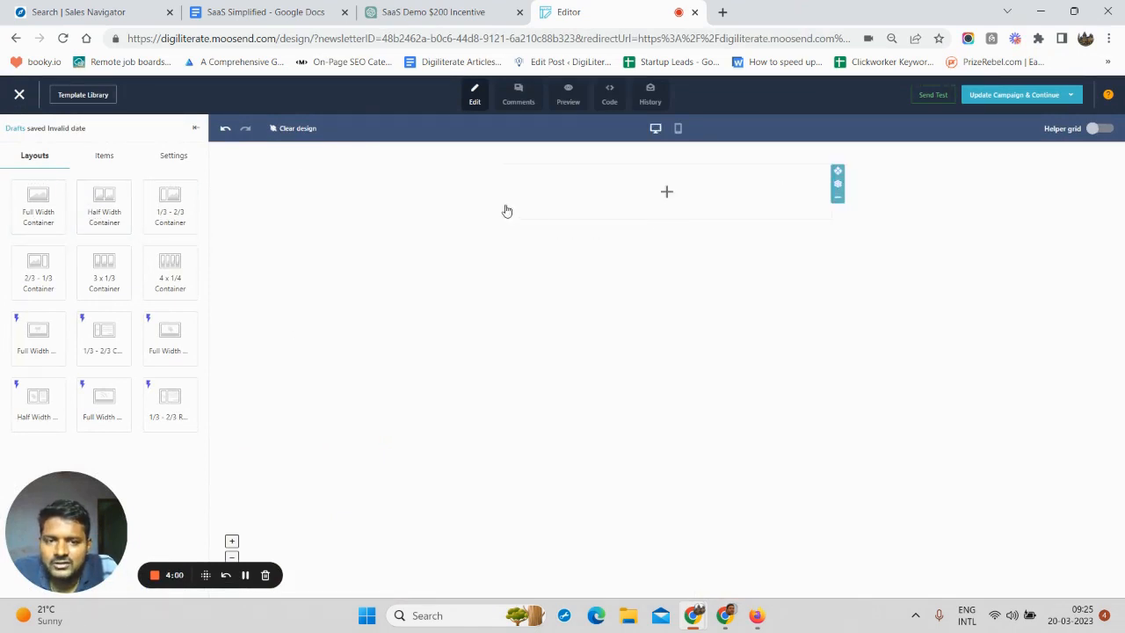
{"action": "left_click", "coordinate": [98, 155]}
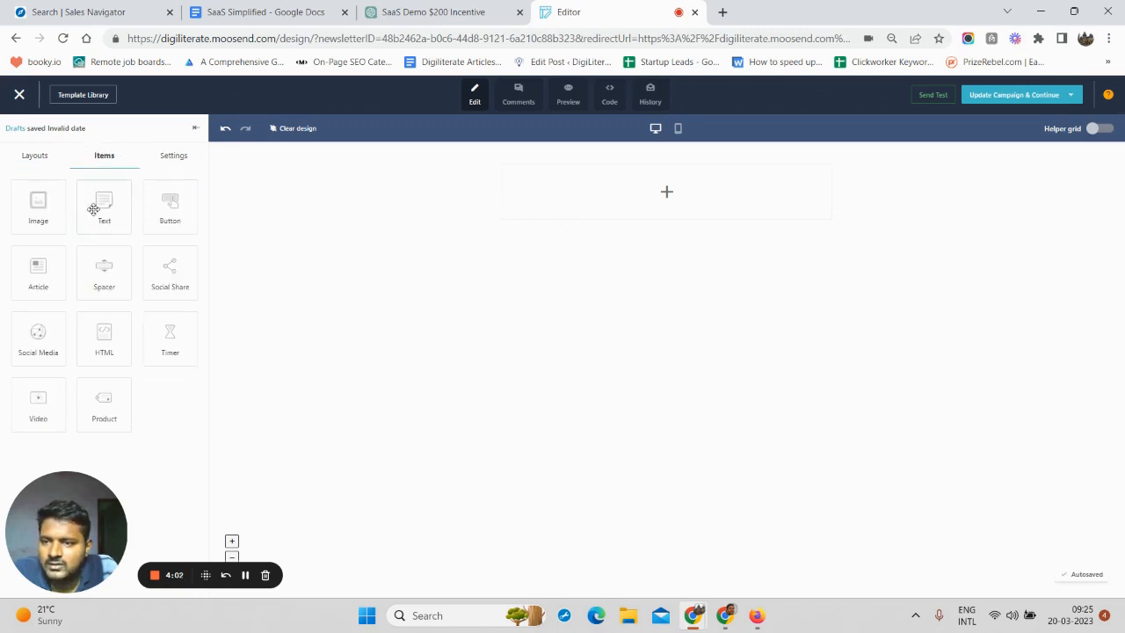
{"action": "left_click_drag", "start_coordinate": [90, 211], "coordinate": [640, 202]}
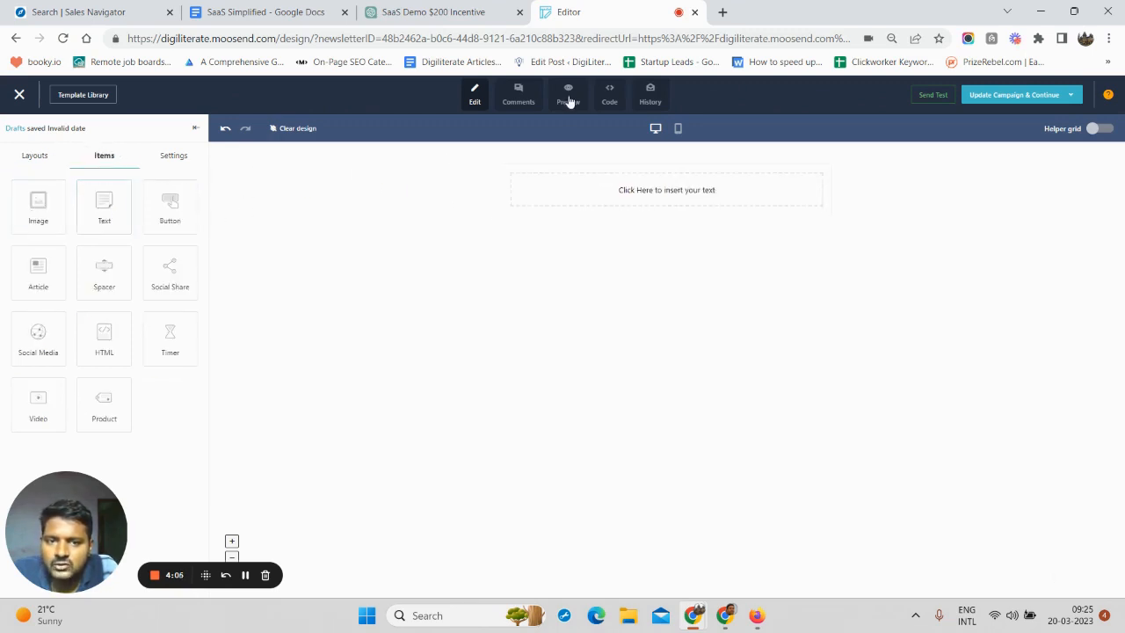
Enter "How are you" in the Text item, indent it to about the middle of the container, and view its style options
{"action": "left_click", "coordinate": [631, 194]}
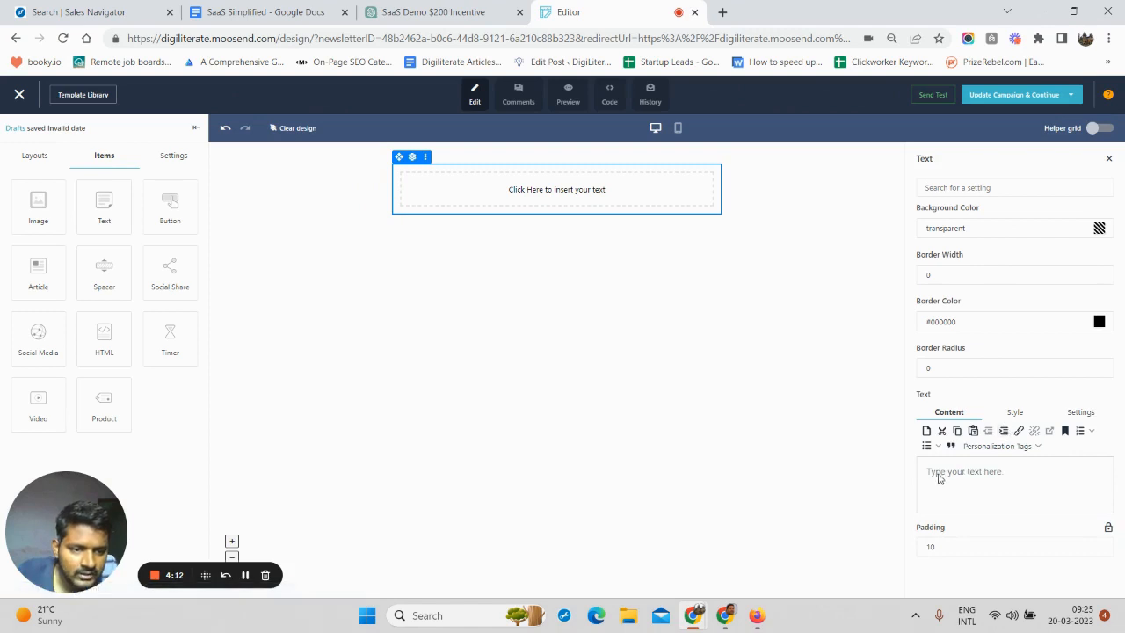
{"action": "type", "text": "How are you"}
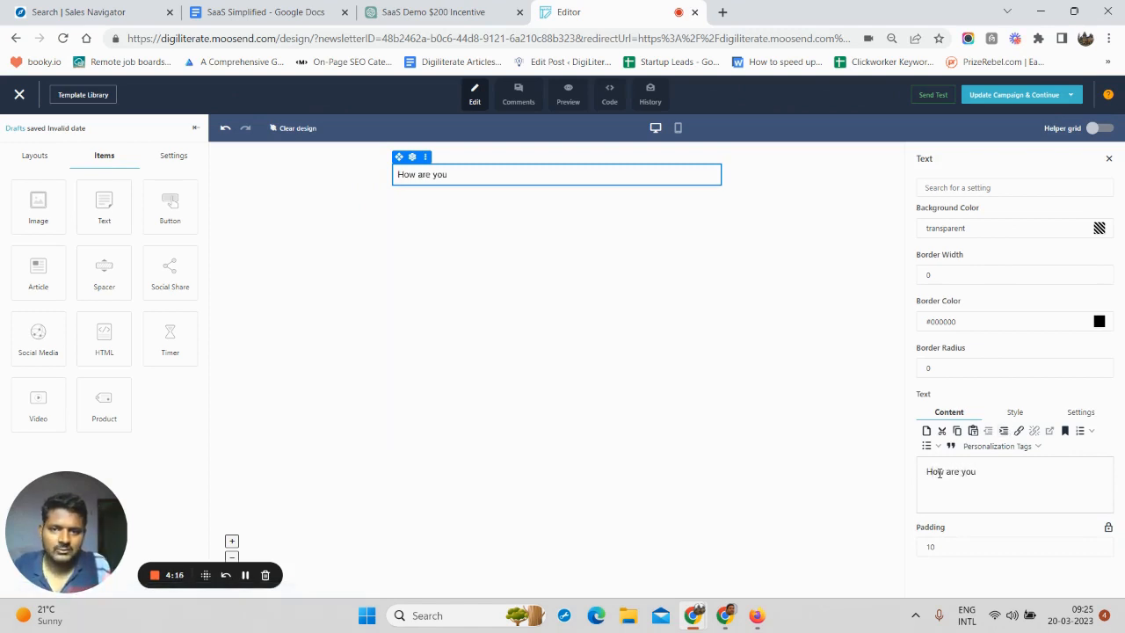
{"action": "triple_click", "coordinate": [939, 473]}
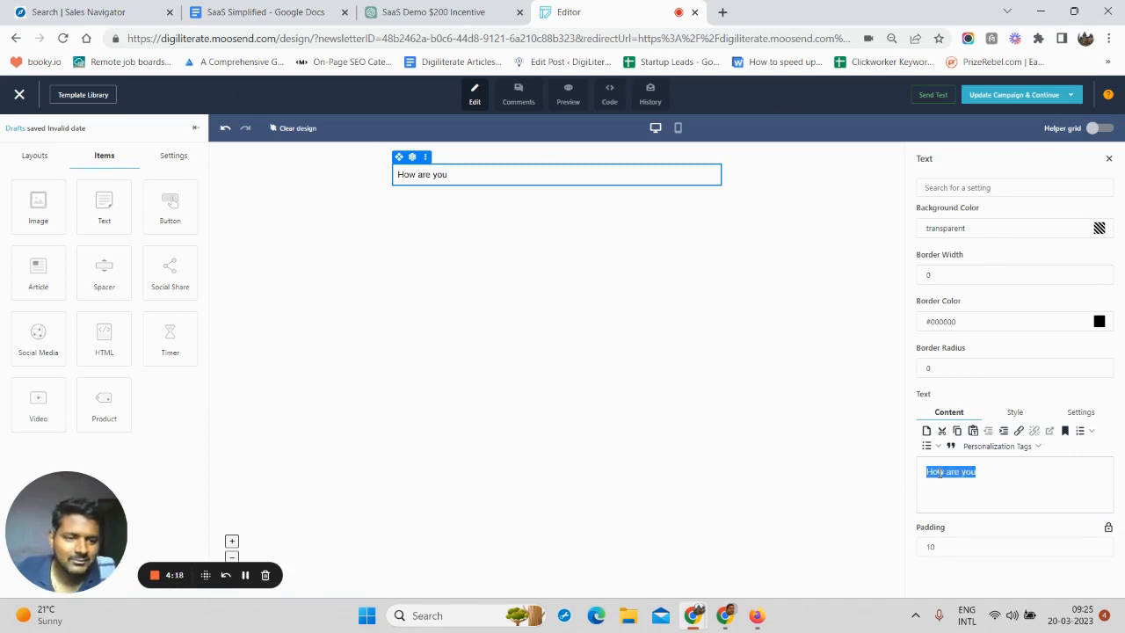
{"action": "left_click", "coordinate": [1004, 431]}
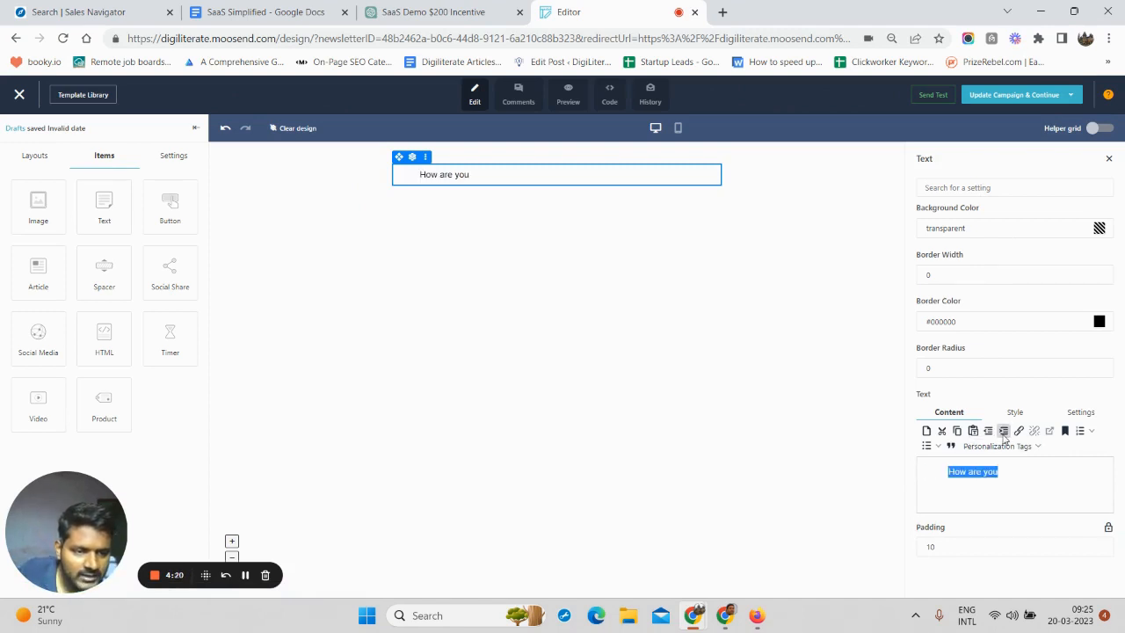
{"action": "left_click", "coordinate": [1004, 430]}
{"action": "left_click", "coordinate": [1003, 431]}
{"action": "left_click", "coordinate": [1004, 431]}
{"action": "left_click", "coordinate": [1003, 431]}
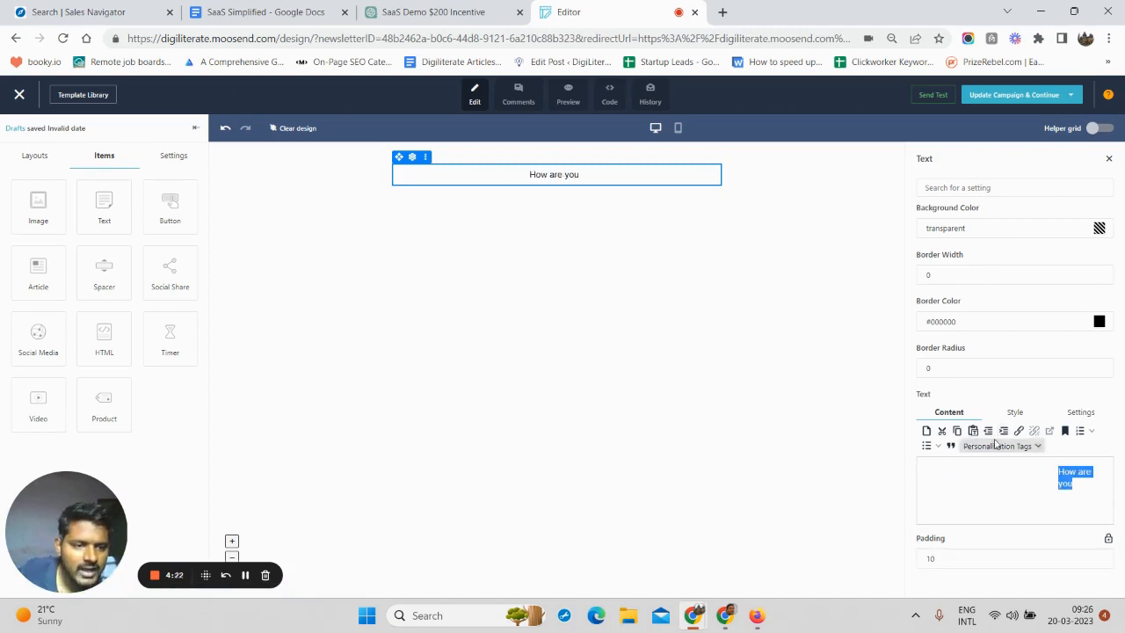
{"action": "left_click", "coordinate": [1018, 412]}
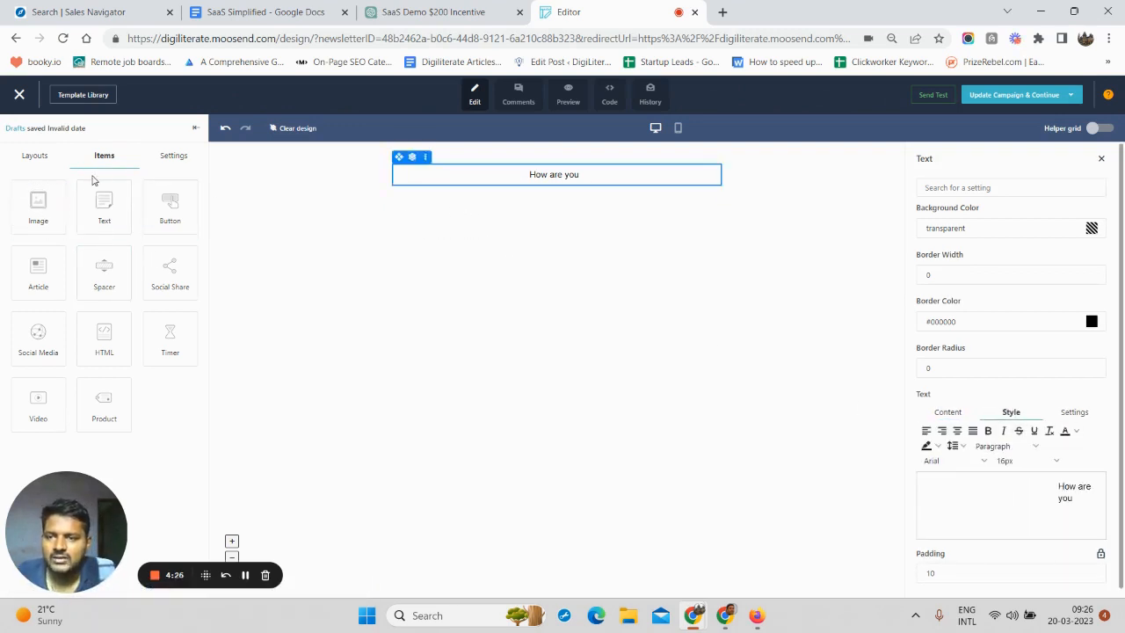
Add a second full-width container below the text and place an Image item in it
{"action": "left_click", "coordinate": [22, 158]}
{"action": "left_click_drag", "start_coordinate": [37, 218], "coordinate": [531, 223]}
{"action": "left_click", "coordinate": [102, 157]}
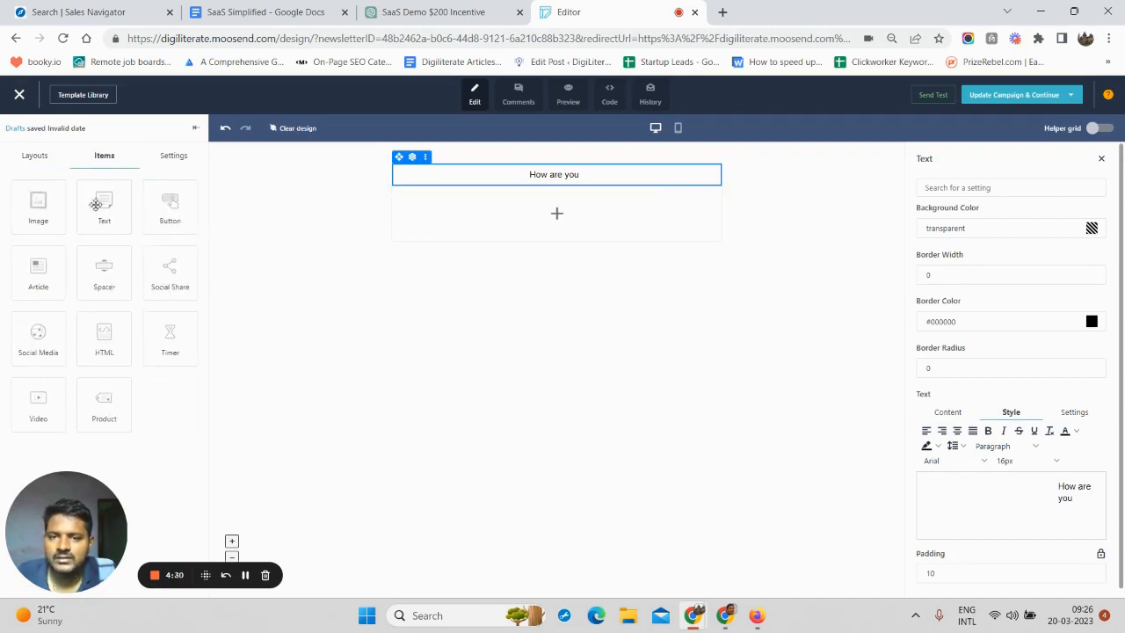
{"action": "left_click_drag", "start_coordinate": [62, 208], "coordinate": [559, 218]}
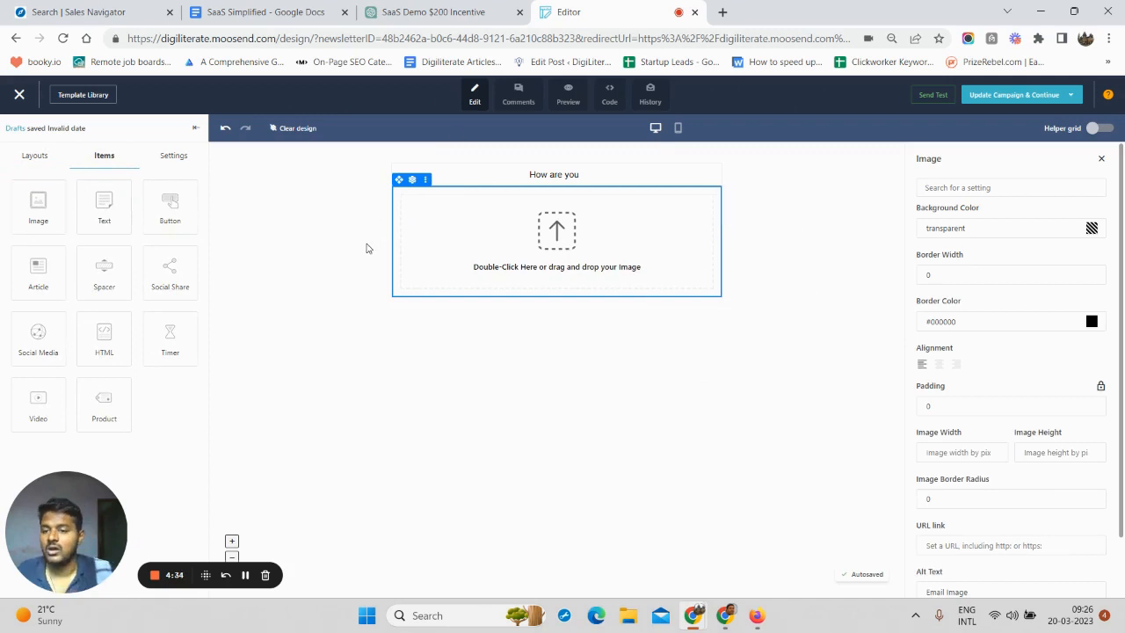
Examine the email design's general settings and the default options for Image items
{"action": "left_click", "coordinate": [173, 155]}
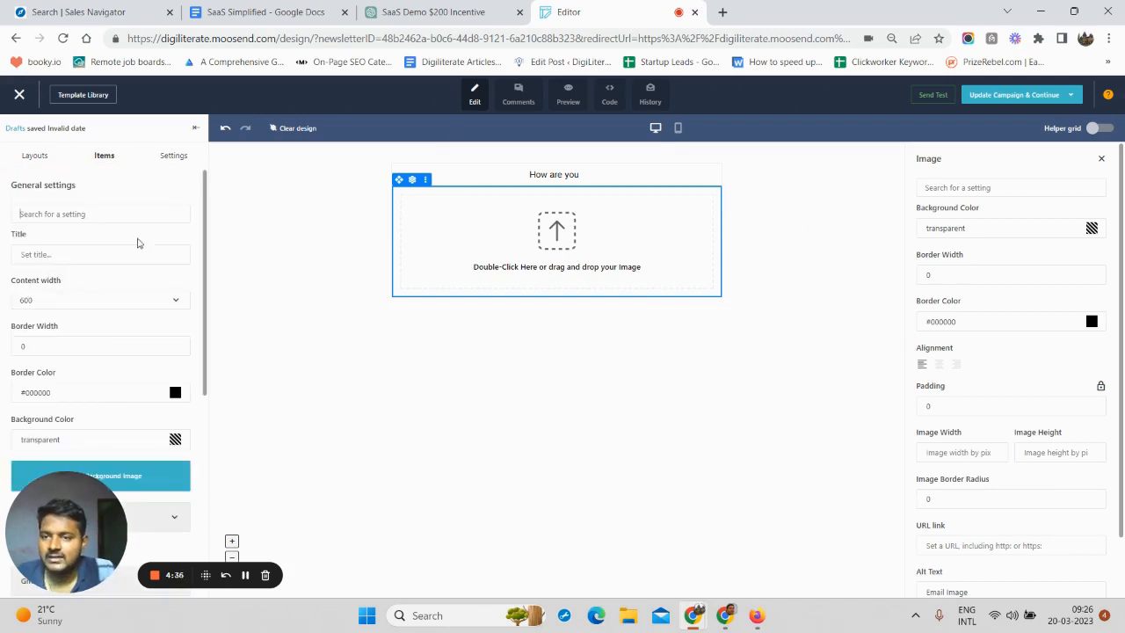
{"action": "scroll", "coordinate": [105, 344], "scroll_direction": "down", "scroll_amount": 5}
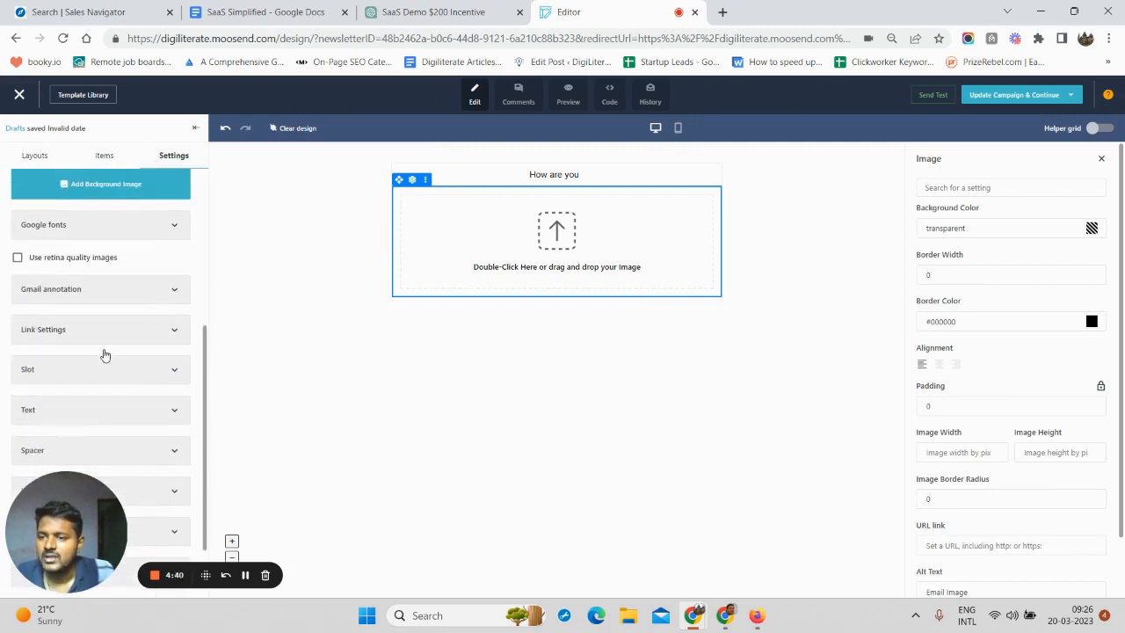
{"action": "scroll", "coordinate": [66, 485], "scroll_direction": "down", "scroll_amount": 1}
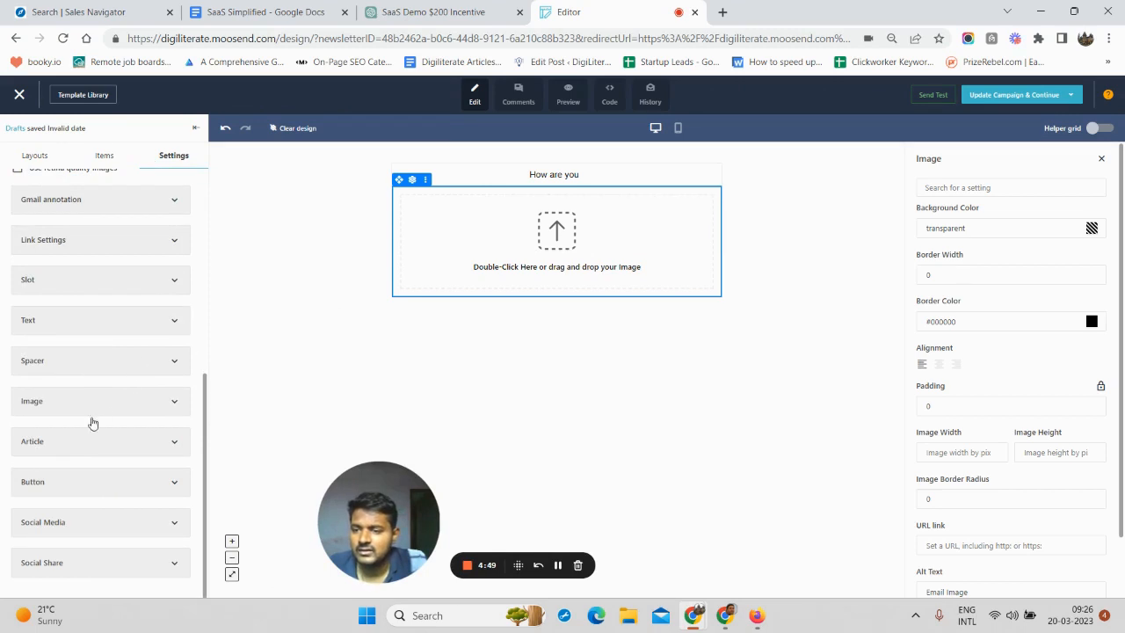
{"action": "left_click", "coordinate": [133, 405]}
{"action": "scroll", "coordinate": [118, 434], "scroll_direction": "down", "scroll_amount": 2}
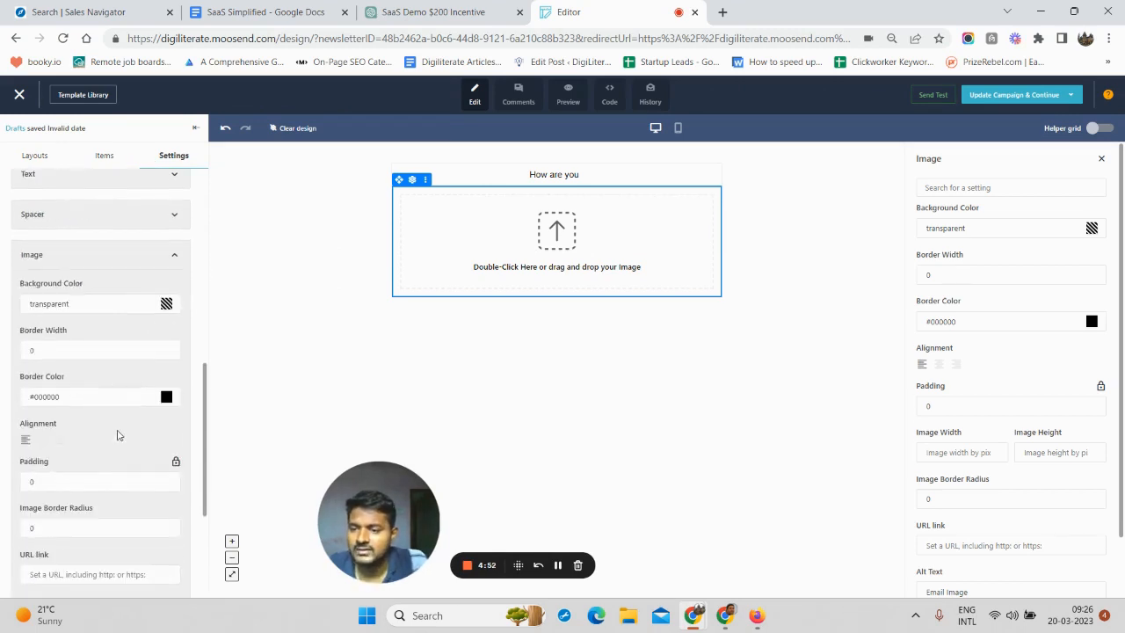
{"action": "scroll", "coordinate": [121, 431], "scroll_direction": "up", "scroll_amount": 5}
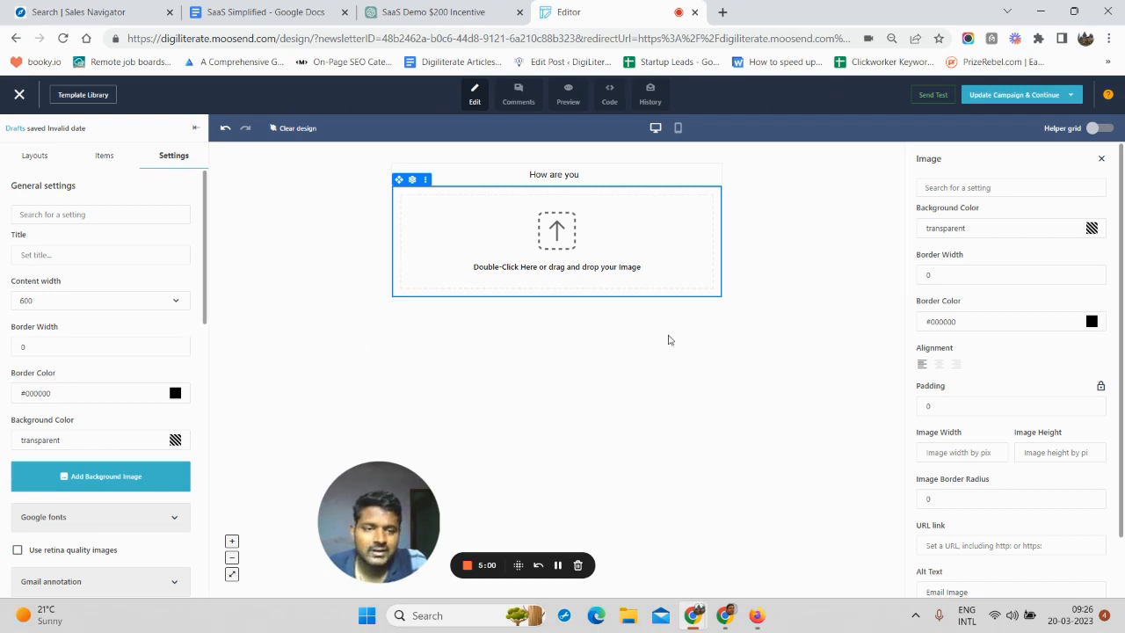
{"action": "scroll", "coordinate": [992, 297], "scroll_direction": "down", "scroll_amount": 1}
{"action": "scroll", "coordinate": [985, 311], "scroll_direction": "up", "scroll_amount": 1}
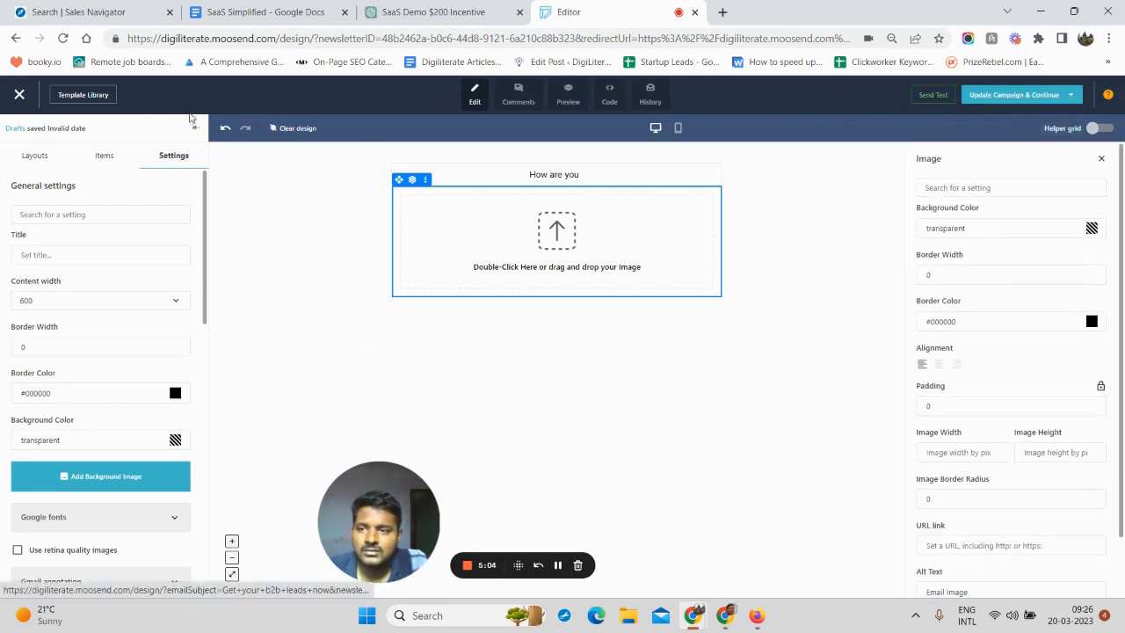
Leave the email editor without updating the campaign content and return to the campaign's Design stage
{"action": "left_click", "coordinate": [21, 95]}
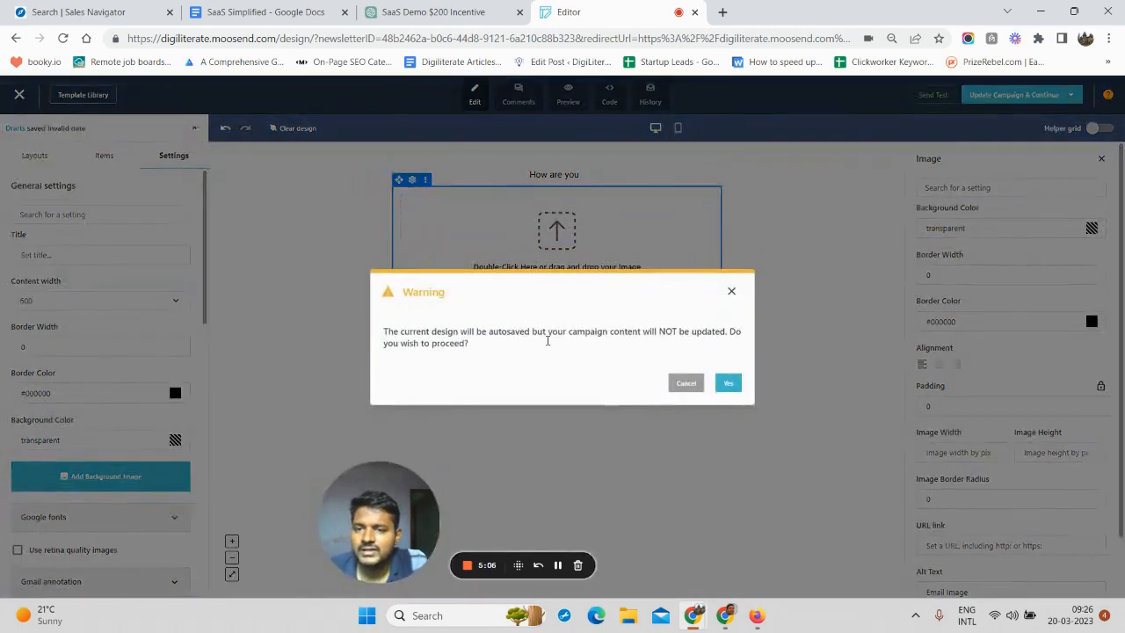
{"action": "left_click", "coordinate": [723, 383]}
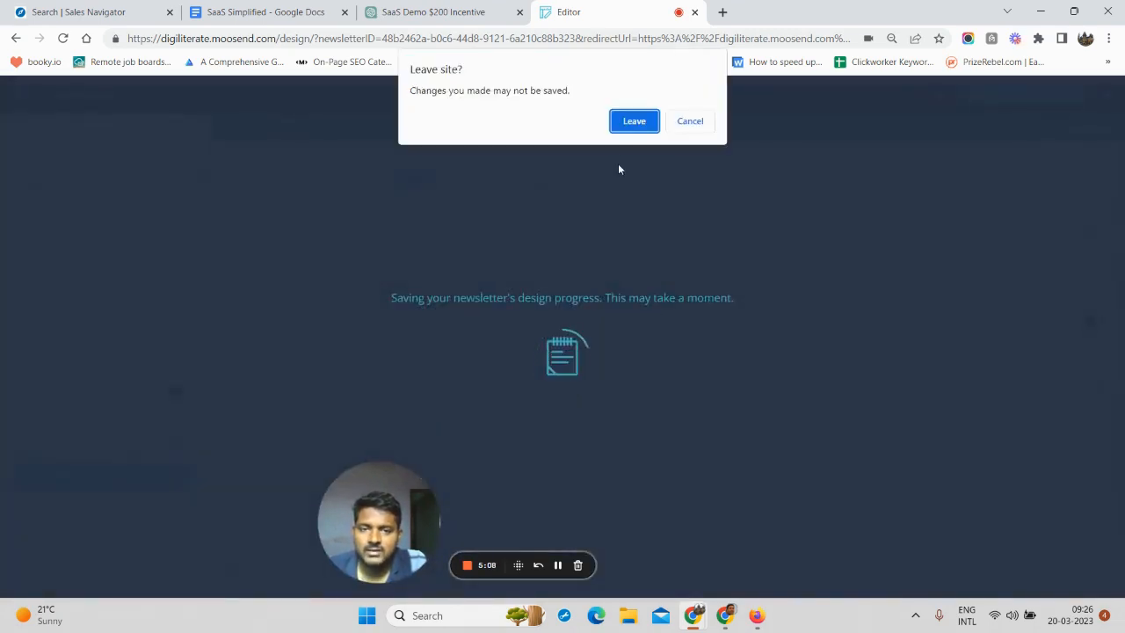
{"action": "left_click", "coordinate": [633, 121]}
{"action": "left_click", "coordinate": [19, 95]}
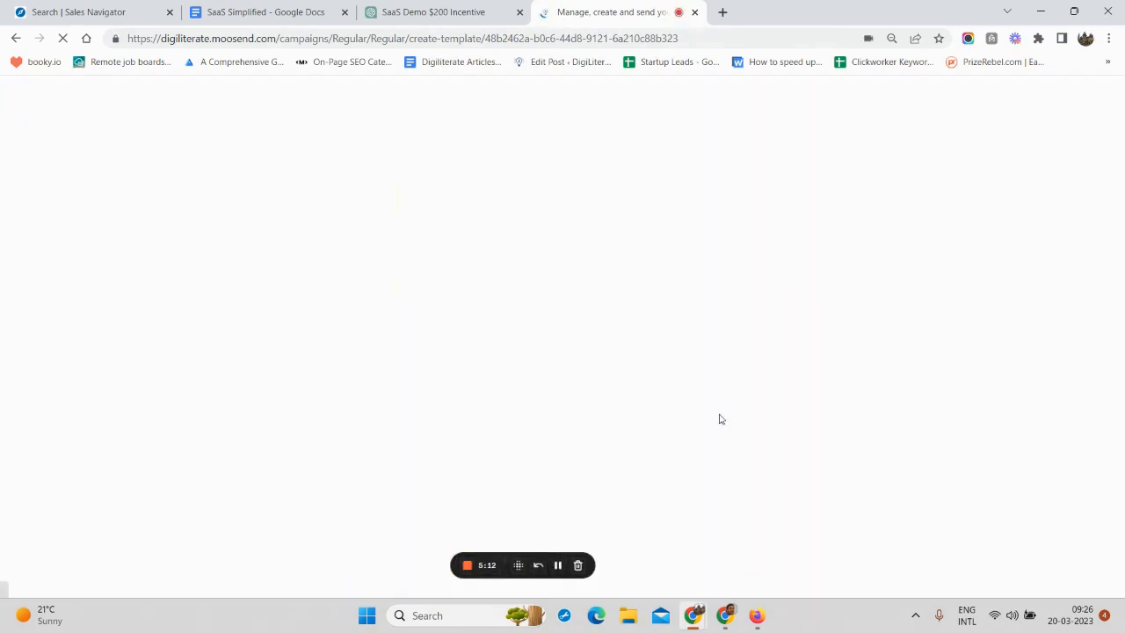
{"action": "left_click_drag", "start_coordinate": [377, 529], "coordinate": [102, 533]}
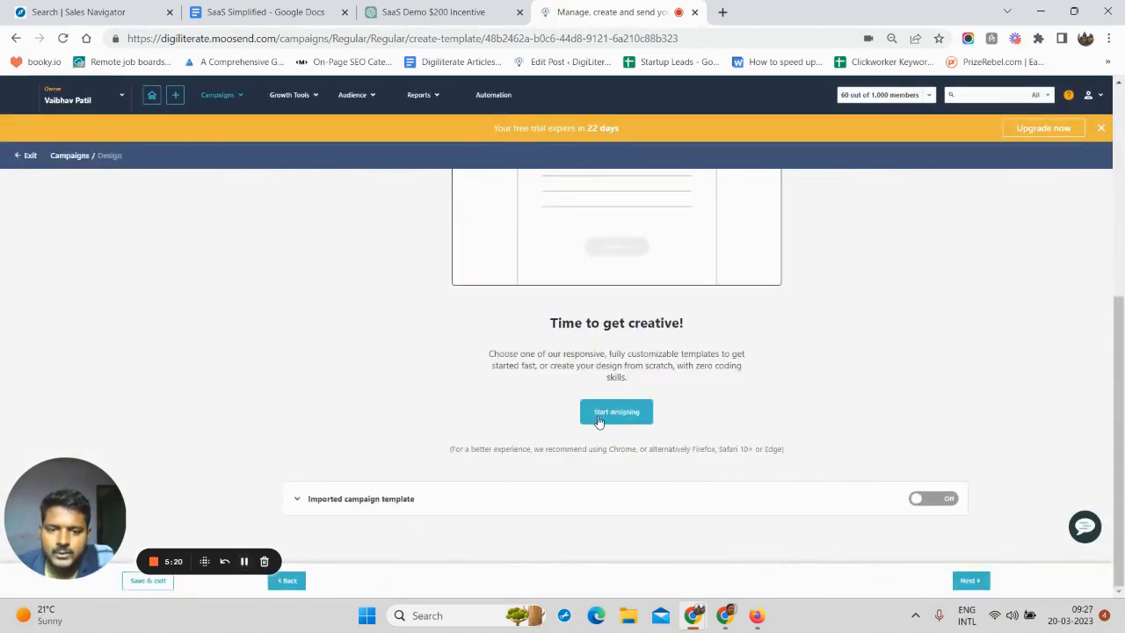
Start designing from the template library and set the Product Demo template as the campaign's newsletter
{"action": "left_click", "coordinate": [599, 420]}
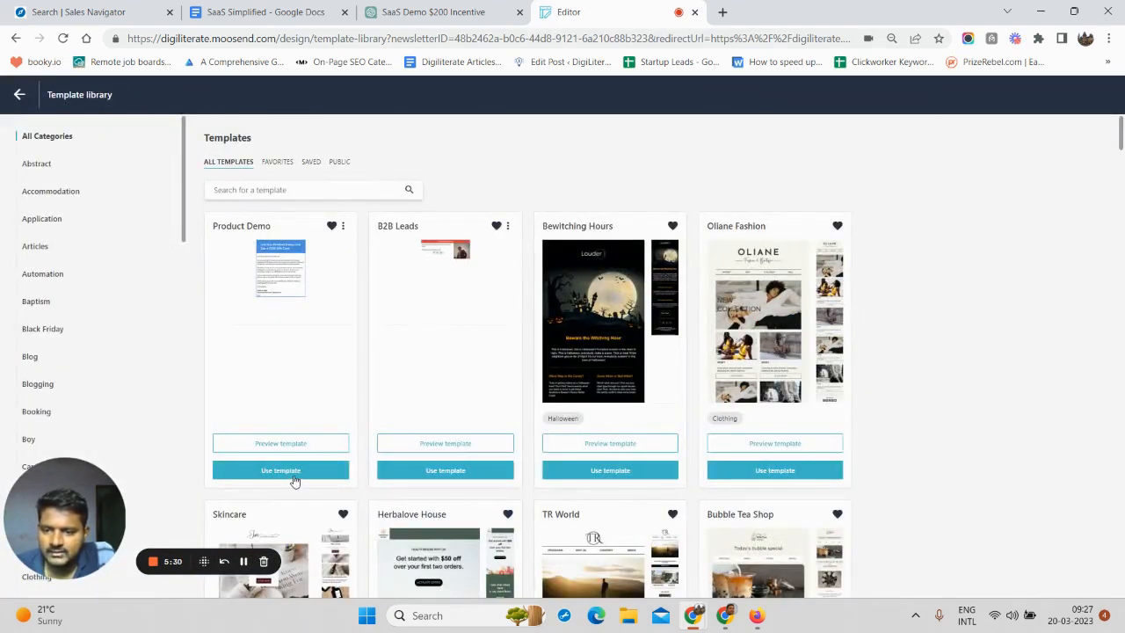
{"action": "left_click", "coordinate": [295, 479]}
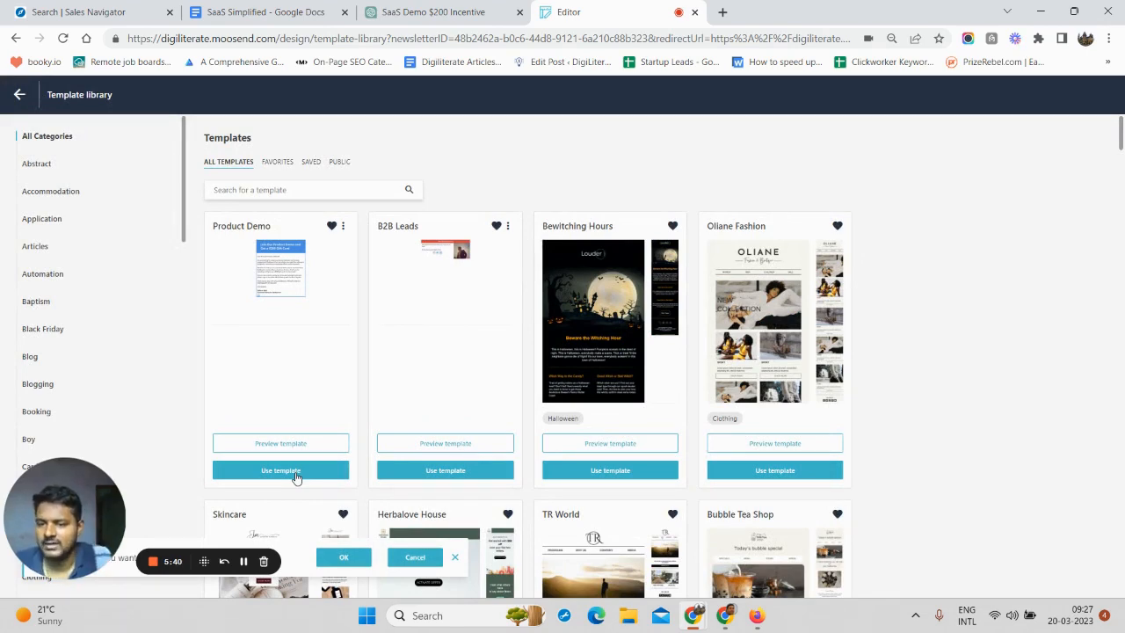
{"action": "scroll", "coordinate": [296, 477], "scroll_direction": "down", "scroll_amount": 3}
{"action": "scroll", "coordinate": [299, 422], "scroll_direction": "up", "scroll_amount": 2}
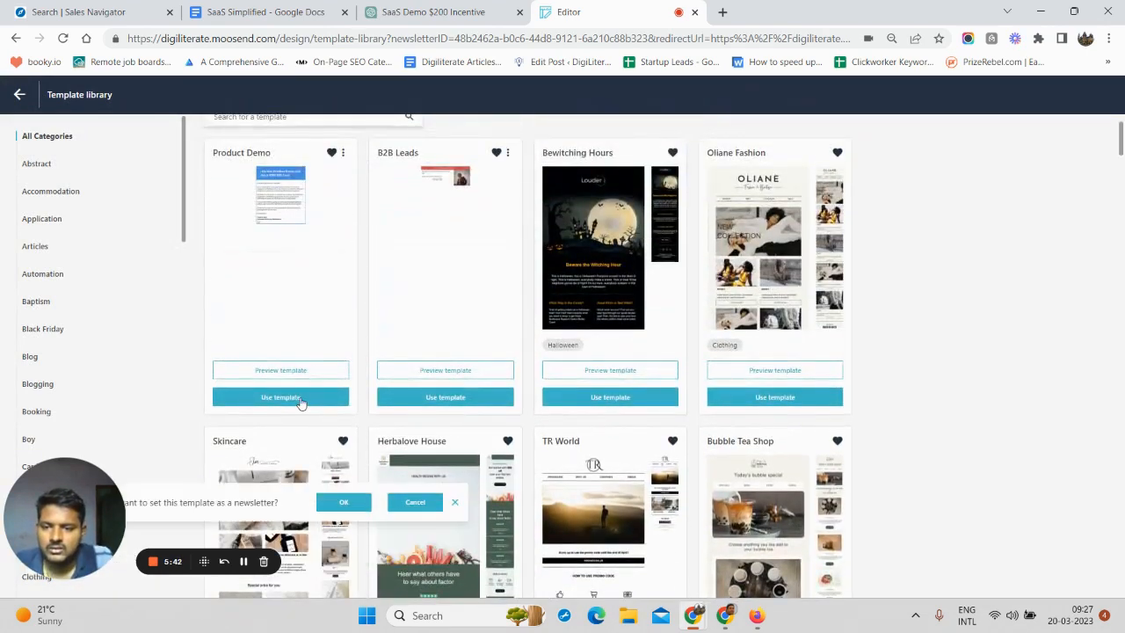
{"action": "left_click", "coordinate": [354, 508]}
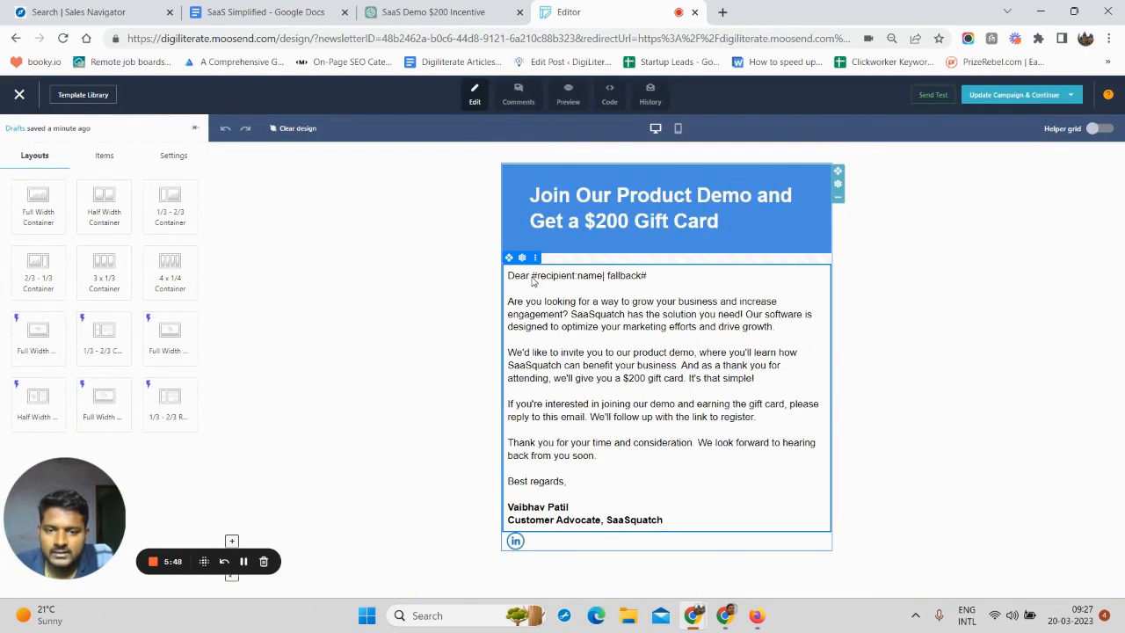
View the personalization tags available for the email's body text, and update the campaign with this design to continue to delivery scheduling
{"action": "left_click", "coordinate": [531, 279]}
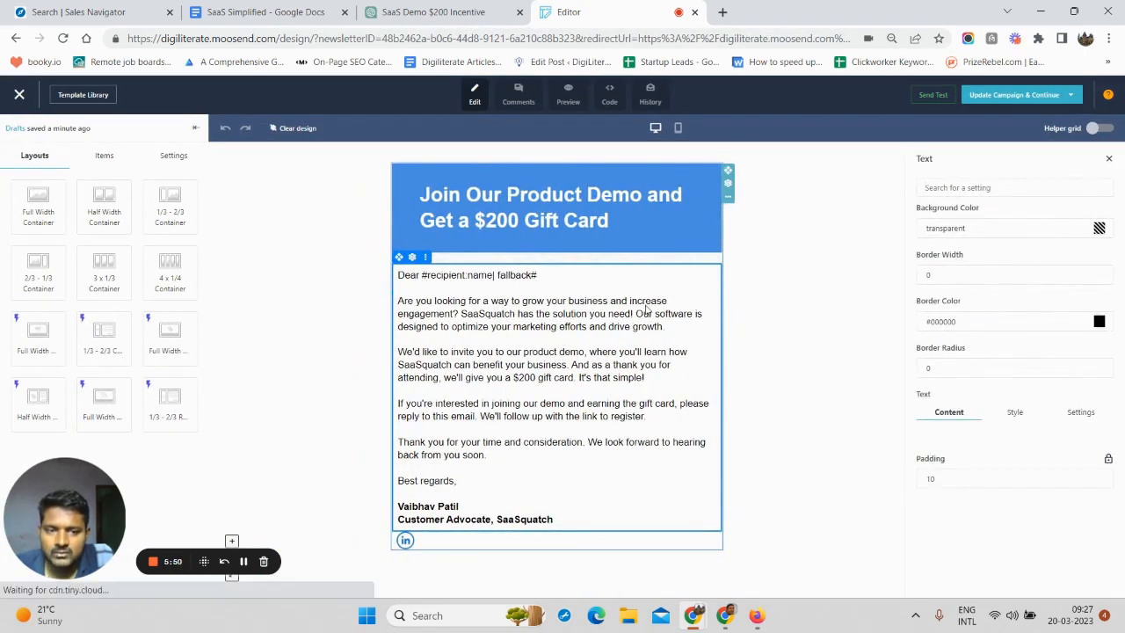
{"action": "scroll", "coordinate": [981, 439], "scroll_direction": "down", "scroll_amount": 2}
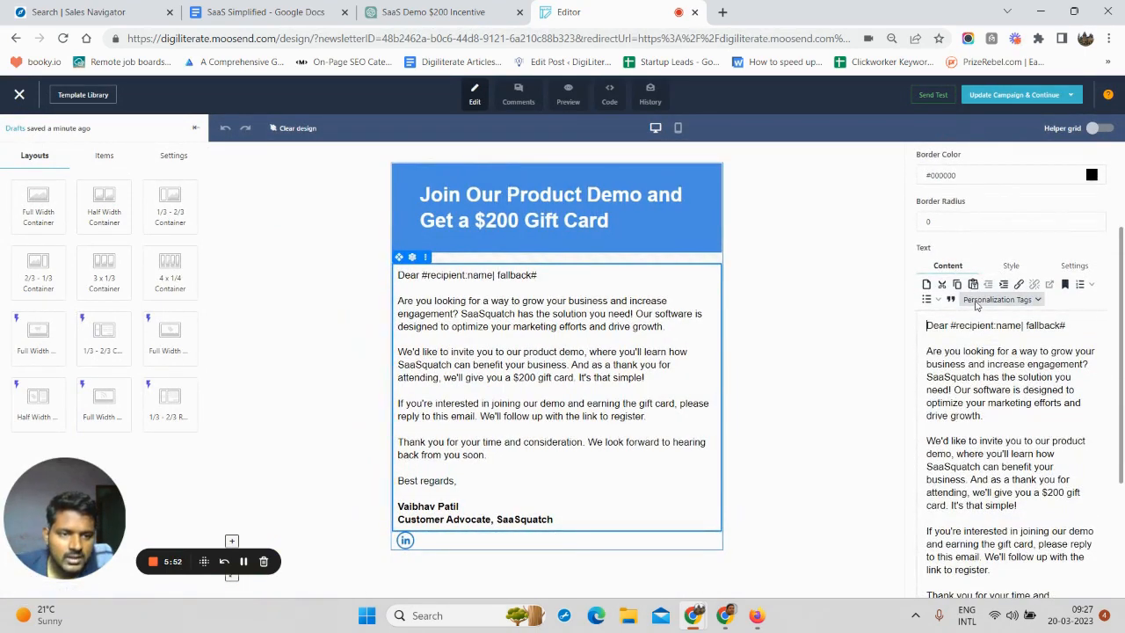
{"action": "left_click", "coordinate": [978, 300]}
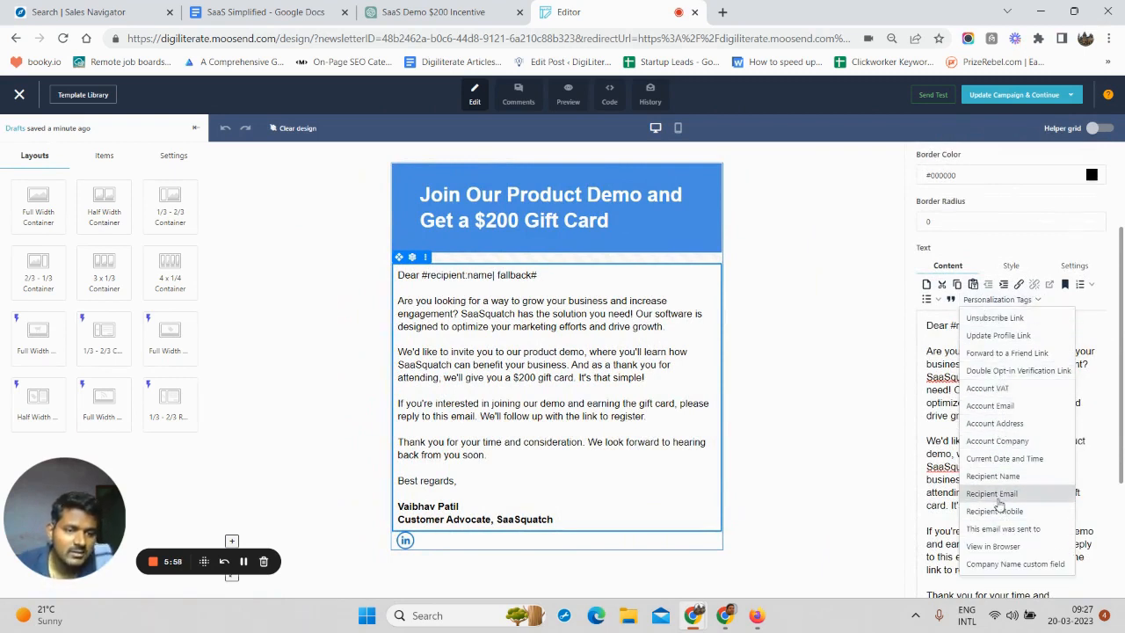
{"action": "left_click", "coordinate": [811, 403]}
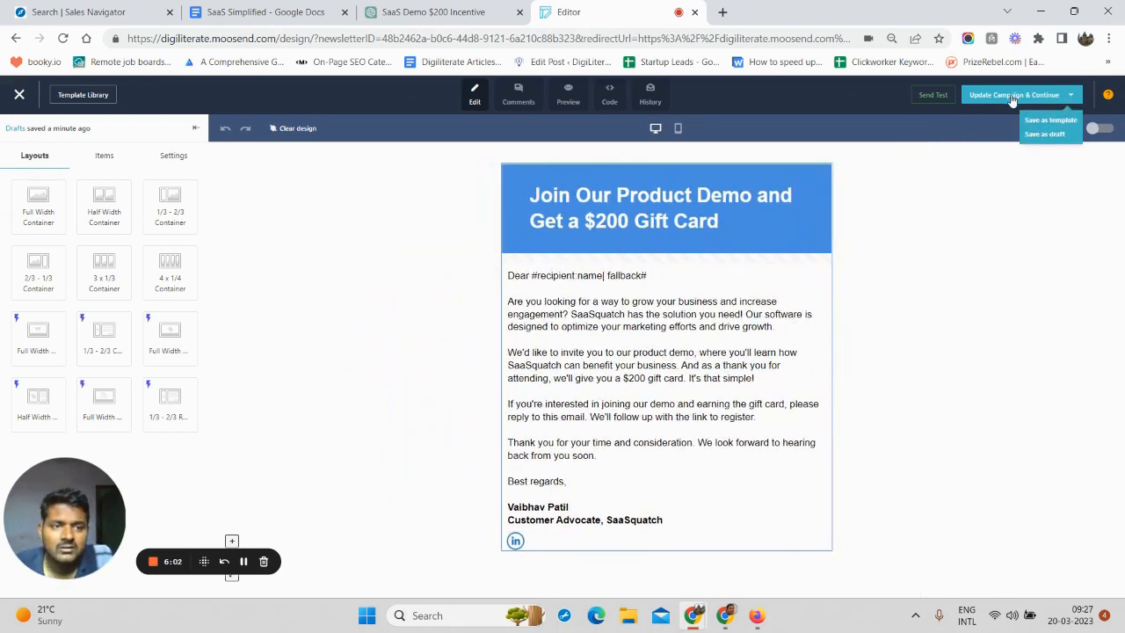
{"action": "left_click", "coordinate": [1012, 96]}
{"action": "left_click", "coordinate": [730, 389]}
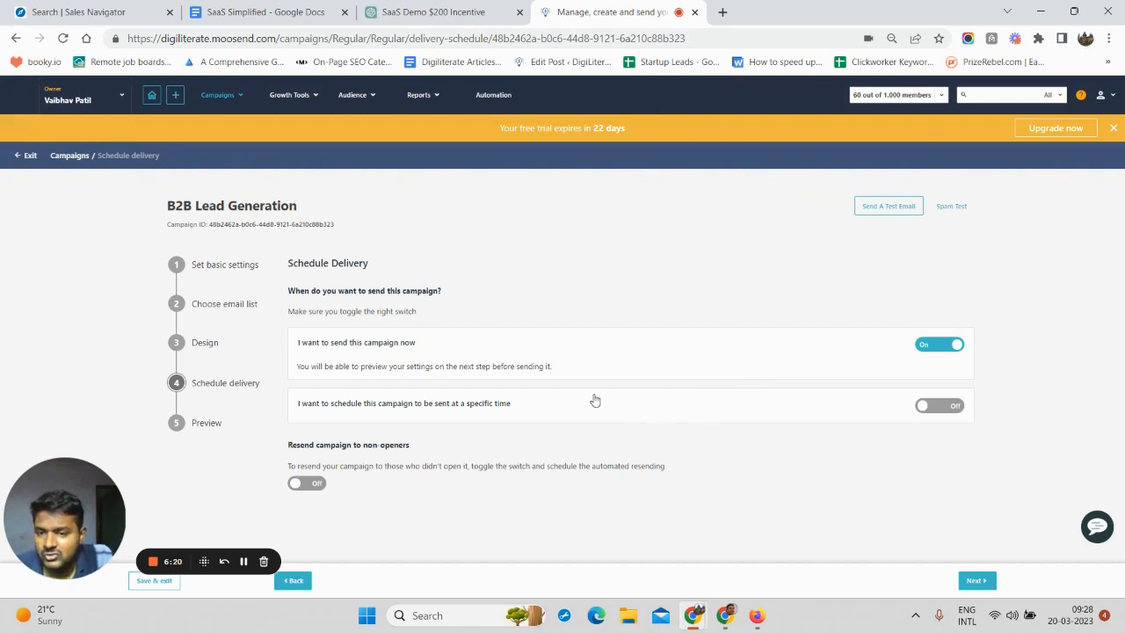
Switch delivery to a specific scheduled time to view its date and timezone options, and set the campaign back to be sent now
{"action": "left_click", "coordinate": [917, 403]}
{"action": "scroll", "coordinate": [442, 440], "scroll_direction": "down", "scroll_amount": 1}
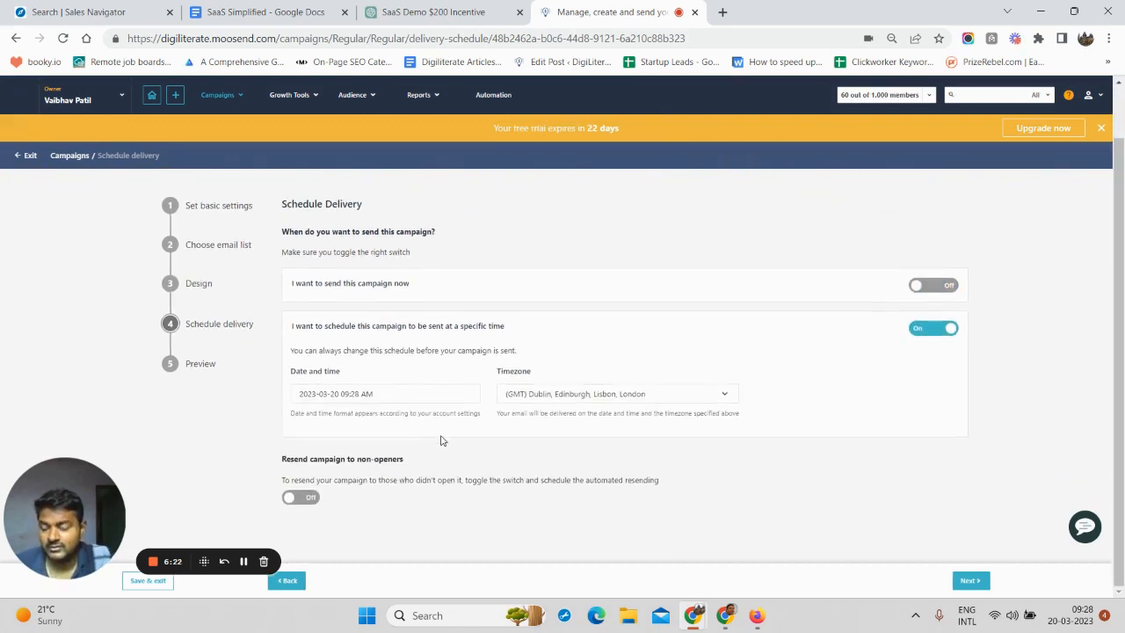
{"action": "left_click", "coordinate": [923, 286]}
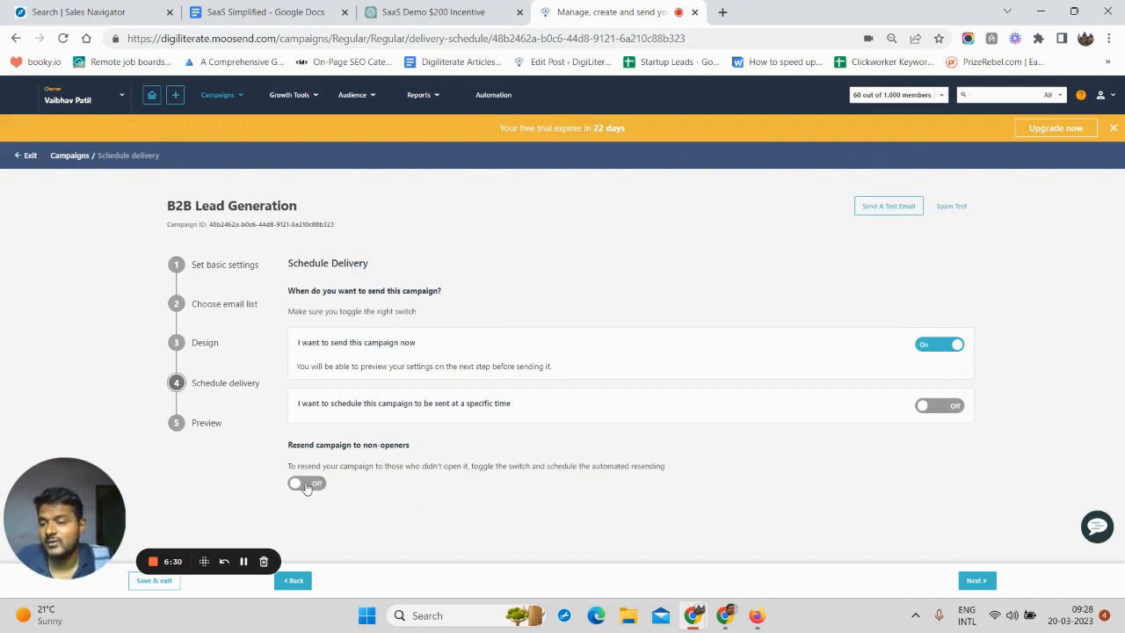
Try resending the campaign to non-openers after 1 day, view the subject line and waiting period options, and turn resending off again
{"action": "left_click", "coordinate": [305, 488]}
{"action": "scroll", "coordinate": [378, 422], "scroll_direction": "down", "scroll_amount": 2}
{"action": "left_click", "coordinate": [383, 388]}
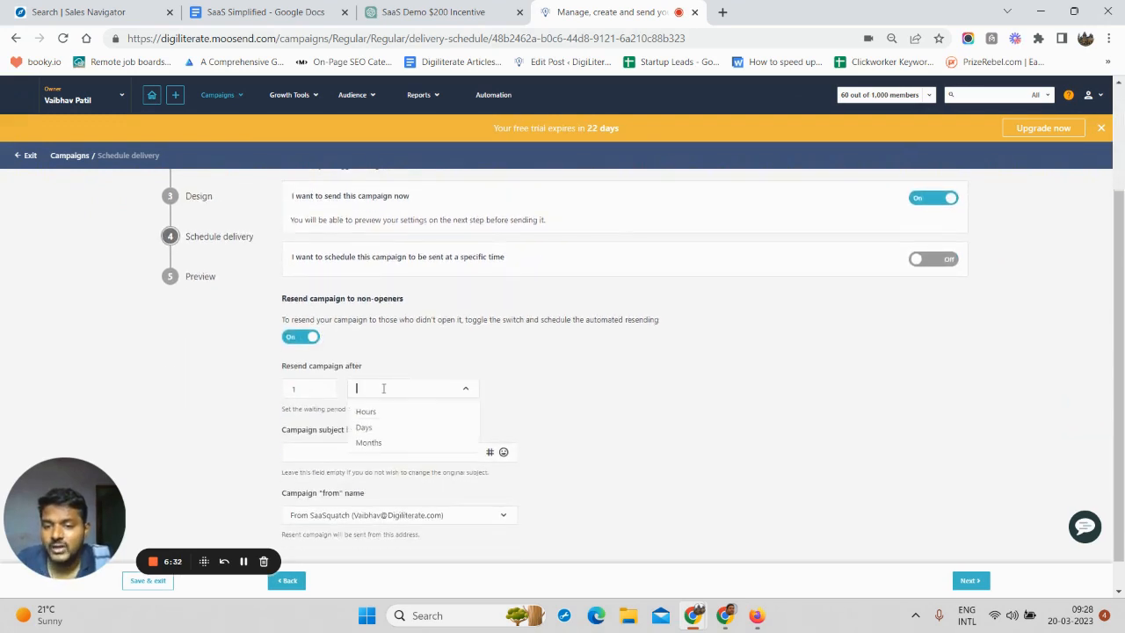
{"action": "left_click", "coordinate": [365, 427]}
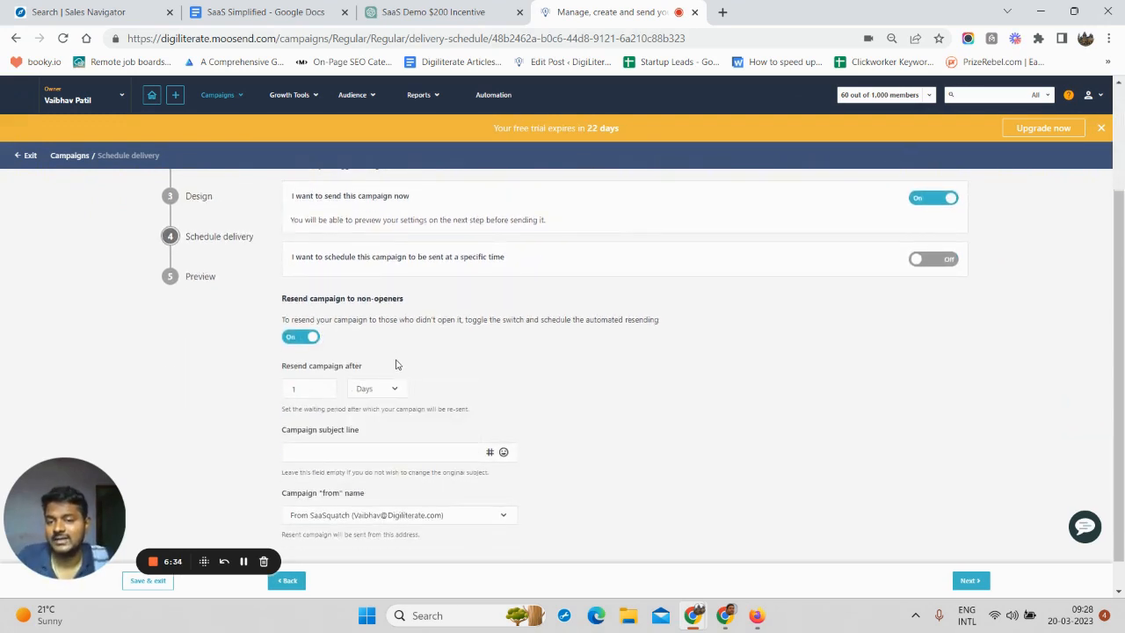
{"action": "left_click", "coordinate": [359, 448]}
{"action": "scroll", "coordinate": [389, 423], "scroll_direction": "down", "scroll_amount": 1}
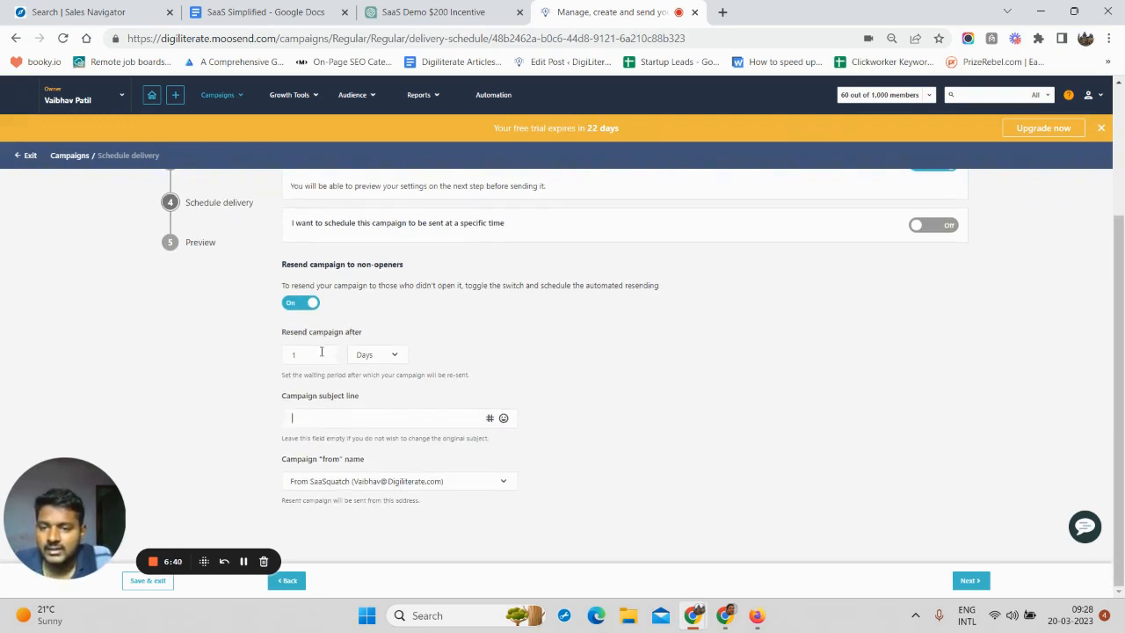
{"action": "left_click", "coordinate": [371, 355]}
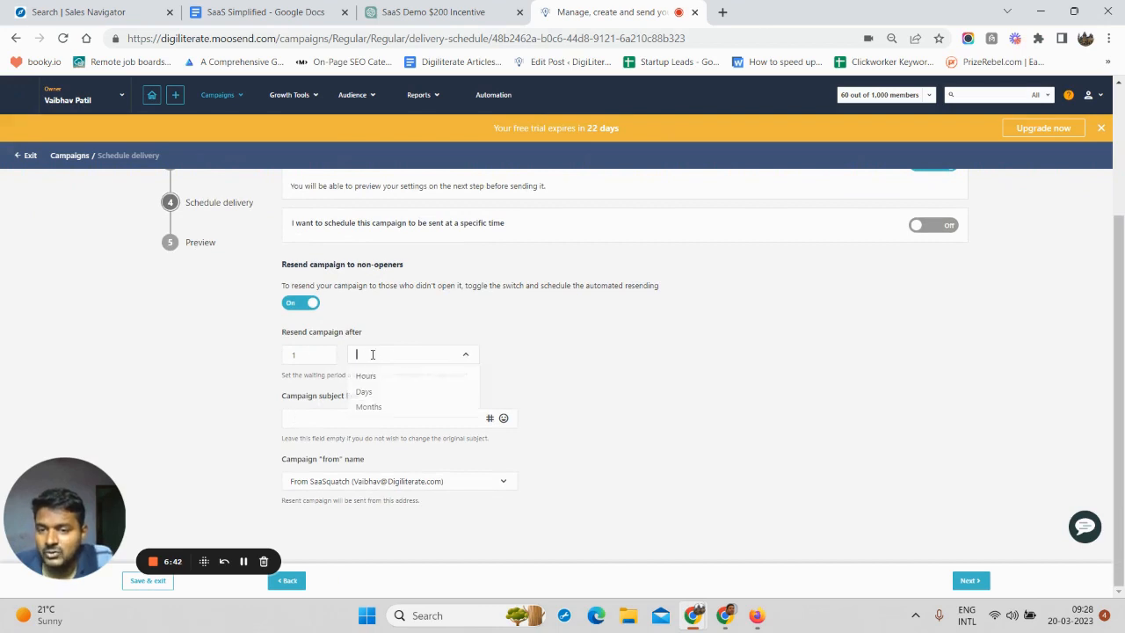
{"action": "left_click", "coordinate": [621, 421]}
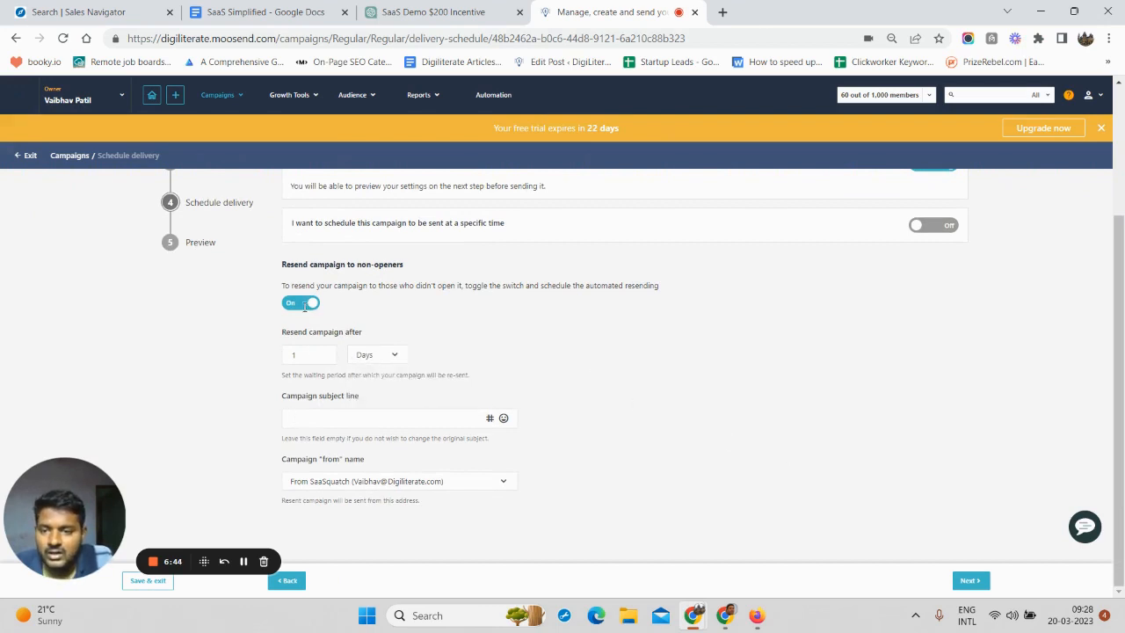
{"action": "left_click", "coordinate": [302, 304]}
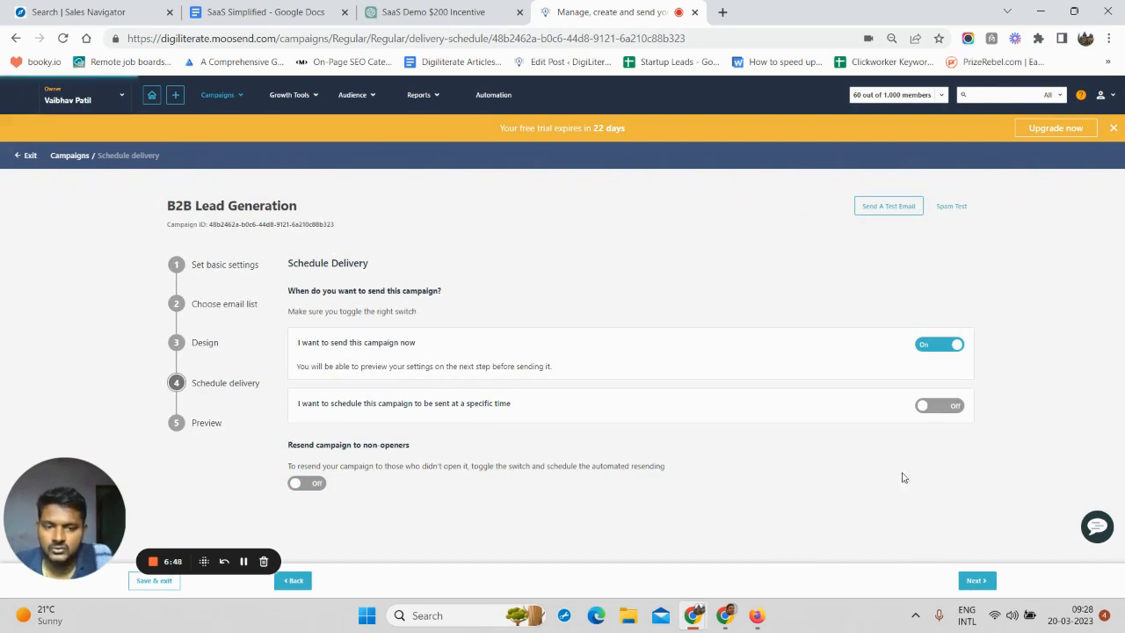
Review the campaign preview, covering design, sender, subject line, email list, format and delivery, and dismiss the free trial banner
{"action": "scroll", "coordinate": [738, 307], "scroll_direction": "down", "scroll_amount": 3}
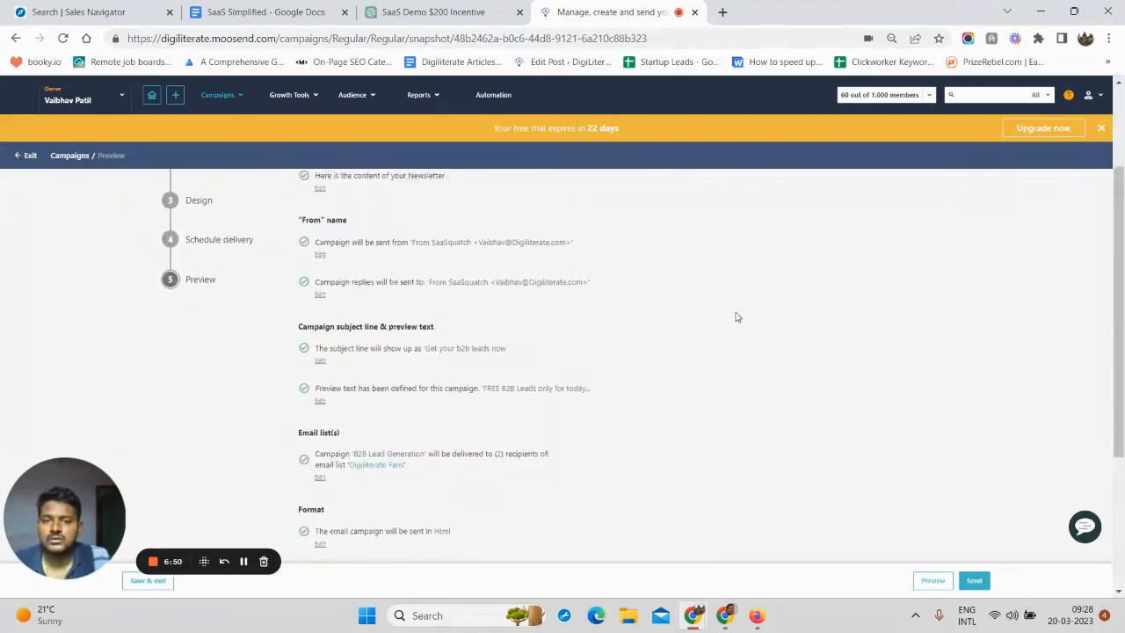
{"action": "scroll", "coordinate": [737, 317], "scroll_direction": "up", "scroll_amount": 2}
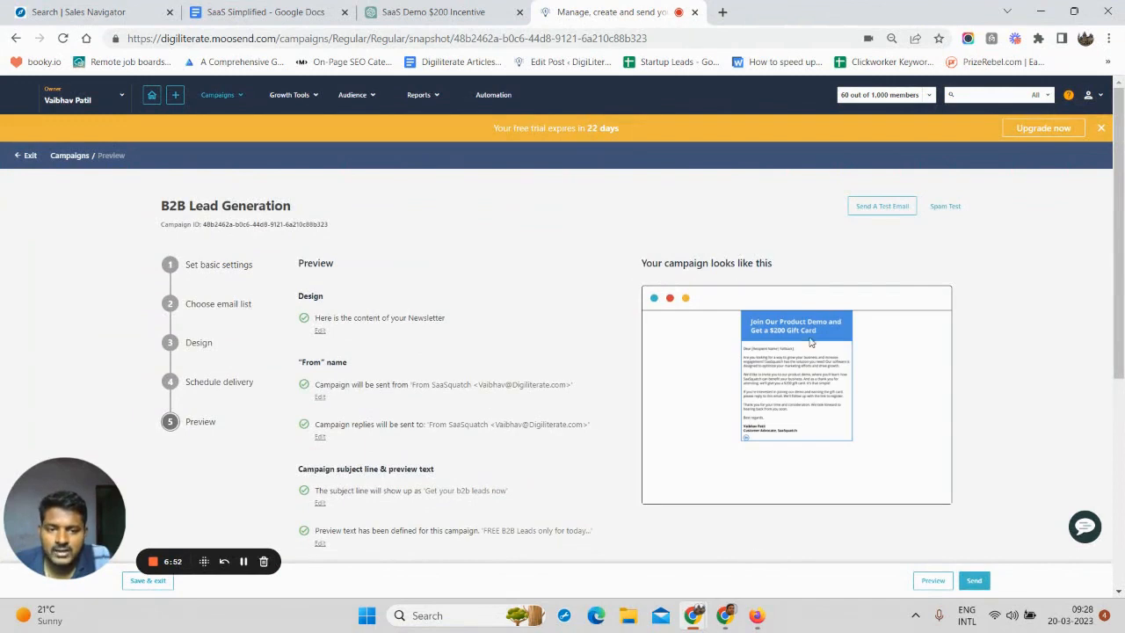
{"action": "scroll", "coordinate": [772, 250], "scroll_direction": "down", "scroll_amount": 1}
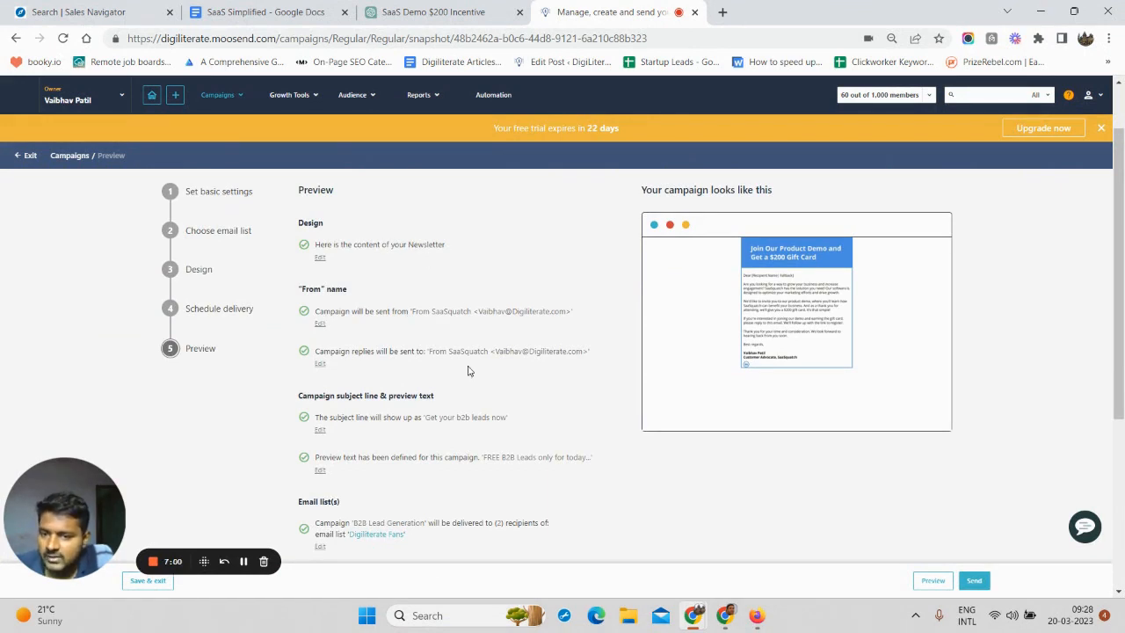
{"action": "scroll", "coordinate": [466, 369], "scroll_direction": "down", "scroll_amount": 1}
{"action": "scroll", "coordinate": [524, 361], "scroll_direction": "down", "scroll_amount": 2}
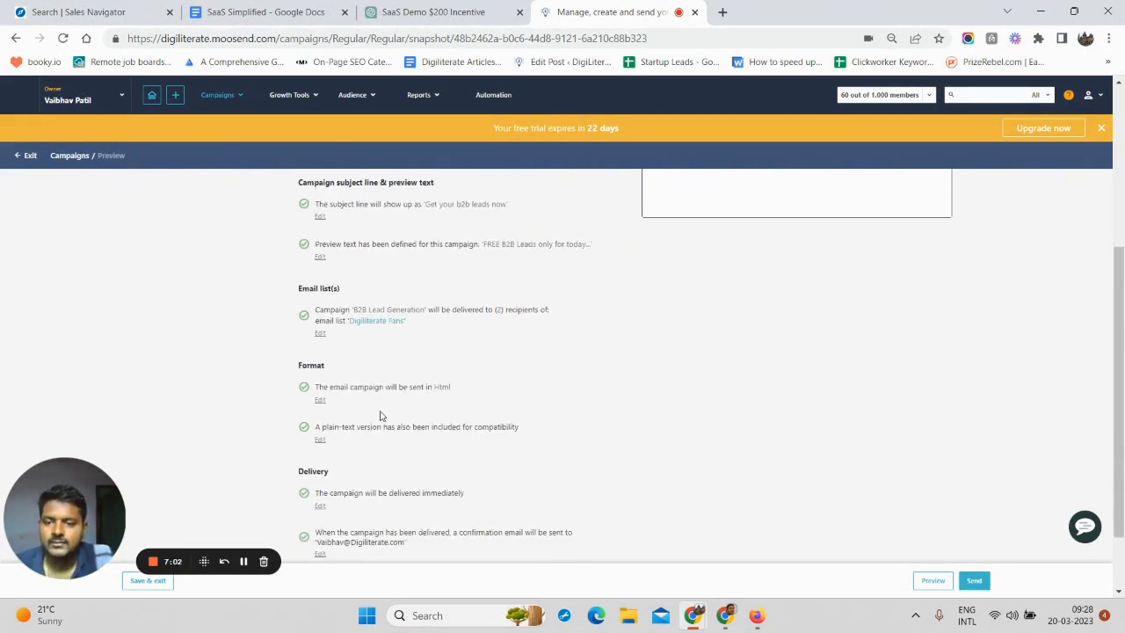
{"action": "scroll", "coordinate": [361, 430], "scroll_direction": "down", "scroll_amount": 1}
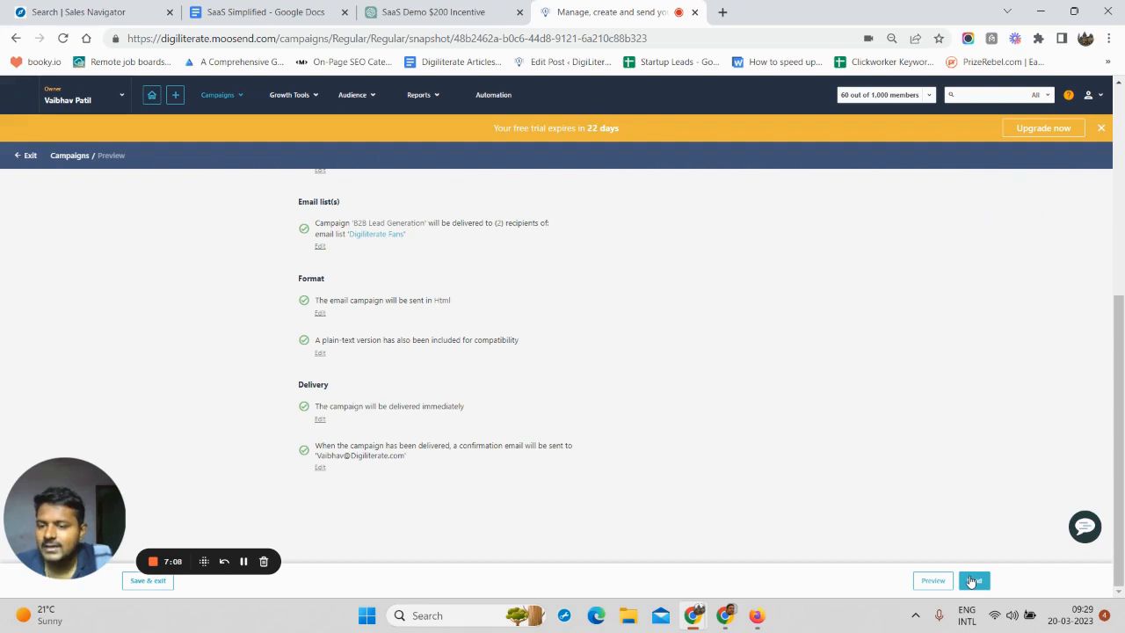
{"action": "scroll", "coordinate": [964, 515], "scroll_direction": "up", "scroll_amount": 5}
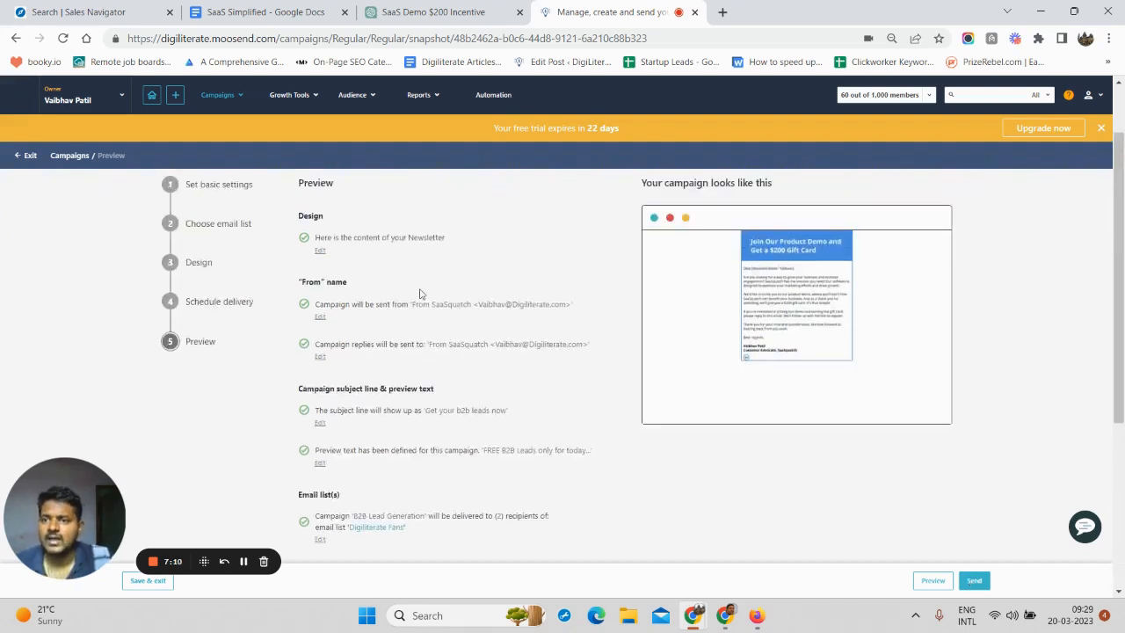
{"action": "left_click", "coordinate": [1101, 129]}
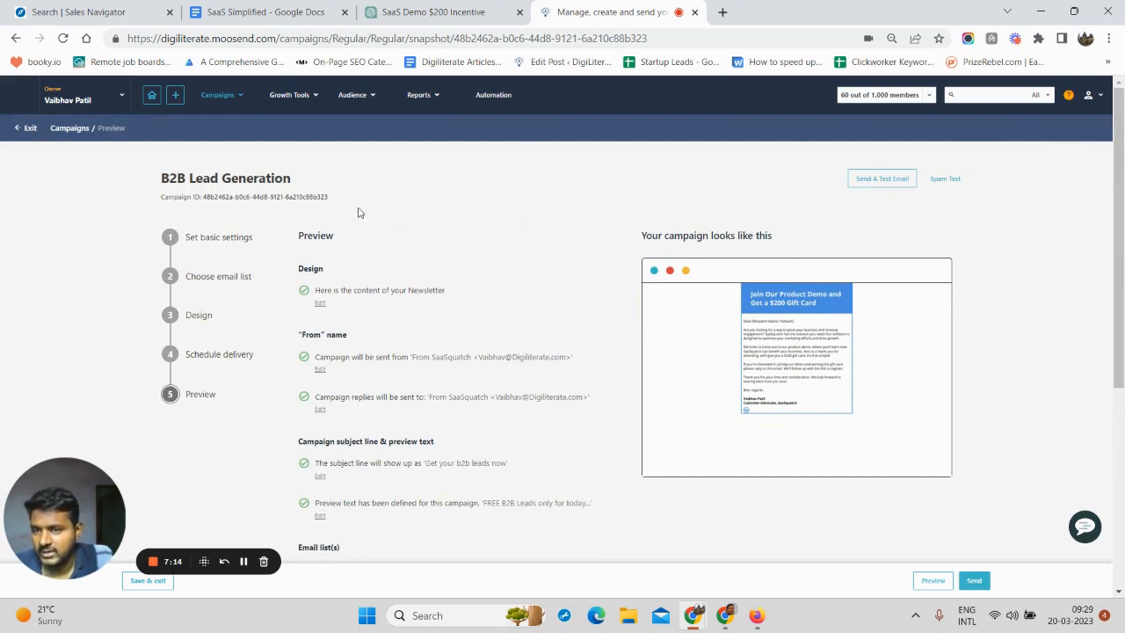
Go to the list of regular campaigns and start a new A/B testing campaign
{"action": "mouse_move", "coordinate": [221, 89]}
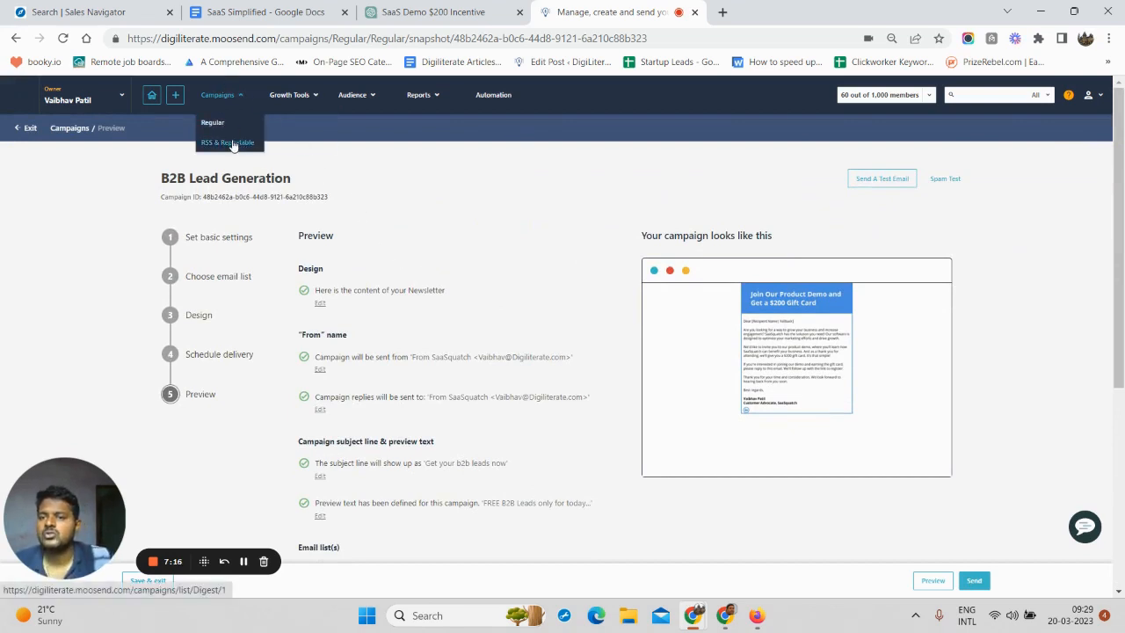
{"action": "left_click", "coordinate": [218, 99]}
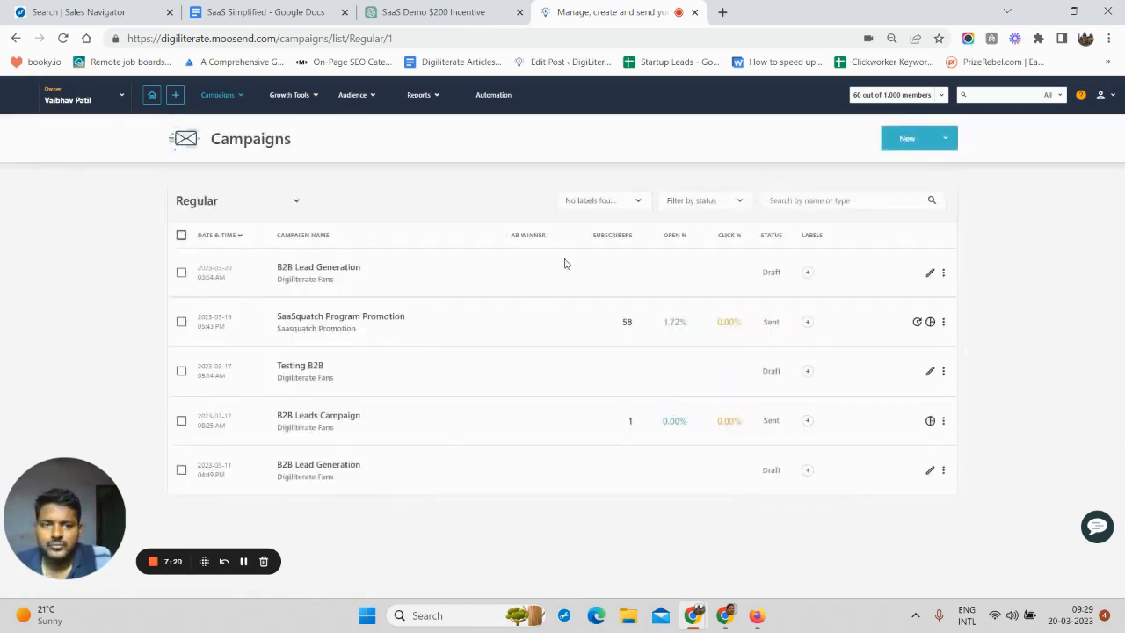
{"action": "left_click", "coordinate": [905, 141]}
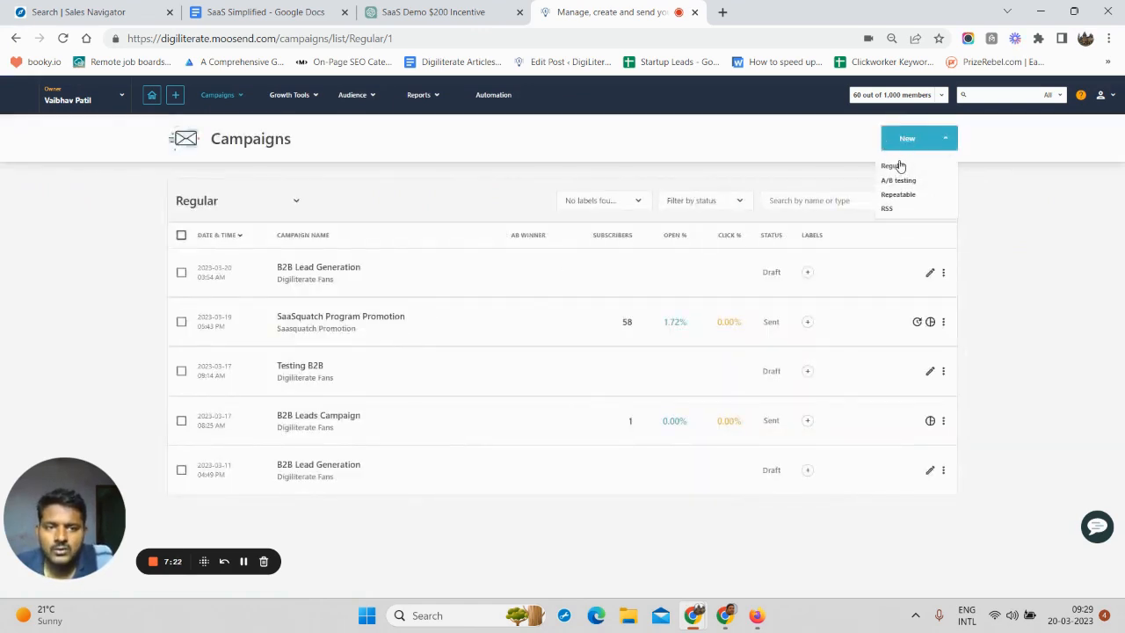
{"action": "left_click", "coordinate": [897, 182]}
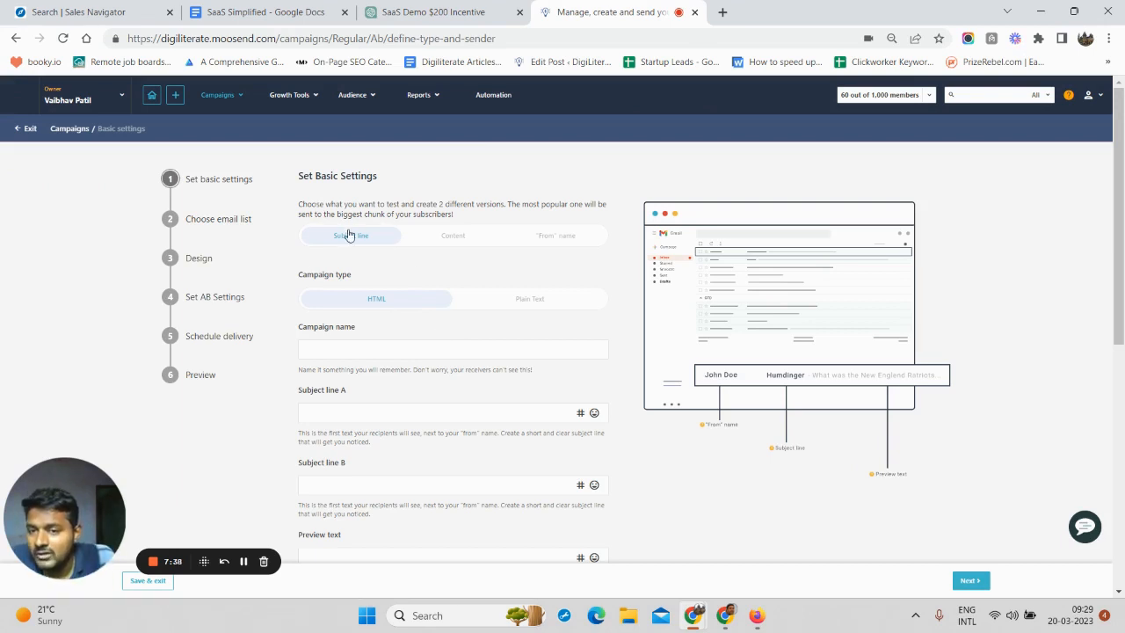
Examine the basic settings for an A/B test of Content, and switch the test back to Subject line
{"action": "left_click", "coordinate": [442, 242]}
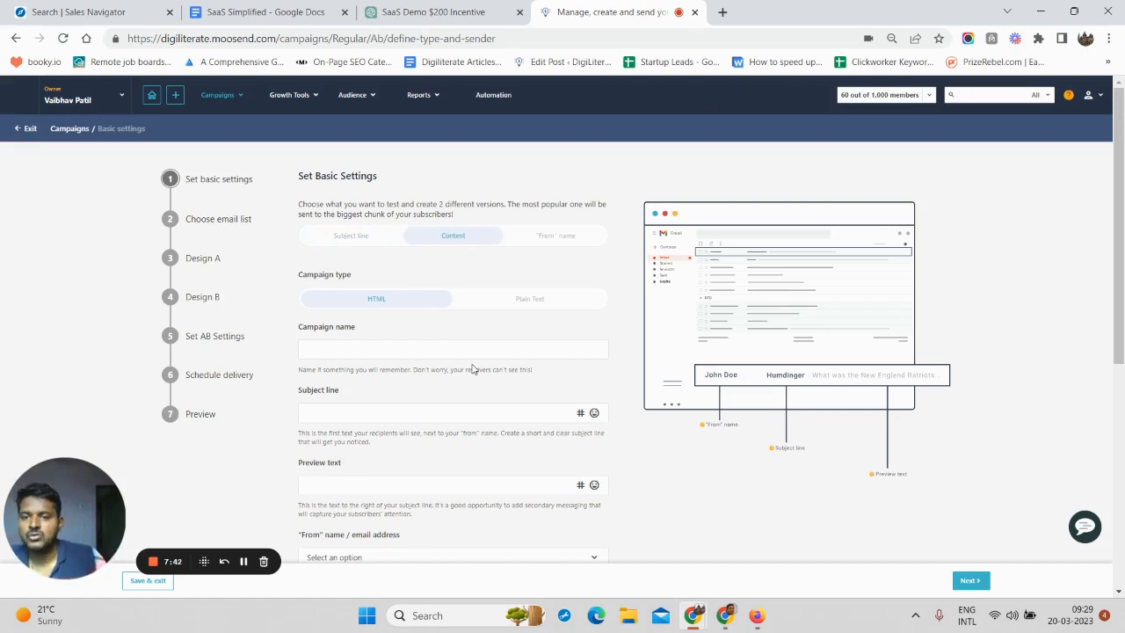
{"action": "scroll", "coordinate": [470, 369], "scroll_direction": "down", "scroll_amount": 3}
{"action": "scroll", "coordinate": [448, 369], "scroll_direction": "up", "scroll_amount": 3}
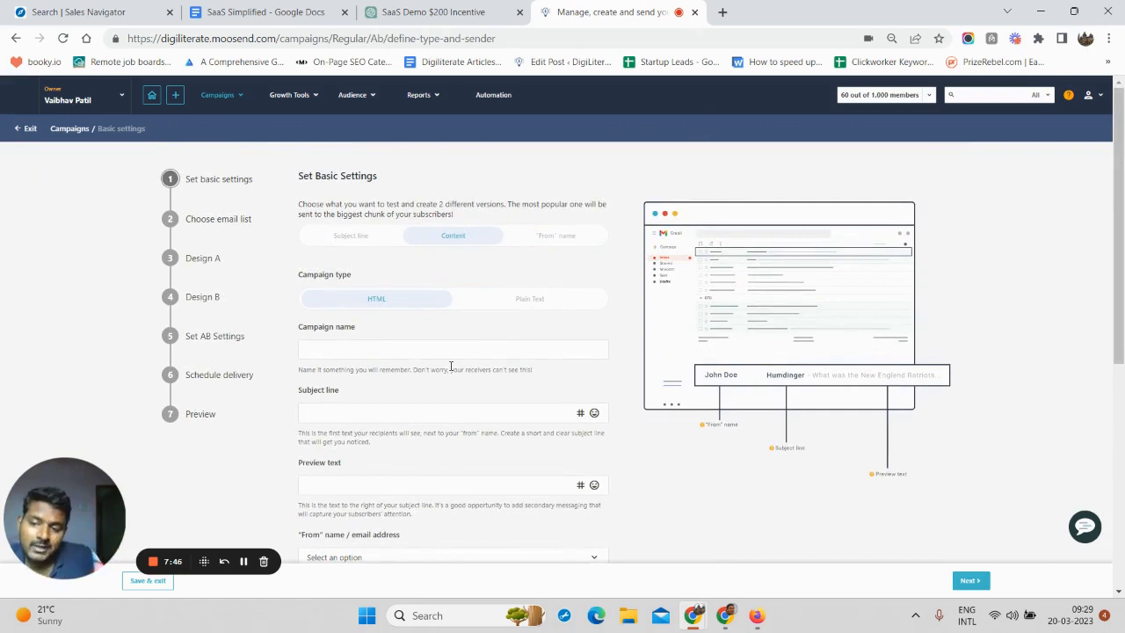
{"action": "left_click", "coordinate": [386, 234]}
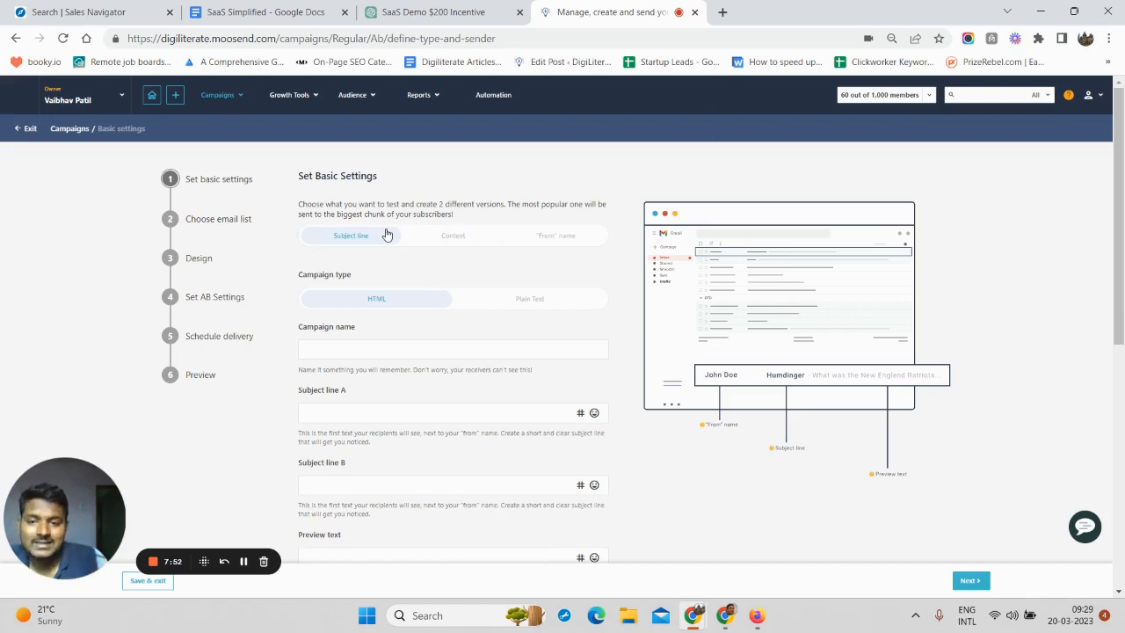
Examine the basic settings for an A/B test of the "From" name, and return the test to Subject line
{"action": "scroll", "coordinate": [482, 273], "scroll_direction": "down", "scroll_amount": 1}
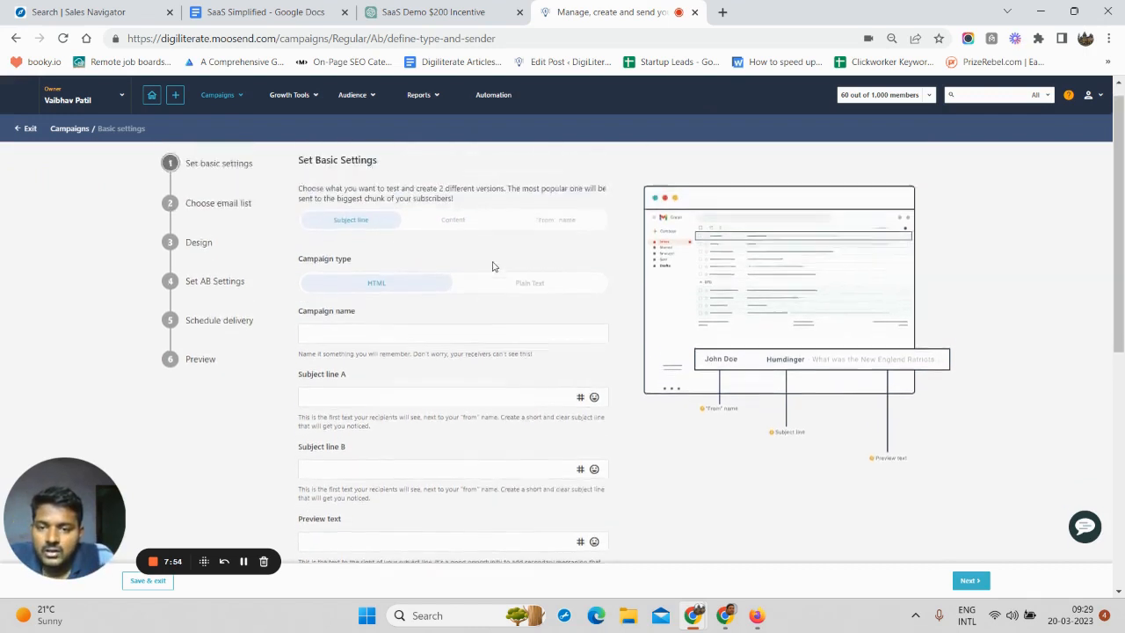
{"action": "scroll", "coordinate": [492, 267], "scroll_direction": "up", "scroll_amount": 1}
{"action": "left_click", "coordinate": [543, 238]}
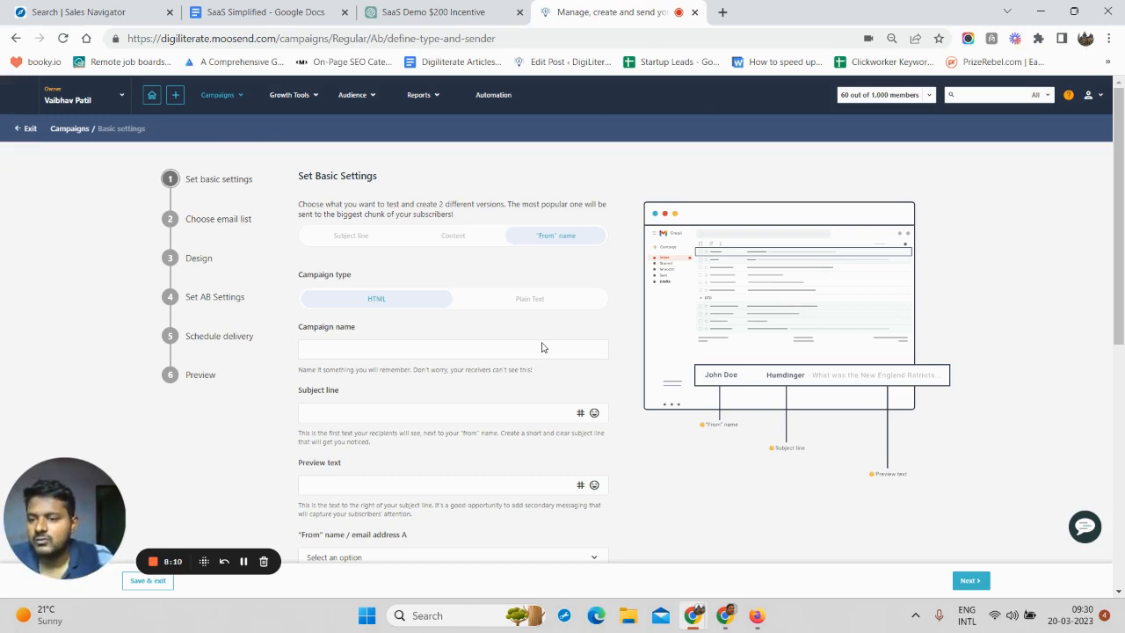
{"action": "scroll", "coordinate": [485, 277], "scroll_direction": "down", "scroll_amount": 1}
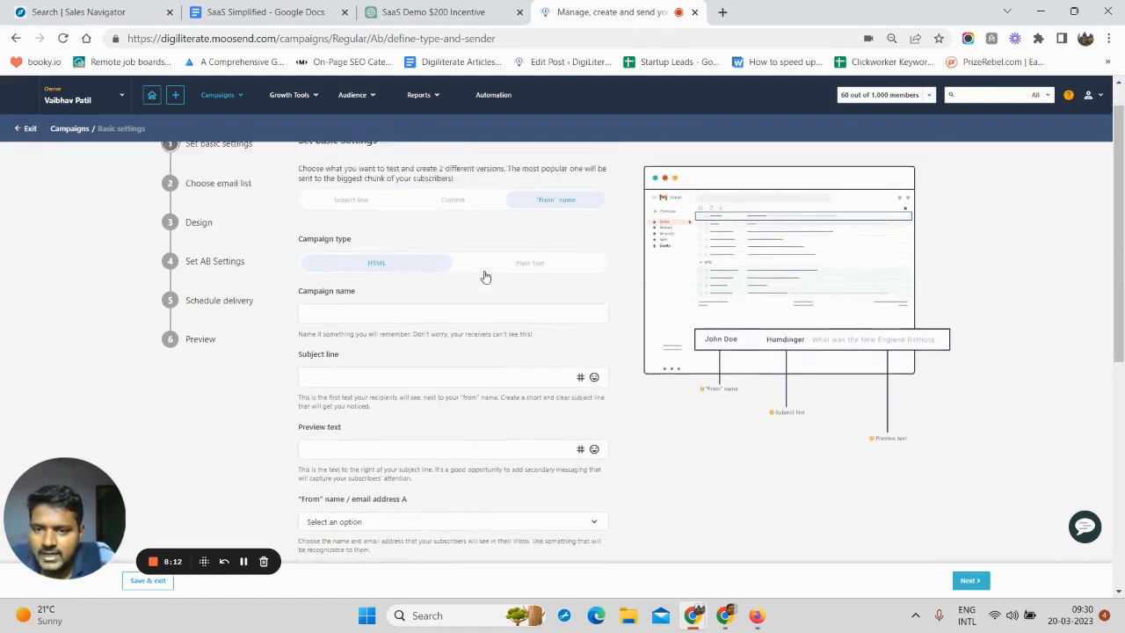
{"action": "scroll", "coordinate": [485, 277], "scroll_direction": "up", "scroll_amount": 1}
{"action": "left_click", "coordinate": [375, 239]}
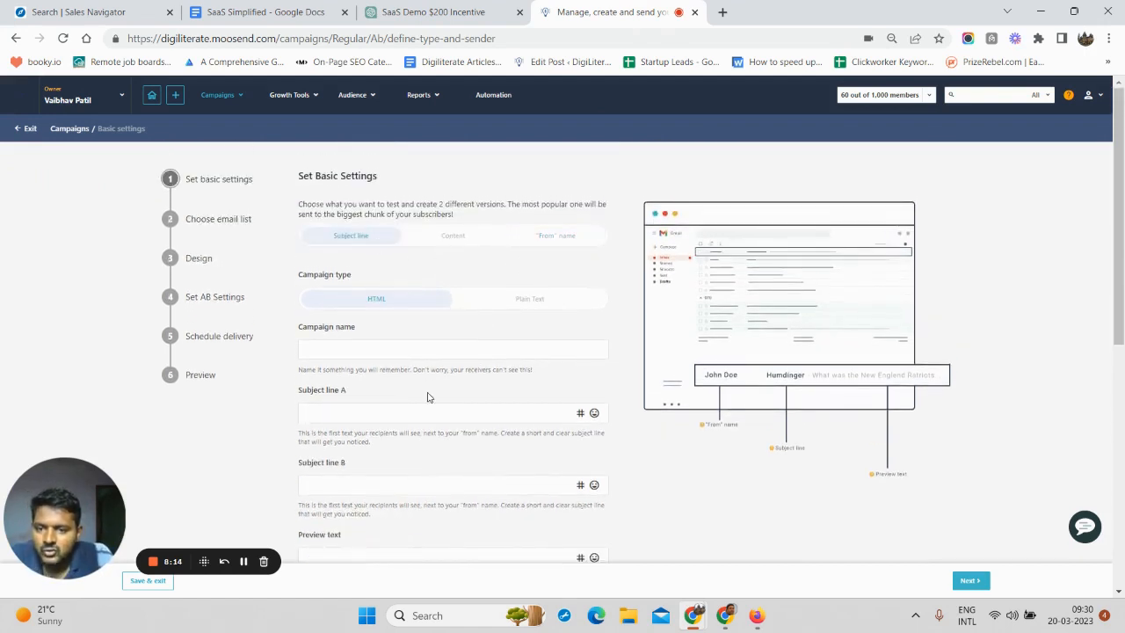
Name the campaign "B2B Leads Campaign", with subject line A "Hi, Here are your free leads" and subject line B "FREE LEADS ARE HERE"
{"action": "scroll", "coordinate": [428, 397], "scroll_direction": "down", "scroll_amount": 2}
{"action": "left_click_drag", "start_coordinate": [356, 295], "coordinate": [354, 277]}
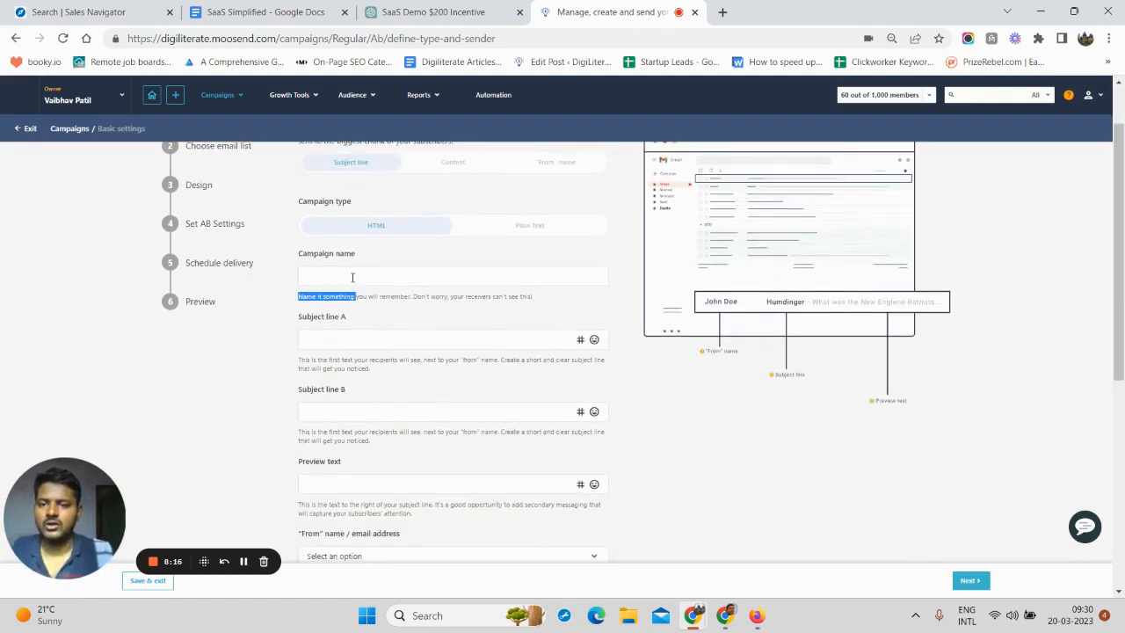
{"action": "left_click", "coordinate": [342, 276]}
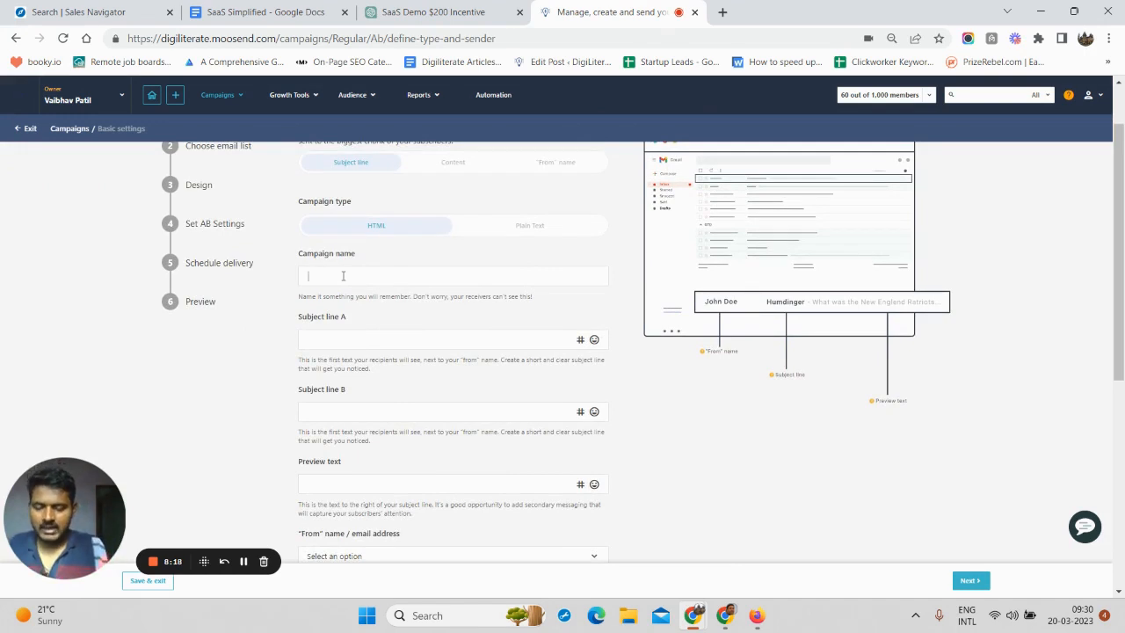
{"action": "type", "text": "B2B Leads Campaign"}
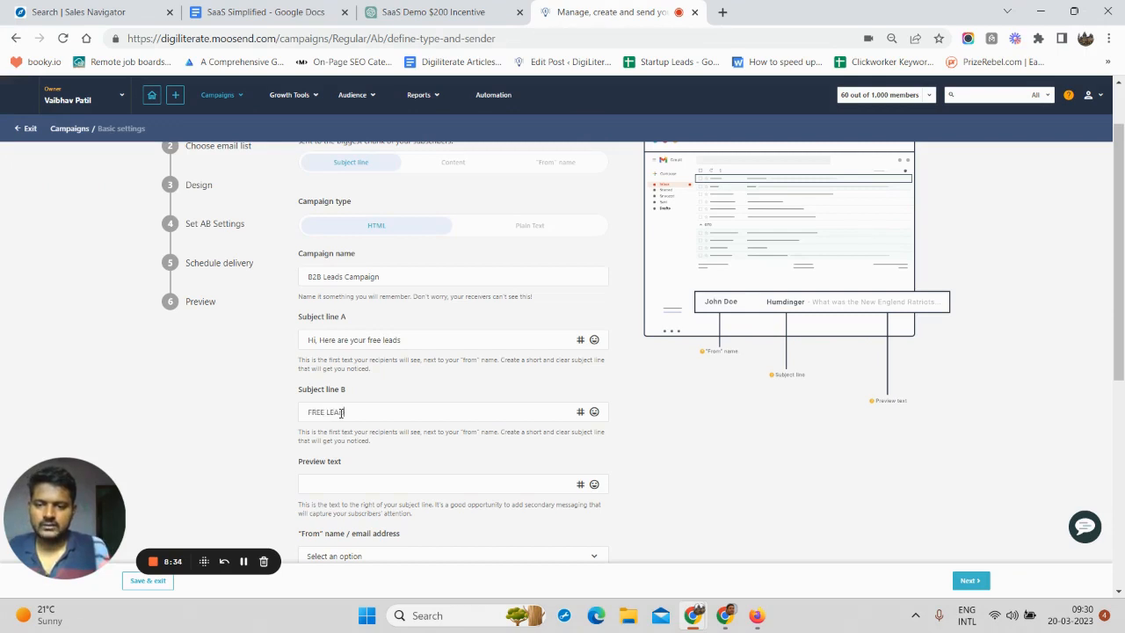
{"action": "scroll", "coordinate": [342, 411], "scroll_direction": "down", "scroll_amount": 1}
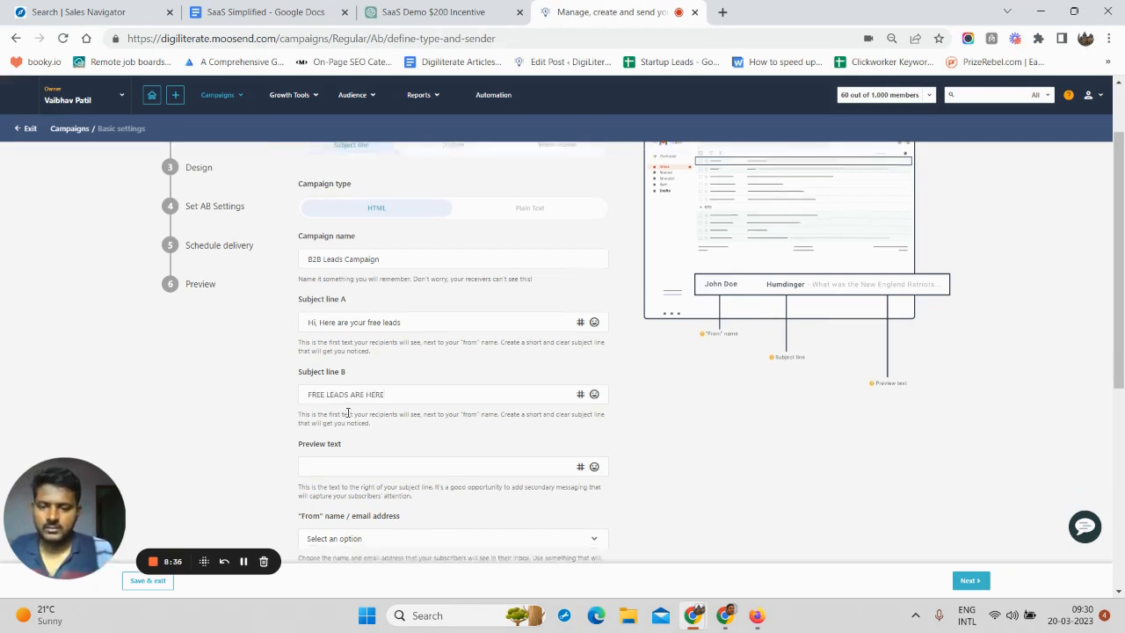
{"action": "left_click", "coordinate": [351, 407]}
Choose the SaaSquatch sender for both the "From" and Reply to addresses, and enable Google Analytics tracking for the campaign
{"action": "scroll", "coordinate": [352, 407], "scroll_direction": "down", "scroll_amount": 1}
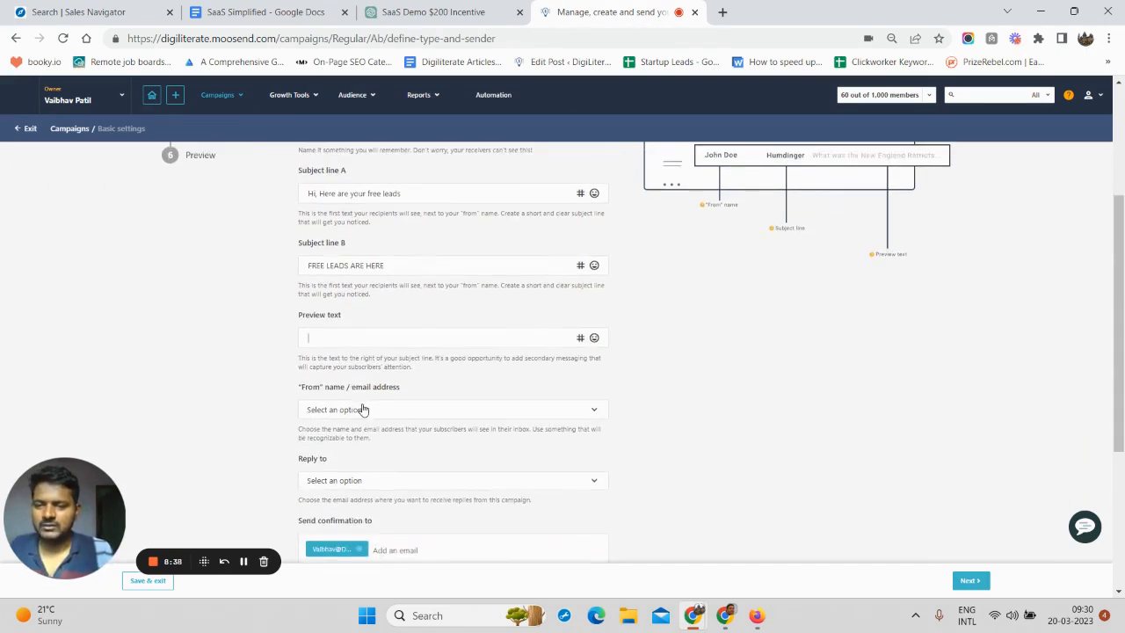
{"action": "left_click", "coordinate": [360, 410]}
{"action": "left_click", "coordinate": [369, 439]}
{"action": "scroll", "coordinate": [368, 435], "scroll_direction": "down", "scroll_amount": 2}
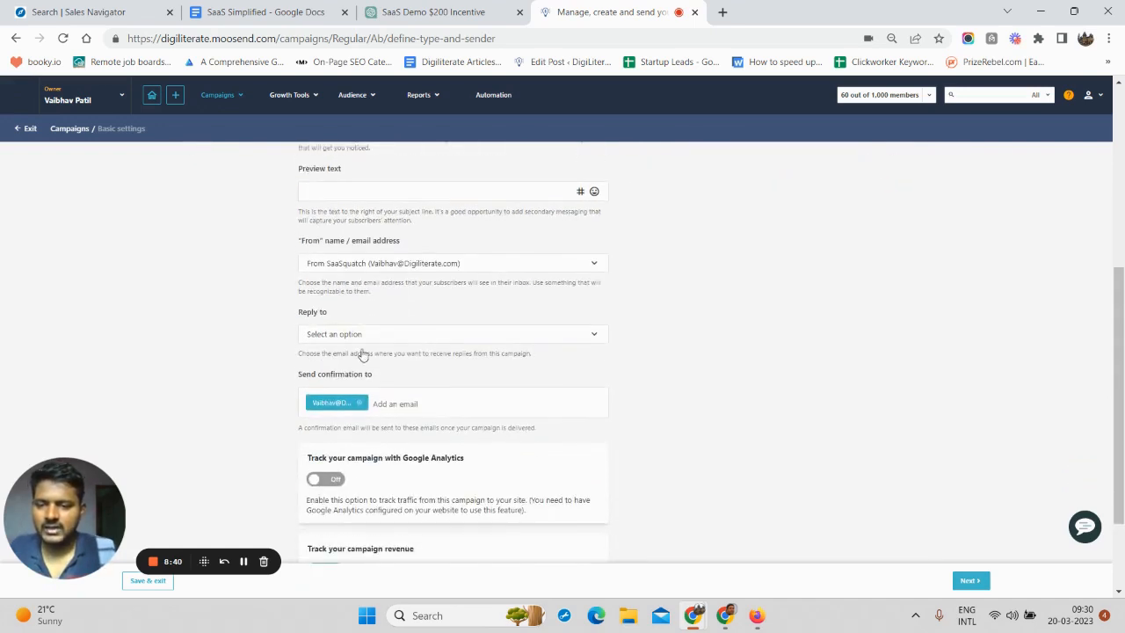
{"action": "left_click", "coordinate": [356, 335]}
{"action": "left_click", "coordinate": [352, 361]}
{"action": "scroll", "coordinate": [325, 408], "scroll_direction": "down", "scroll_amount": 1}
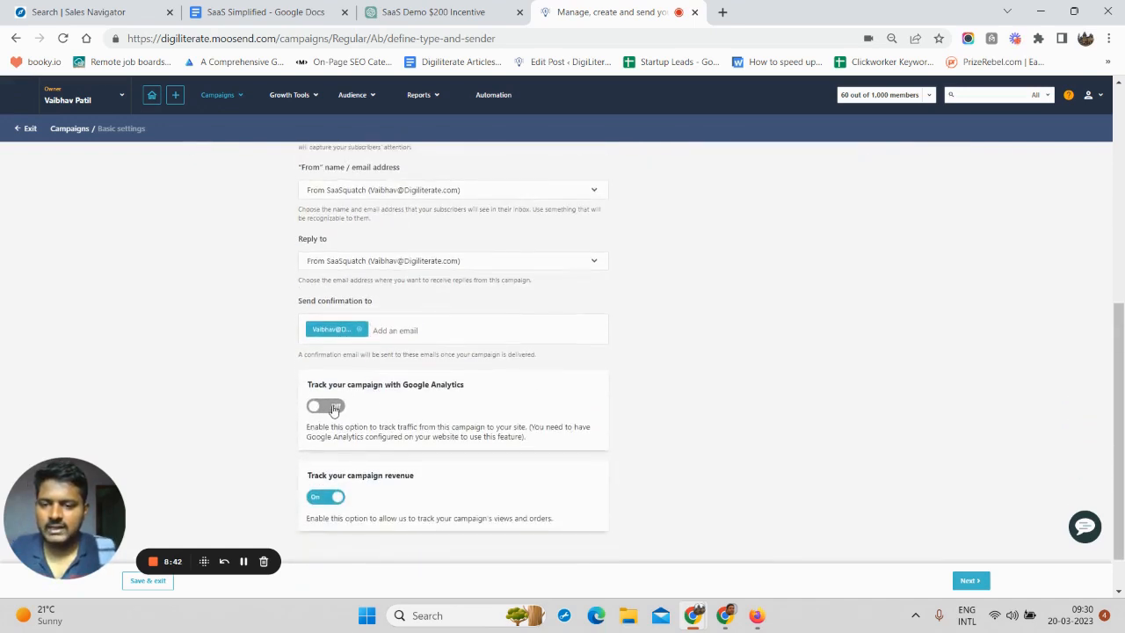
{"action": "left_click", "coordinate": [321, 408]}
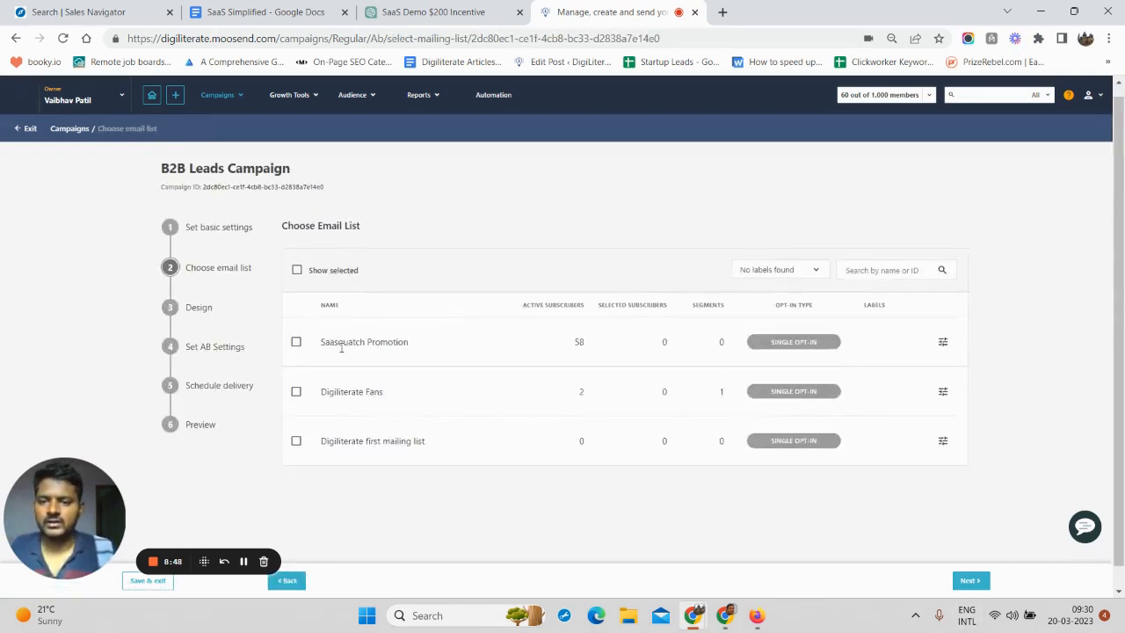
Choose only the Saasquatch Promotion email list for the campaign and continue to the Design page to view its template options
{"action": "left_click", "coordinate": [297, 393]}
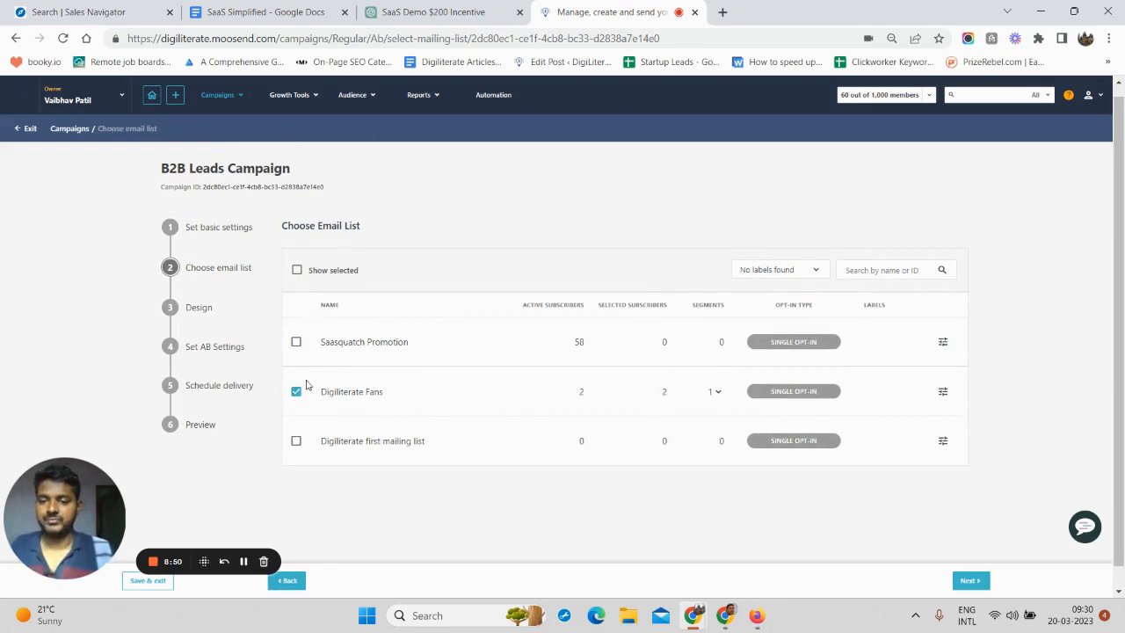
{"action": "left_click", "coordinate": [296, 391]}
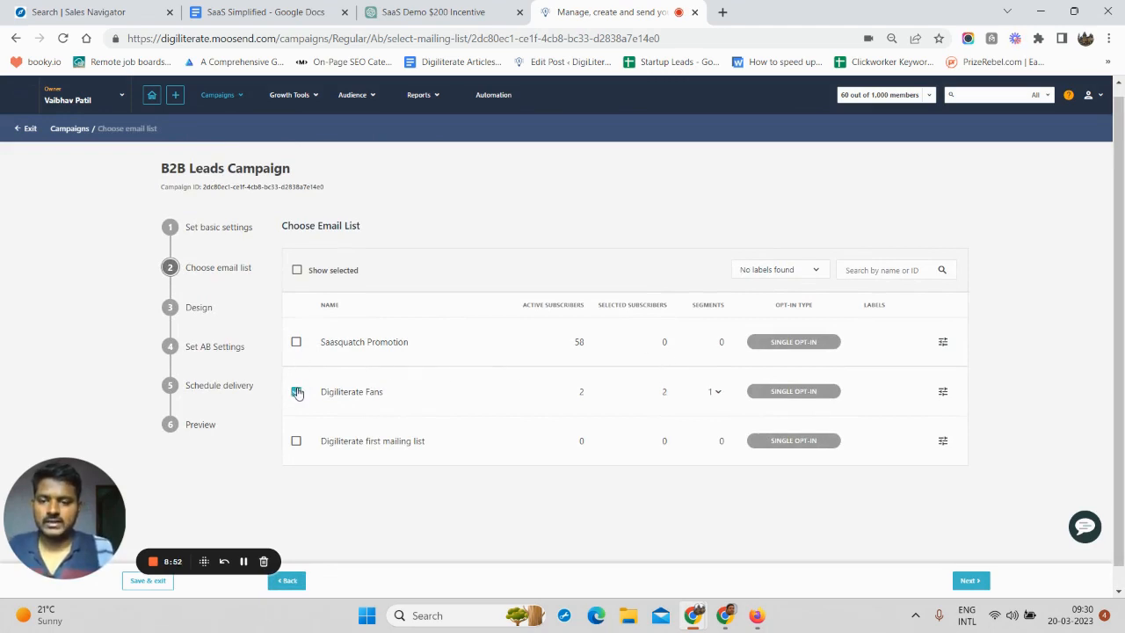
{"action": "left_click", "coordinate": [296, 342]}
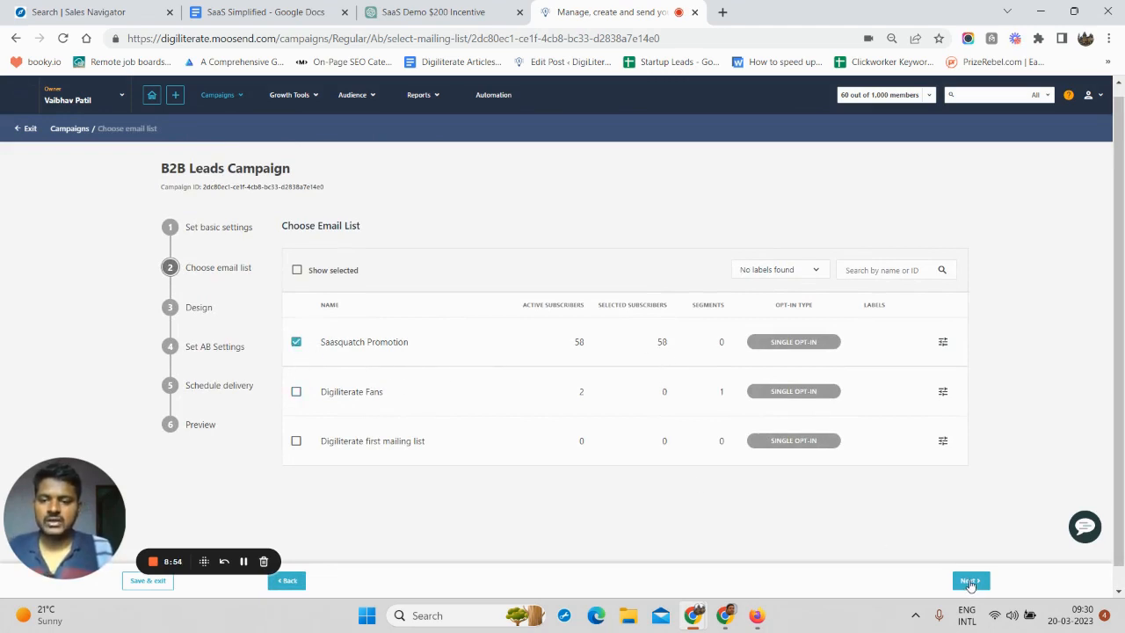
{"action": "left_click", "coordinate": [967, 581]}
{"action": "scroll", "coordinate": [457, 332], "scroll_direction": "down", "scroll_amount": 3}
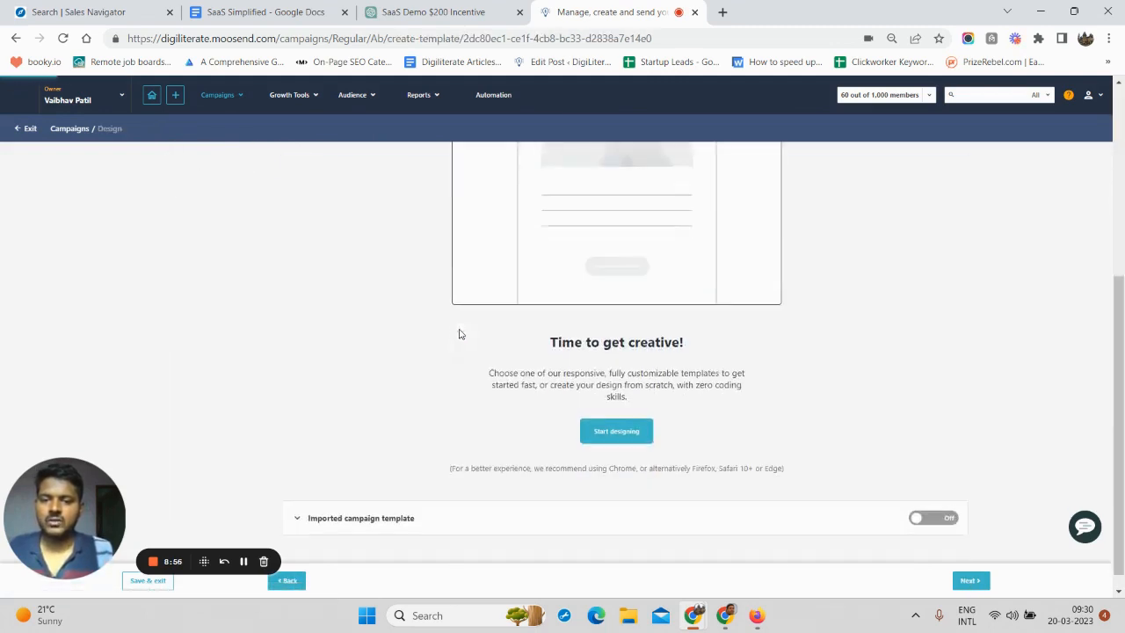
{"action": "scroll", "coordinate": [545, 235], "scroll_direction": "up", "scroll_amount": 3}
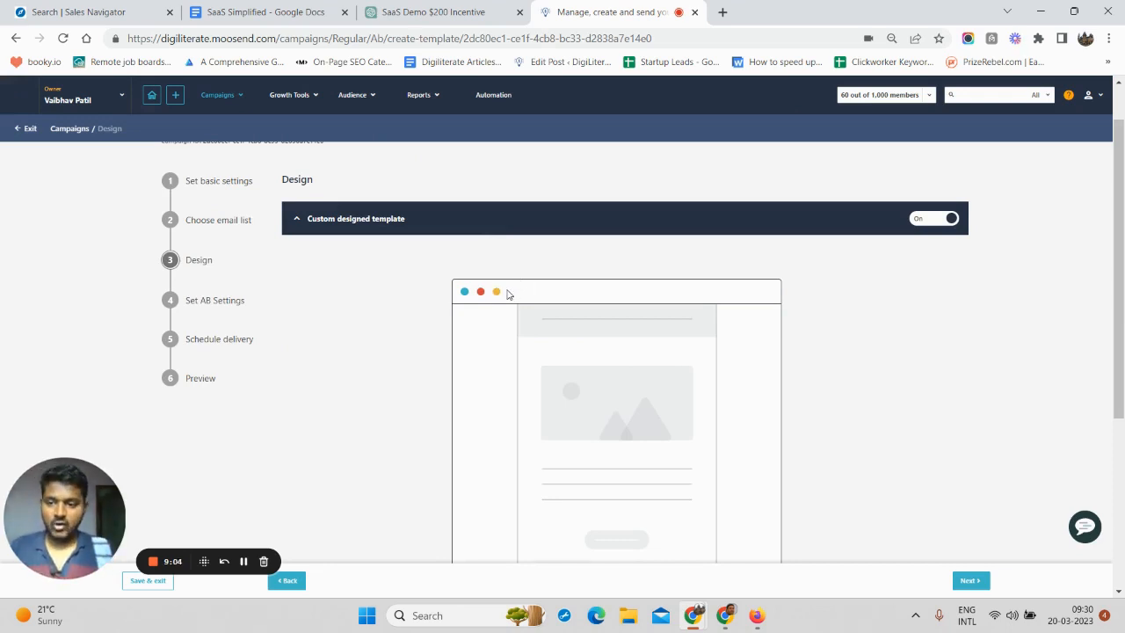
{"action": "scroll", "coordinate": [316, 284], "scroll_direction": "down", "scroll_amount": 3}
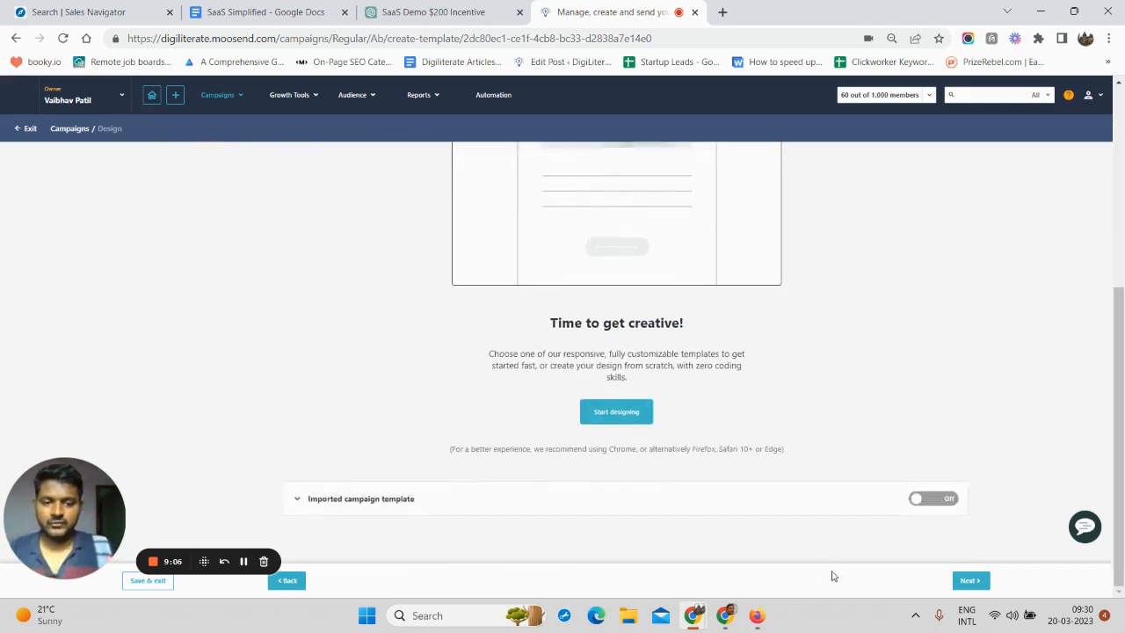
Return to the basic settings, change the A/B test type to Content, and continue to the email list
{"action": "left_click", "coordinate": [286, 580]}
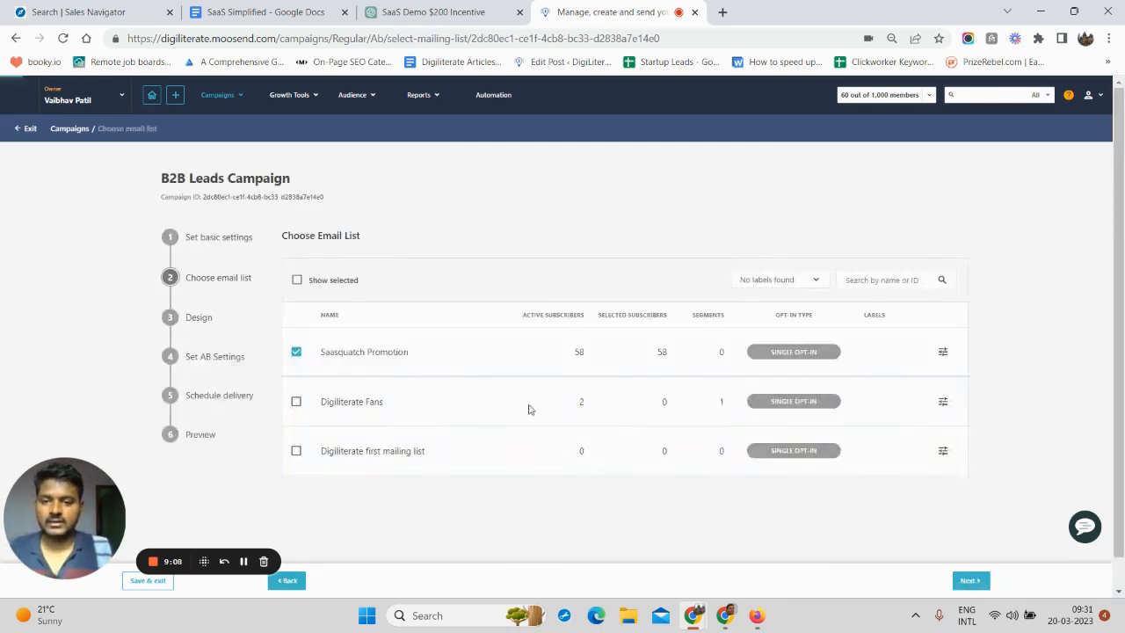
{"action": "left_click", "coordinate": [294, 581]}
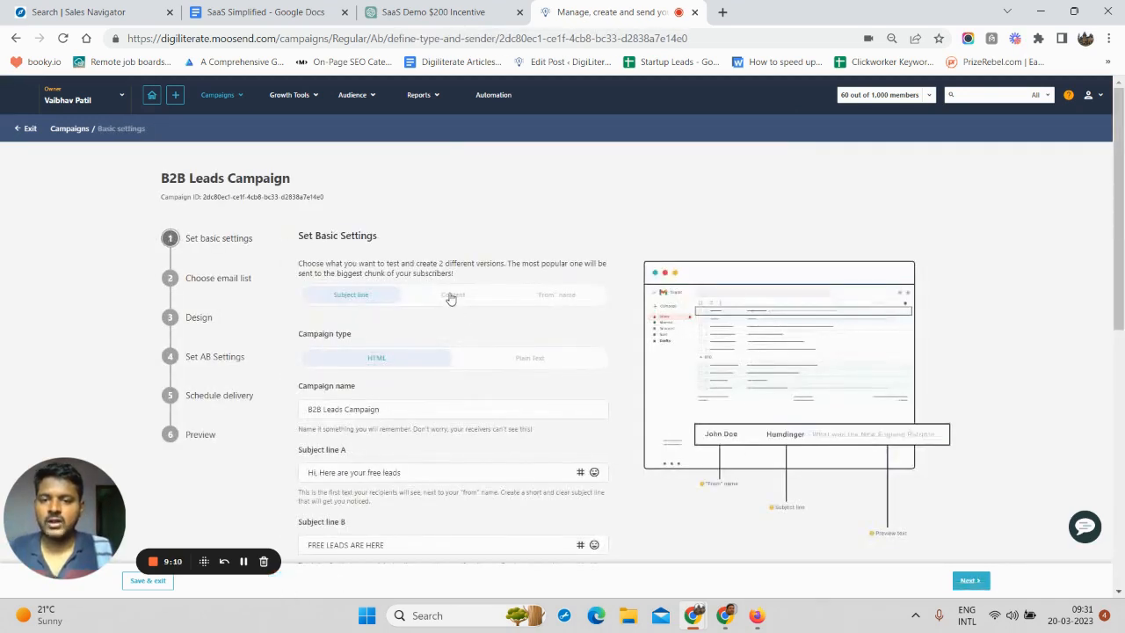
{"action": "scroll", "coordinate": [519, 377], "scroll_direction": "down", "scroll_amount": 10}
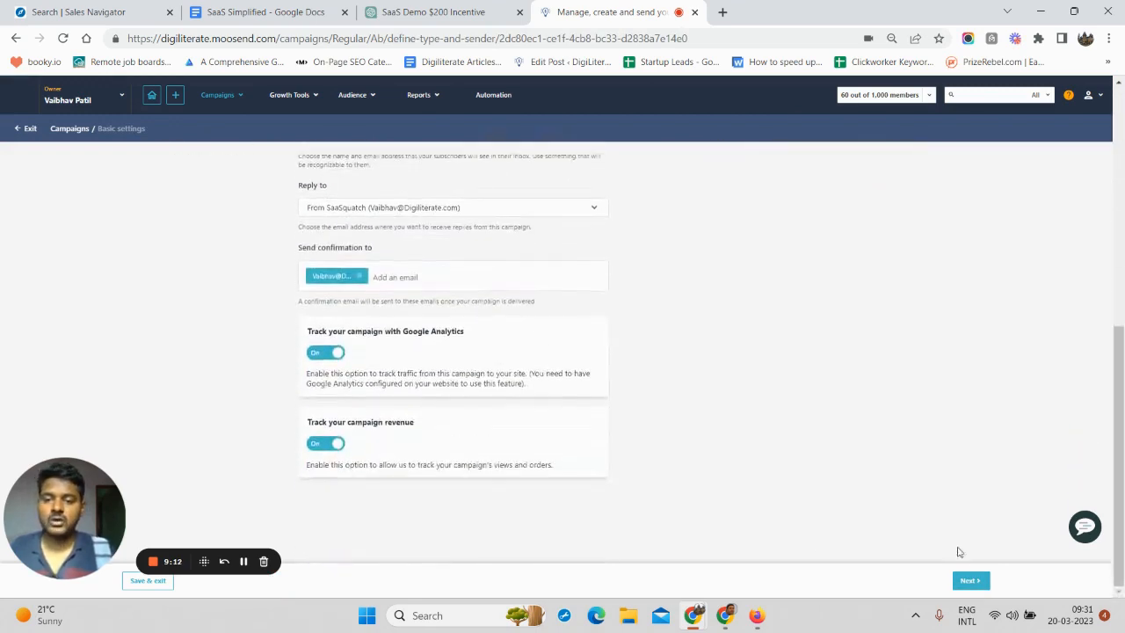
{"action": "left_click", "coordinate": [971, 582]}
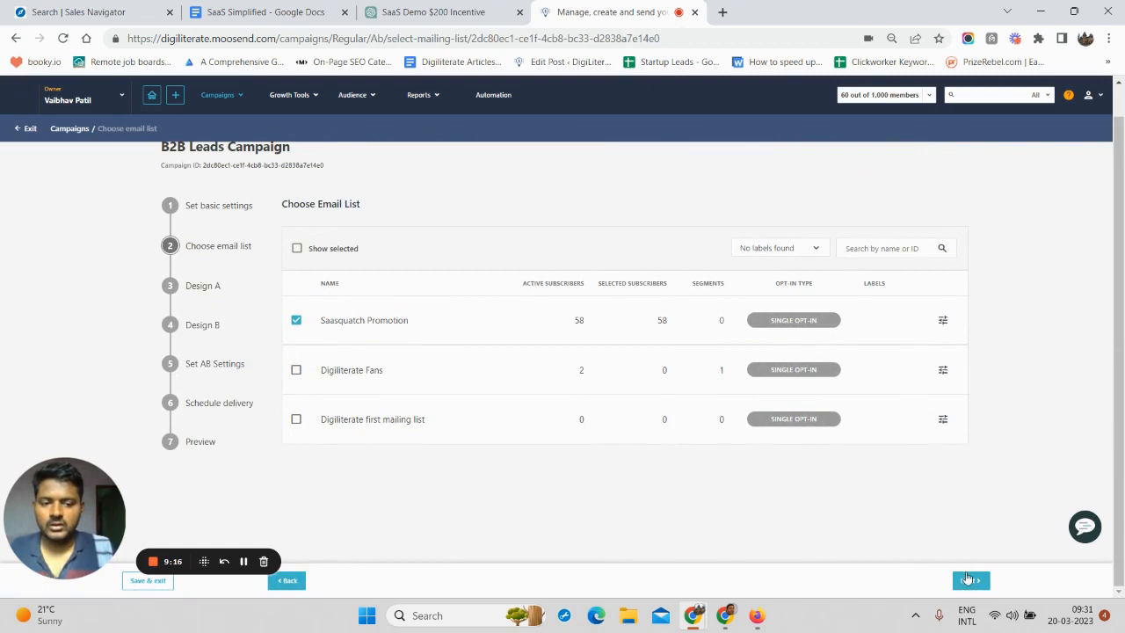
Examine the Design A and Design B pages where each version's email template is created, glancing at the A/B settings in between
{"action": "left_click", "coordinate": [208, 297]}
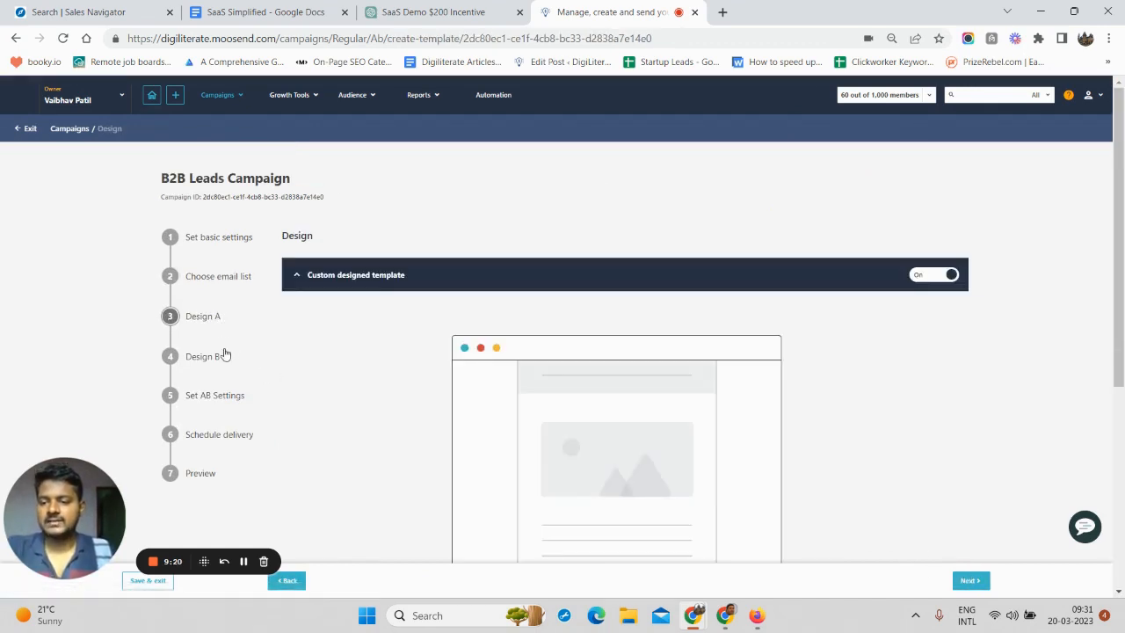
{"action": "scroll", "coordinate": [517, 361], "scroll_direction": "down", "scroll_amount": 2}
{"action": "scroll", "coordinate": [538, 406], "scroll_direction": "down", "scroll_amount": 3}
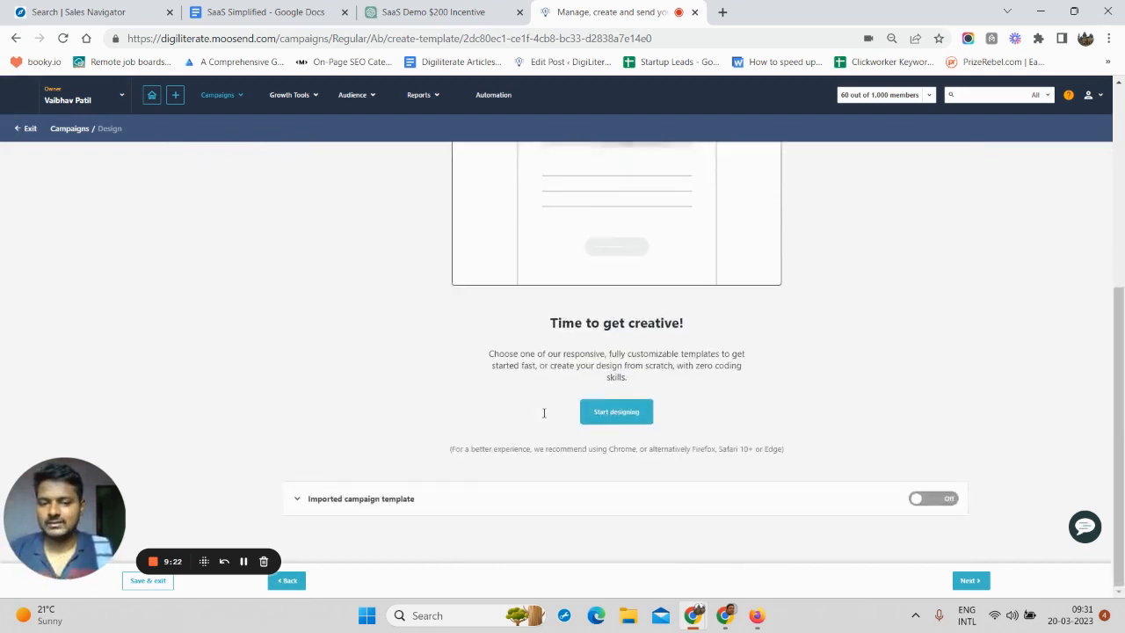
{"action": "scroll", "coordinate": [492, 386], "scroll_direction": "up", "scroll_amount": 5}
{"action": "scroll", "coordinate": [365, 354], "scroll_direction": "down", "scroll_amount": 3}
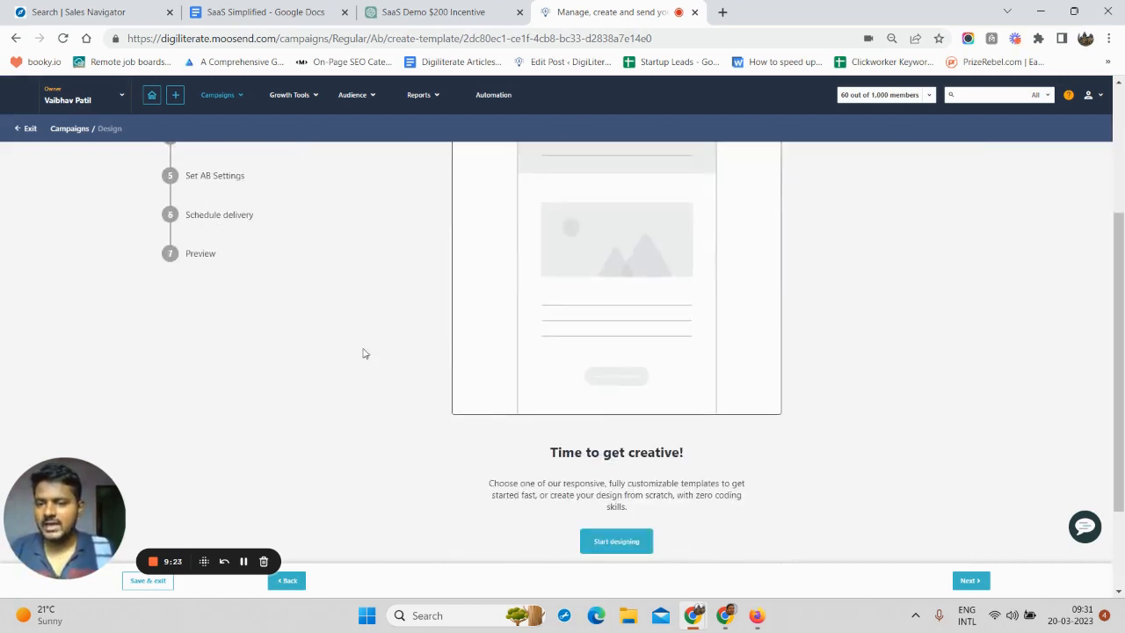
{"action": "left_click", "coordinate": [214, 182]}
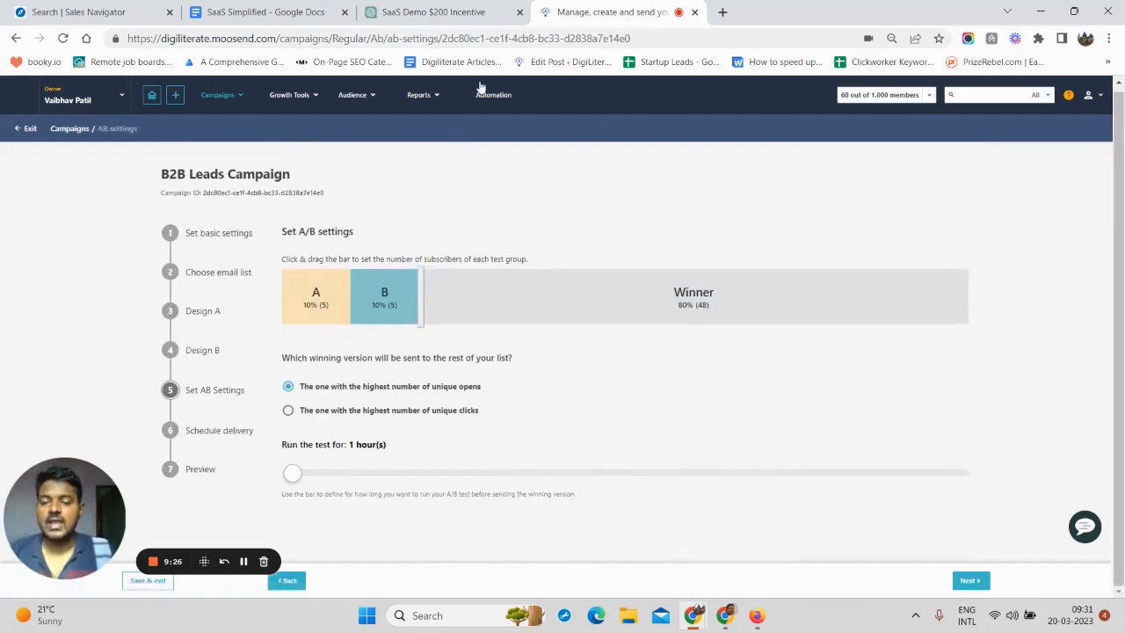
{"action": "left_click", "coordinate": [210, 312]}
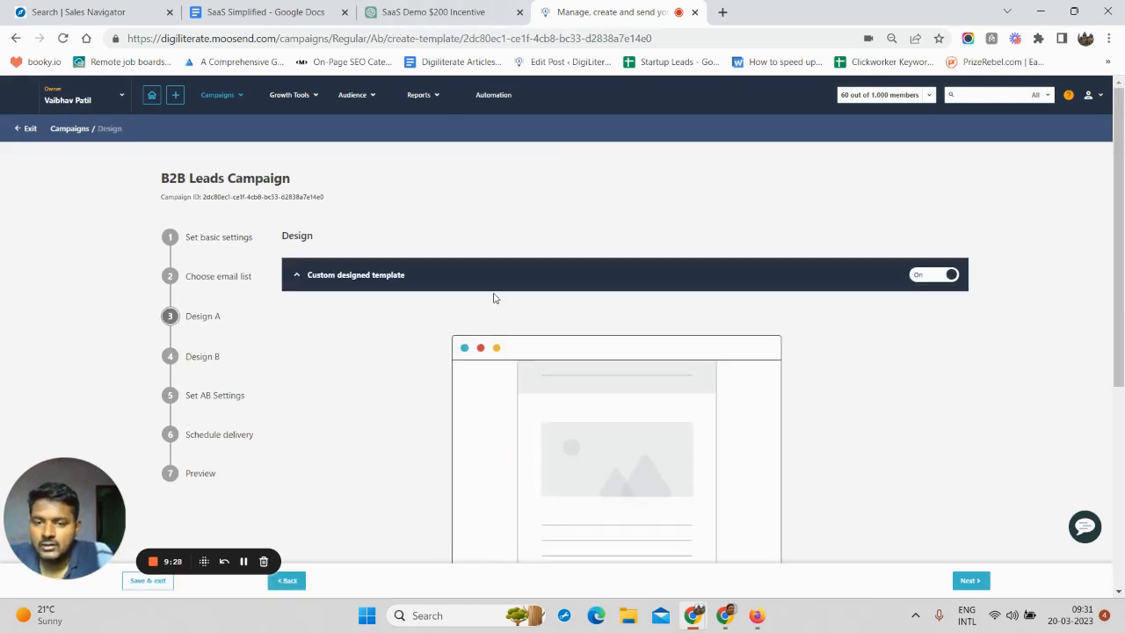
{"action": "scroll", "coordinate": [493, 298], "scroll_direction": "down", "scroll_amount": 4}
{"action": "scroll", "coordinate": [244, 259], "scroll_direction": "up", "scroll_amount": 3}
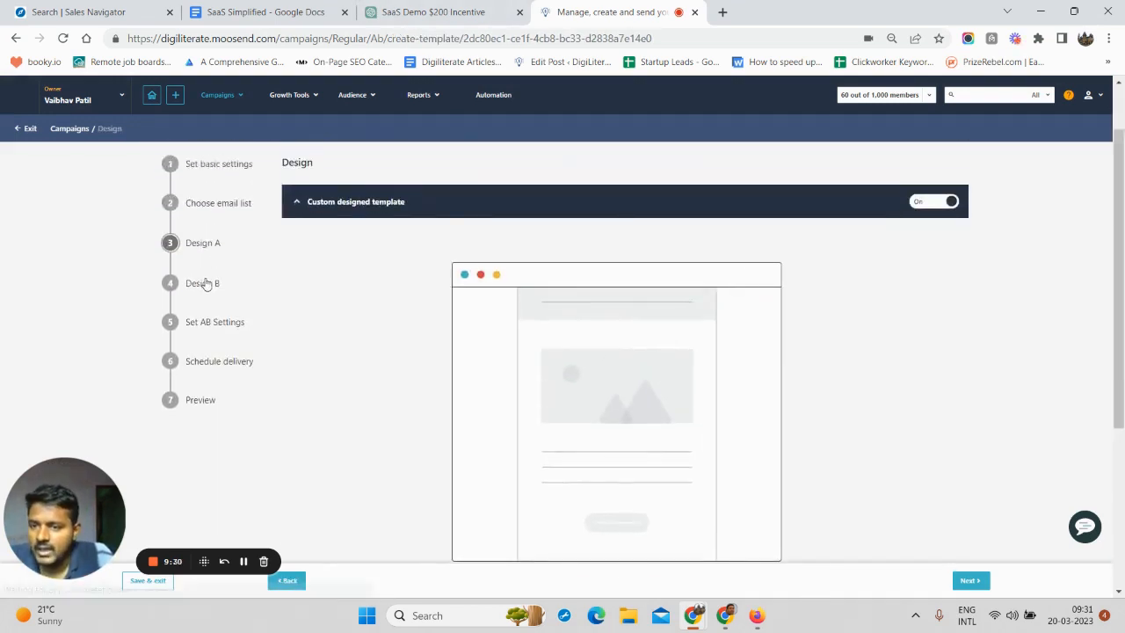
{"action": "left_click", "coordinate": [204, 283]}
{"action": "scroll", "coordinate": [331, 306], "scroll_direction": "down", "scroll_amount": 3}
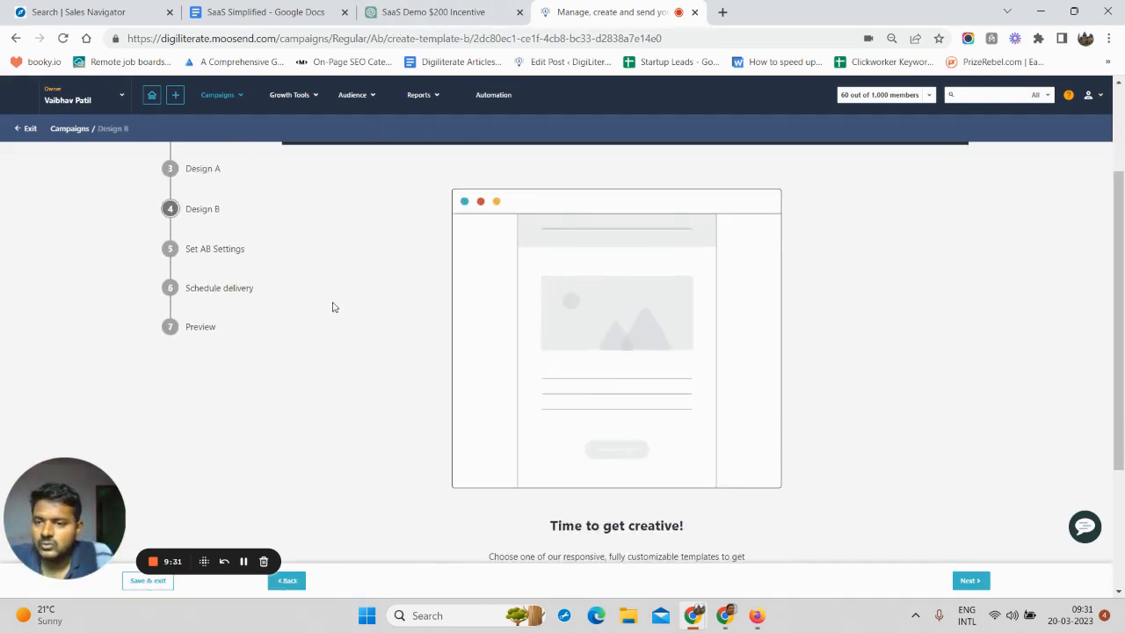
In the A/B settings, set test groups A and B to 17% of the subscribers each
{"action": "left_click", "coordinate": [216, 250]}
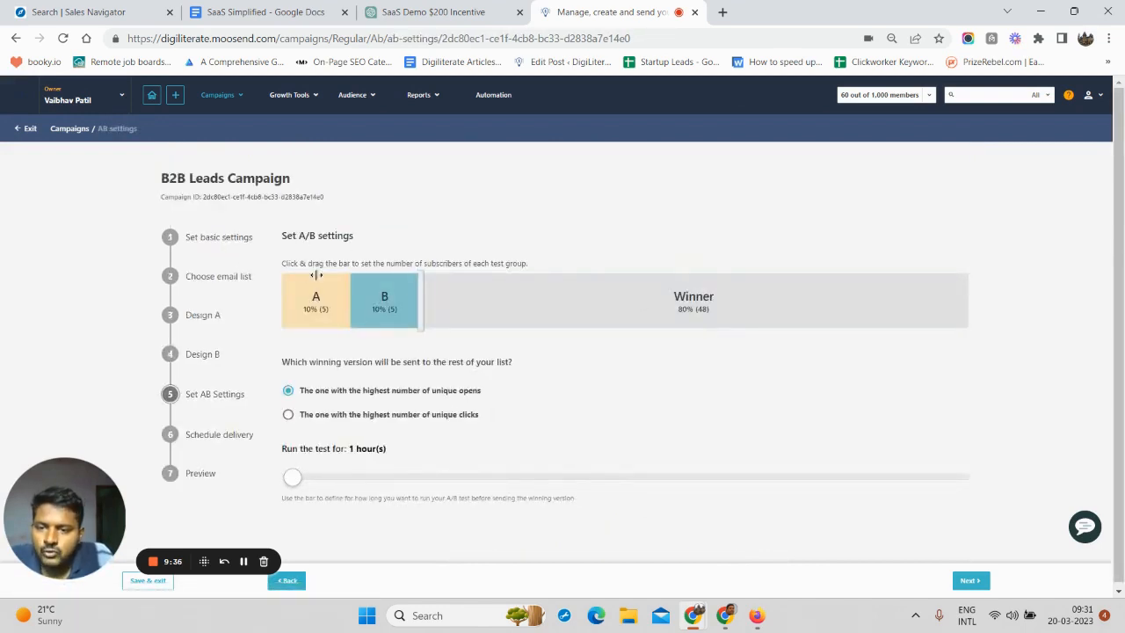
{"action": "left_click_drag", "start_coordinate": [397, 302], "coordinate": [606, 302]}
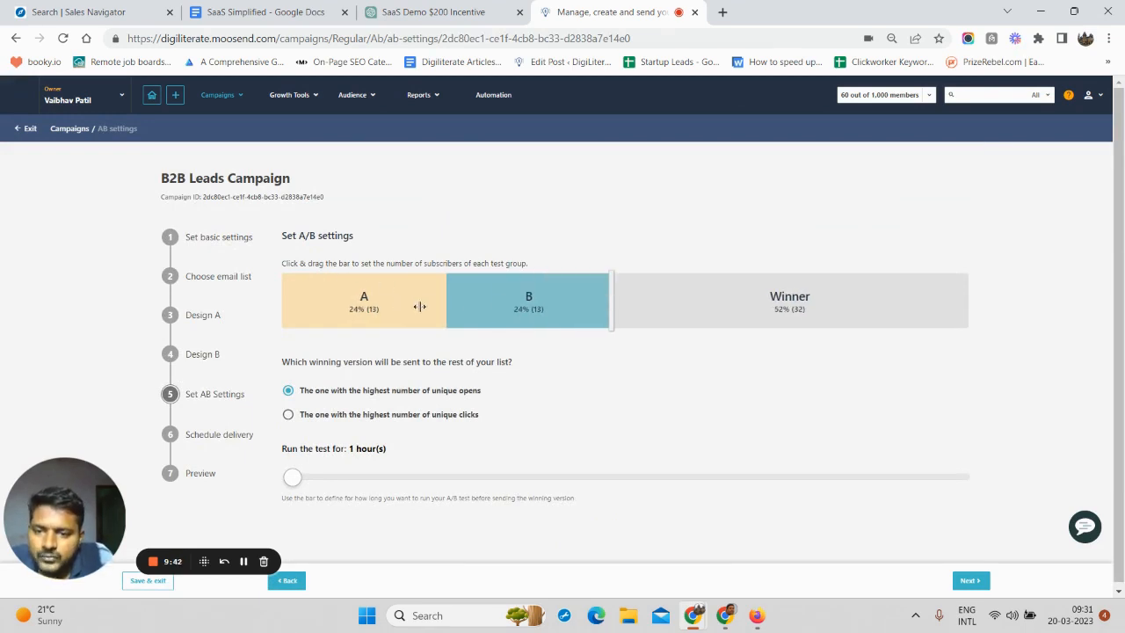
{"action": "left_click_drag", "start_coordinate": [420, 306], "coordinate": [515, 308]}
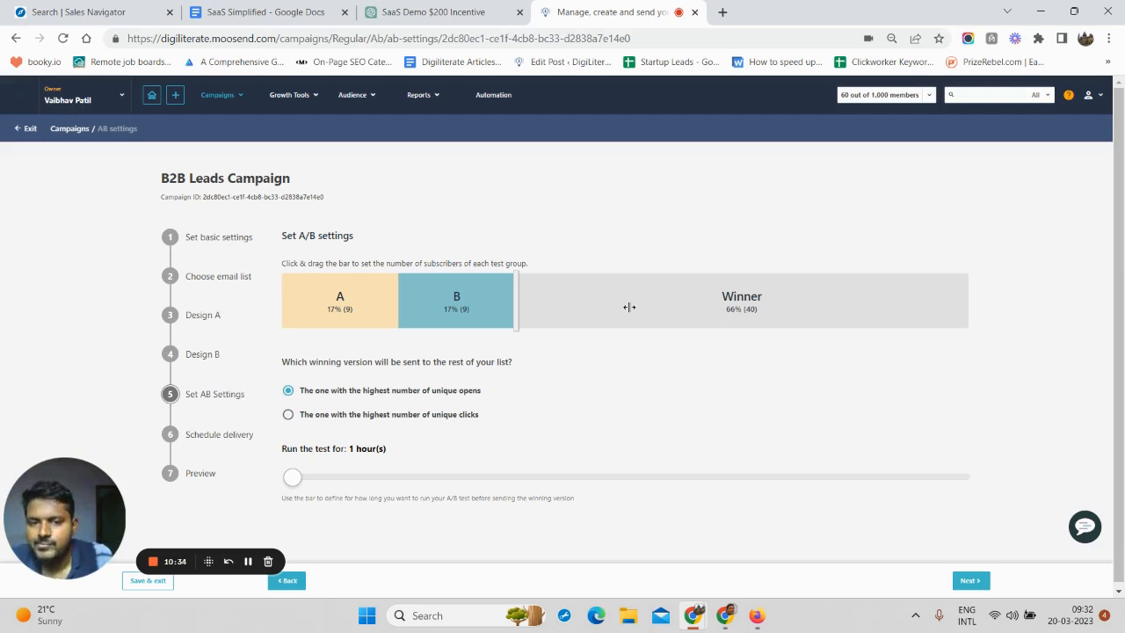
Set the A/B test to run for 2 hours and continue to the delivery schedule
{"action": "scroll", "coordinate": [598, 332], "scroll_direction": "down", "scroll_amount": 1}
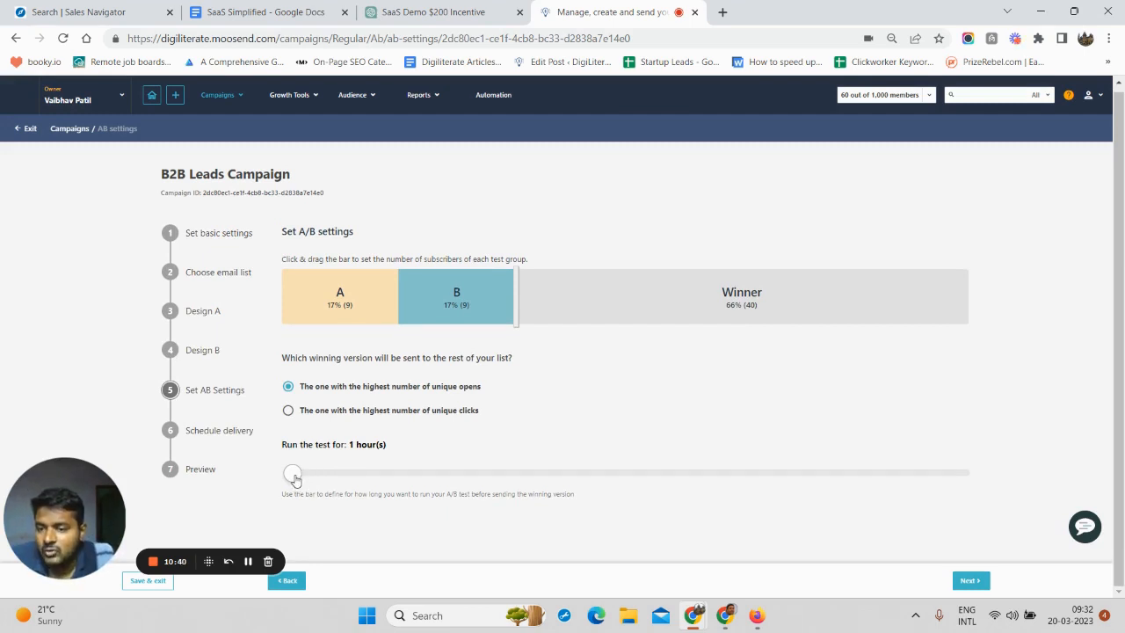
{"action": "mouse_move", "coordinate": [295, 476]}
{"action": "left_mouse_down"}
{"action": "mouse_move", "coordinate": [493, 472]}
{"action": "mouse_move", "coordinate": [312, 476]}
{"action": "left_mouse_up"}
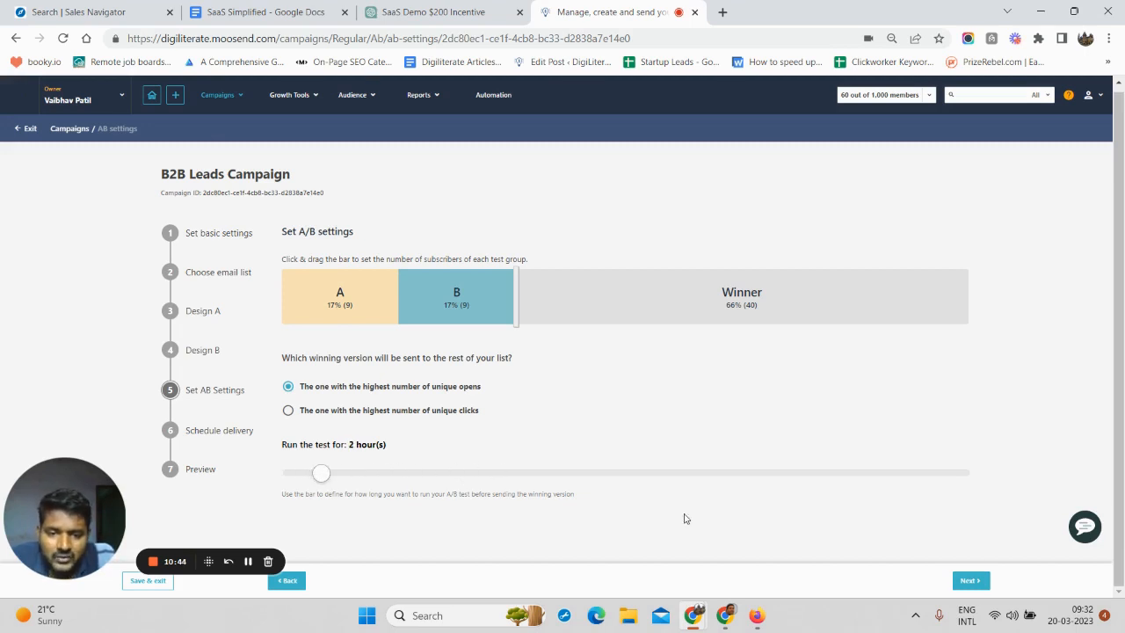
{"action": "left_click", "coordinate": [971, 581]}
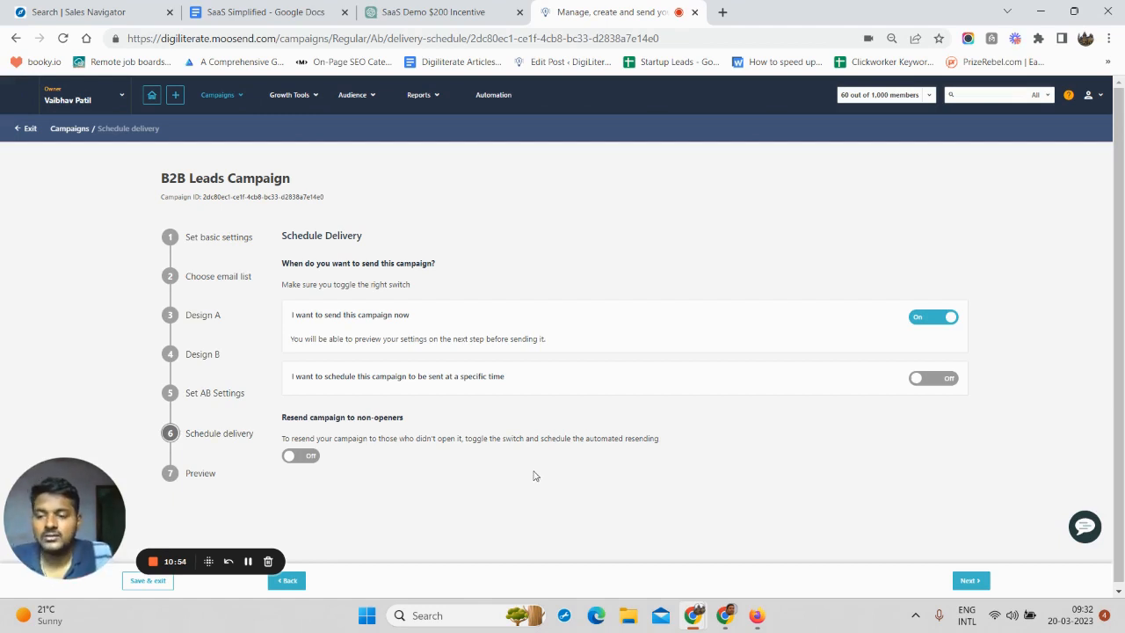
Open the new campaign chooser and view the A/B testing, Repeatable and RSS campaign types
{"action": "left_click", "coordinate": [249, 561]}
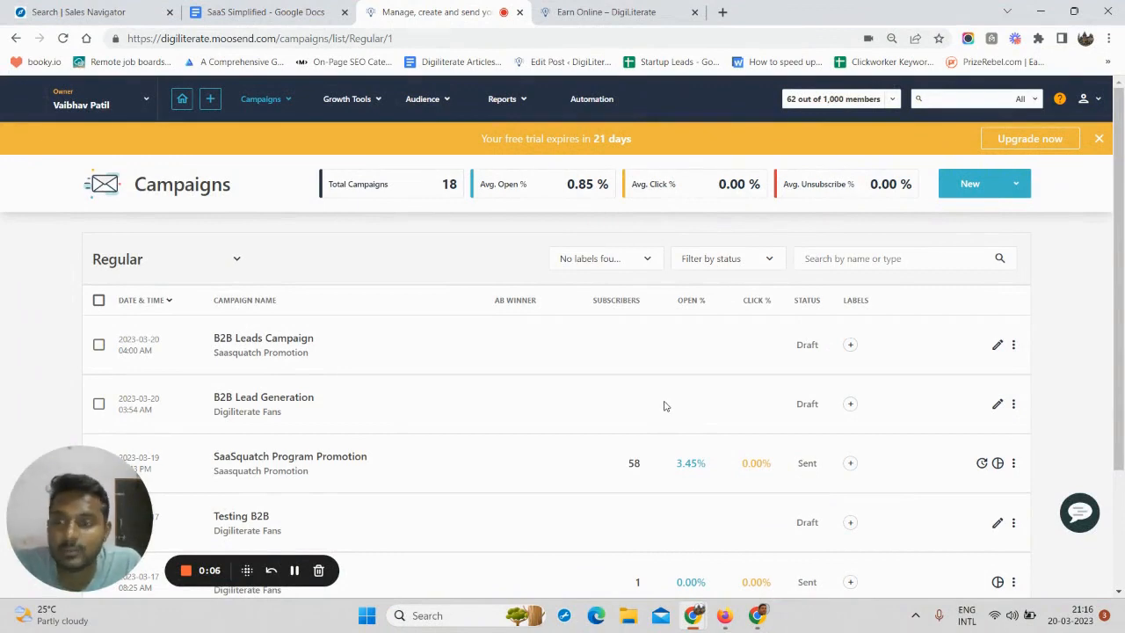
{"action": "left_click", "coordinate": [965, 187]}
{"action": "left_click", "coordinate": [965, 186]}
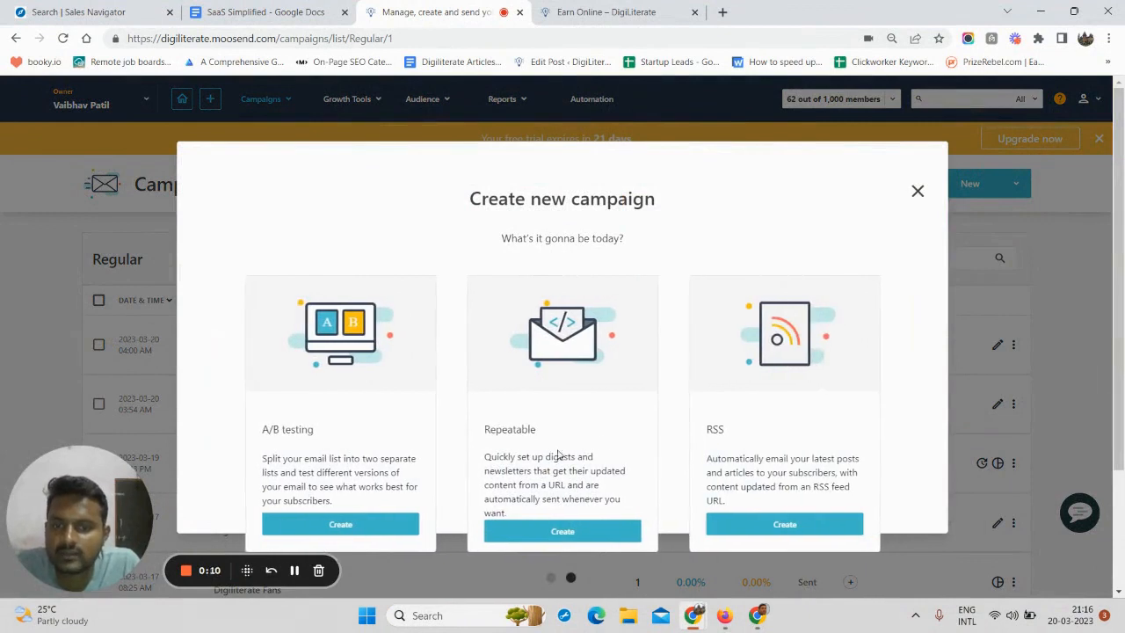
{"action": "left_click_drag", "start_coordinate": [712, 446], "coordinate": [640, 404]}
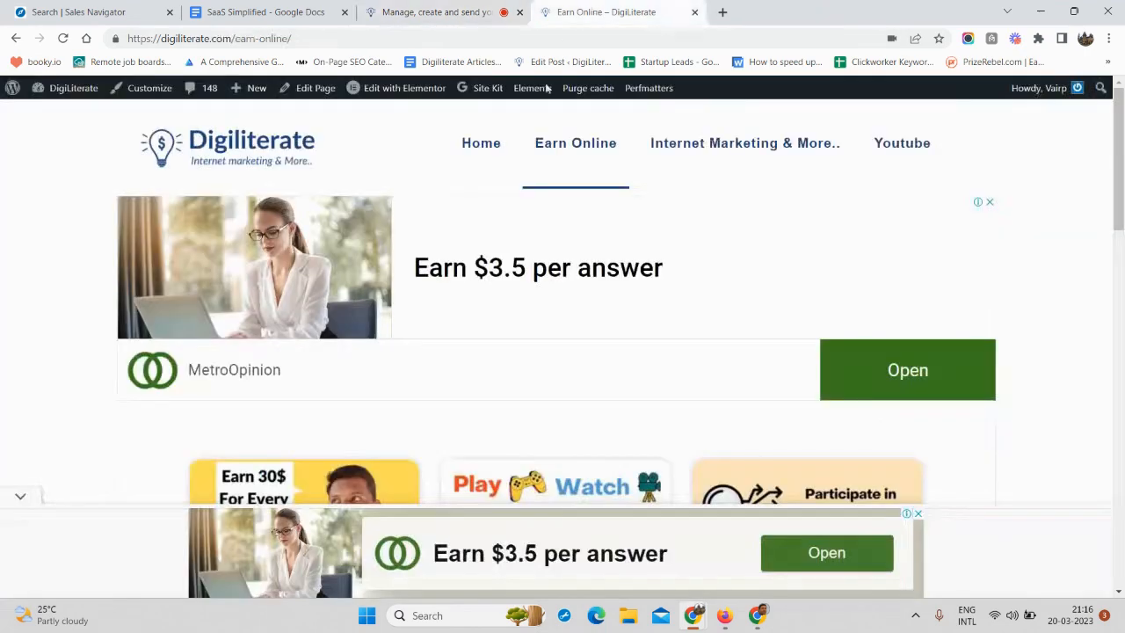
Browse the article cards on the DigiLiterate Earn Online page, and return to the Moosend campaign chooser
{"action": "left_click", "coordinate": [615, 12]}
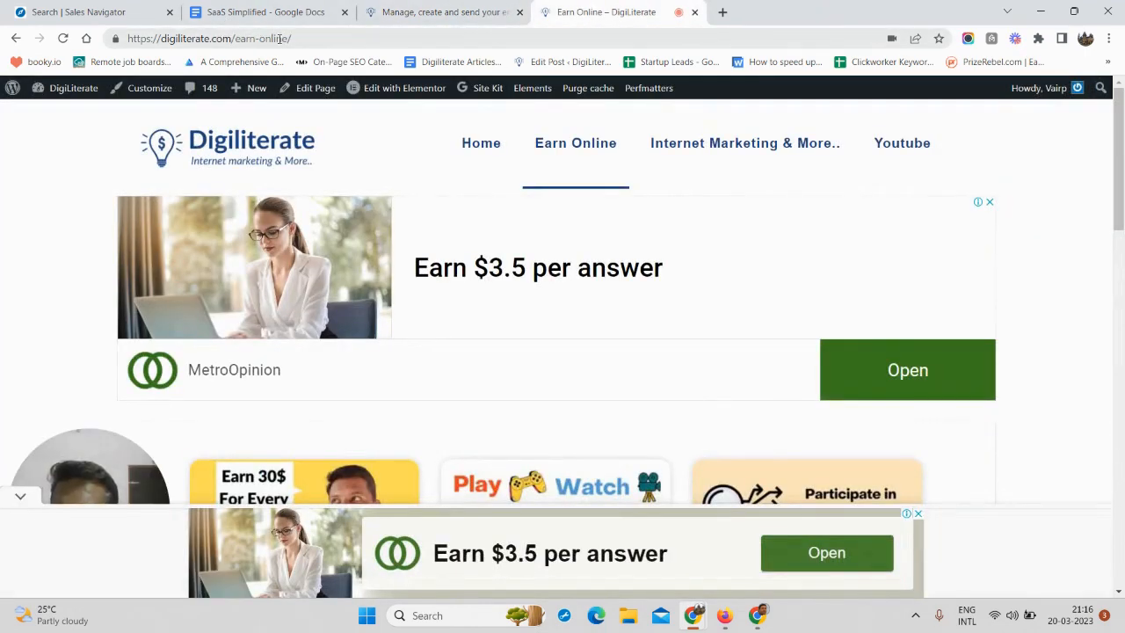
{"action": "scroll", "coordinate": [384, 191], "scroll_direction": "down", "scroll_amount": 4}
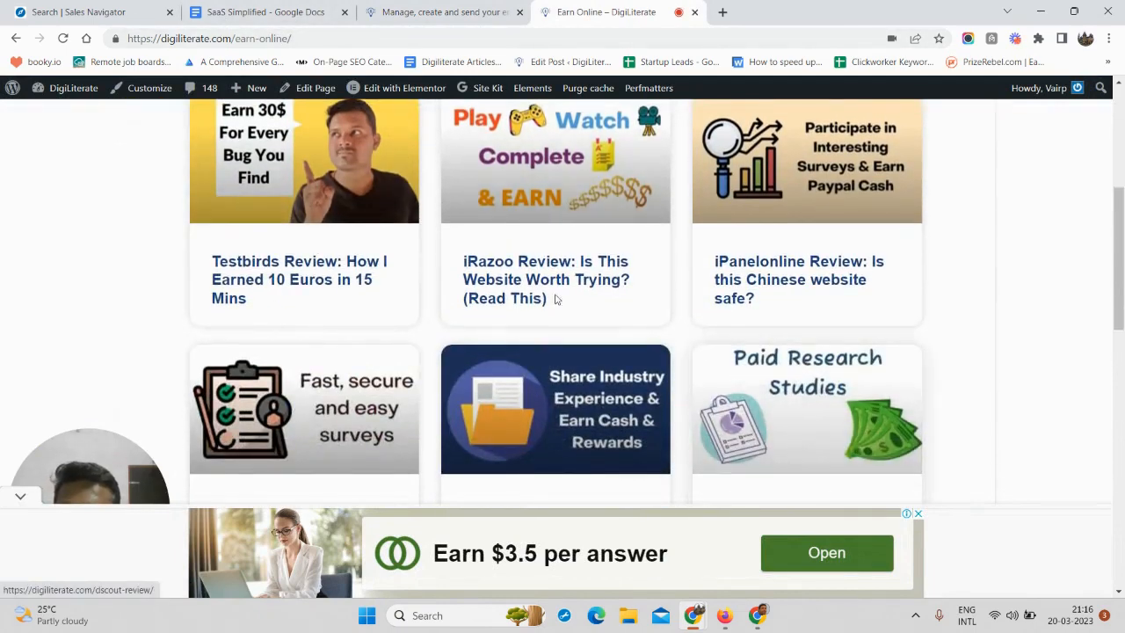
{"action": "scroll", "coordinate": [384, 335], "scroll_direction": "down", "scroll_amount": 1}
{"action": "scroll", "coordinate": [384, 335], "scroll_direction": "down", "scroll_amount": 2}
{"action": "scroll", "coordinate": [402, 251], "scroll_direction": "up", "scroll_amount": 4}
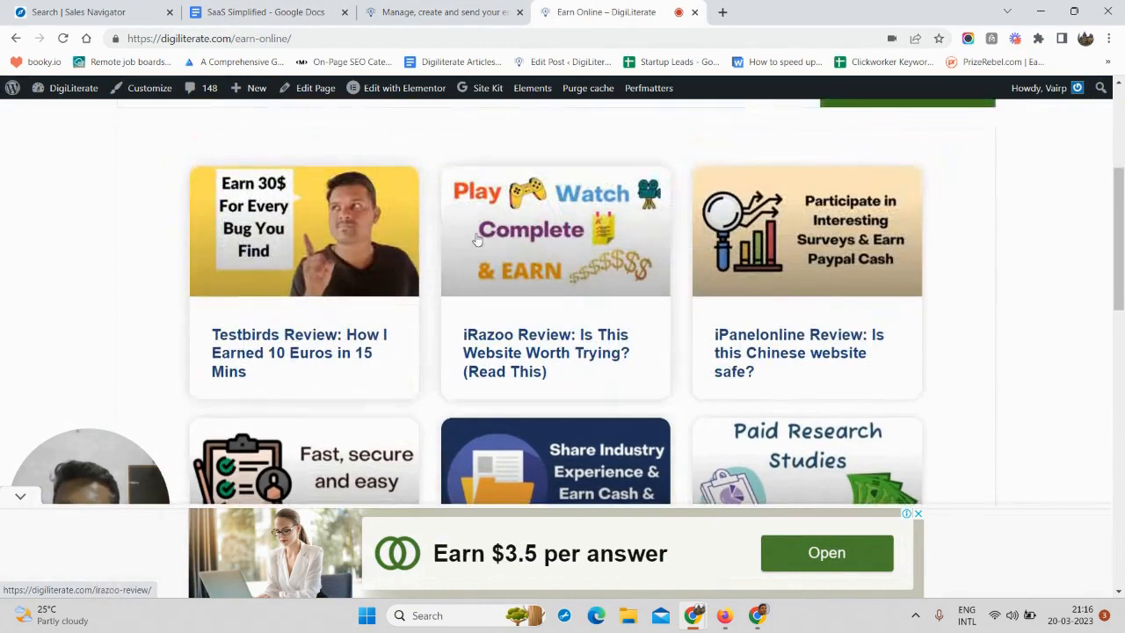
{"action": "scroll", "coordinate": [360, 295], "scroll_direction": "up", "scroll_amount": 1}
{"action": "scroll", "coordinate": [403, 317], "scroll_direction": "down", "scroll_amount": 1}
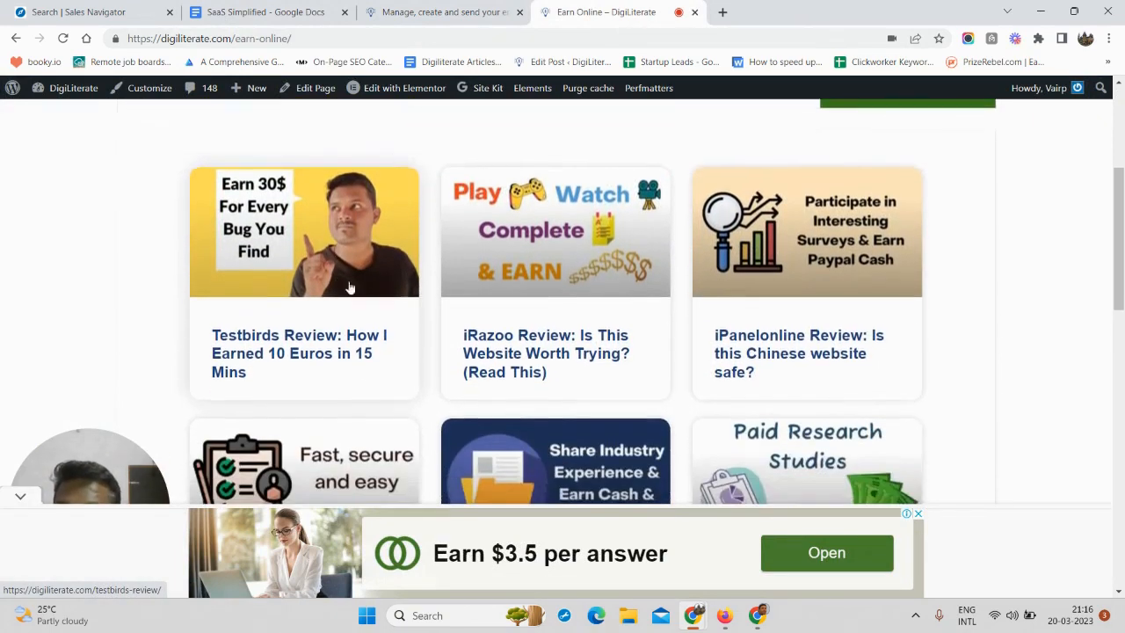
{"action": "scroll", "coordinate": [484, 228], "scroll_direction": "down", "scroll_amount": 2}
{"action": "scroll", "coordinate": [472, 236], "scroll_direction": "up", "scroll_amount": 3}
{"action": "left_click", "coordinate": [444, 8]}
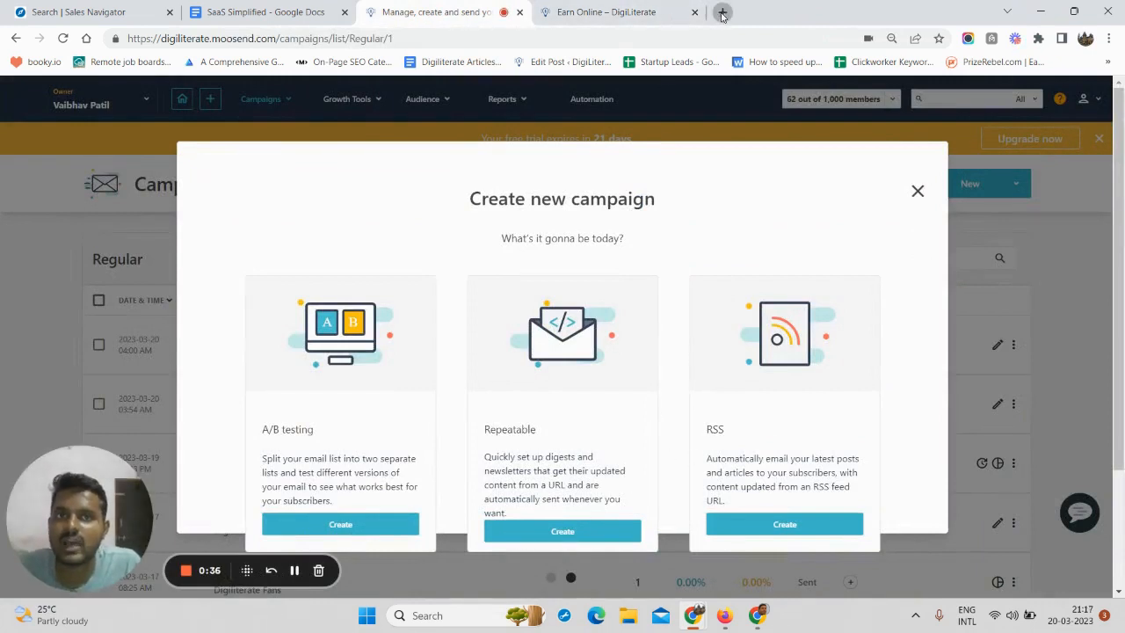
Open digiliterate.com/feed in a new browser tab
{"action": "left_click", "coordinate": [721, 12]}
{"action": "type", "text": "digiliterate.com"}
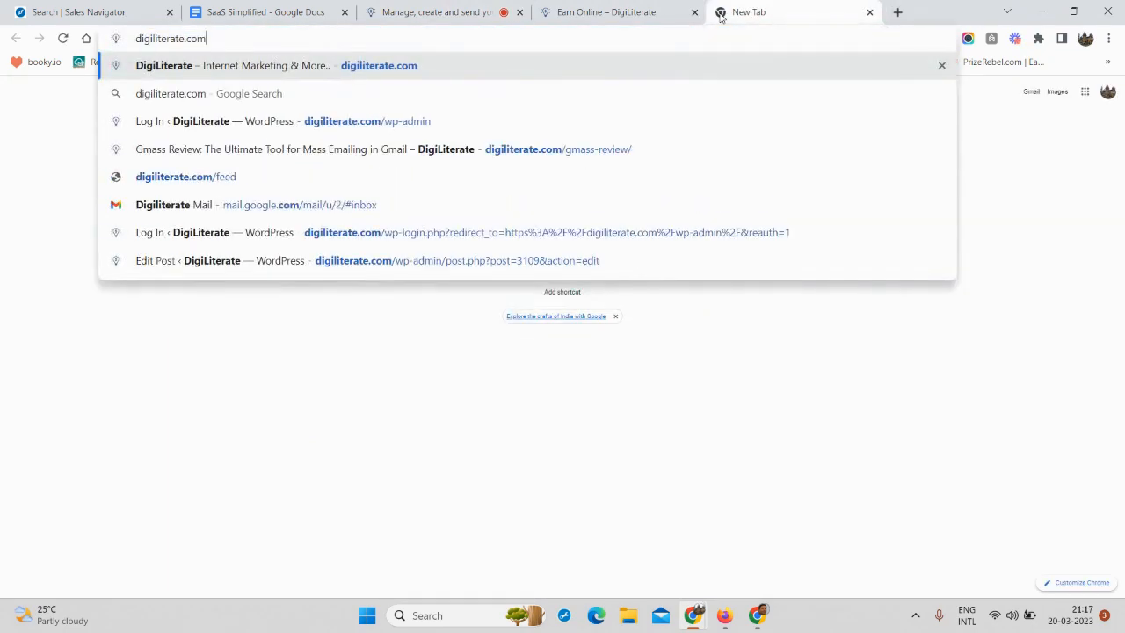
{"action": "type", "text": "/feed"}
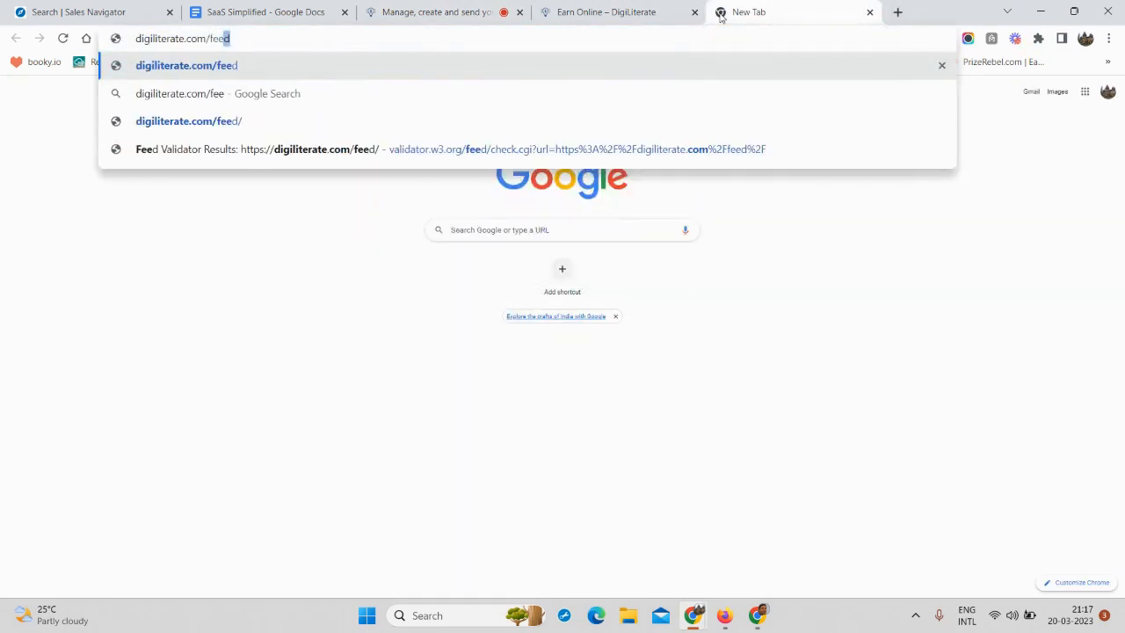
{"action": "key", "text": "Return"}
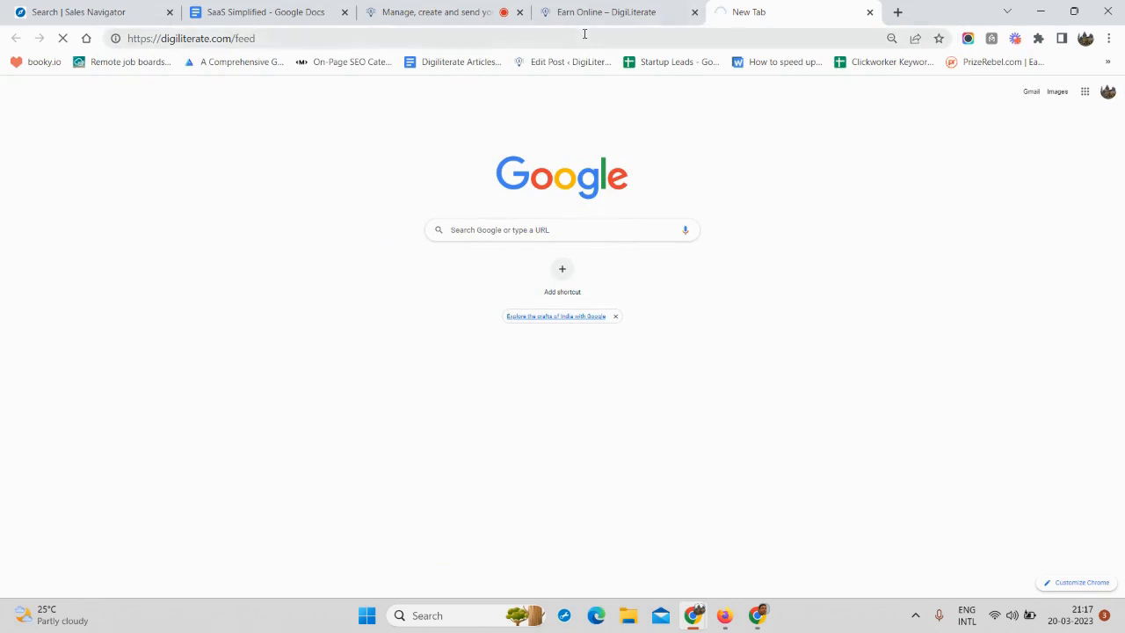
Examine the feed's item entries, highlighting the first post's title and link details, and return to the Moosend campaign chooser
{"action": "left_click", "coordinate": [585, 35]}
{"action": "scroll", "coordinate": [188, 213], "scroll_direction": "down", "scroll_amount": 14}
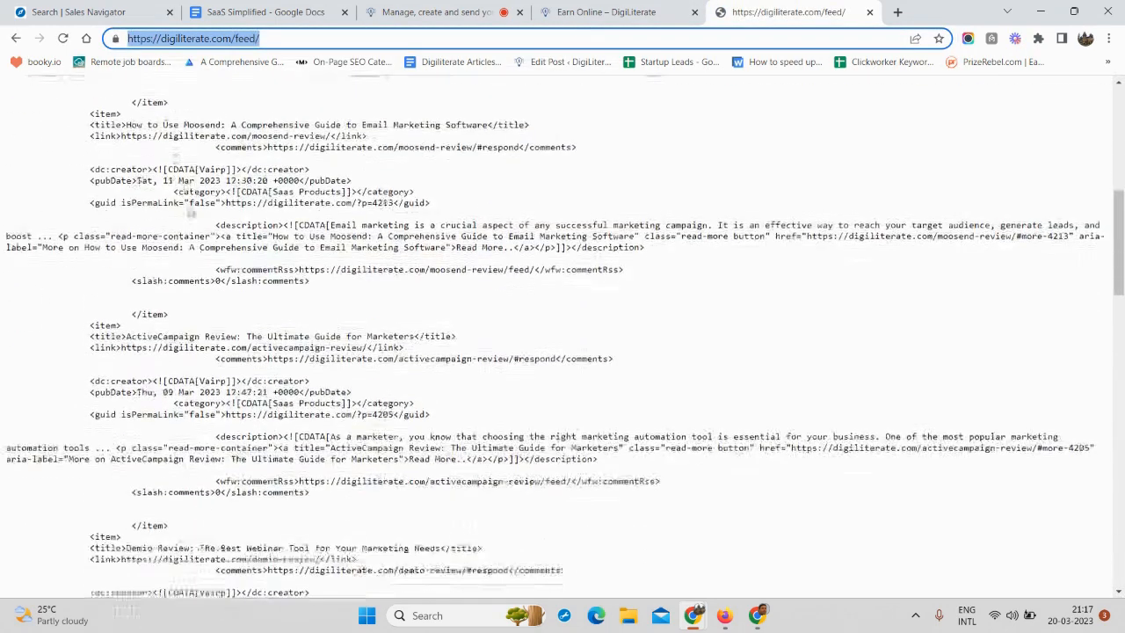
{"action": "scroll", "coordinate": [202, 235], "scroll_direction": "up", "scroll_amount": 12}
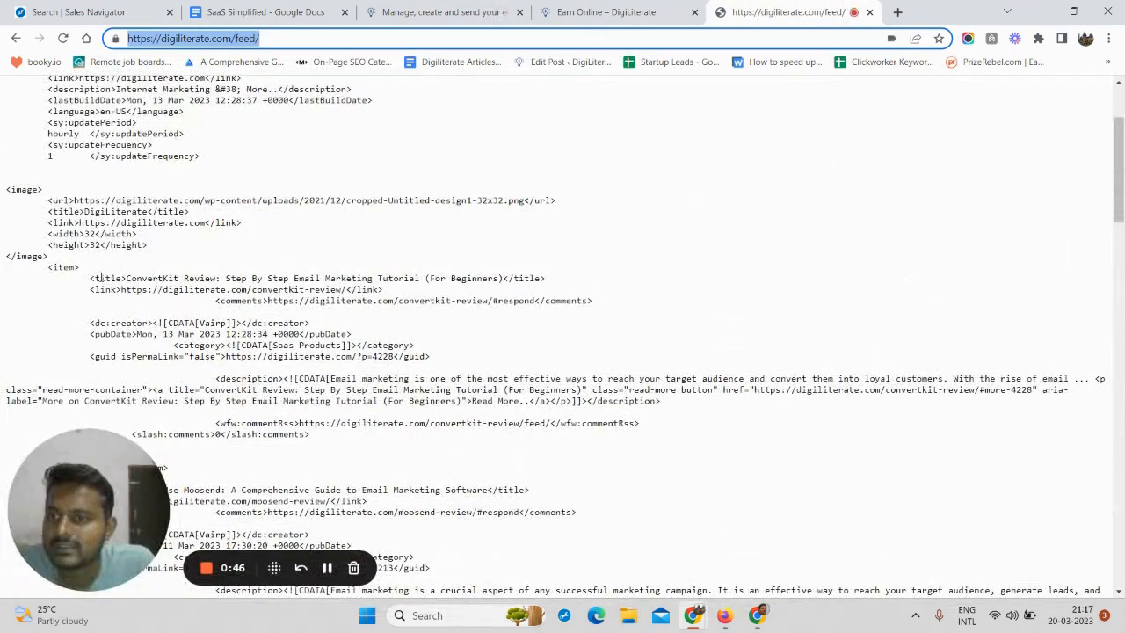
{"action": "left_click_drag", "start_coordinate": [121, 279], "coordinate": [169, 278]}
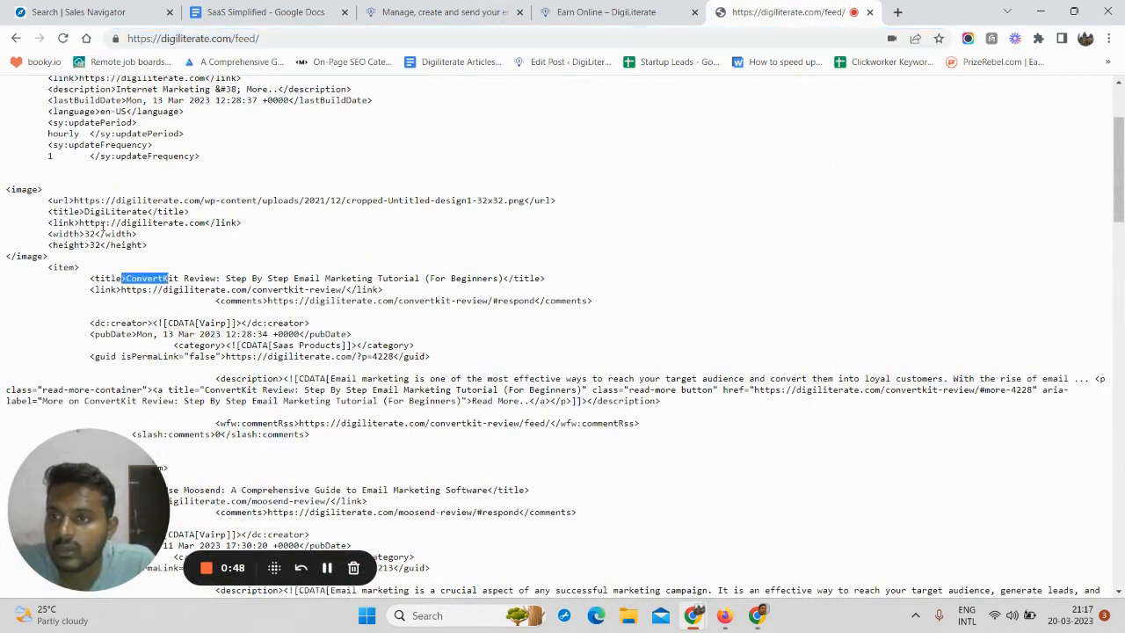
{"action": "left_click_drag", "start_coordinate": [103, 226], "coordinate": [245, 323]}
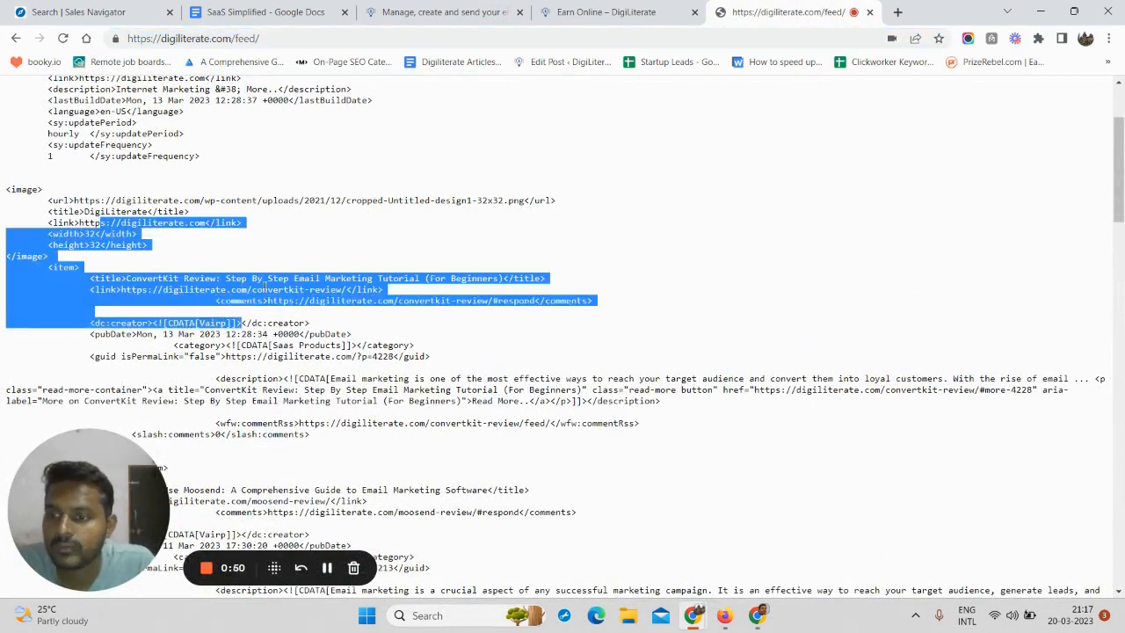
{"action": "key", "text": "ctrl+shift+Tab"}
{"action": "key", "text": "ctrl+shift+Tab"}
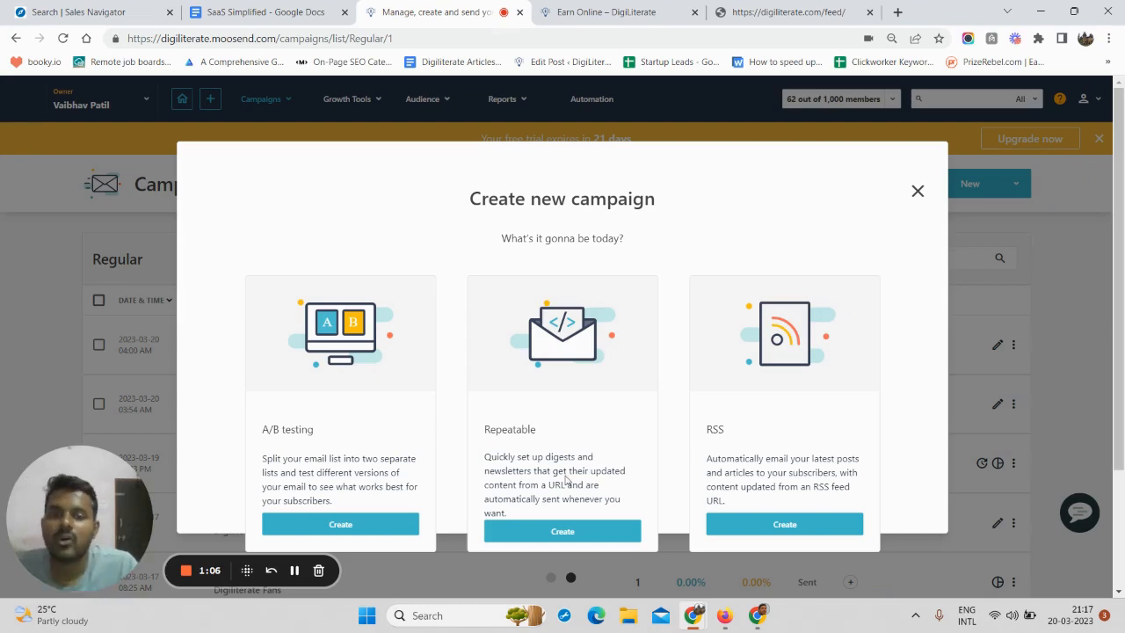
Start a Repeatable campaign and review its basic settings down to the Content URL field
{"action": "left_click", "coordinate": [553, 531]}
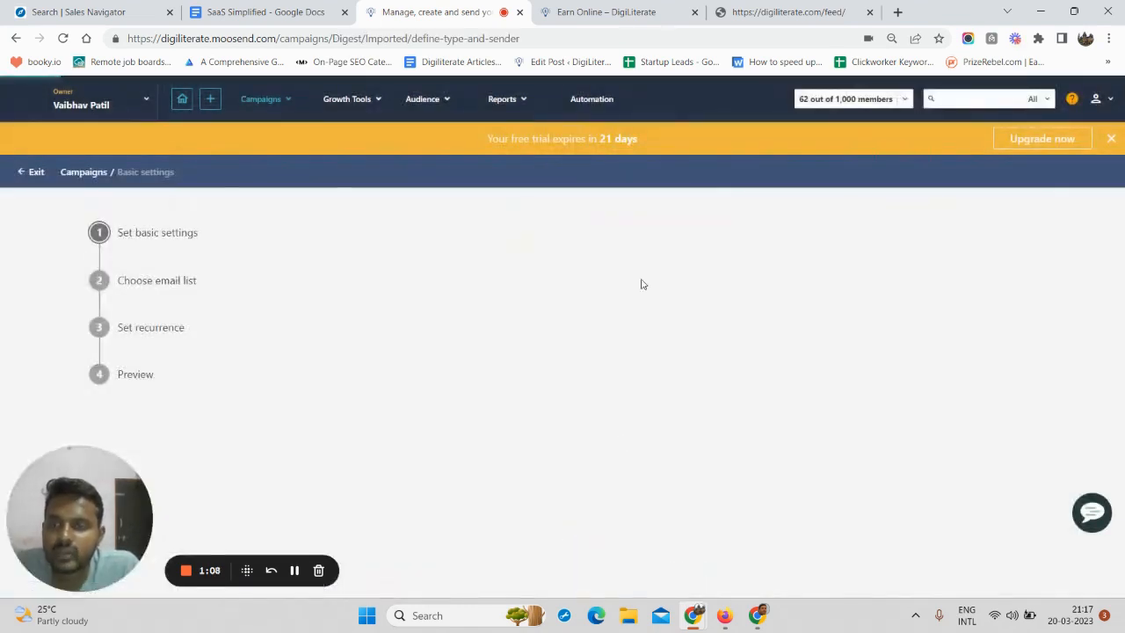
{"action": "scroll", "coordinate": [436, 318], "scroll_direction": "down", "scroll_amount": 3}
{"action": "scroll", "coordinate": [434, 321], "scroll_direction": "up", "scroll_amount": 3}
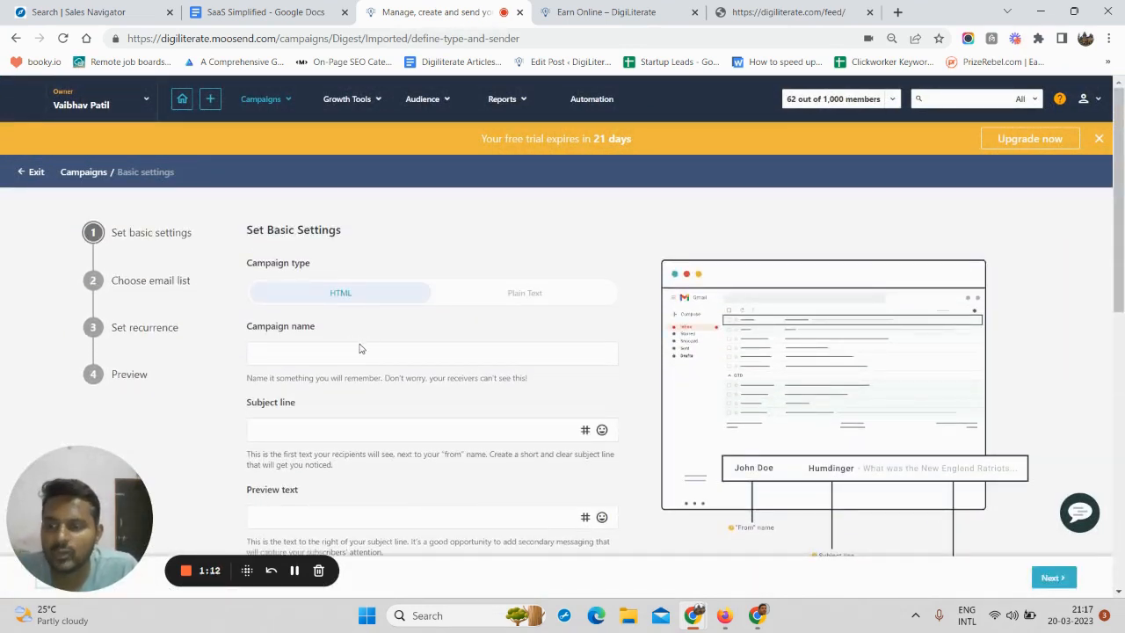
{"action": "scroll", "coordinate": [422, 384], "scroll_direction": "down", "scroll_amount": 2}
{"action": "scroll", "coordinate": [417, 387], "scroll_direction": "down", "scroll_amount": 3}
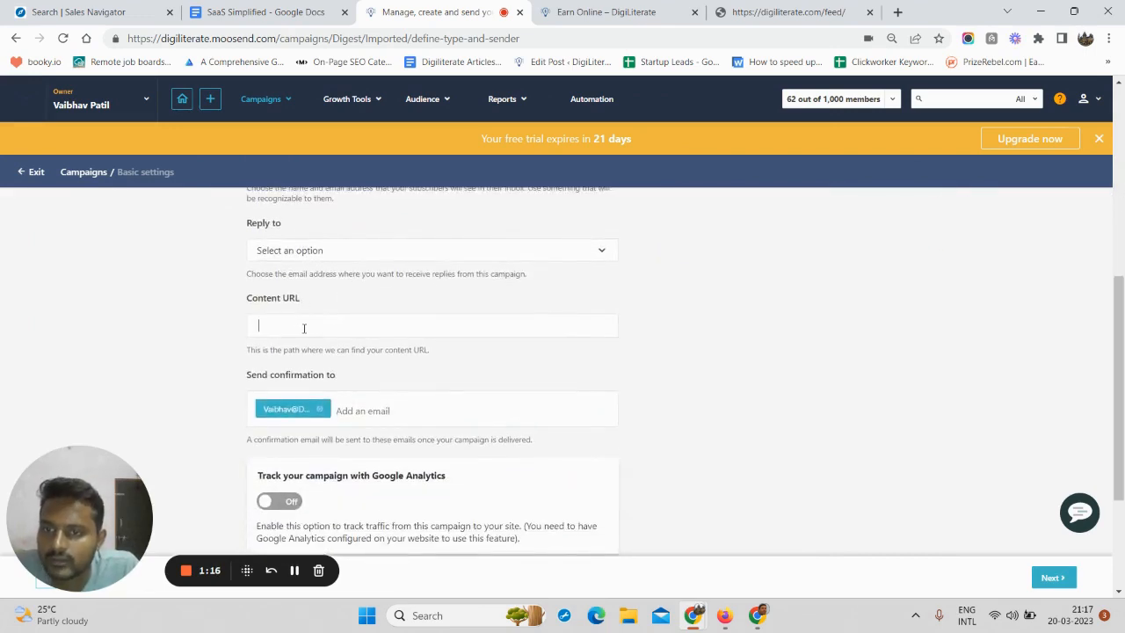
Highlight the Earn Online page's web address as a content URL example, and return to the start of the repeatable campaign's basic settings
{"action": "left_click", "coordinate": [587, 12]}
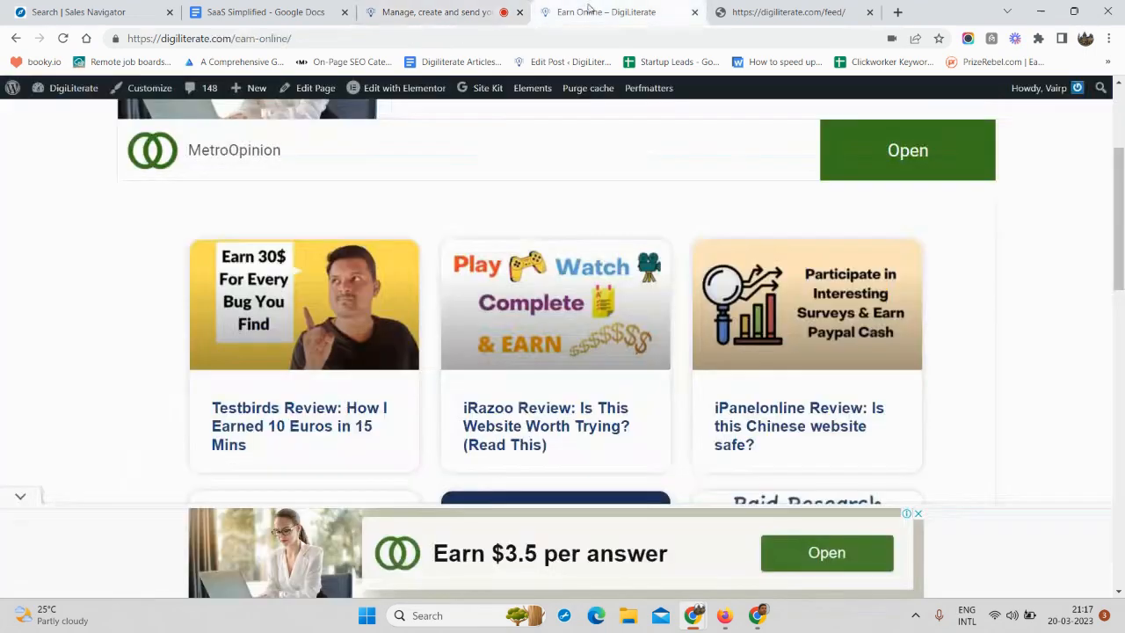
{"action": "left_click", "coordinate": [406, 39]}
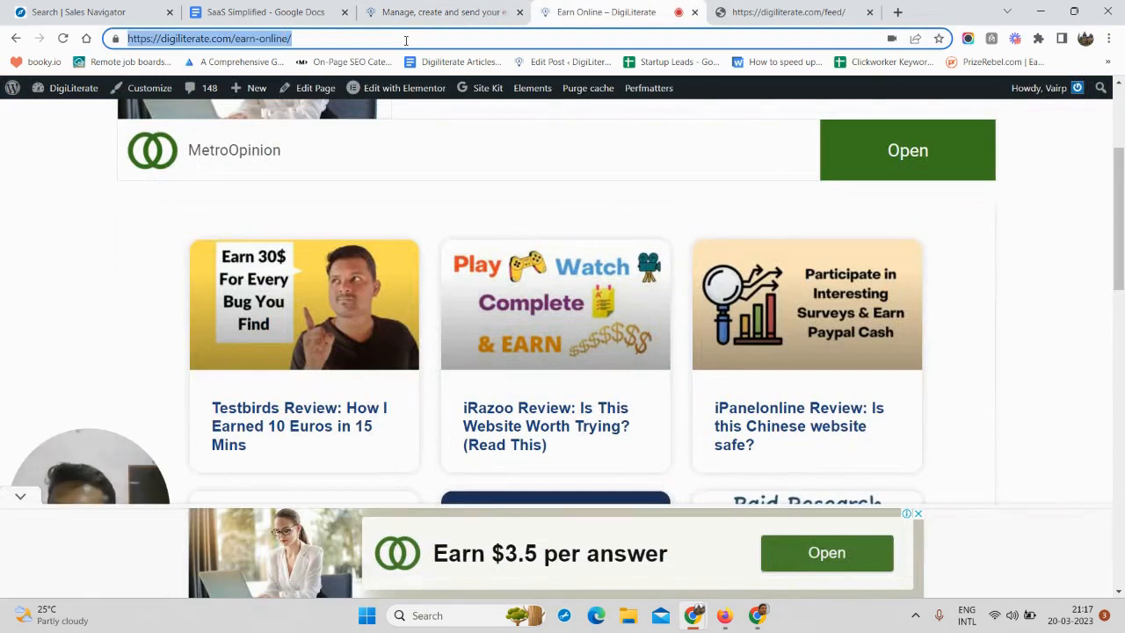
{"action": "left_click", "coordinate": [439, 12]}
{"action": "scroll", "coordinate": [138, 238], "scroll_direction": "up", "scroll_amount": 5}
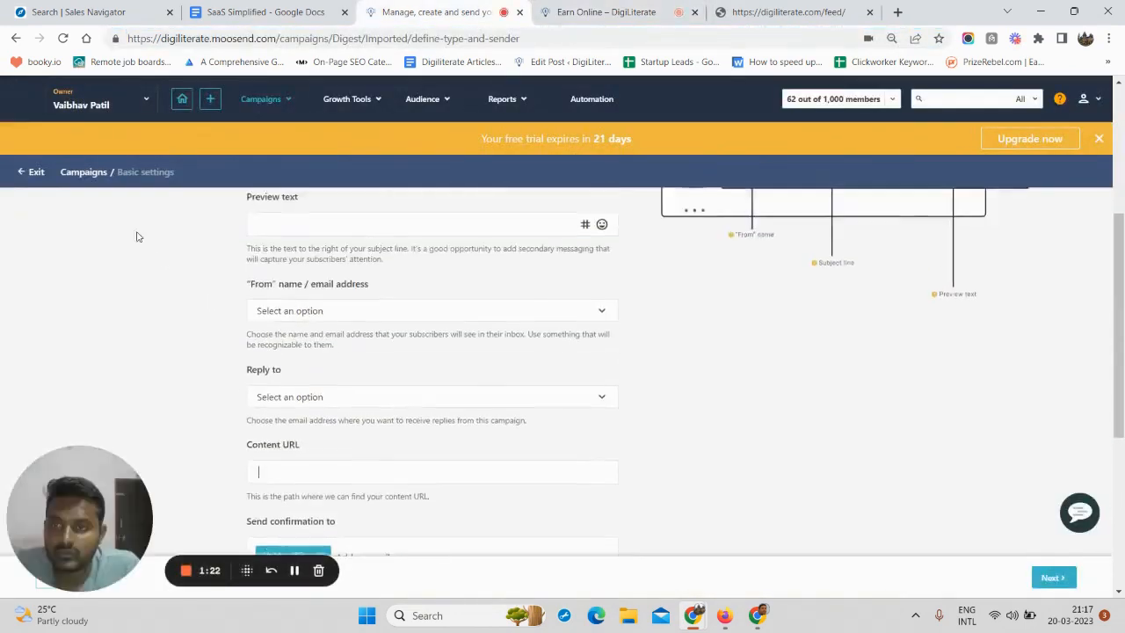
{"action": "scroll", "coordinate": [173, 329], "scroll_direction": "up", "scroll_amount": 2}
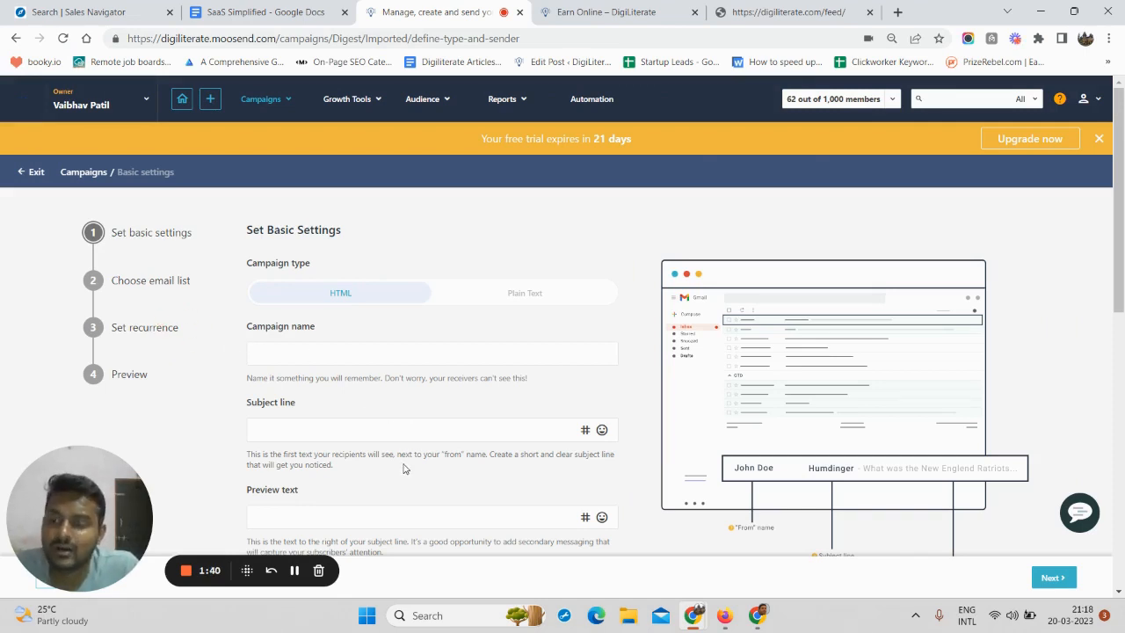
Glance at the Earn Online page and the Content URL field again, and exit the repeatable campaign setup
{"action": "left_click", "coordinate": [591, 15]}
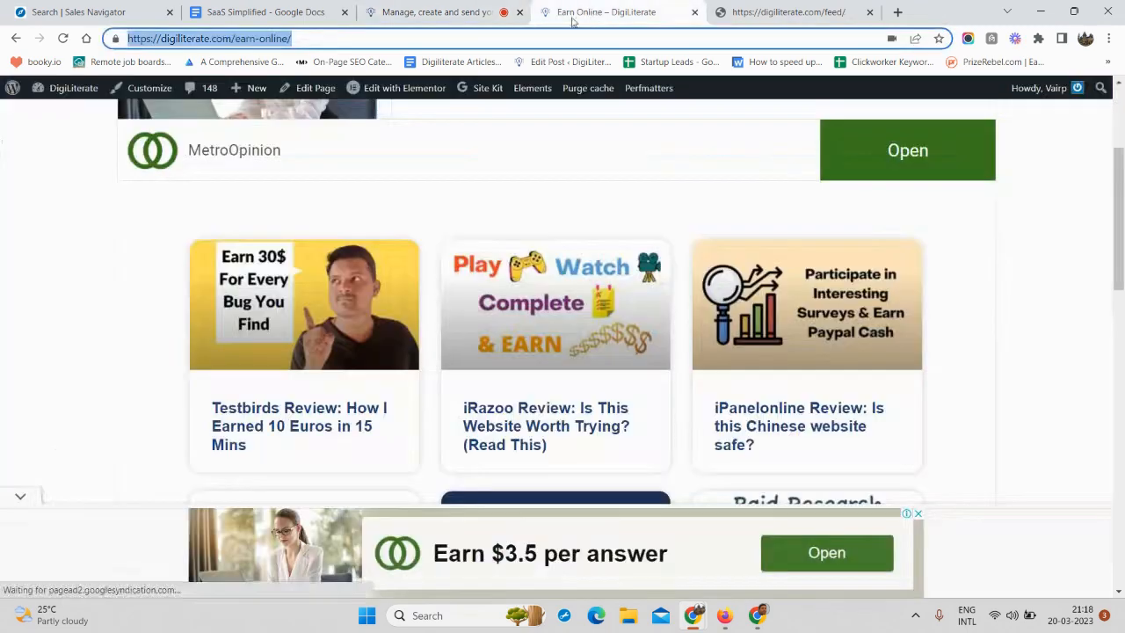
{"action": "left_click", "coordinate": [437, 12]}
{"action": "scroll", "coordinate": [443, 397], "scroll_direction": "down", "scroll_amount": 3}
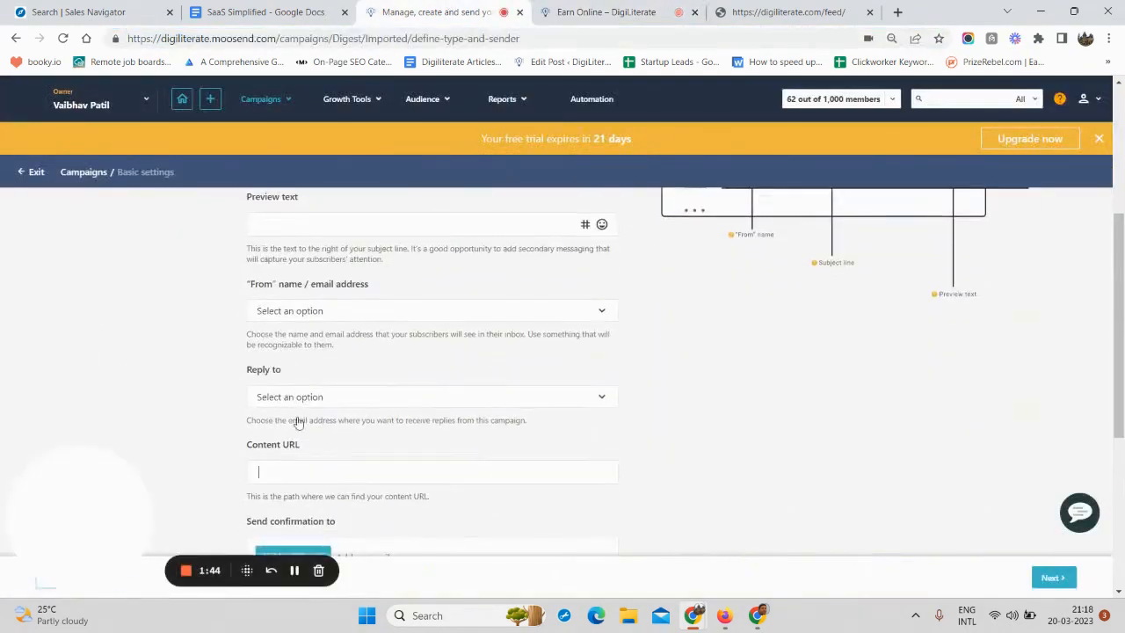
{"action": "scroll", "coordinate": [105, 220], "scroll_direction": "up", "scroll_amount": 2}
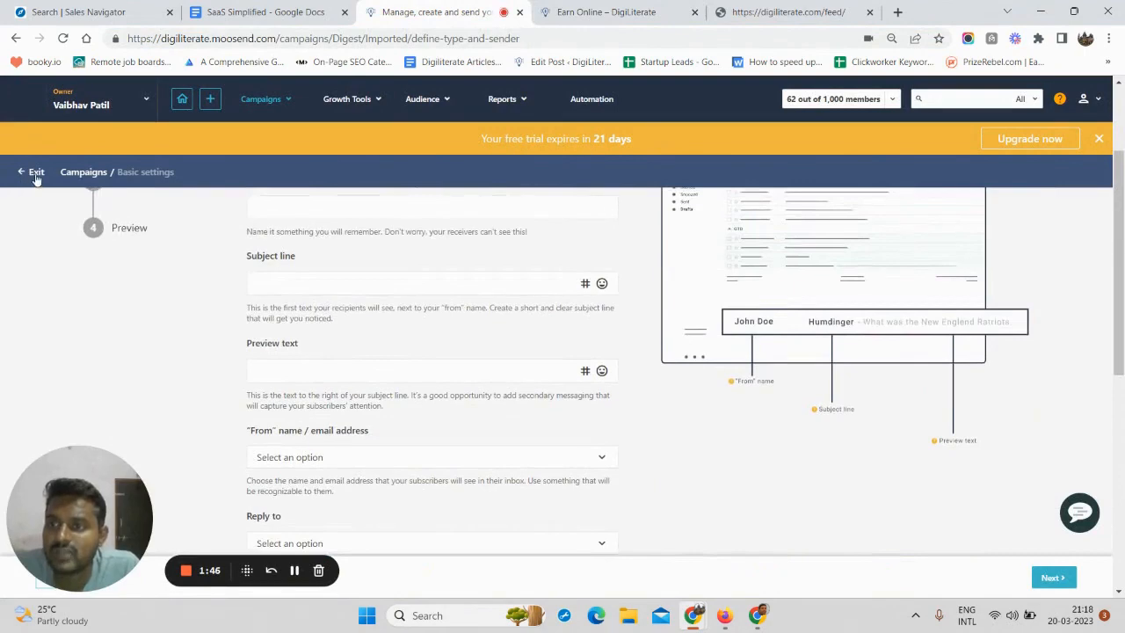
{"action": "left_click", "coordinate": [34, 172]}
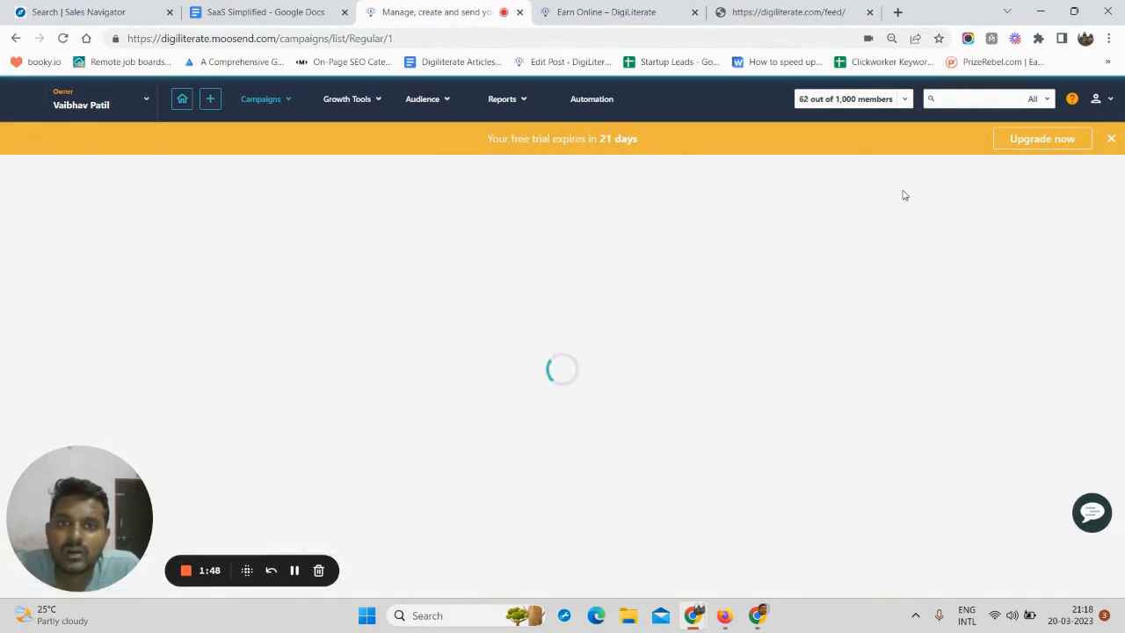
Dismiss the free trial banner, and start a new RSS campaign, viewing its basic settings down to the RSS feed URL field
{"action": "left_click", "coordinate": [1110, 139]}
{"action": "left_click", "coordinate": [1028, 161]}
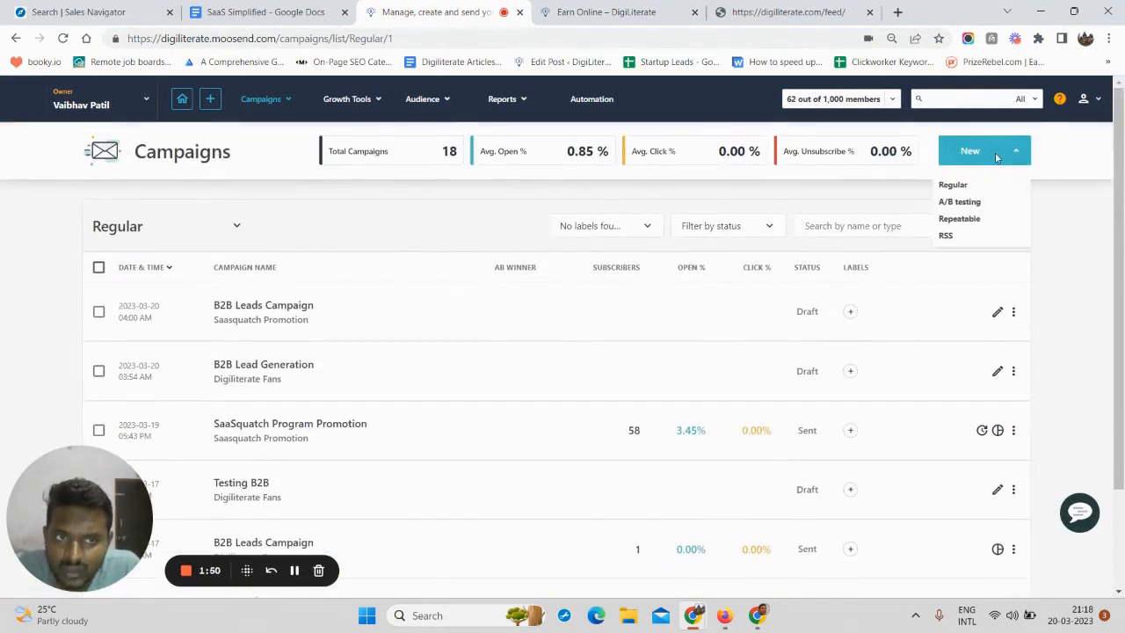
{"action": "left_click", "coordinate": [951, 233]}
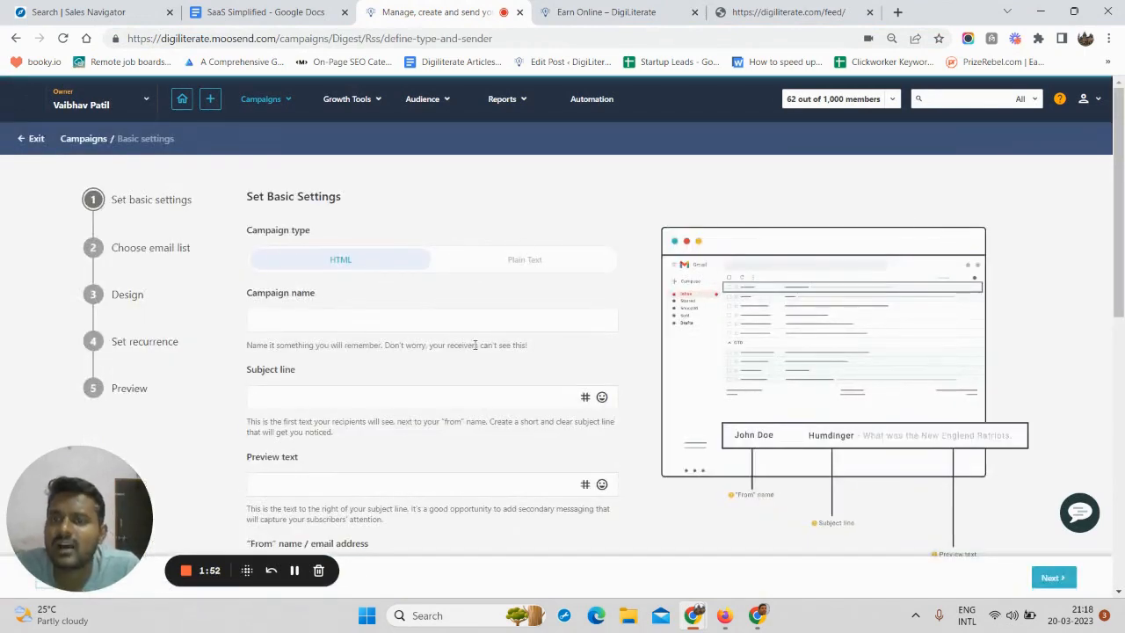
{"action": "scroll", "coordinate": [452, 344], "scroll_direction": "down", "scroll_amount": 3}
{"action": "scroll", "coordinate": [345, 392], "scroll_direction": "down", "scroll_amount": 1}
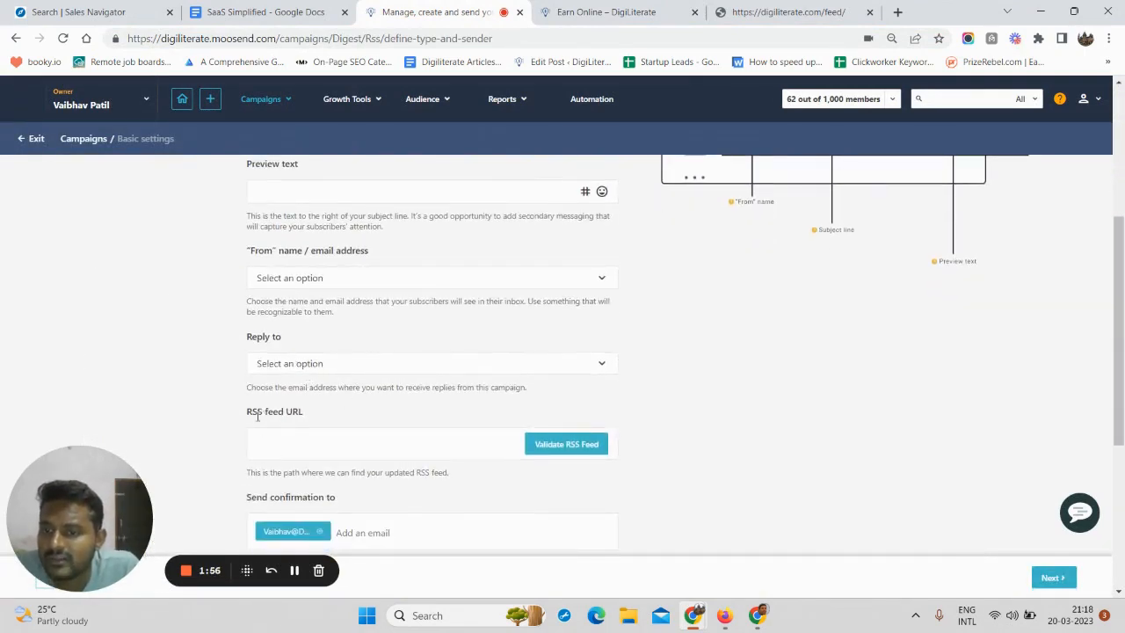
{"action": "left_click", "coordinate": [782, 11]}
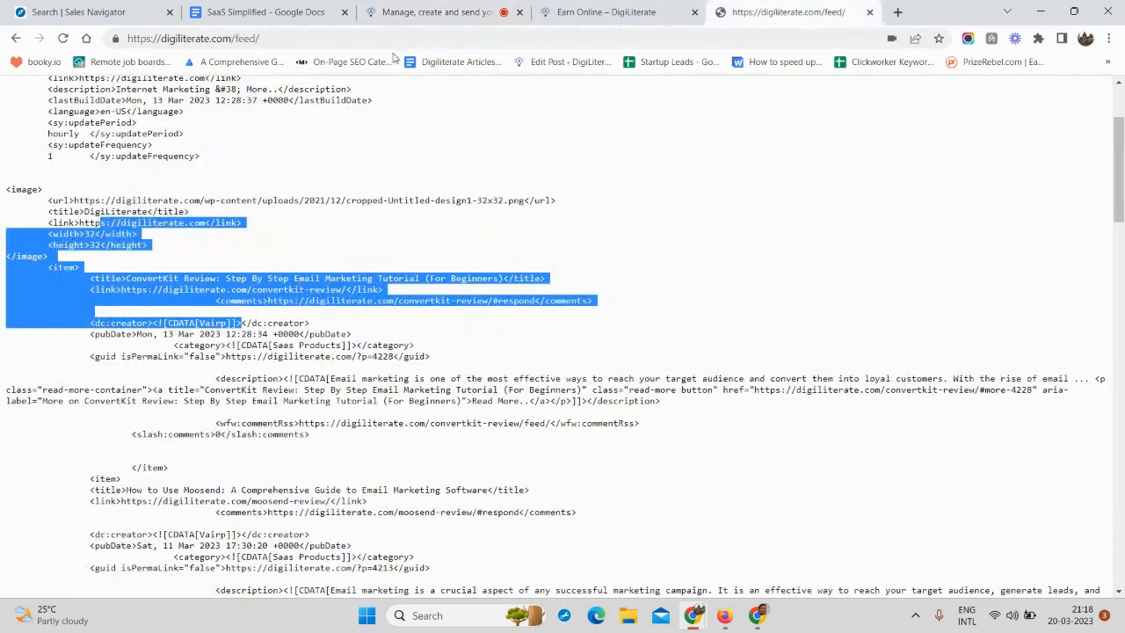
{"action": "left_click", "coordinate": [383, 38]}
{"action": "key", "text": "ctrl+c"}
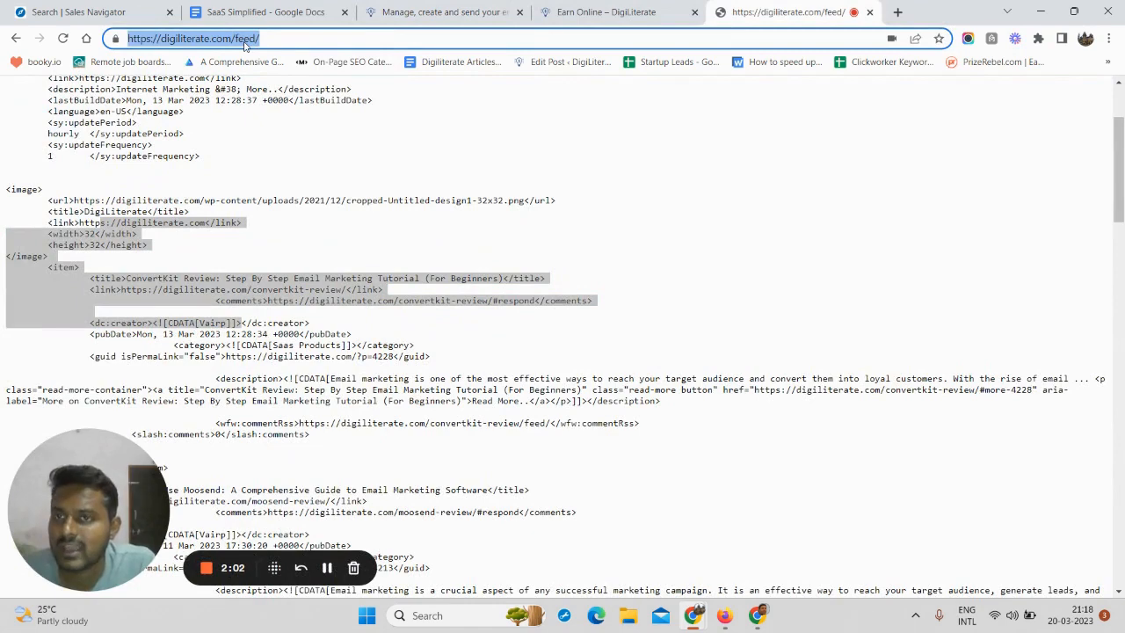
{"action": "left_click", "coordinate": [440, 12]}
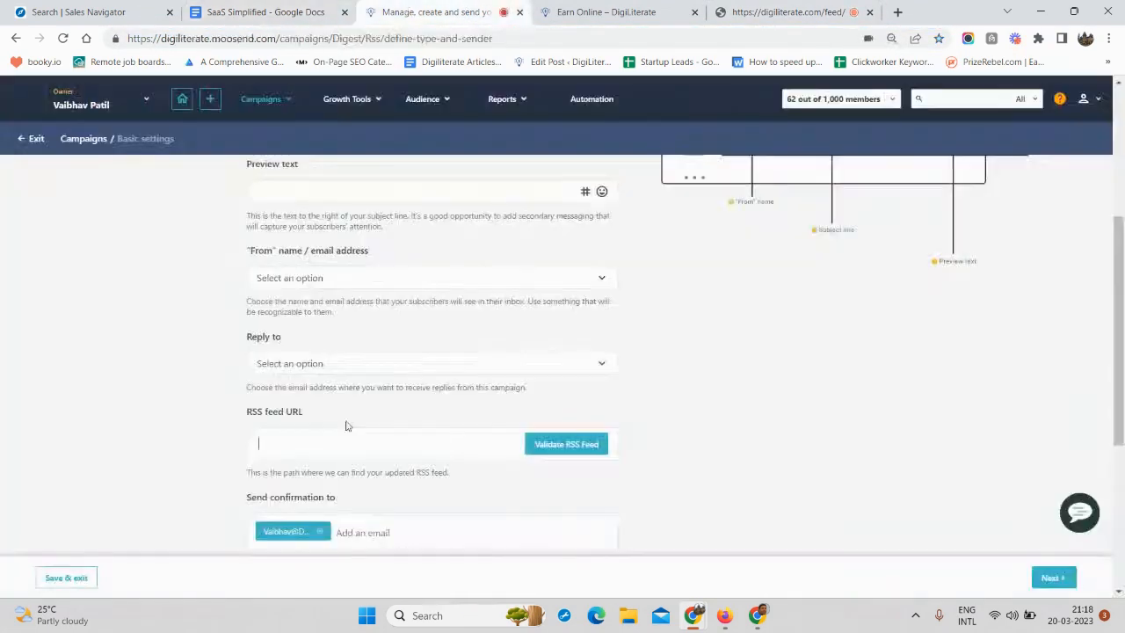
{"action": "left_click", "coordinate": [334, 440]}
{"action": "key", "text": "ctrl+v"}
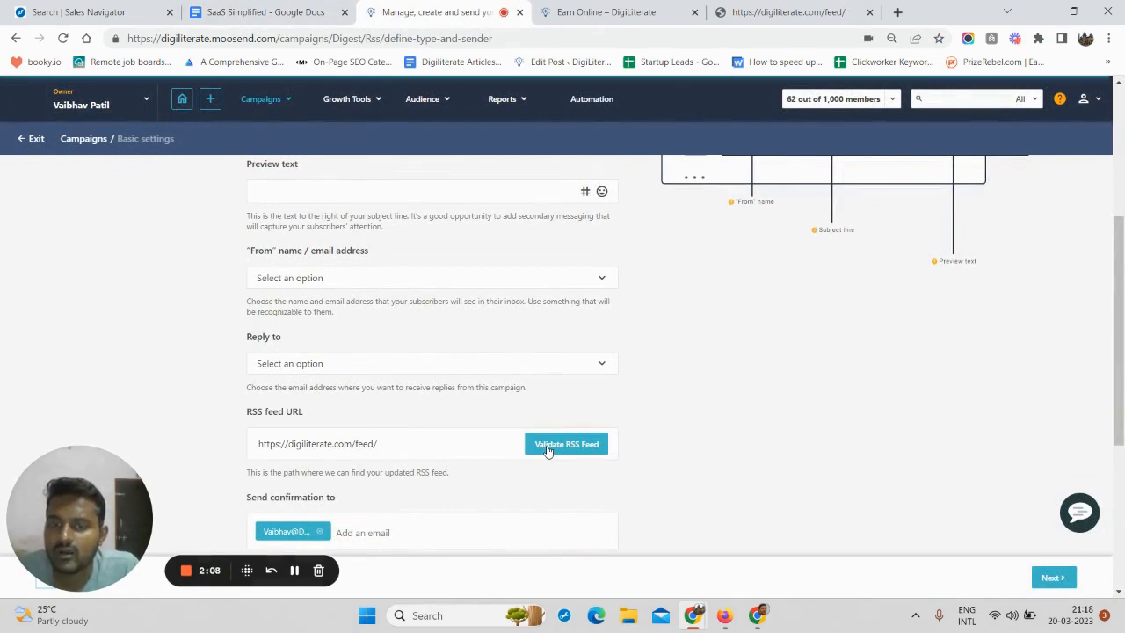
{"action": "scroll", "coordinate": [547, 450], "scroll_direction": "down", "scroll_amount": 1}
{"action": "left_click_drag", "start_coordinate": [81, 547], "coordinate": [144, 420]}
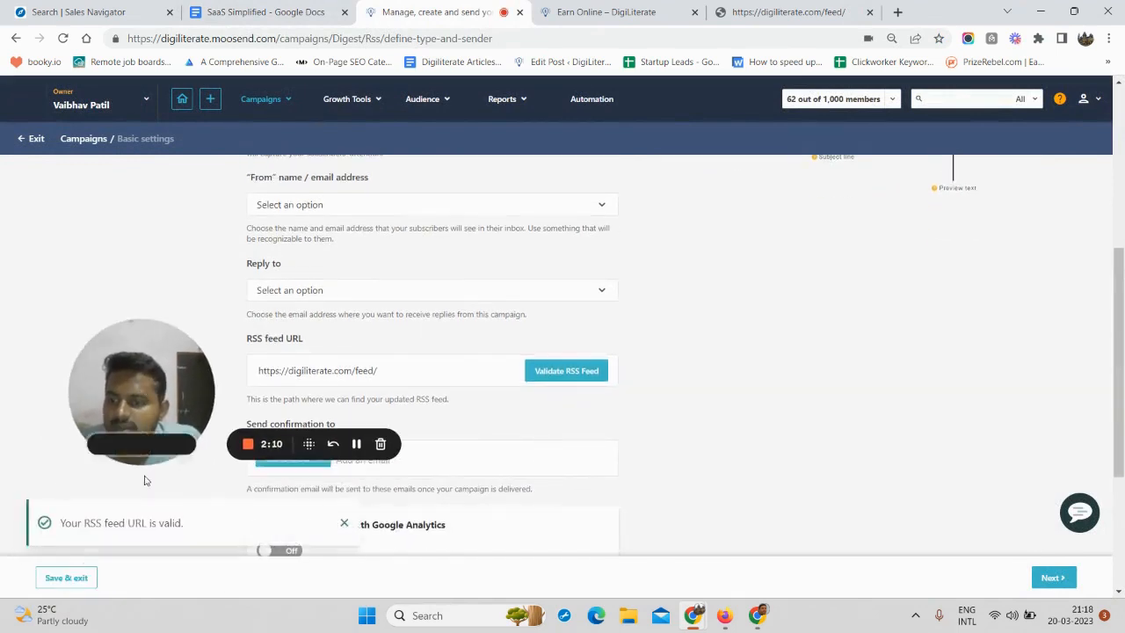
Review the RSS campaign's basic settings from the feed URL to the tracking options, glancing again at the feed page
{"action": "scroll", "coordinate": [426, 343], "scroll_direction": "down", "scroll_amount": 3}
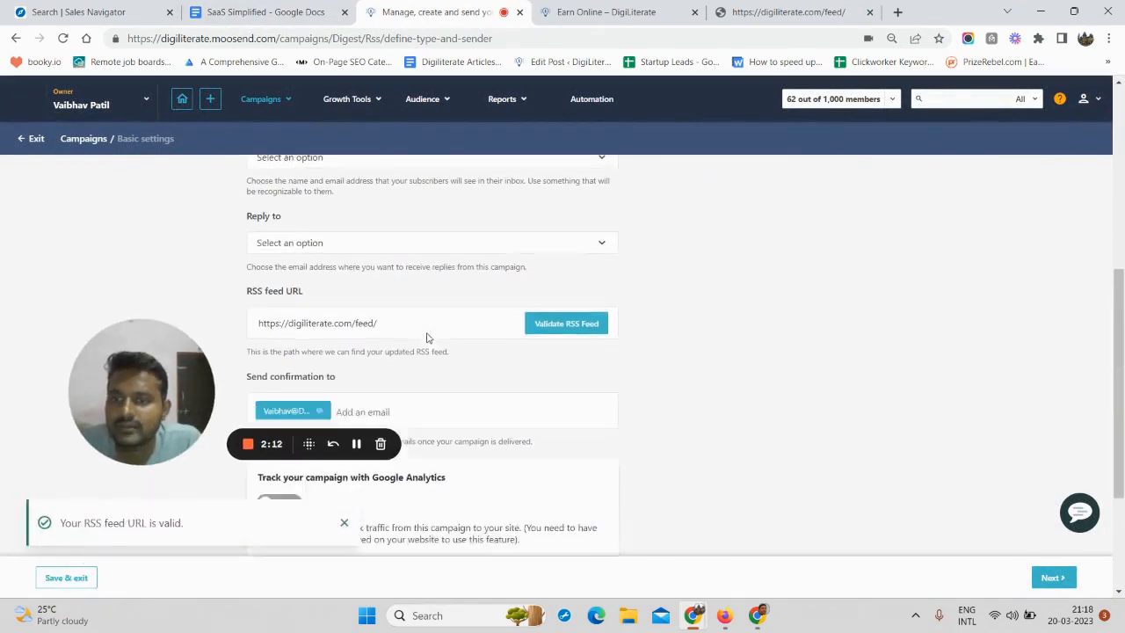
{"action": "scroll", "coordinate": [413, 351], "scroll_direction": "up", "scroll_amount": 3}
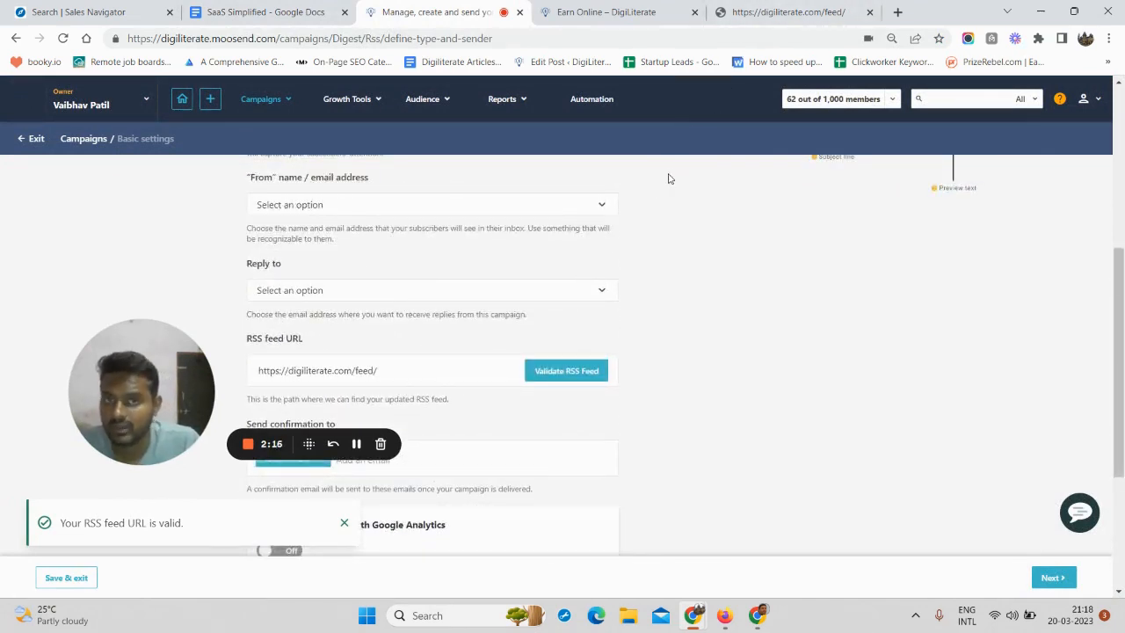
{"action": "left_click", "coordinate": [752, 10]}
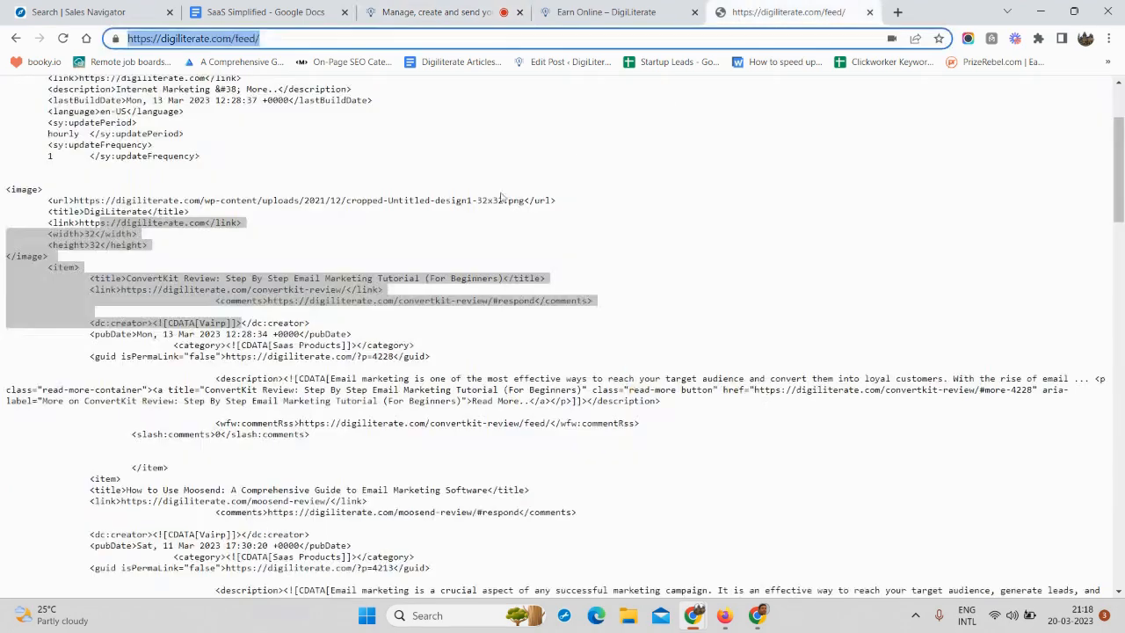
{"action": "left_click", "coordinate": [474, 11]}
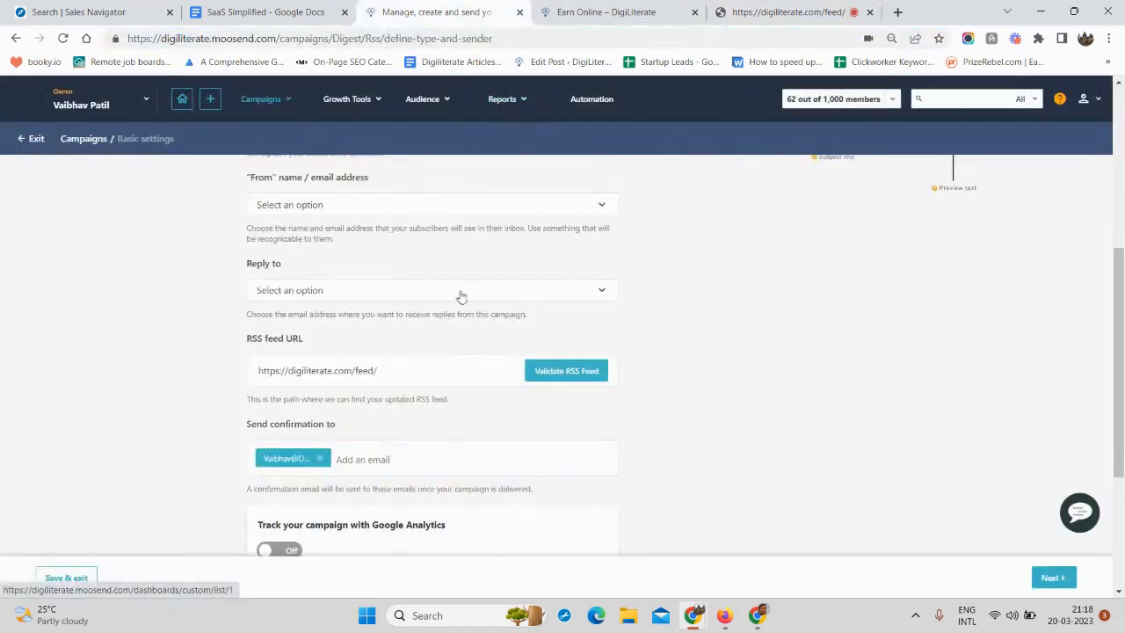
{"action": "scroll", "coordinate": [453, 373], "scroll_direction": "down", "scroll_amount": 2}
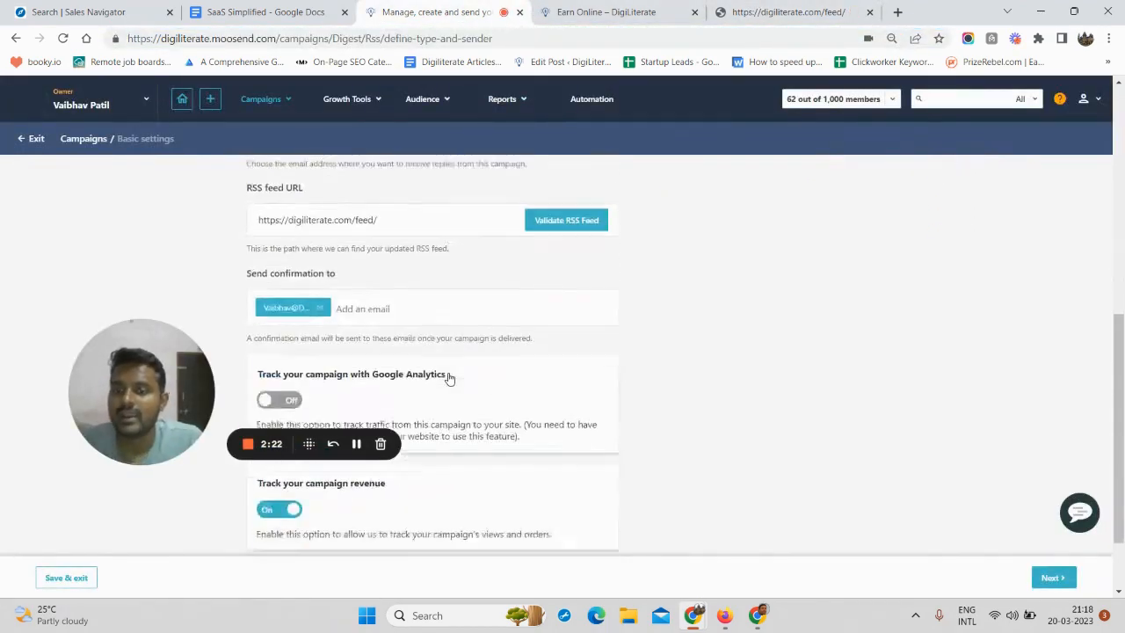
Name the RSS campaign xeysys, enter sssss as its subject line, and choose the SaaSquatch sender as the reply-to address
{"action": "scroll", "coordinate": [442, 356], "scroll_direction": "up", "scroll_amount": 4}
{"action": "scroll", "coordinate": [408, 335], "scroll_direction": "up", "scroll_amount": 3}
{"action": "scroll", "coordinate": [408, 335], "scroll_direction": "down", "scroll_amount": 1}
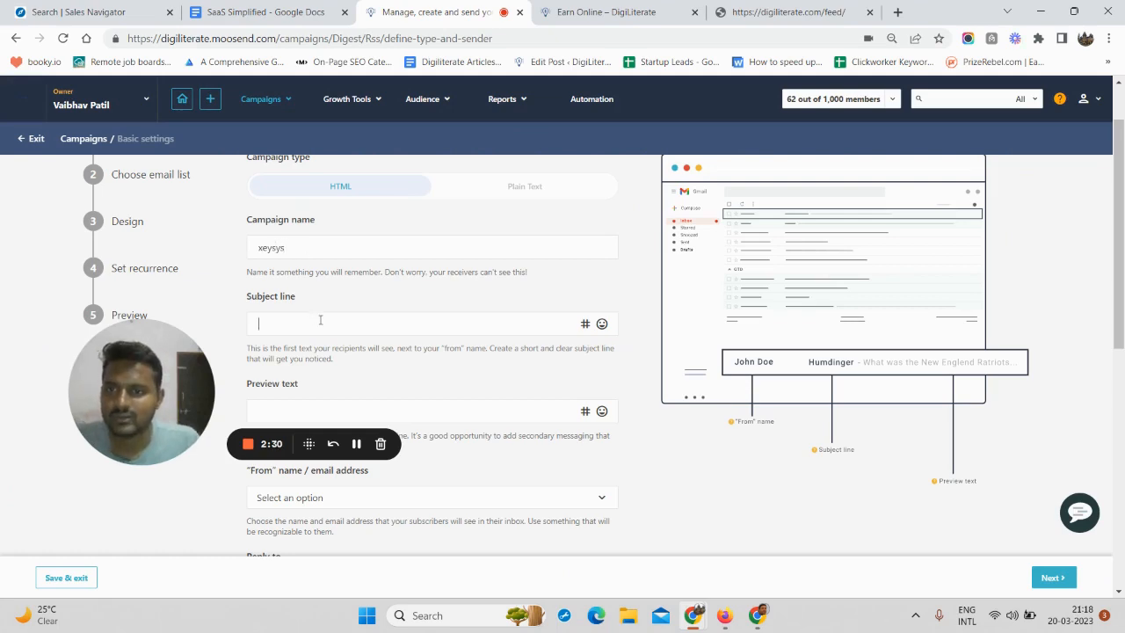
{"action": "left_click", "coordinate": [352, 320]}
{"action": "type", "text": "sxsx"}
{"action": "scroll", "coordinate": [529, 301], "scroll_direction": "down", "scroll_amount": 6}
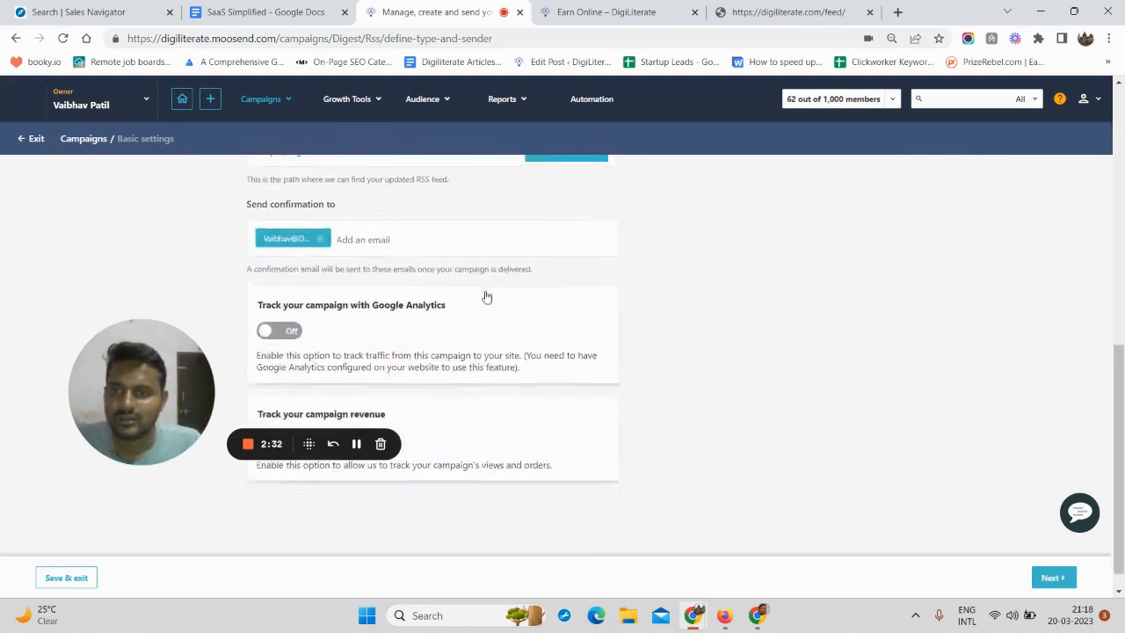
{"action": "scroll", "coordinate": [440, 272], "scroll_direction": "up", "scroll_amount": 2}
{"action": "left_click", "coordinate": [355, 213]}
{"action": "left_click", "coordinate": [326, 252]}
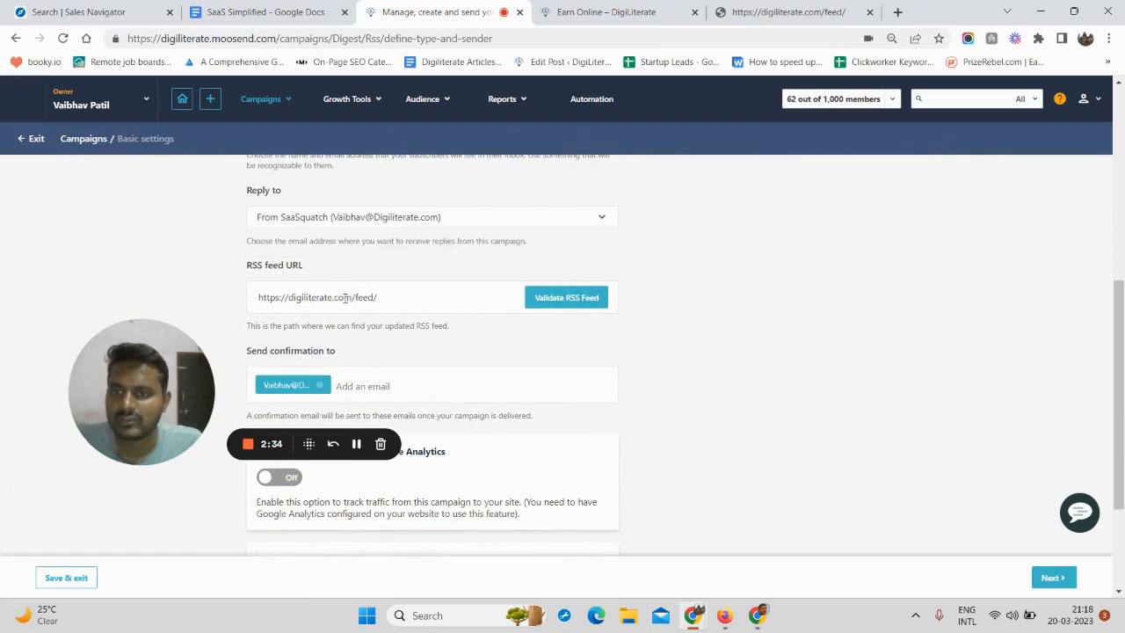
Continue from the basic settings to the email lists and select the Saasquatch Promotion list for the RSS campaign
{"action": "scroll", "coordinate": [450, 361], "scroll_direction": "down", "scroll_amount": 2}
{"action": "scroll", "coordinate": [545, 430], "scroll_direction": "up", "scroll_amount": 10}
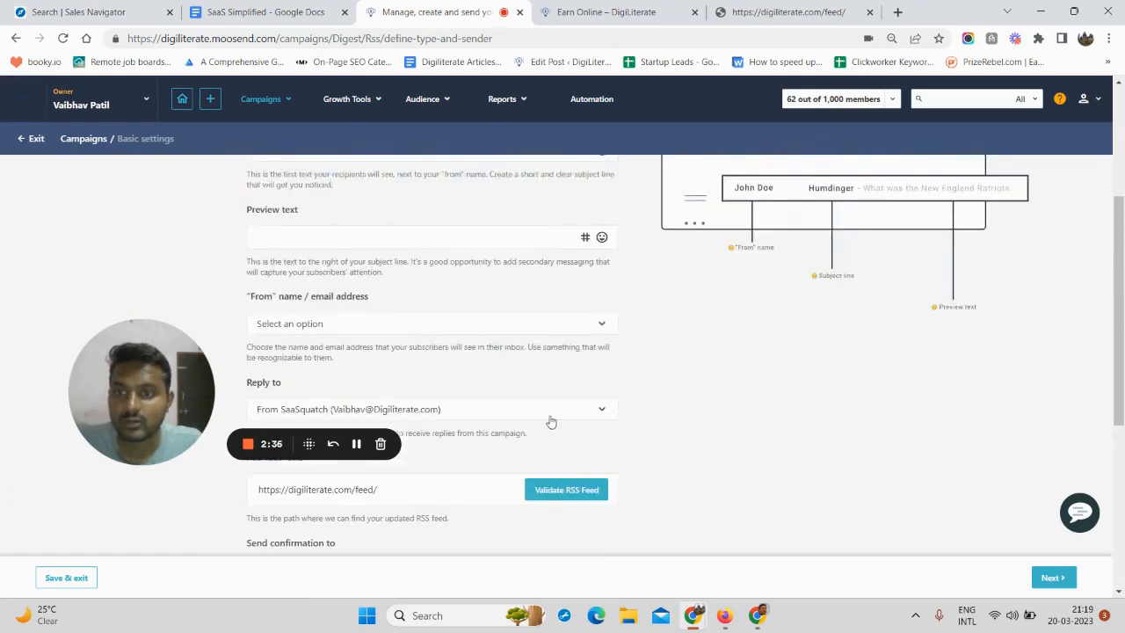
{"action": "scroll", "coordinate": [545, 404], "scroll_direction": "down", "scroll_amount": 10}
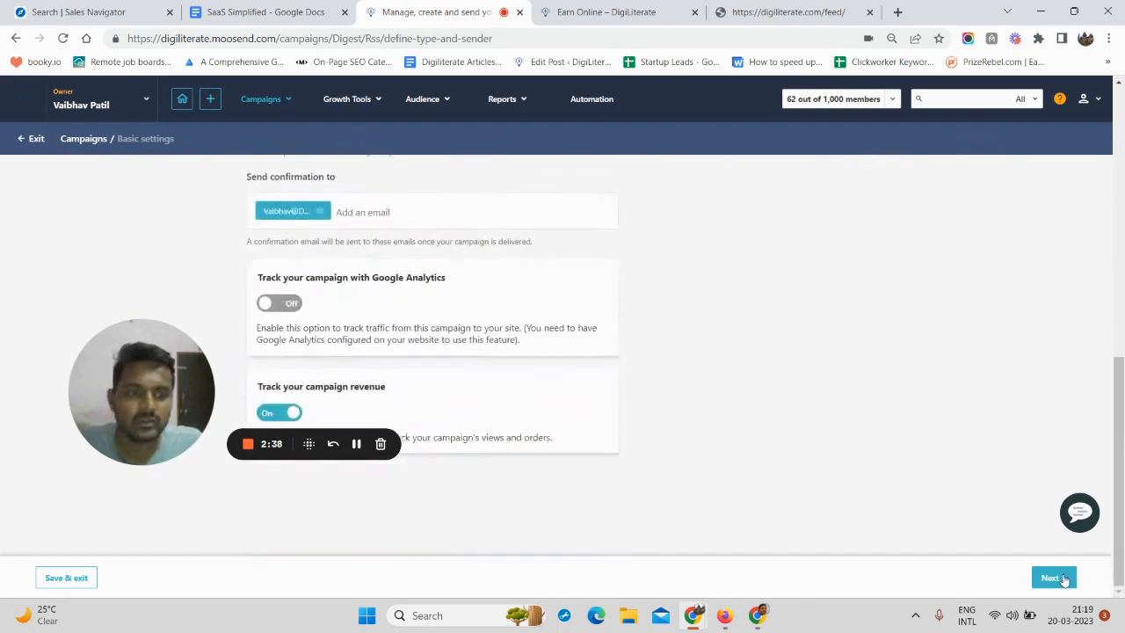
{"action": "scroll", "coordinate": [319, 382], "scroll_direction": "up", "scroll_amount": 3}
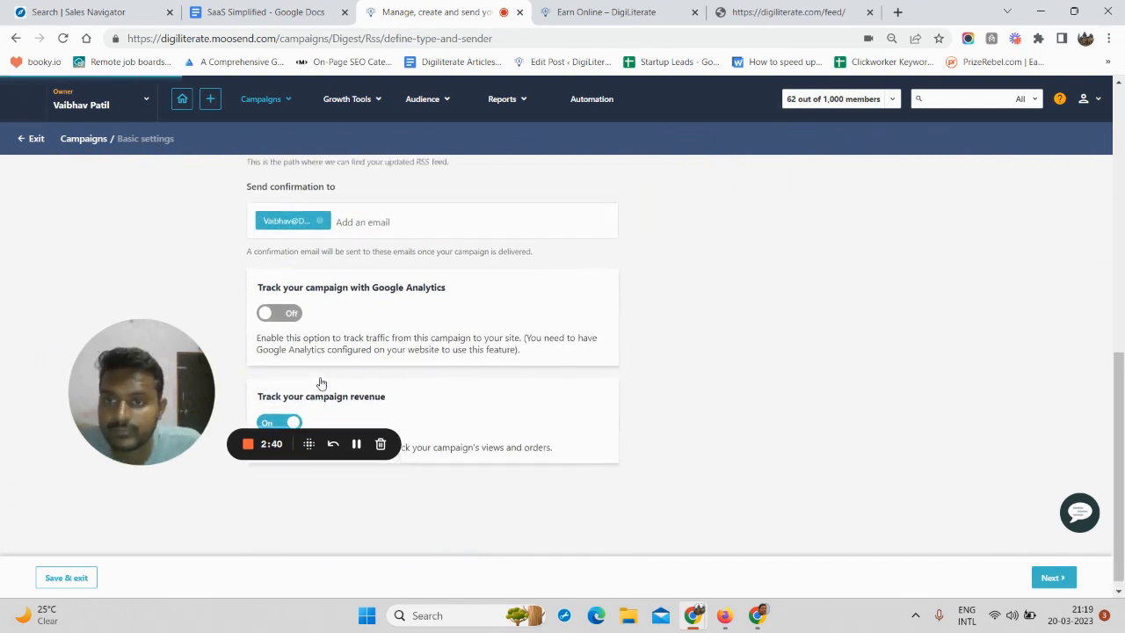
{"action": "scroll", "coordinate": [319, 381], "scroll_direction": "up", "scroll_amount": 5}
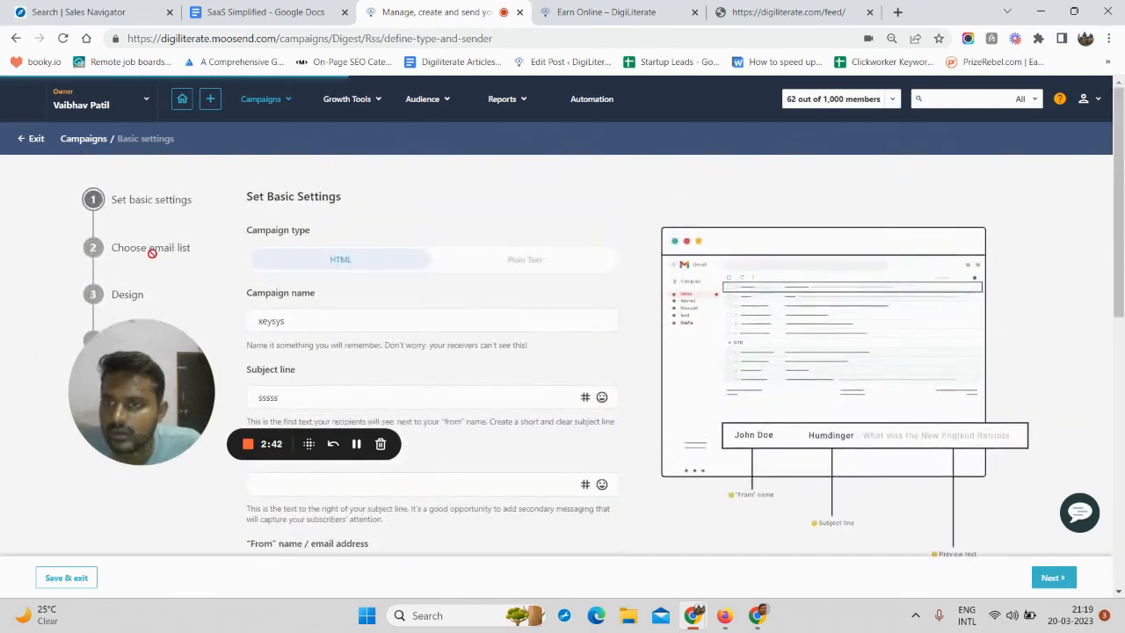
{"action": "scroll", "coordinate": [318, 204], "scroll_direction": "down", "scroll_amount": 2}
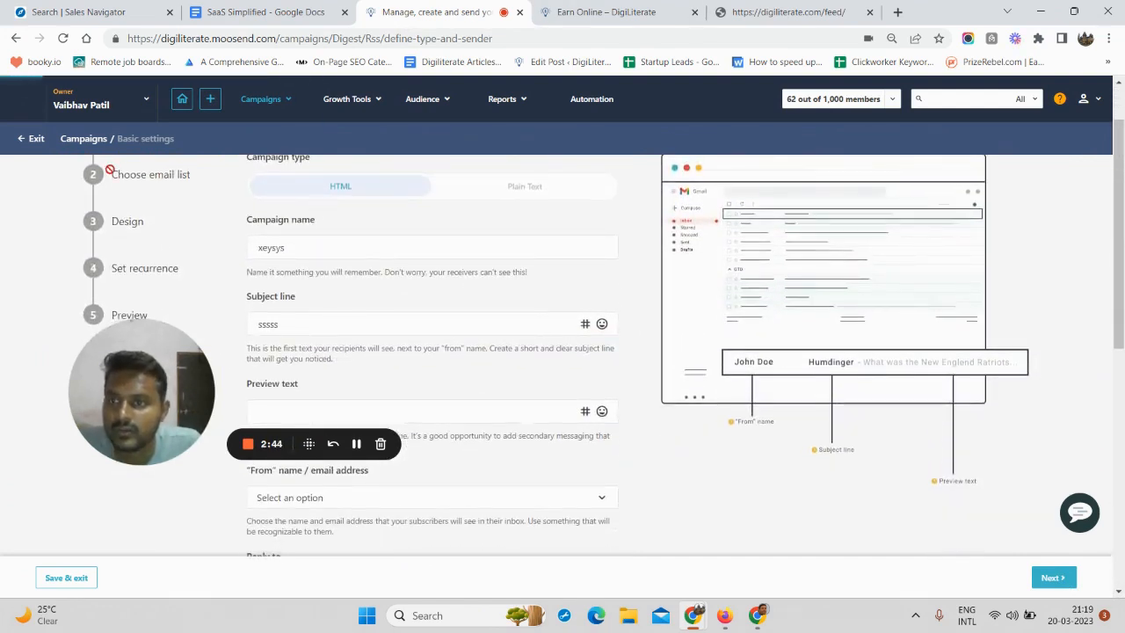
{"action": "scroll", "coordinate": [442, 314], "scroll_direction": "down", "scroll_amount": 2}
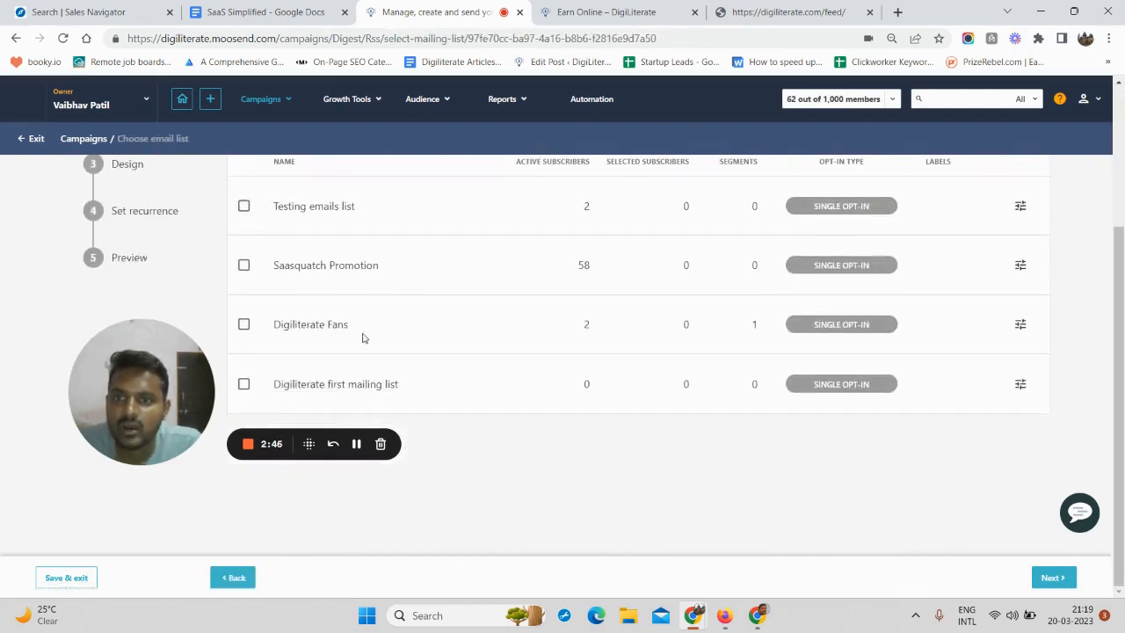
{"action": "left_click", "coordinate": [245, 267]}
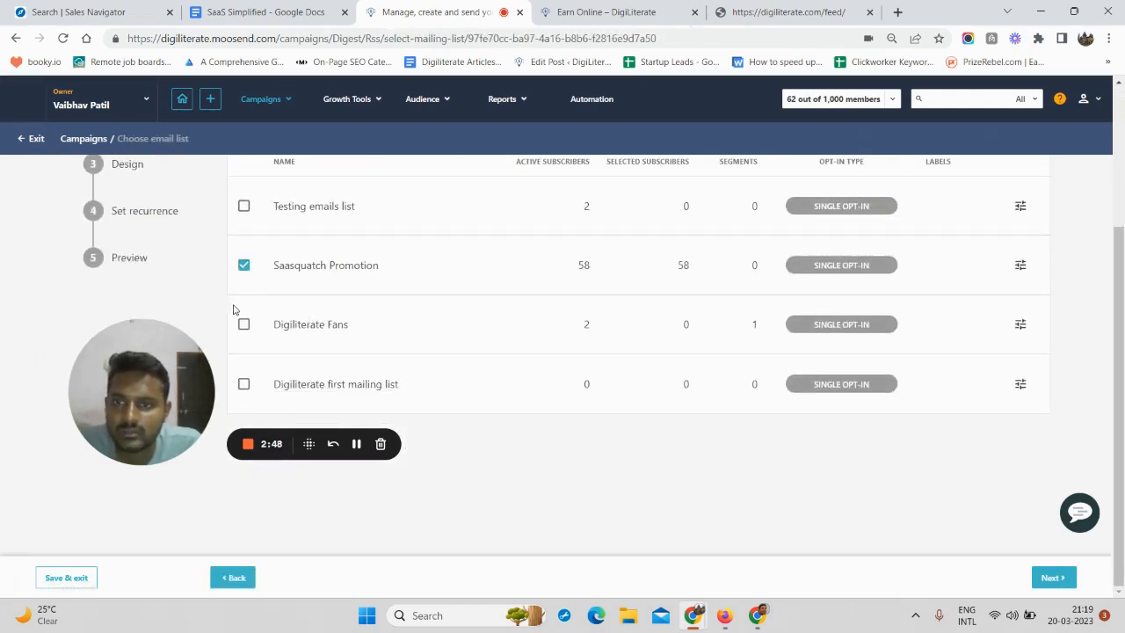
Advance the RSS campaign to its Design stage and open the template library
{"action": "scroll", "coordinate": [220, 347], "scroll_direction": "up", "scroll_amount": 1}
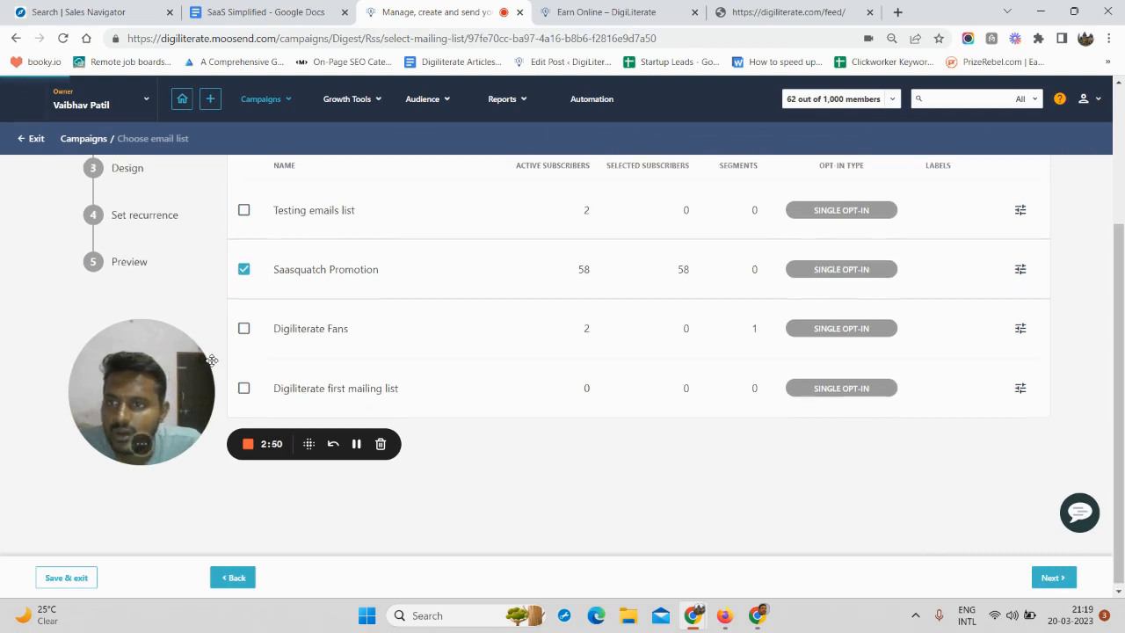
{"action": "left_click", "coordinate": [131, 245]}
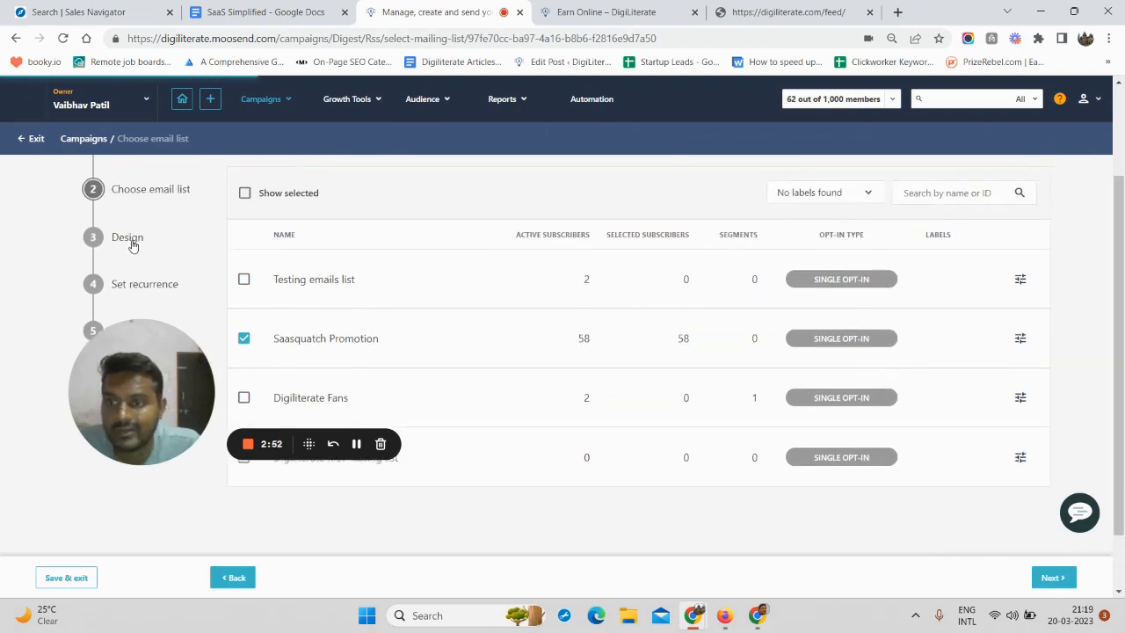
{"action": "scroll", "coordinate": [518, 296], "scroll_direction": "down", "scroll_amount": 4}
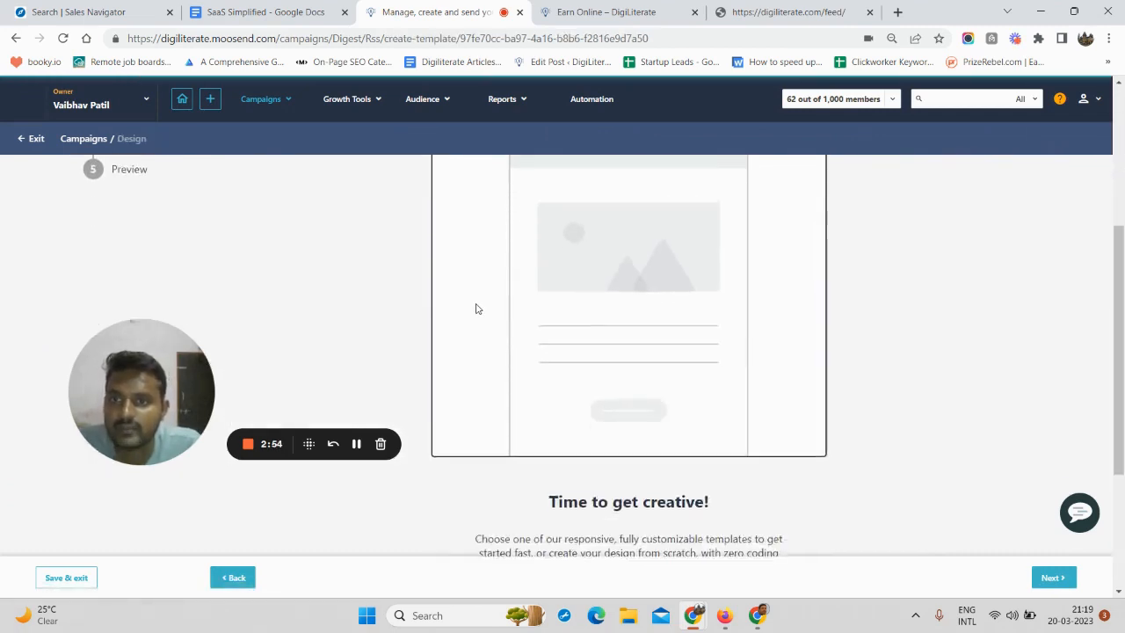
{"action": "scroll", "coordinate": [493, 304], "scroll_direction": "up", "scroll_amount": 2}
{"action": "scroll", "coordinate": [524, 287], "scroll_direction": "down", "scroll_amount": 3}
{"action": "left_click", "coordinate": [608, 459]}
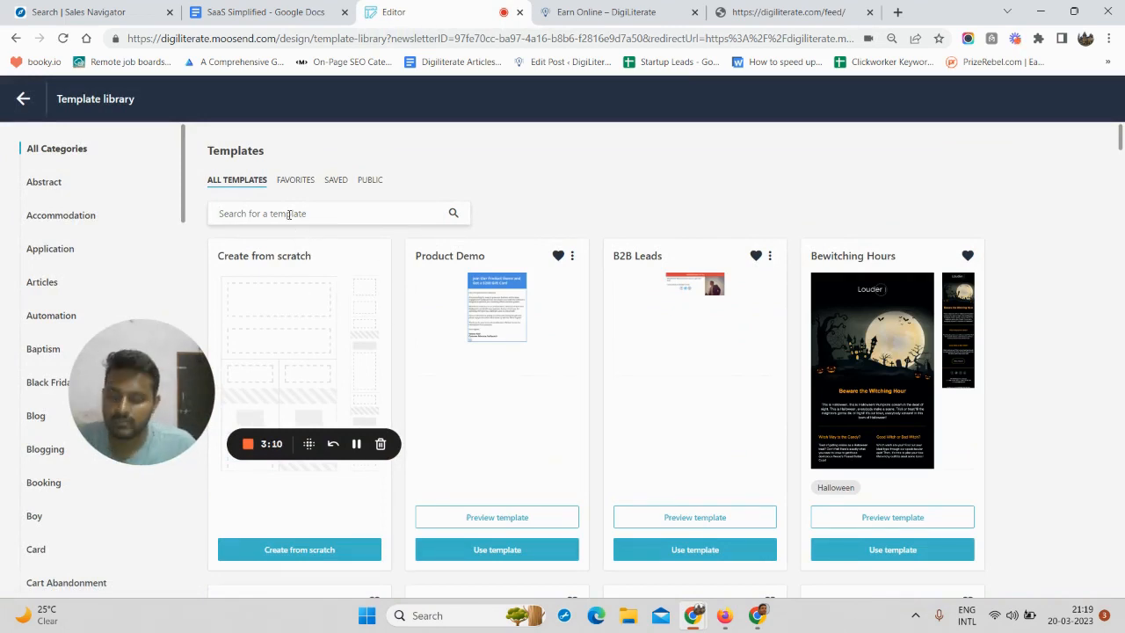
Search the template library for RSS and browse the matching templates
{"action": "type", "text": "RSS"}
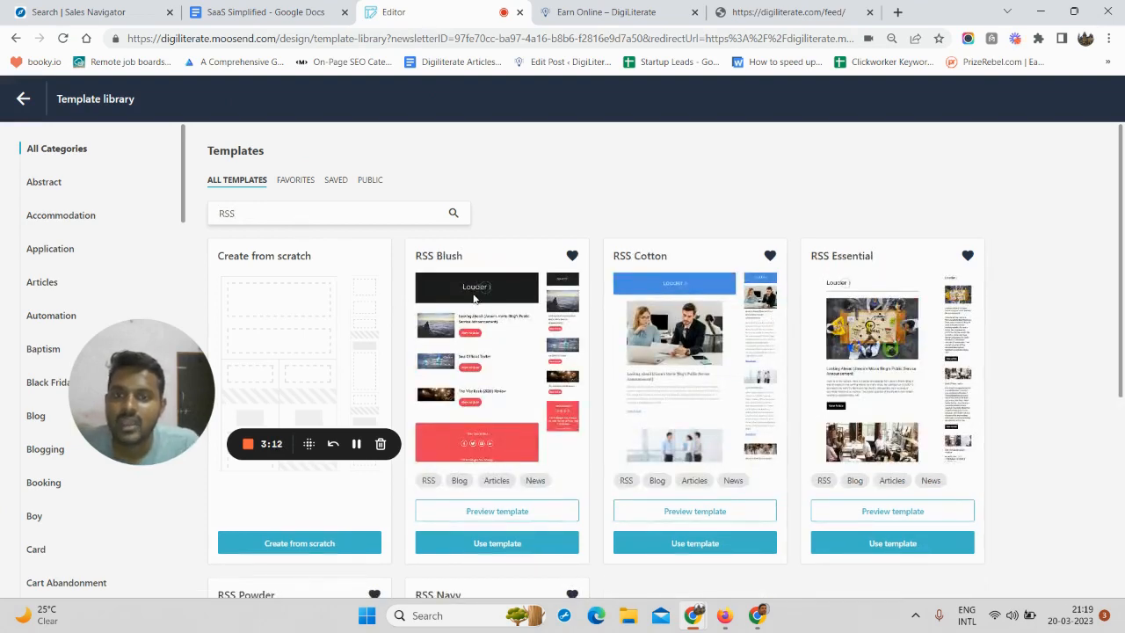
{"action": "scroll", "coordinate": [483, 323], "scroll_direction": "down", "scroll_amount": 3}
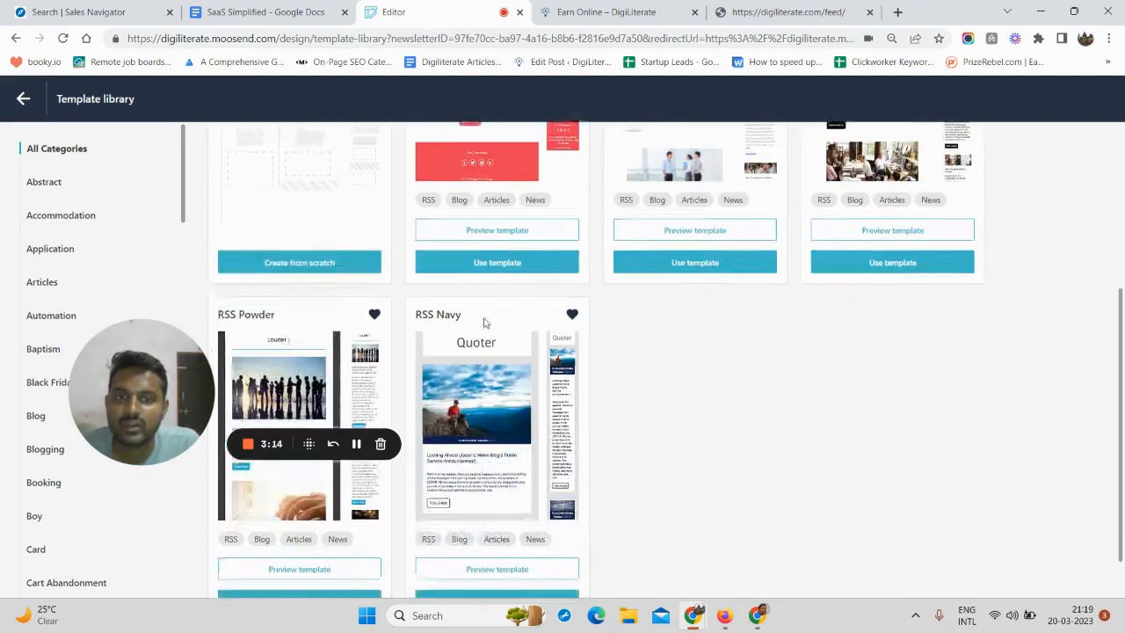
{"action": "scroll", "coordinate": [262, 317], "scroll_direction": "up", "scroll_amount": 2}
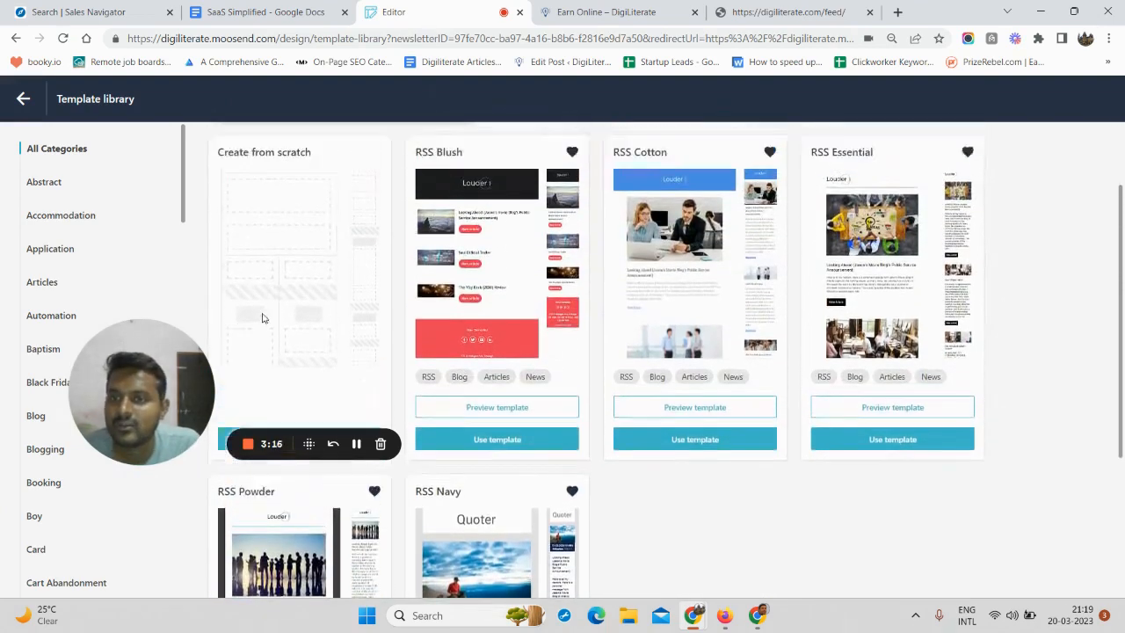
{"action": "scroll", "coordinate": [305, 365], "scroll_direction": "down", "scroll_amount": 1}
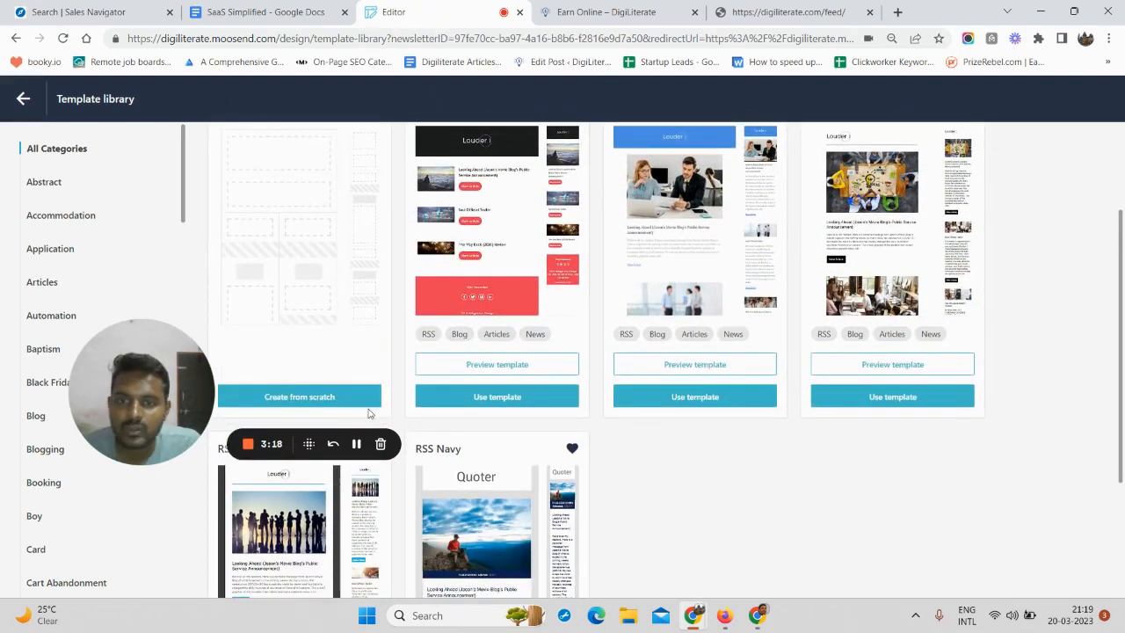
Use the RSS Blush template for the campaign and look over its header, article block and footer in the editor
{"action": "left_click", "coordinate": [482, 402]}
{"action": "left_click", "coordinate": [415, 552]}
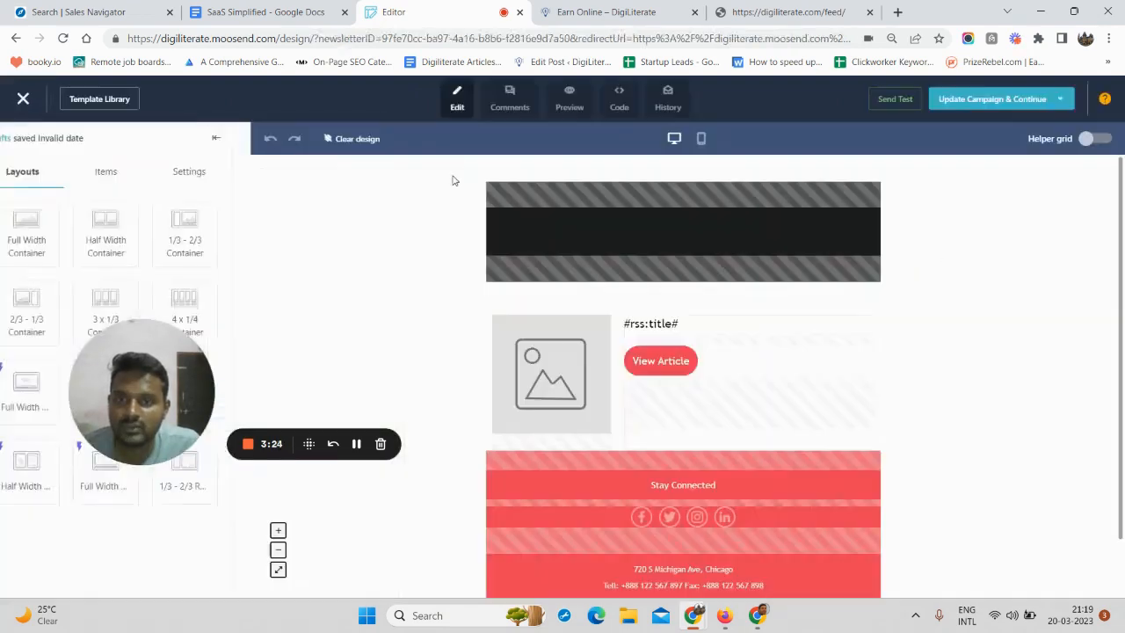
{"action": "scroll", "coordinate": [622, 312], "scroll_direction": "down", "scroll_amount": 1}
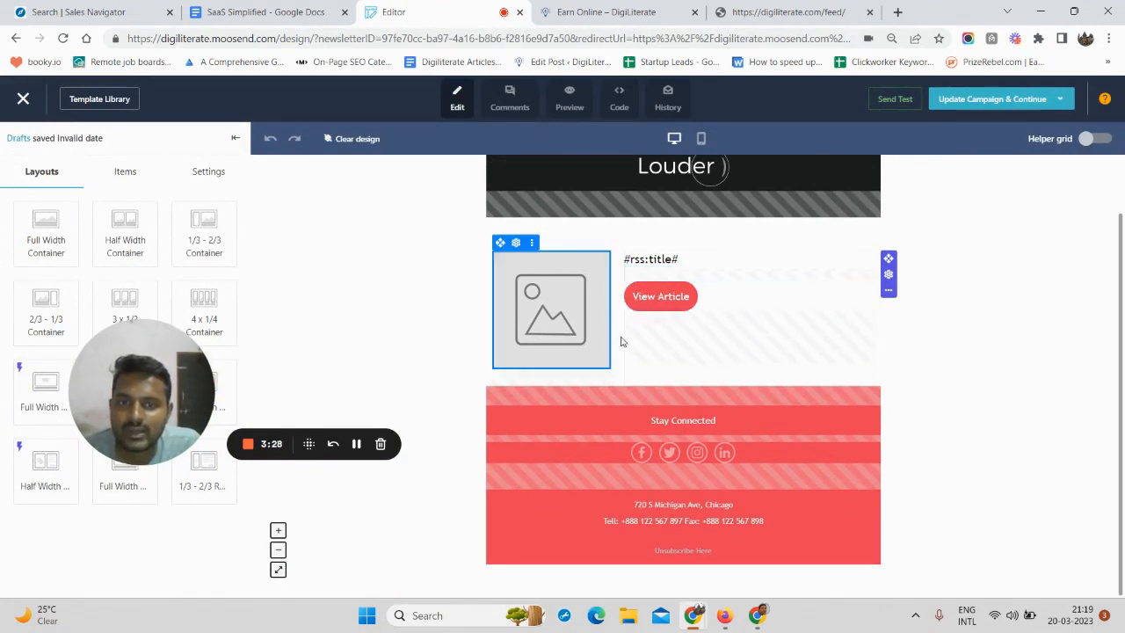
{"action": "scroll", "coordinate": [661, 464], "scroll_direction": "up", "scroll_amount": 1}
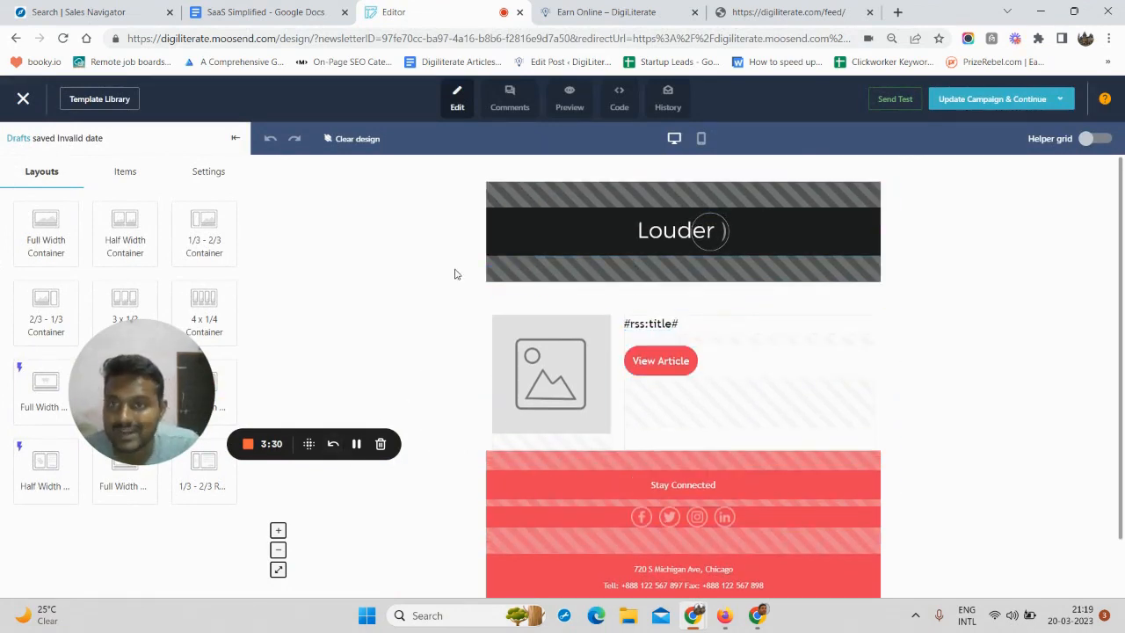
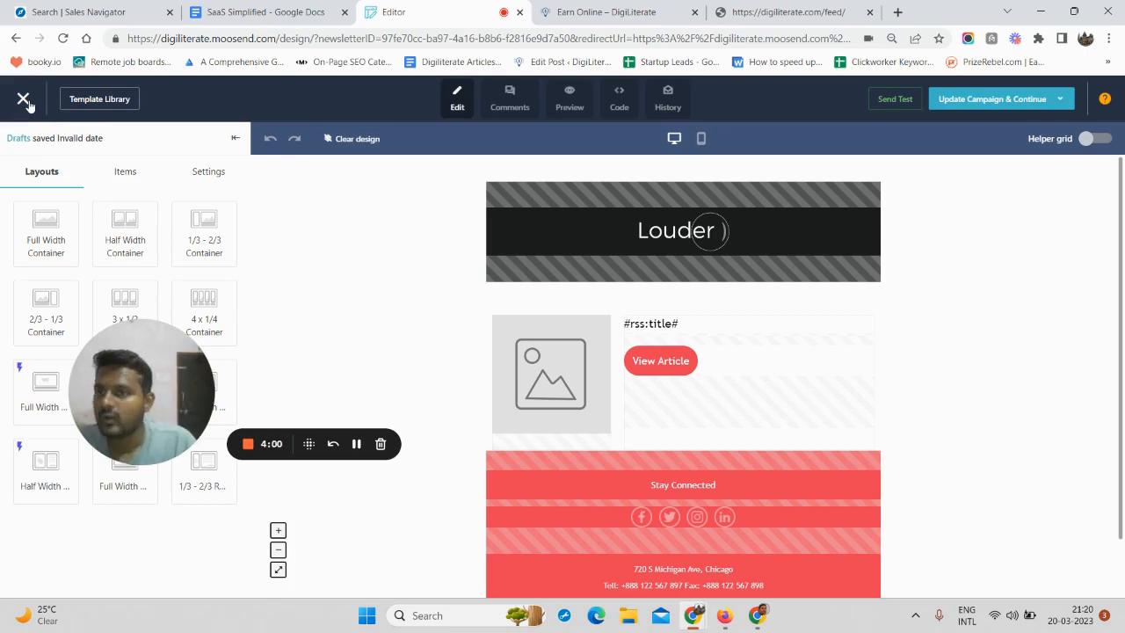
Exit the template editor without updating the campaign content, and return to the campaign's Design stage
{"action": "left_click", "coordinate": [23, 100]}
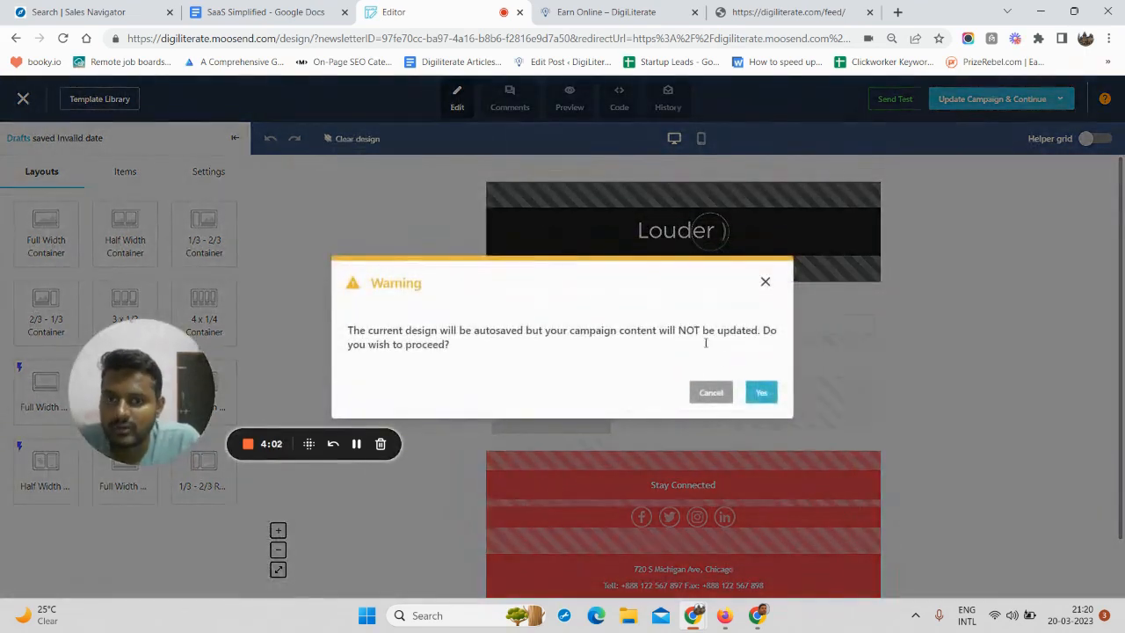
{"action": "left_click", "coordinate": [761, 394]}
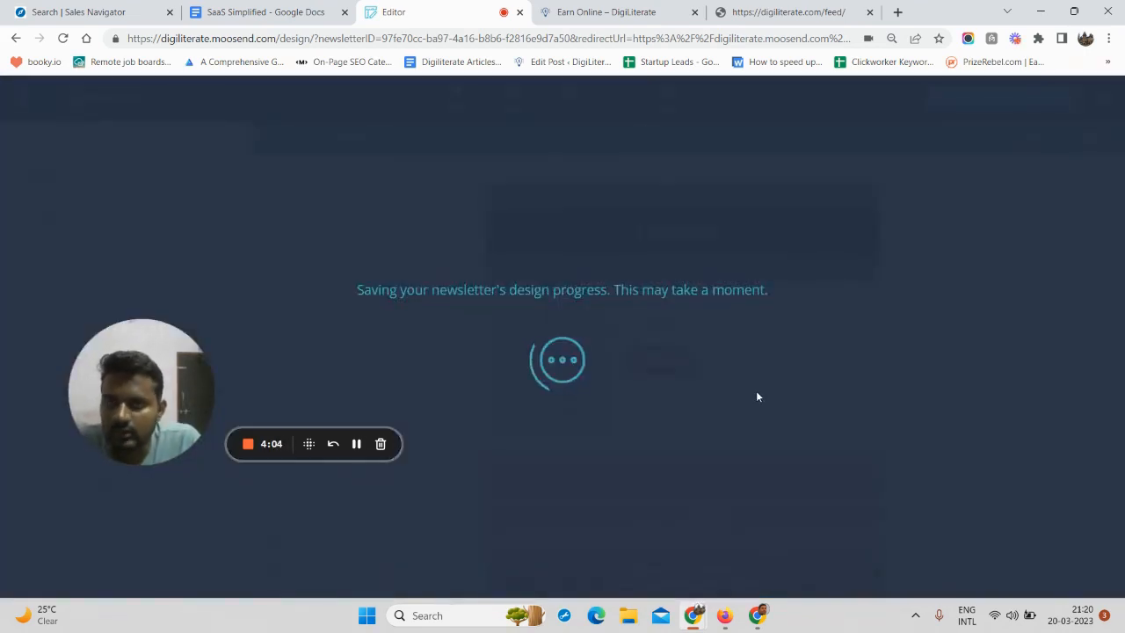
{"action": "left_click", "coordinate": [632, 119]}
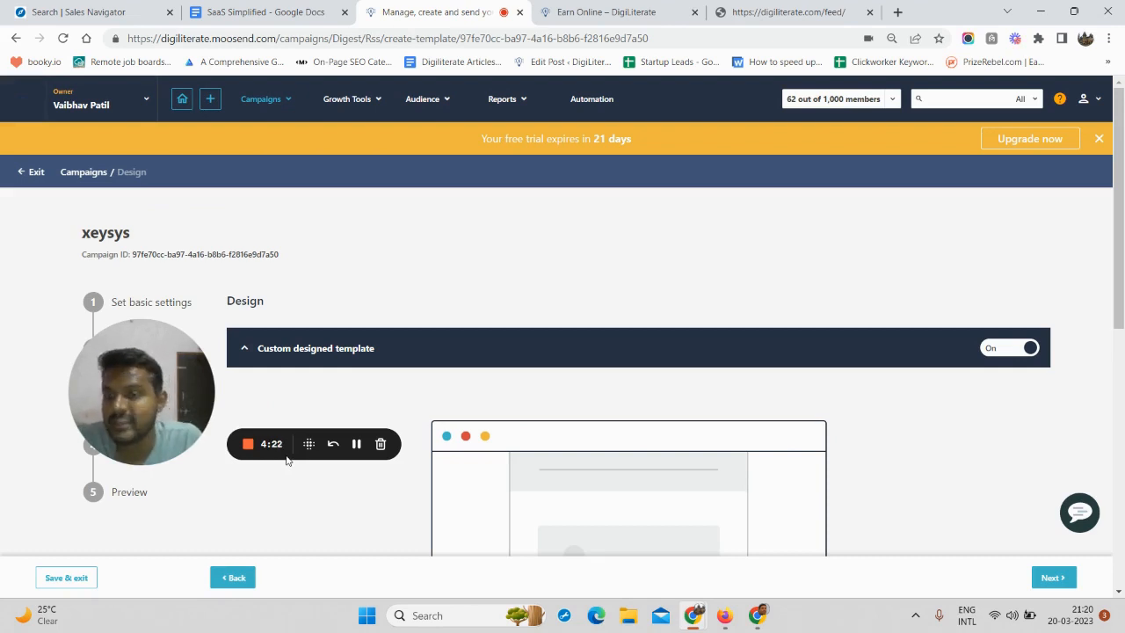
Create a new landing page and name it "B2B Lead Generation Form"
{"action": "mouse_move", "coordinate": [360, 100]}
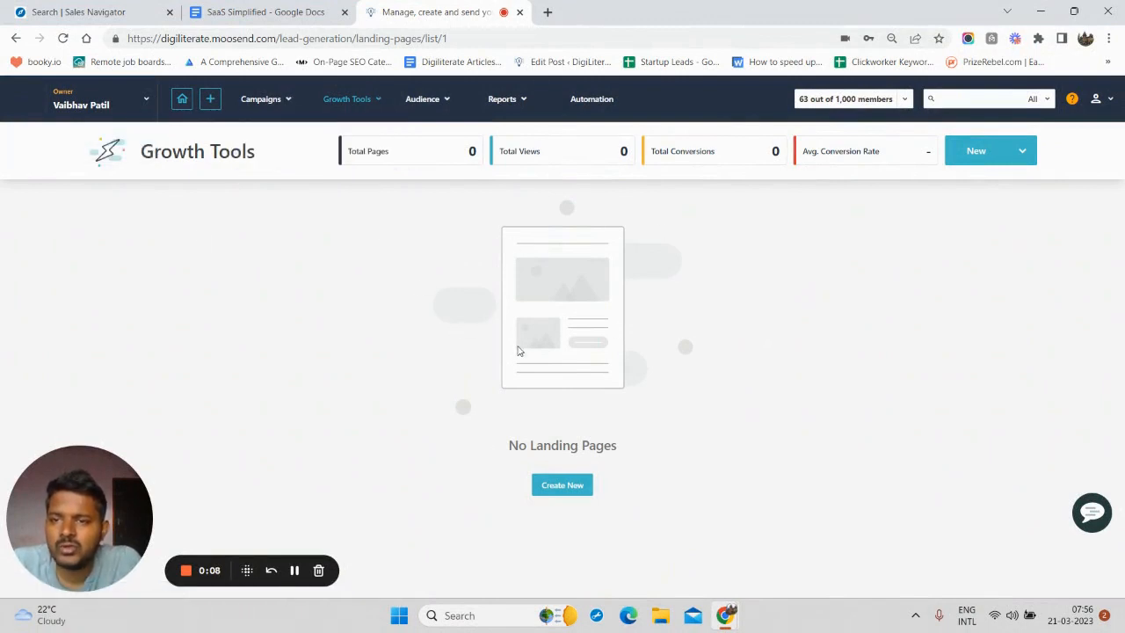
{"action": "left_click", "coordinate": [552, 489]}
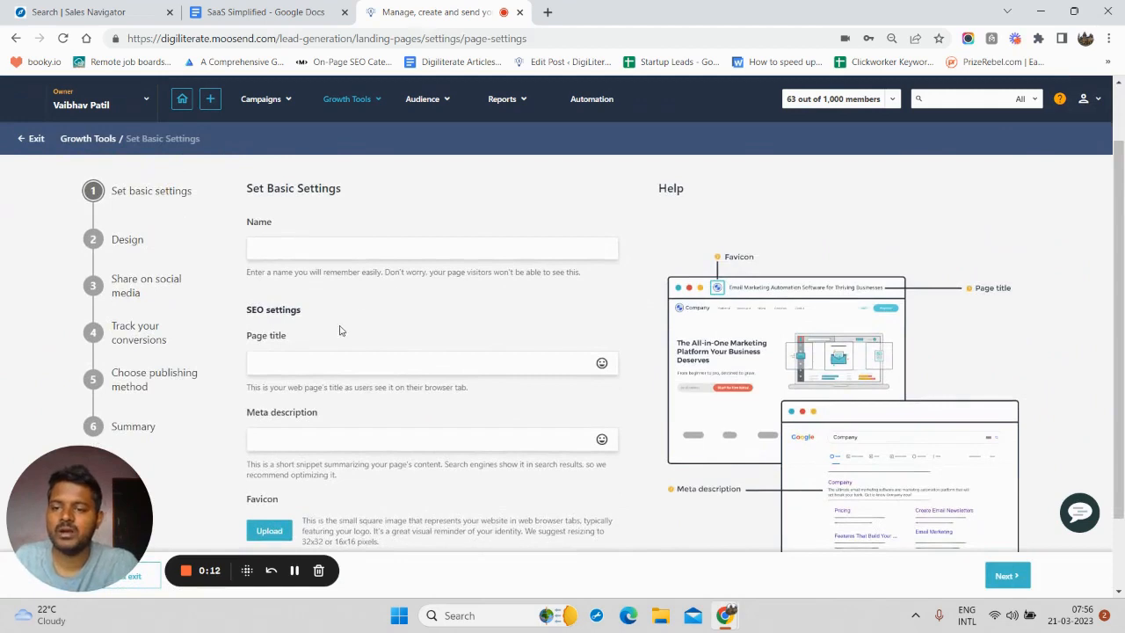
{"action": "mouse_move", "coordinate": [86, 572]}
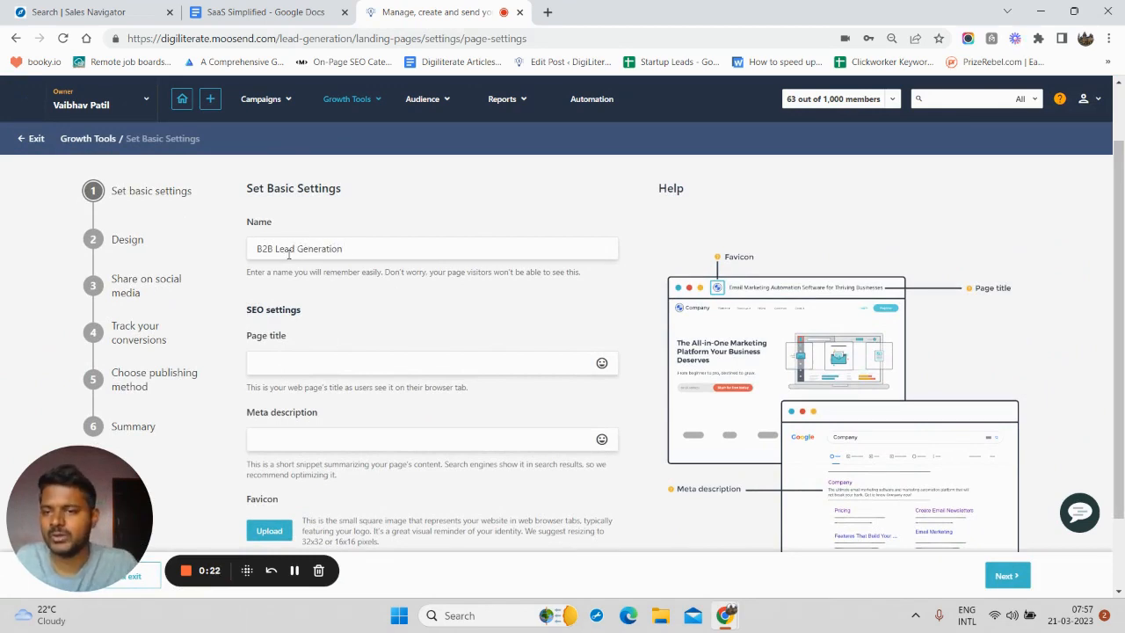
{"action": "type", "text": "Form"}
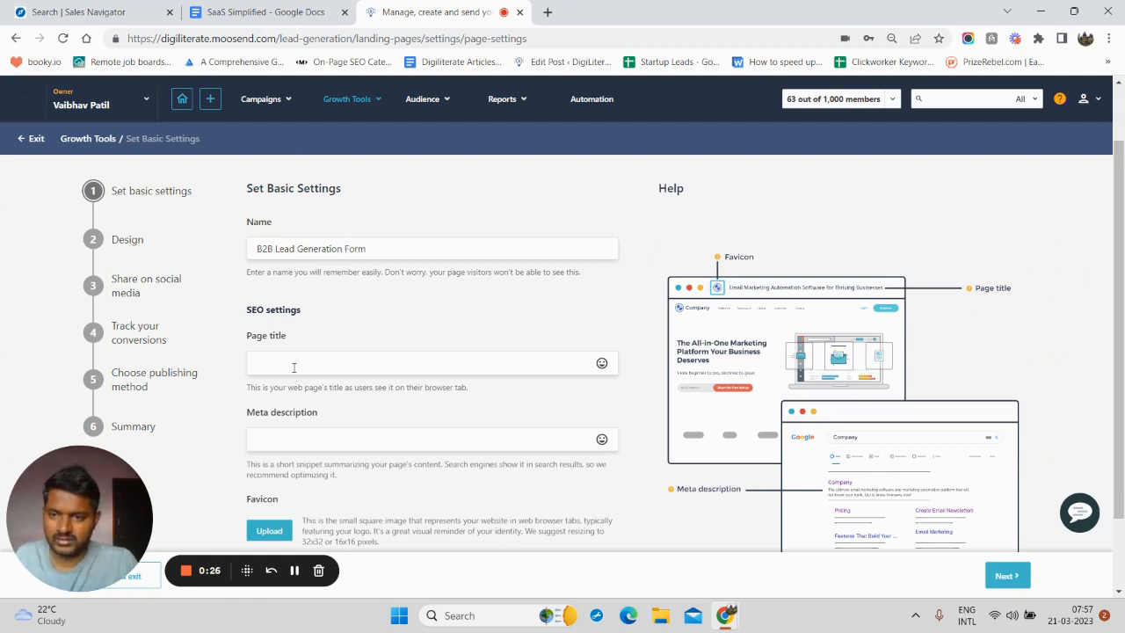
Set the landing page's SEO page title to "FREE B2B Leads For You"
{"action": "left_click", "coordinate": [294, 367]}
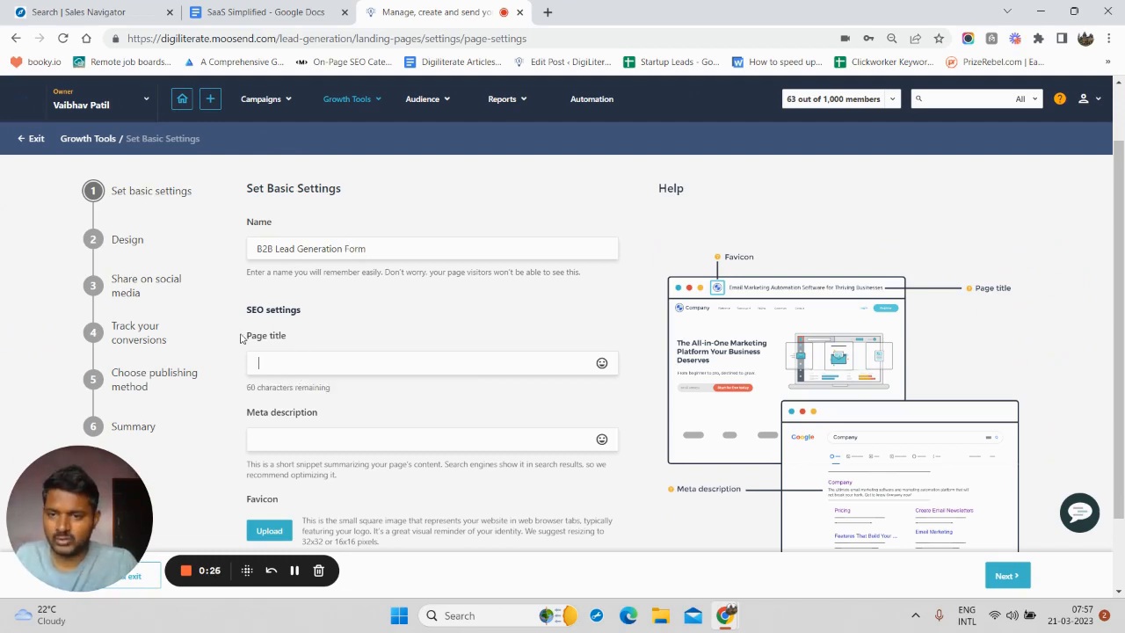
{"action": "scroll", "coordinate": [498, 360], "scroll_direction": "down", "scroll_amount": 1}
{"action": "scroll", "coordinate": [766, 345], "scroll_direction": "up", "scroll_amount": 1}
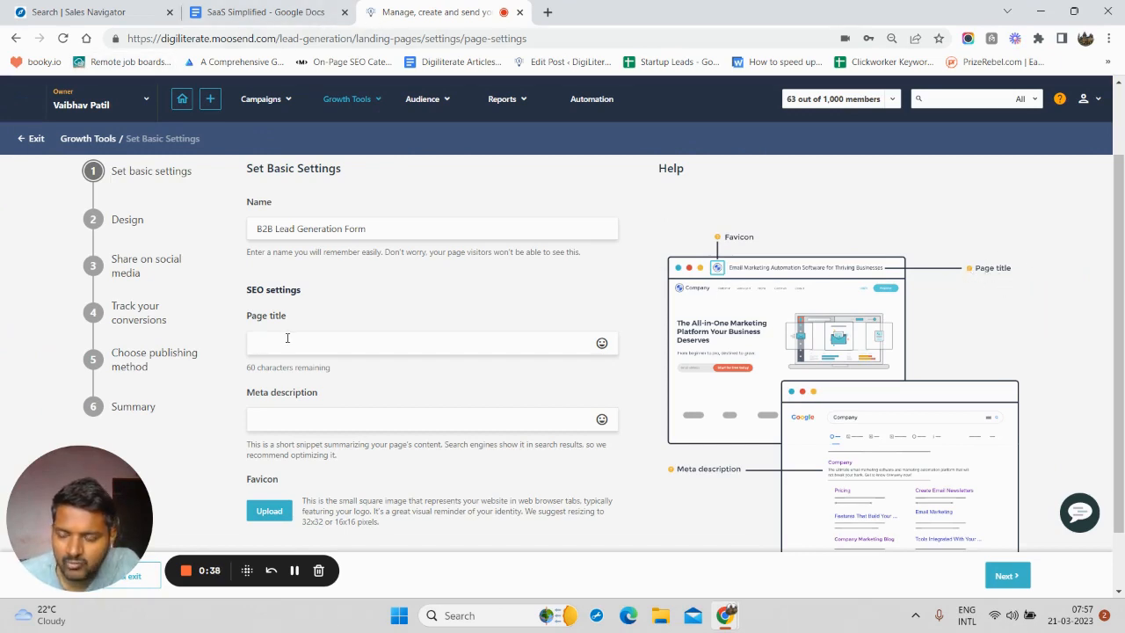
{"action": "scroll", "coordinate": [766, 402], "scroll_direction": "down", "scroll_amount": 1}
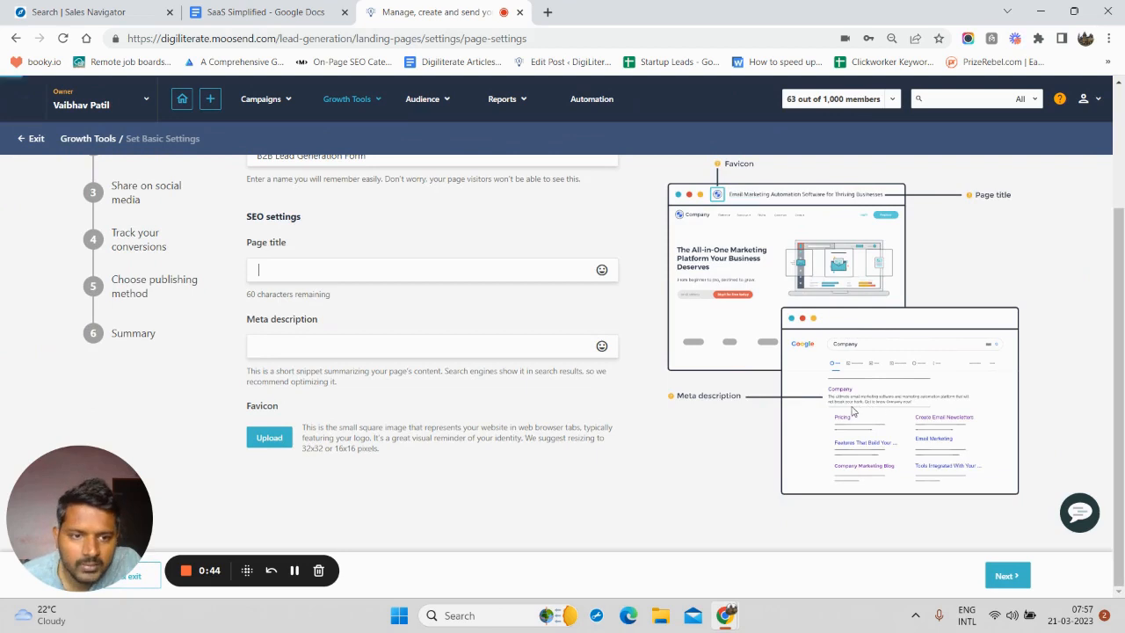
{"action": "scroll", "coordinate": [791, 401], "scroll_direction": "up", "scroll_amount": 1}
{"action": "scroll", "coordinate": [729, 404], "scroll_direction": "down", "scroll_amount": 1}
{"action": "scroll", "coordinate": [584, 393], "scroll_direction": "up", "scroll_amount": 1}
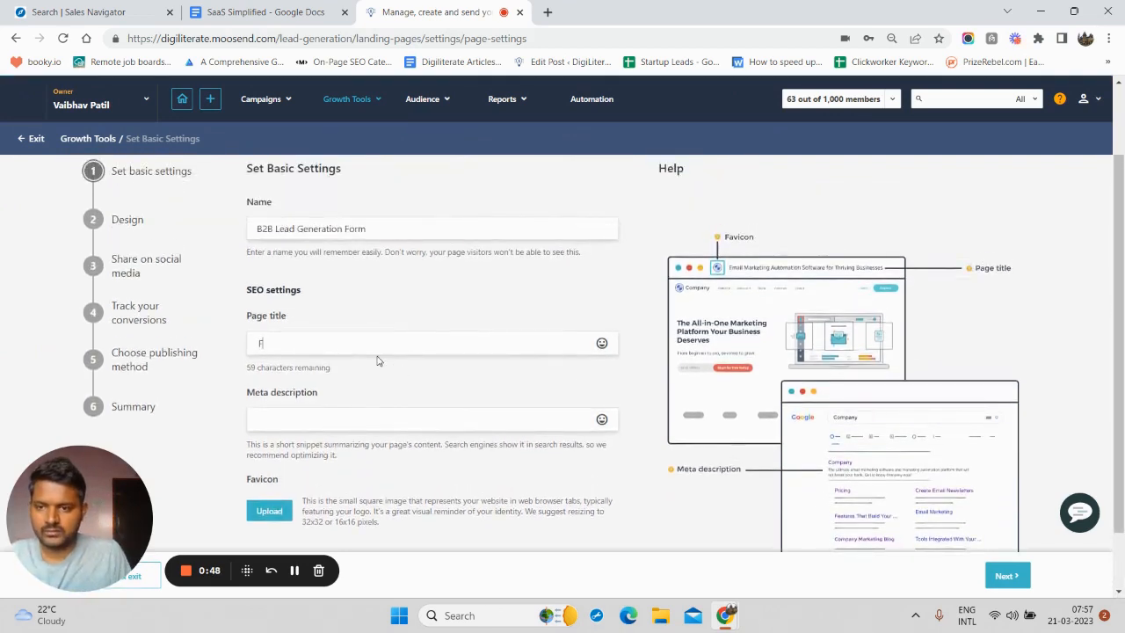
{"action": "type", "text": "B2B"}
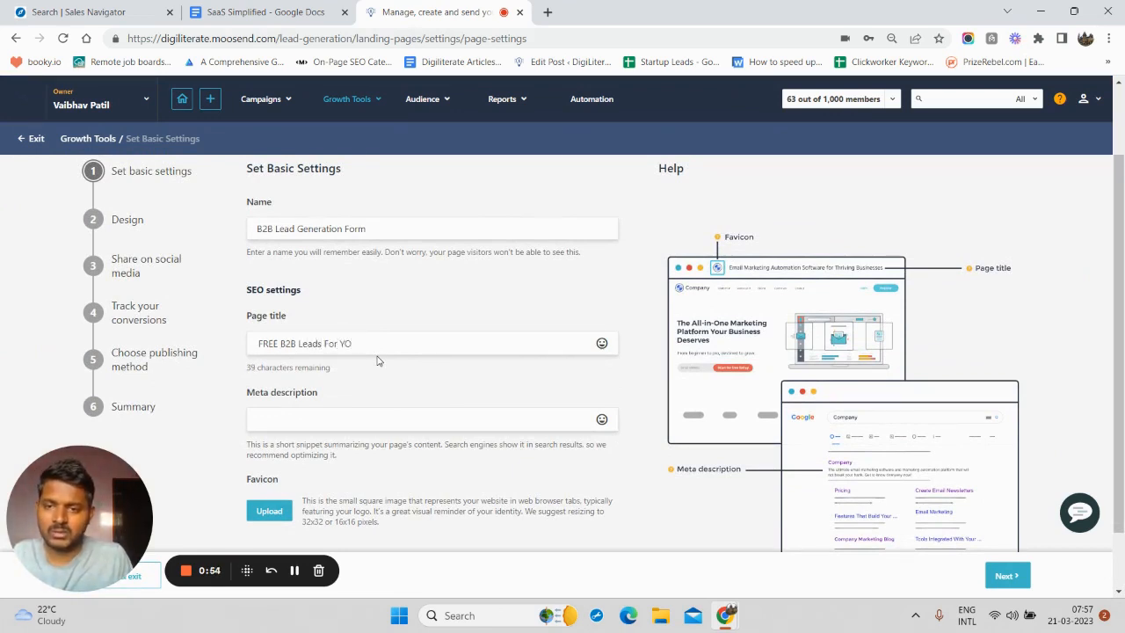
{"action": "type", "text": "Leads For Yoy"}
{"action": "key", "text": "BackSpace"}
{"action": "type", "text": "u"}
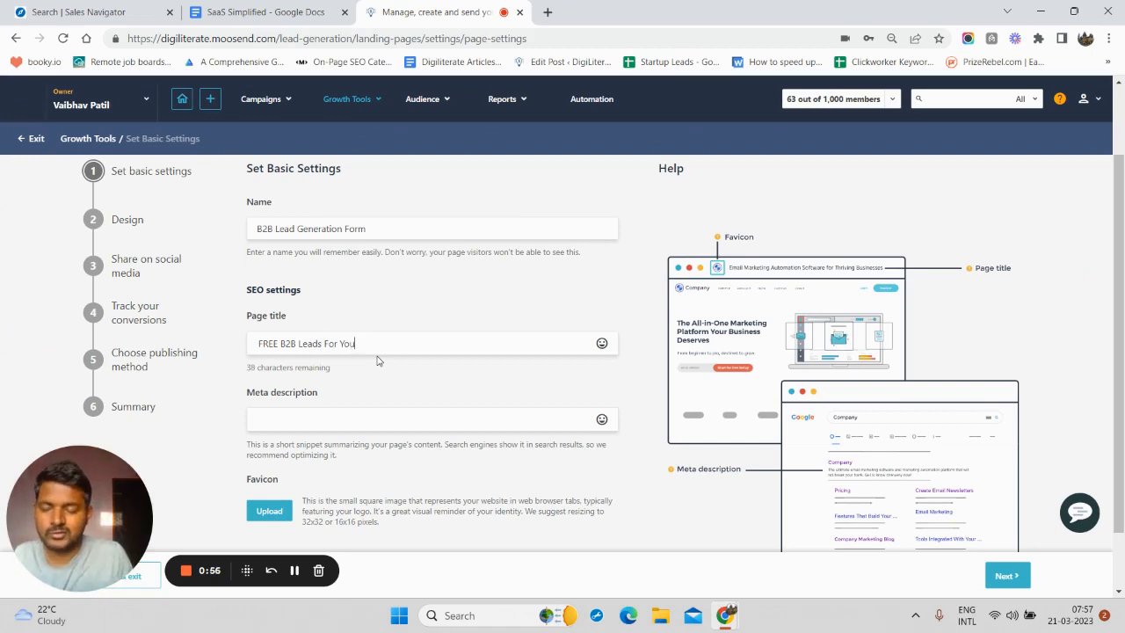
Enter "I am providing free b2b leads for free" as the landing page's meta description
{"action": "left_click", "coordinate": [326, 414]}
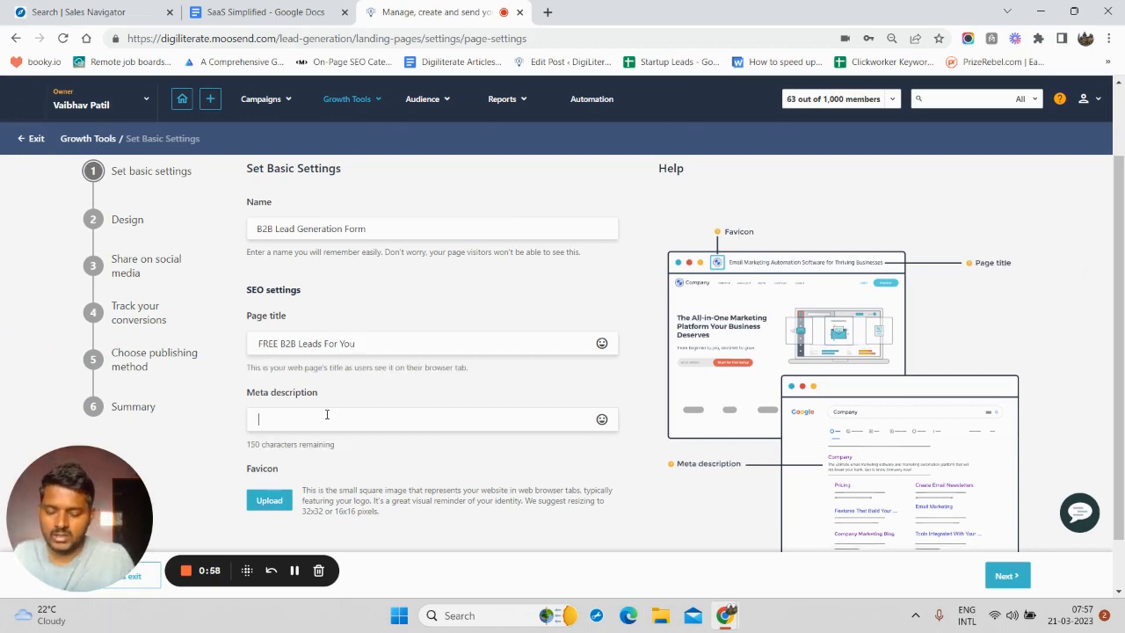
{"action": "type", "text": "I am providing"}
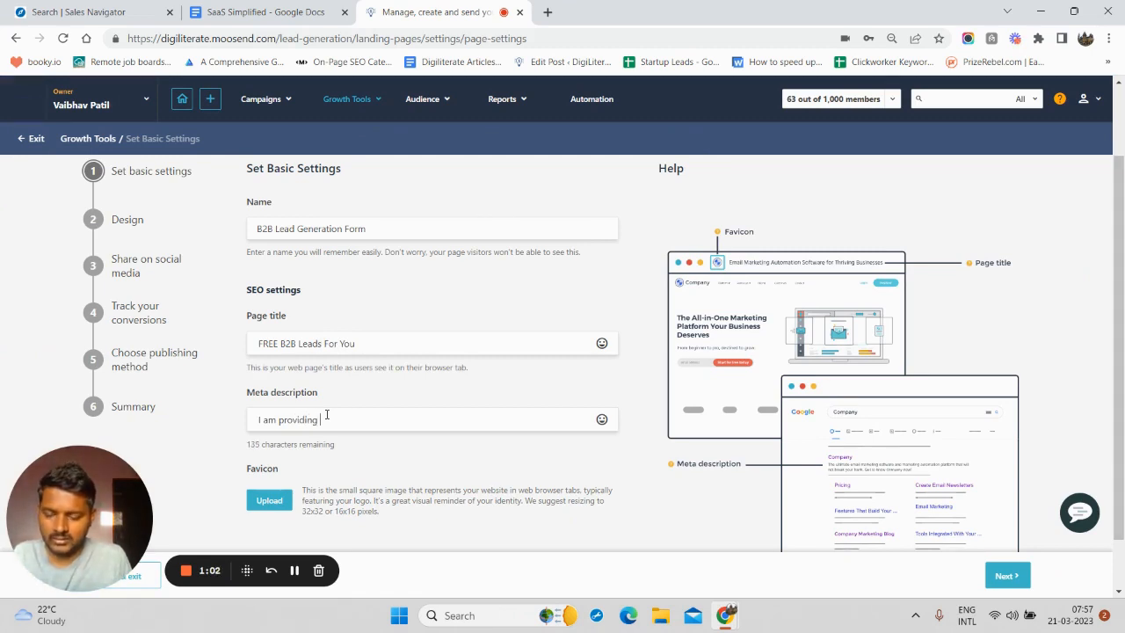
{"action": "type", "text": " free b2b lea"}
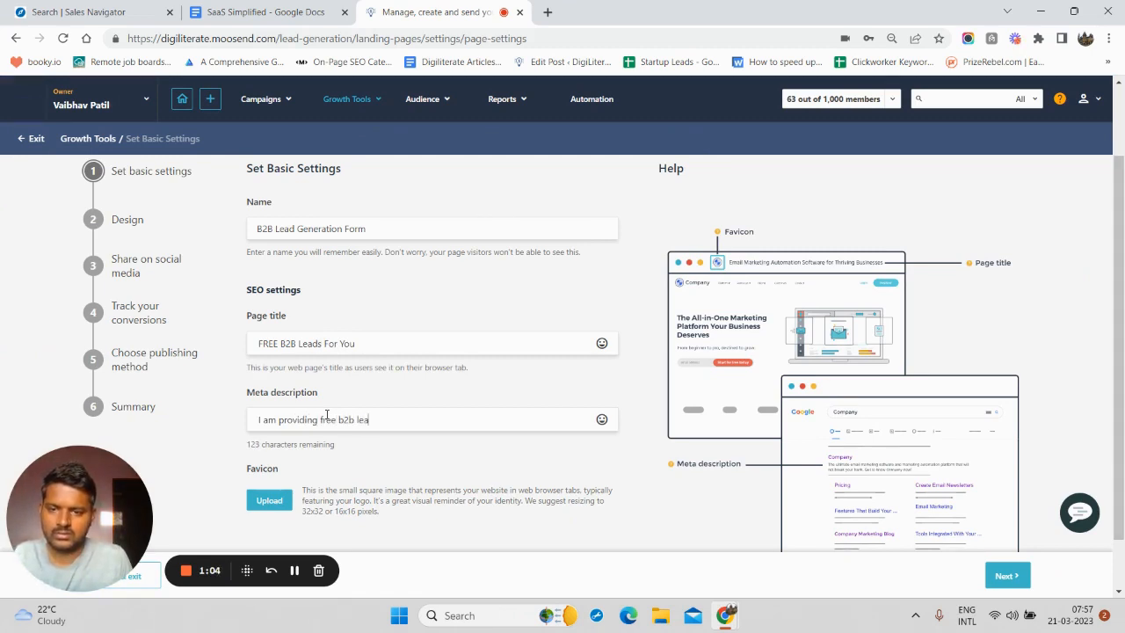
{"action": "type", "text": "ds for free"}
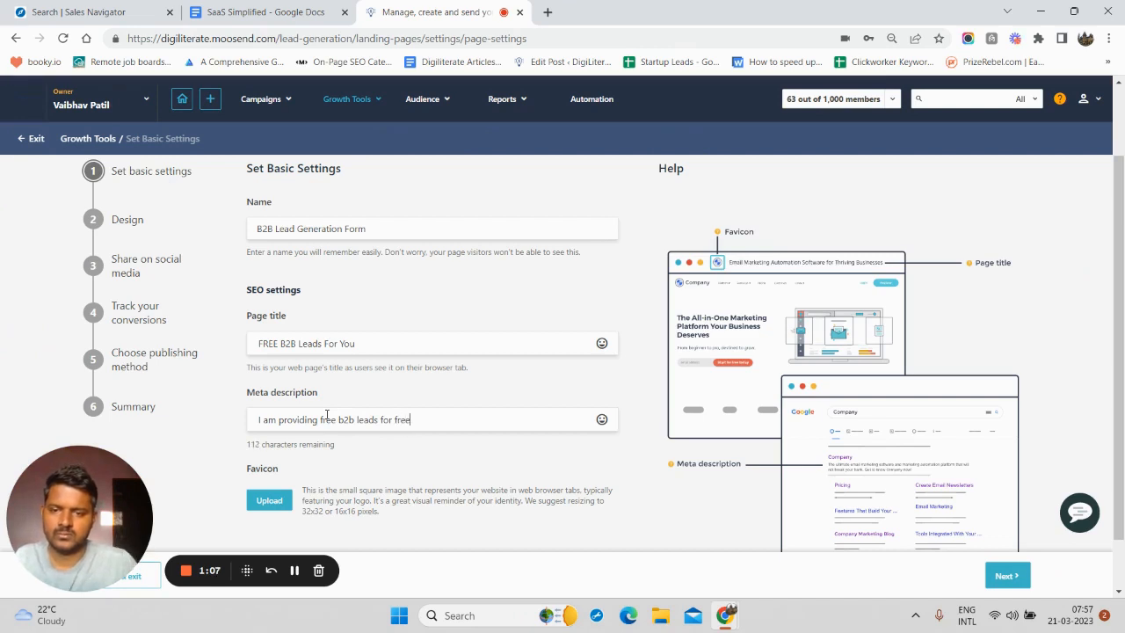
Upload the light bulb image "Untitled design(1)" from the Important folder as the landing page's favicon
{"action": "scroll", "coordinate": [326, 414], "scroll_direction": "down", "scroll_amount": 2}
{"action": "left_click", "coordinate": [287, 433]}
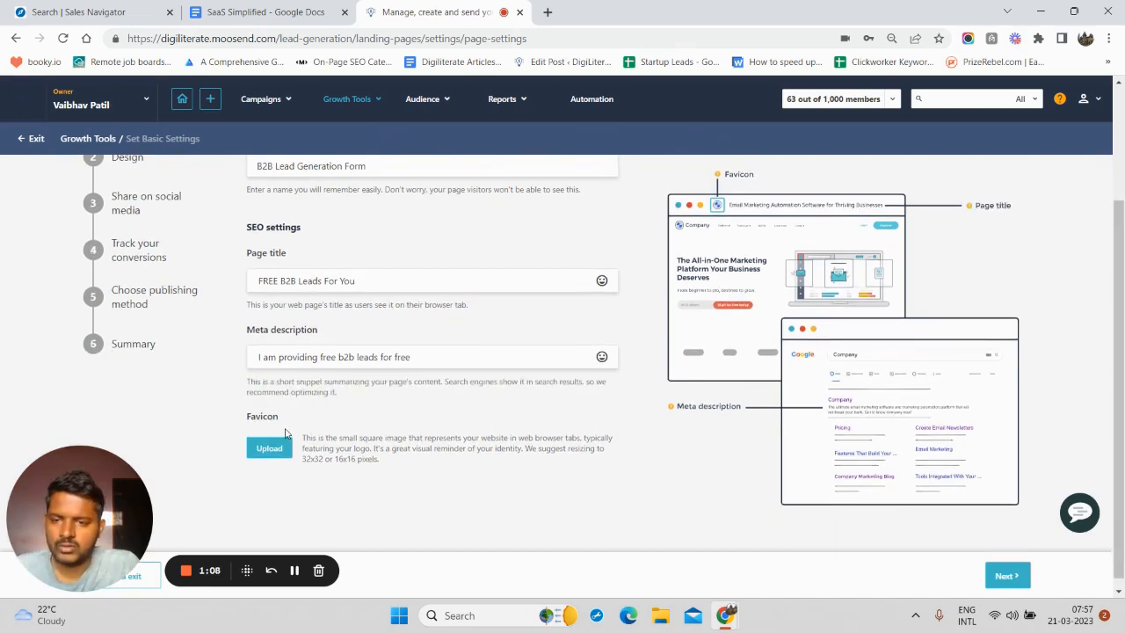
{"action": "left_click", "coordinate": [279, 456]}
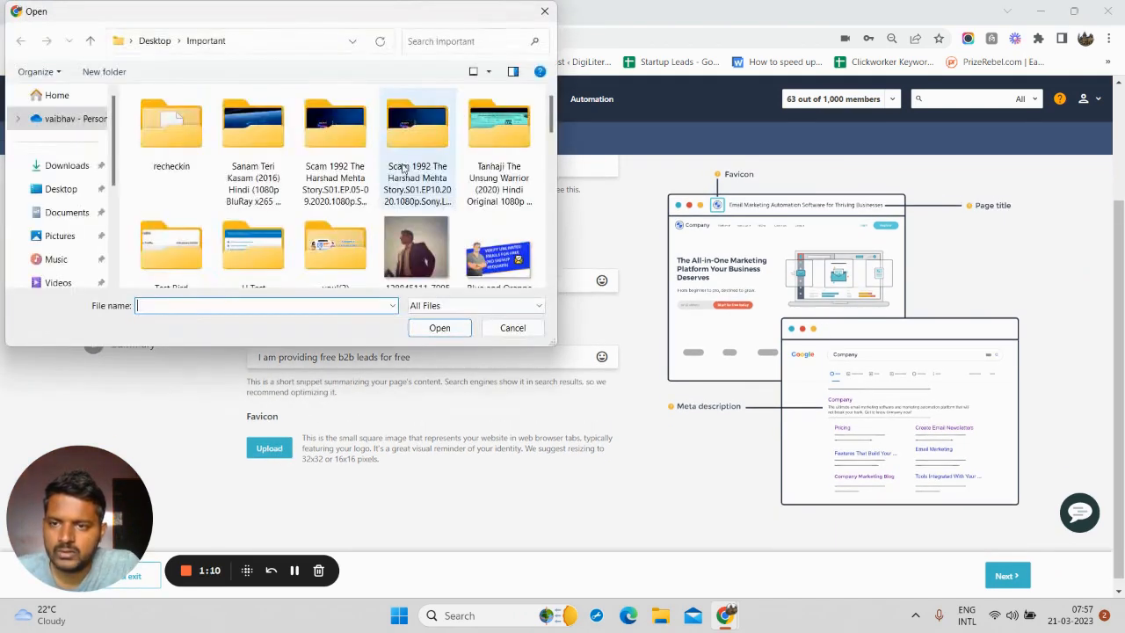
{"action": "scroll", "coordinate": [398, 172], "scroll_direction": "down", "scroll_amount": 3}
{"action": "left_click", "coordinate": [337, 226]}
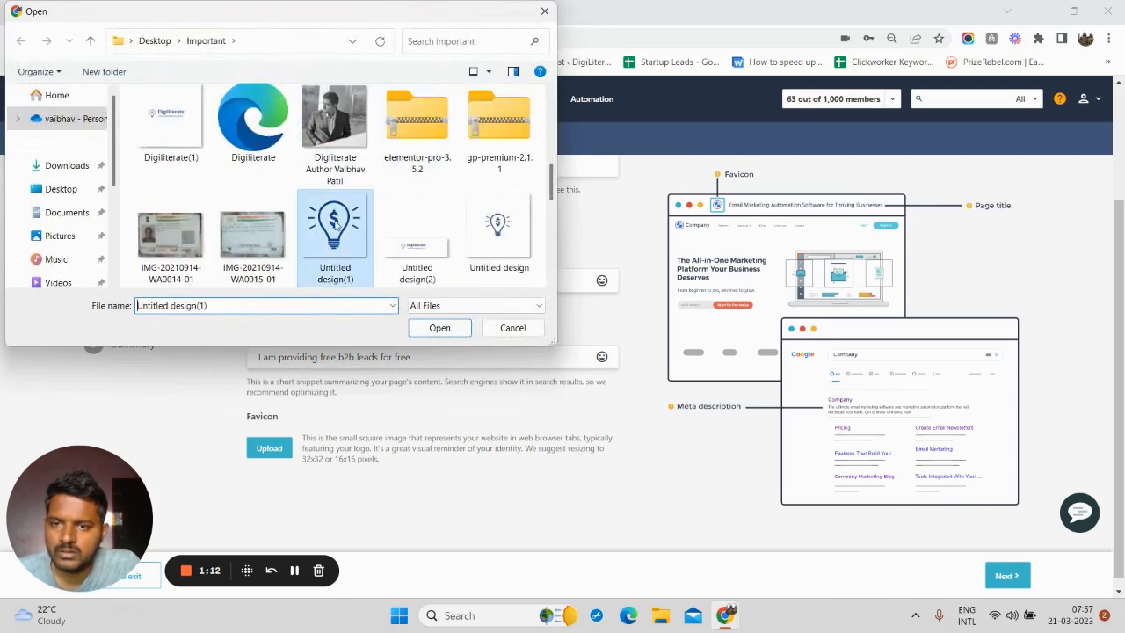
{"action": "left_click", "coordinate": [430, 330]}
{"action": "scroll", "coordinate": [416, 401], "scroll_direction": "down", "scroll_amount": 1}
{"action": "scroll", "coordinate": [413, 404], "scroll_direction": "up", "scroll_amount": 2}
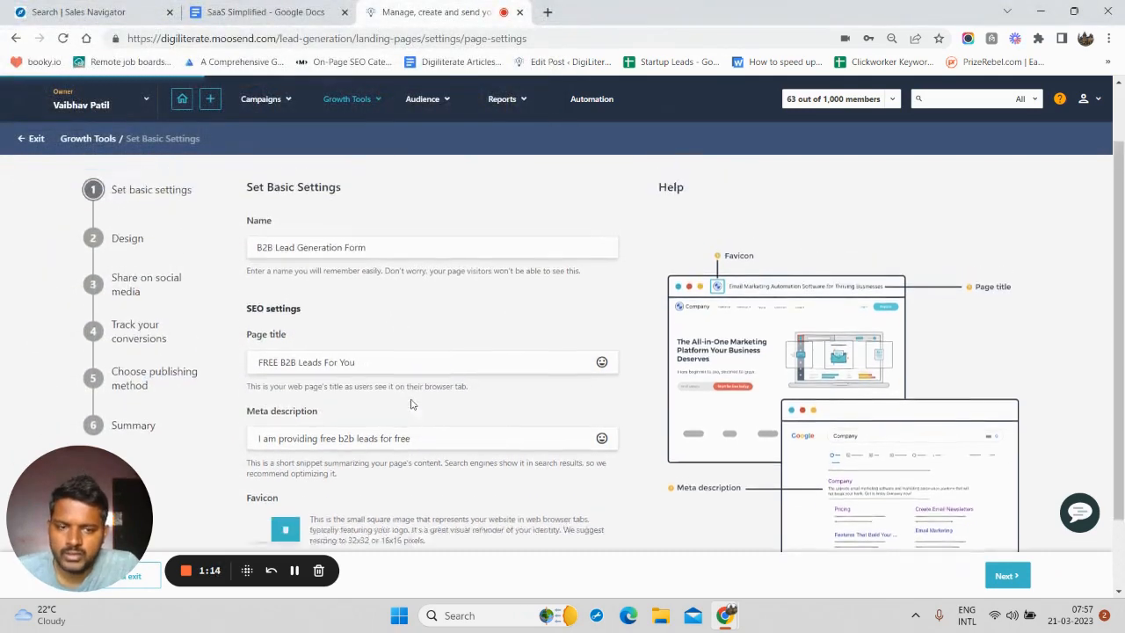
{"action": "scroll", "coordinate": [411, 404], "scroll_direction": "down", "scroll_amount": 2}
{"action": "scroll", "coordinate": [359, 364], "scroll_direction": "up", "scroll_amount": 1}
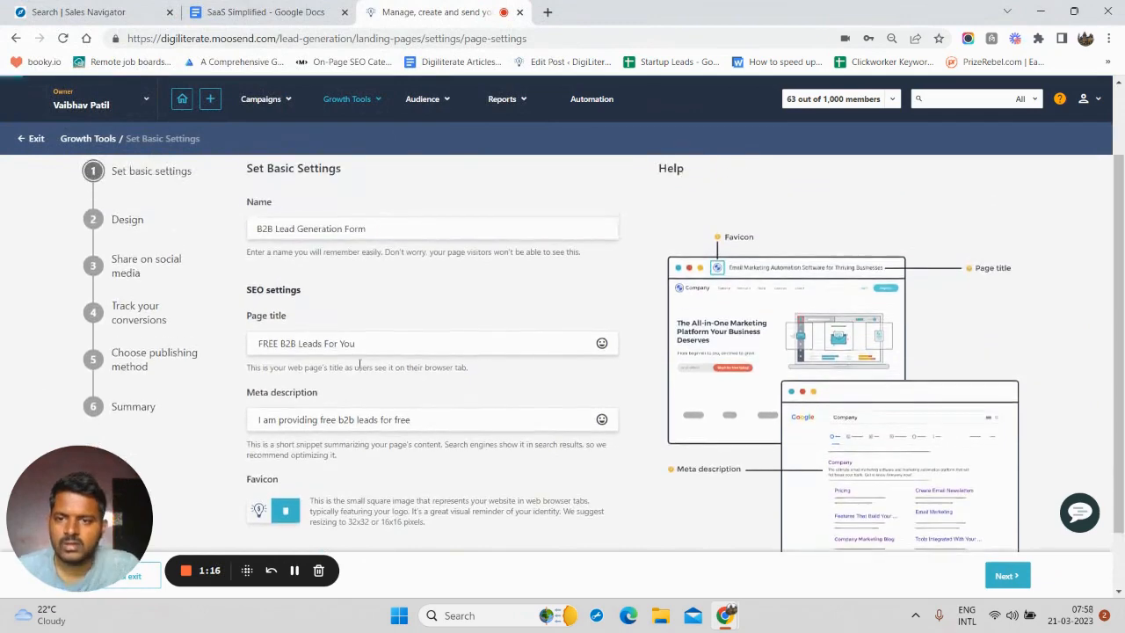
Advance the landing page to its Design stage and open the landing page template library
{"action": "scroll", "coordinate": [359, 365], "scroll_direction": "down", "scroll_amount": 1}
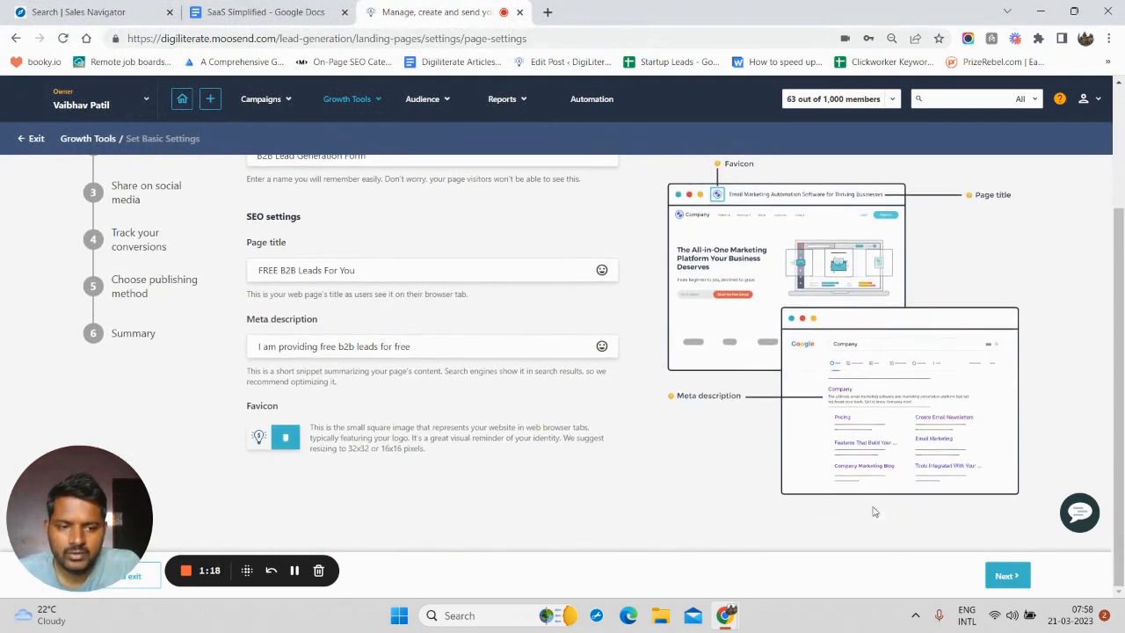
{"action": "left_click", "coordinate": [1006, 580]}
{"action": "scroll", "coordinate": [488, 420], "scroll_direction": "down", "scroll_amount": 2}
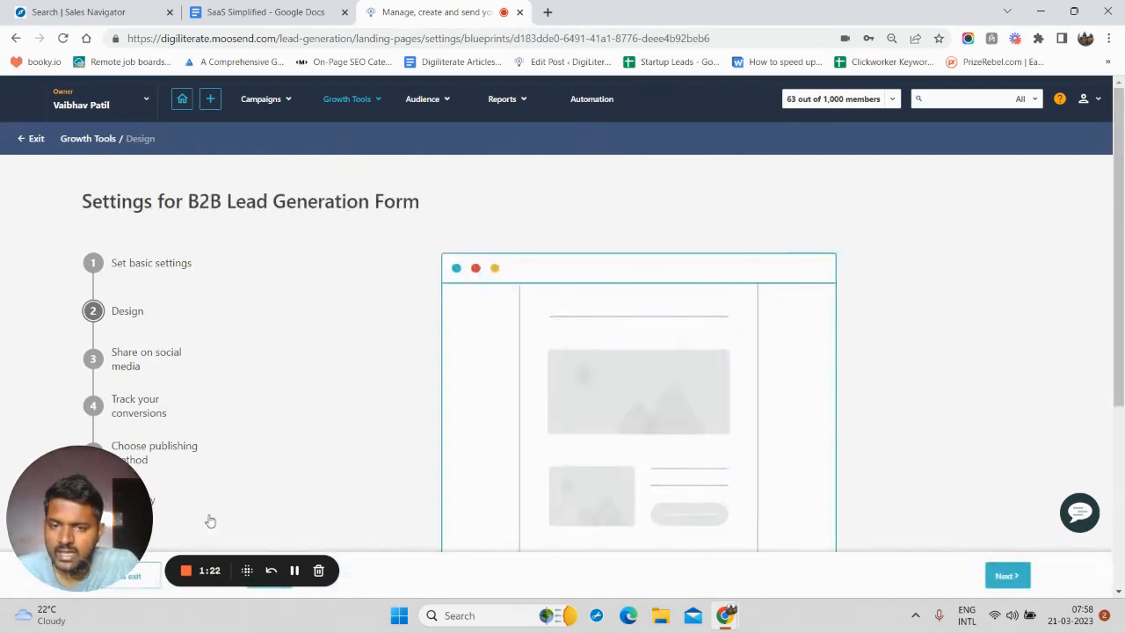
{"action": "scroll", "coordinate": [508, 417], "scroll_direction": "down", "scroll_amount": 3}
{"action": "left_click", "coordinate": [608, 536]}
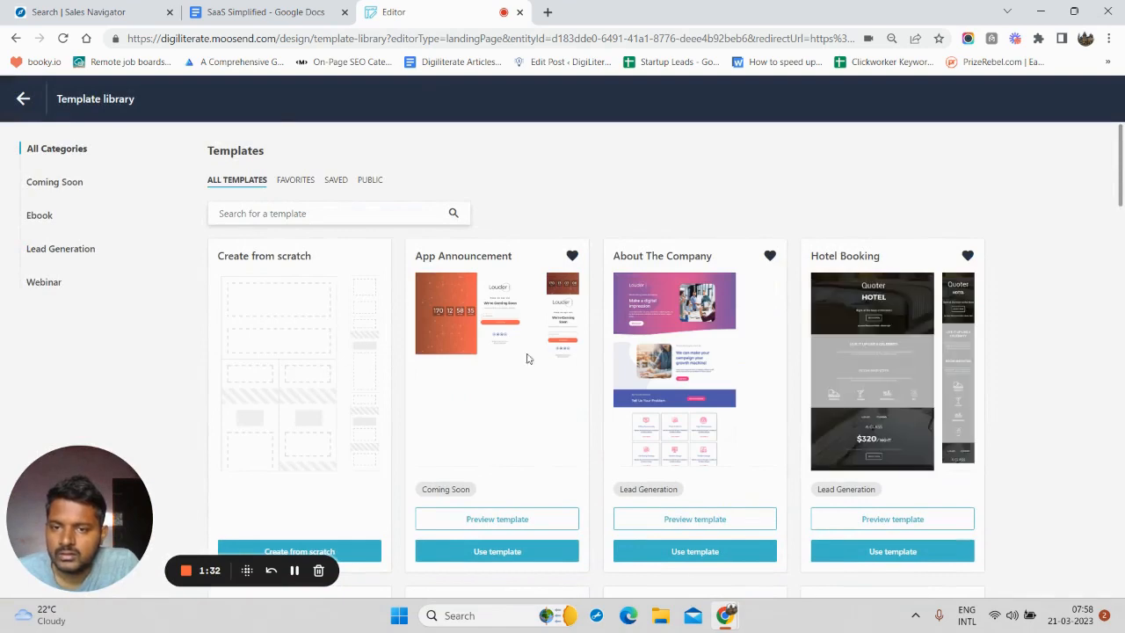
Browse the template library and set the Lead Generation template "Landing Pages For Your A..." as the landing page
{"action": "scroll", "coordinate": [529, 404], "scroll_direction": "down", "scroll_amount": 1}
{"action": "scroll", "coordinate": [402, 352], "scroll_direction": "down", "scroll_amount": 1}
{"action": "scroll", "coordinate": [301, 319], "scroll_direction": "up", "scroll_amount": 2}
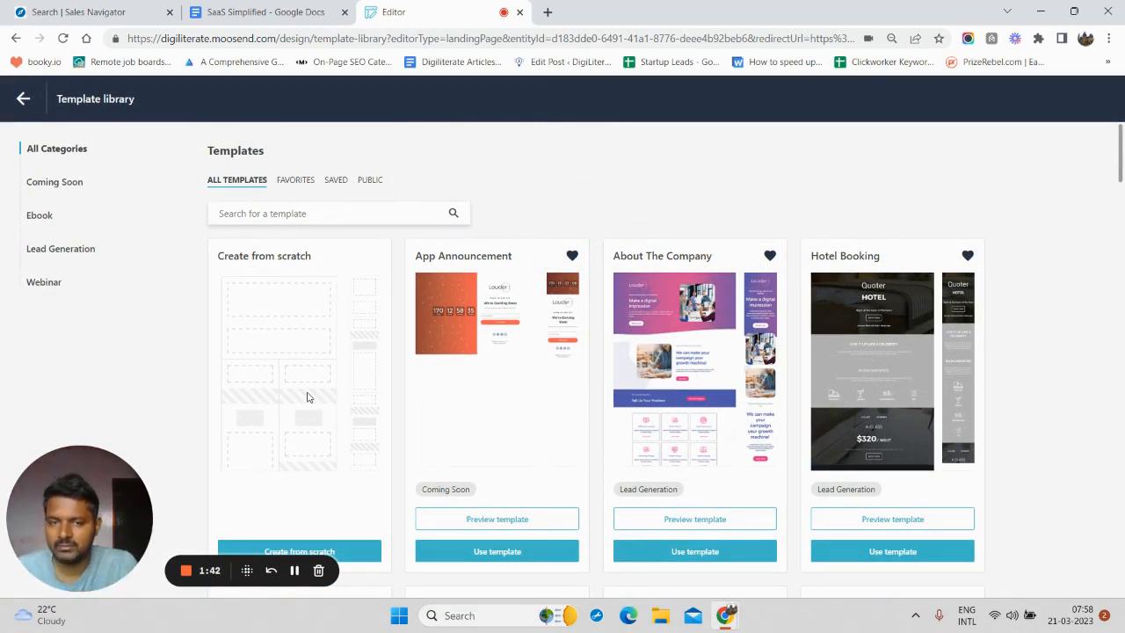
{"action": "scroll", "coordinate": [307, 397], "scroll_direction": "down", "scroll_amount": 5}
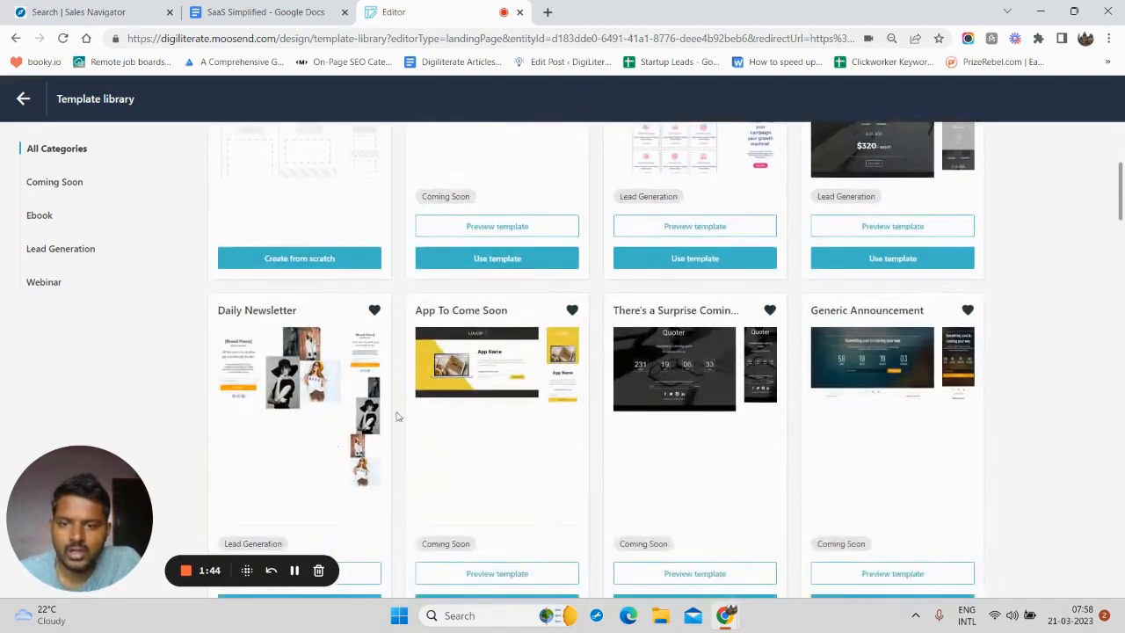
{"action": "scroll", "coordinate": [477, 382], "scroll_direction": "down", "scroll_amount": 3}
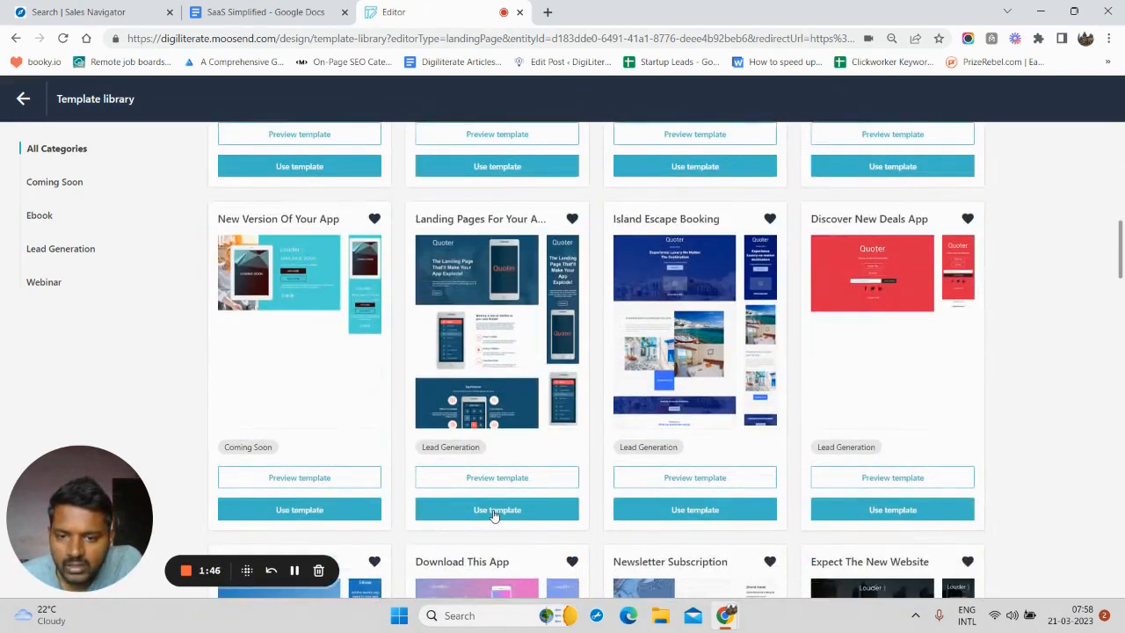
{"action": "left_click", "coordinate": [497, 511]}
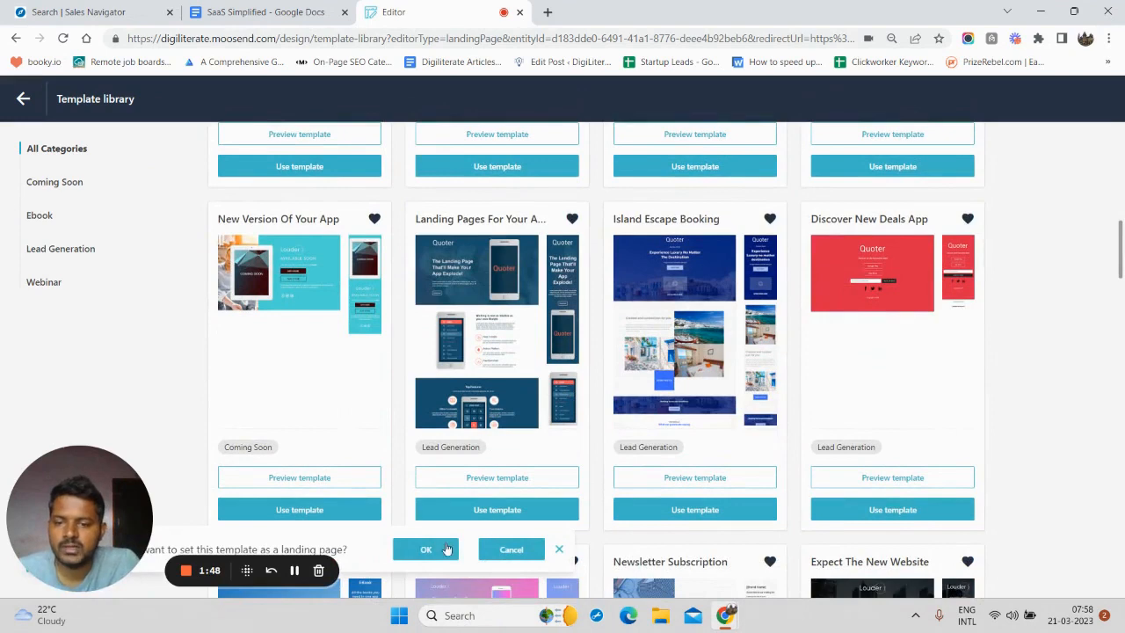
{"action": "left_click", "coordinate": [445, 545]}
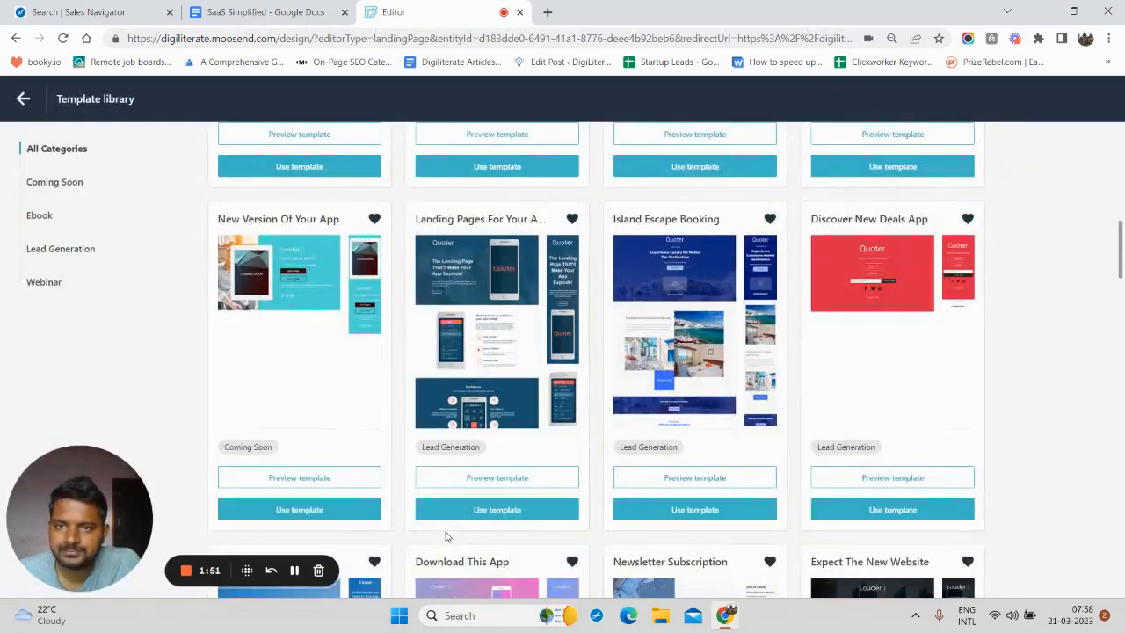
Look over the template's hero and feature sections in the editor, along with the available content items and layout containers
{"action": "scroll", "coordinate": [642, 375], "scroll_direction": "down", "scroll_amount": 4}
{"action": "scroll", "coordinate": [644, 376], "scroll_direction": "up", "scroll_amount": 2}
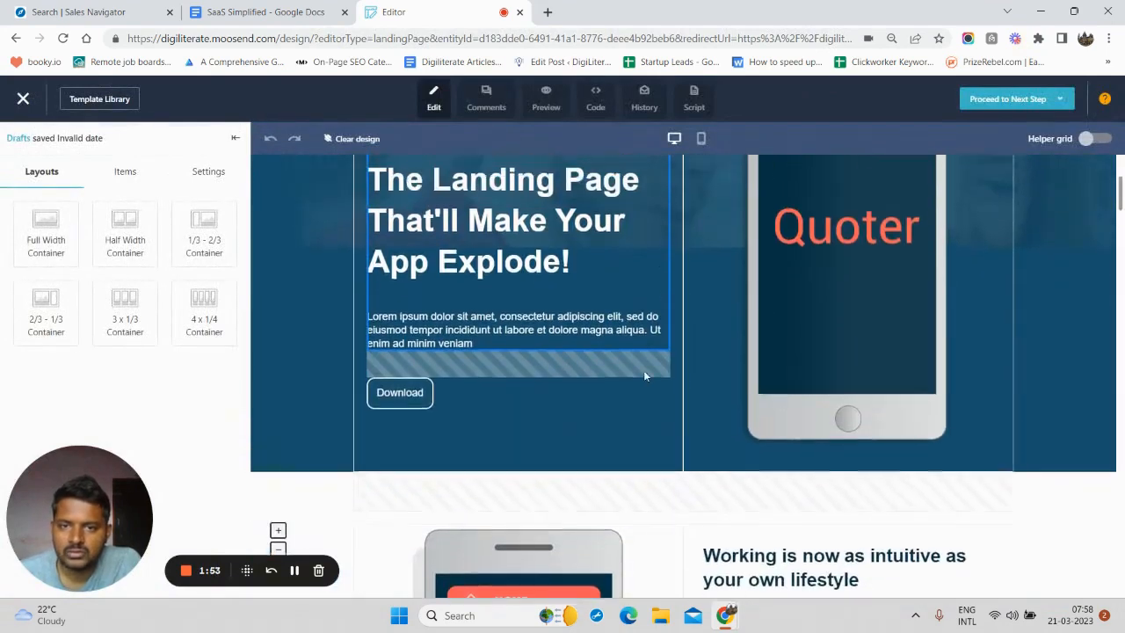
{"action": "scroll", "coordinate": [644, 370], "scroll_direction": "up", "scroll_amount": 2}
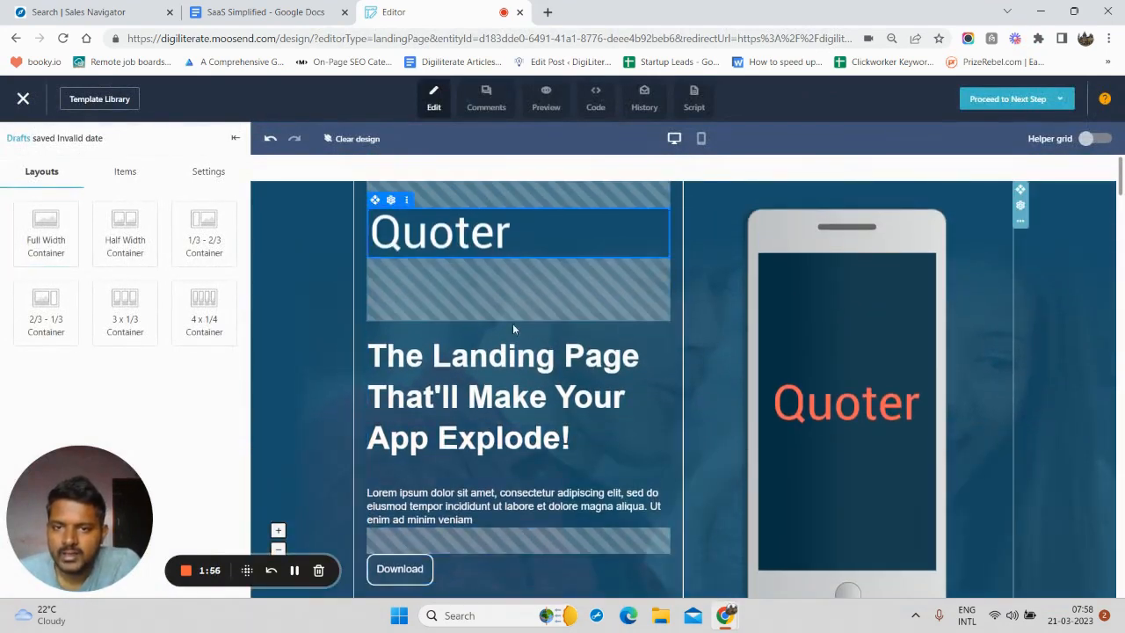
{"action": "scroll", "coordinate": [676, 362], "scroll_direction": "down", "scroll_amount": 8}
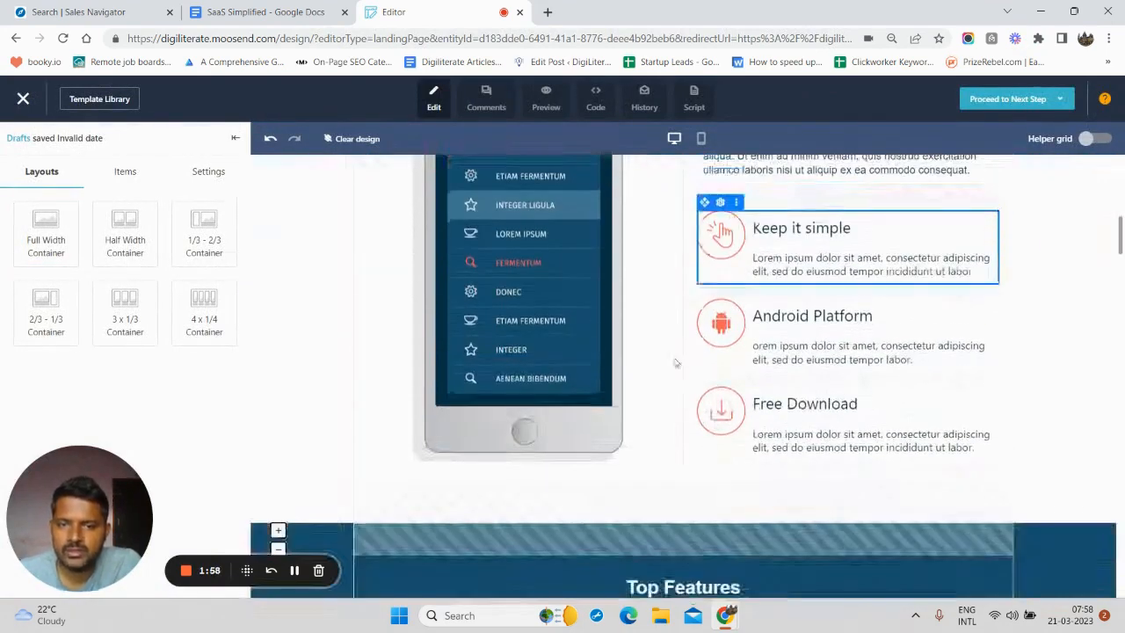
{"action": "scroll", "coordinate": [676, 362], "scroll_direction": "up", "scroll_amount": 3}
{"action": "left_click", "coordinate": [132, 177]}
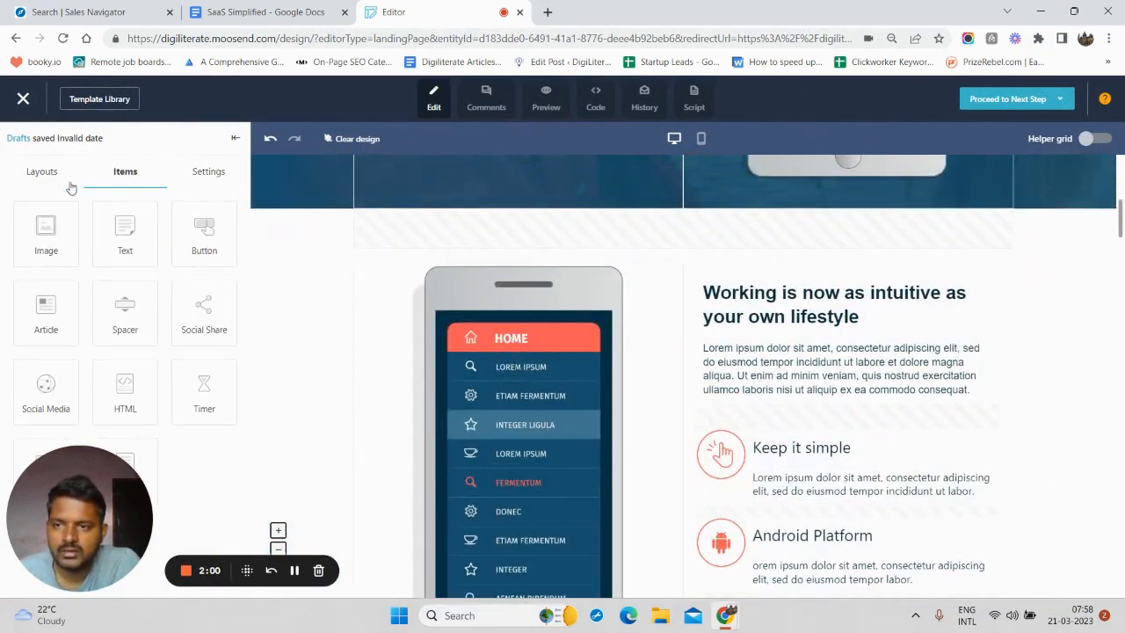
{"action": "left_click", "coordinate": [44, 174]}
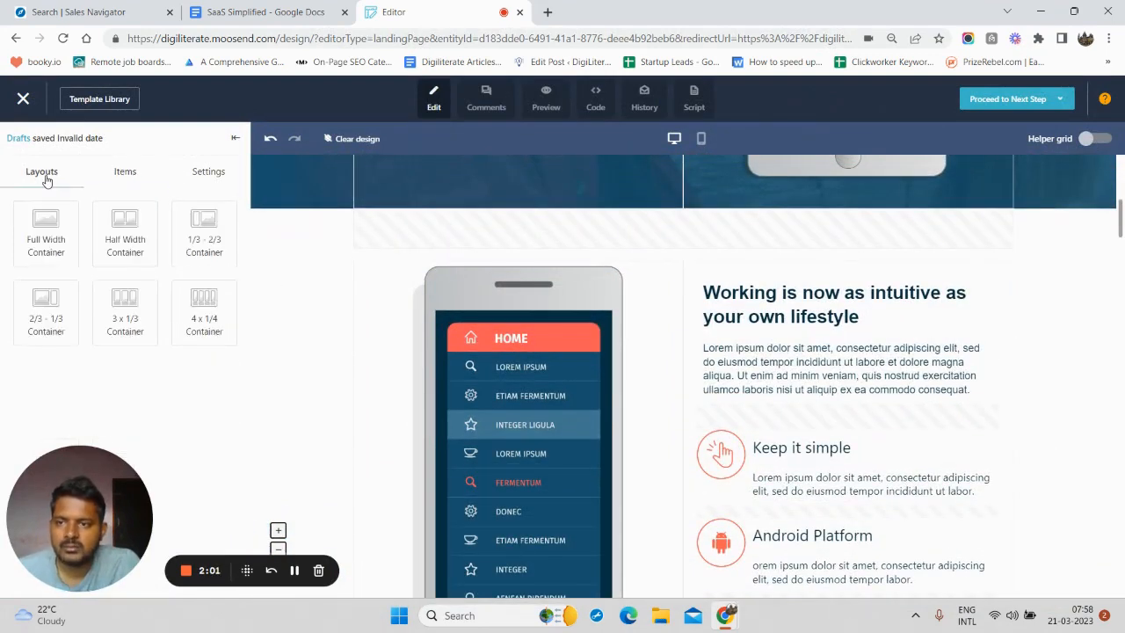
Proceed with the autosaved design, updating the landing page content, and view the Facebook settings in the Share on Social Media stage
{"action": "left_click", "coordinate": [986, 101]}
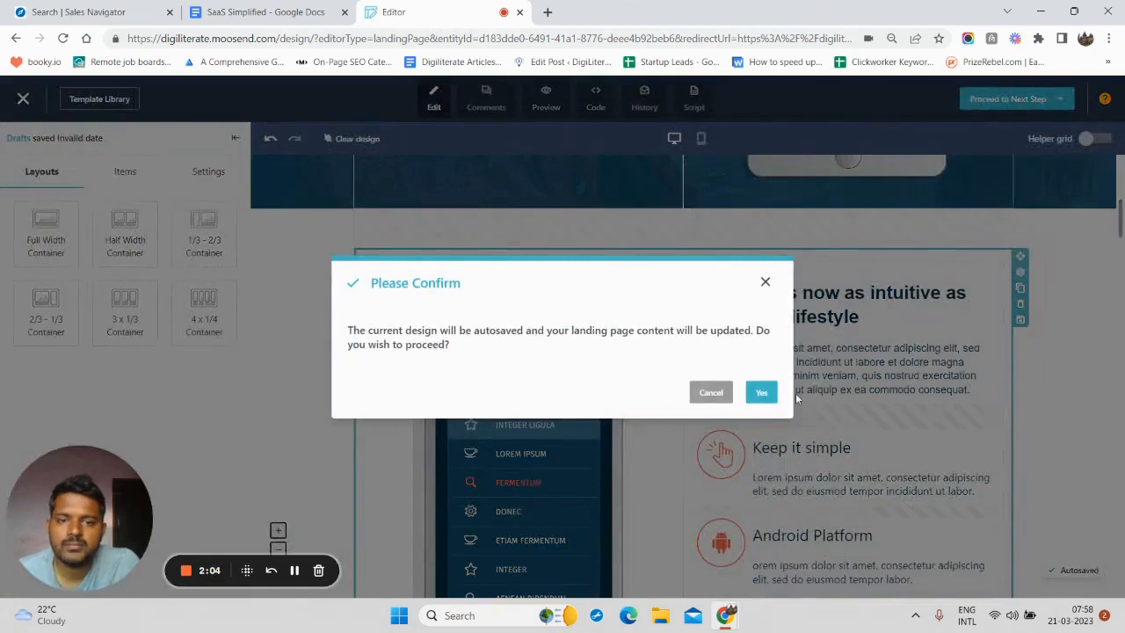
{"action": "left_click", "coordinate": [761, 393]}
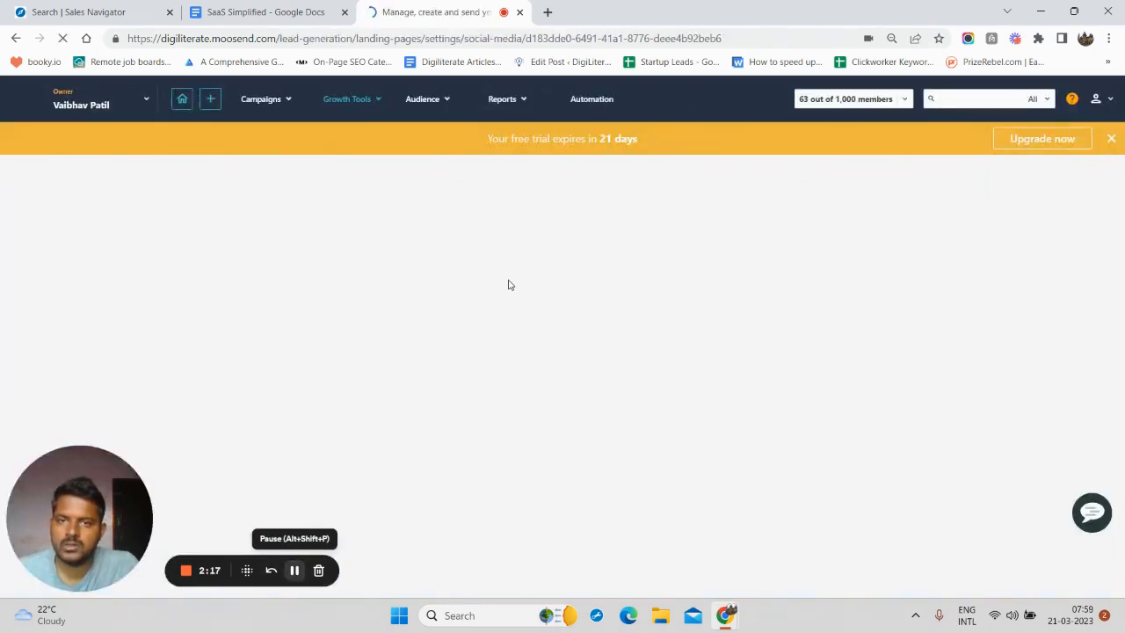
{"action": "scroll", "coordinate": [279, 401], "scroll_direction": "down", "scroll_amount": 2}
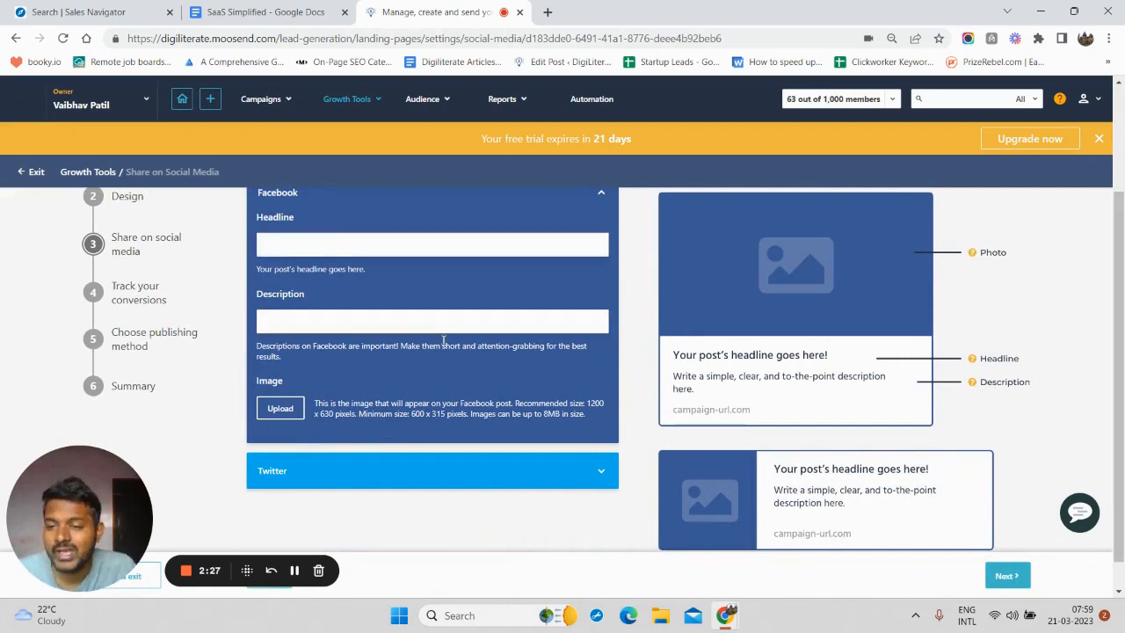
Fill in the Facebook sharing headline "B2B lead Generation" and the description "Hi, Please check this leads for free"
{"action": "scroll", "coordinate": [444, 339], "scroll_direction": "up", "scroll_amount": 1}
{"action": "left_click", "coordinate": [307, 318]}
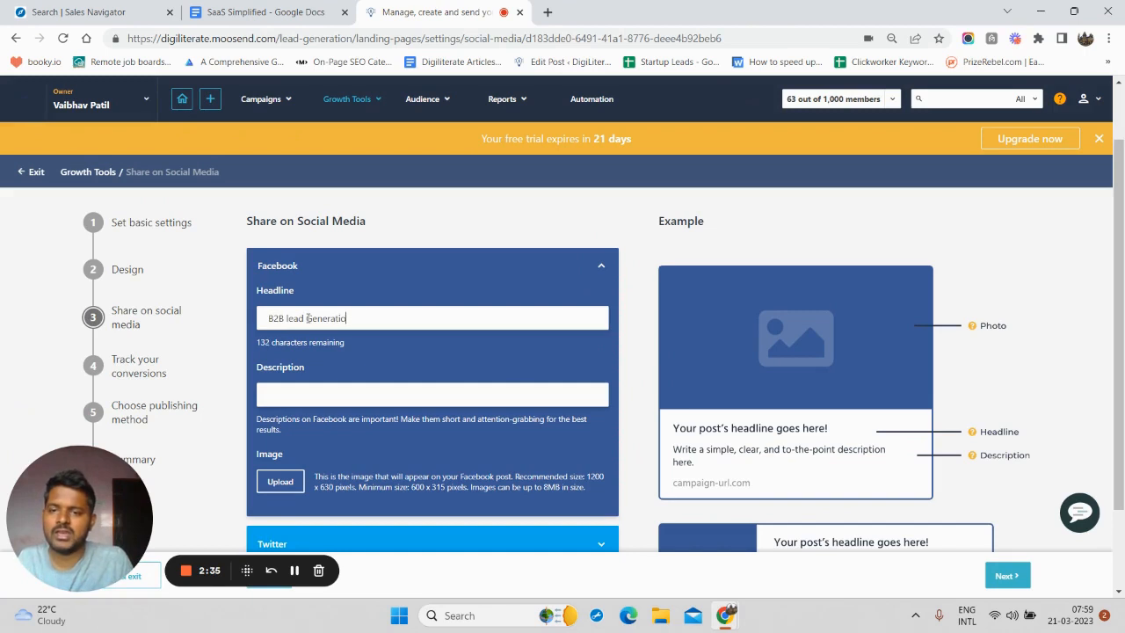
{"action": "left_click", "coordinate": [297, 397]}
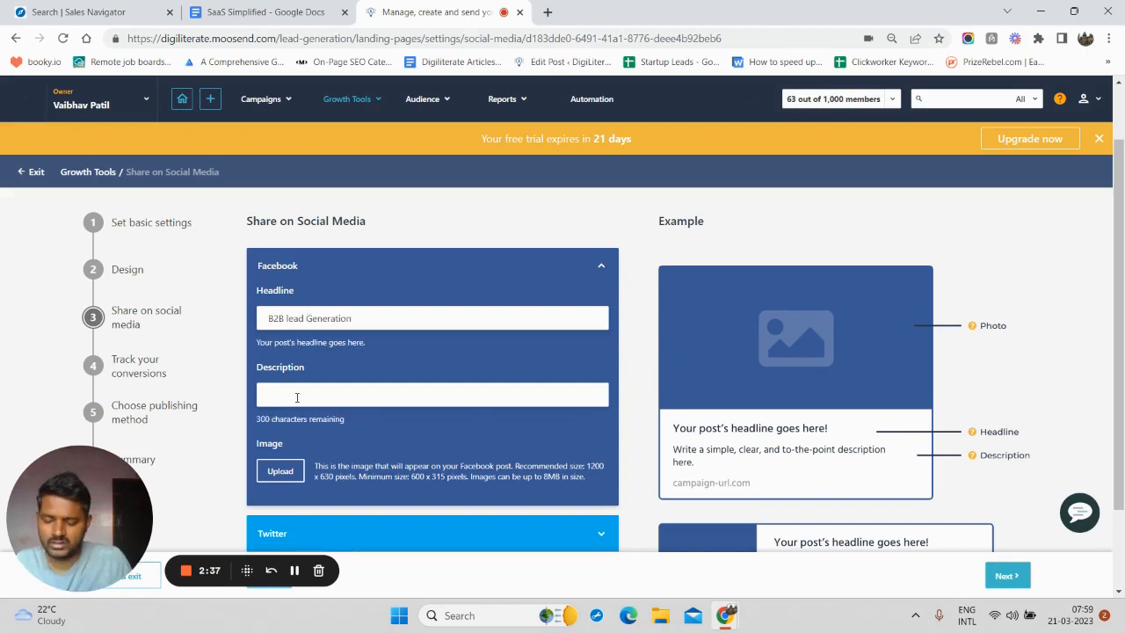
{"action": "type", "text": "Hi, Please ch"}
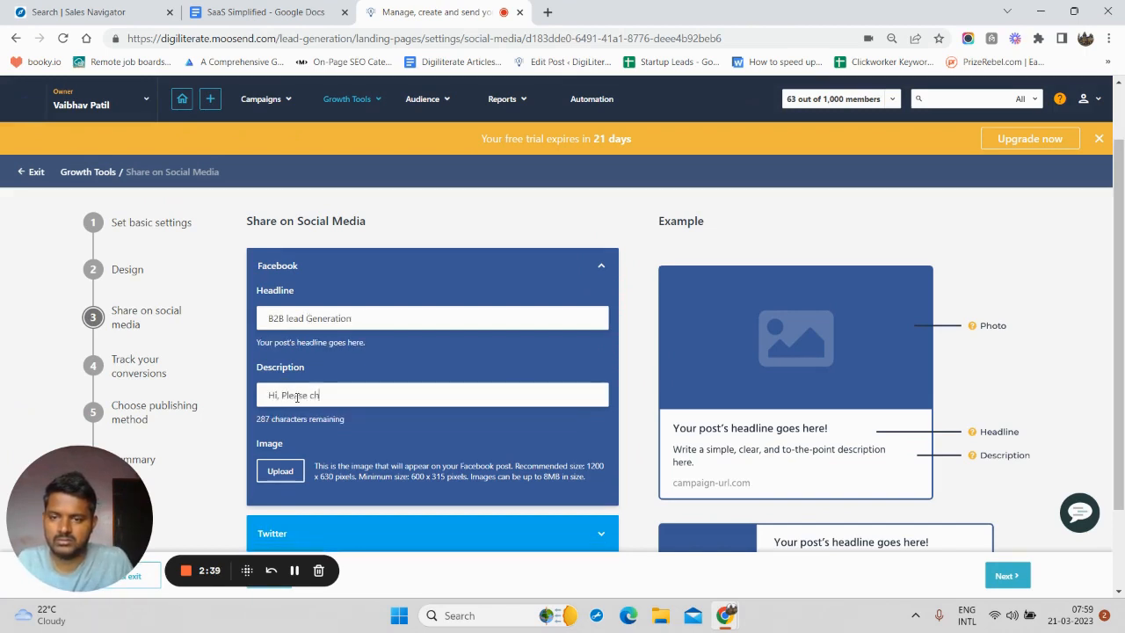
{"action": "type", "text": "eck this lea"}
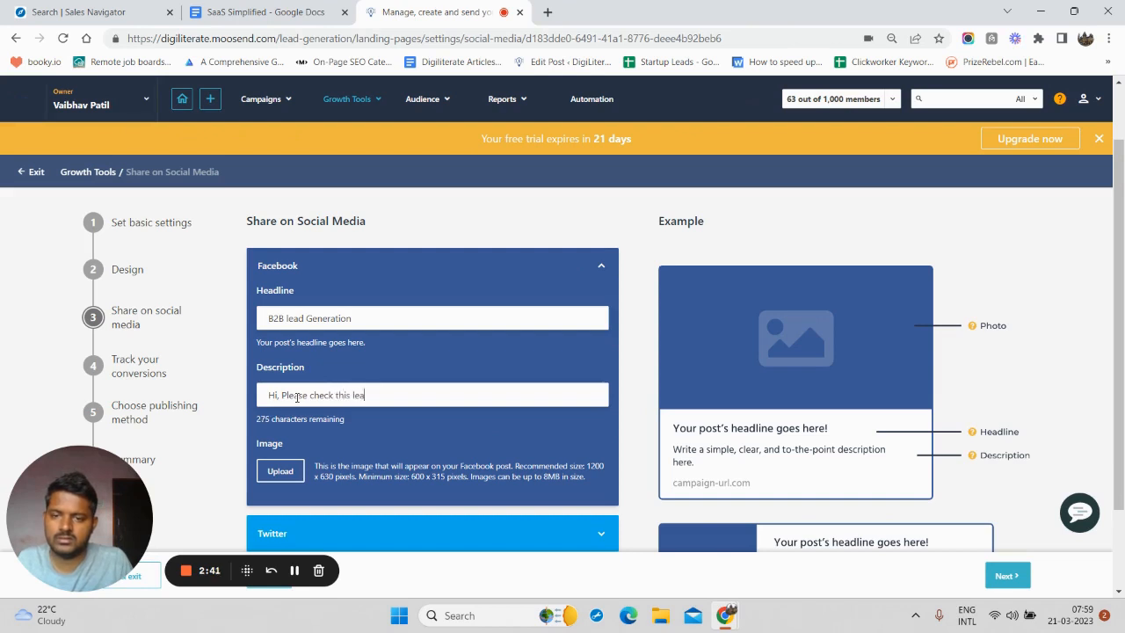
{"action": "type", "text": "ds fro f"}
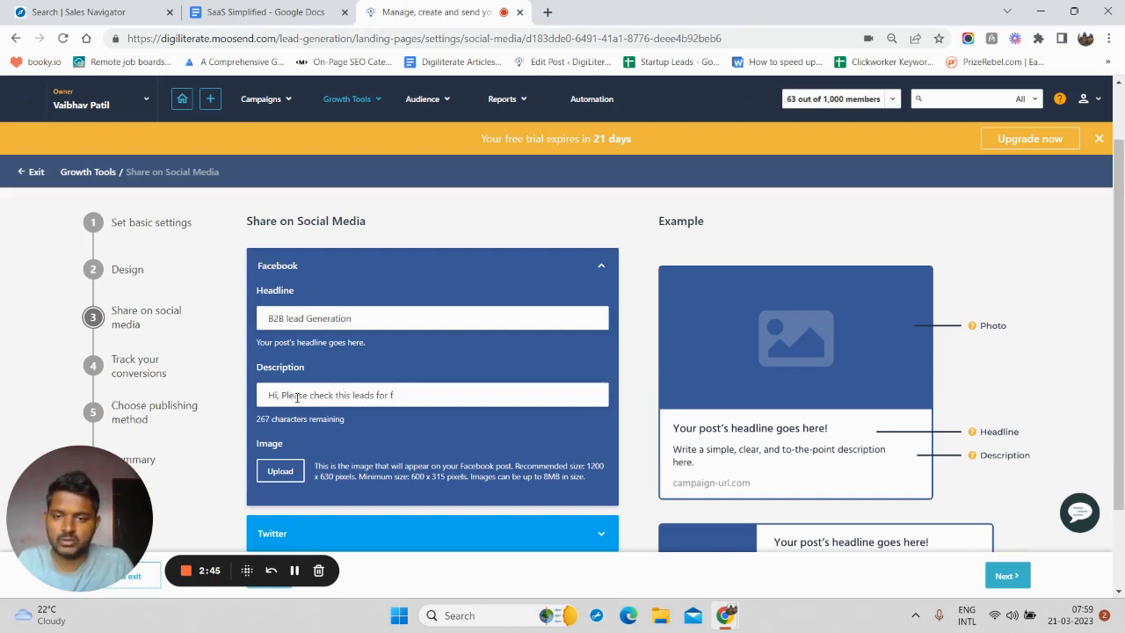
{"action": "scroll", "coordinate": [752, 277], "scroll_direction": "down", "scroll_amount": 1}
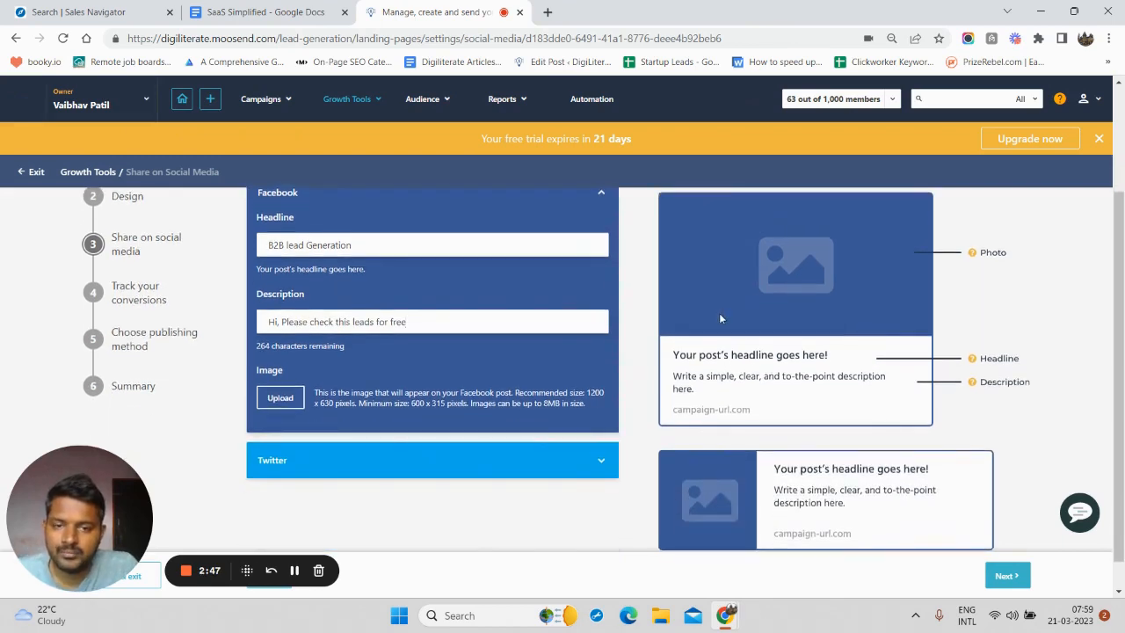
{"action": "scroll", "coordinate": [866, 302], "scroll_direction": "up", "scroll_amount": 1}
{"action": "scroll", "coordinate": [859, 325], "scroll_direction": "down", "scroll_amount": 1}
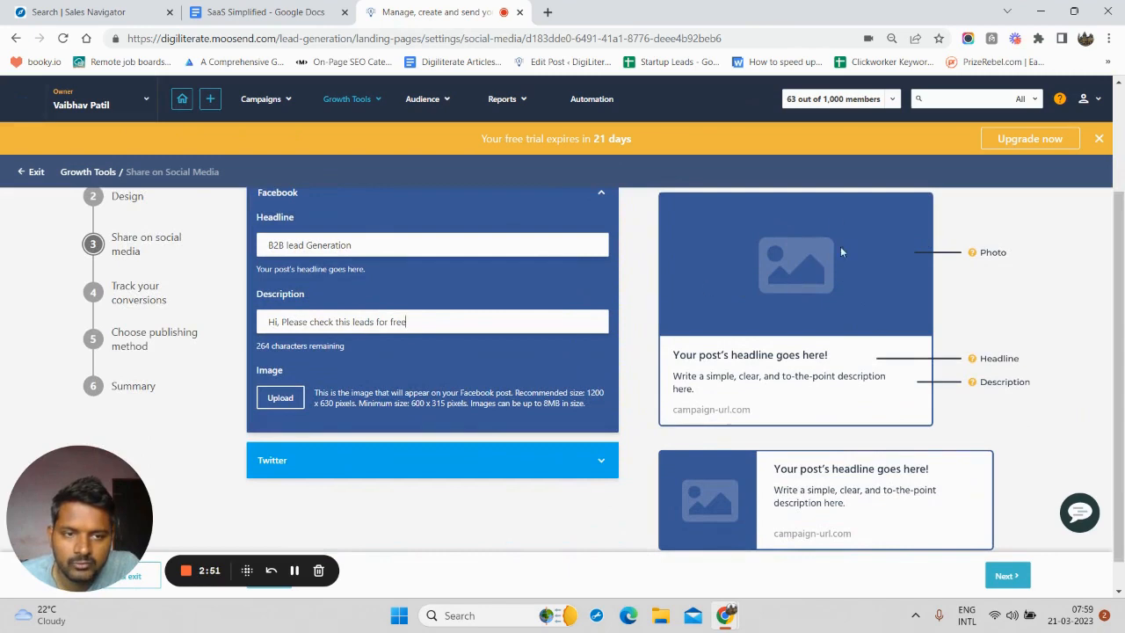
Upload the "Blue and Orange Modern Successfull in Young Age" YouTube thumbnail from the Important folder as the Facebook post image
{"action": "scroll", "coordinate": [369, 427], "scroll_direction": "down", "scroll_amount": 1}
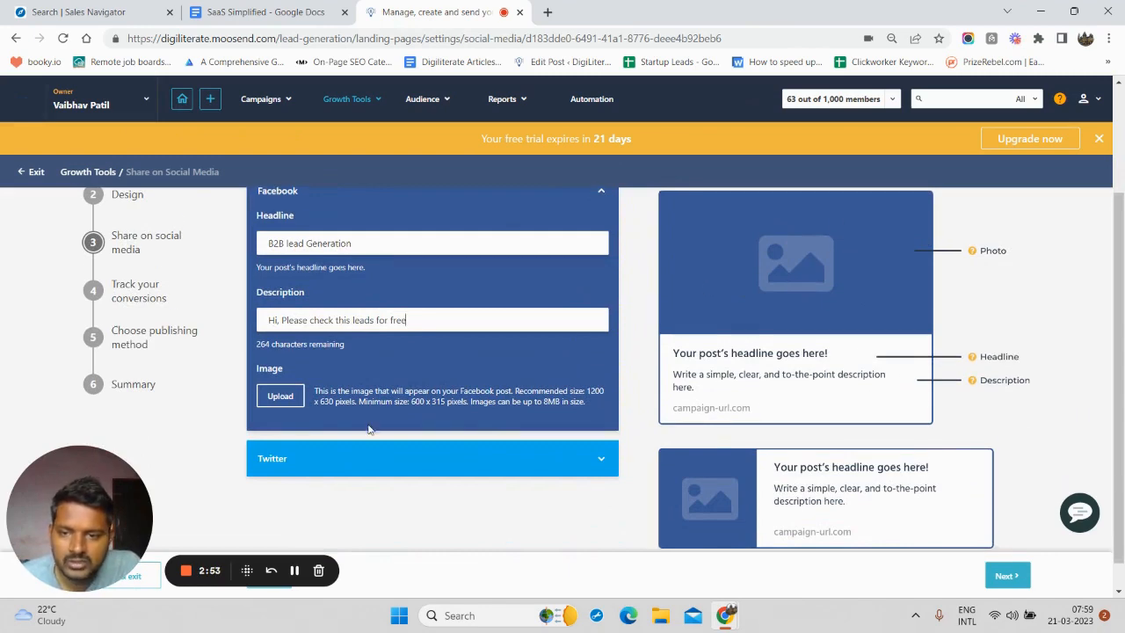
{"action": "left_click", "coordinate": [278, 375]}
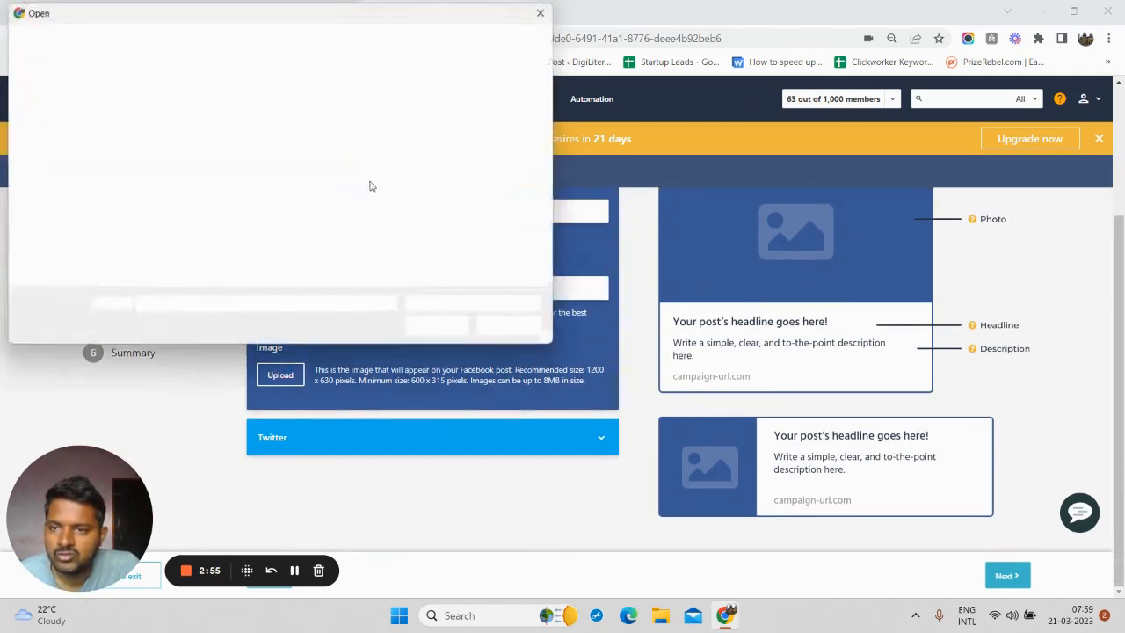
{"action": "scroll", "coordinate": [434, 205], "scroll_direction": "down", "scroll_amount": 1}
{"action": "left_click", "coordinate": [498, 220]}
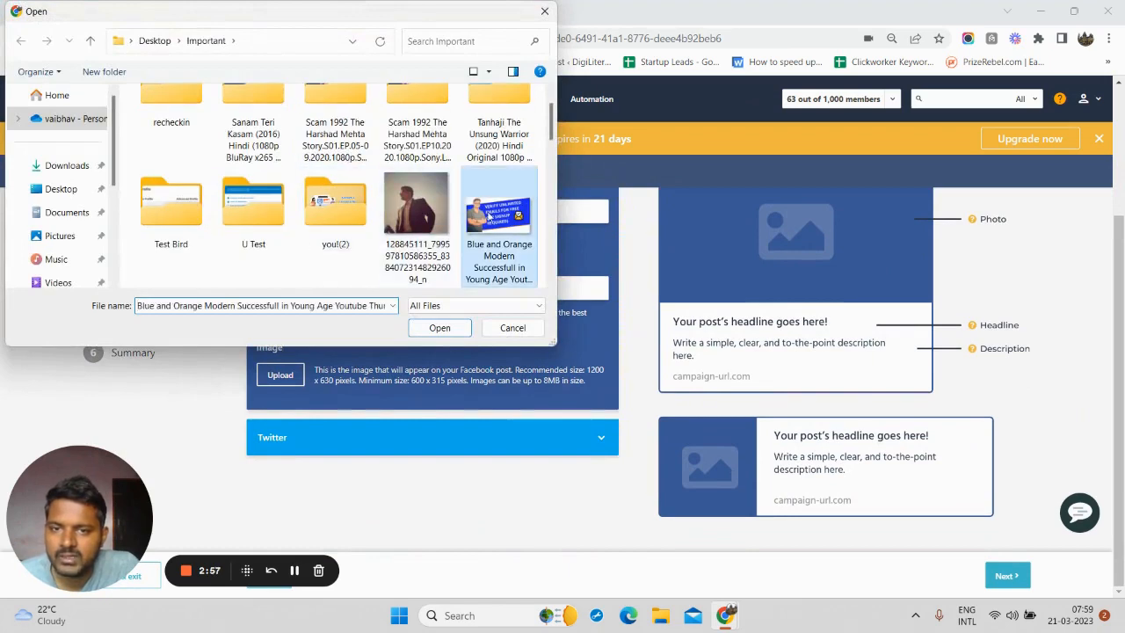
{"action": "left_click", "coordinate": [440, 327]}
{"action": "scroll", "coordinate": [425, 390], "scroll_direction": "up", "scroll_amount": 1}
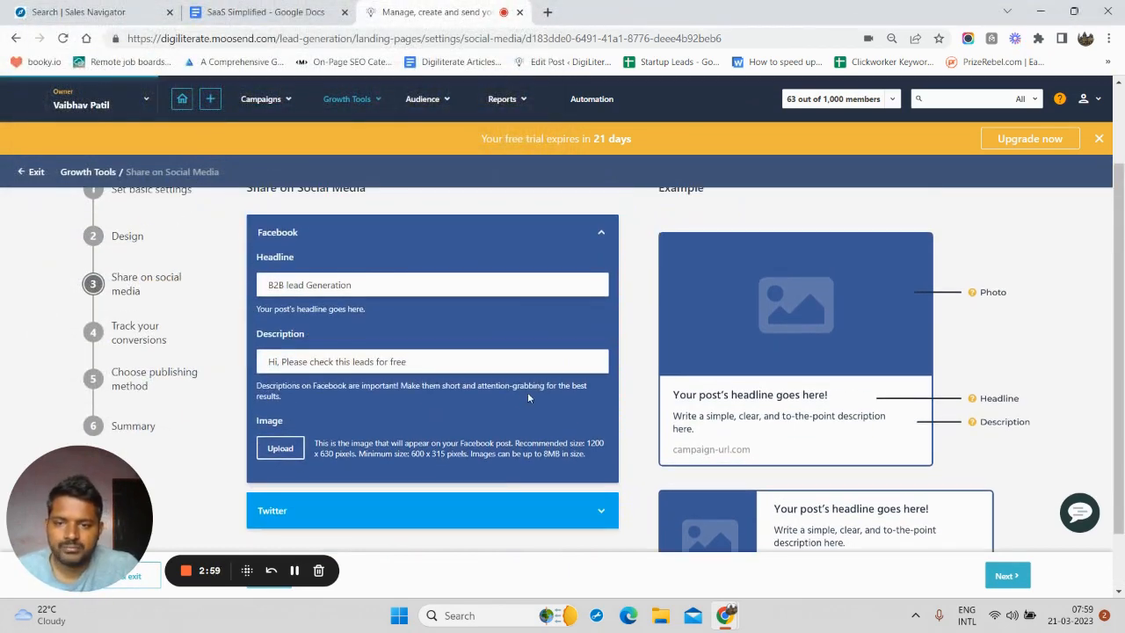
{"action": "scroll", "coordinate": [527, 392], "scroll_direction": "down", "scroll_amount": 1}
{"action": "scroll", "coordinate": [686, 402], "scroll_direction": "up", "scroll_amount": 1}
{"action": "scroll", "coordinate": [541, 391], "scroll_direction": "down", "scroll_amount": 1}
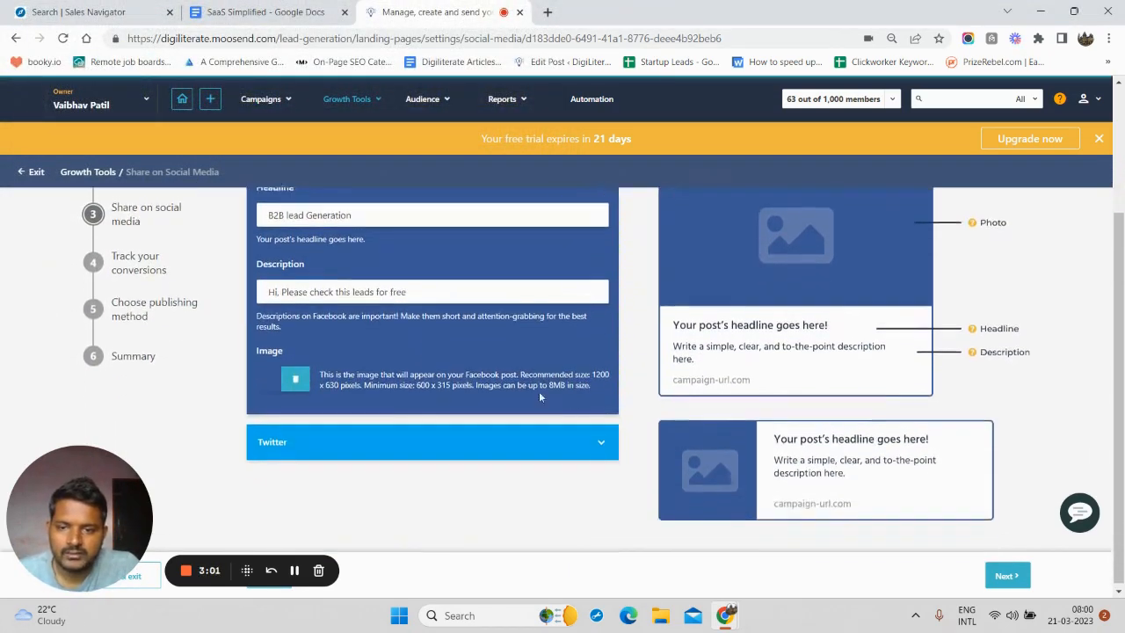
{"action": "scroll", "coordinate": [622, 357], "scroll_direction": "up", "scroll_amount": 1}
{"action": "scroll", "coordinate": [619, 355], "scroll_direction": "down", "scroll_amount": 1}
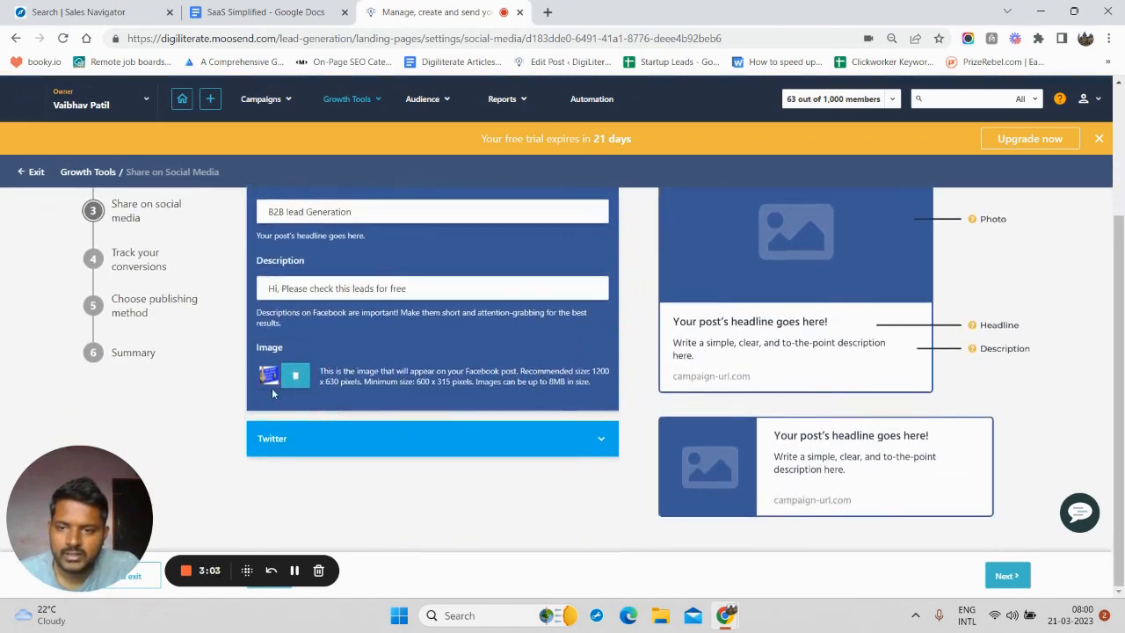
{"action": "scroll", "coordinate": [466, 384], "scroll_direction": "up", "scroll_amount": 1}
{"action": "scroll", "coordinate": [381, 439], "scroll_direction": "down", "scroll_amount": 1}
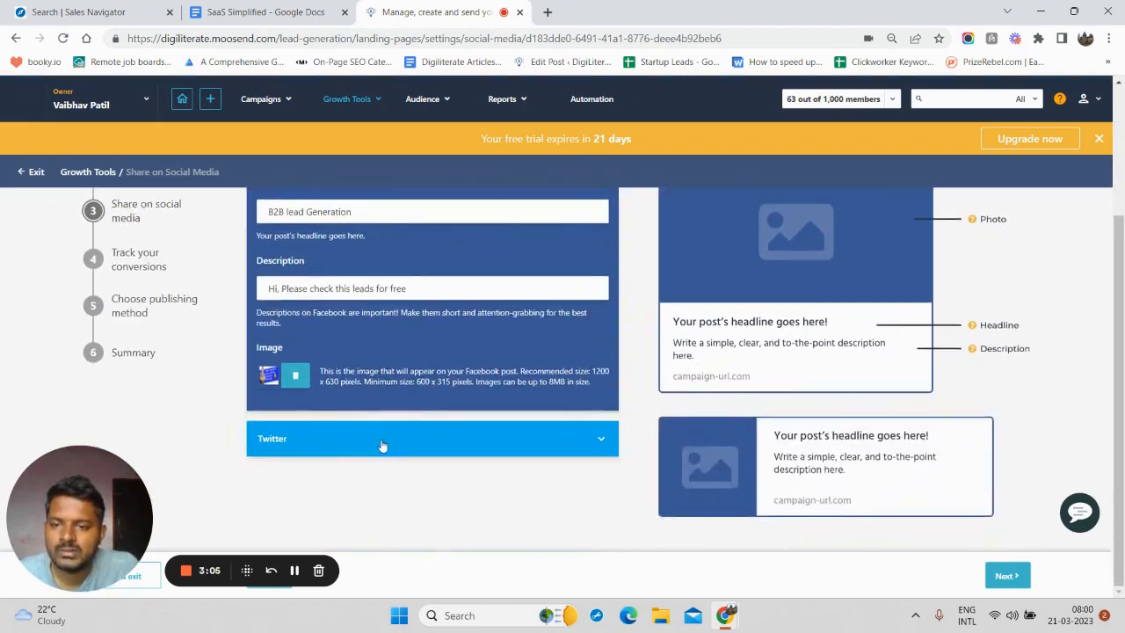
Expand the Twitter sharing section and look over its title, description and image options
{"action": "left_click", "coordinate": [381, 439]}
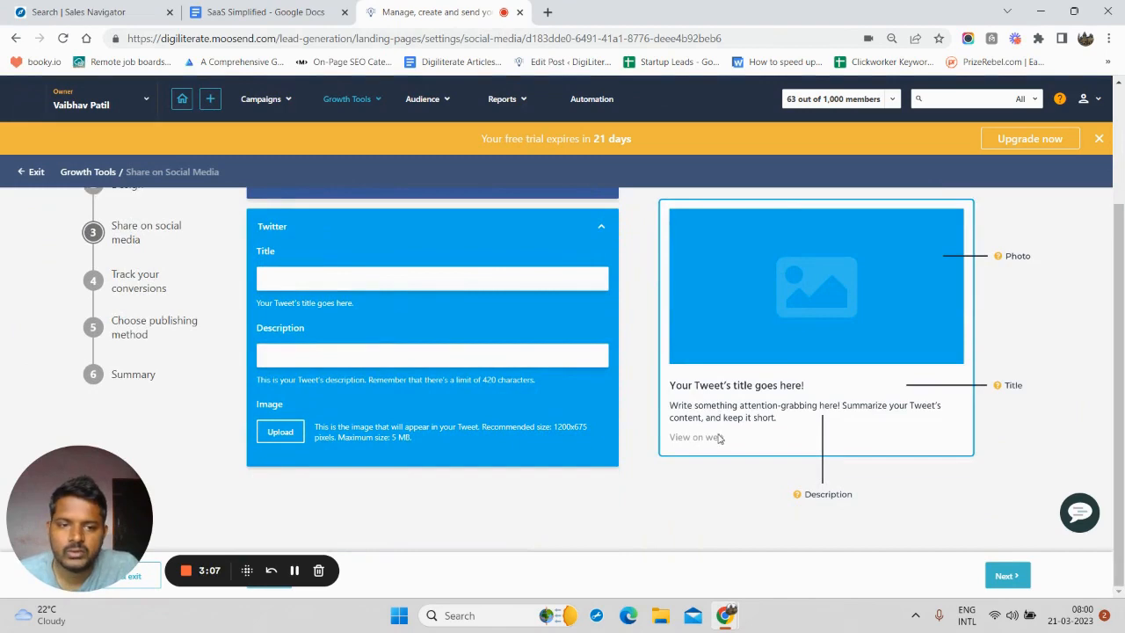
{"action": "scroll", "coordinate": [1011, 576], "scroll_direction": "up", "scroll_amount": 2}
{"action": "scroll", "coordinate": [1006, 563], "scroll_direction": "down", "scroll_amount": 2}
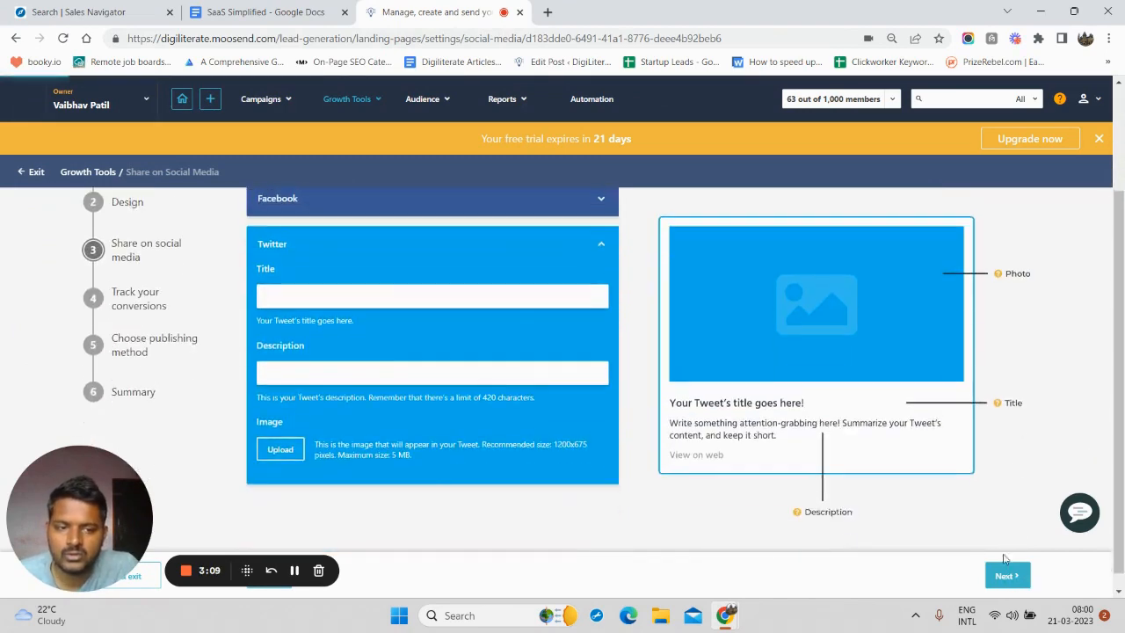
Leave the social sharing settings, go to the Track your conversions step and review its tracking and cookie options
{"action": "left_click", "coordinate": [1013, 577]}
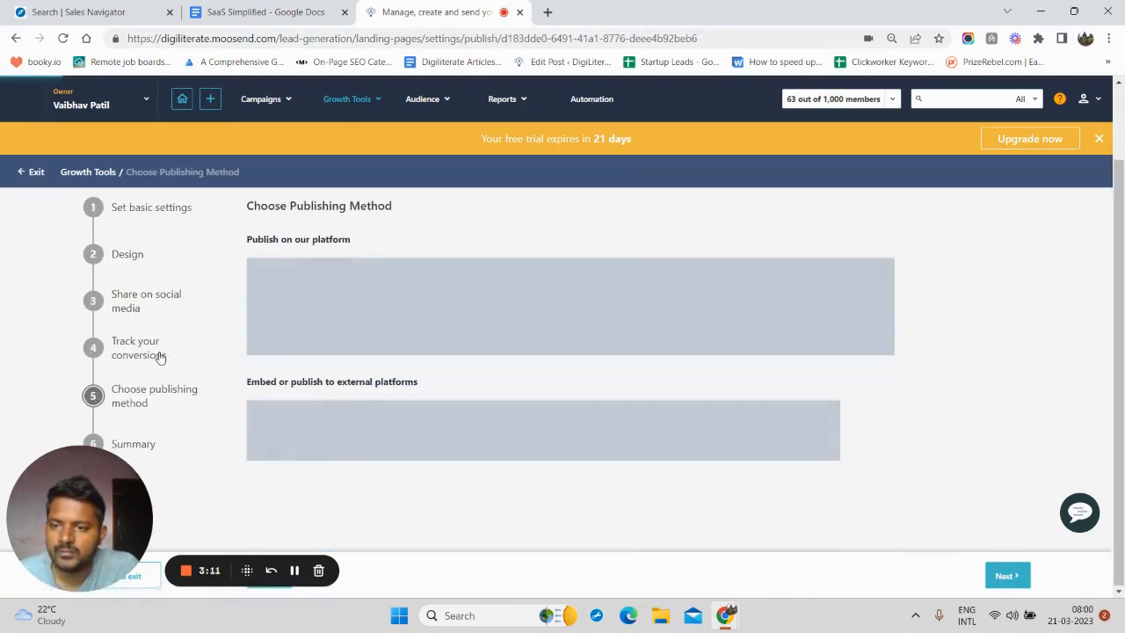
{"action": "scroll", "coordinate": [155, 351], "scroll_direction": "up", "scroll_amount": 1}
{"action": "scroll", "coordinate": [151, 355], "scroll_direction": "down", "scroll_amount": 1}
{"action": "left_click", "coordinate": [149, 354]}
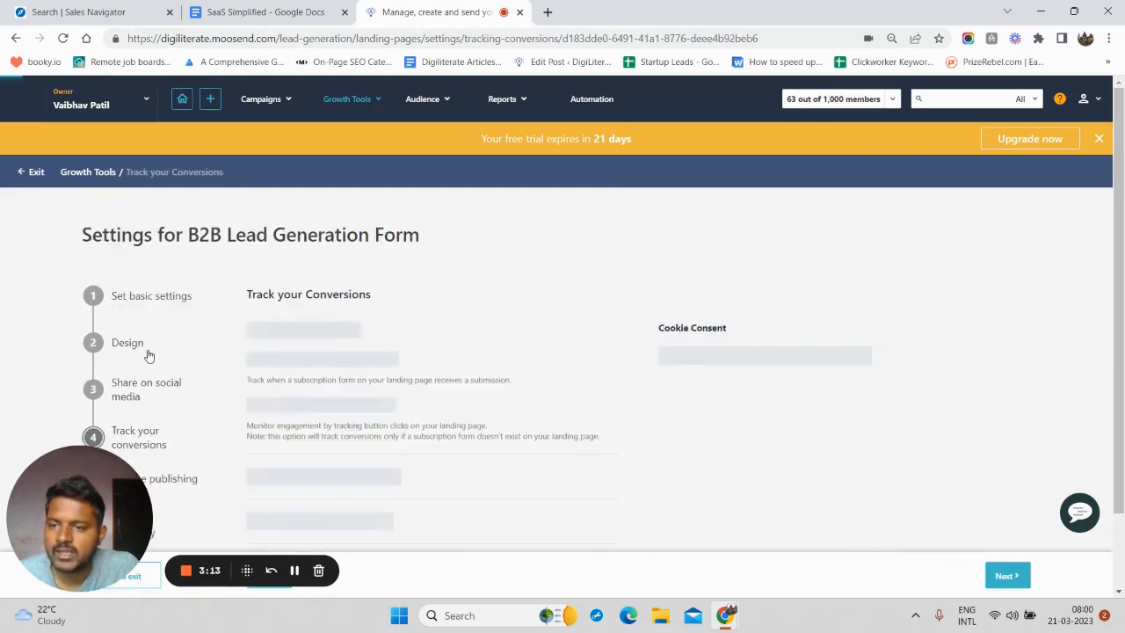
{"action": "scroll", "coordinate": [242, 373], "scroll_direction": "down", "scroll_amount": 1}
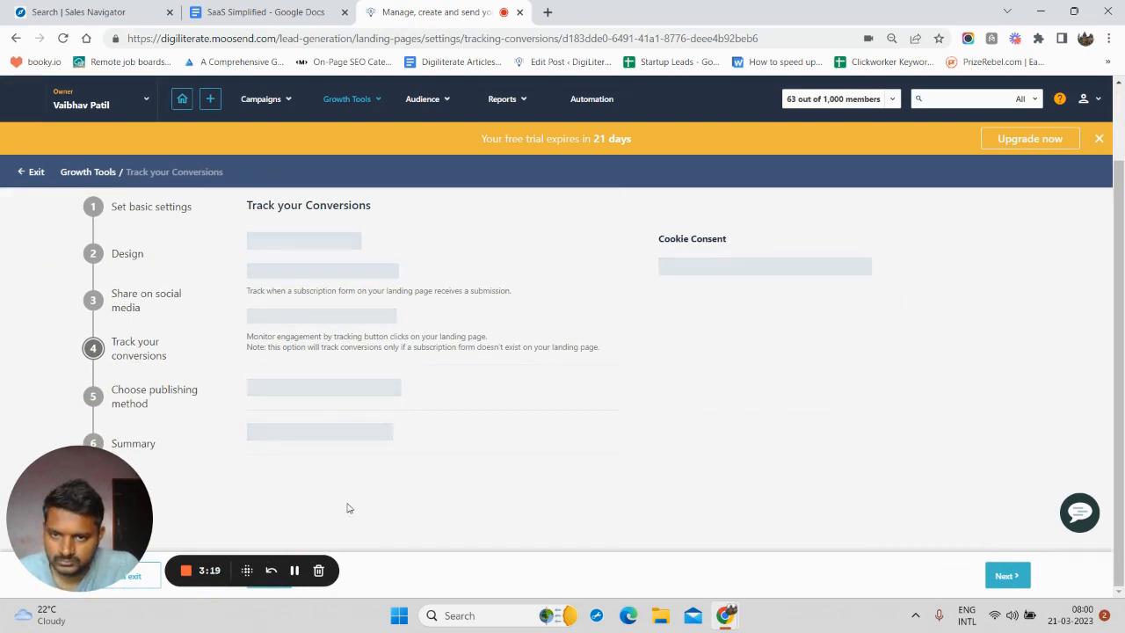
{"action": "scroll", "coordinate": [382, 467], "scroll_direction": "up", "scroll_amount": 1}
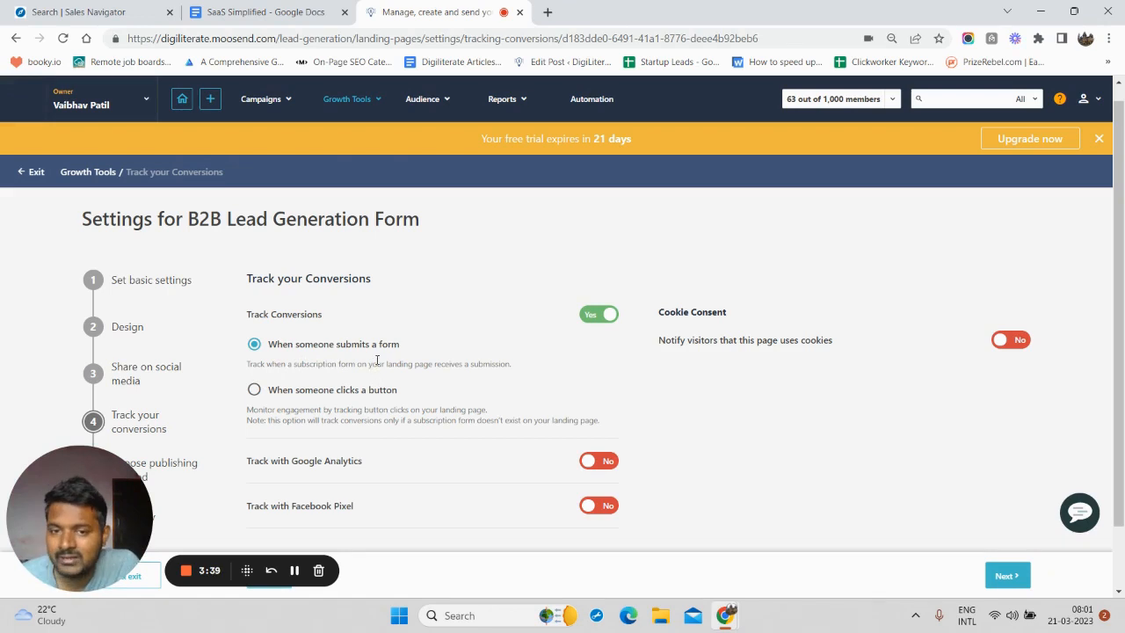
{"action": "scroll", "coordinate": [461, 378], "scroll_direction": "down", "scroll_amount": 1}
{"action": "scroll", "coordinate": [455, 394], "scroll_direction": "up", "scroll_amount": 1}
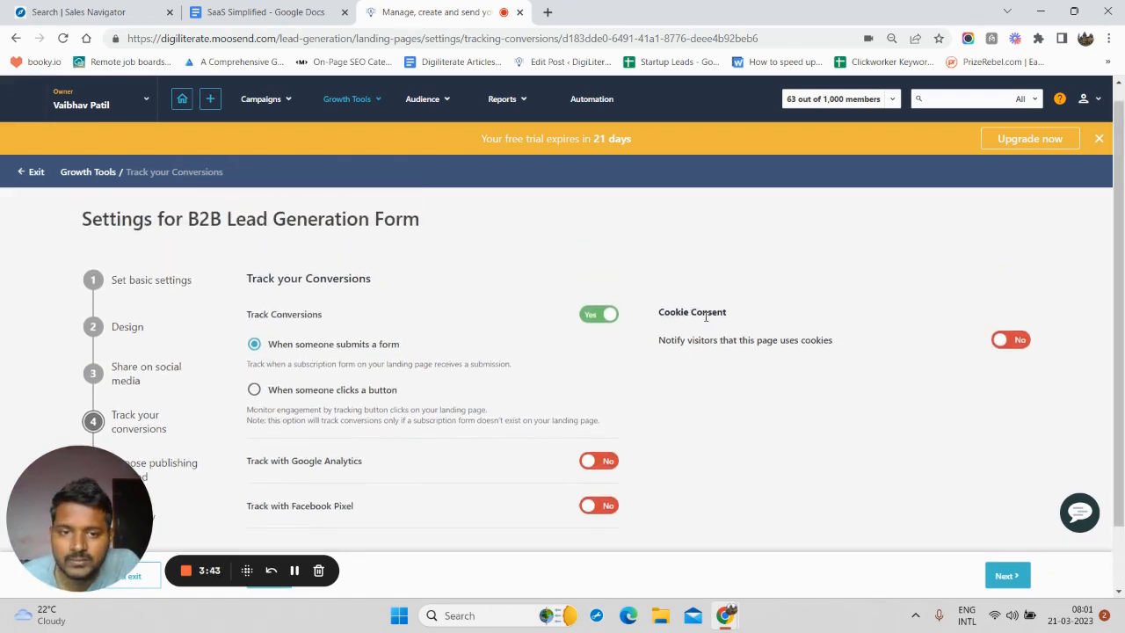
Try switching on the cookie notice, Google Analytics tracking and Facebook Pixel tracking, and switch each one off again
{"action": "left_click", "coordinate": [1018, 342]}
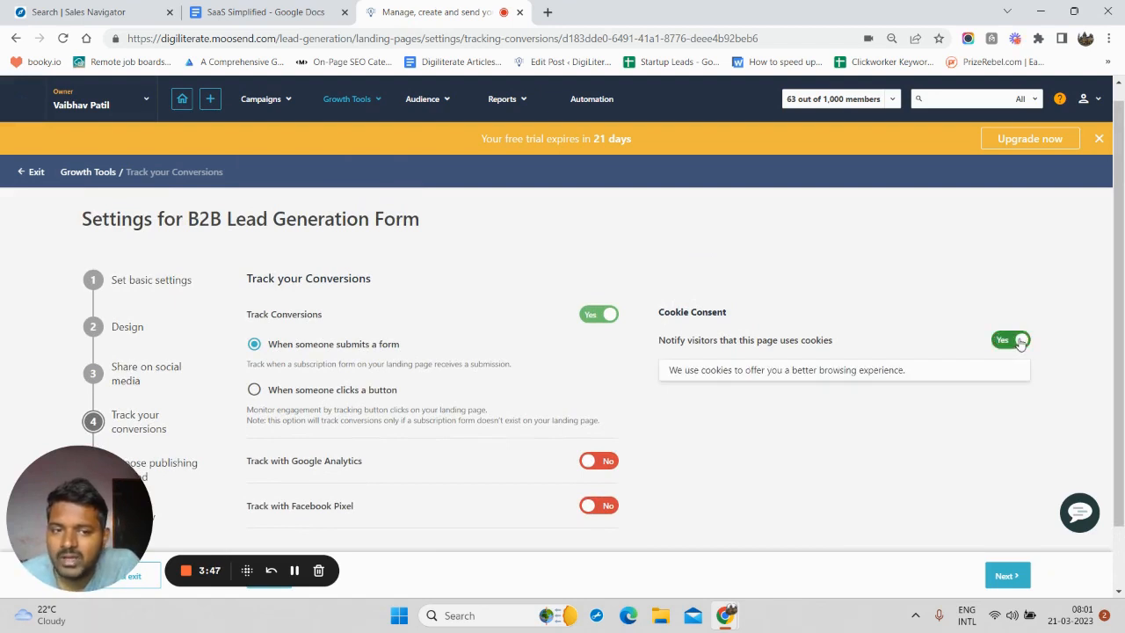
{"action": "left_click", "coordinate": [1019, 342]}
{"action": "scroll", "coordinate": [326, 422], "scroll_direction": "down", "scroll_amount": 1}
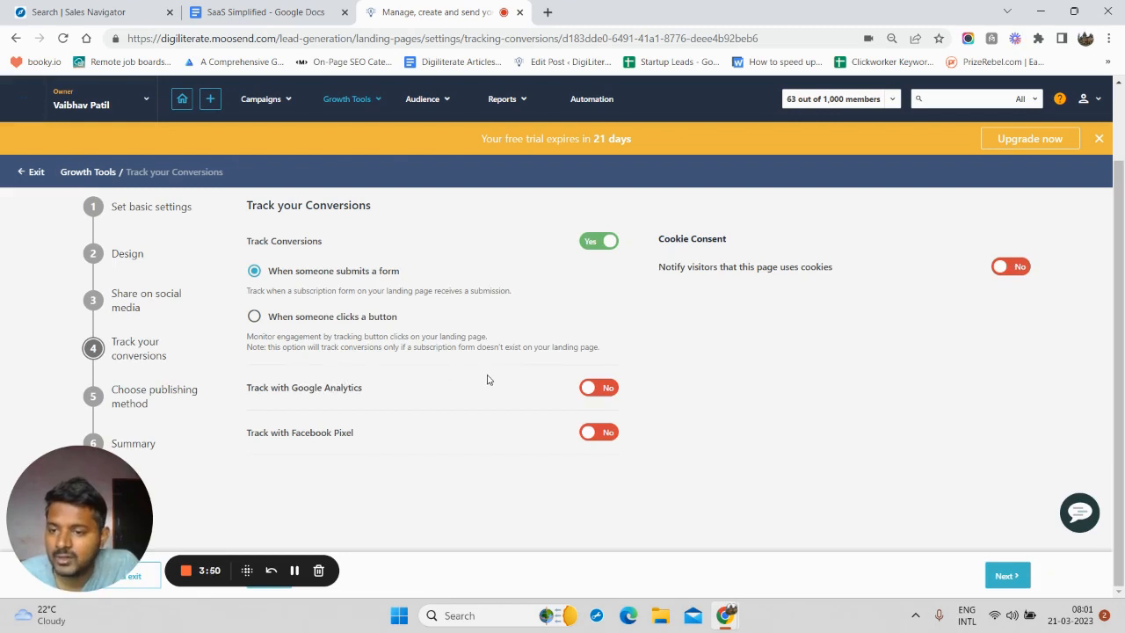
{"action": "left_click", "coordinate": [593, 391]}
{"action": "left_click", "coordinate": [593, 391]}
{"action": "left_click", "coordinate": [598, 432]}
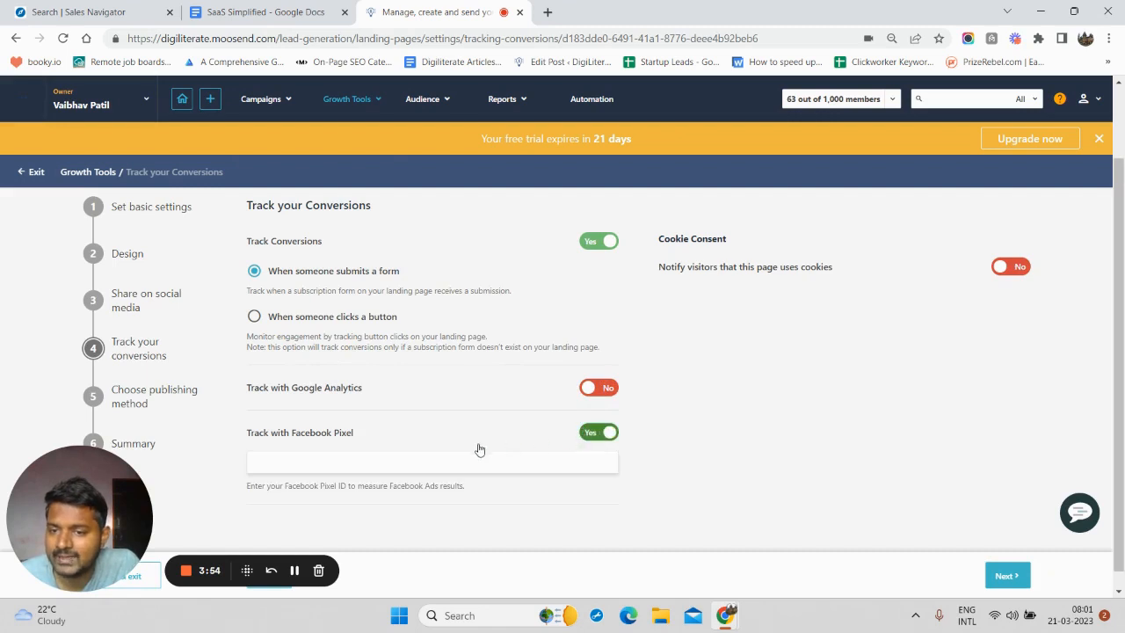
{"action": "scroll", "coordinate": [395, 444], "scroll_direction": "down", "scroll_amount": 1}
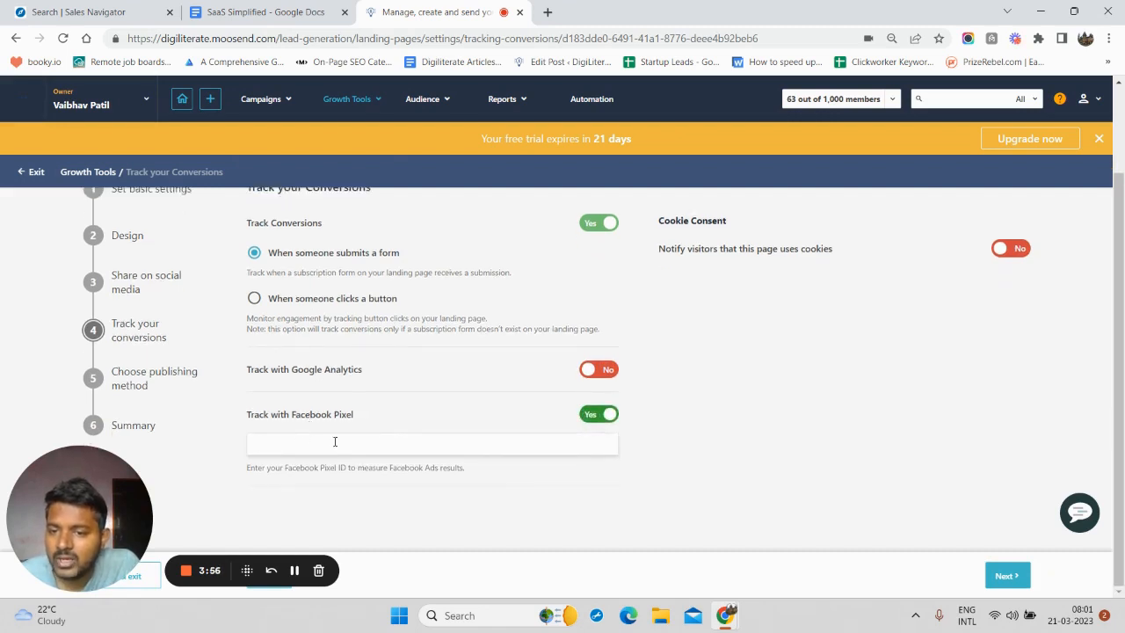
{"action": "left_click", "coordinate": [594, 416]}
Continue to the Choose publishing method step and look over the domain, path and WordPress publishing options
{"action": "left_click", "coordinate": [1002, 577]}
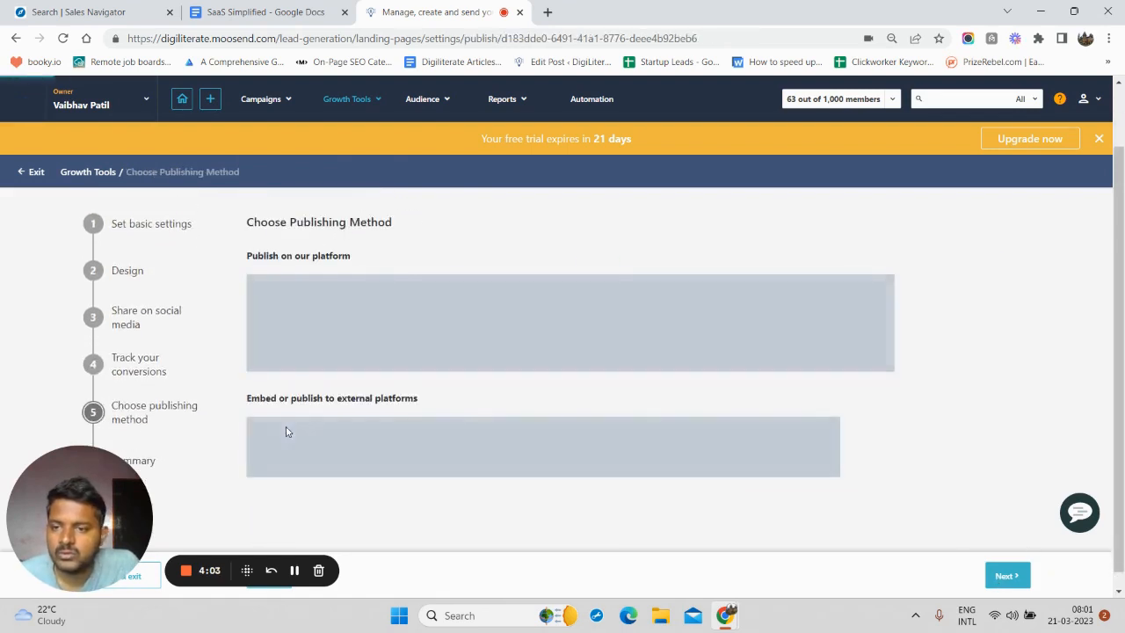
{"action": "scroll", "coordinate": [283, 431], "scroll_direction": "down", "scroll_amount": 1}
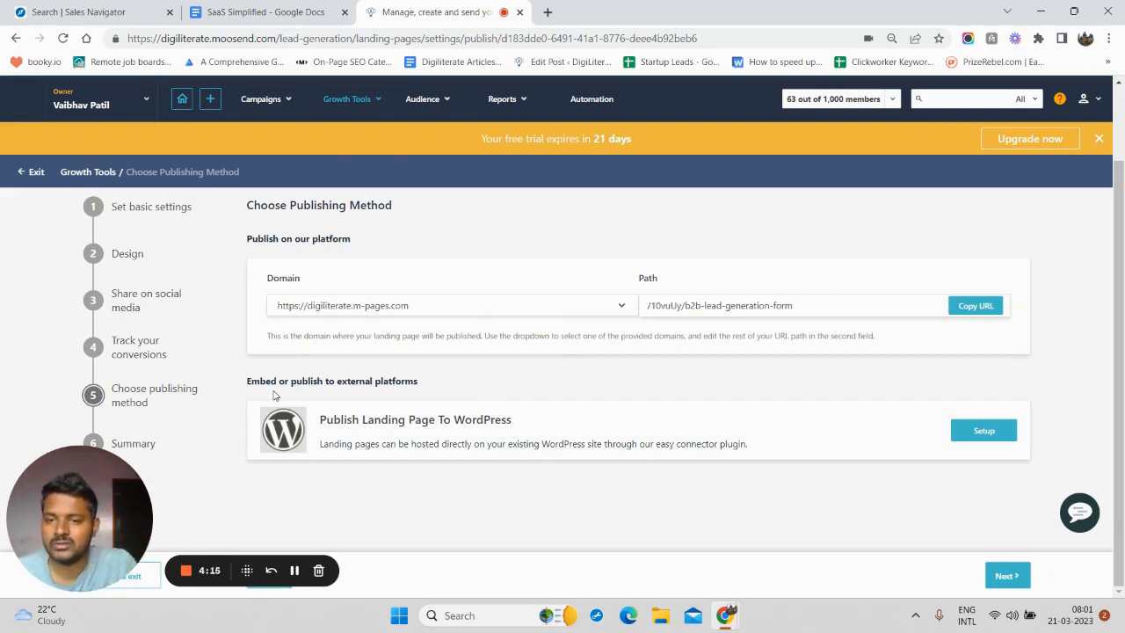
{"action": "right_click", "coordinate": [988, 441]}
{"action": "left_click", "coordinate": [889, 469]}
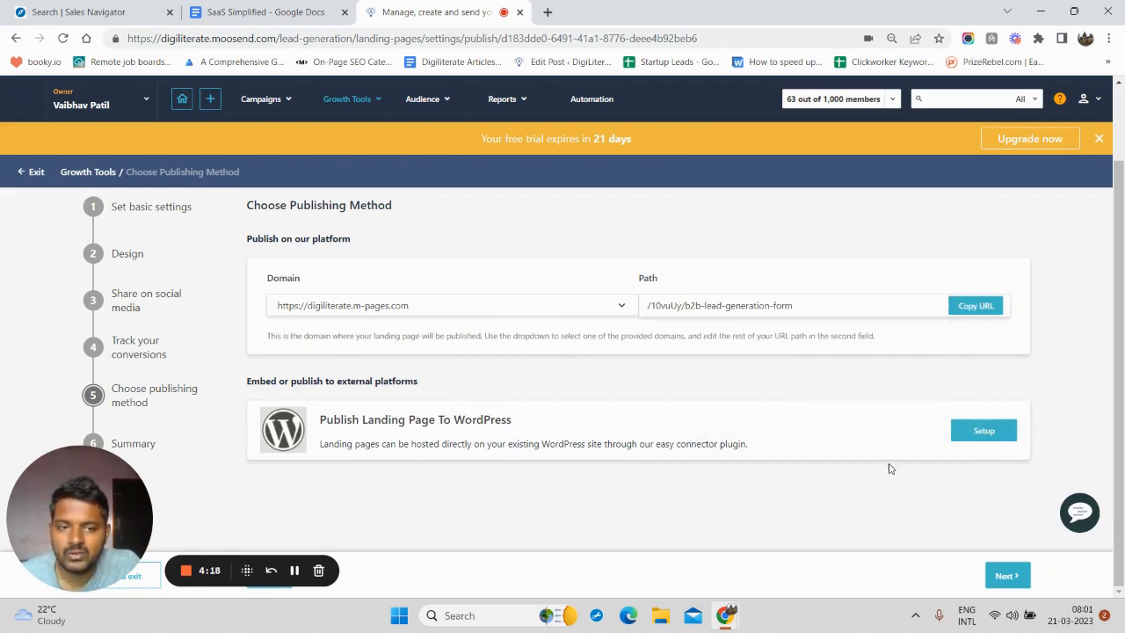
Open the setup for publishing to WordPress and view the Moosend Landing Pages plugin page
{"action": "left_click", "coordinate": [977, 431]}
{"action": "scroll", "coordinate": [325, 468], "scroll_direction": "down", "scroll_amount": 1}
{"action": "left_click", "coordinate": [317, 467]}
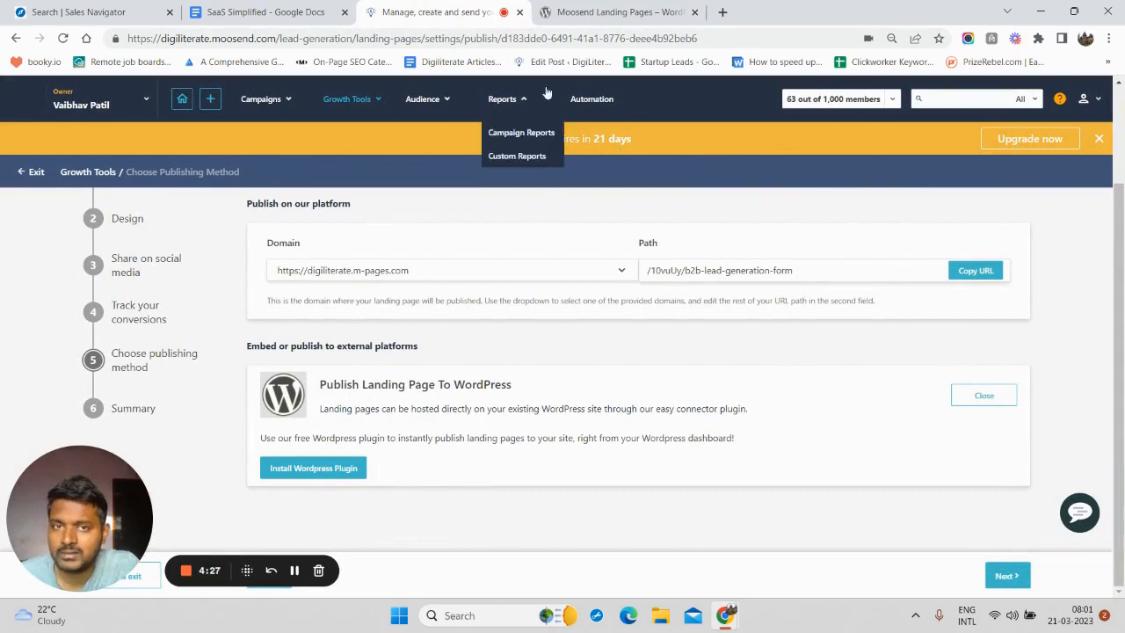
{"action": "left_click", "coordinate": [615, 12]}
{"action": "scroll", "coordinate": [515, 322], "scroll_direction": "down", "scroll_amount": 3}
{"action": "scroll", "coordinate": [507, 226], "scroll_direction": "up", "scroll_amount": 3}
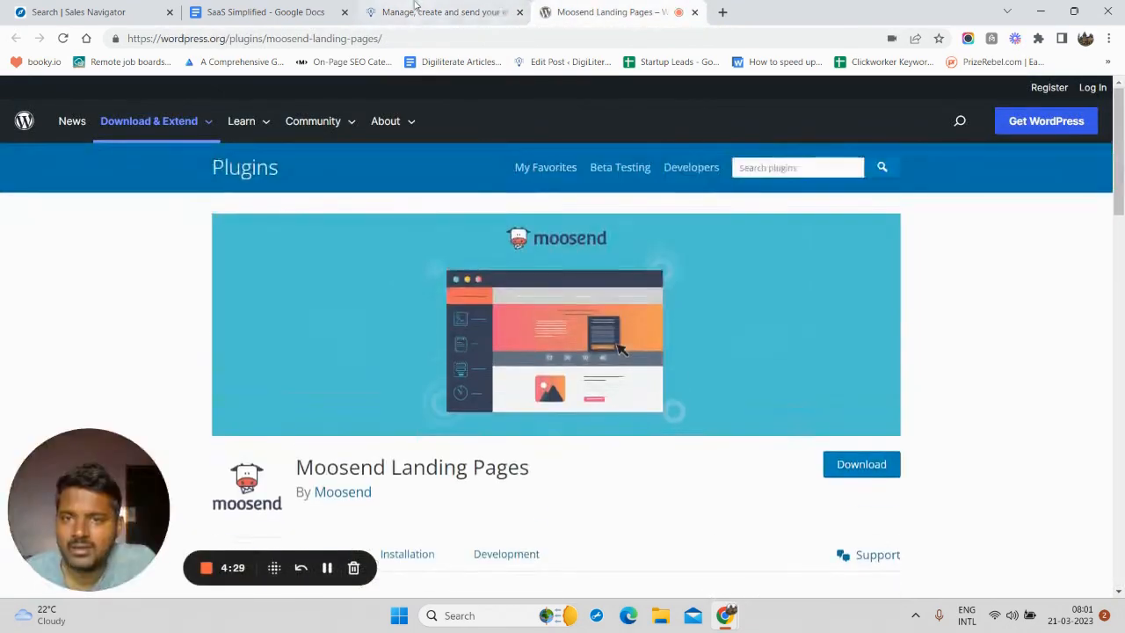
Return to the landing page's publishing settings, continue to the Summary step and review its tracking, publishing and preview sections
{"action": "left_click", "coordinate": [416, 11]}
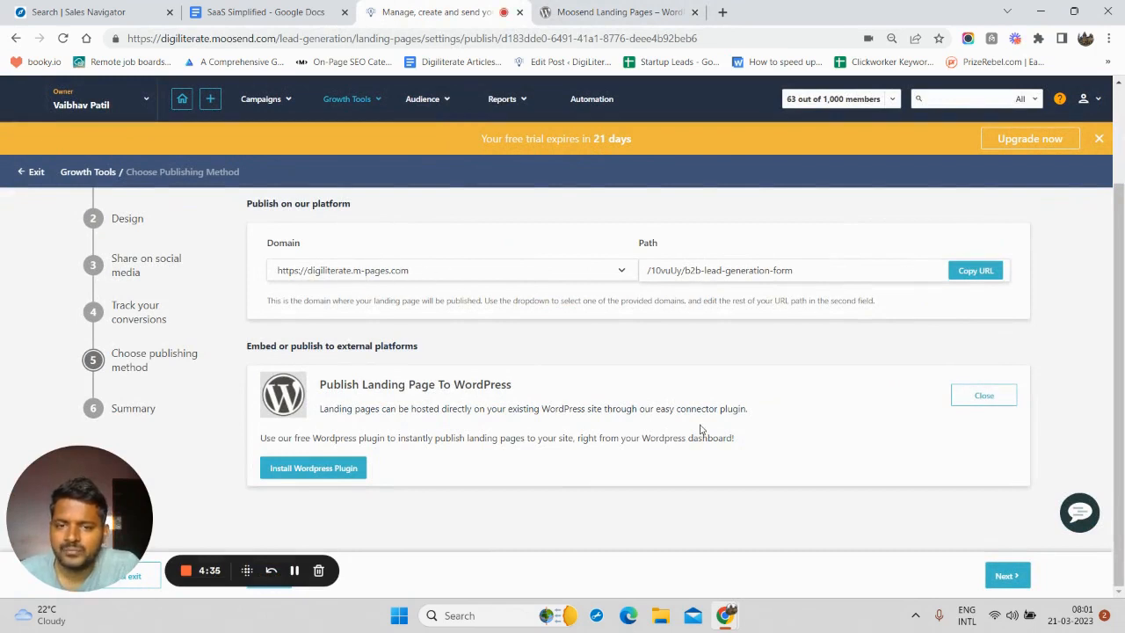
{"action": "scroll", "coordinate": [703, 430], "scroll_direction": "up", "scroll_amount": 1}
{"action": "scroll", "coordinate": [667, 360], "scroll_direction": "down", "scroll_amount": 1}
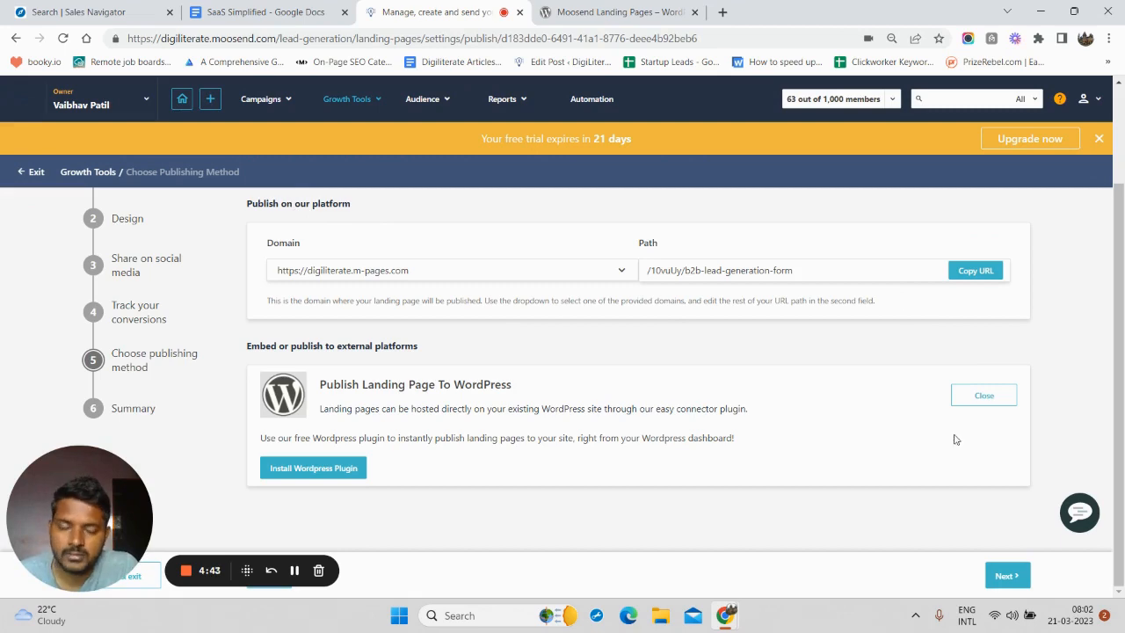
{"action": "scroll", "coordinate": [1006, 587], "scroll_direction": "up", "scroll_amount": 1}
{"action": "scroll", "coordinate": [716, 381], "scroll_direction": "down", "scroll_amount": 2}
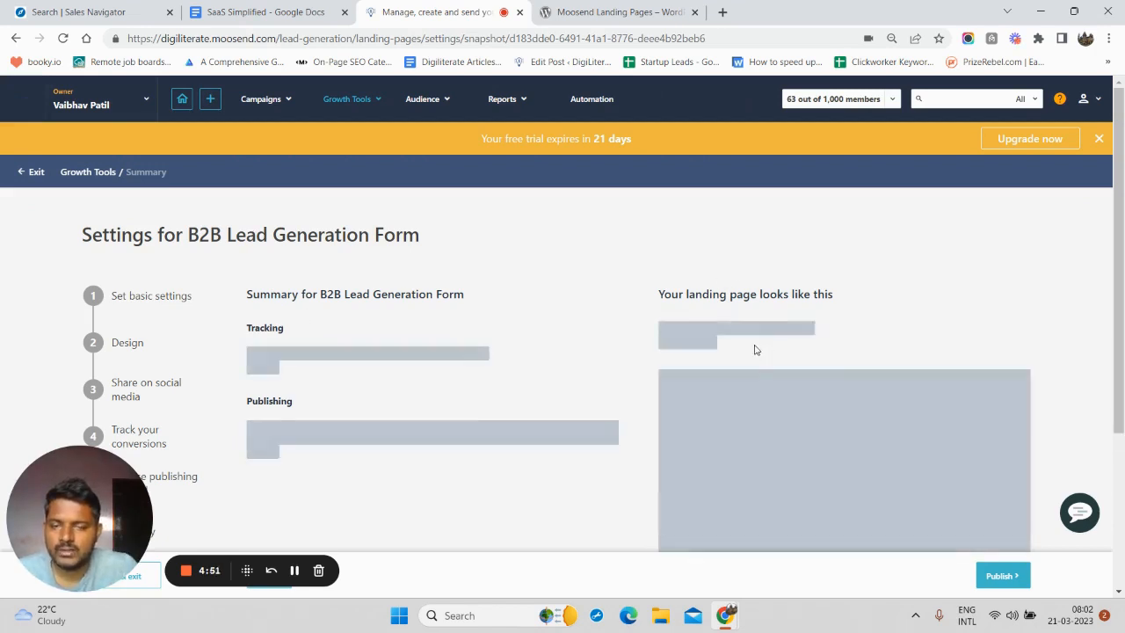
{"action": "scroll", "coordinate": [653, 357], "scroll_direction": "down", "scroll_amount": 3}
{"action": "scroll", "coordinate": [470, 419], "scroll_direction": "up", "scroll_amount": 3}
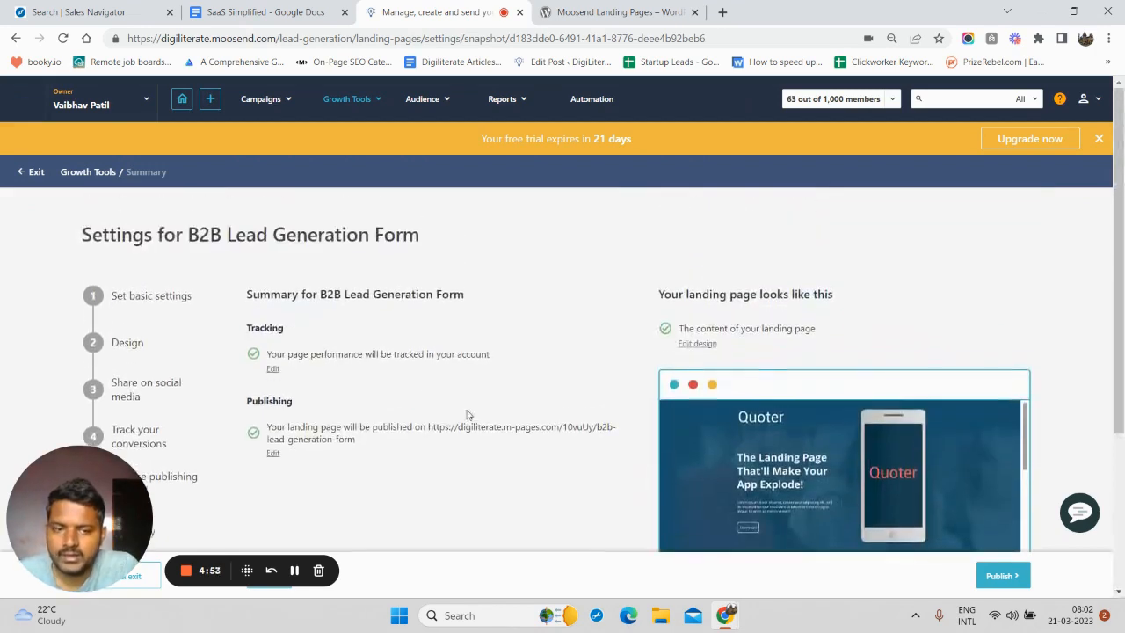
{"action": "scroll", "coordinate": [728, 380], "scroll_direction": "down", "scroll_amount": 3}
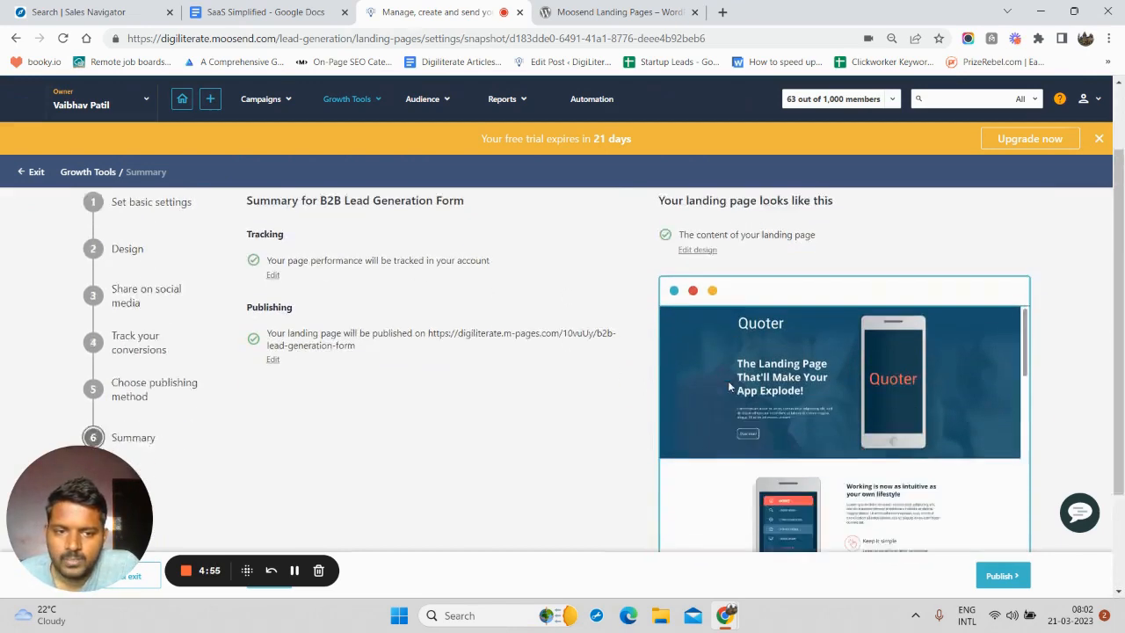
Check the page preview in the summary and publish the B2B Lead Generation Form landing page
{"action": "scroll", "coordinate": [727, 386], "scroll_direction": "up", "scroll_amount": 3}
{"action": "scroll", "coordinate": [375, 414], "scroll_direction": "down", "scroll_amount": 3}
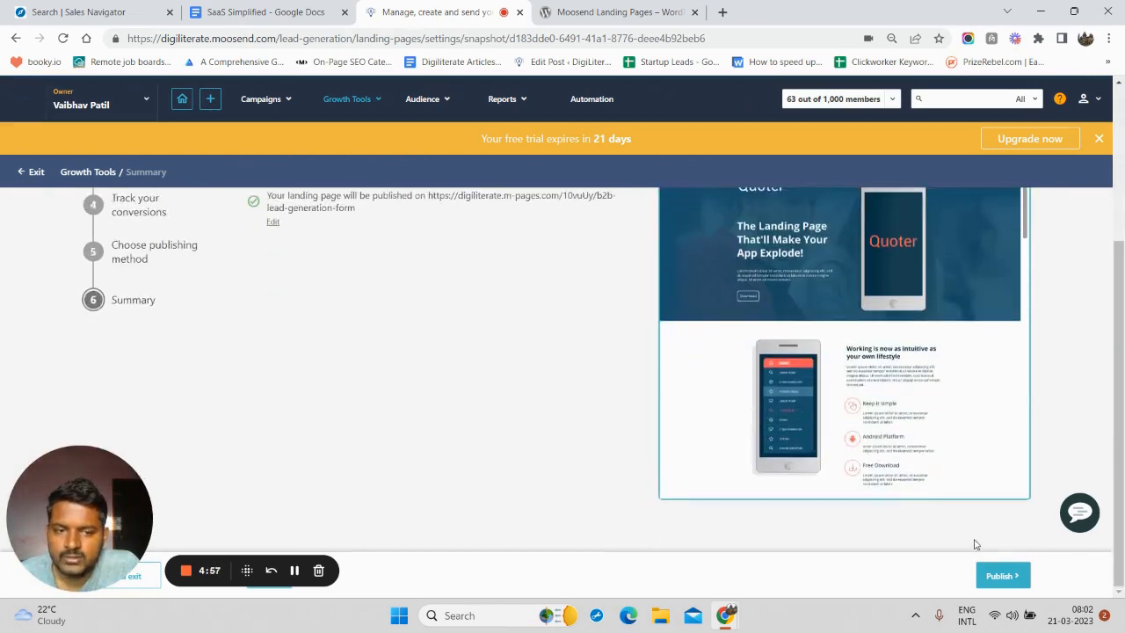
{"action": "left_click", "coordinate": [991, 576]}
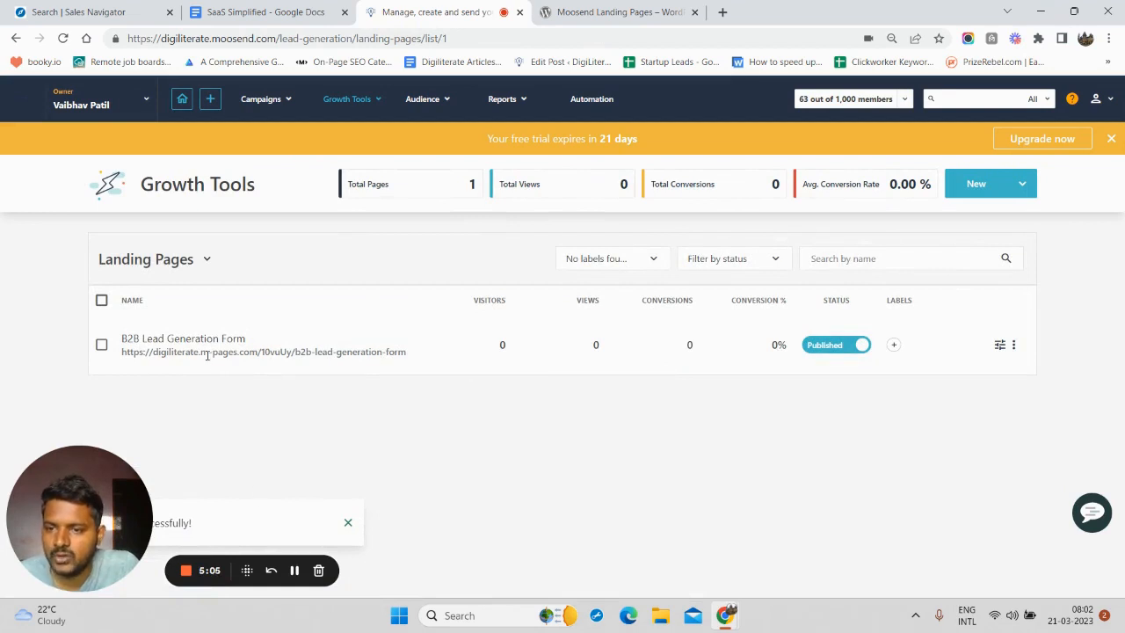
Open the published B2B Lead Generation Form page from its URL in a new browser tab and look through its sections
{"action": "triple_click", "coordinate": [208, 351]}
{"action": "right_click", "coordinate": [203, 357]}
{"action": "left_click", "coordinate": [317, 404]}
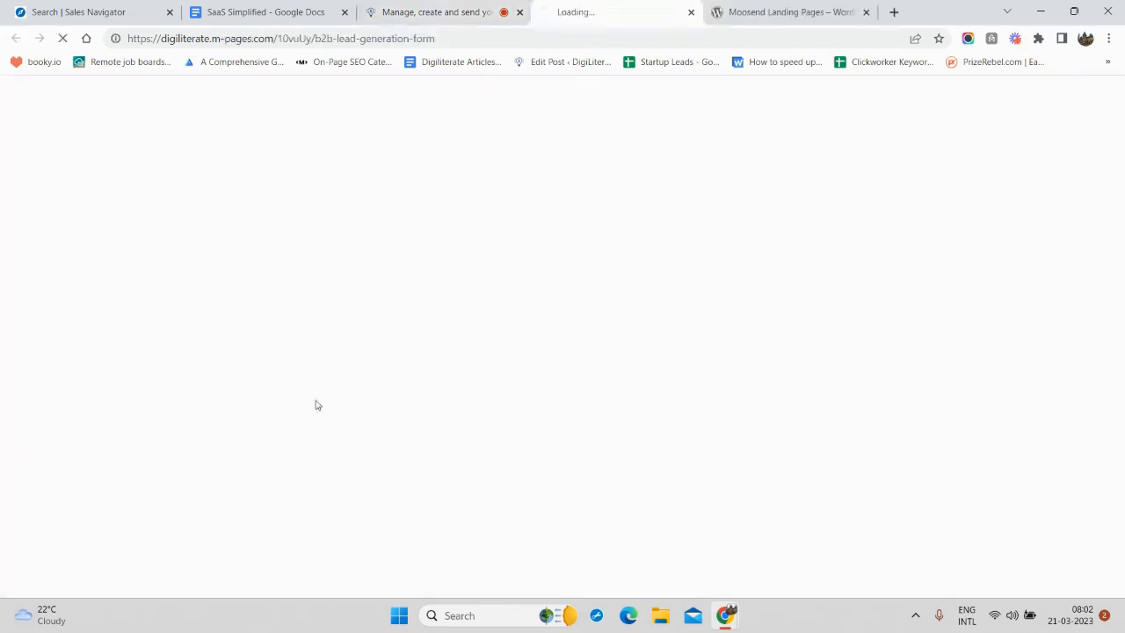
{"action": "left_click", "coordinate": [453, 11]}
{"action": "left_click", "coordinate": [606, 12]}
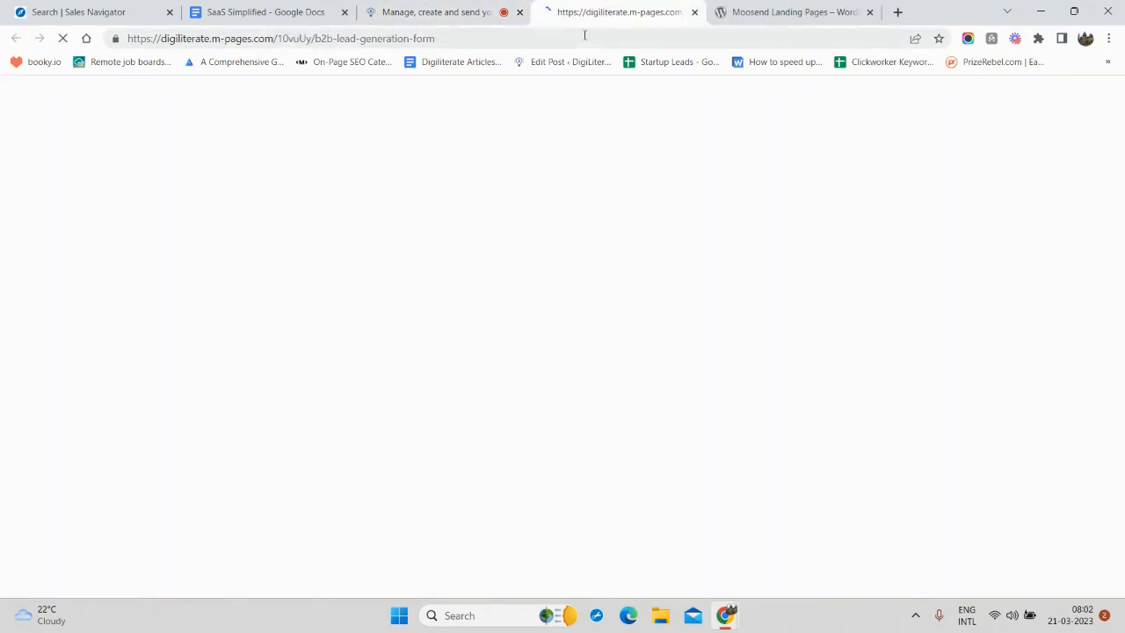
{"action": "scroll", "coordinate": [454, 303], "scroll_direction": "down", "scroll_amount": 6}
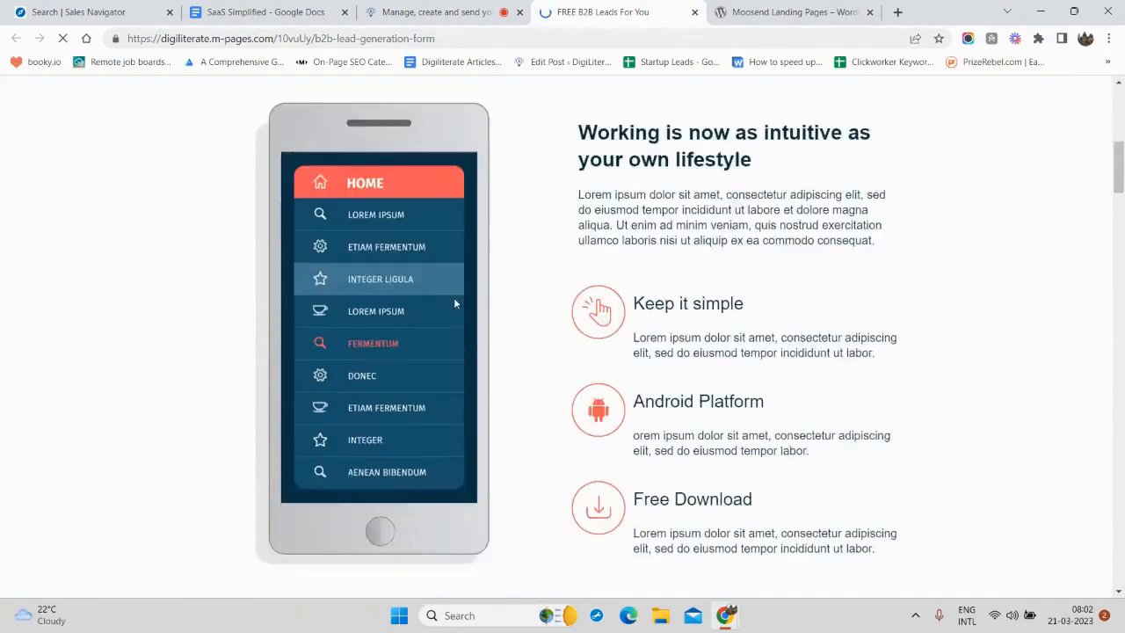
{"action": "scroll", "coordinate": [455, 303], "scroll_direction": "down", "scroll_amount": 15}
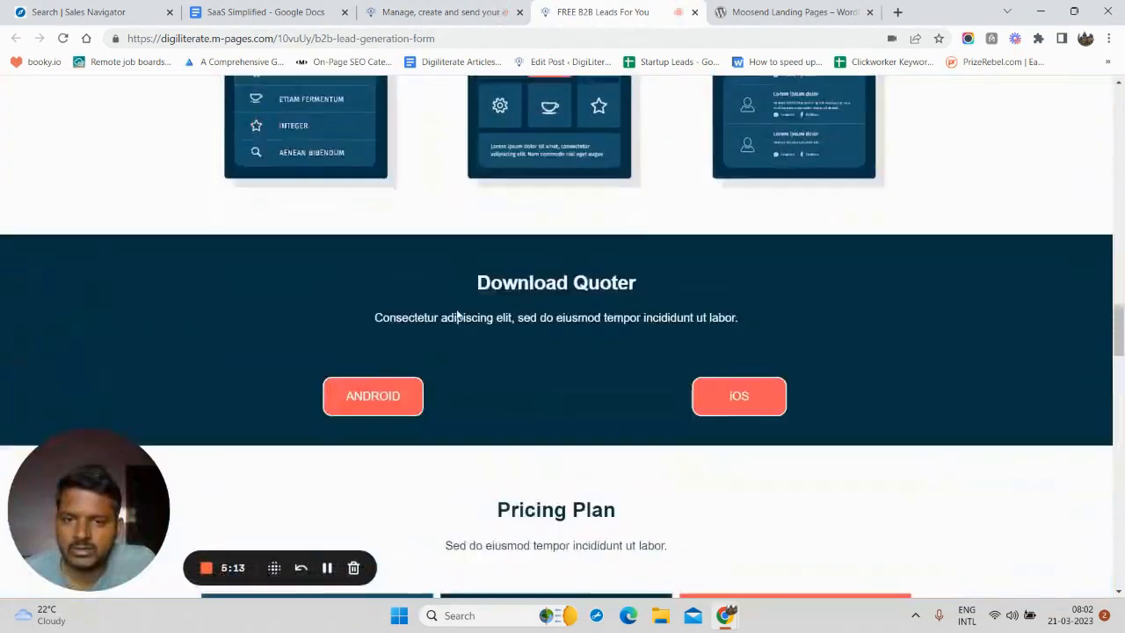
{"action": "scroll", "coordinate": [457, 315], "scroll_direction": "down", "scroll_amount": 14}
{"action": "scroll", "coordinate": [923, 435], "scroll_direction": "up", "scroll_amount": 1}
{"action": "left_click_drag", "start_coordinate": [1119, 464], "coordinate": [1121, 195]}
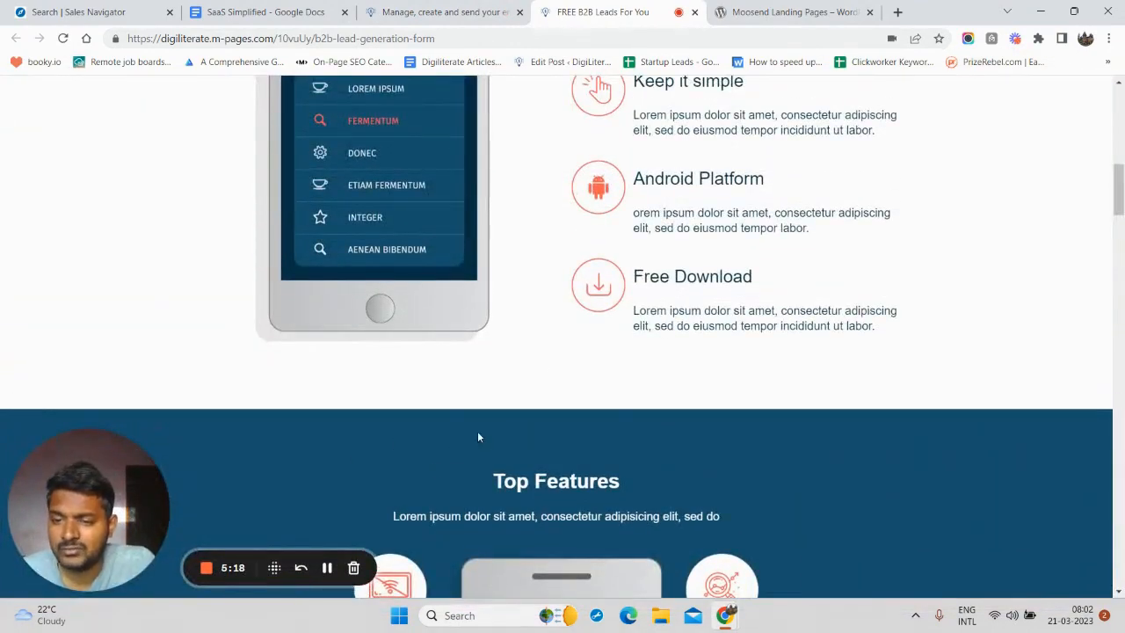
Return to the Moosend account and go to the Subscription Forms list under Growth Tools
{"action": "left_click", "coordinate": [420, 11]}
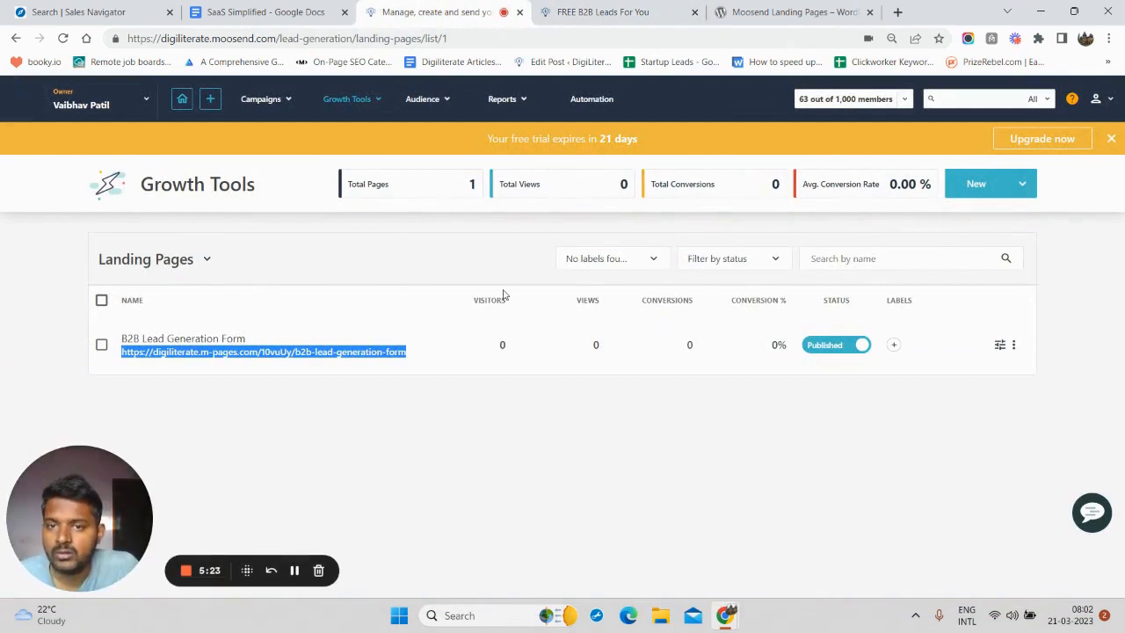
{"action": "mouse_move", "coordinate": [378, 104]}
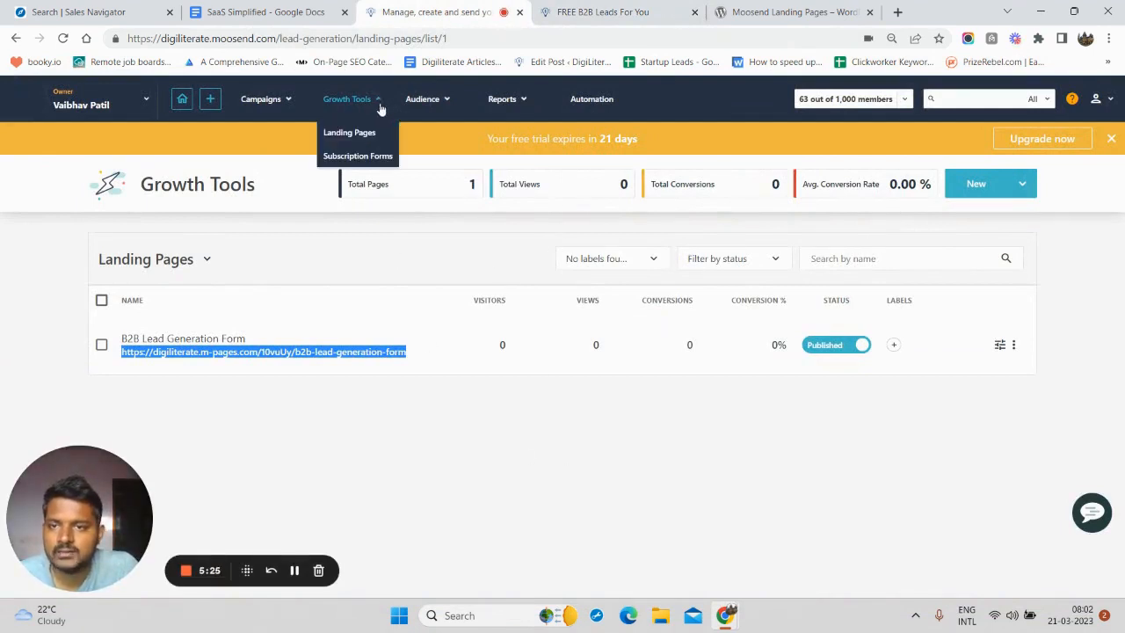
{"action": "left_click", "coordinate": [365, 153]}
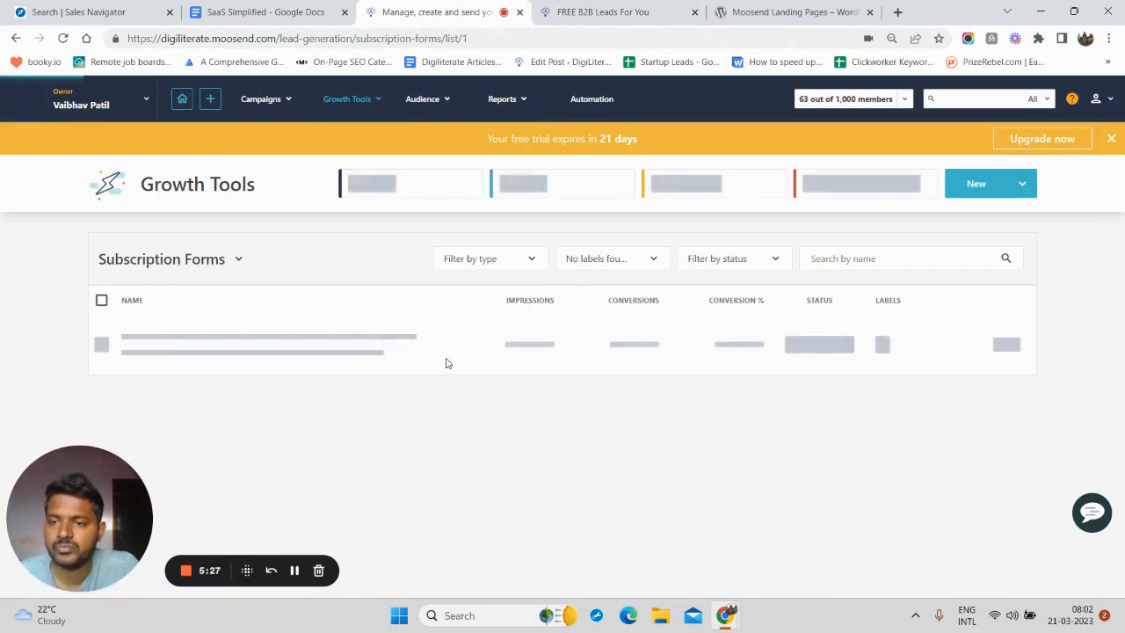
{"action": "left_click", "coordinate": [597, 12]}
{"action": "left_click", "coordinate": [451, 14]}
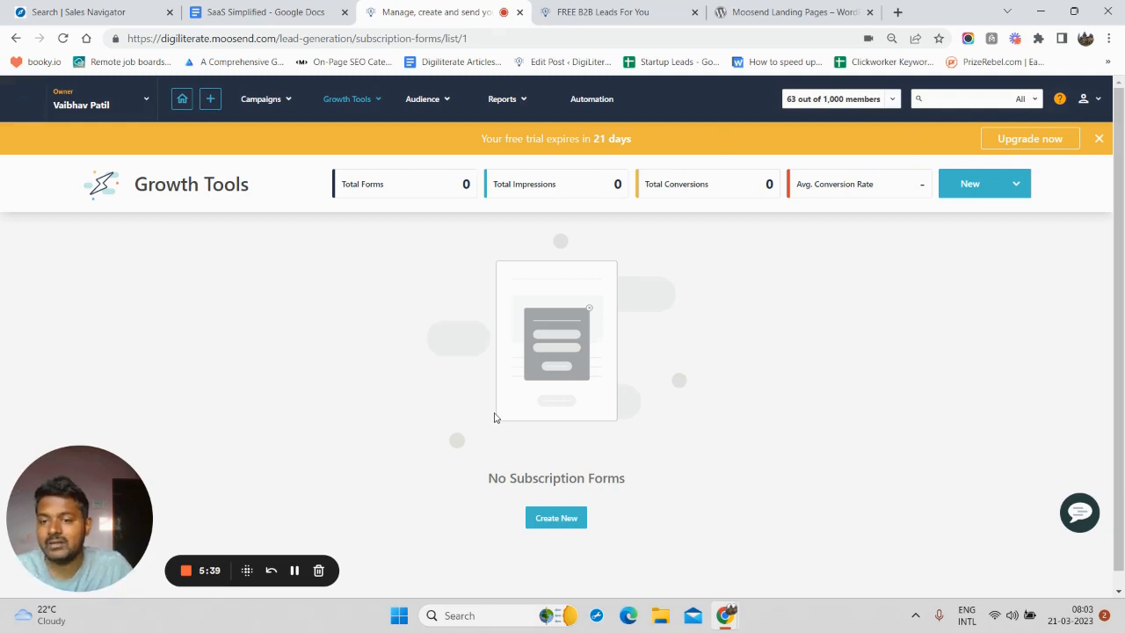
{"action": "scroll", "coordinate": [685, 422], "scroll_direction": "down", "scroll_amount": 1}
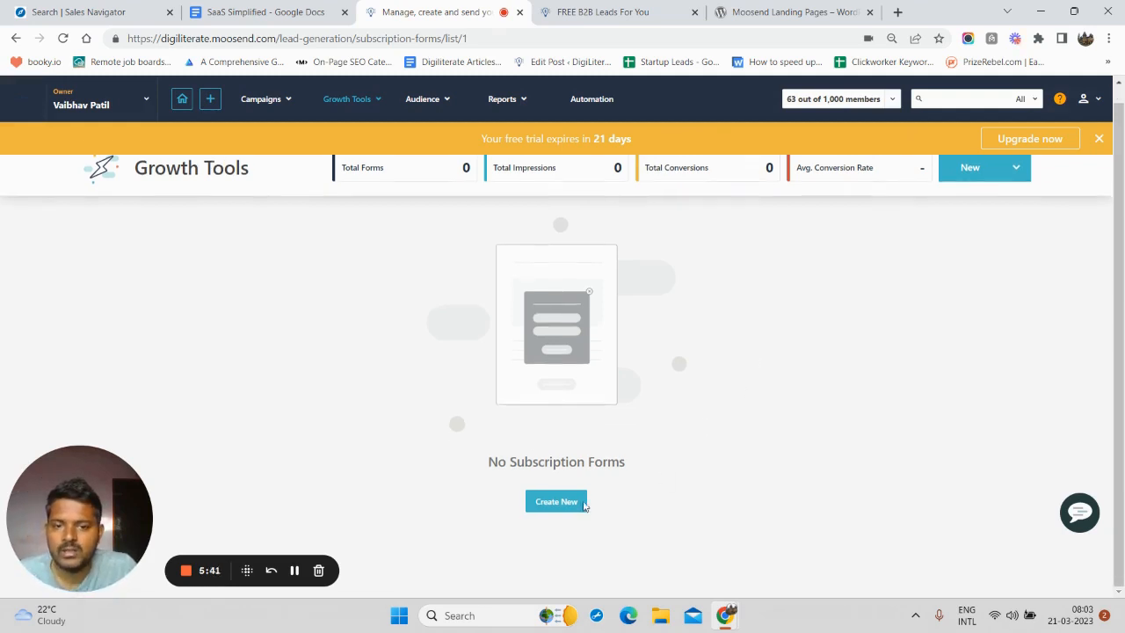
Look over the subscription form types, create a Pop-up form named B2B Lead Generation and continue to the Design step
{"action": "left_click", "coordinate": [557, 504]}
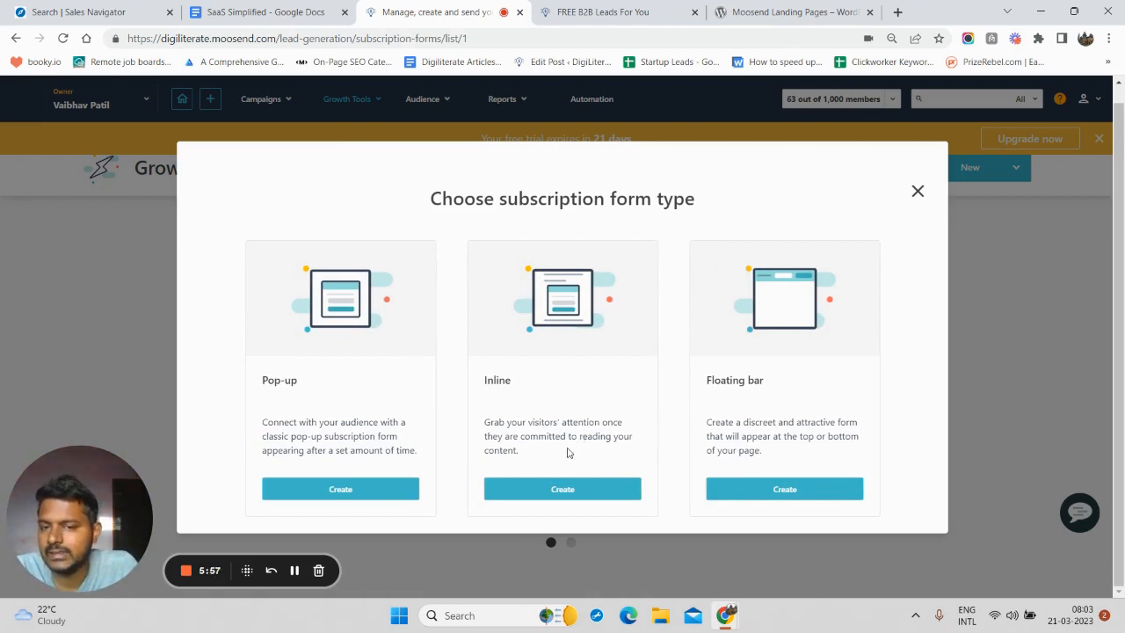
{"action": "left_click_drag", "start_coordinate": [710, 448], "coordinate": [608, 453]}
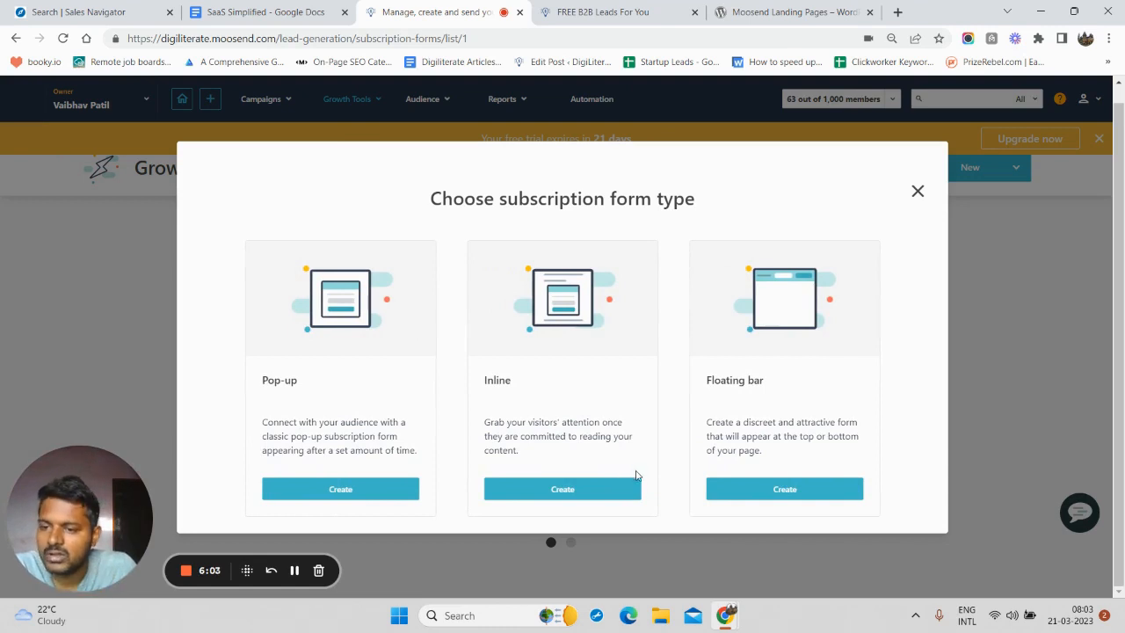
{"action": "left_click_drag", "start_coordinate": [766, 453], "coordinate": [445, 424]}
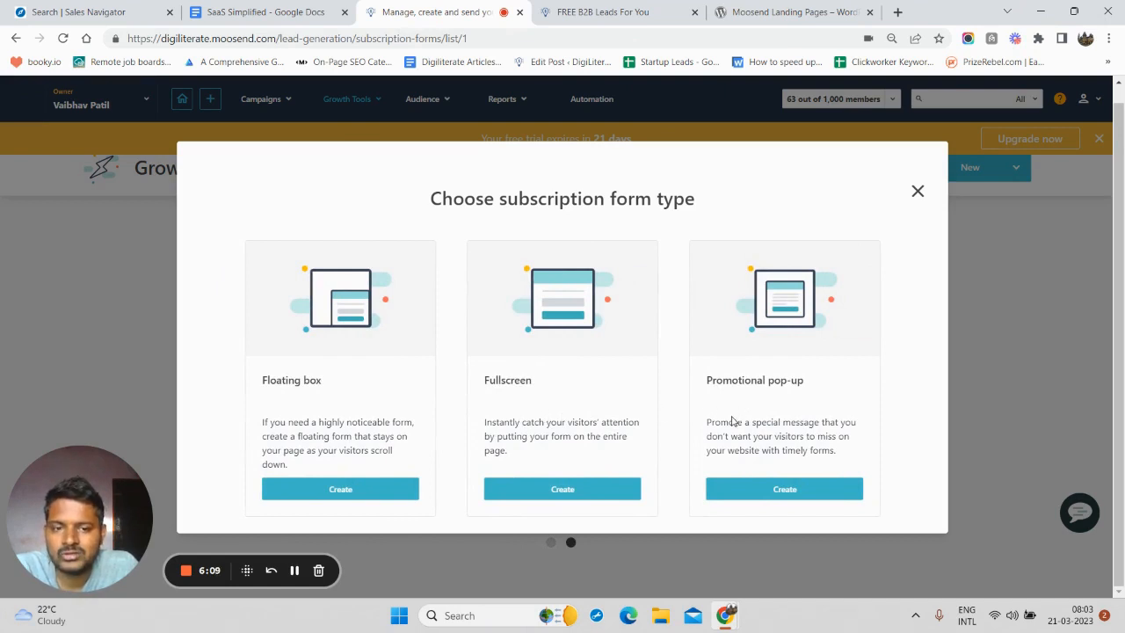
{"action": "left_click_drag", "start_coordinate": [594, 432], "coordinate": [929, 427]}
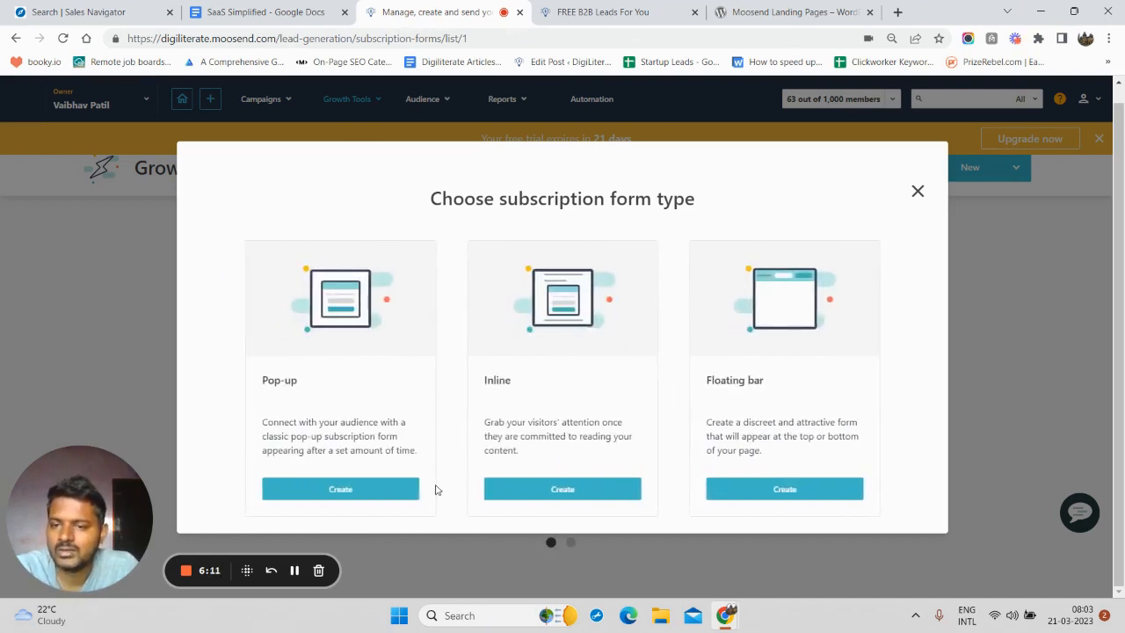
{"action": "left_click", "coordinate": [340, 494]}
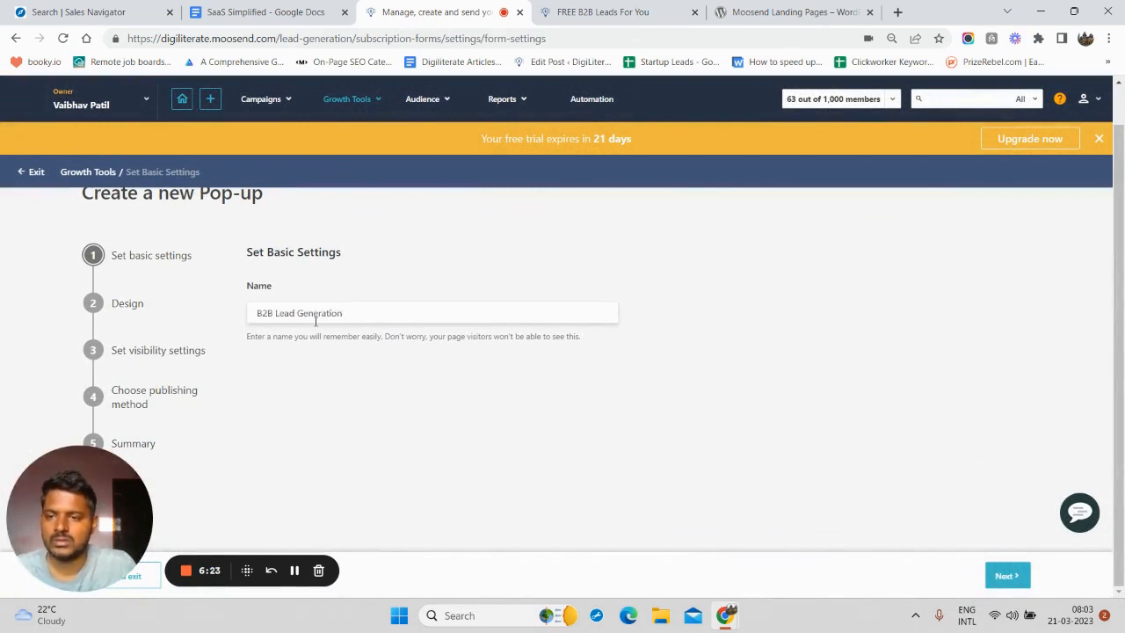
{"action": "left_click", "coordinate": [1000, 576]}
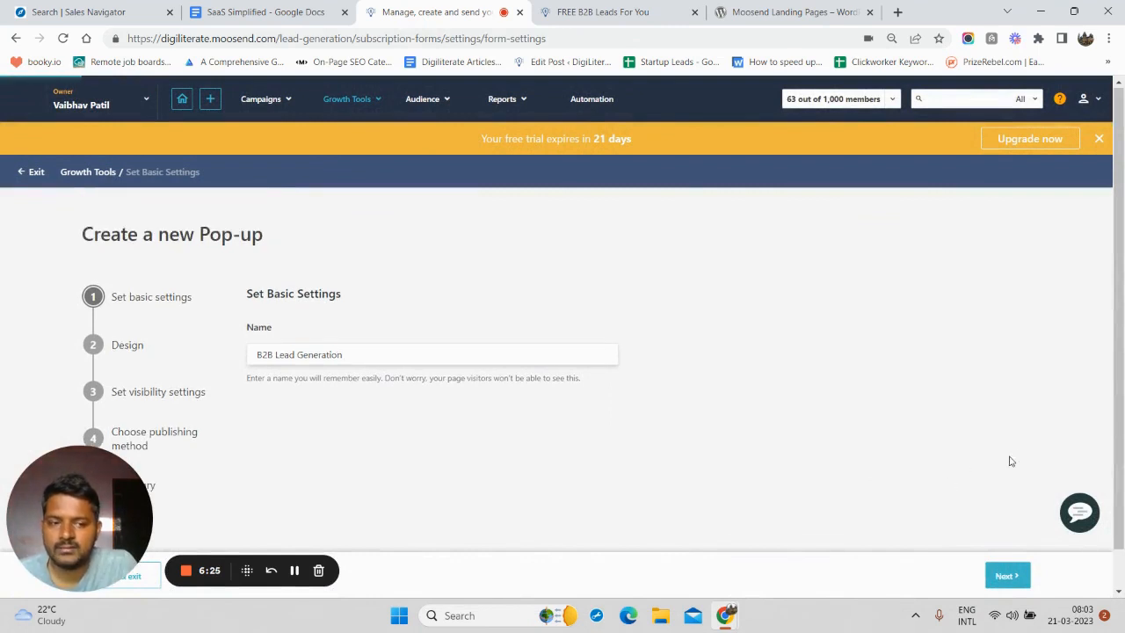
Browse the pop-up template library and set the California Dreamin template as the form's design
{"action": "scroll", "coordinate": [407, 392], "scroll_direction": "down", "scroll_amount": 3}
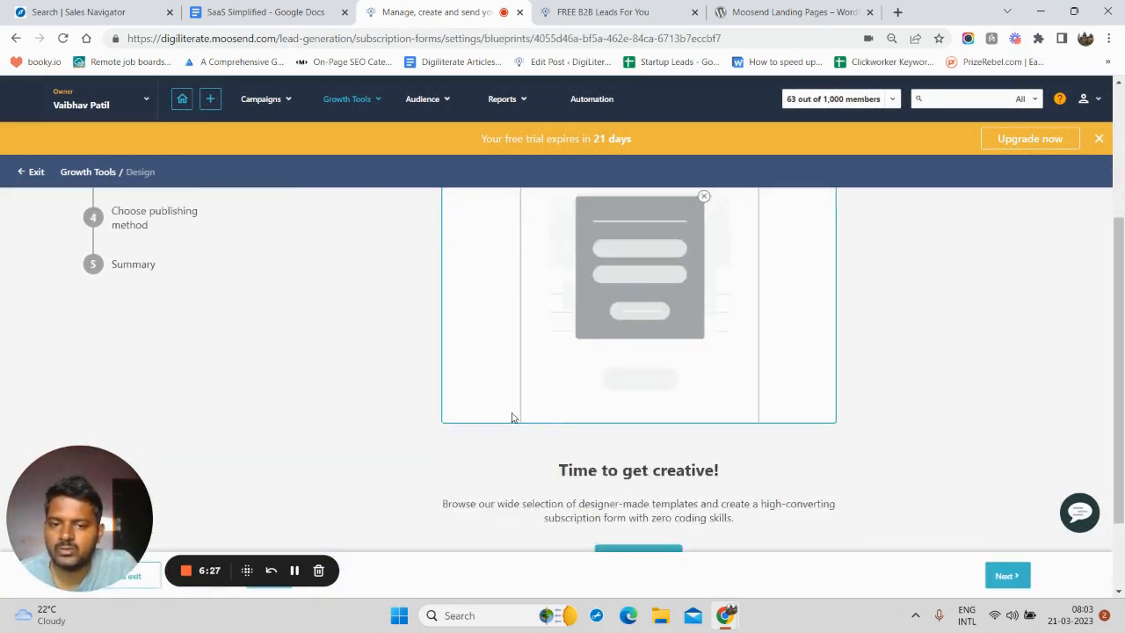
{"action": "scroll", "coordinate": [512, 418], "scroll_direction": "down", "scroll_amount": 1}
{"action": "left_click", "coordinate": [641, 459]}
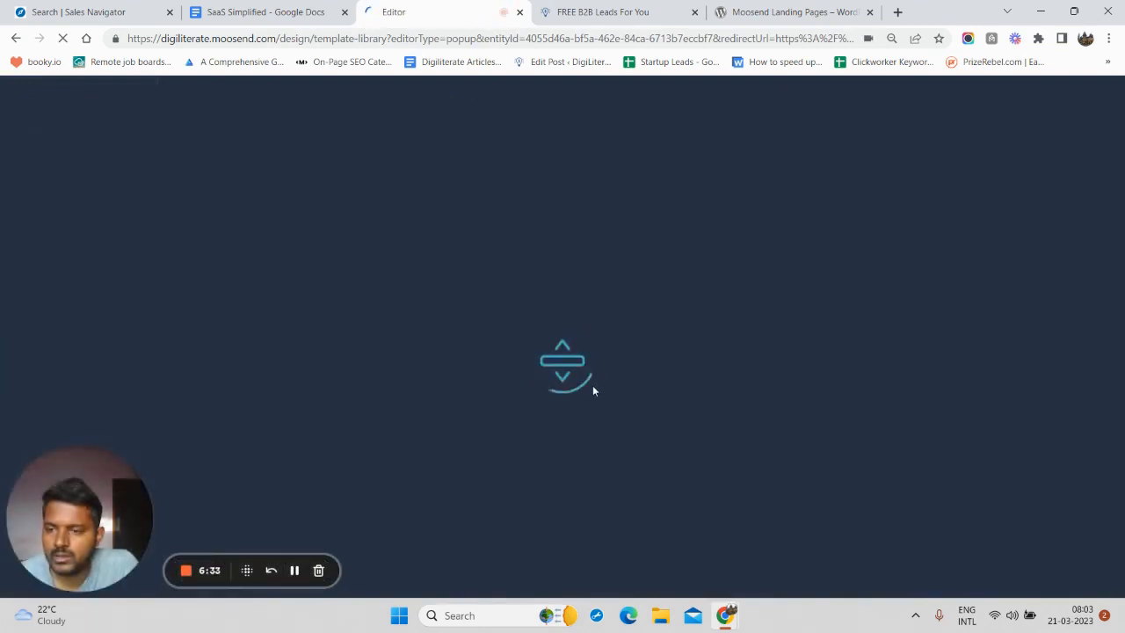
{"action": "scroll", "coordinate": [312, 347], "scroll_direction": "down", "scroll_amount": 1}
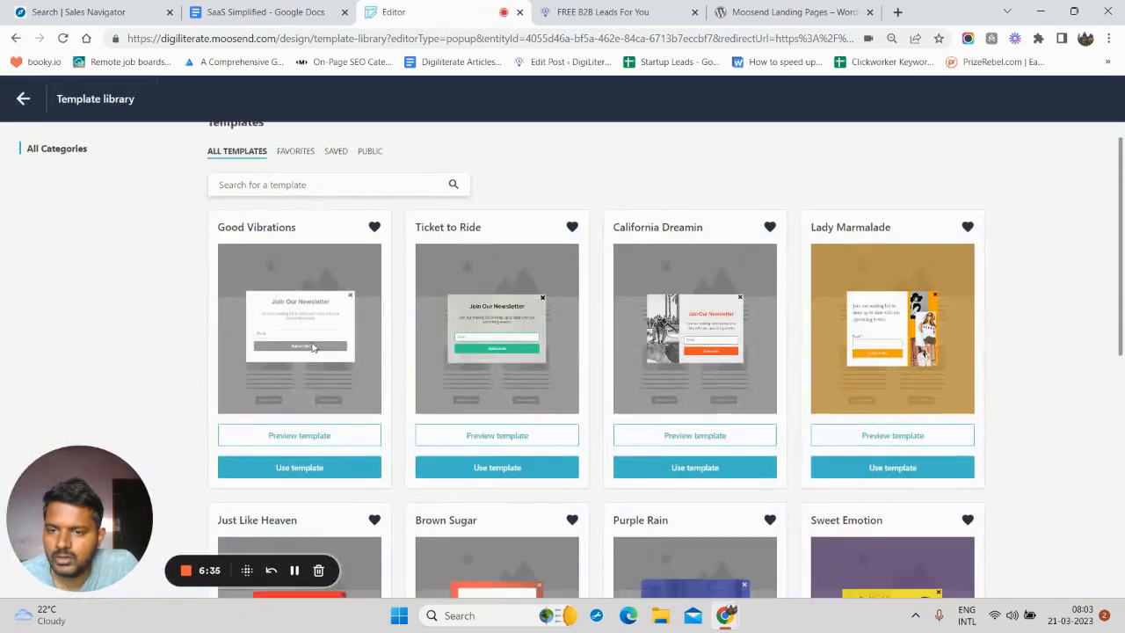
{"action": "scroll", "coordinate": [312, 348], "scroll_direction": "down", "scroll_amount": 1}
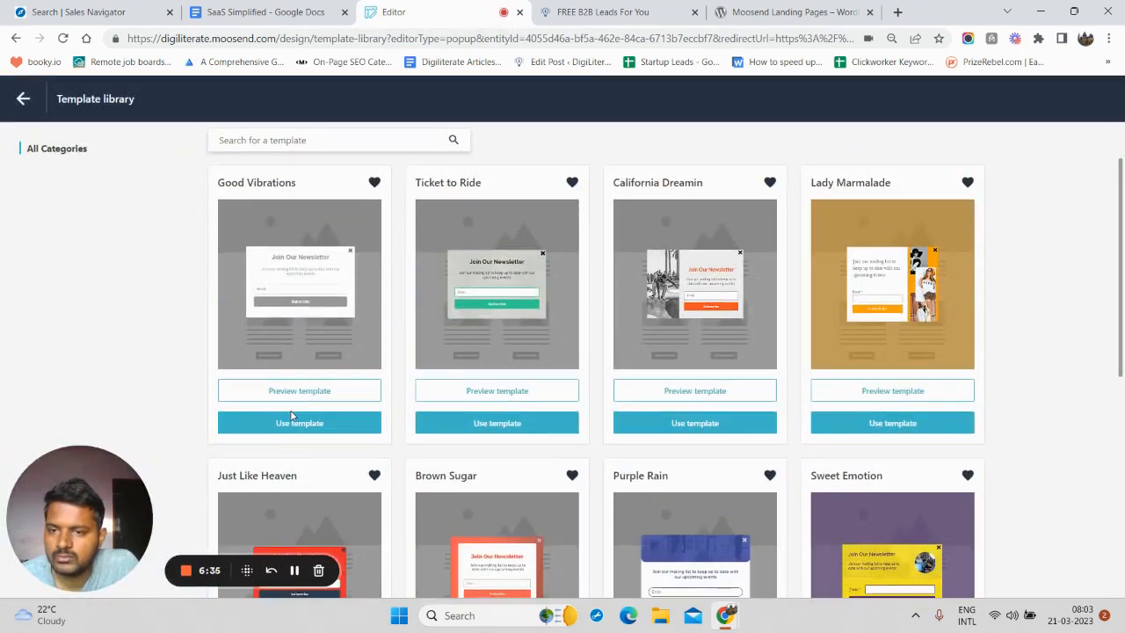
{"action": "left_click", "coordinate": [682, 426]}
{"action": "scroll", "coordinate": [585, 353], "scroll_direction": "up", "scroll_amount": 2}
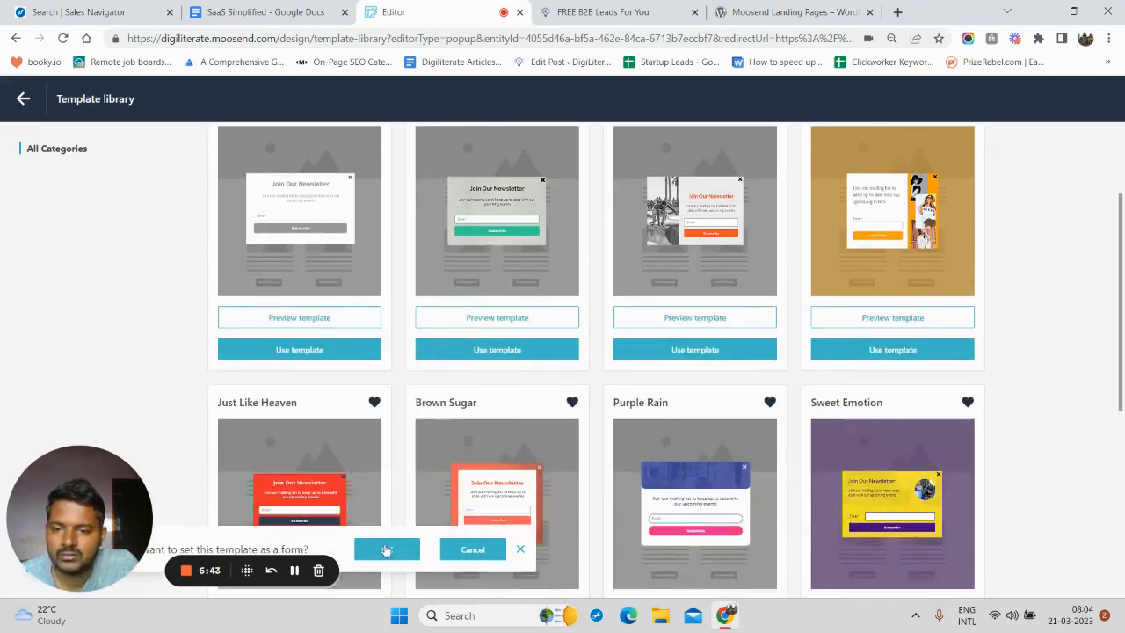
{"action": "left_click", "coordinate": [386, 549]}
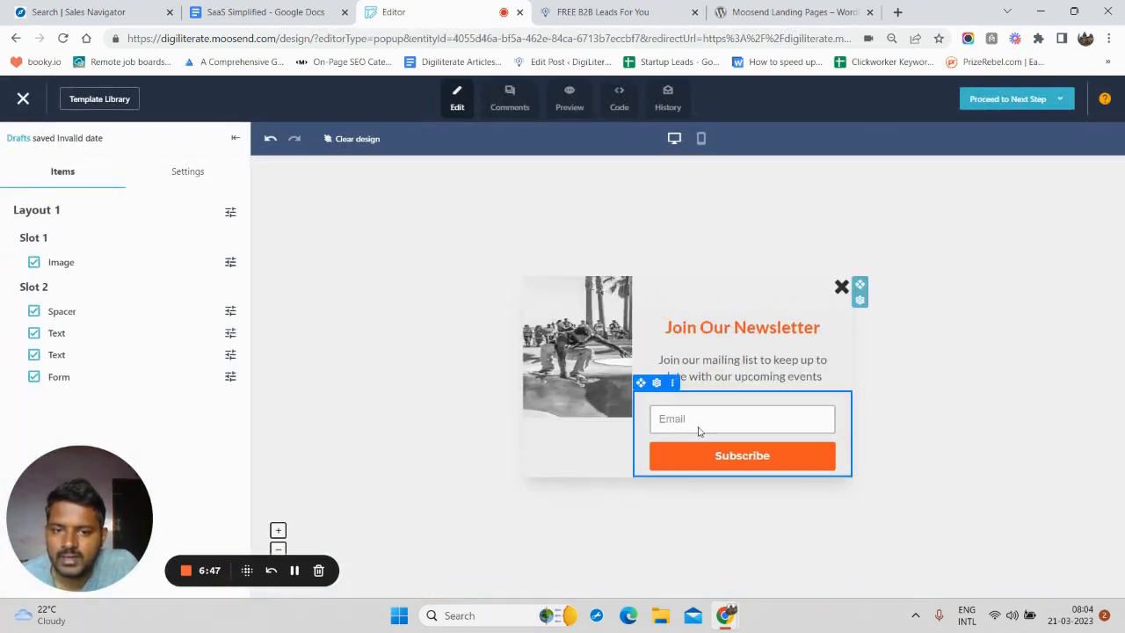
Save the pop-up design as it is and proceed to the visibility settings
{"action": "mouse_move", "coordinate": [993, 107]}
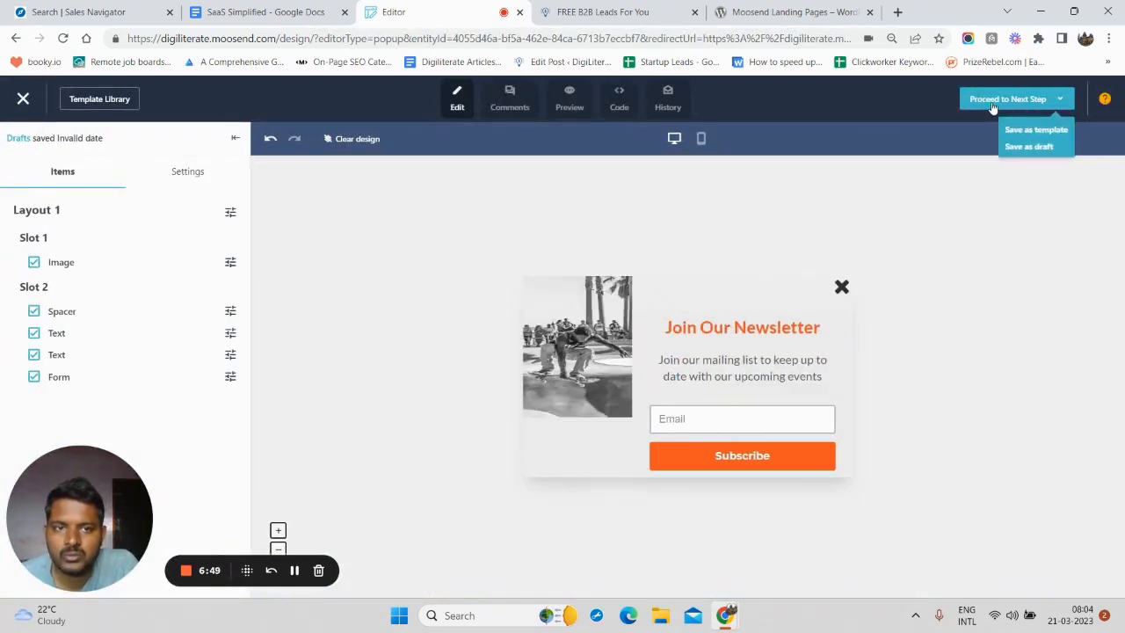
{"action": "left_click", "coordinate": [1014, 104]}
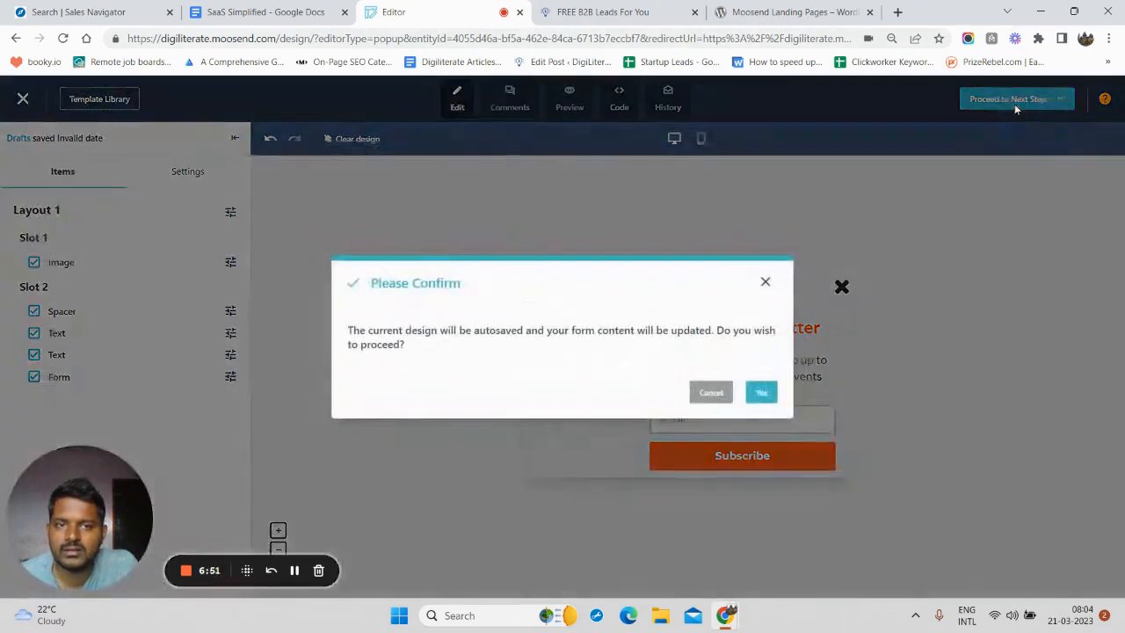
{"action": "left_click", "coordinate": [760, 394]}
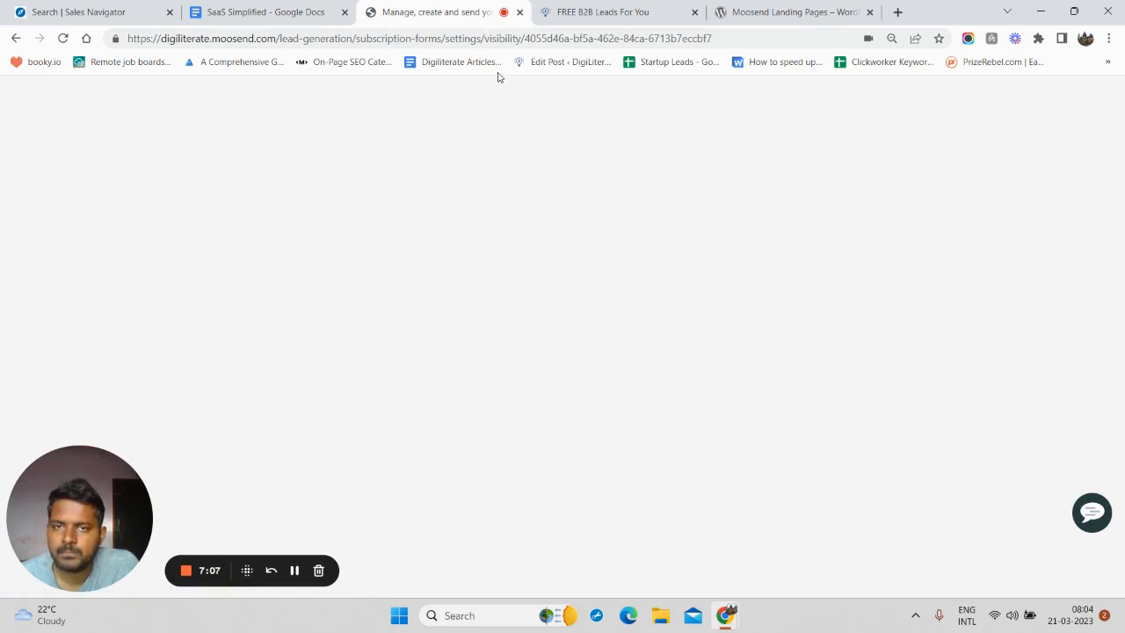
Review the form's display timing and turn off the option that hides it from people who have already submitted it
{"action": "double_click", "coordinate": [498, 40]}
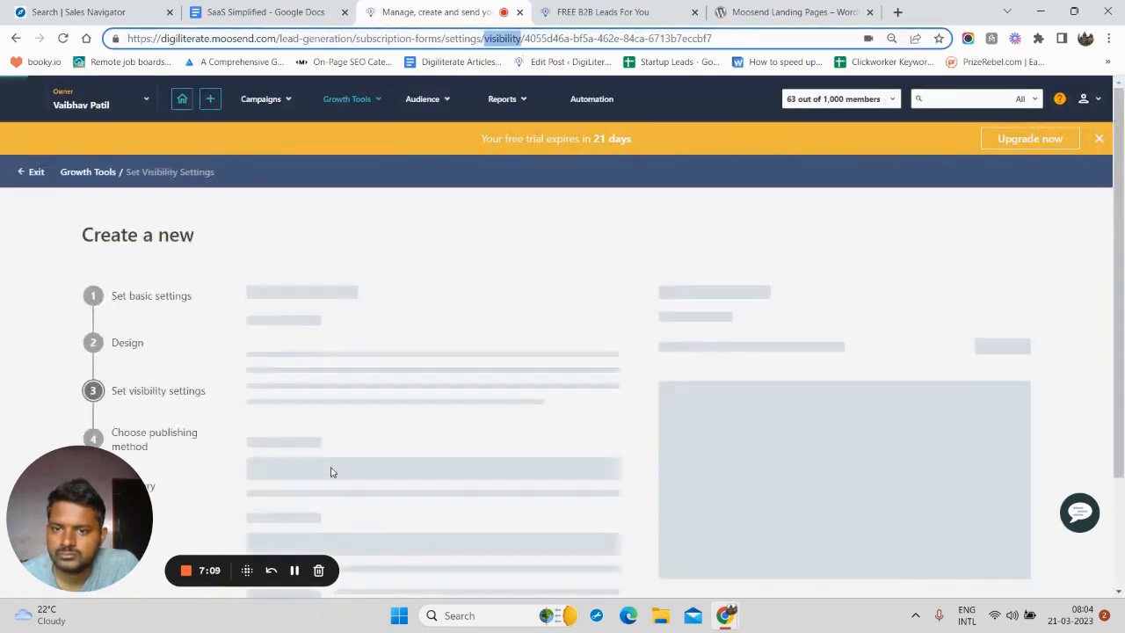
{"action": "scroll", "coordinate": [398, 369], "scroll_direction": "down", "scroll_amount": 2}
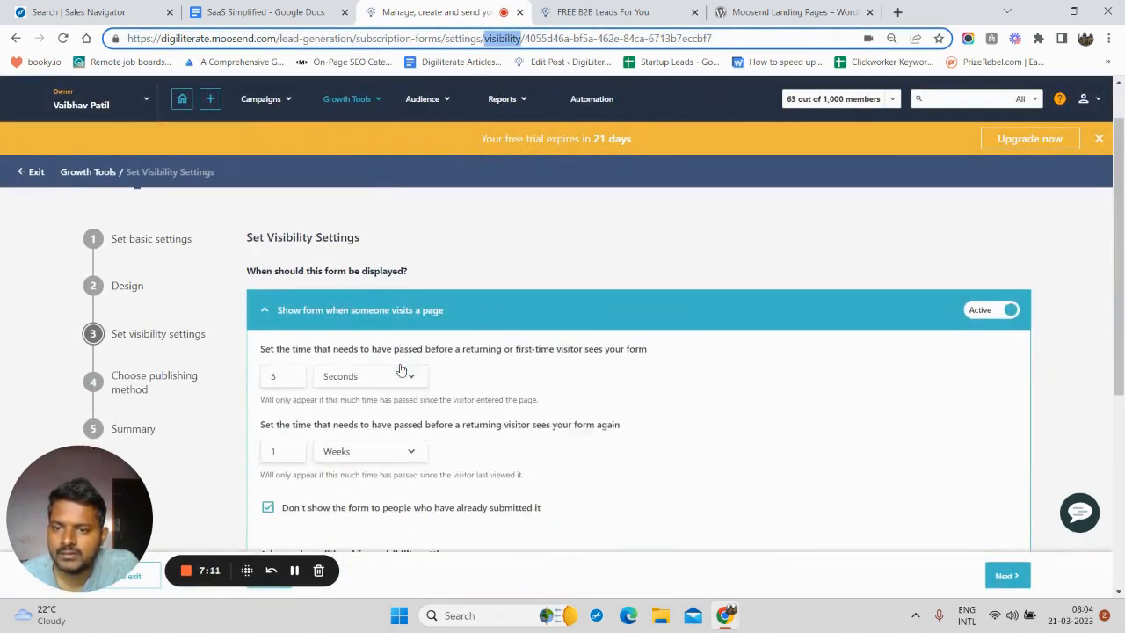
{"action": "scroll", "coordinate": [391, 370], "scroll_direction": "up", "scroll_amount": 1}
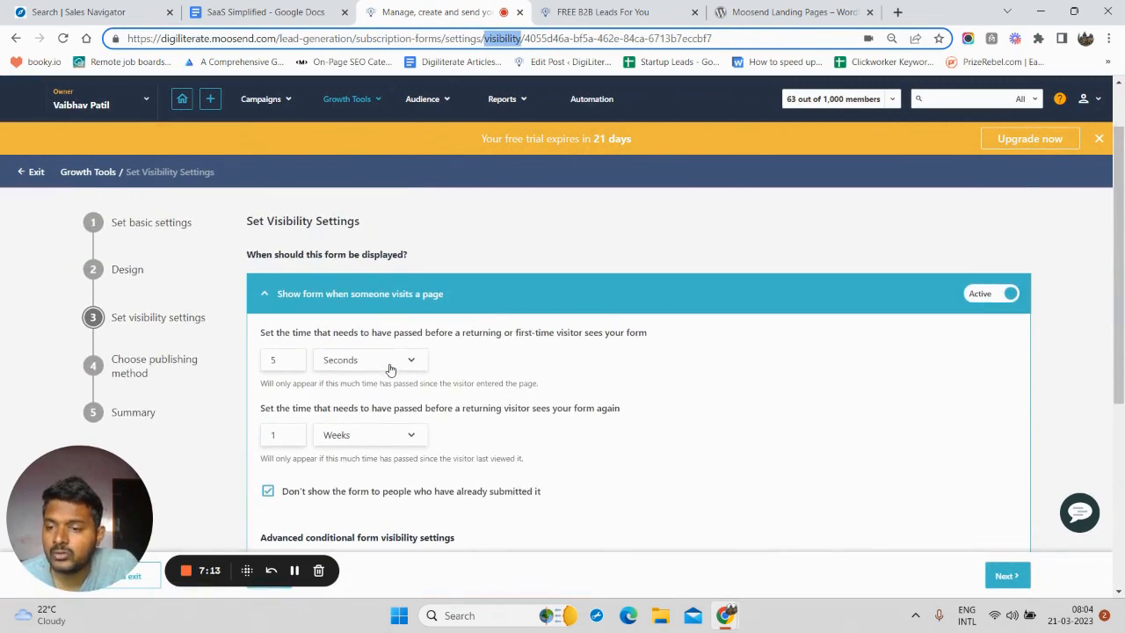
{"action": "scroll", "coordinate": [391, 370], "scroll_direction": "down", "scroll_amount": 1}
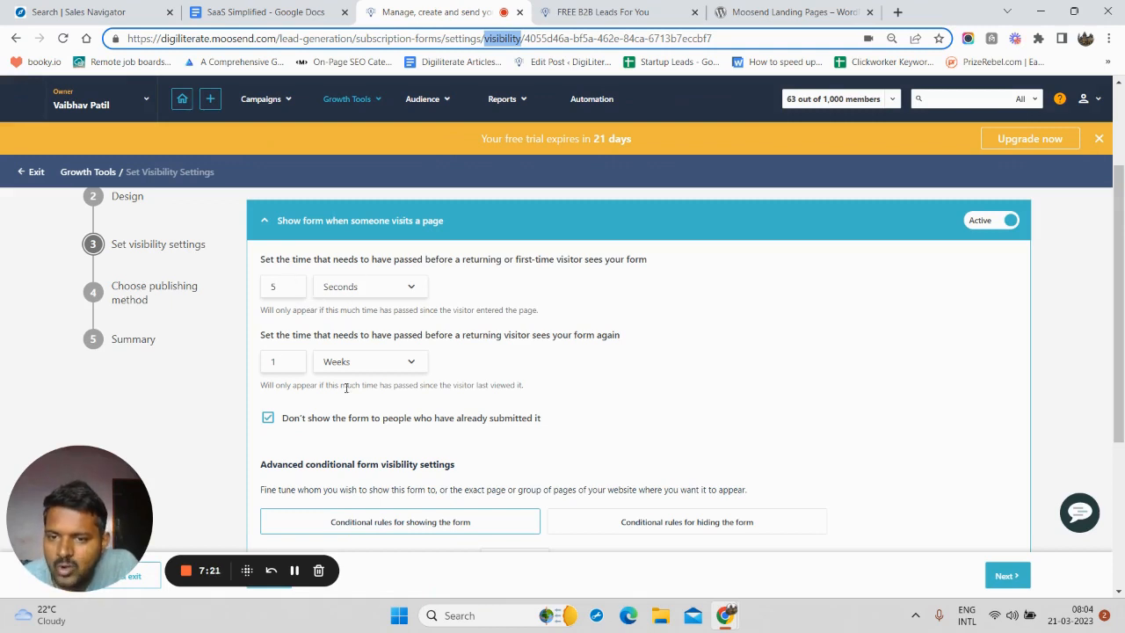
{"action": "scroll", "coordinate": [346, 387], "scroll_direction": "down", "scroll_amount": 1}
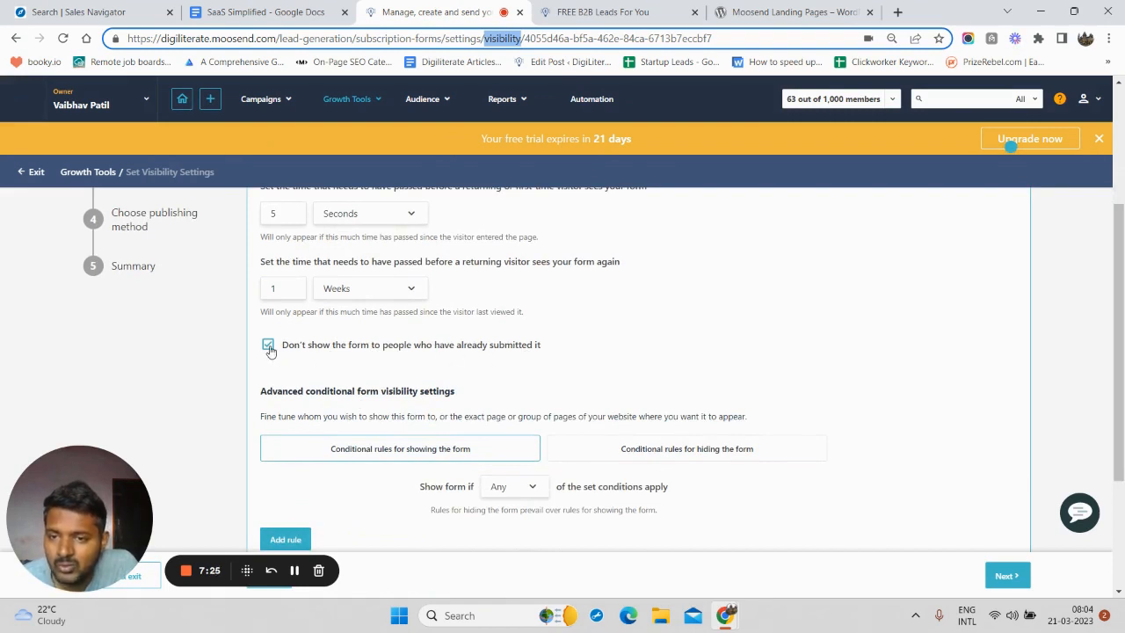
{"action": "left_click", "coordinate": [268, 343]}
{"action": "scroll", "coordinate": [400, 369], "scroll_direction": "down", "scroll_amount": 1}
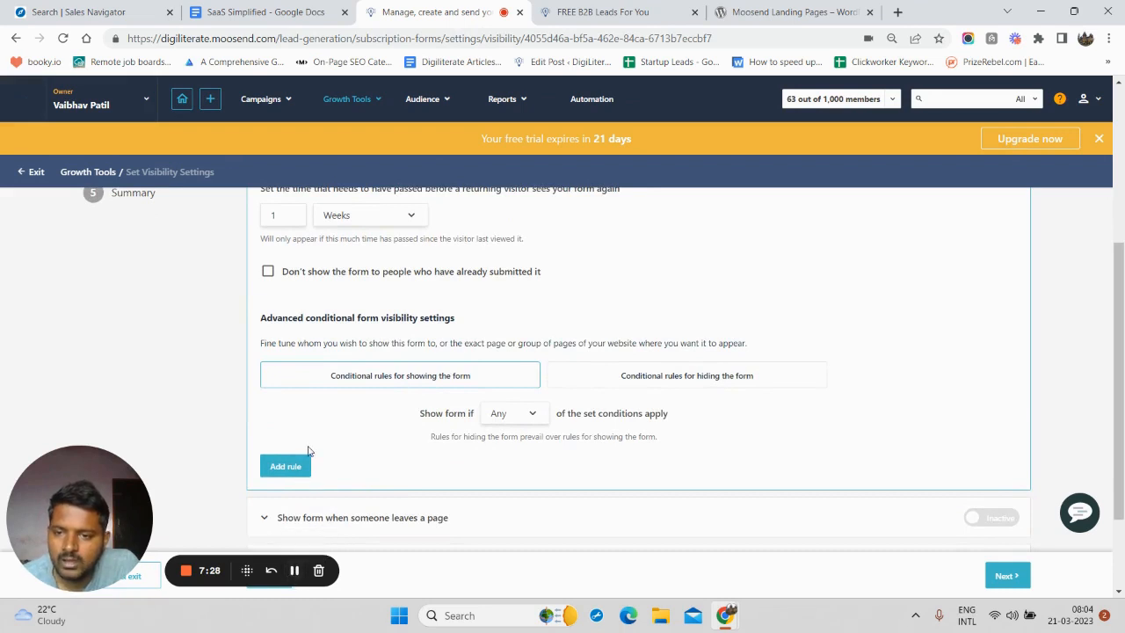
Try a conditional rule for showing the form with Country and Url Path as its condition, and remove the rule again
{"action": "scroll", "coordinate": [298, 478], "scroll_direction": "down", "scroll_amount": 1}
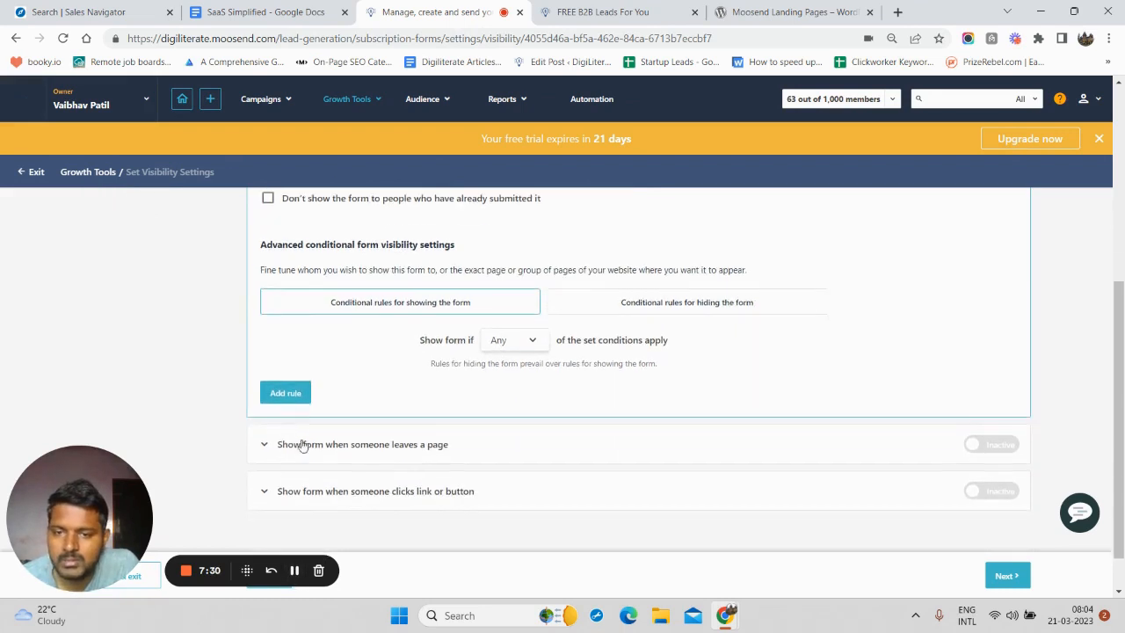
{"action": "left_click", "coordinate": [290, 394]}
{"action": "scroll", "coordinate": [379, 409], "scroll_direction": "down", "scroll_amount": 1}
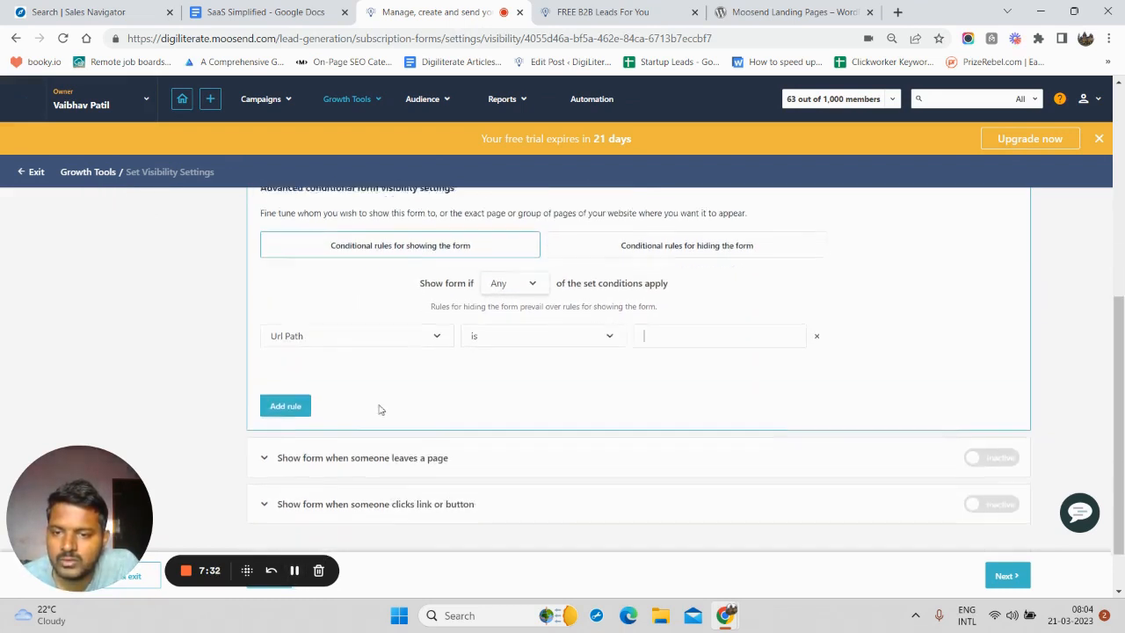
{"action": "left_click", "coordinate": [343, 326]}
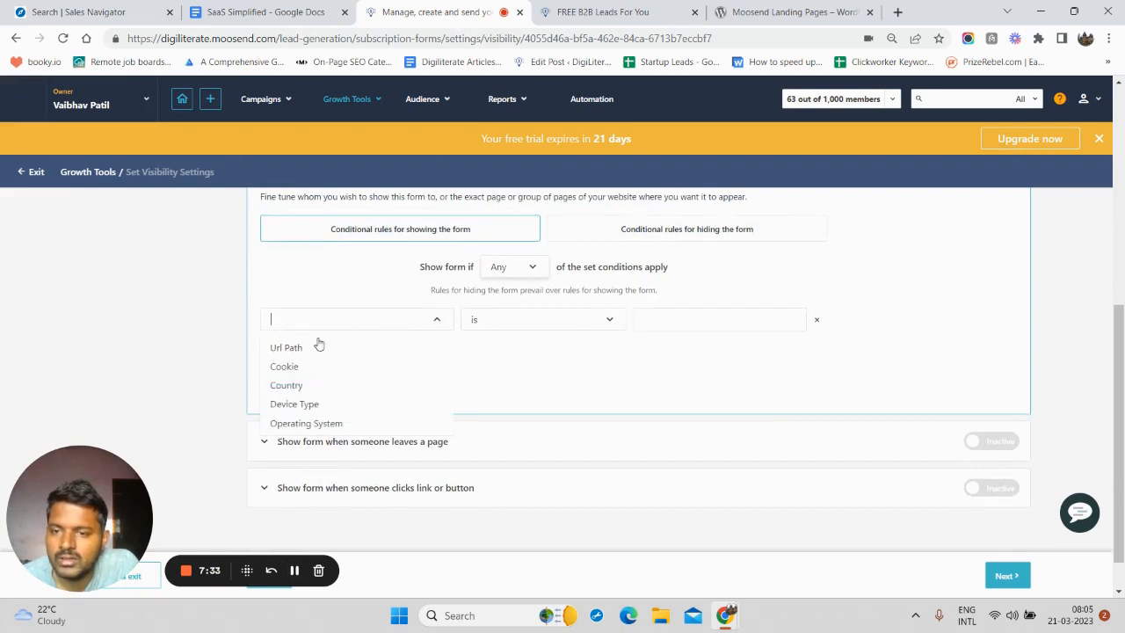
{"action": "left_click", "coordinate": [296, 388]}
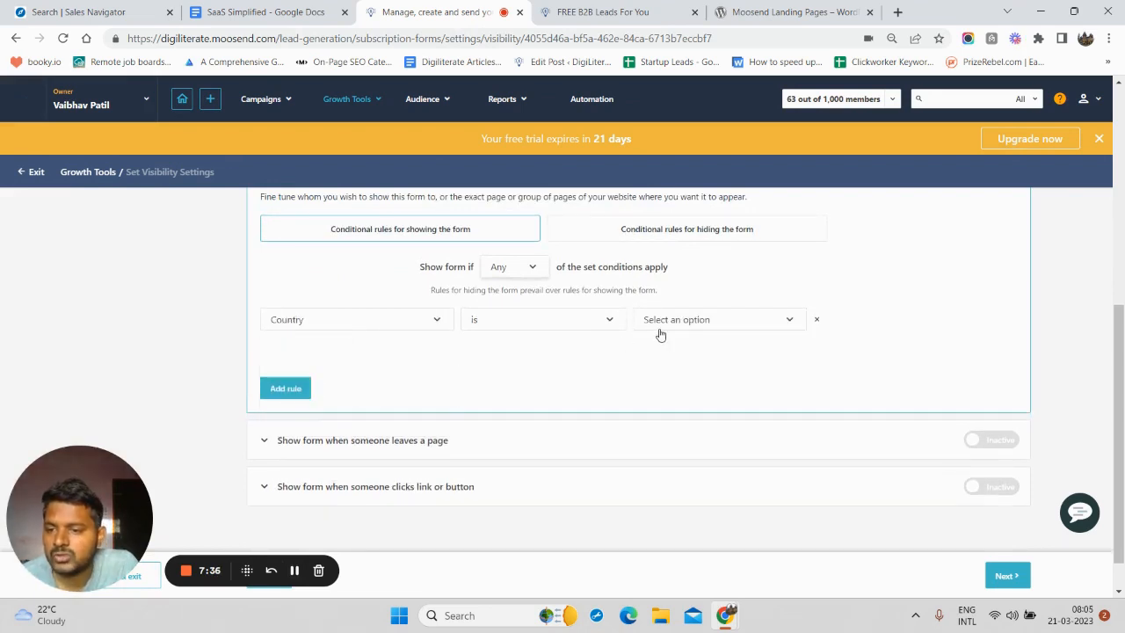
{"action": "left_click", "coordinate": [347, 327]}
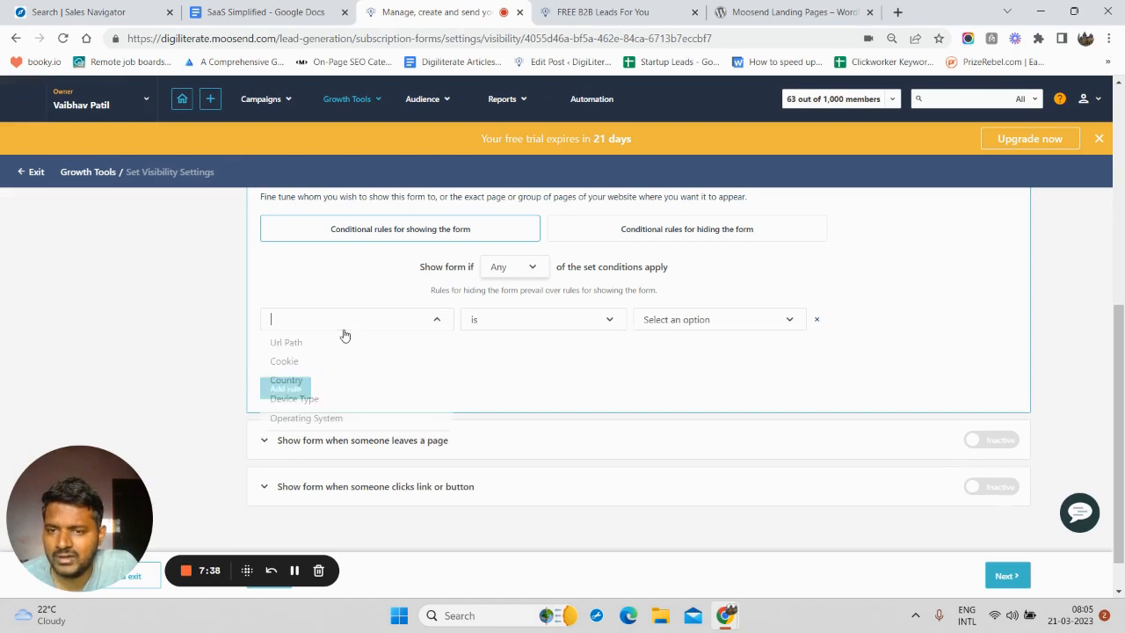
{"action": "left_click", "coordinate": [290, 348]}
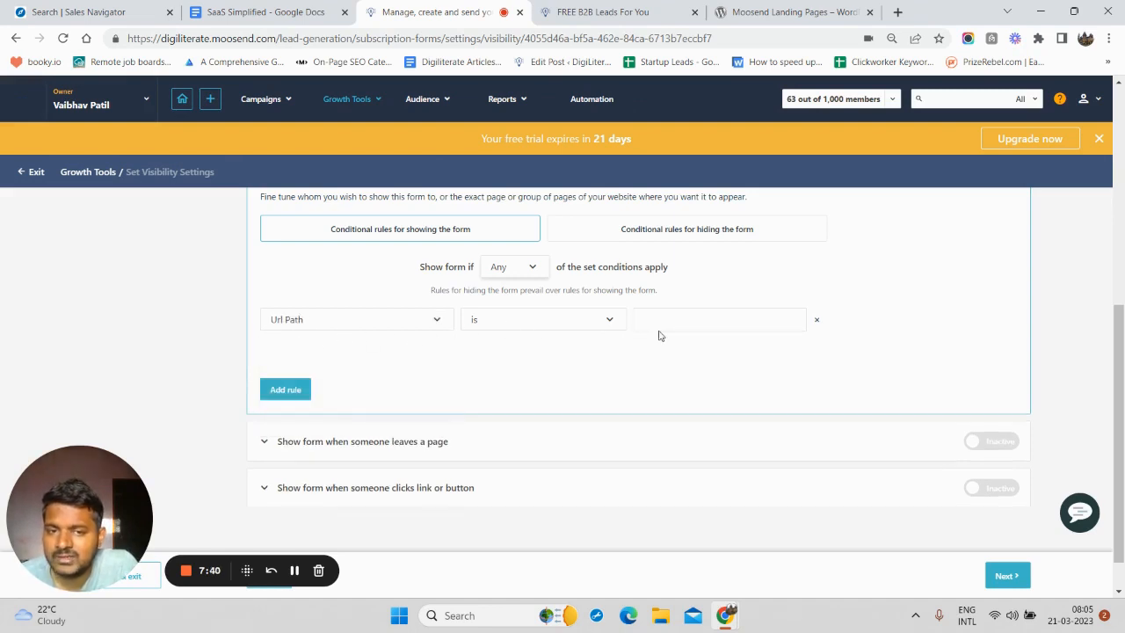
{"action": "left_click", "coordinate": [320, 331]}
{"action": "left_click", "coordinate": [854, 358]}
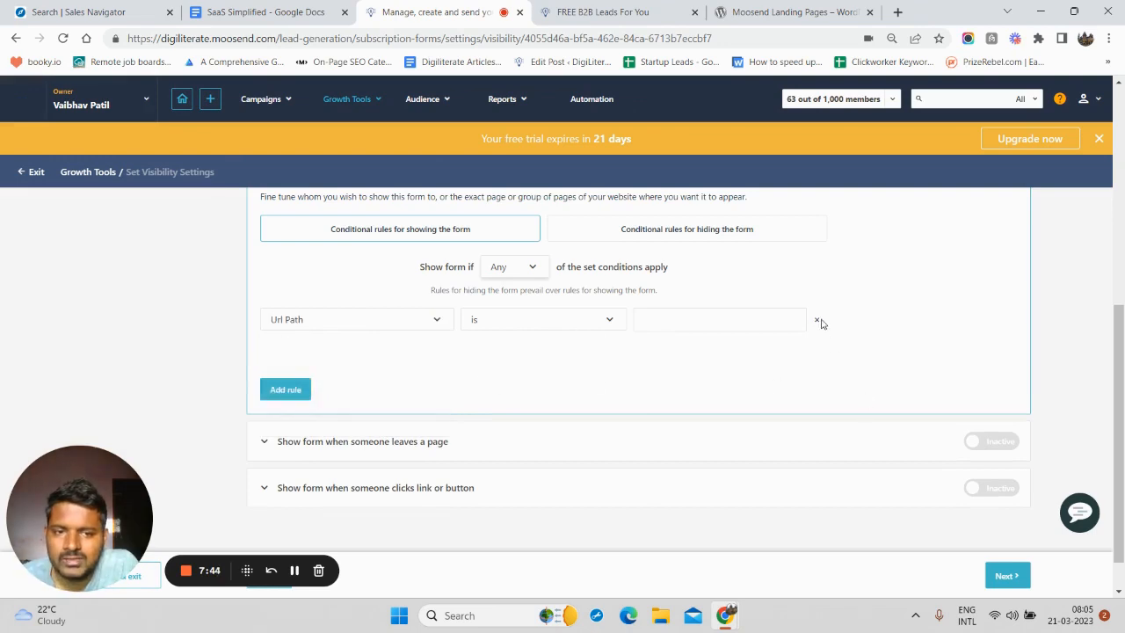
{"action": "left_click", "coordinate": [816, 324]}
{"action": "scroll", "coordinate": [472, 334], "scroll_direction": "up", "scroll_amount": 5}
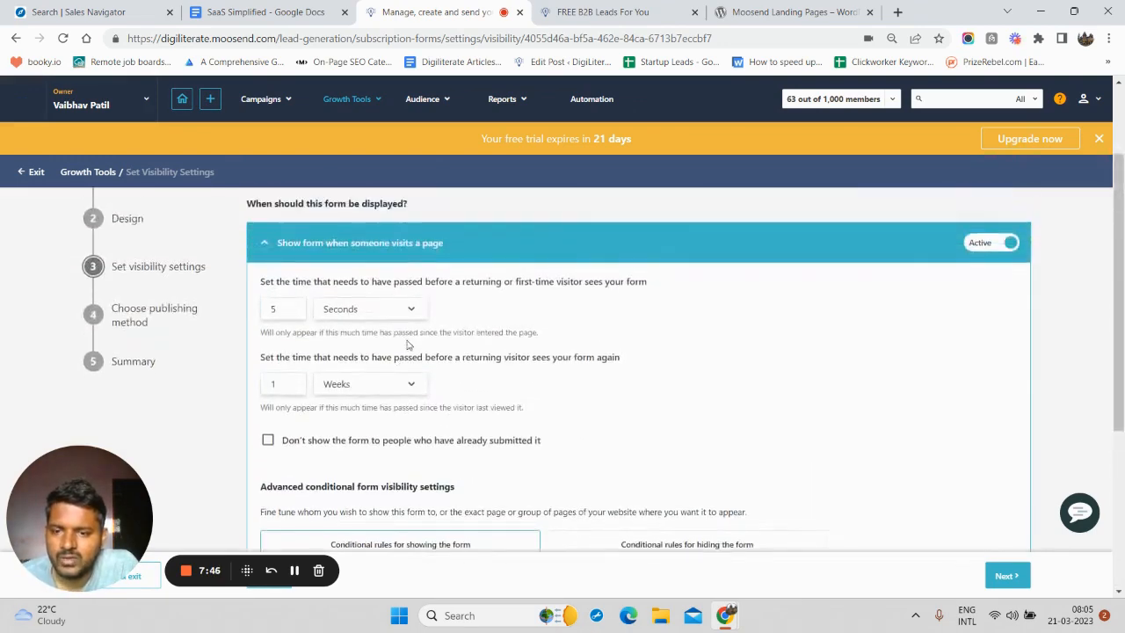
Activate showing the form when someone clicks a link or button and select the click trigger snippet
{"action": "scroll", "coordinate": [493, 360], "scroll_direction": "down", "scroll_amount": 3}
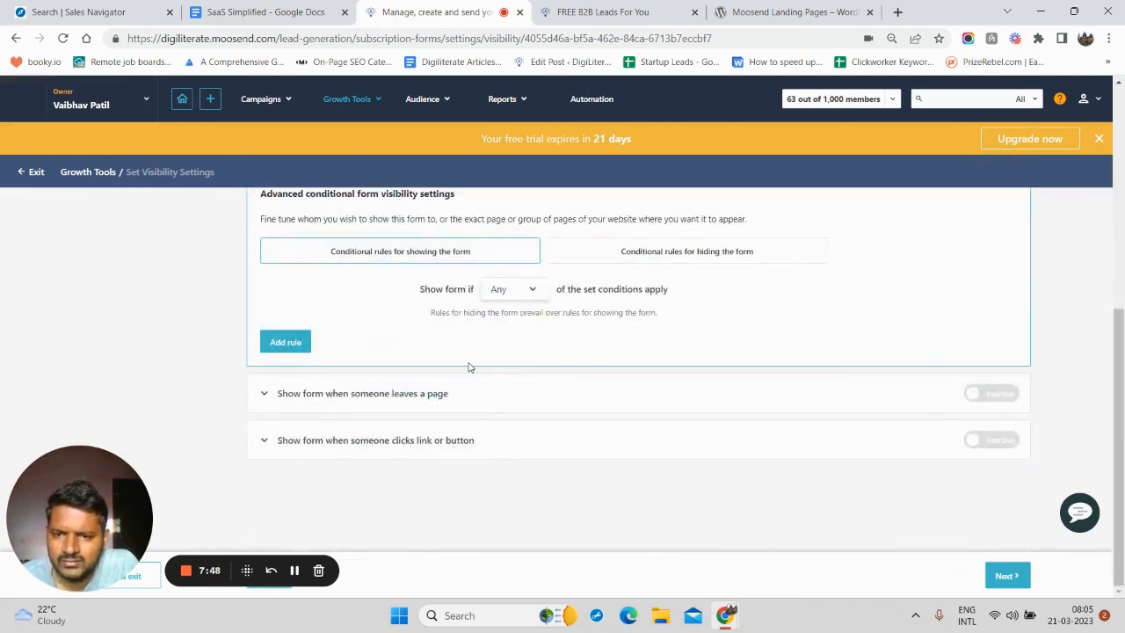
{"action": "left_click", "coordinate": [362, 406]}
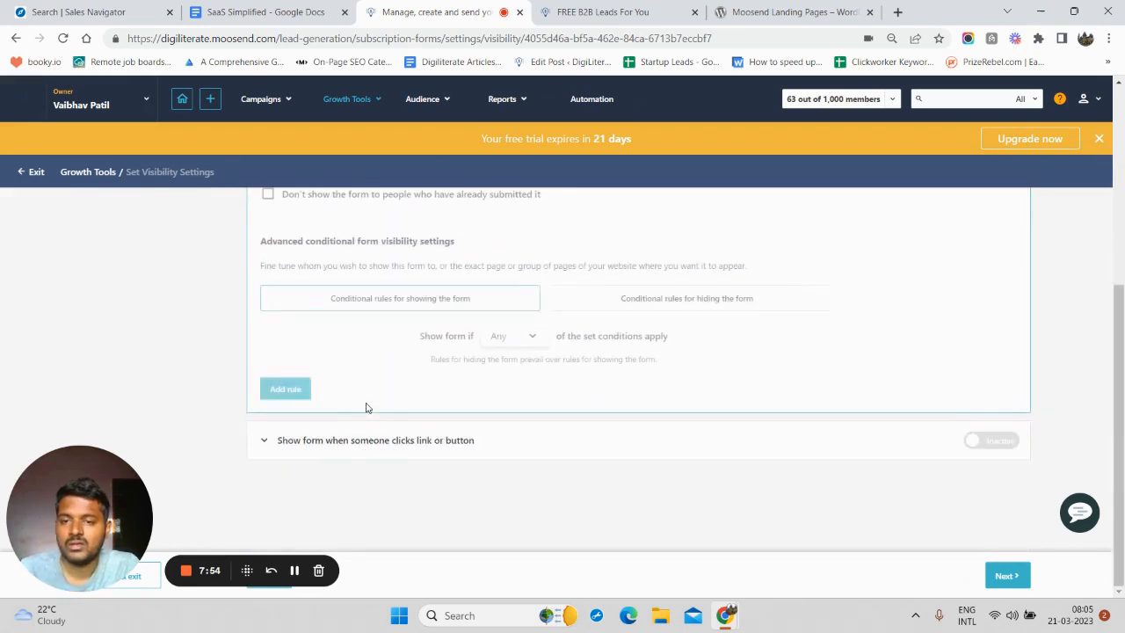
{"action": "left_click", "coordinate": [384, 446]}
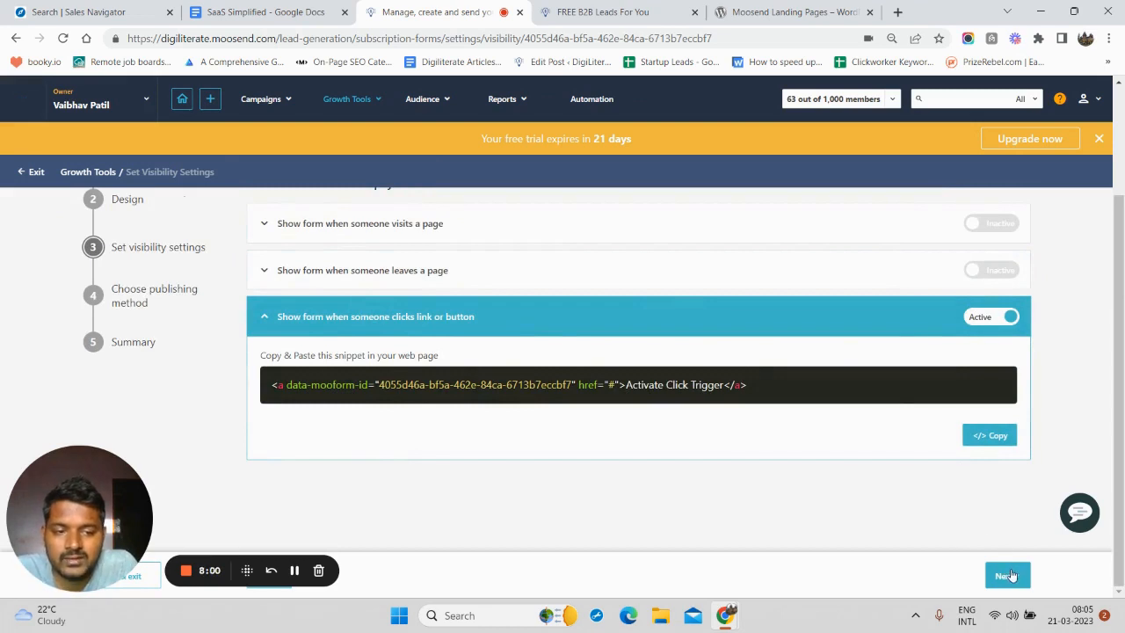
{"action": "triple_click", "coordinate": [326, 387]}
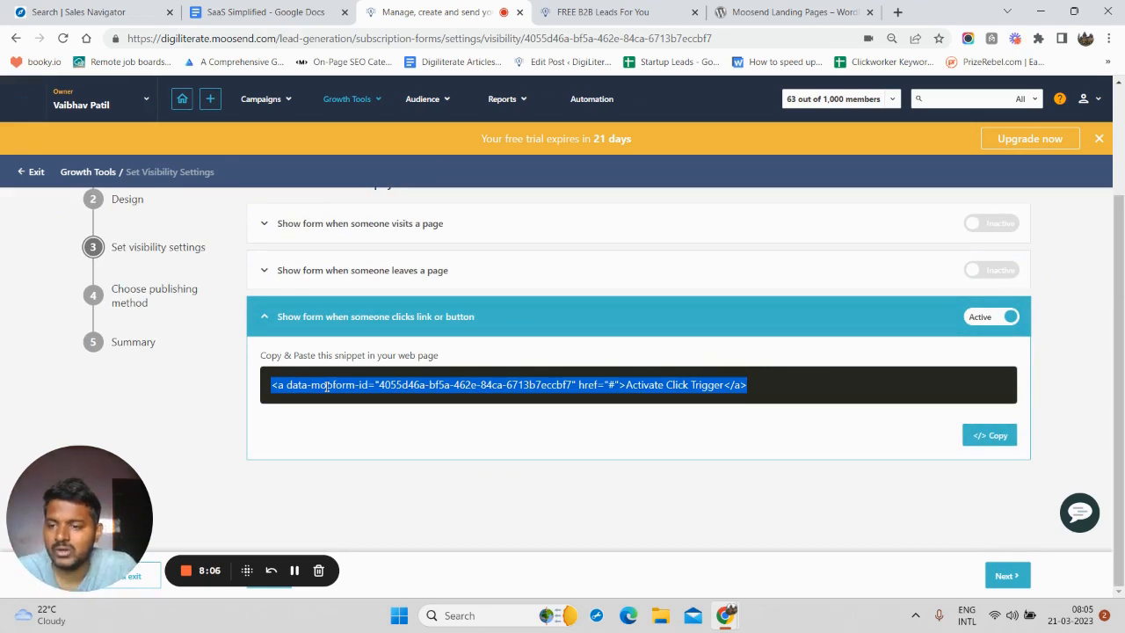
{"action": "scroll", "coordinate": [131, 263], "scroll_direction": "up", "scroll_amount": 2}
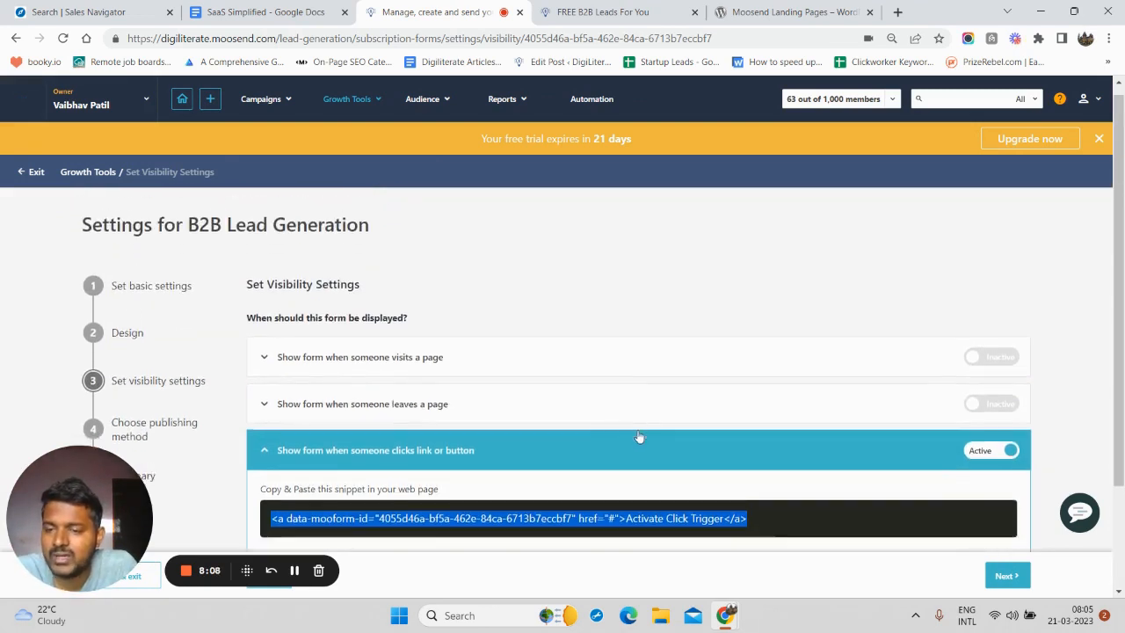
{"action": "scroll", "coordinate": [446, 451], "scroll_direction": "down", "scroll_amount": 2}
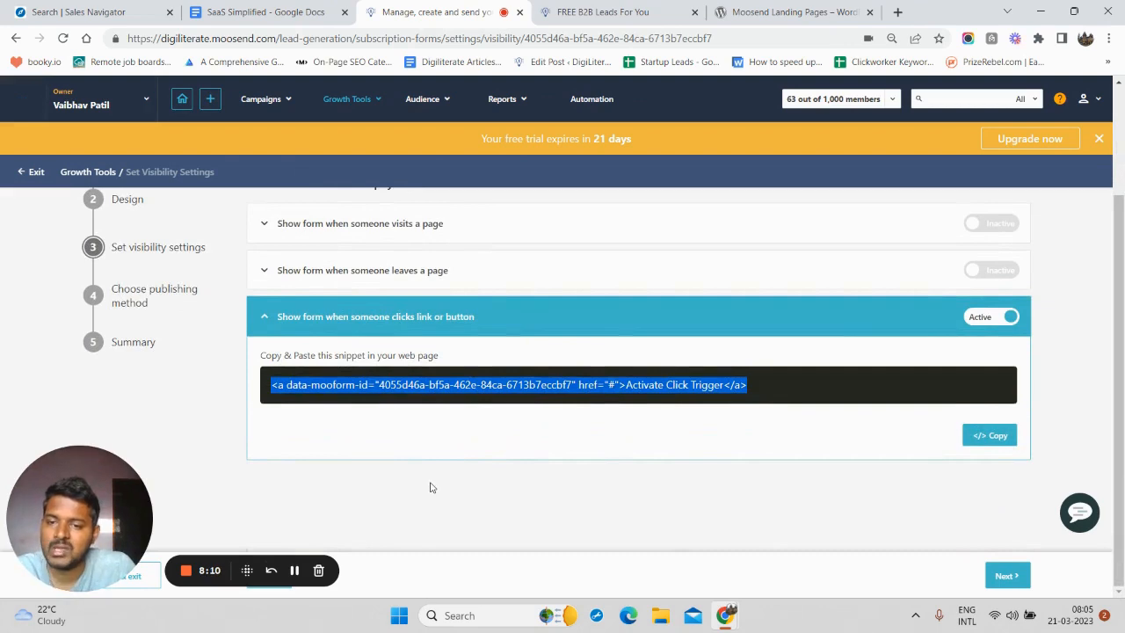
Return to the Design step, look over the pop-up in the editor and leave the editor without editing it
{"action": "scroll", "coordinate": [134, 272], "scroll_direction": "up", "scroll_amount": 1}
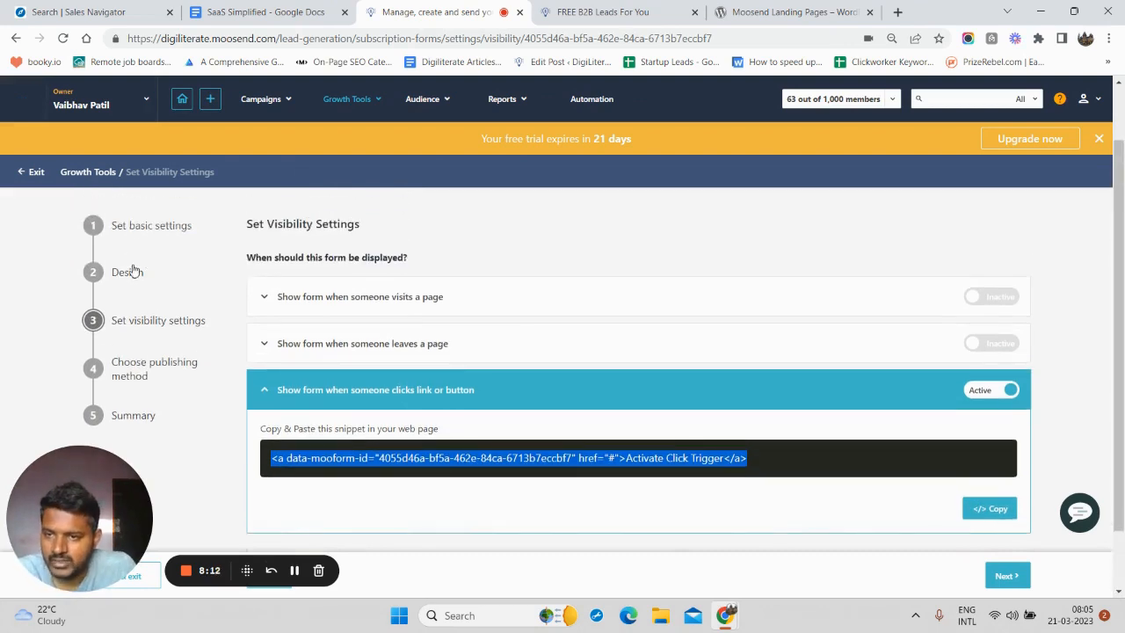
{"action": "scroll", "coordinate": [131, 271], "scroll_direction": "up", "scroll_amount": 1}
{"action": "left_click", "coordinate": [130, 339]}
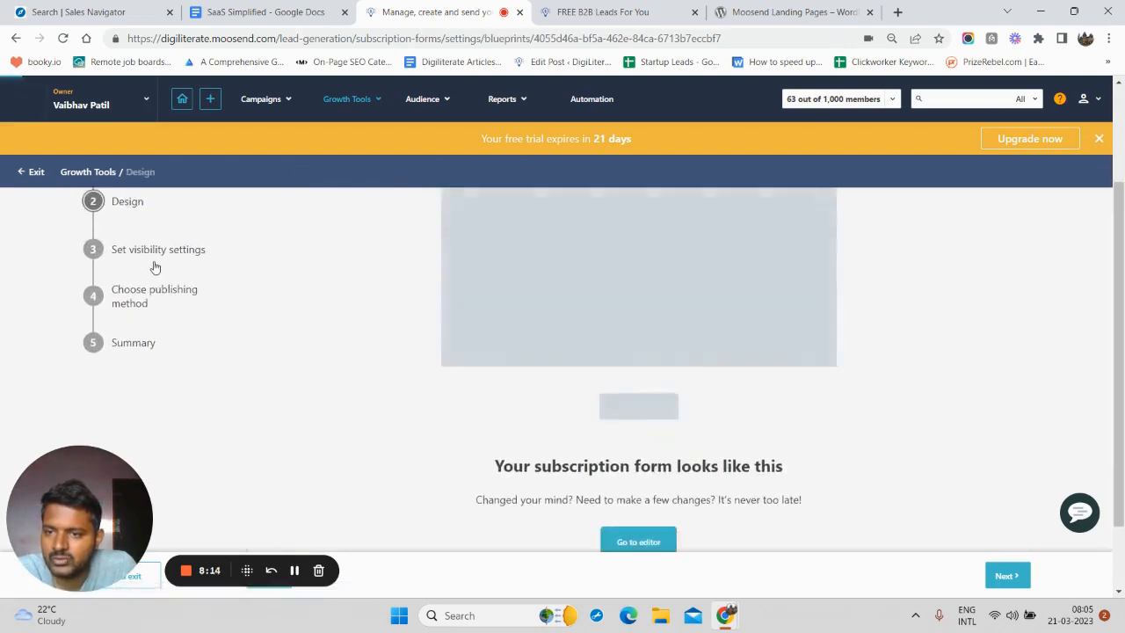
{"action": "scroll", "coordinate": [626, 439], "scroll_direction": "down", "scroll_amount": 3}
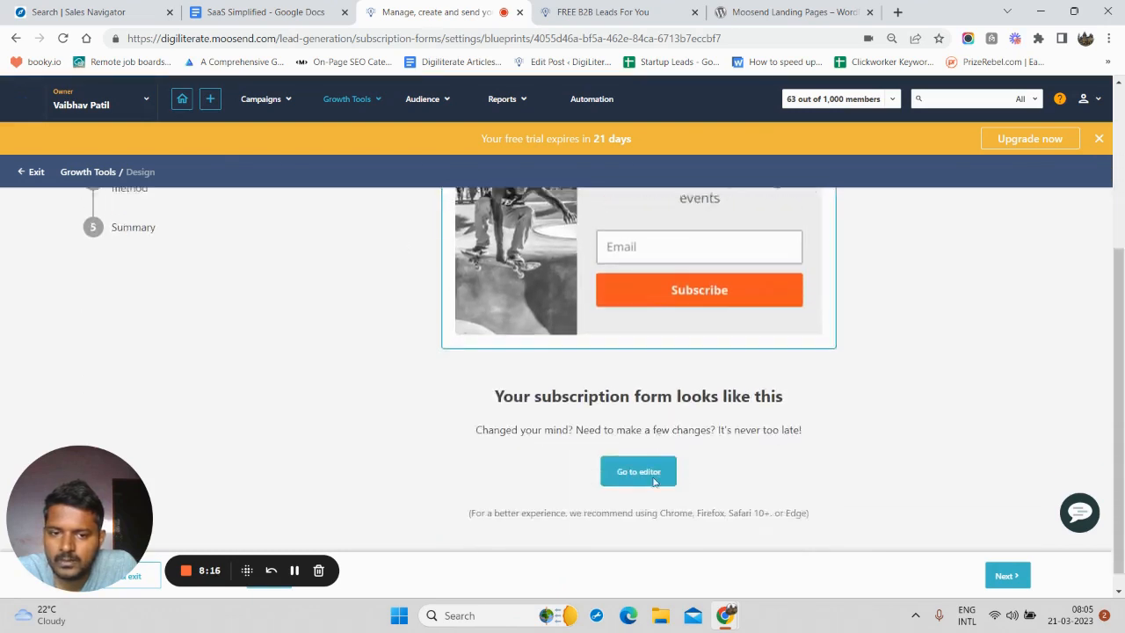
{"action": "left_click", "coordinate": [629, 466]}
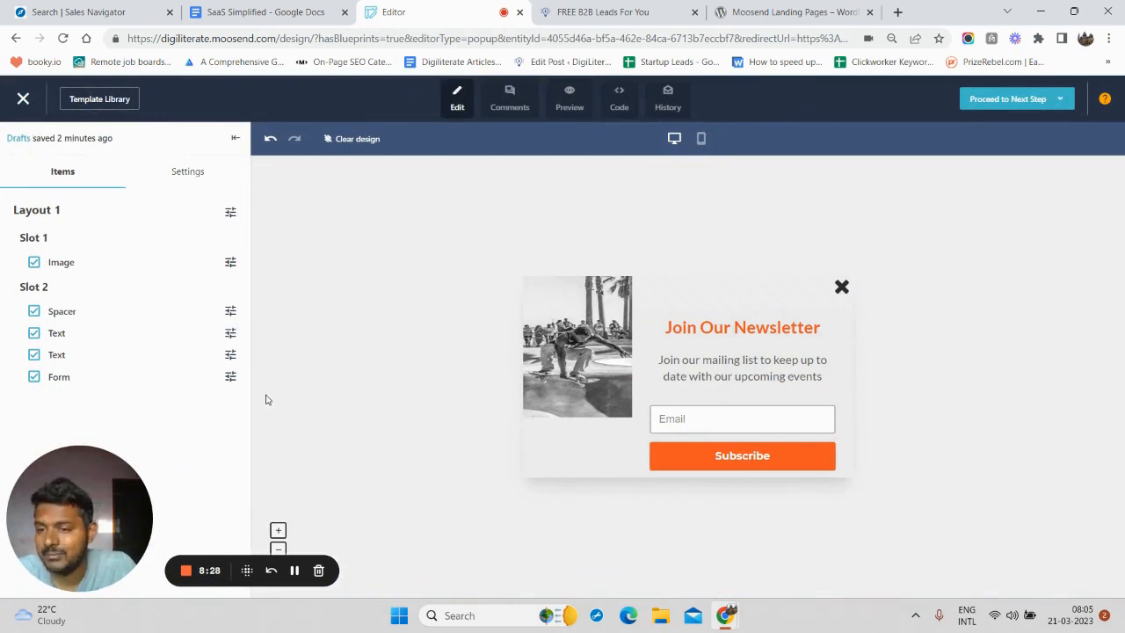
{"action": "left_click", "coordinate": [23, 99]}
{"action": "left_click", "coordinate": [766, 391]}
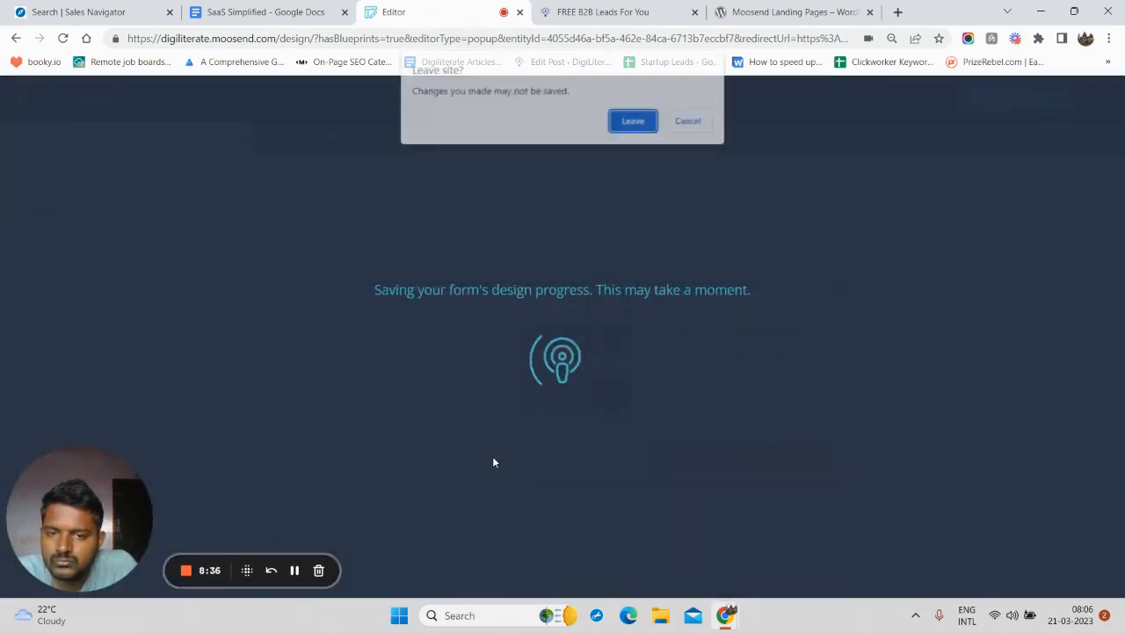
{"action": "left_click", "coordinate": [622, 122]}
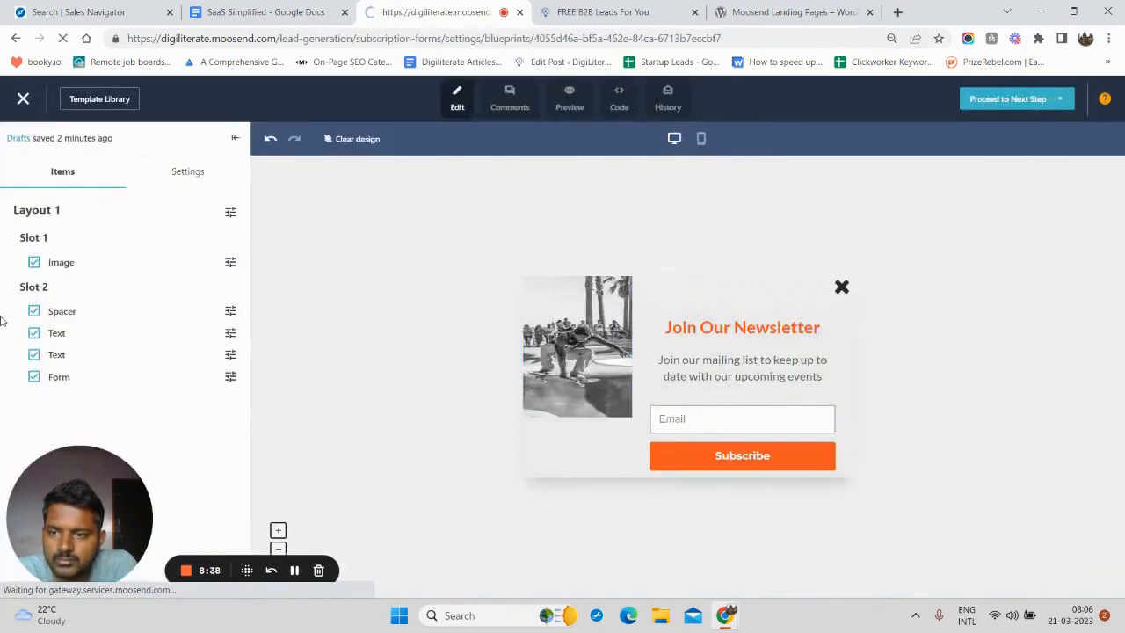
{"action": "left_click", "coordinate": [24, 100]}
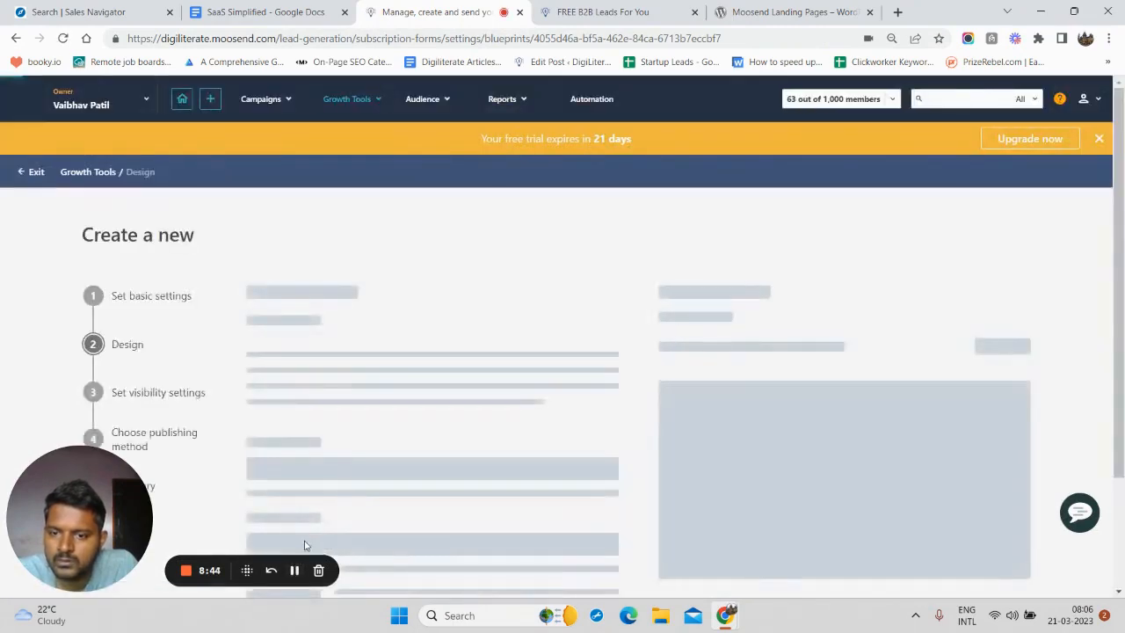
Check the form's visibility settings again and go to the Choose Publishing Method step
{"action": "scroll", "coordinate": [256, 414], "scroll_direction": "down", "scroll_amount": 5}
{"action": "left_click", "coordinate": [131, 231]}
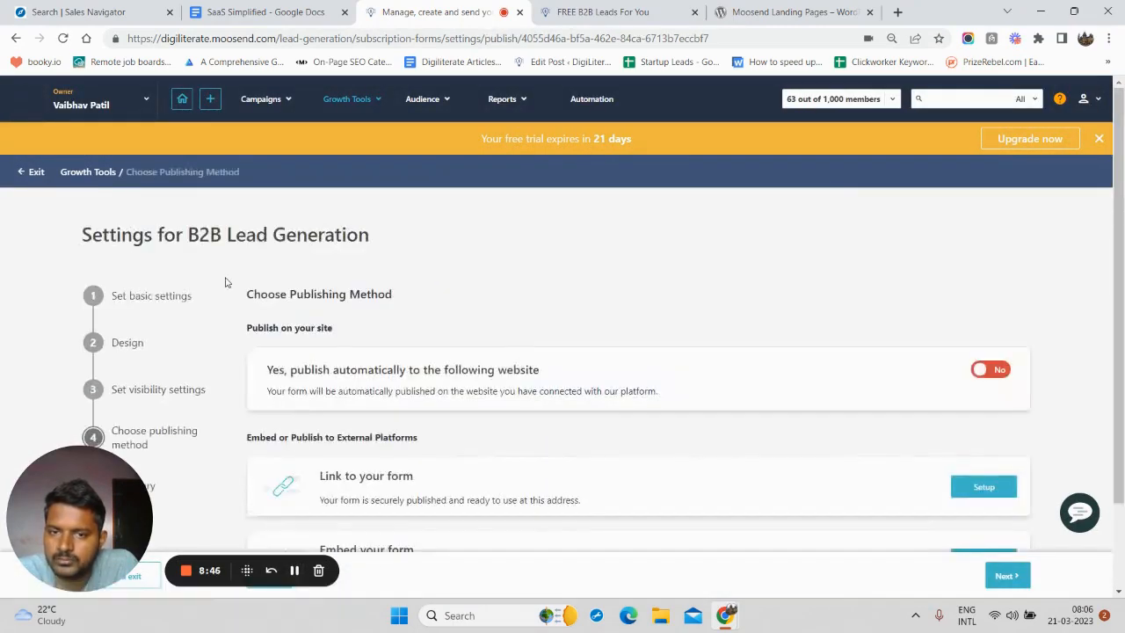
{"action": "scroll", "coordinate": [238, 325], "scroll_direction": "down", "scroll_amount": 1}
{"action": "scroll", "coordinate": [144, 300], "scroll_direction": "up", "scroll_amount": 2}
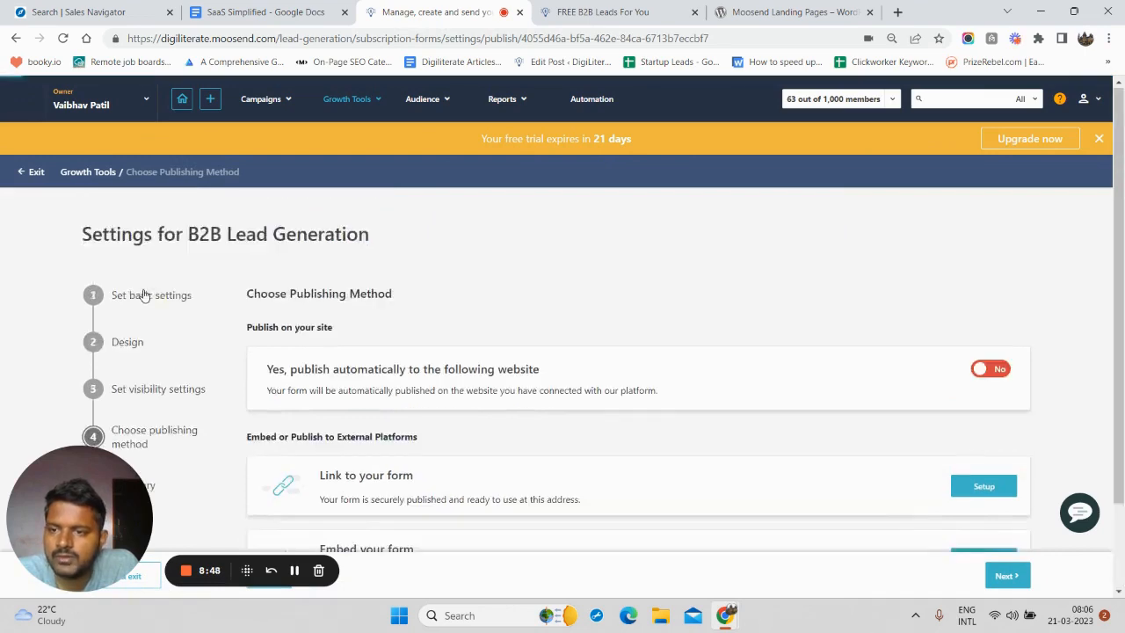
{"action": "left_click", "coordinate": [145, 303]}
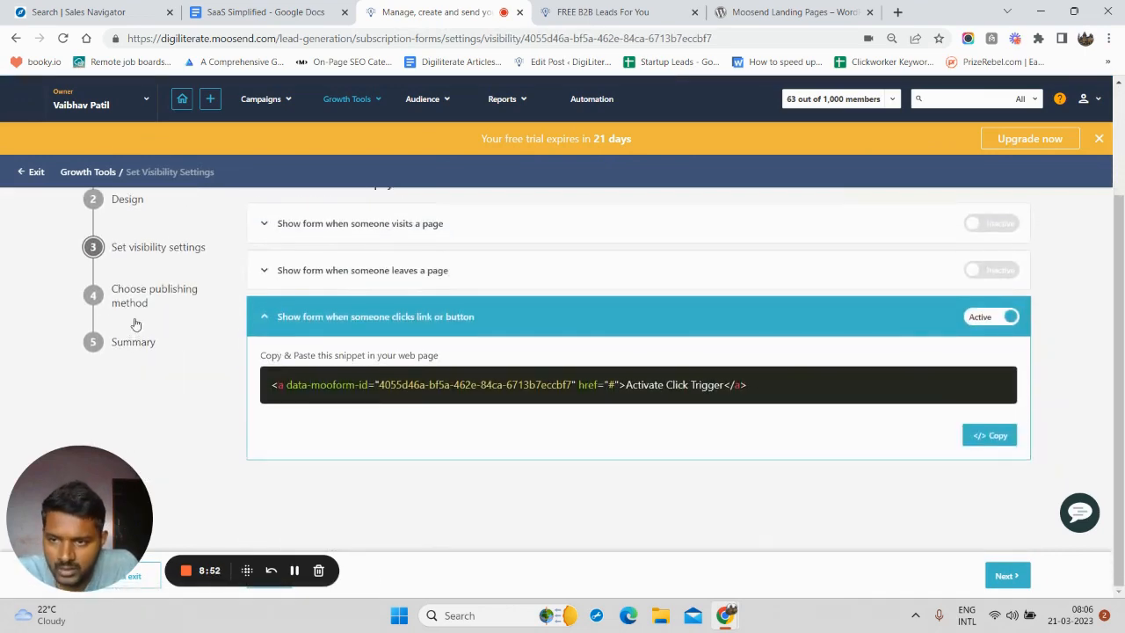
{"action": "left_click", "coordinate": [133, 305]}
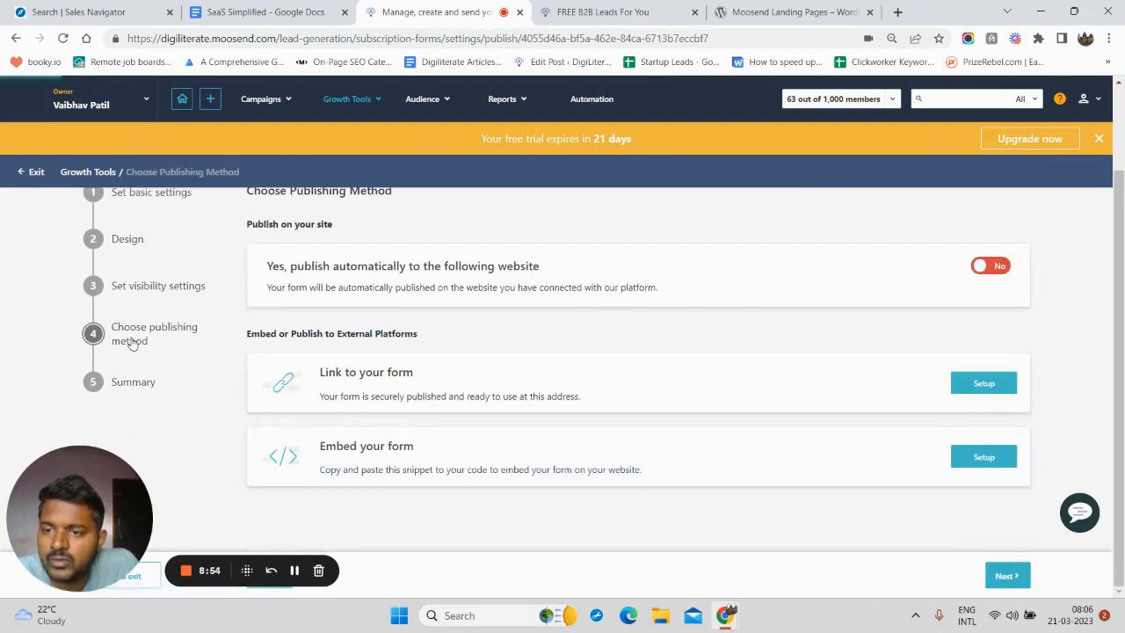
{"action": "scroll", "coordinate": [267, 329], "scroll_direction": "down", "scroll_amount": 2}
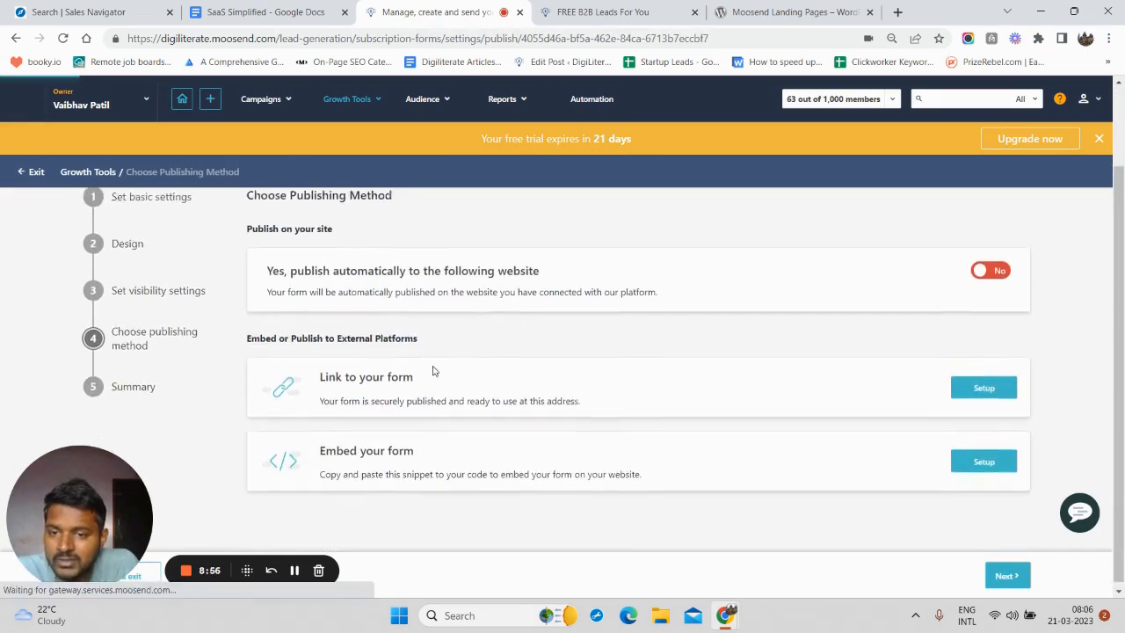
{"action": "left_click", "coordinate": [977, 269]}
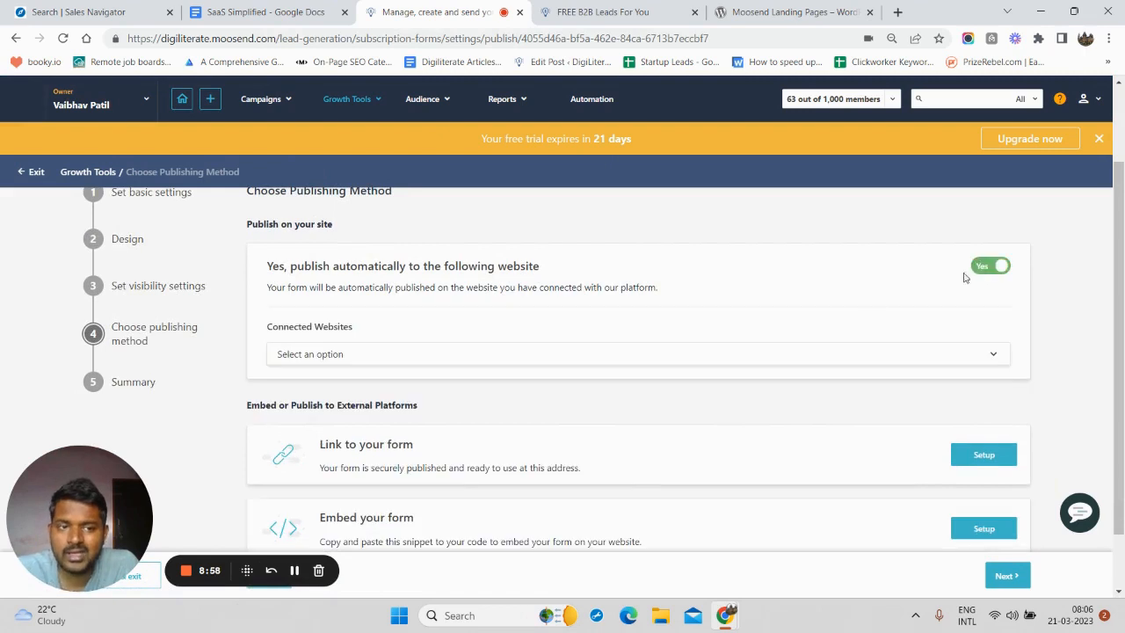
{"action": "scroll", "coordinate": [422, 349], "scroll_direction": "down", "scroll_amount": 1}
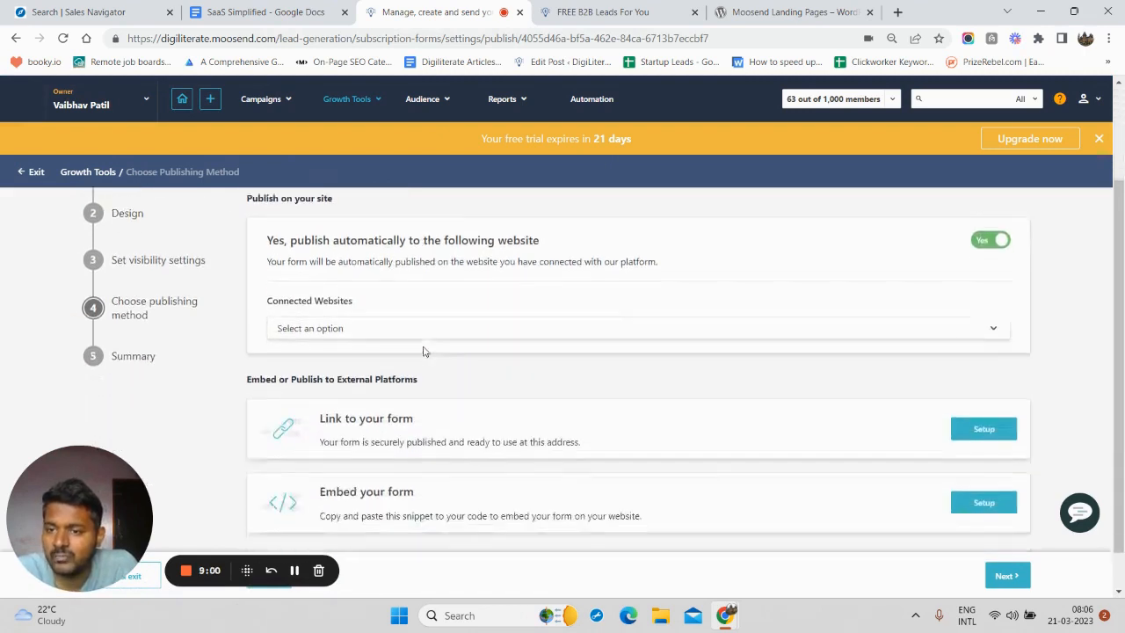
{"action": "left_click", "coordinate": [349, 312]}
{"action": "left_click", "coordinate": [396, 343]}
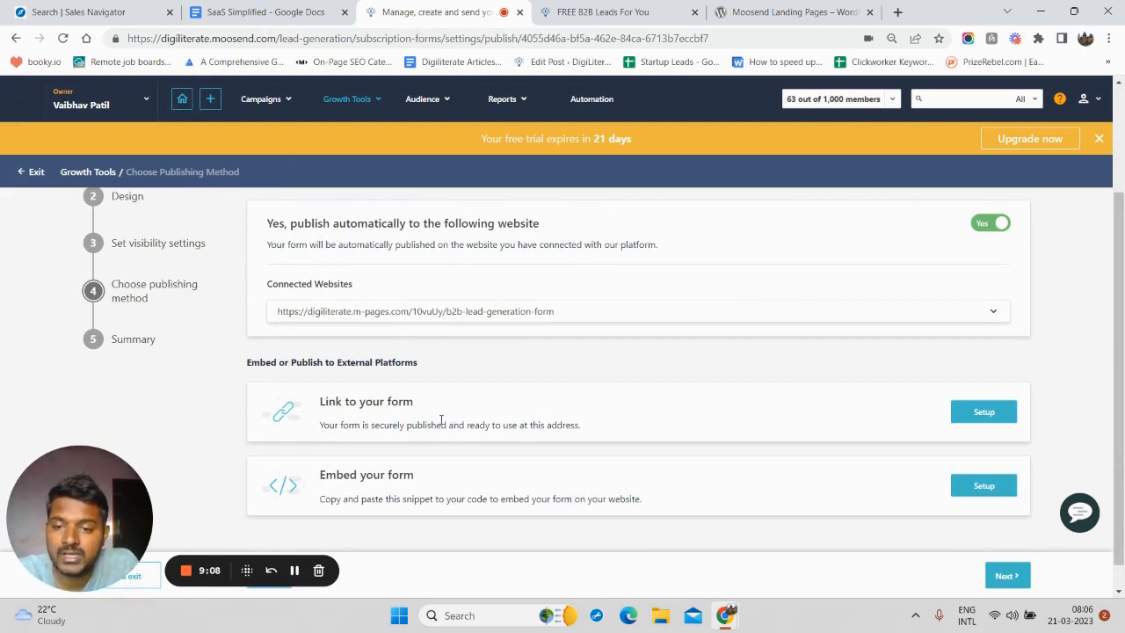
{"action": "scroll", "coordinate": [441, 420], "scroll_direction": "down", "scroll_amount": 1}
{"action": "scroll", "coordinate": [472, 308], "scroll_direction": "up", "scroll_amount": 1}
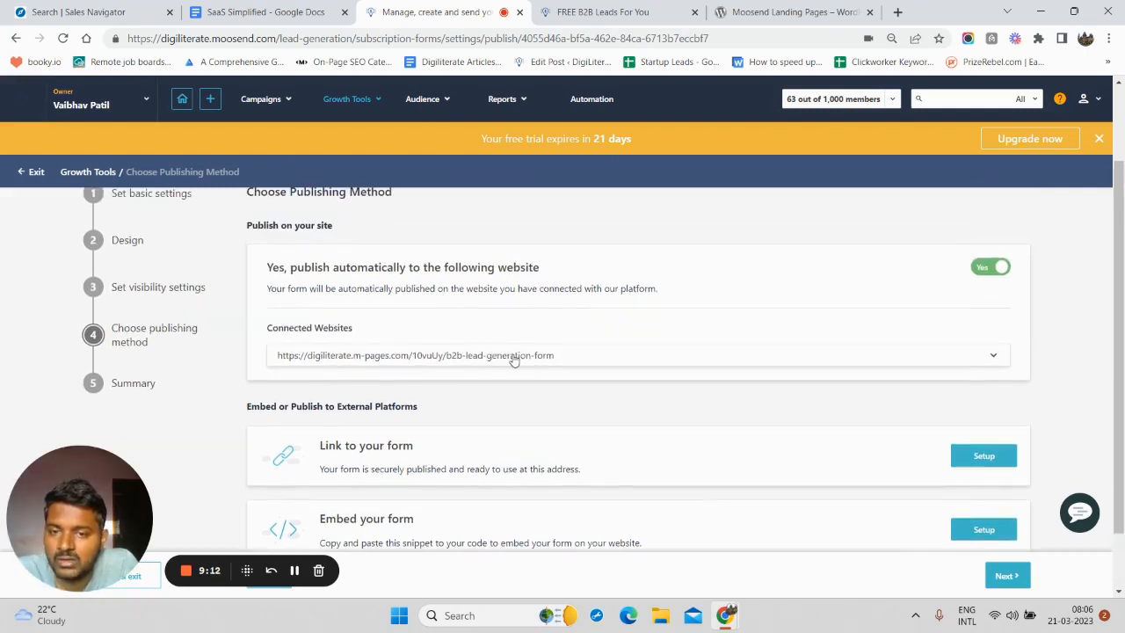
{"action": "left_click", "coordinate": [547, 360]}
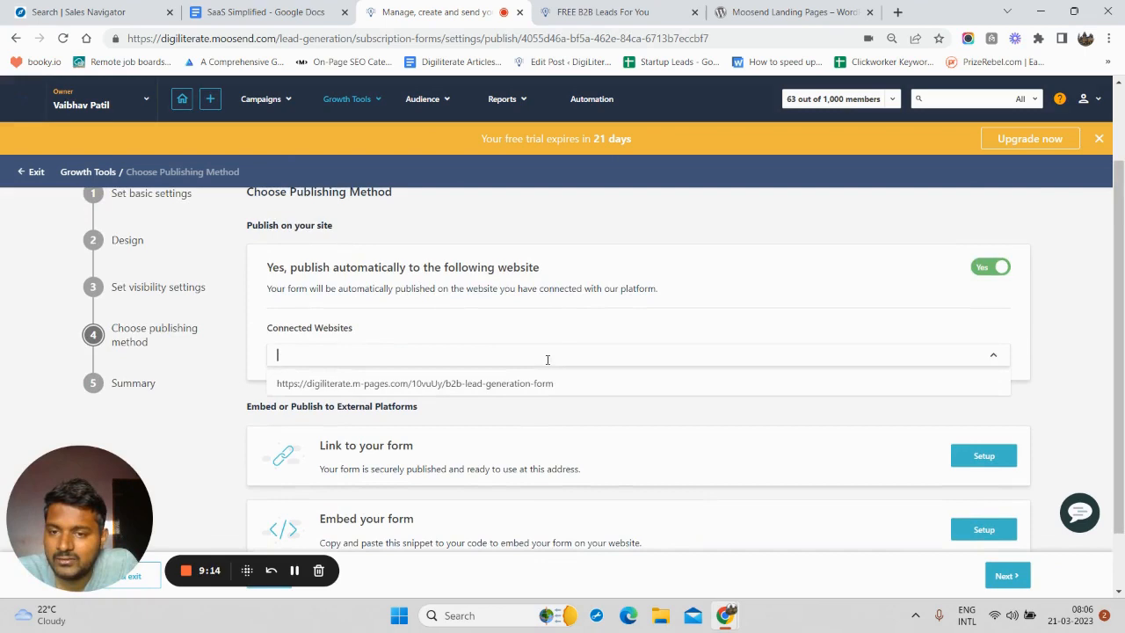
{"action": "left_click", "coordinate": [487, 384]}
Continue to the Summary step, review the visibility and publishing details, and publish the B2B Lead Generation form
{"action": "scroll", "coordinate": [678, 421], "scroll_direction": "down", "scroll_amount": 1}
{"action": "left_click", "coordinate": [1006, 576]}
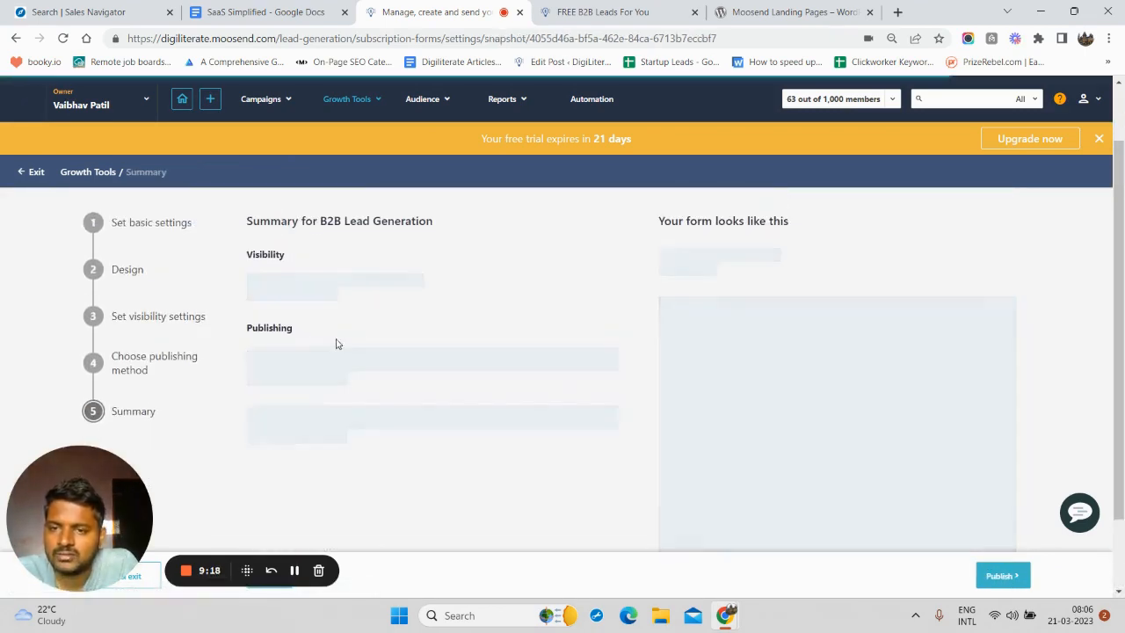
{"action": "scroll", "coordinate": [606, 302], "scroll_direction": "down", "scroll_amount": 2}
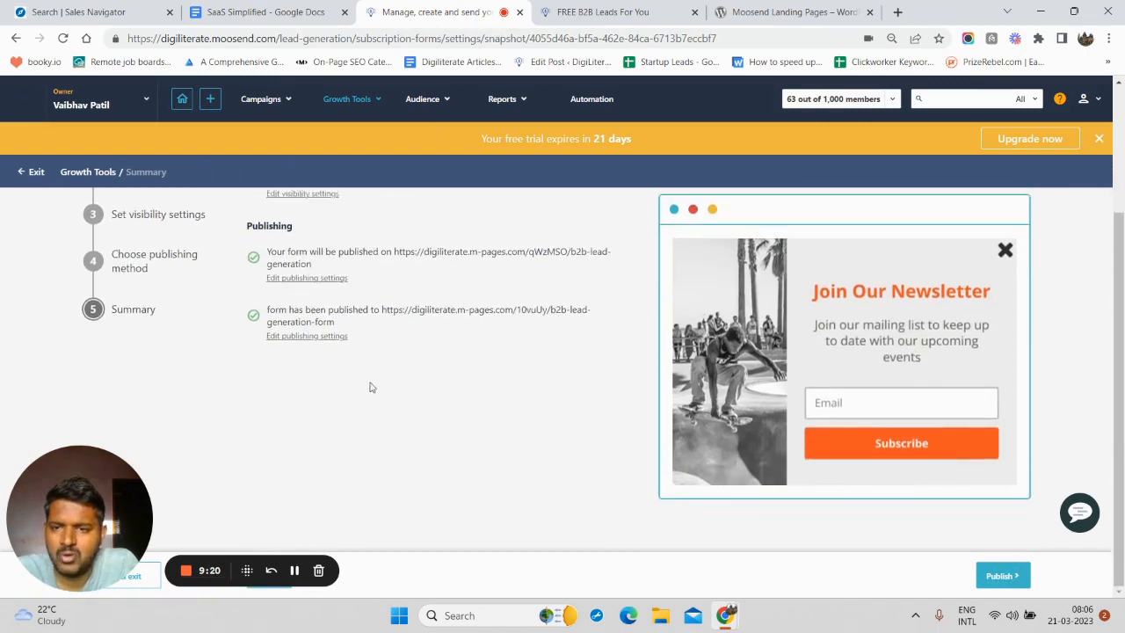
{"action": "scroll", "coordinate": [371, 386], "scroll_direction": "up", "scroll_amount": 3}
{"action": "scroll", "coordinate": [353, 359], "scroll_direction": "down", "scroll_amount": 3}
{"action": "left_click", "coordinate": [997, 578]}
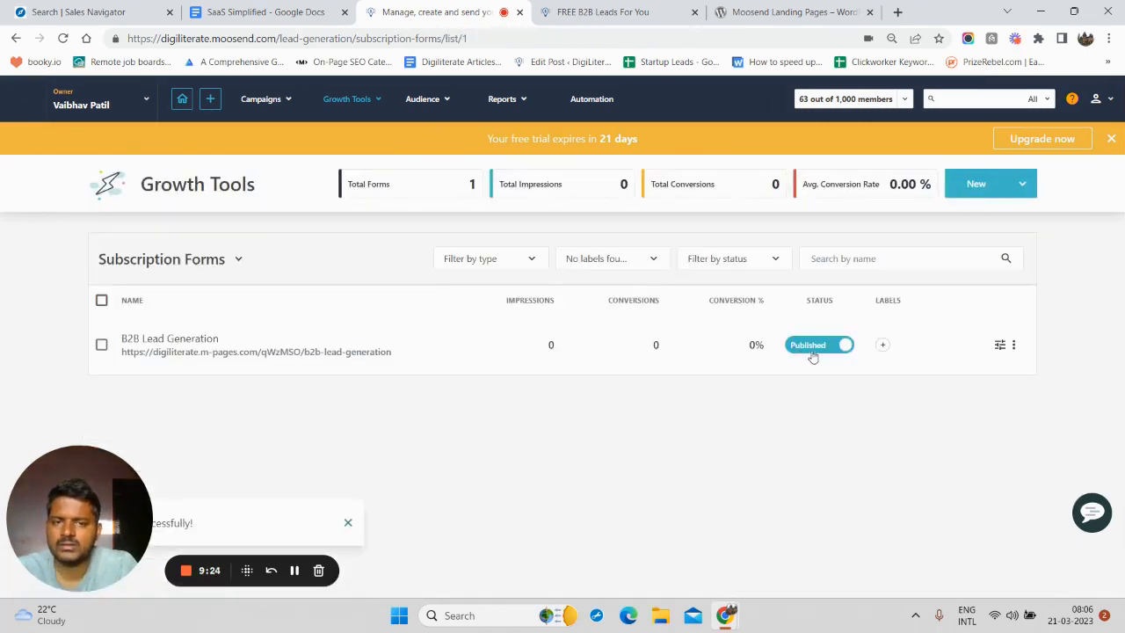
Reload the live B2B Lead Generation Form landing page and look through its sections for the newsletter pop-up
{"action": "left_click", "coordinate": [615, 11]}
{"action": "scroll", "coordinate": [539, 173], "scroll_direction": "up", "scroll_amount": 10}
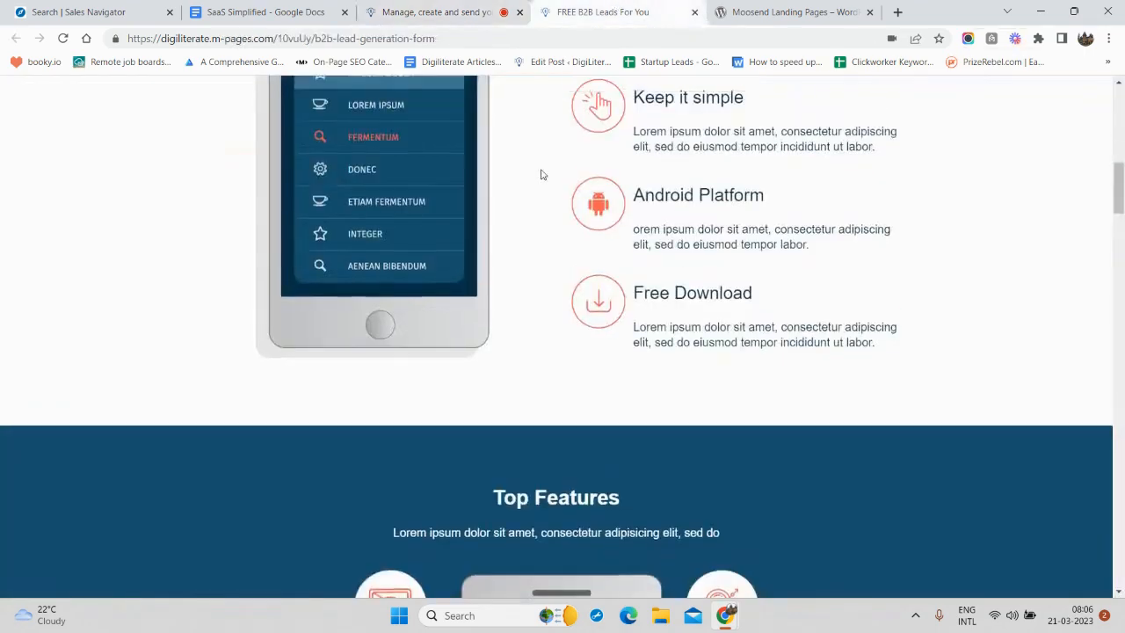
{"action": "left_click", "coordinate": [64, 38]}
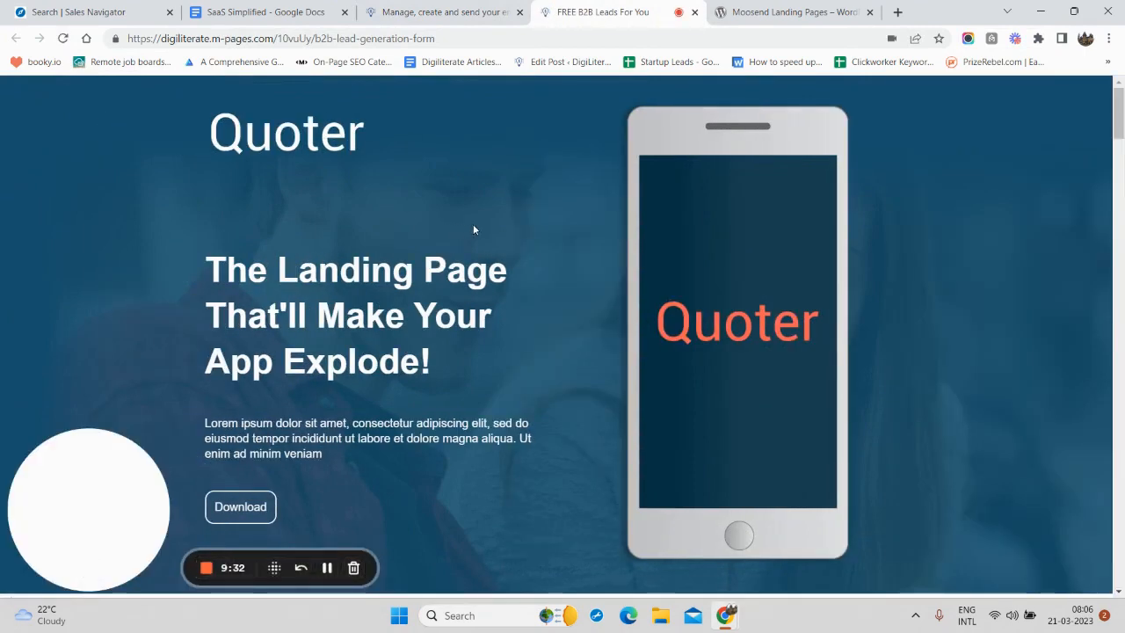
{"action": "scroll", "coordinate": [473, 230], "scroll_direction": "down", "scroll_amount": 10}
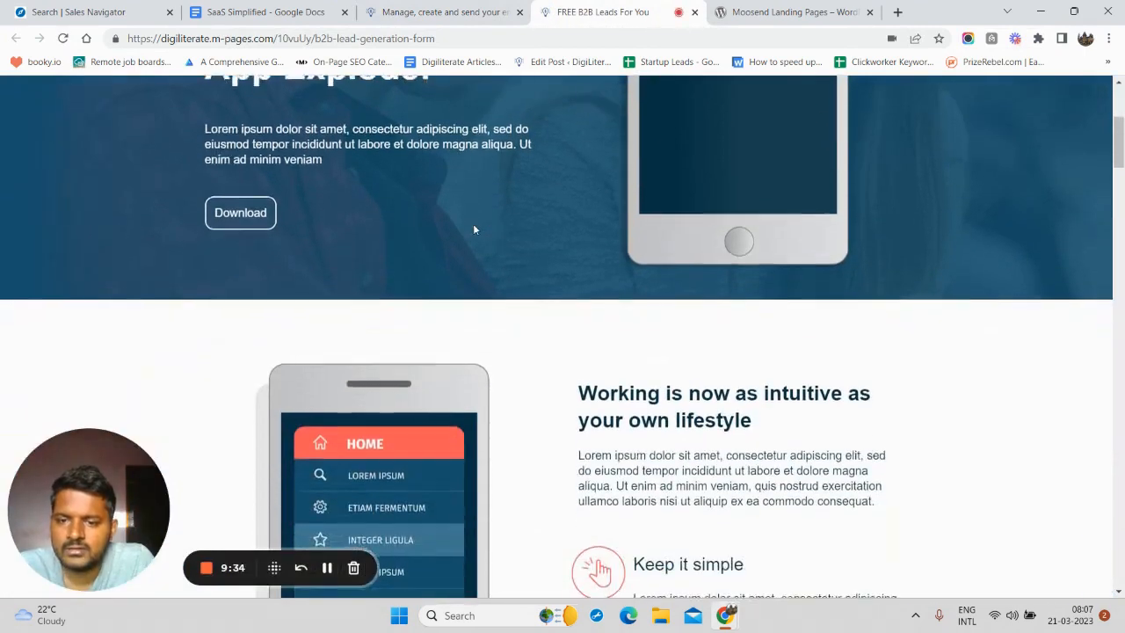
{"action": "scroll", "coordinate": [473, 229], "scroll_direction": "down", "scroll_amount": 11}
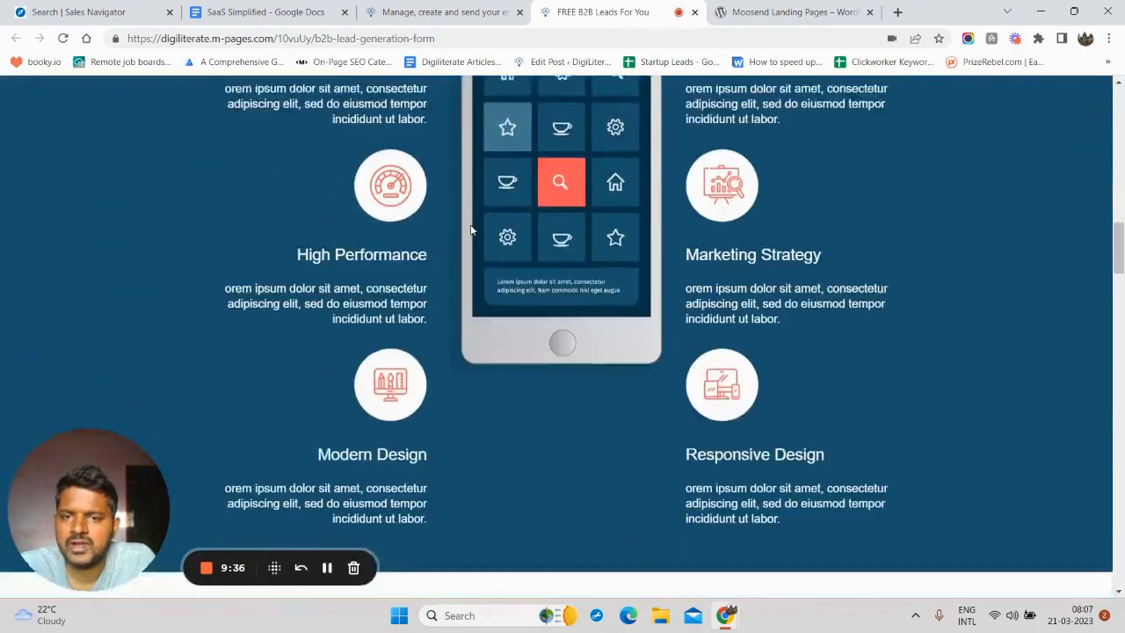
{"action": "scroll", "coordinate": [494, 247], "scroll_direction": "down", "scroll_amount": 3}
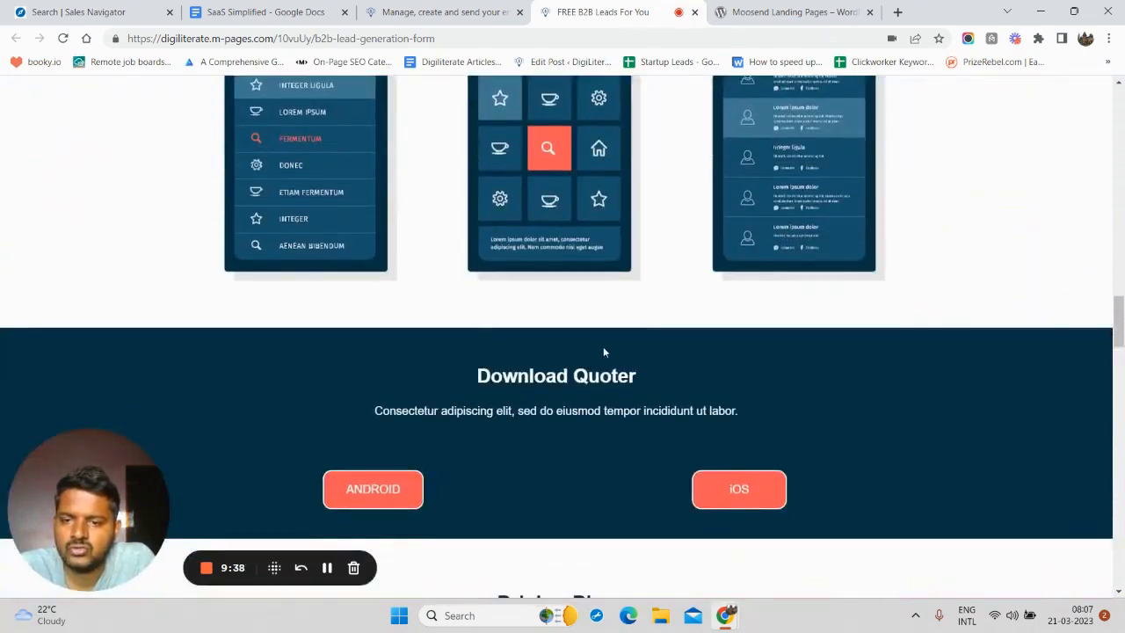
{"action": "scroll", "coordinate": [602, 351], "scroll_direction": "down", "scroll_amount": 7}
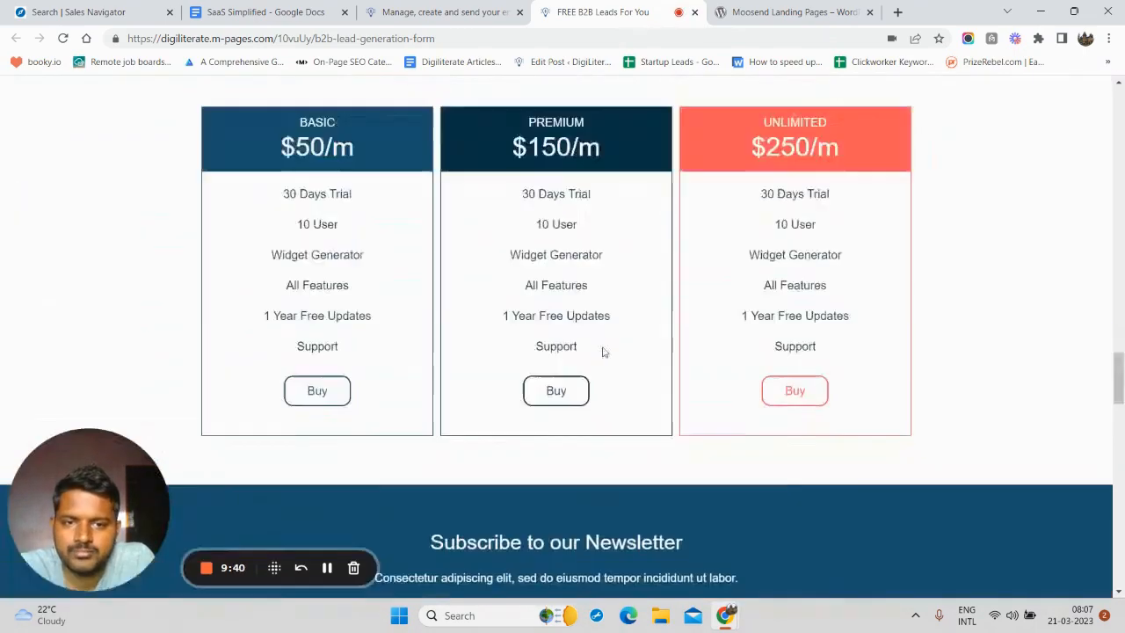
{"action": "scroll", "coordinate": [603, 352], "scroll_direction": "up", "scroll_amount": 20}
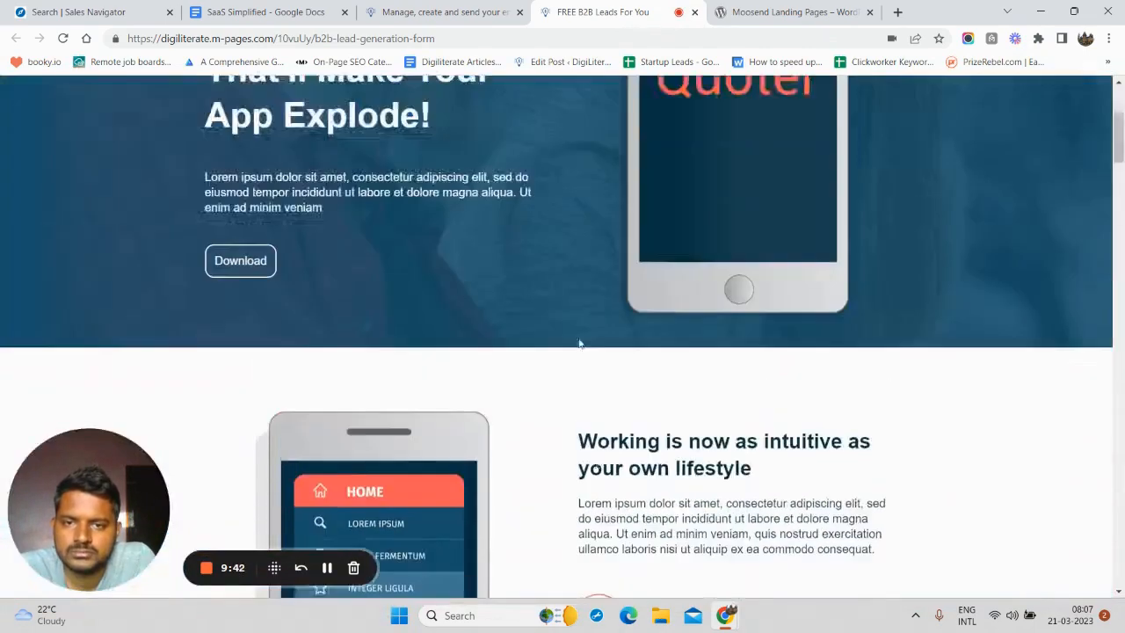
{"action": "scroll", "coordinate": [579, 344], "scroll_direction": "up", "scroll_amount": 3}
{"action": "scroll", "coordinate": [410, 289], "scroll_direction": "down", "scroll_amount": 15}
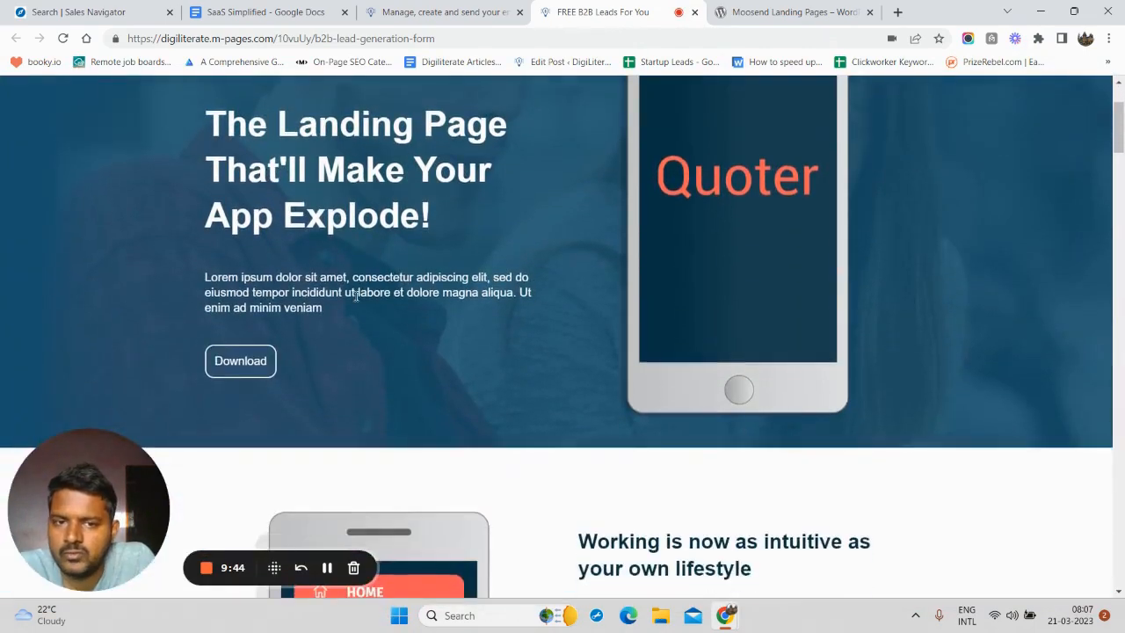
{"action": "scroll", "coordinate": [357, 301], "scroll_direction": "down", "scroll_amount": 20}
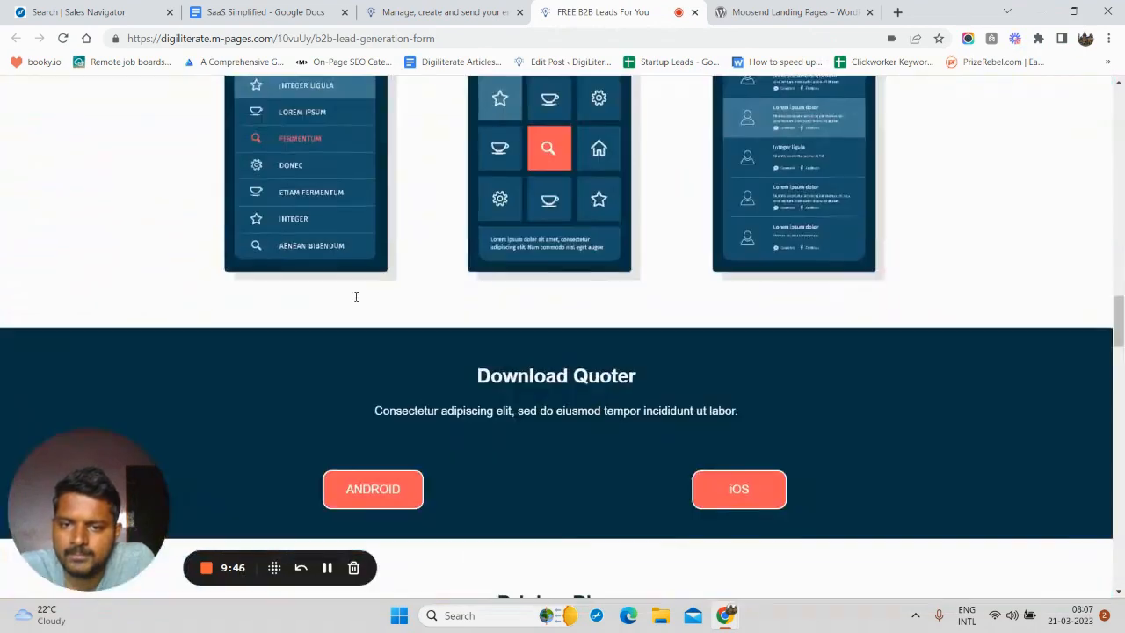
{"action": "scroll", "coordinate": [213, 235], "scroll_direction": "down", "scroll_amount": 4}
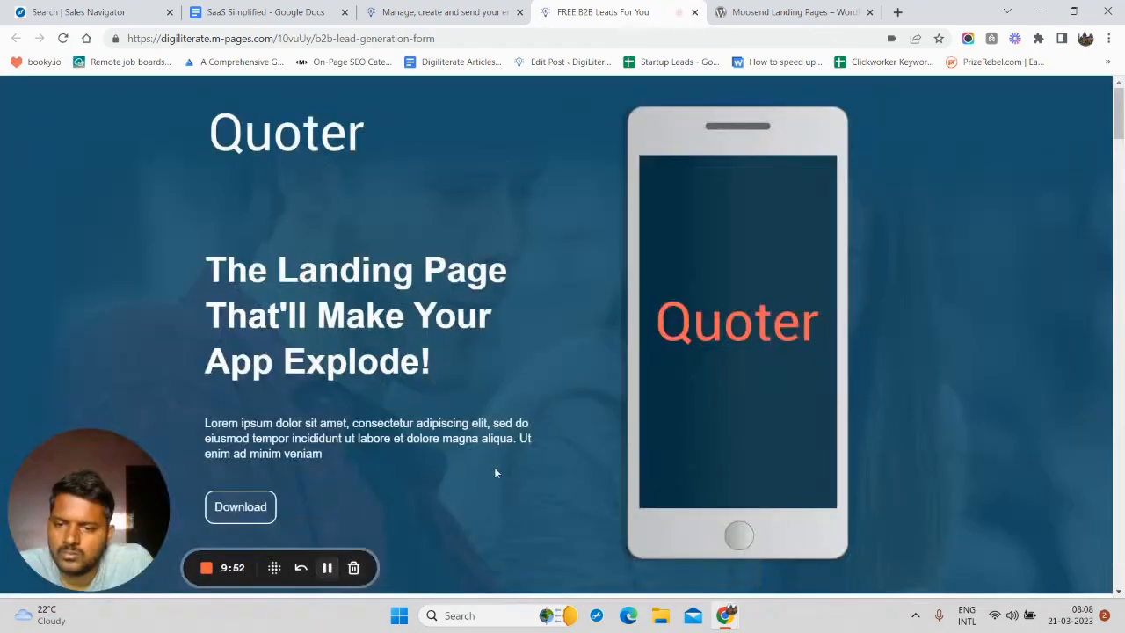
Browse the landing page again until the newsletter pop-up opens, try its Email field without entering anything, and close the pop-up
{"action": "scroll", "coordinate": [512, 405], "scroll_direction": "down", "scroll_amount": 4}
{"action": "scroll", "coordinate": [479, 358], "scroll_direction": "down", "scroll_amount": 2}
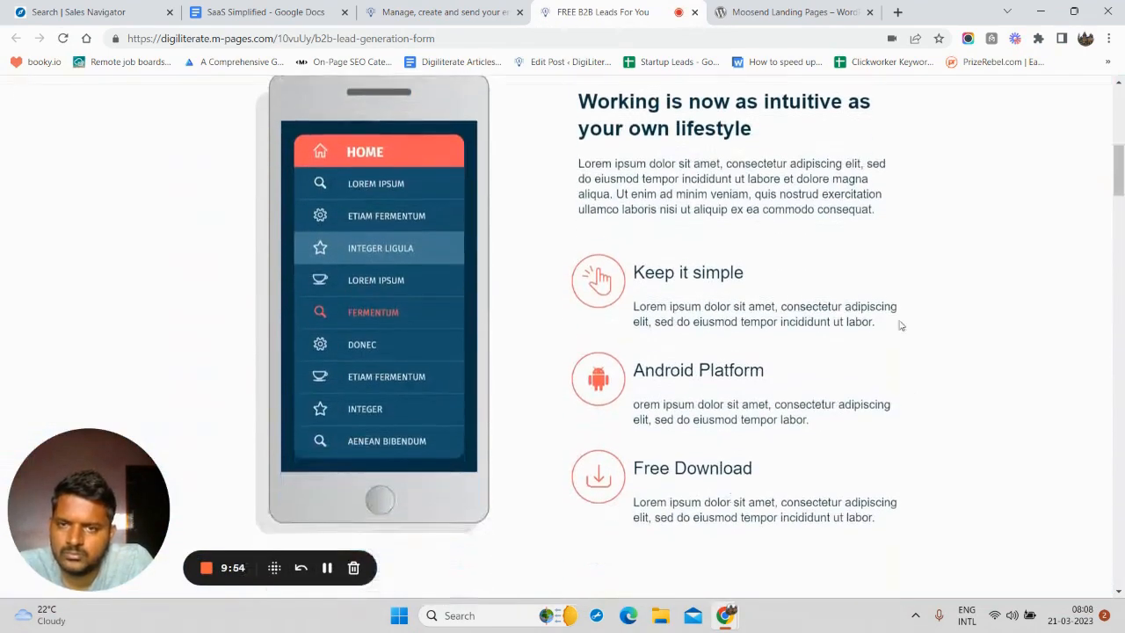
{"action": "scroll", "coordinate": [579, 266], "scroll_direction": "down", "scroll_amount": 7}
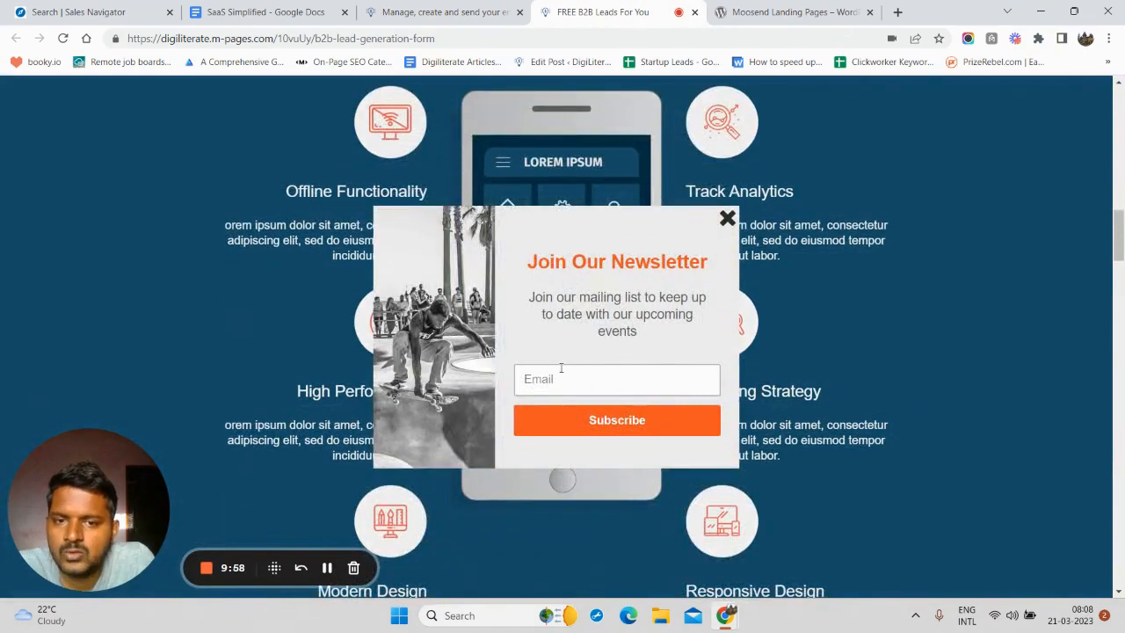
{"action": "left_click", "coordinate": [560, 368]}
{"action": "left_click", "coordinate": [580, 319]}
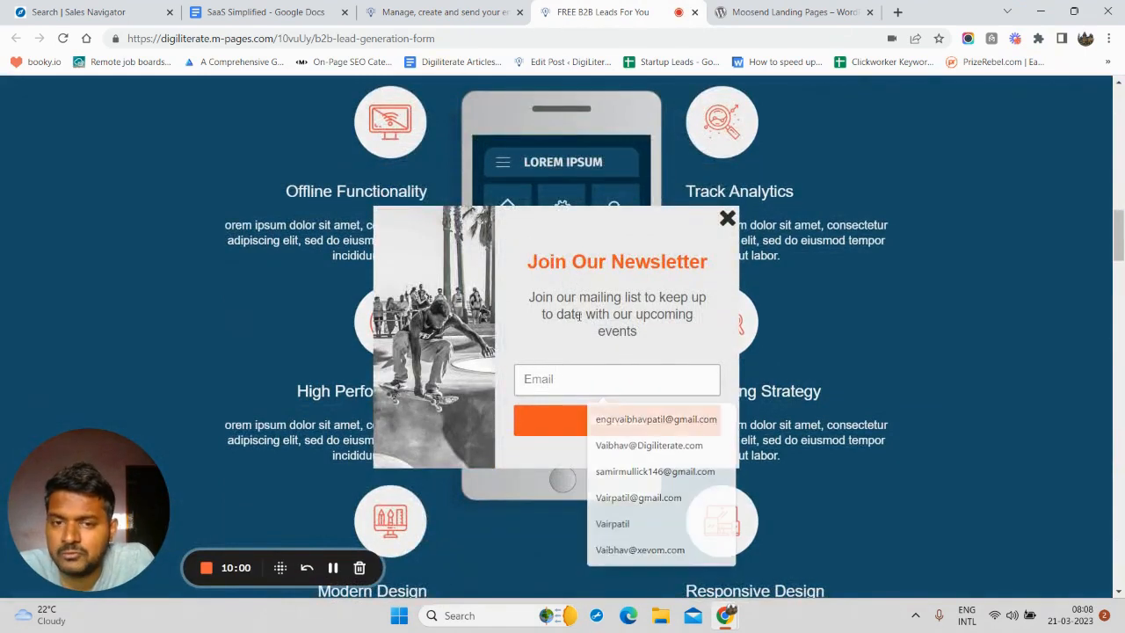
{"action": "left_click", "coordinate": [726, 220]}
Return to the Moosend subscription forms list, unpublish the B2B Lead Generation form and delete it
{"action": "left_click", "coordinate": [427, 11]}
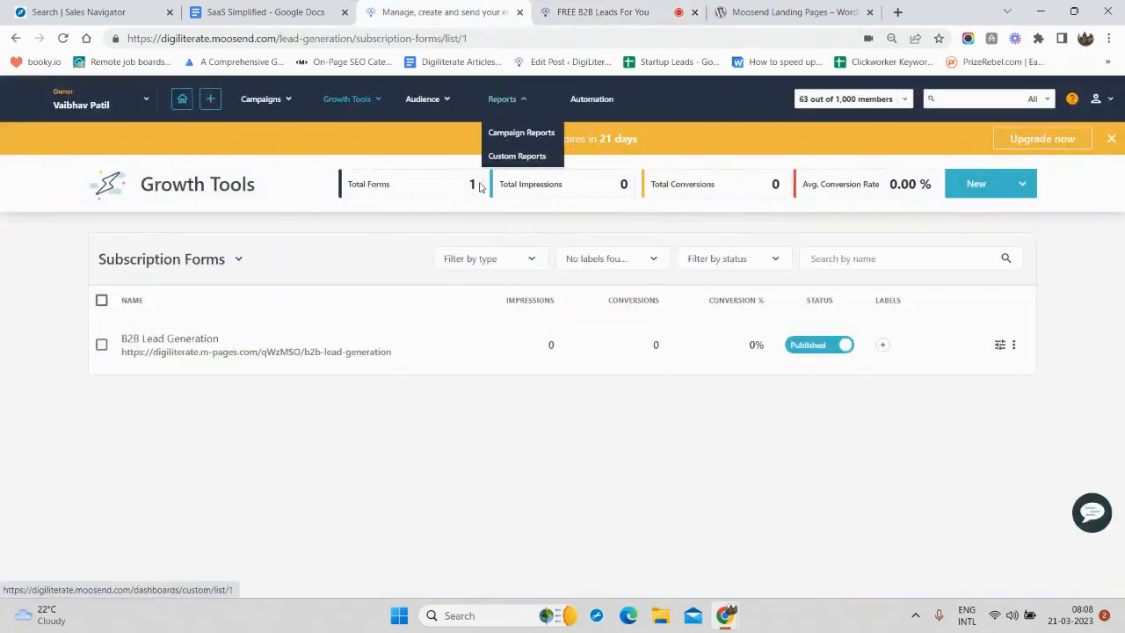
{"action": "mouse_move", "coordinate": [356, 100]}
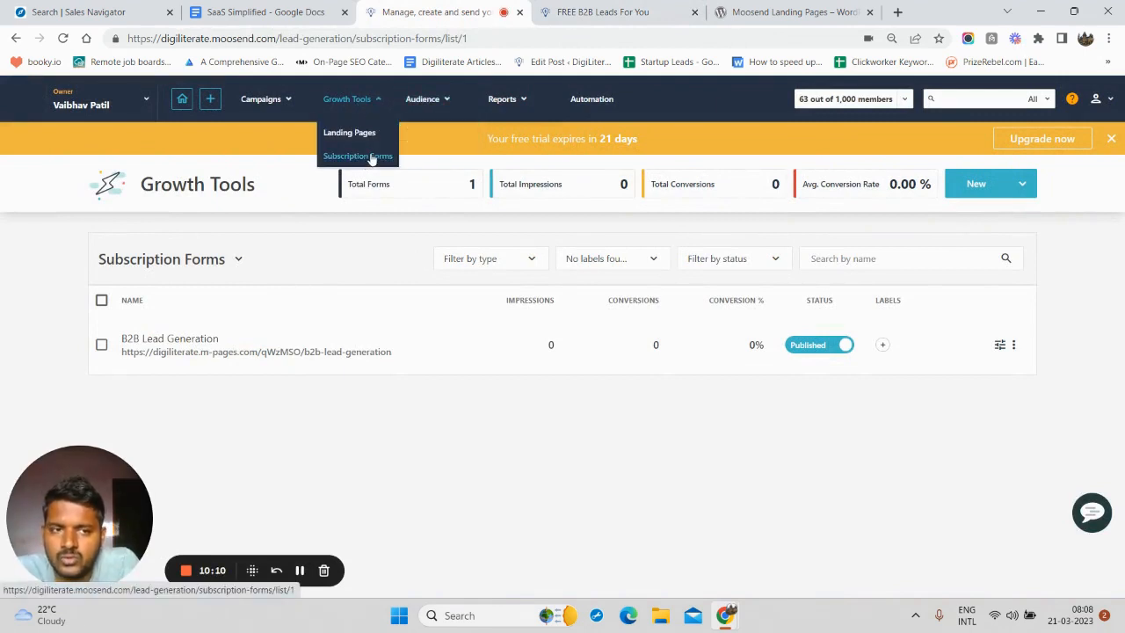
{"action": "mouse_move", "coordinate": [1002, 186]}
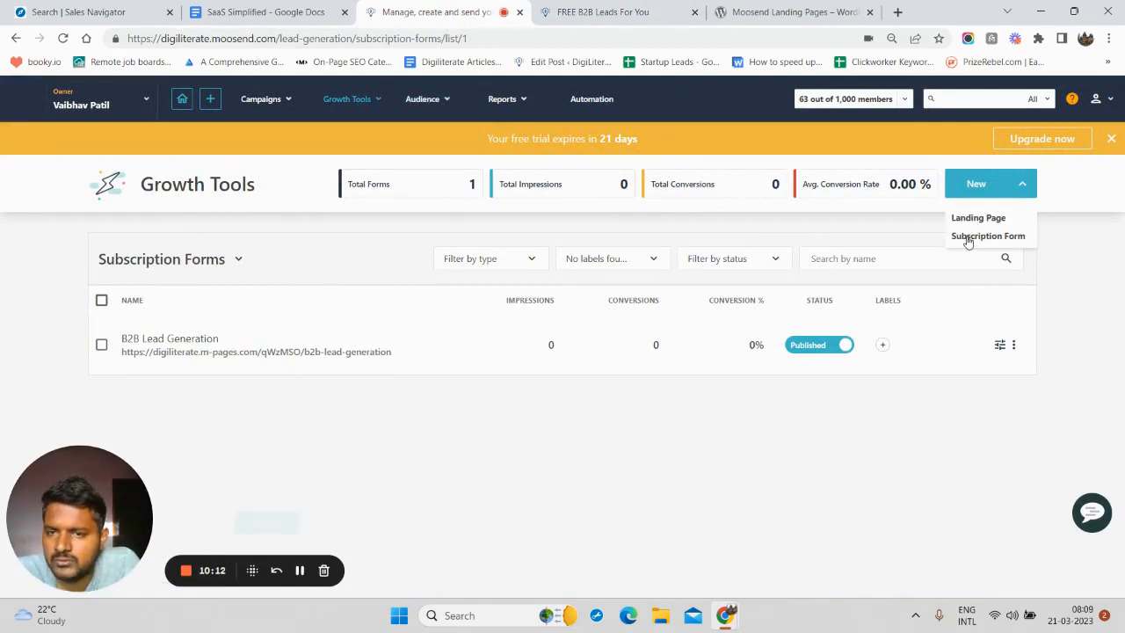
{"action": "left_click", "coordinate": [351, 522]}
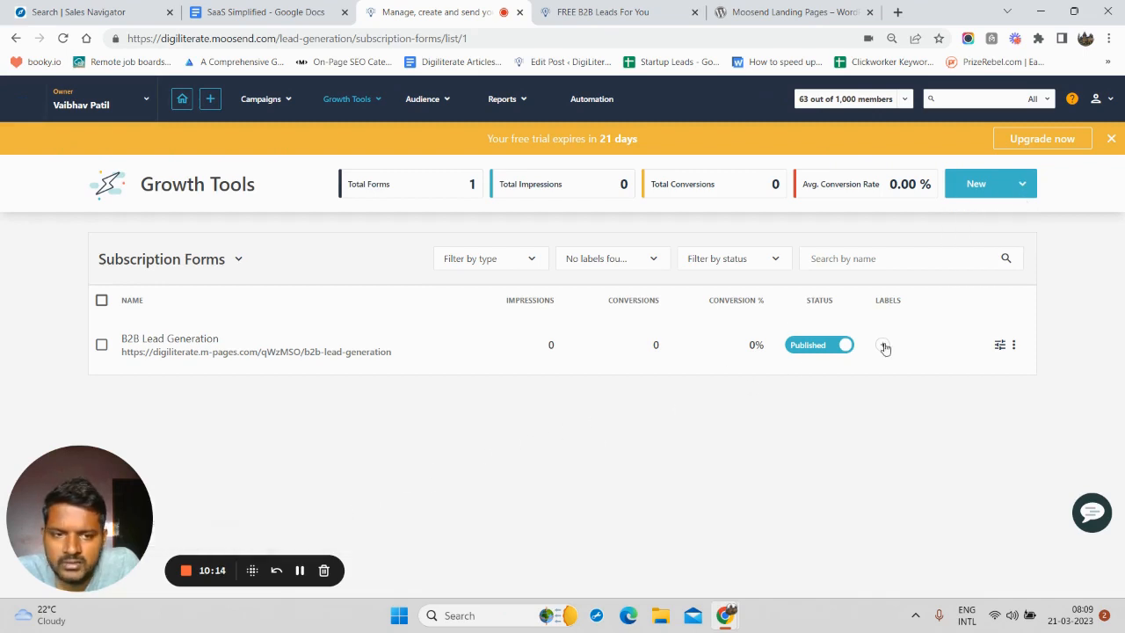
{"action": "left_click", "coordinate": [818, 348]}
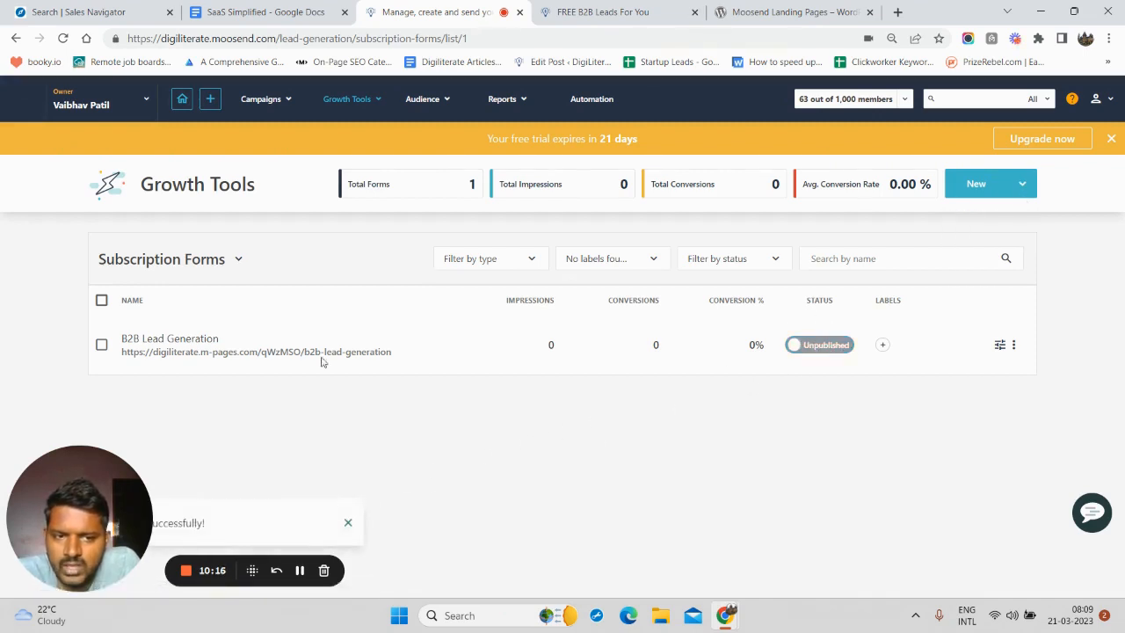
{"action": "left_click", "coordinate": [102, 345]}
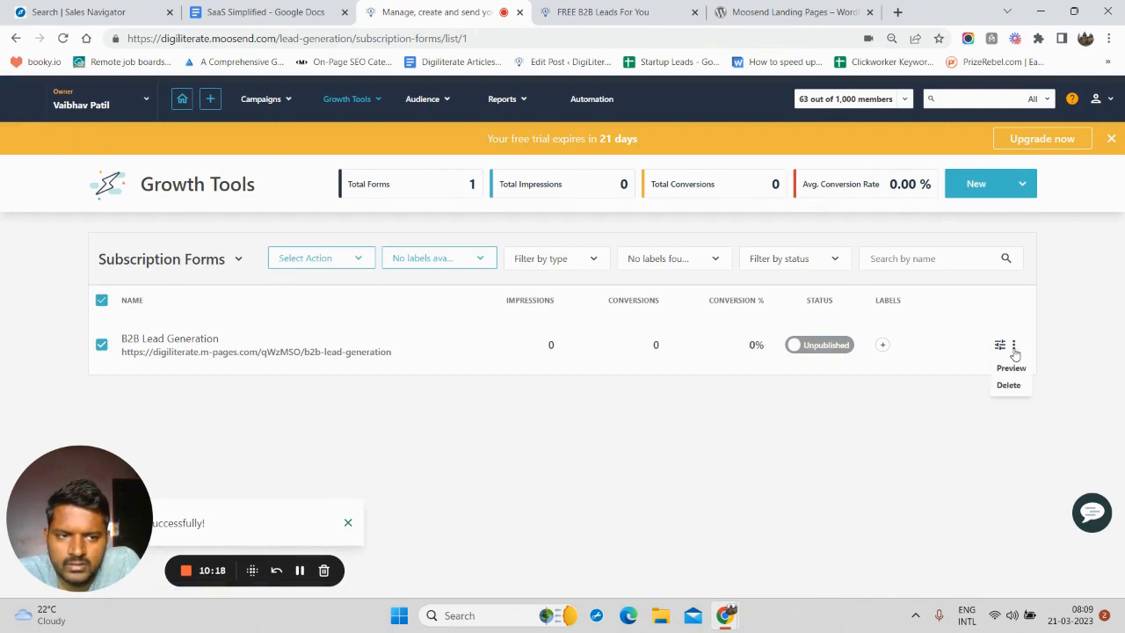
{"action": "left_click", "coordinate": [1010, 385]}
{"action": "left_click", "coordinate": [483, 524]}
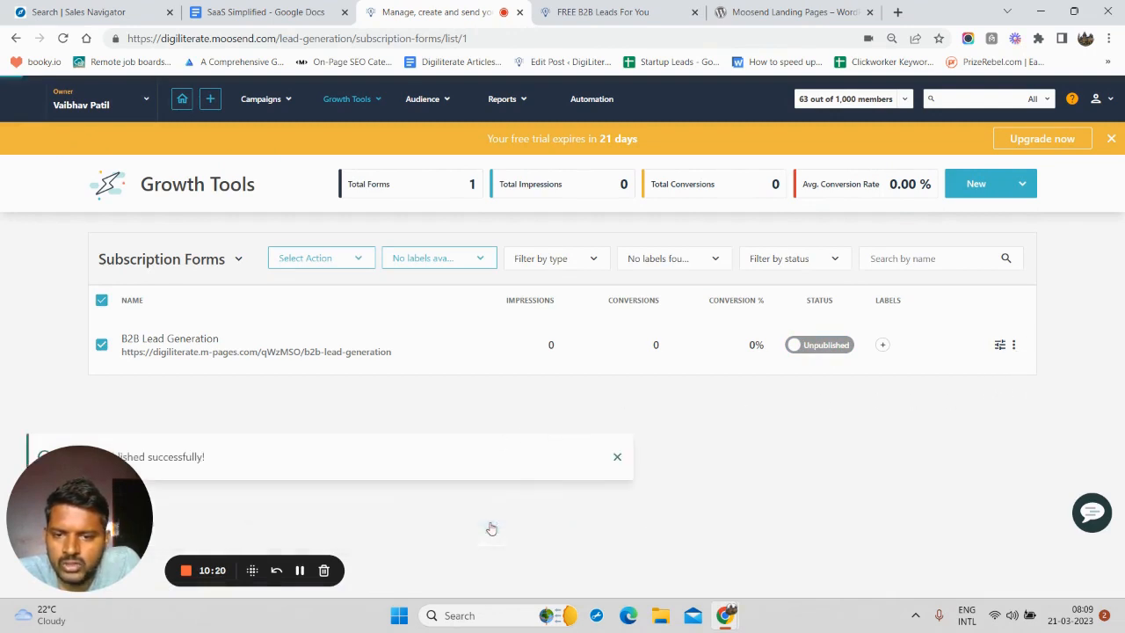
Create a new Inline subscription form named "b2b lead generation" and continue to the Design step
{"action": "left_click", "coordinate": [977, 187]}
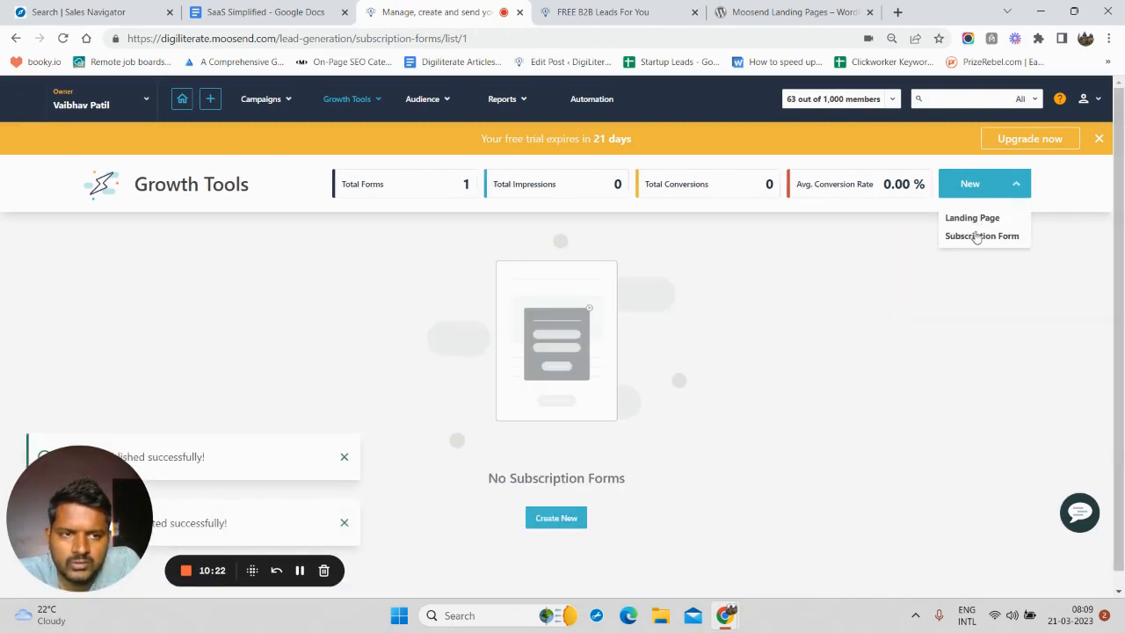
{"action": "left_click", "coordinate": [978, 237]}
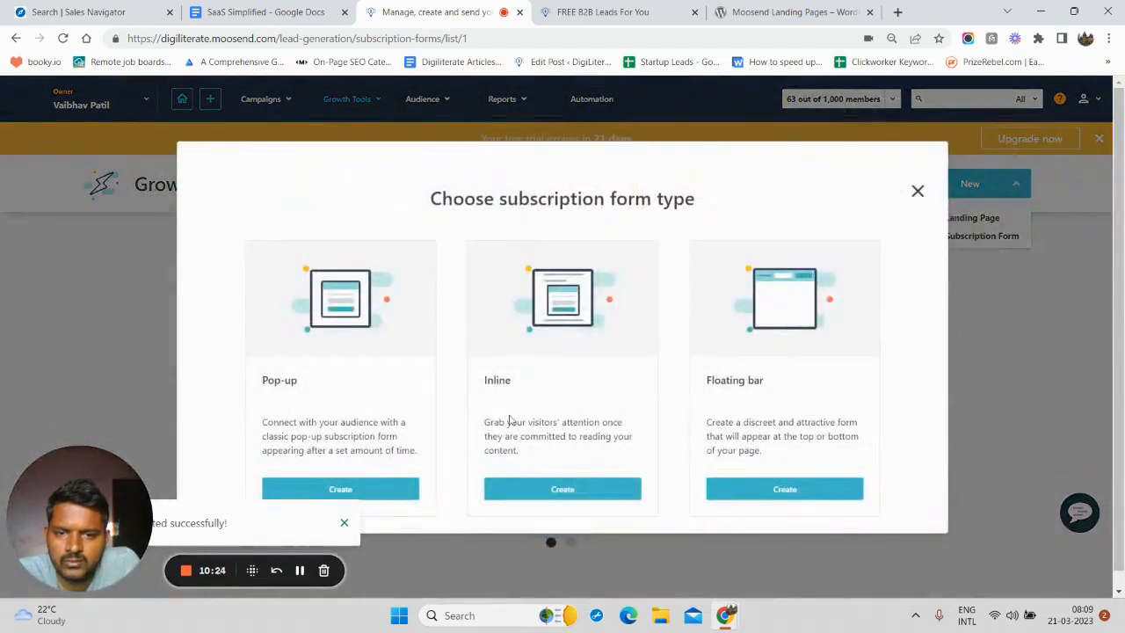
{"action": "left_click", "coordinate": [540, 489]}
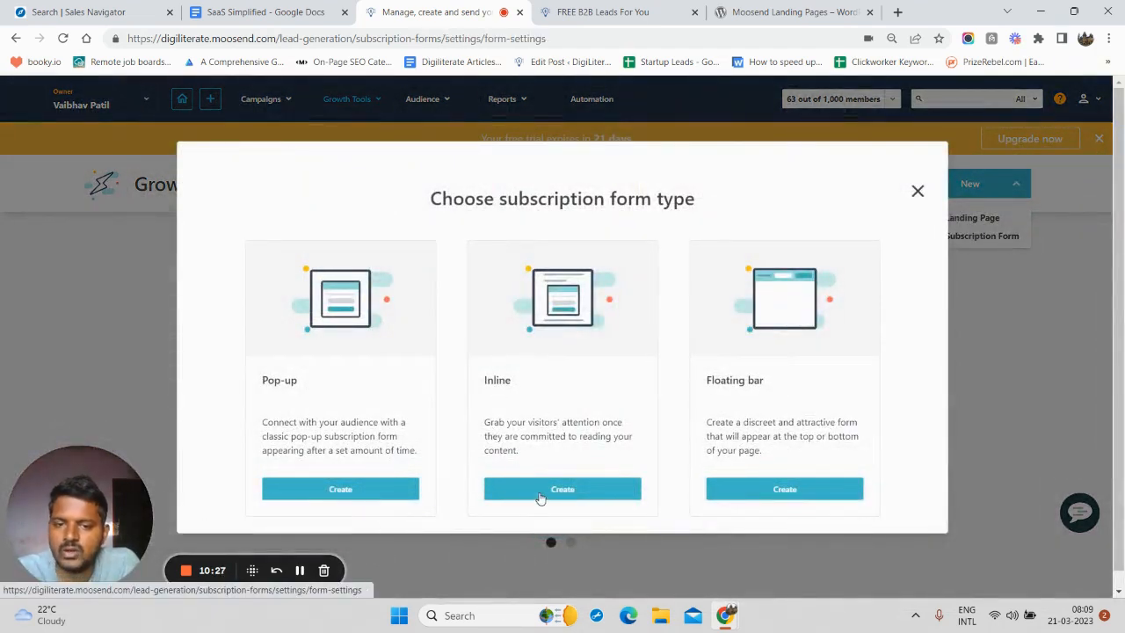
{"action": "scroll", "coordinate": [265, 323], "scroll_direction": "down", "scroll_amount": 1}
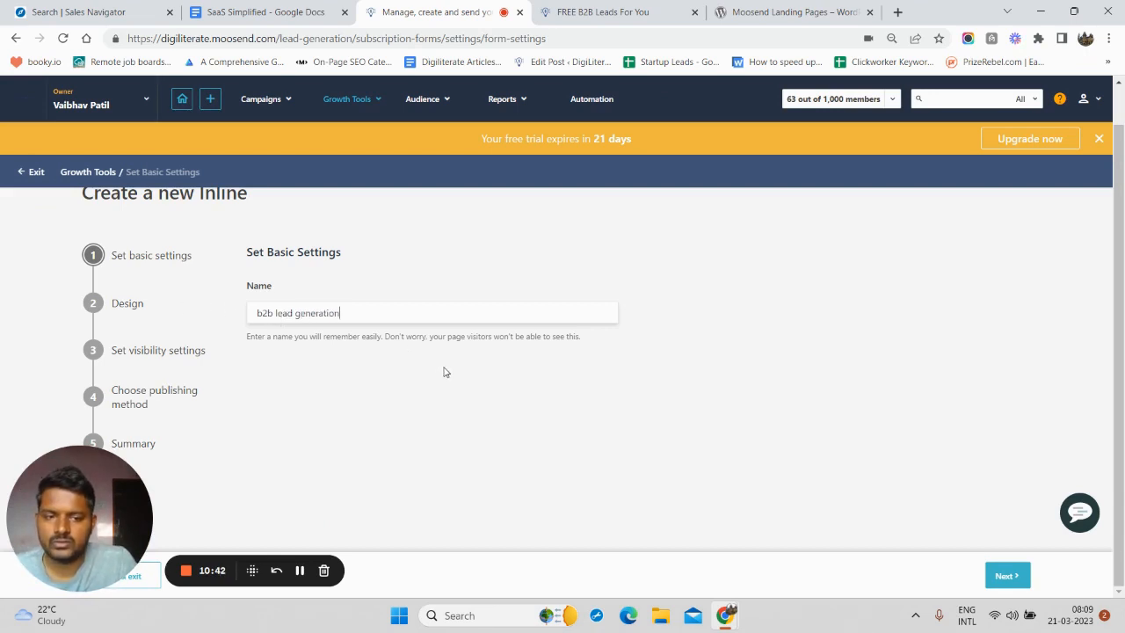
{"action": "left_click", "coordinate": [998, 582]}
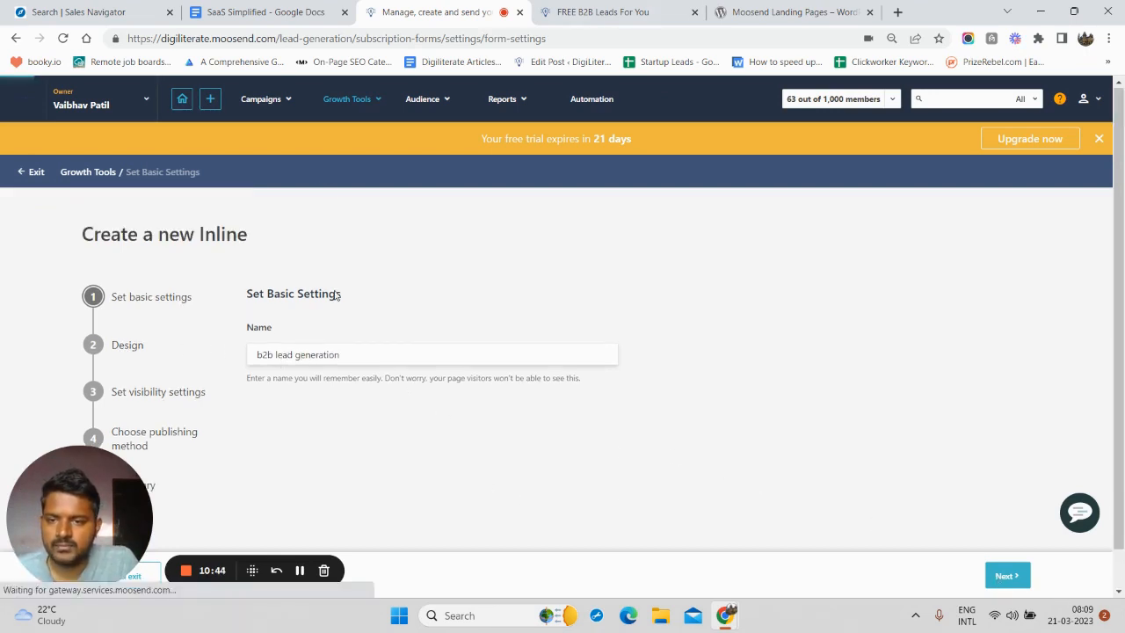
Start designing the inline form and apply the Lady Marmalade template to it
{"action": "scroll", "coordinate": [542, 392], "scroll_direction": "down", "scroll_amount": 2}
{"action": "scroll", "coordinate": [543, 392], "scroll_direction": "down", "scroll_amount": 2}
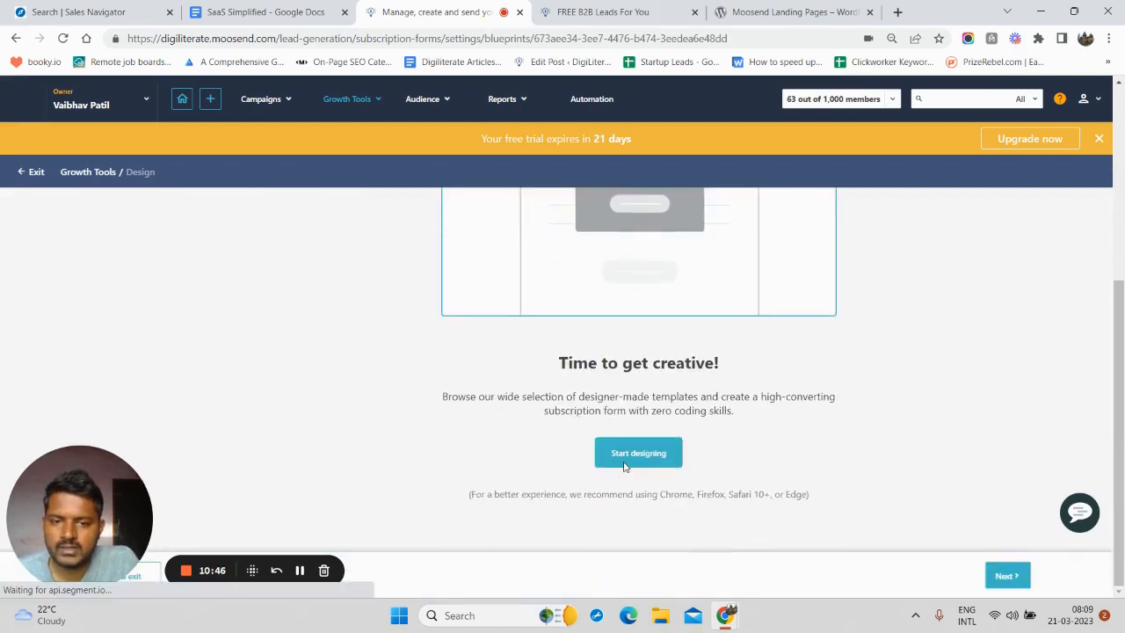
{"action": "left_click", "coordinate": [620, 444]}
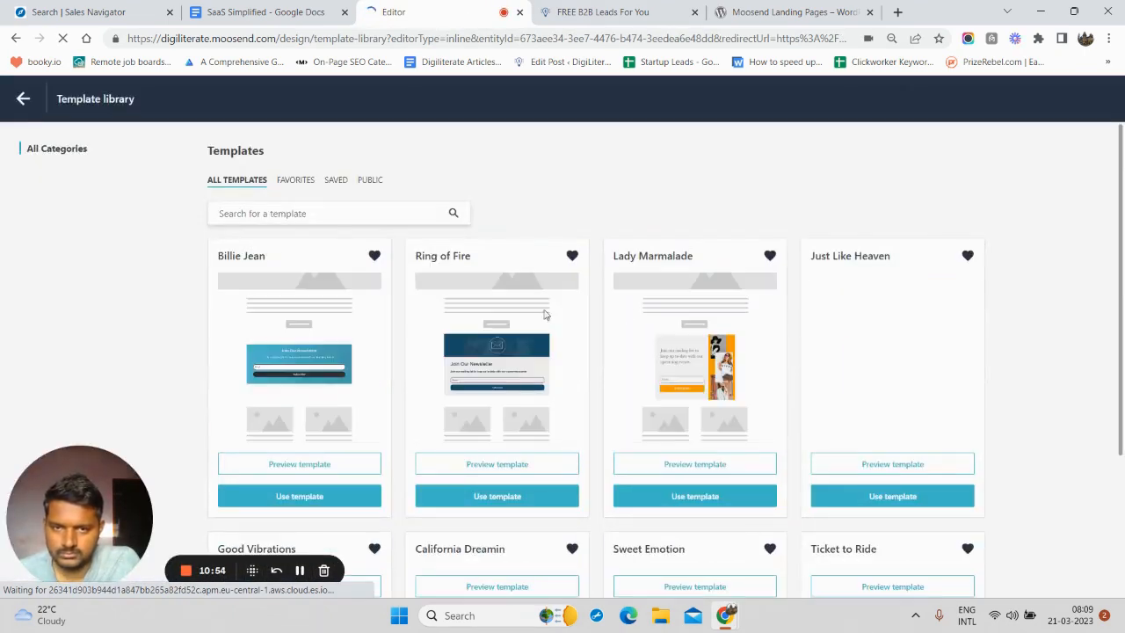
{"action": "scroll", "coordinate": [298, 376], "scroll_direction": "down", "scroll_amount": 2}
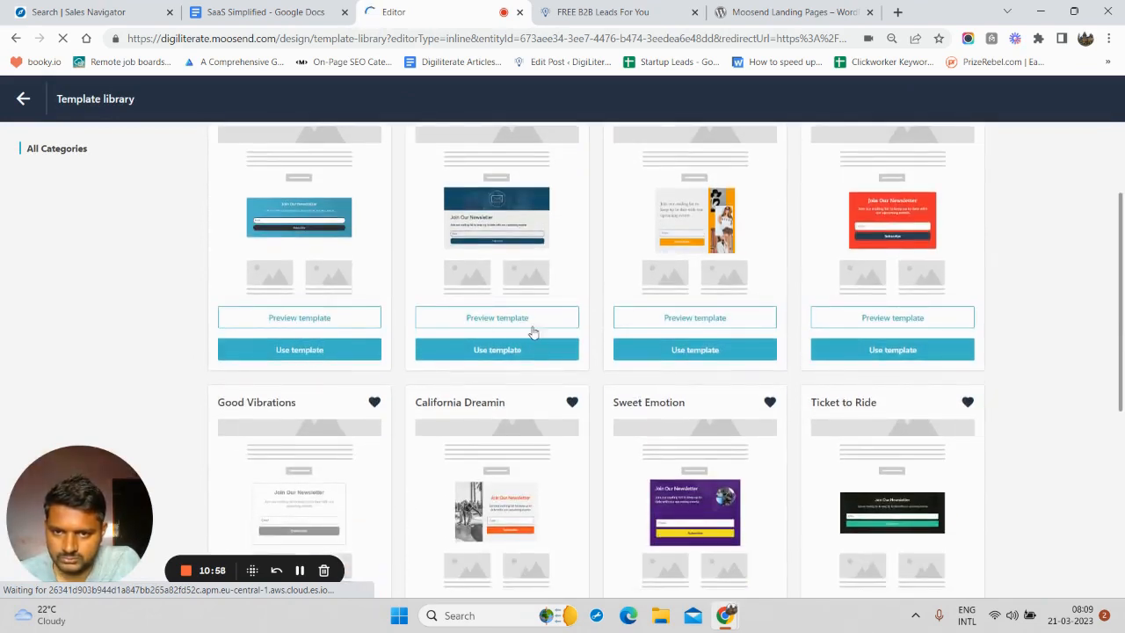
{"action": "left_click", "coordinate": [684, 348]}
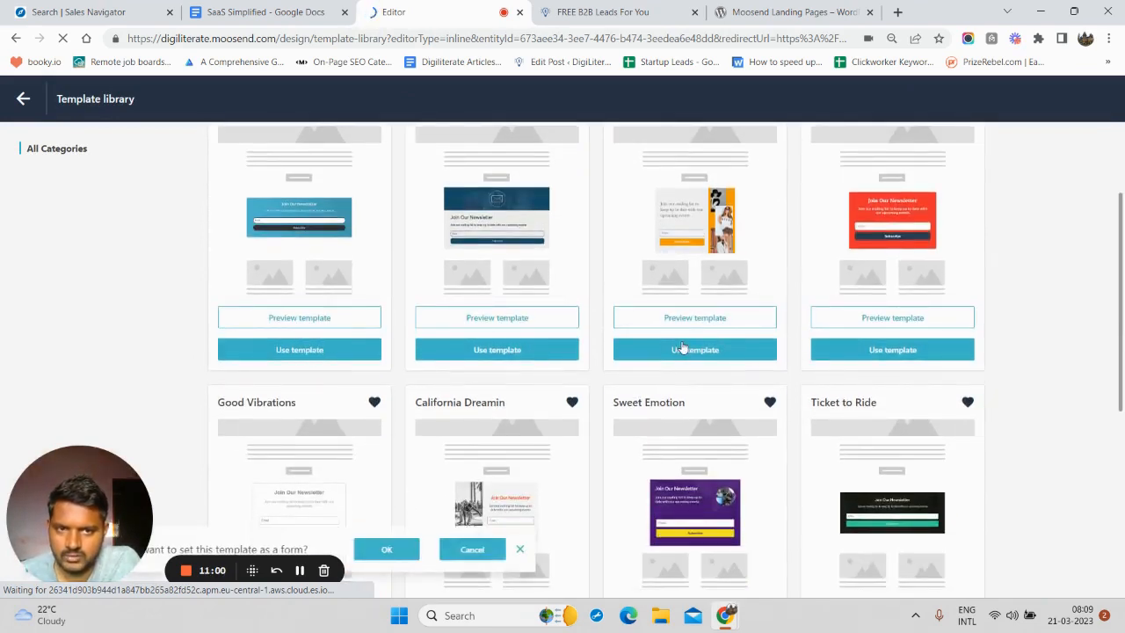
{"action": "left_click", "coordinate": [412, 550]}
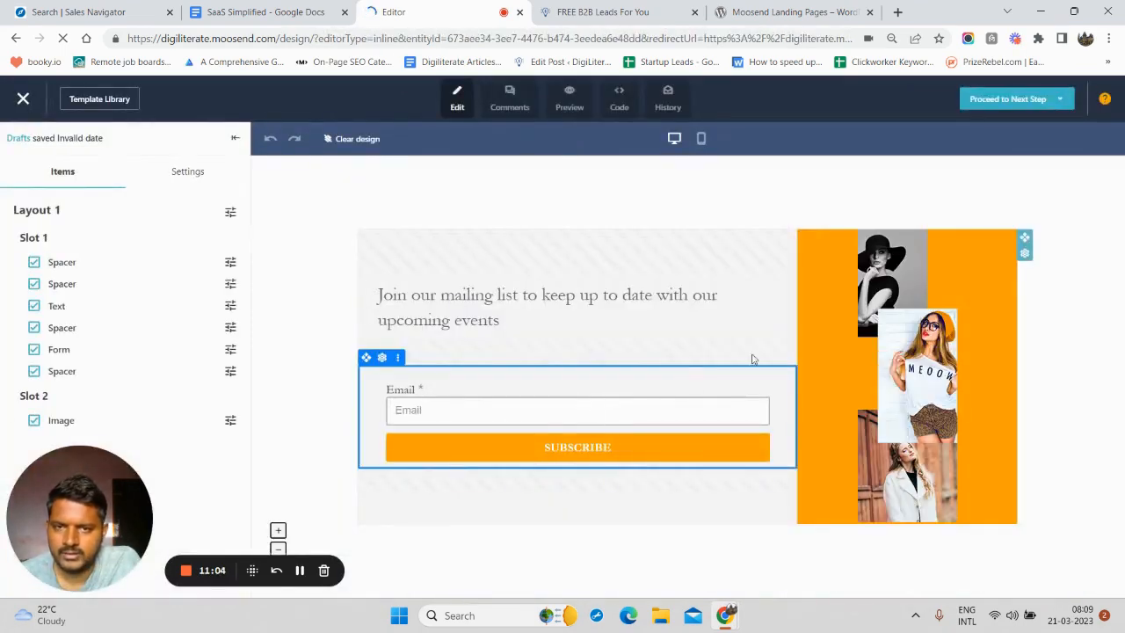
Keep the template design unedited and proceed from the editor to the Set Visibility Settings step
{"action": "mouse_move", "coordinate": [987, 106]}
{"action": "left_click", "coordinate": [1019, 98]}
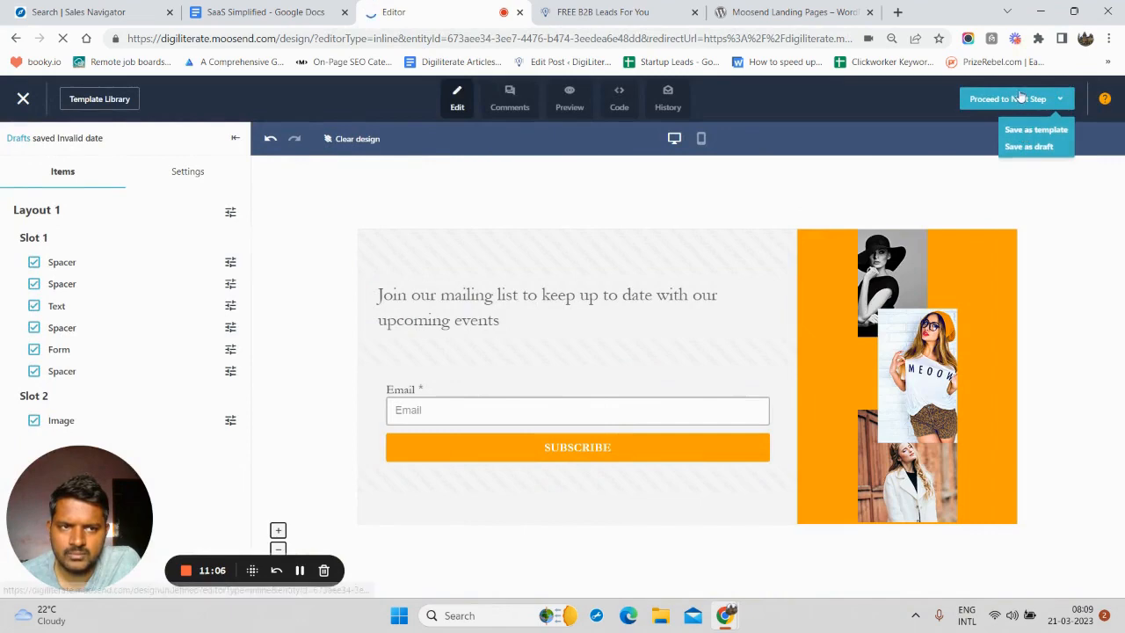
{"action": "left_click", "coordinate": [758, 393]}
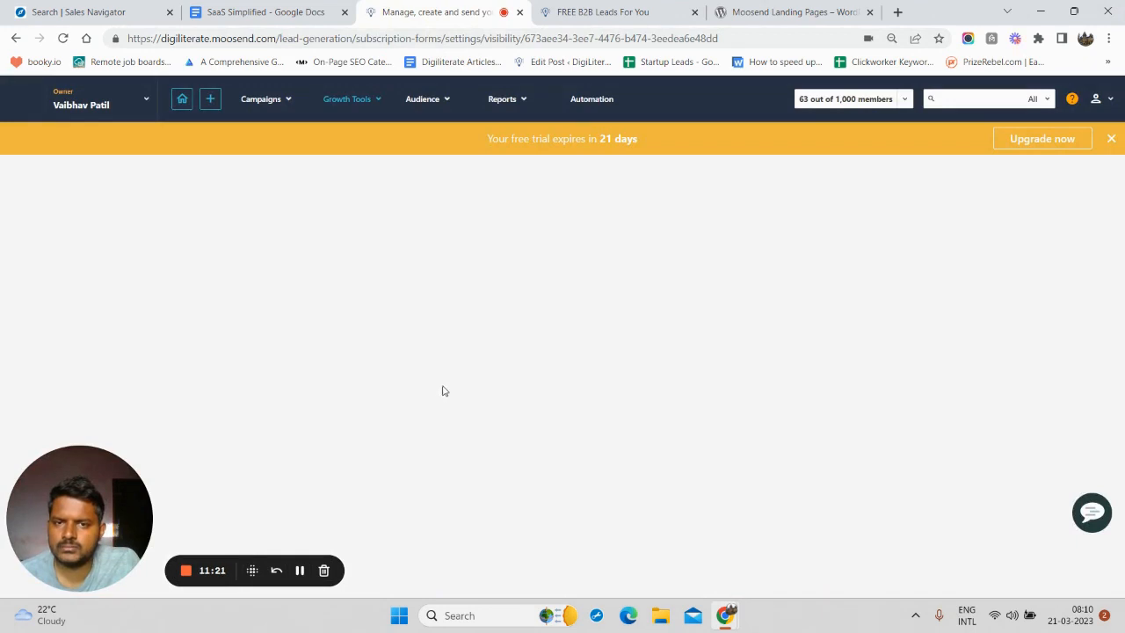
Select the inline form's embed snippet and look over the advanced conditional visibility settings
{"action": "scroll", "coordinate": [361, 352], "scroll_direction": "down", "scroll_amount": 2}
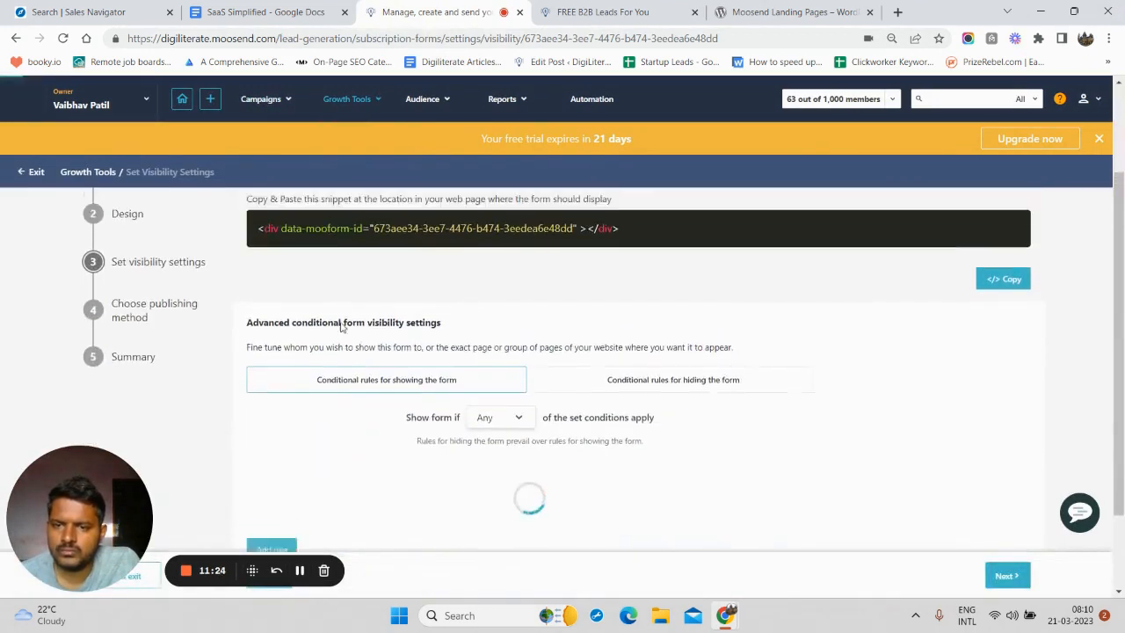
{"action": "scroll", "coordinate": [342, 325], "scroll_direction": "up", "scroll_amount": 1}
{"action": "triple_click", "coordinate": [343, 284]}
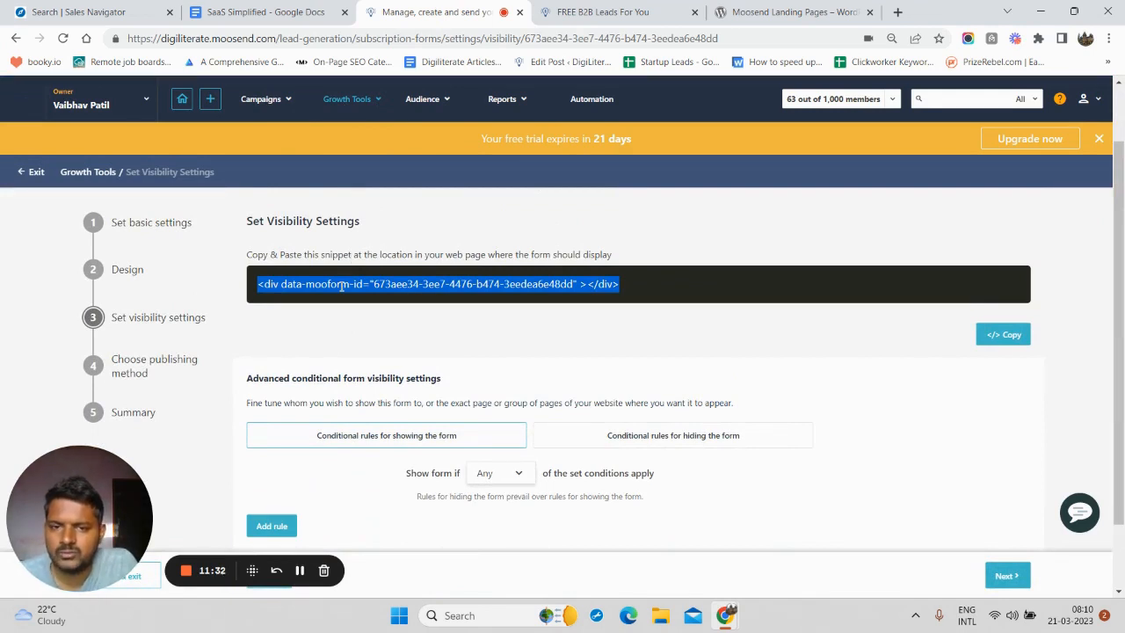
{"action": "triple_click", "coordinate": [342, 284]}
{"action": "scroll", "coordinate": [505, 333], "scroll_direction": "down", "scroll_amount": 1}
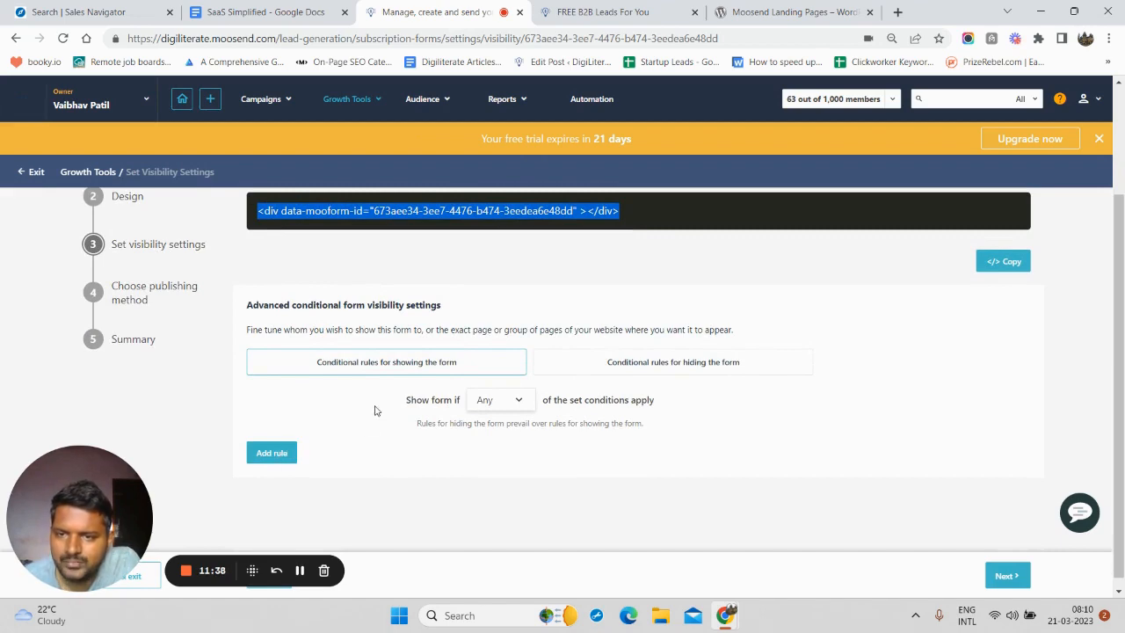
{"action": "scroll", "coordinate": [375, 411], "scroll_direction": "up", "scroll_amount": 1}
{"action": "scroll", "coordinate": [376, 396], "scroll_direction": "down", "scroll_amount": 1}
{"action": "left_click", "coordinate": [1010, 587]}
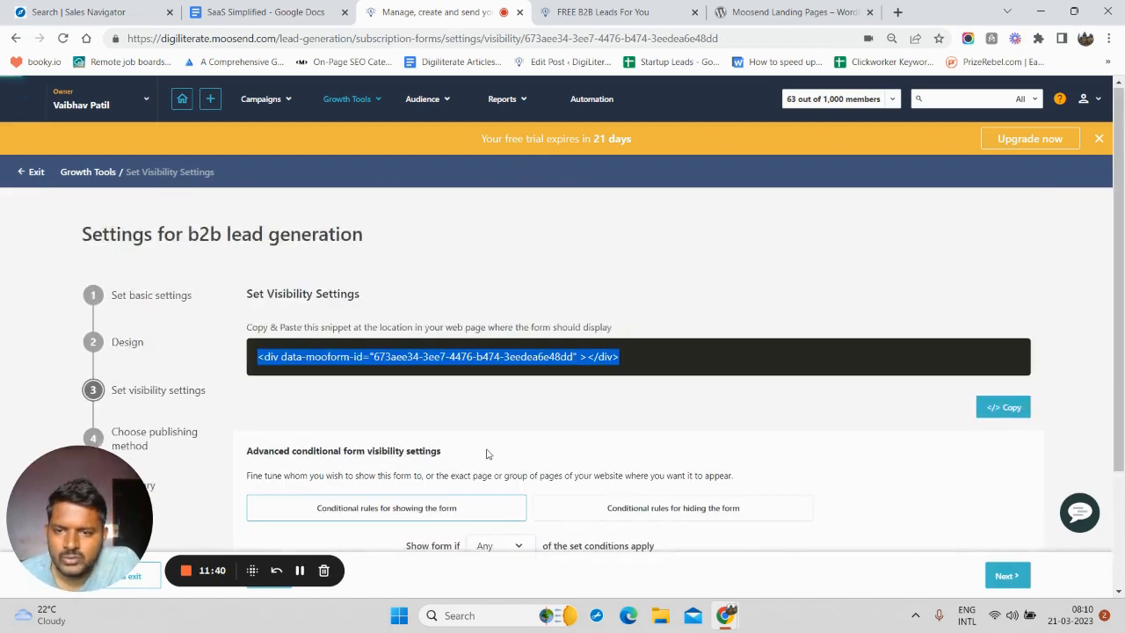
{"action": "scroll", "coordinate": [487, 452], "scroll_direction": "down", "scroll_amount": 2}
{"action": "scroll", "coordinate": [813, 309], "scroll_direction": "down", "scroll_amount": 2}
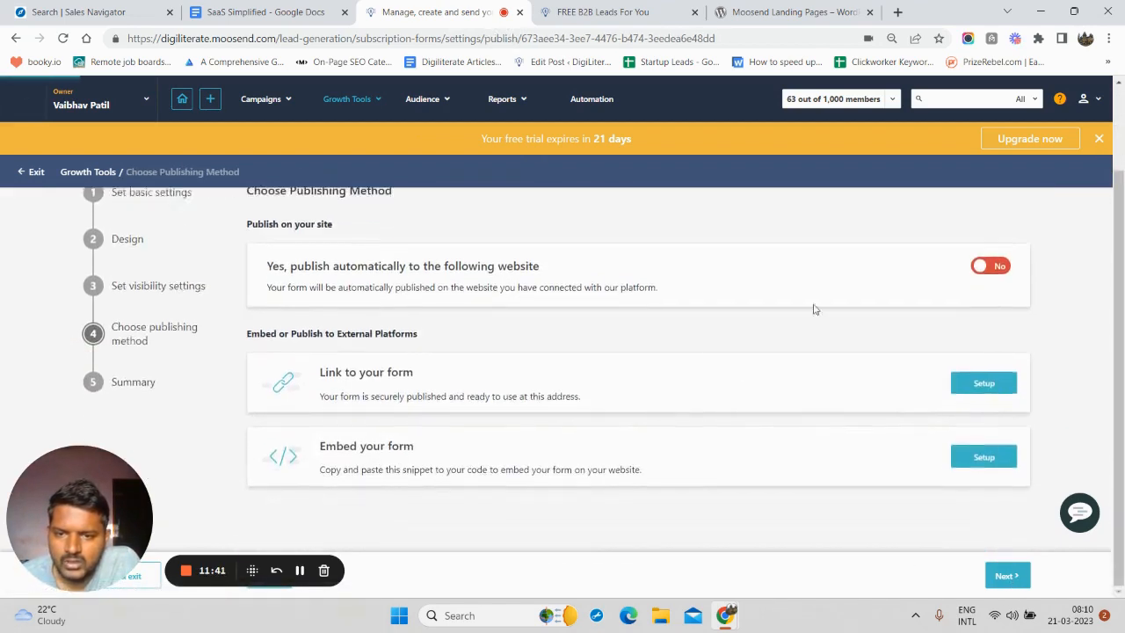
{"action": "left_click", "coordinate": [972, 265]}
{"action": "left_click", "coordinate": [399, 357]}
{"action": "left_click", "coordinate": [354, 391]}
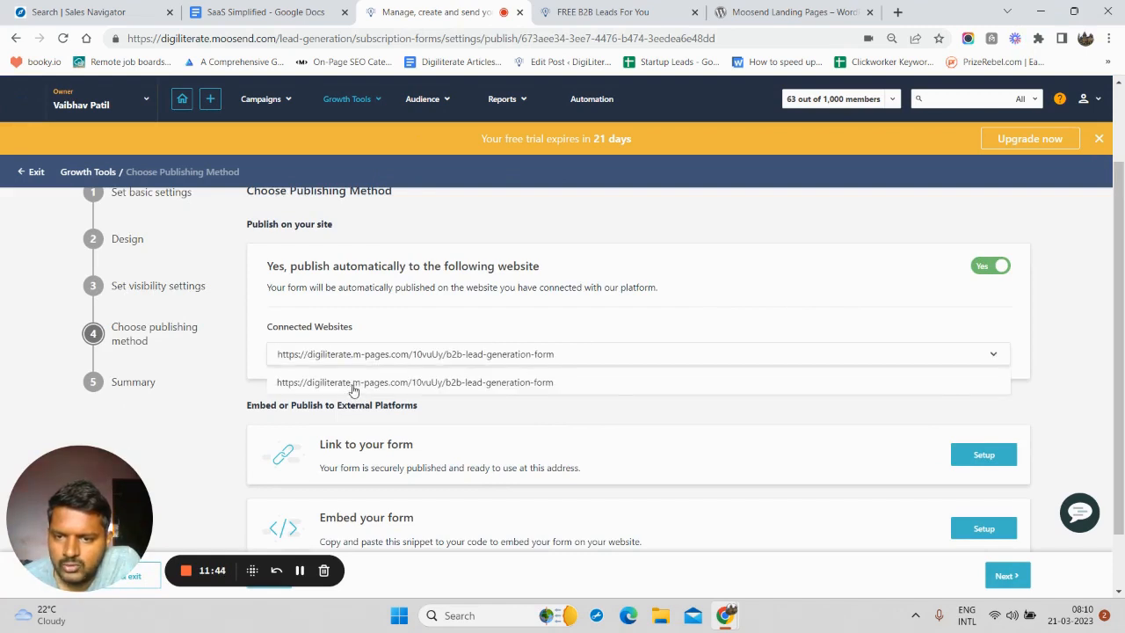
{"action": "scroll", "coordinate": [526, 399], "scroll_direction": "down", "scroll_amount": 1}
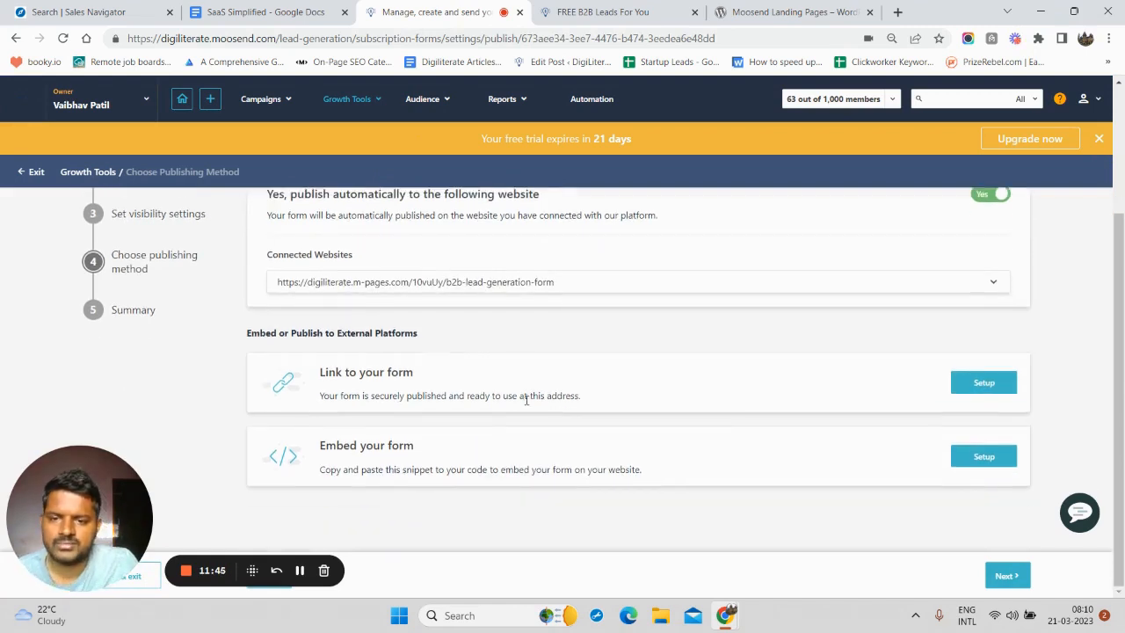
Continue to the inline form's Summary and save and exit without publishing it
{"action": "left_click", "coordinate": [997, 574]}
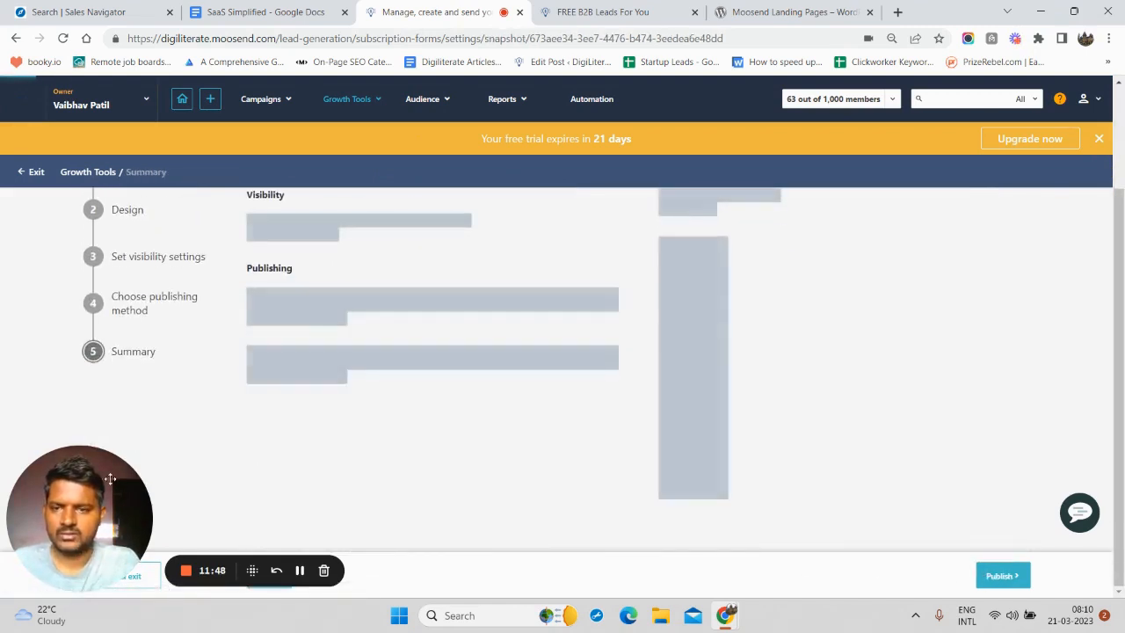
{"action": "left_click_drag", "start_coordinate": [151, 467], "coordinate": [524, 401]}
{"action": "scroll", "coordinate": [176, 448], "scroll_direction": "down", "scroll_amount": 1}
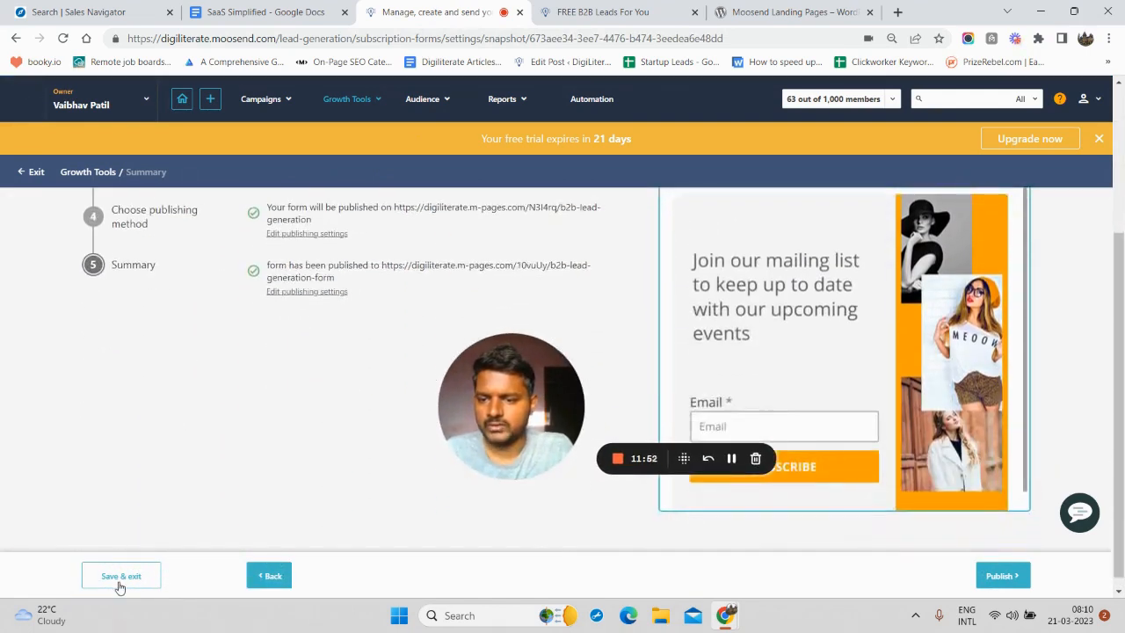
{"action": "left_click", "coordinate": [122, 583]}
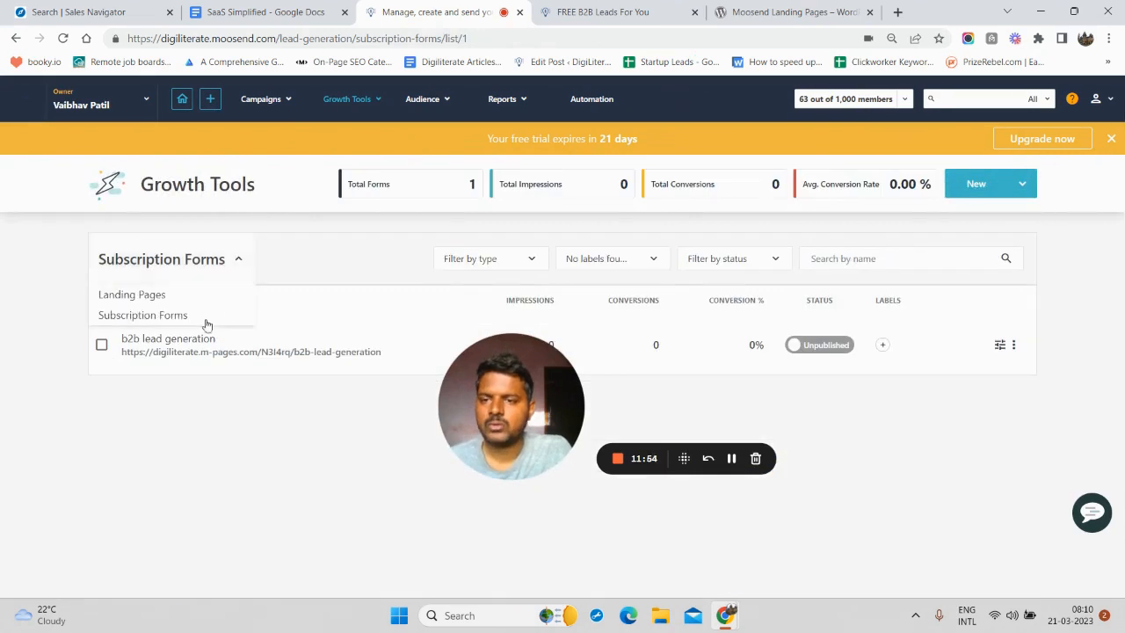
Open the B2B Lead Generation Form landing page's current design in the editor, leaving the template library without choosing a template
{"action": "mouse_move", "coordinate": [367, 106]}
{"action": "left_click", "coordinate": [366, 131]}
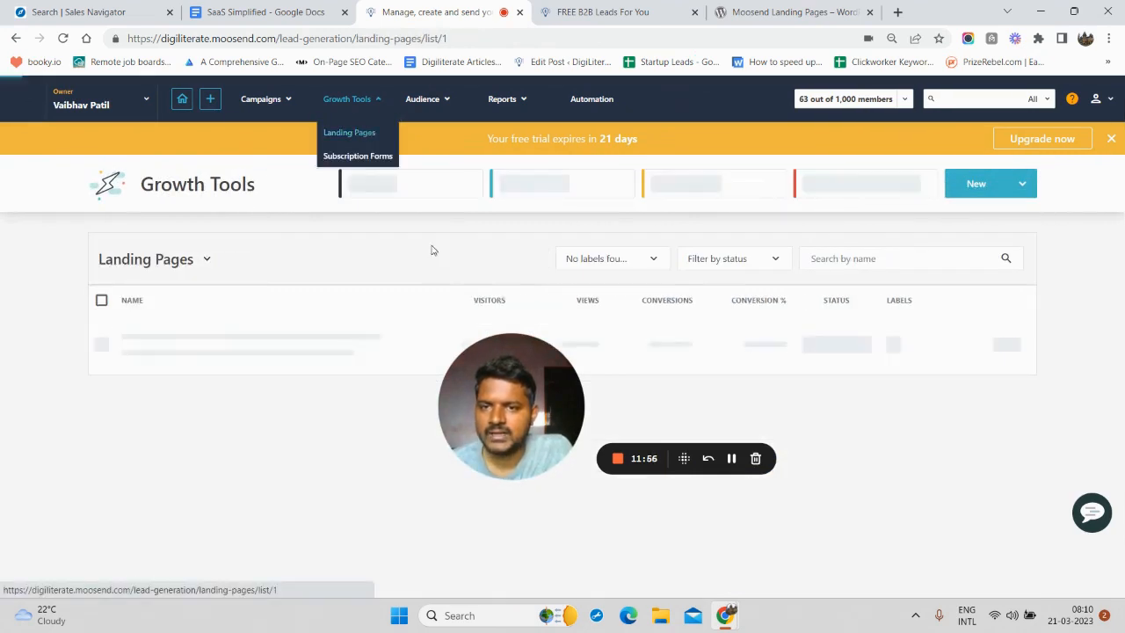
{"action": "left_click_drag", "start_coordinate": [546, 428], "coordinate": [524, 490]}
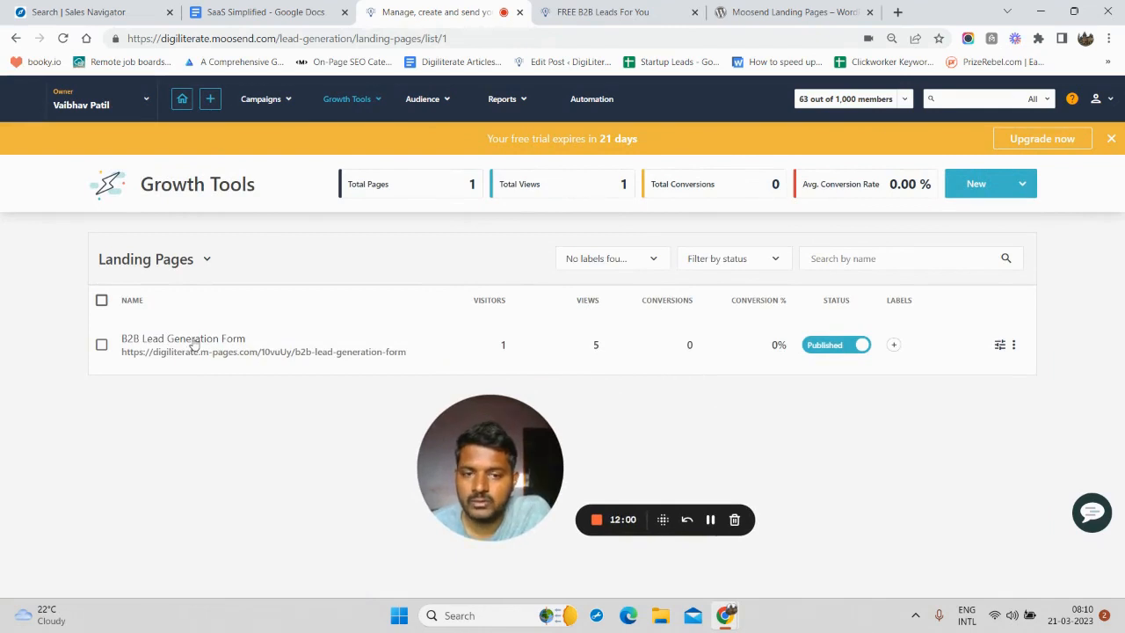
{"action": "left_click", "coordinate": [195, 341]}
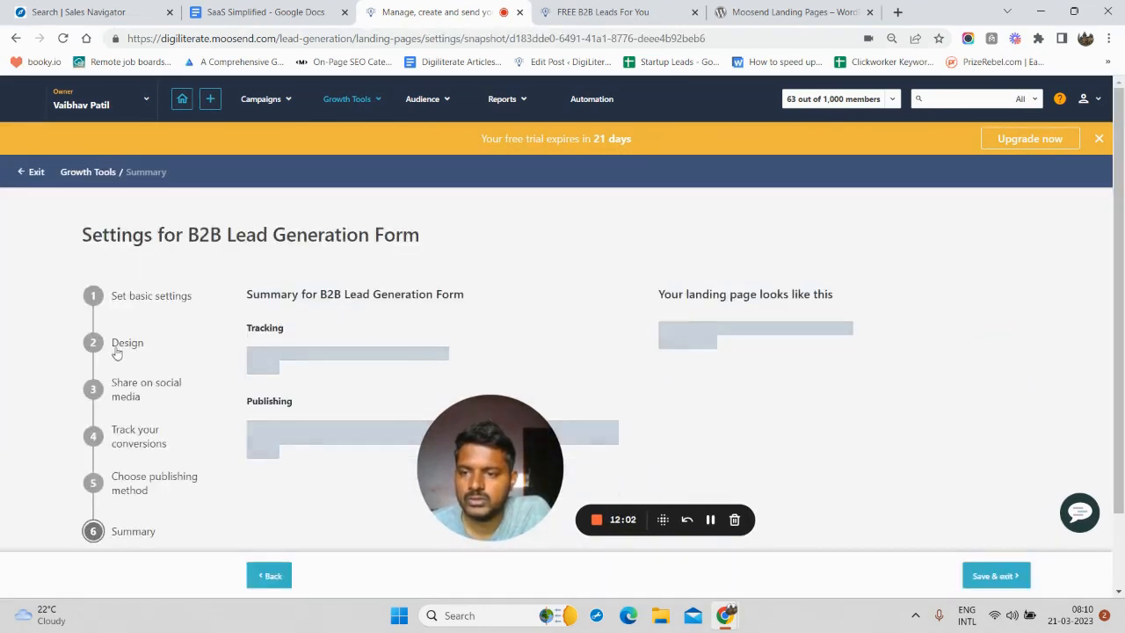
{"action": "left_click", "coordinate": [119, 344]}
{"action": "scroll", "coordinate": [386, 334], "scroll_direction": "down", "scroll_amount": 3}
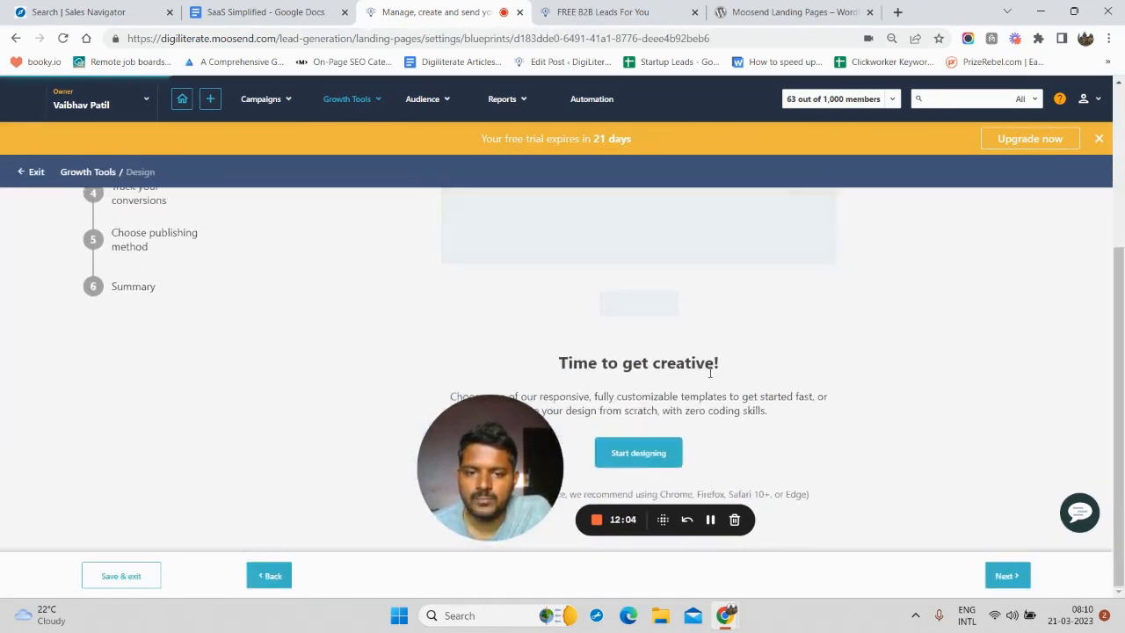
{"action": "scroll", "coordinate": [141, 319], "scroll_direction": "up", "scroll_amount": 3}
{"action": "scroll", "coordinate": [395, 366], "scroll_direction": "down", "scroll_amount": 3}
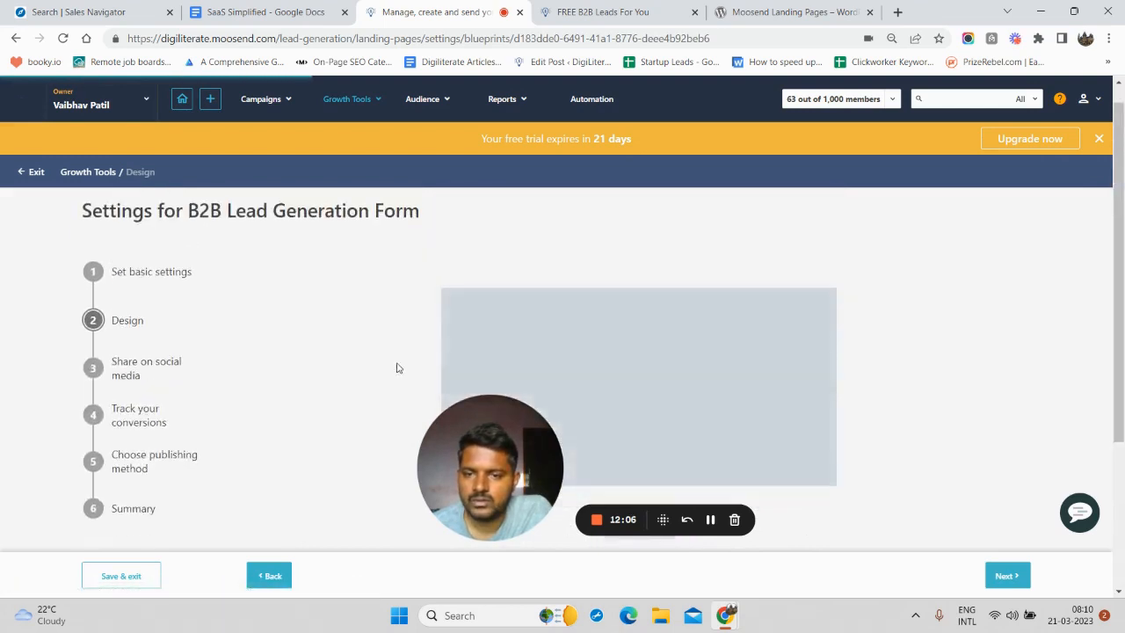
{"action": "left_click", "coordinate": [639, 458]}
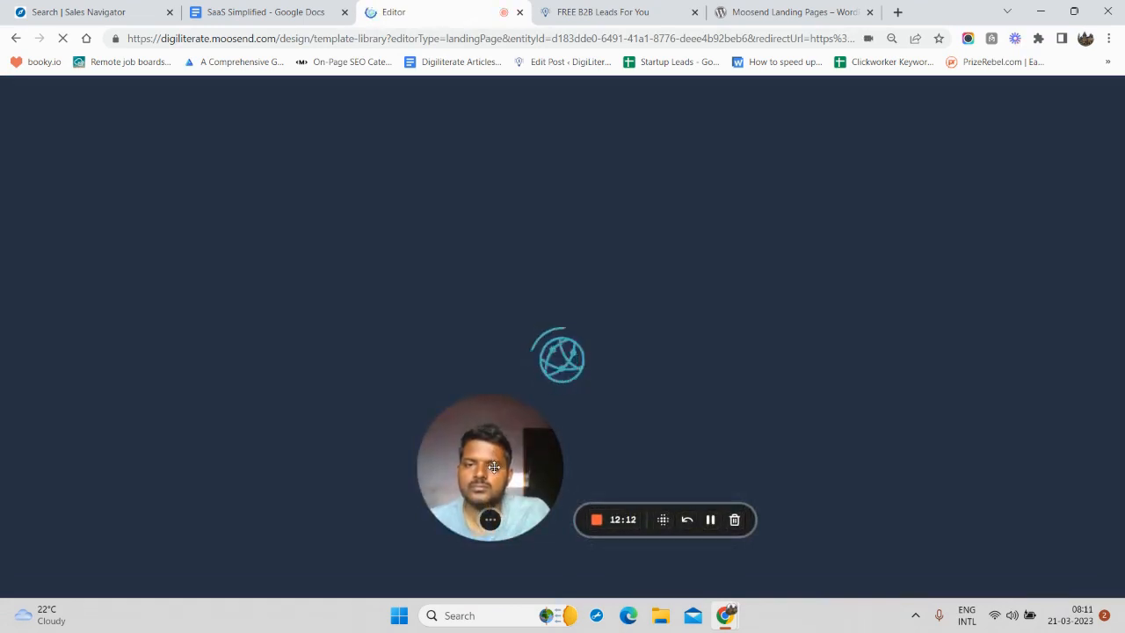
{"action": "left_click_drag", "start_coordinate": [453, 479], "coordinate": [39, 513]}
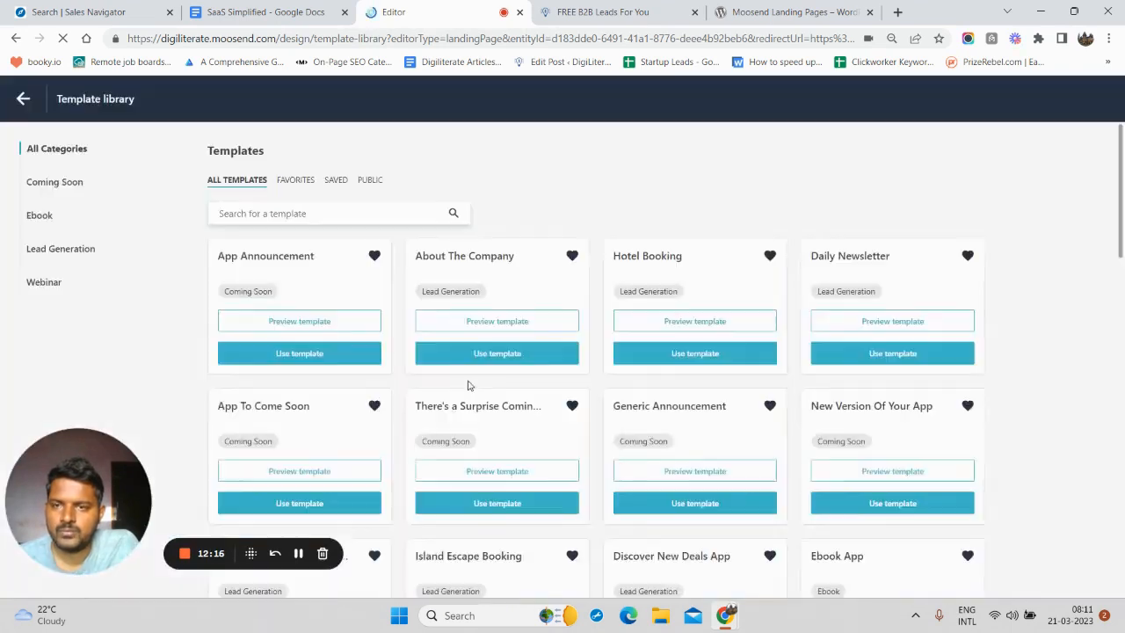
{"action": "left_click", "coordinate": [23, 100]}
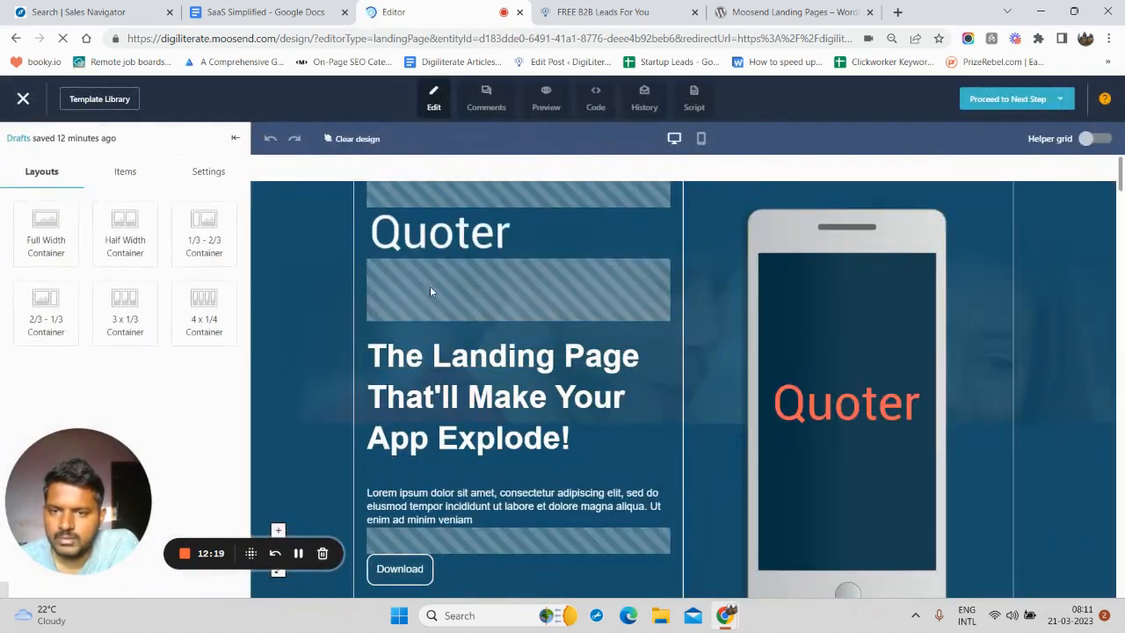
Insert an HTML item above the landing page's Top Features section and paste the inline form's embed snippet as its content
{"action": "scroll", "coordinate": [640, 290], "scroll_direction": "down", "scroll_amount": 5}
{"action": "scroll", "coordinate": [630, 322], "scroll_direction": "down", "scroll_amount": 7}
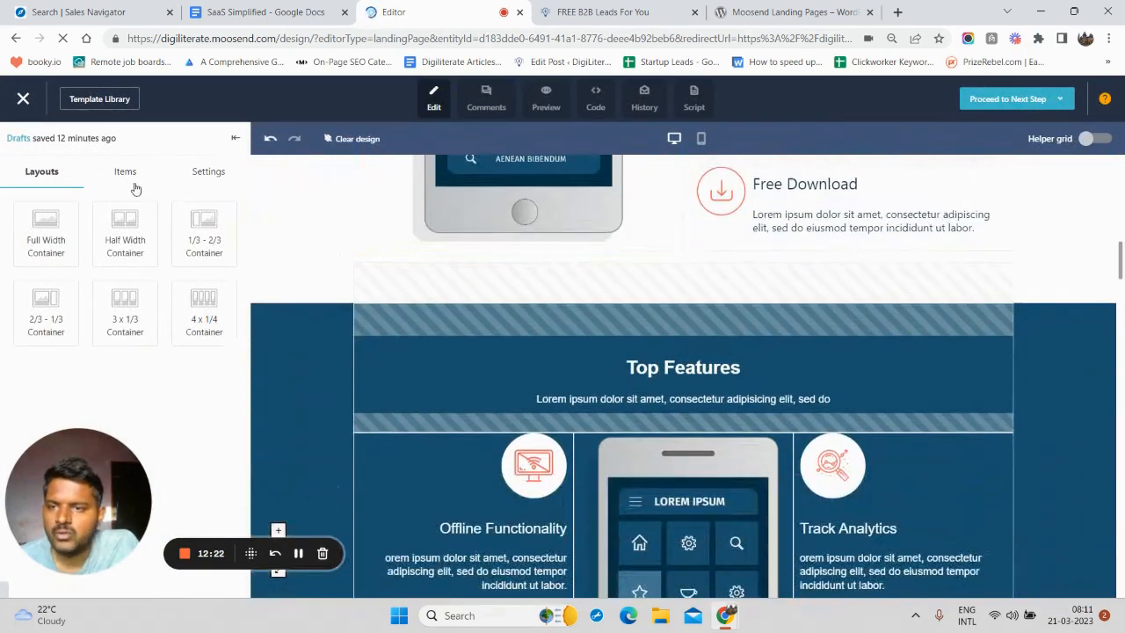
{"action": "left_click", "coordinate": [126, 175]}
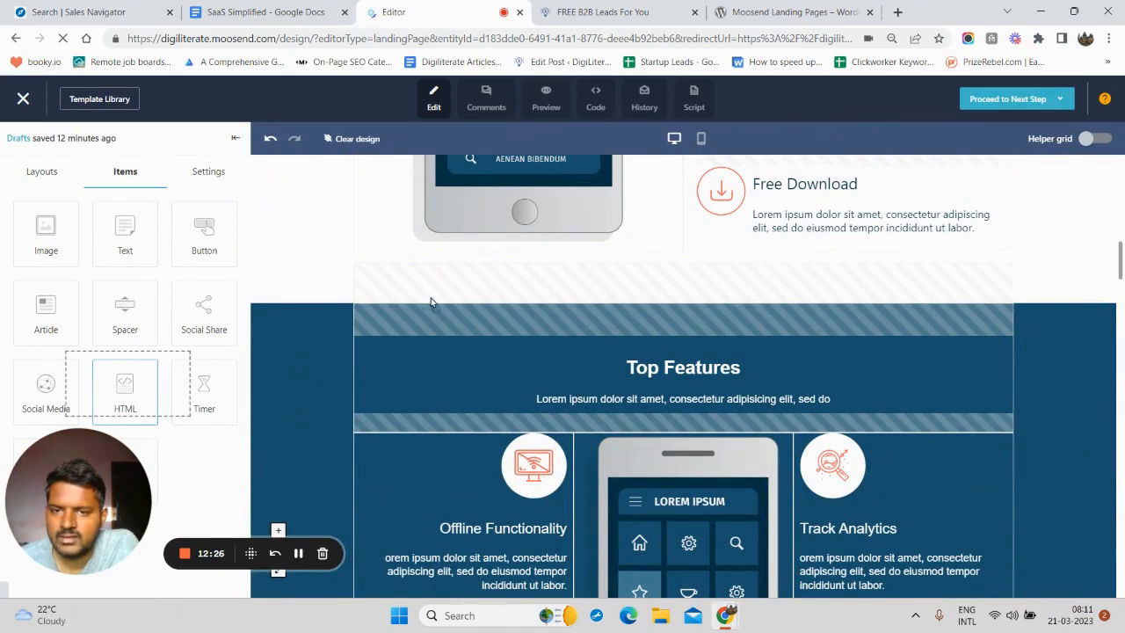
{"action": "left_click_drag", "start_coordinate": [430, 301], "coordinate": [516, 304]}
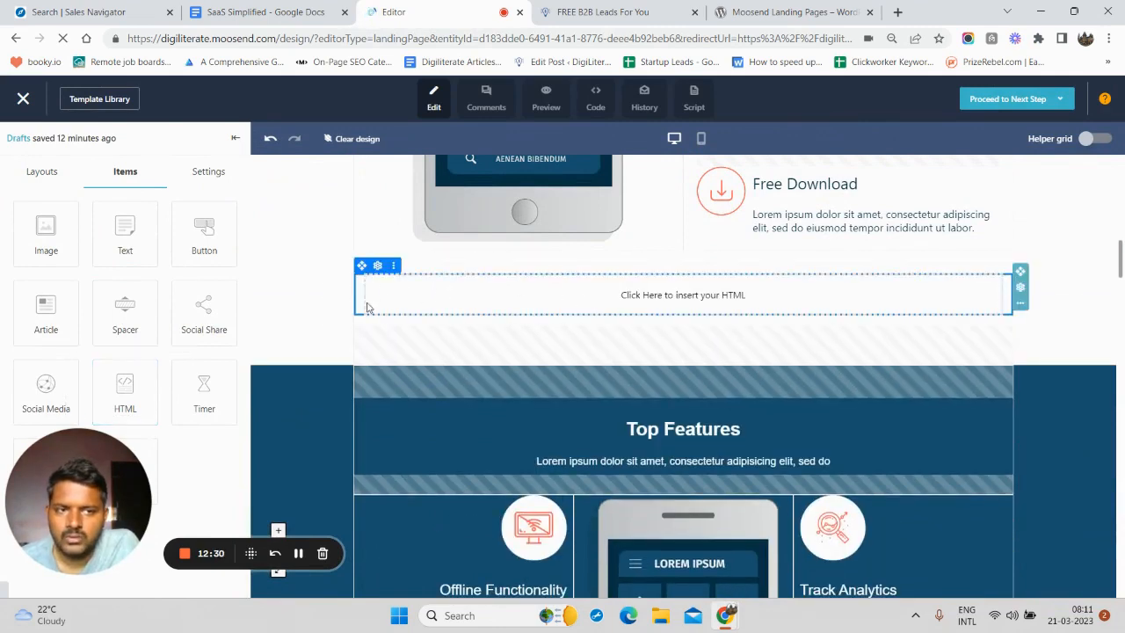
{"action": "left_click", "coordinate": [661, 301]}
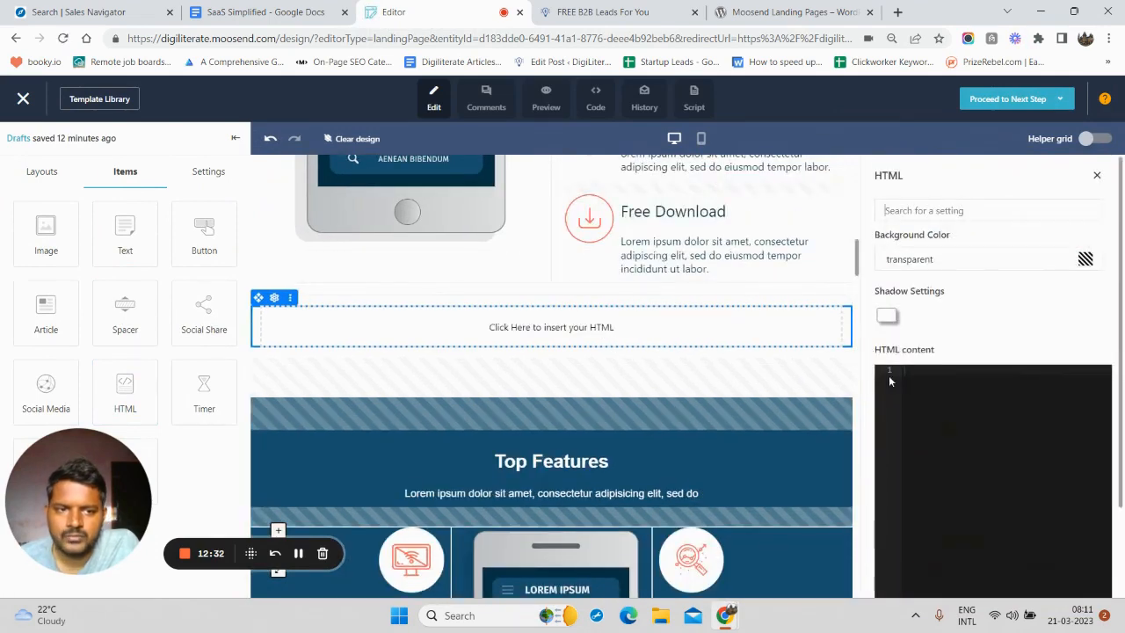
{"action": "key", "text": "ctrl+v"}
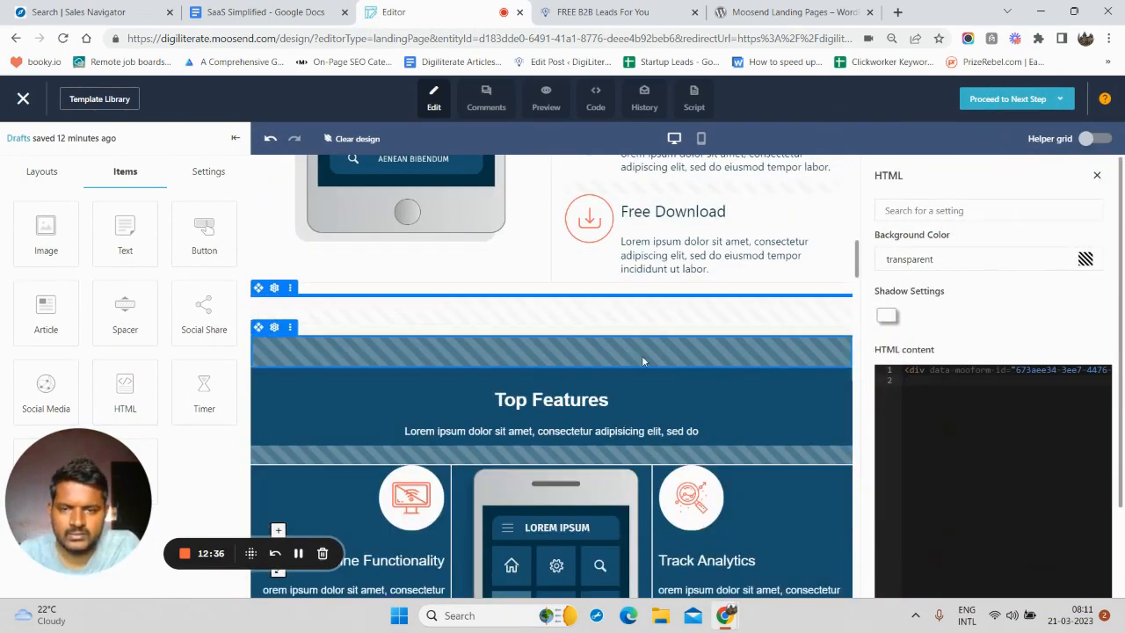
Confirm updating the landing page content and pass through the remaining settings steps unchanged, finishing with save and exit
{"action": "left_click", "coordinate": [995, 104]}
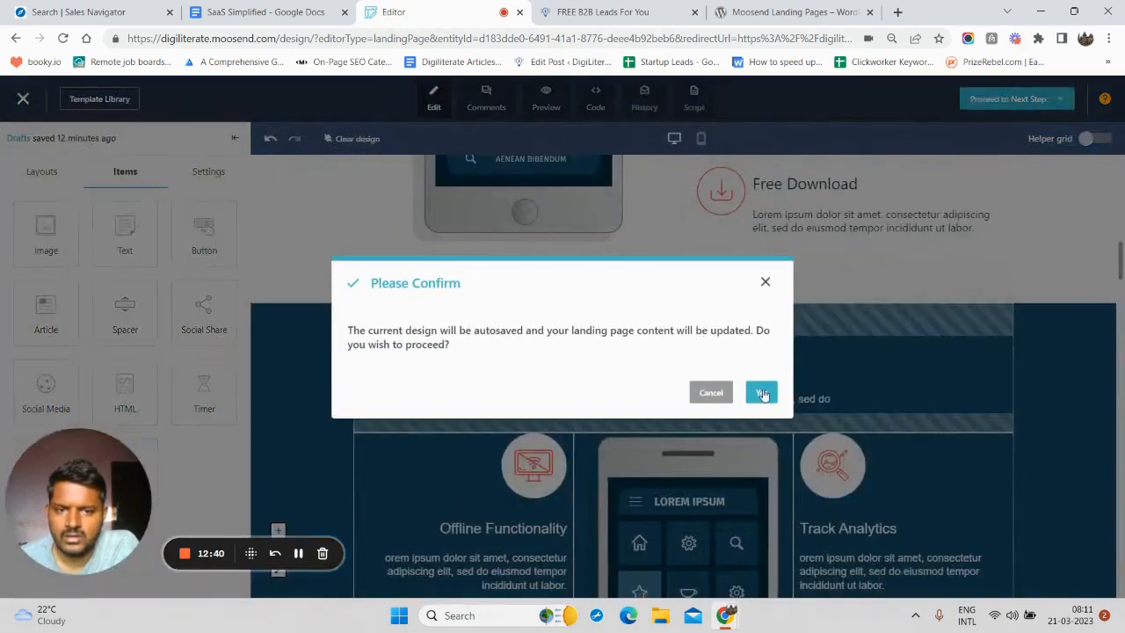
{"action": "left_click", "coordinate": [761, 393]}
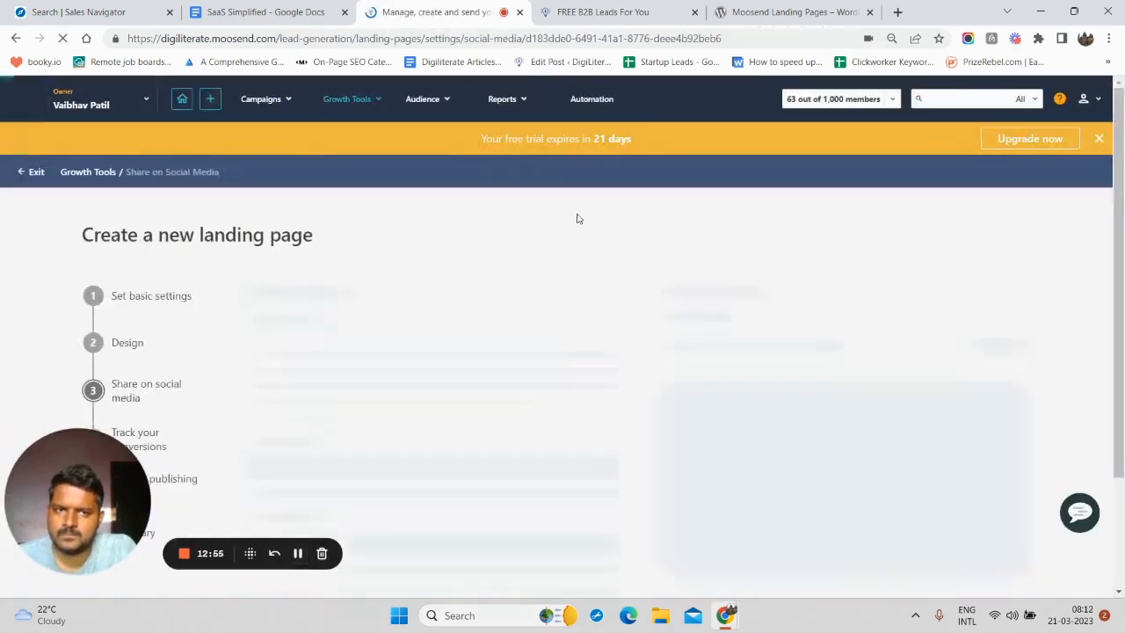
{"action": "scroll", "coordinate": [690, 414], "scroll_direction": "down", "scroll_amount": 2}
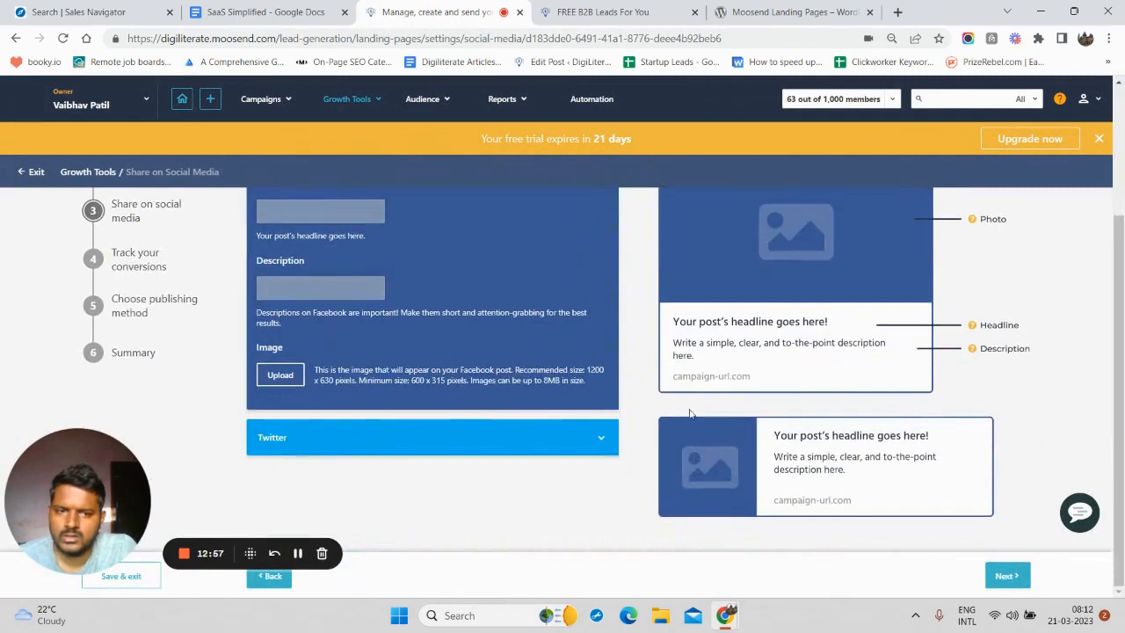
{"action": "left_click", "coordinate": [1005, 576]}
{"action": "scroll", "coordinate": [791, 492], "scroll_direction": "down", "scroll_amount": 1}
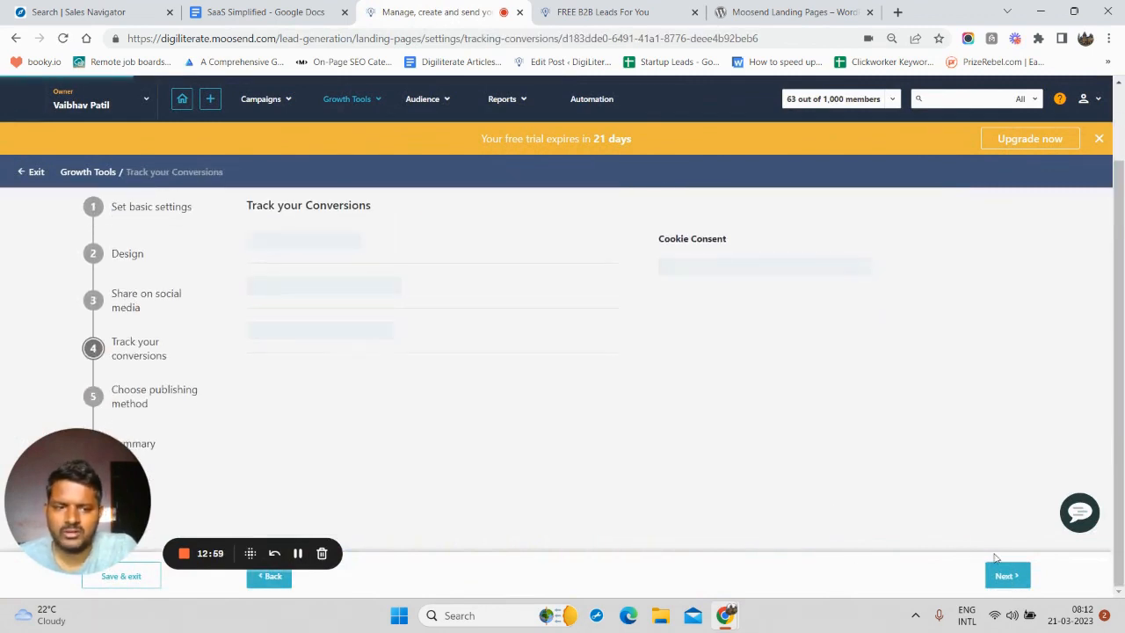
{"action": "left_click", "coordinate": [1007, 587]}
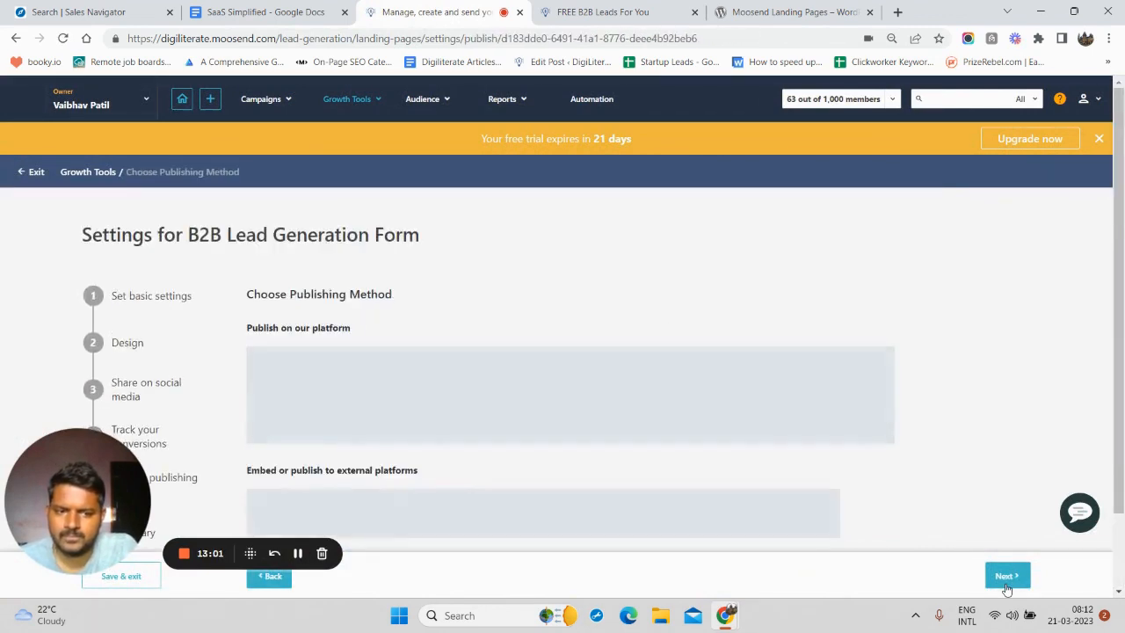
{"action": "scroll", "coordinate": [801, 413], "scroll_direction": "down", "scroll_amount": 1}
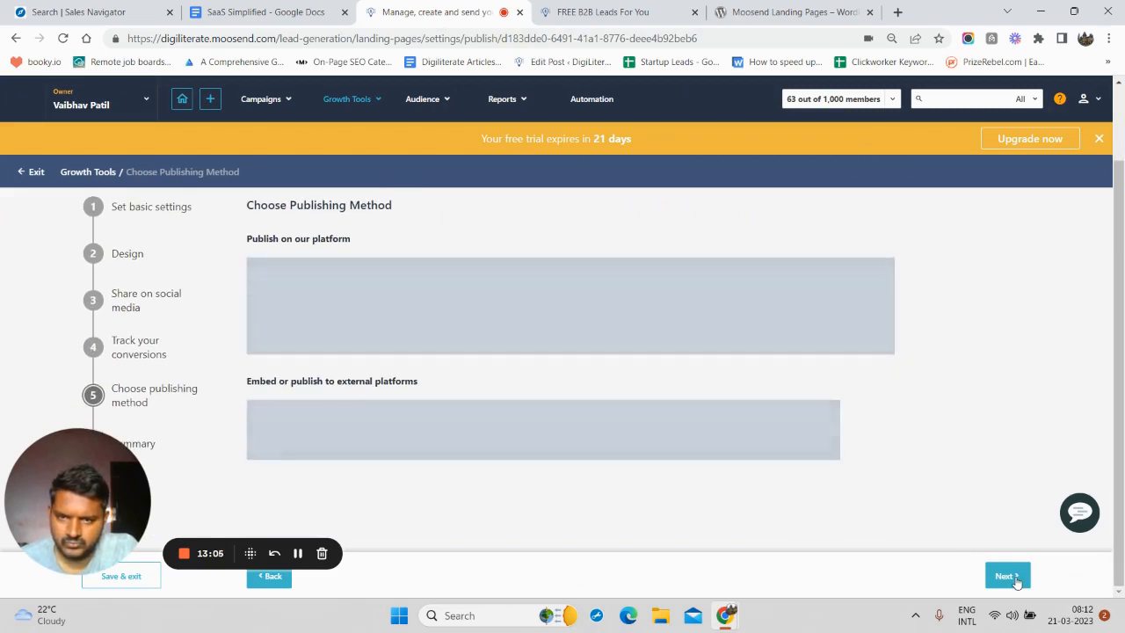
{"action": "left_click", "coordinate": [1009, 578]}
{"action": "left_click", "coordinate": [996, 580]}
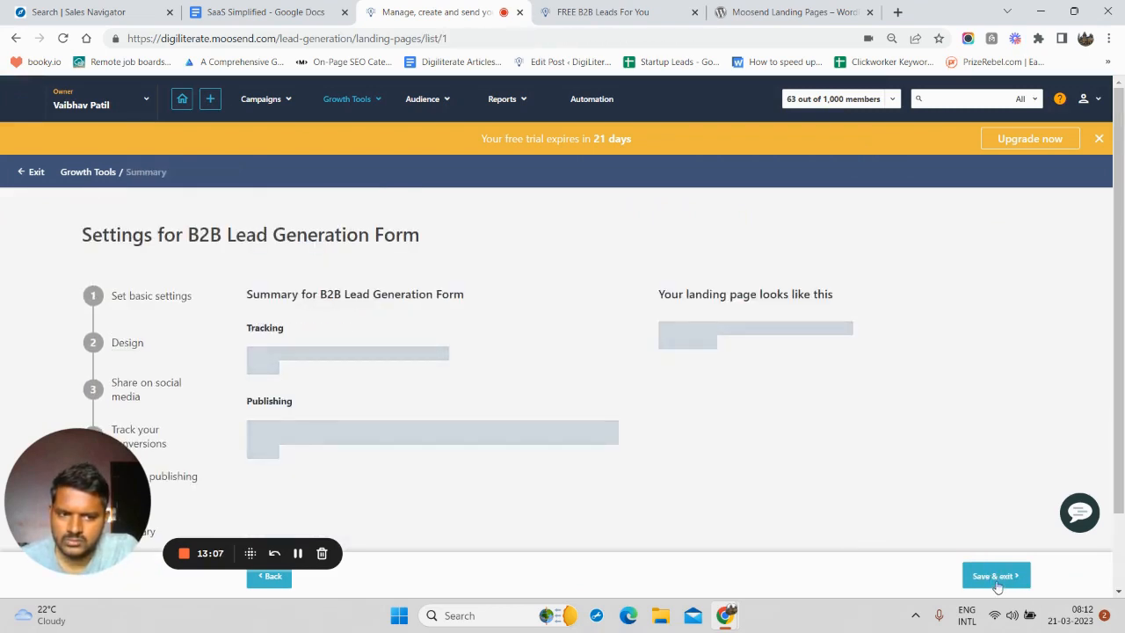
Set the b2b lead generation form's status to Published in the Subscription Forms list
{"action": "left_click", "coordinate": [281, 103]}
{"action": "mouse_move", "coordinate": [347, 98]}
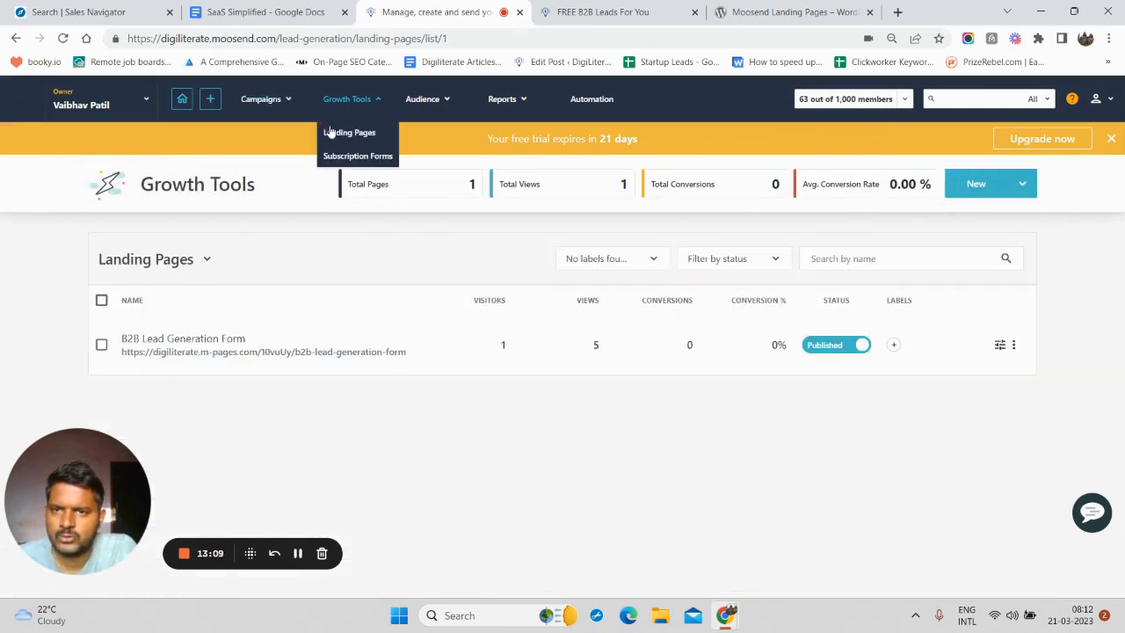
{"action": "left_click", "coordinate": [332, 156]}
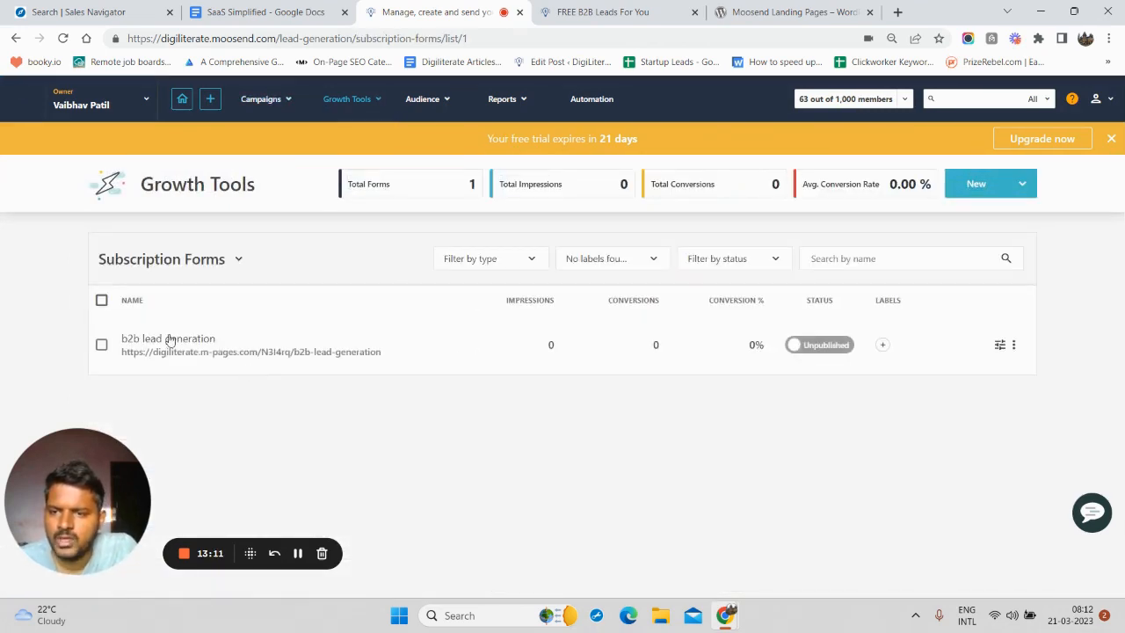
{"action": "left_click", "coordinate": [817, 345]}
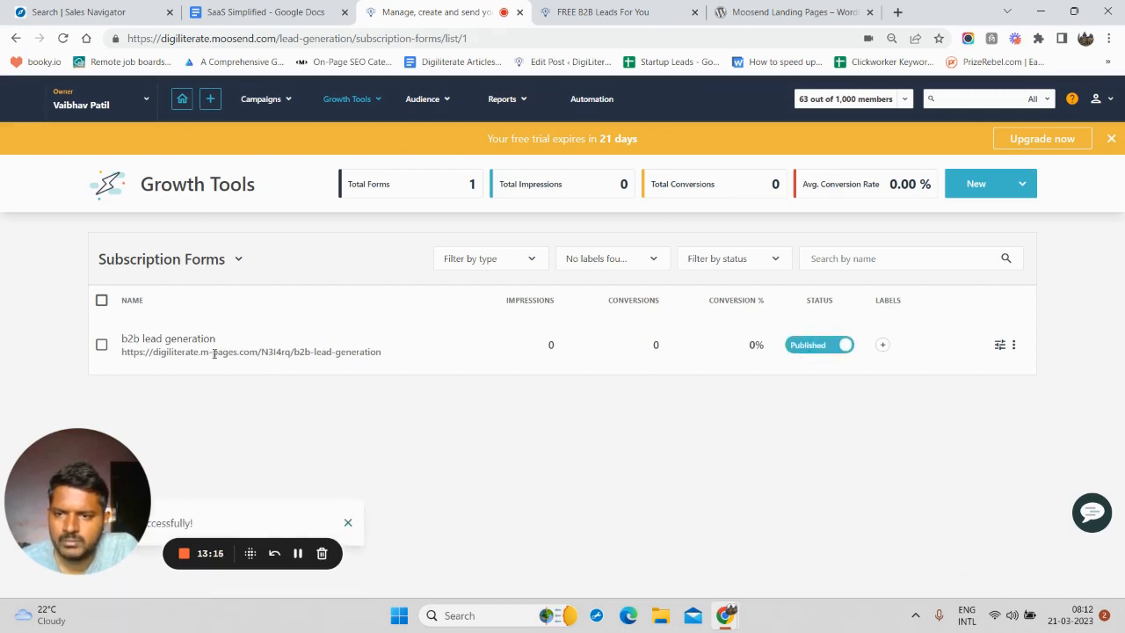
Reopen the b2b lead generation form and look over its summary, design and visibility settings
{"action": "left_click", "coordinate": [183, 339]}
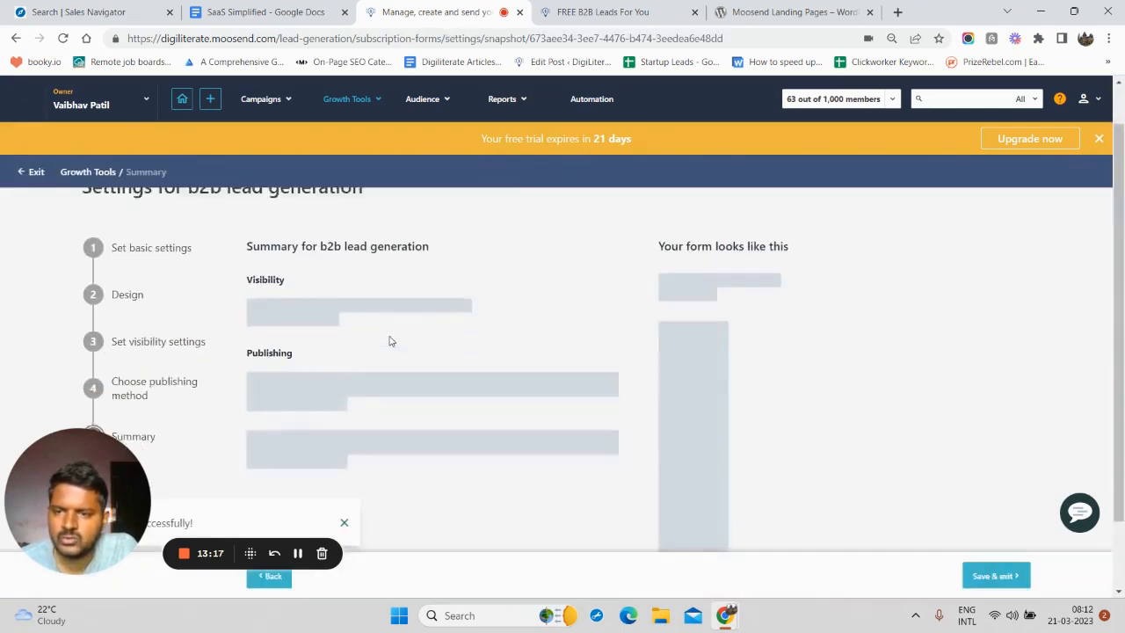
{"action": "scroll", "coordinate": [402, 326], "scroll_direction": "down", "scroll_amount": 1}
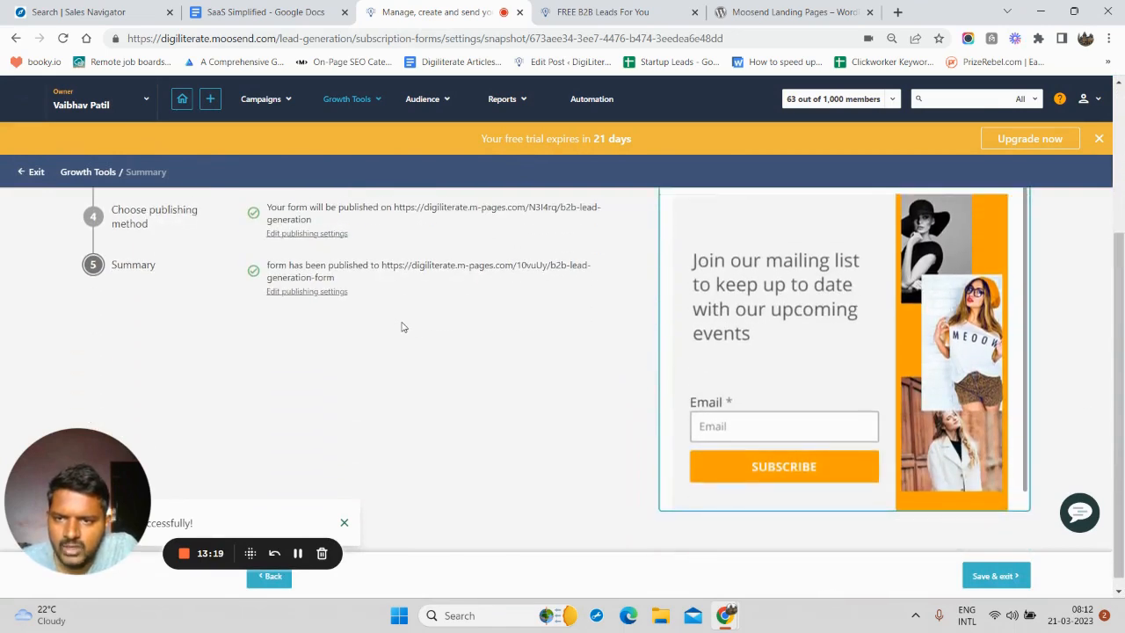
{"action": "scroll", "coordinate": [158, 273], "scroll_direction": "up", "scroll_amount": 2}
{"action": "left_click", "coordinate": [136, 342]}
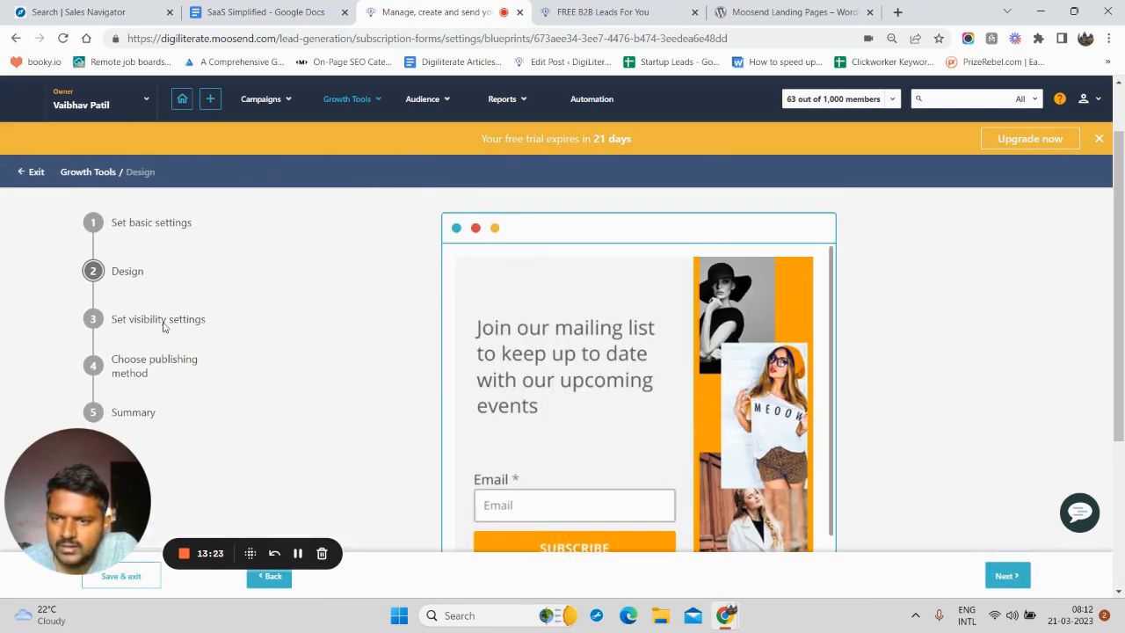
{"action": "left_click", "coordinate": [154, 321]}
{"action": "scroll", "coordinate": [440, 440], "scroll_direction": "down", "scroll_amount": 2}
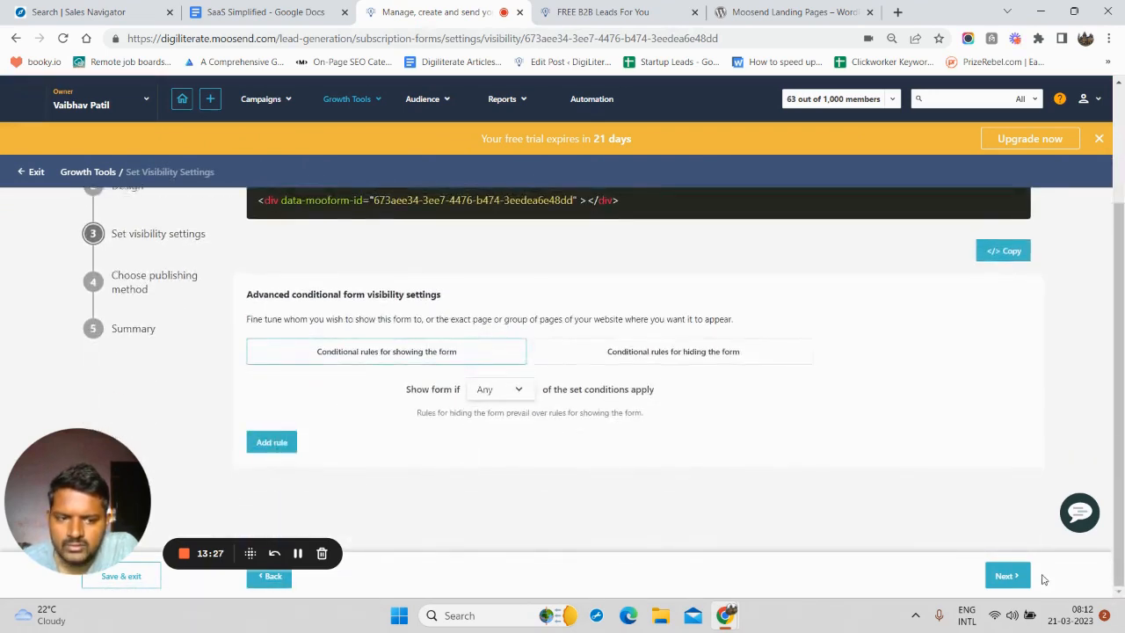
{"action": "left_click", "coordinate": [1007, 576]}
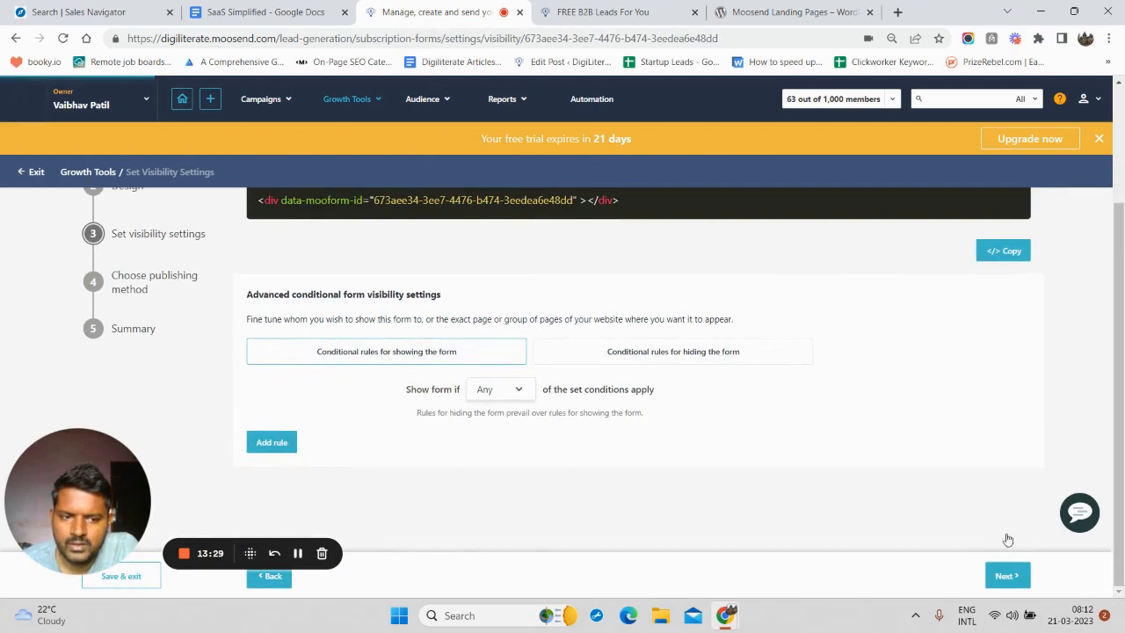
Go through the b2b lead generation form's publishing method and remaining settings unchanged and return to the Subscription Forms list
{"action": "left_click", "coordinate": [1011, 577]}
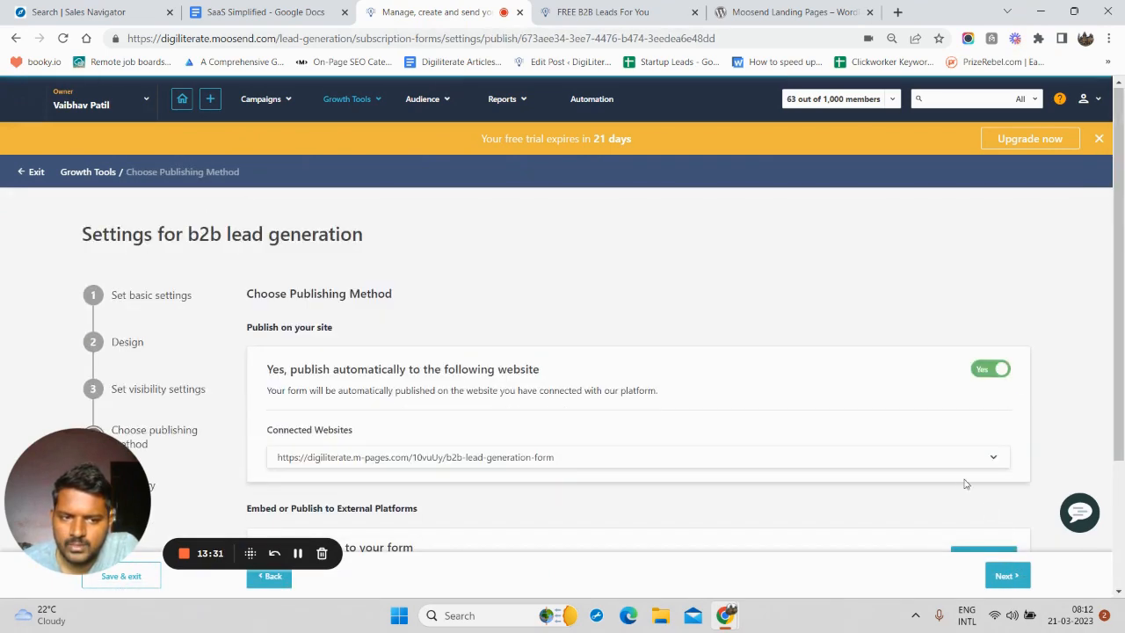
{"action": "left_click", "coordinate": [988, 575]}
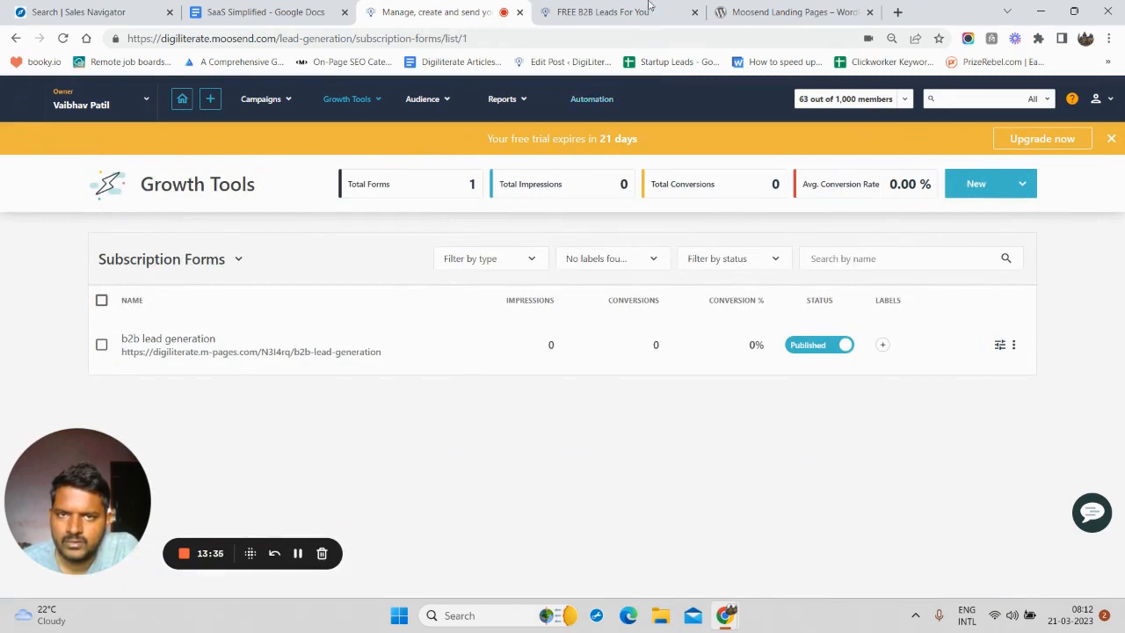
Reload the live FREE B2B Leads landing page and examine the embedded mailing list form with its email field and Subscribe button
{"action": "left_click", "coordinate": [322, 350]}
{"action": "scroll", "coordinate": [556, 262], "scroll_direction": "up", "scroll_amount": 6}
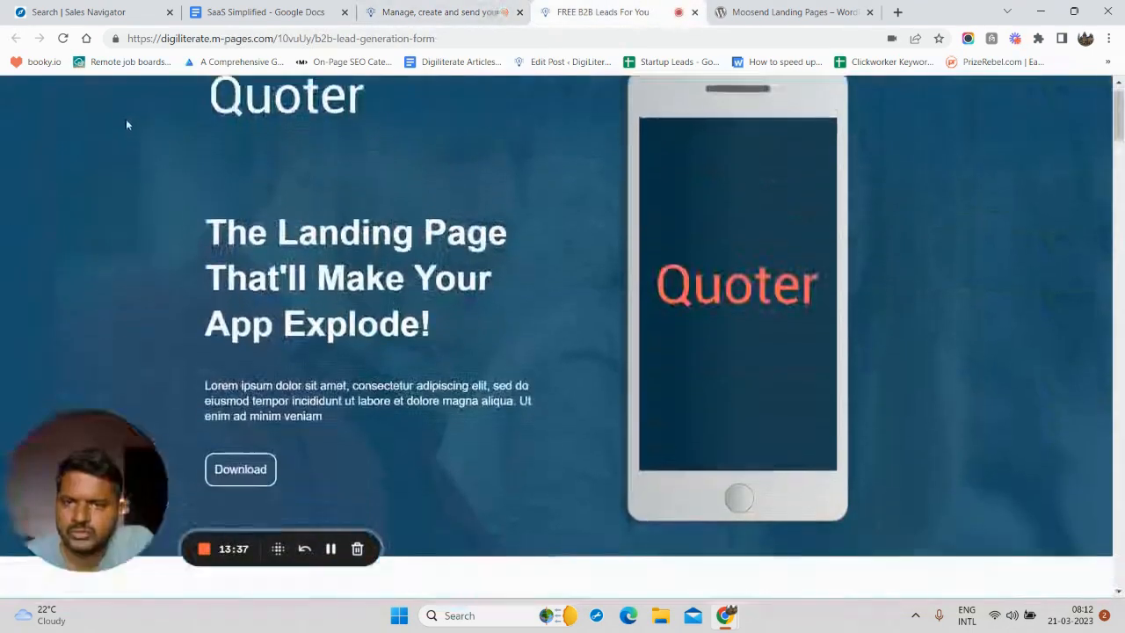
{"action": "left_click", "coordinate": [63, 40]}
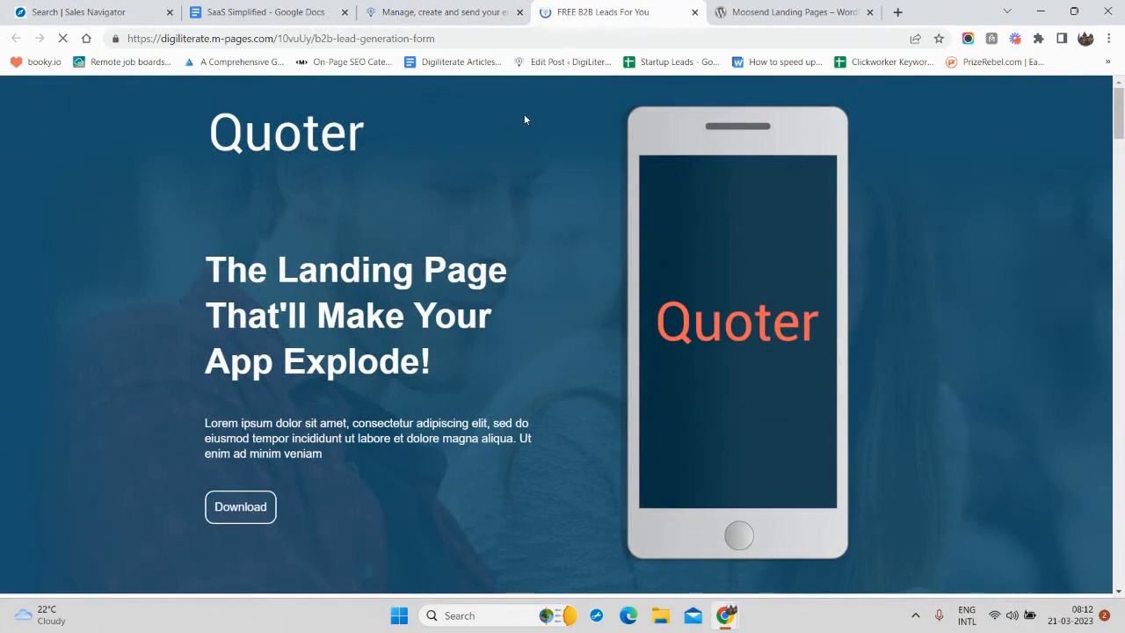
{"action": "scroll", "coordinate": [570, 298], "scroll_direction": "down", "scroll_amount": 10}
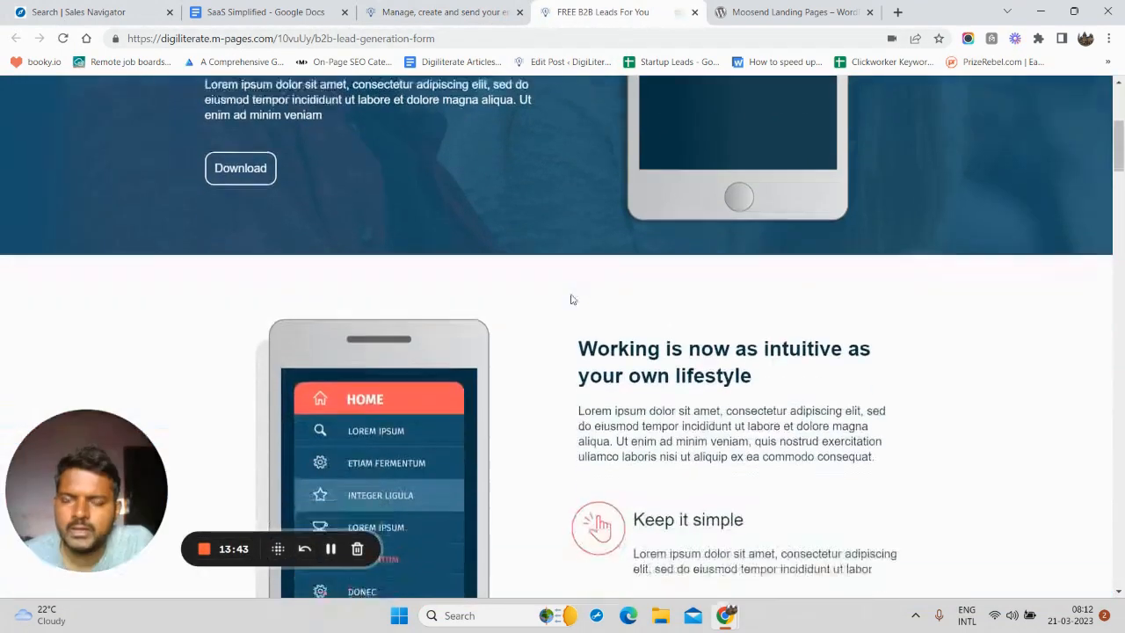
{"action": "scroll", "coordinate": [570, 312], "scroll_direction": "up", "scroll_amount": 1}
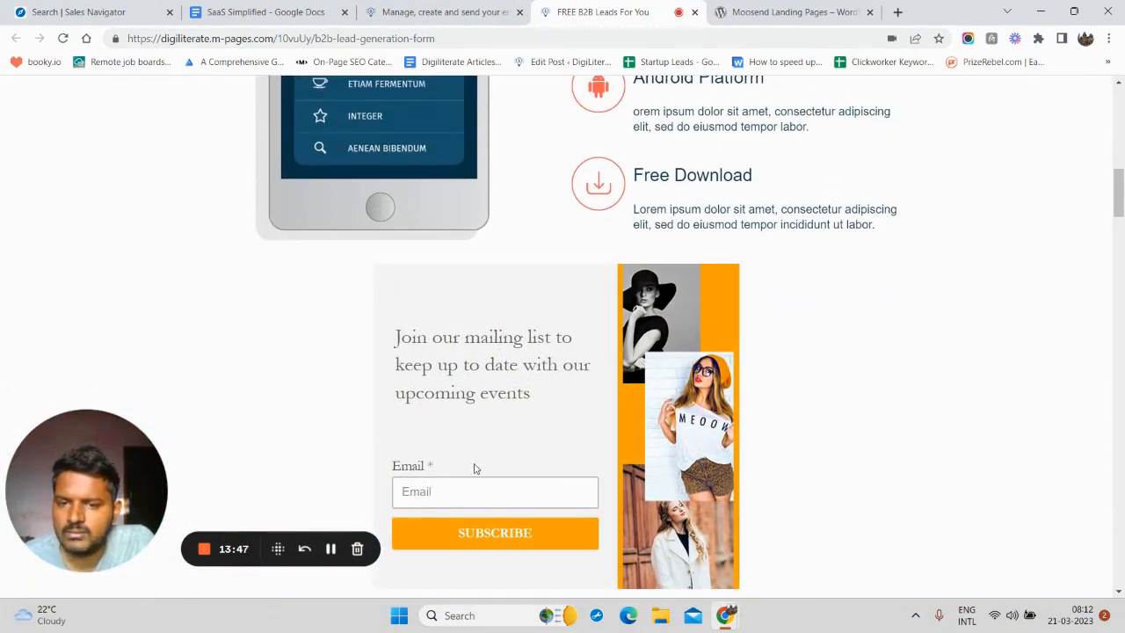
{"action": "scroll", "coordinate": [473, 457], "scroll_direction": "down", "scroll_amount": 1}
{"action": "scroll", "coordinate": [461, 483], "scroll_direction": "up", "scroll_amount": 1}
{"action": "left_click", "coordinate": [454, 488]}
{"action": "scroll", "coordinate": [450, 422], "scroll_direction": "down", "scroll_amount": 1}
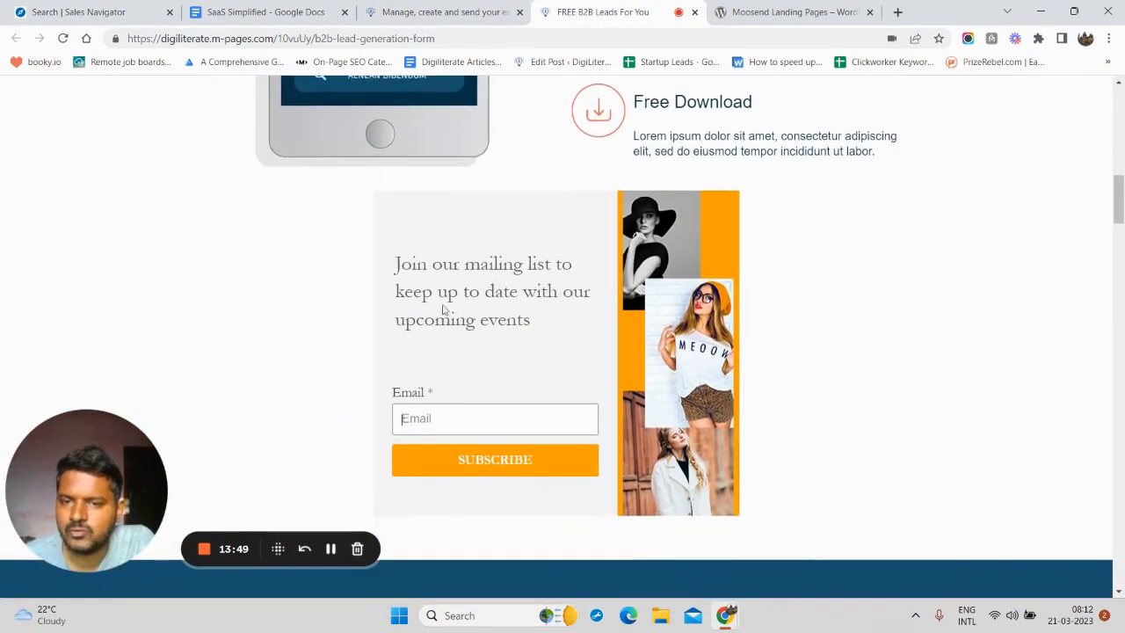
{"action": "scroll", "coordinate": [573, 360], "scroll_direction": "down", "scroll_amount": 3}
{"action": "scroll", "coordinate": [571, 360], "scroll_direction": "up", "scroll_amount": 12}
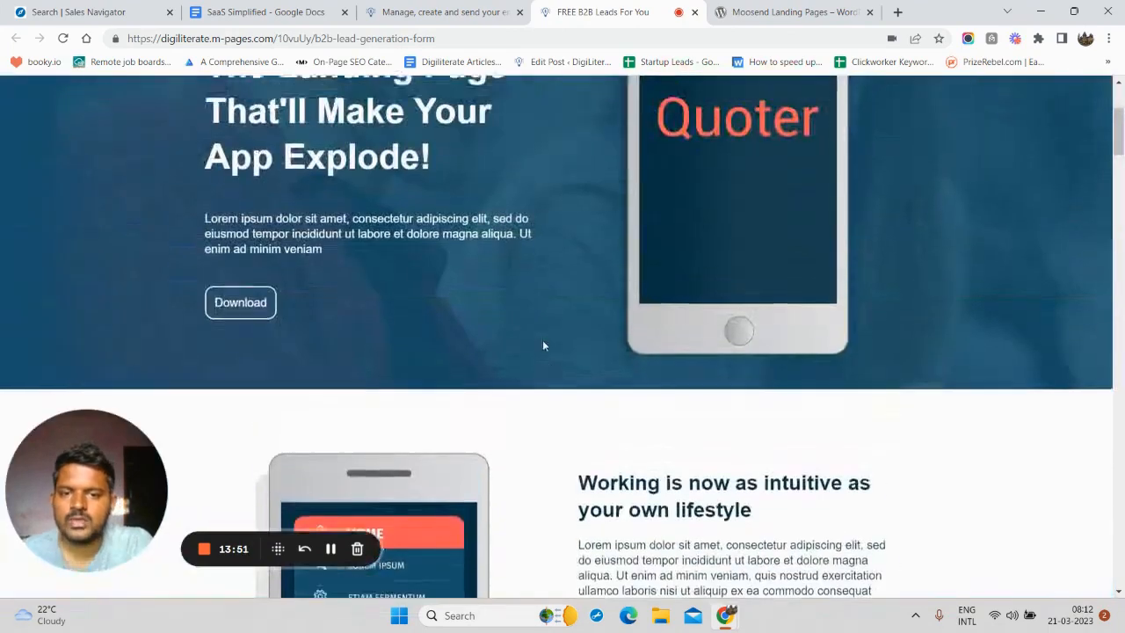
{"action": "scroll", "coordinate": [542, 345], "scroll_direction": "up", "scroll_amount": 3}
Return to Growth Tools and try to start another subscription form
{"action": "left_click", "coordinate": [466, 6]}
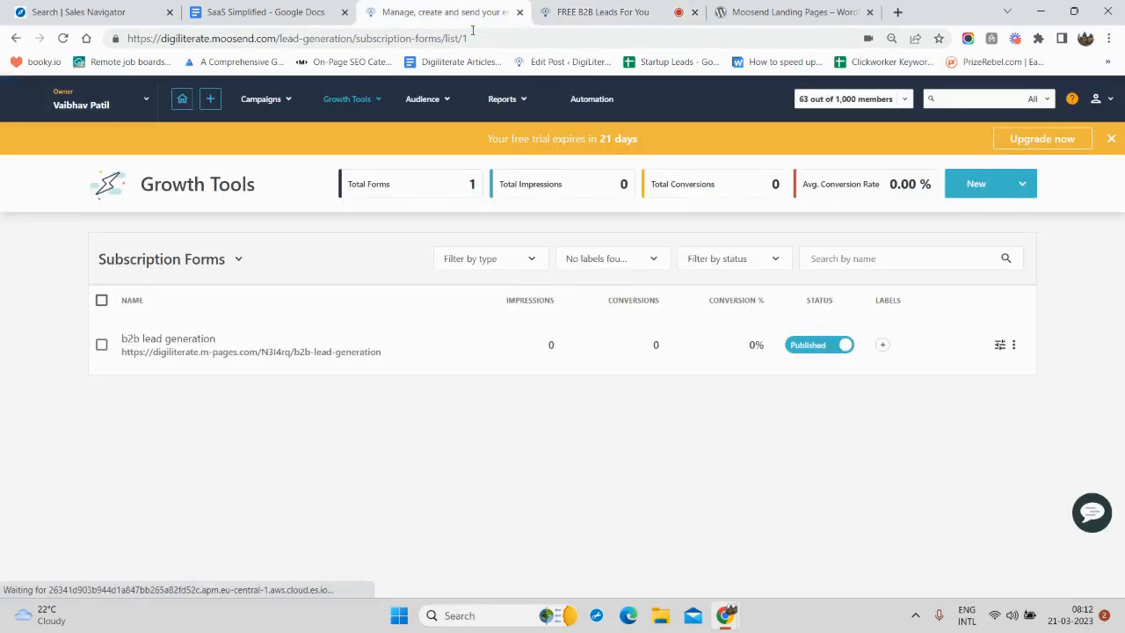
{"action": "left_click", "coordinate": [969, 190]}
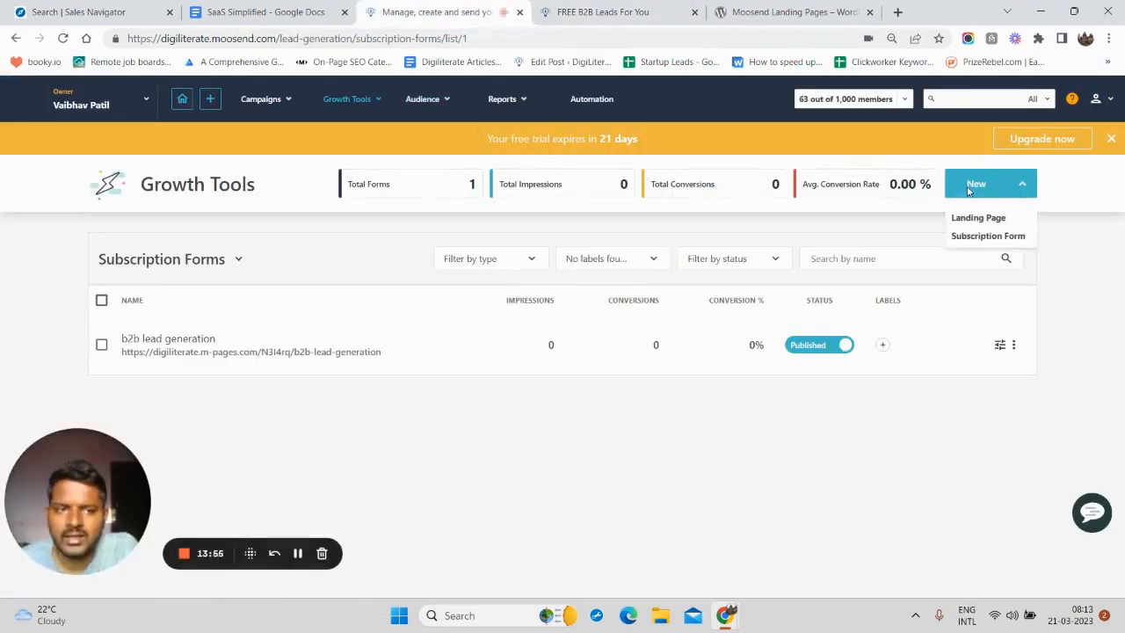
{"action": "left_click", "coordinate": [973, 239]}
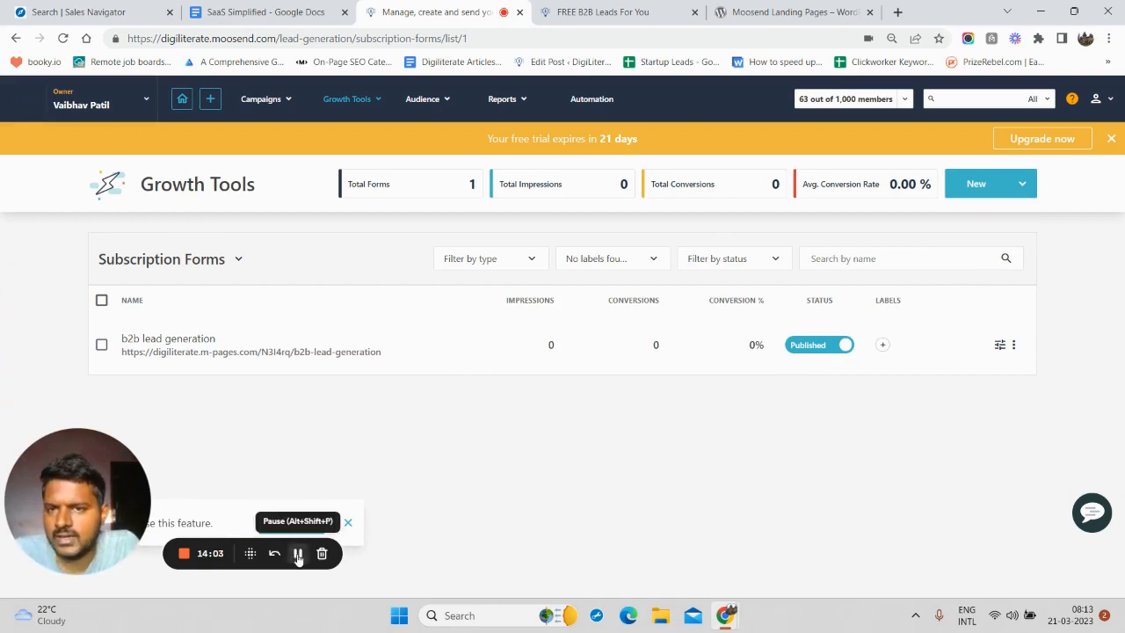
Create a new email list named TESTING 123 in the Audience email lists
{"action": "left_click", "coordinate": [427, 99]}
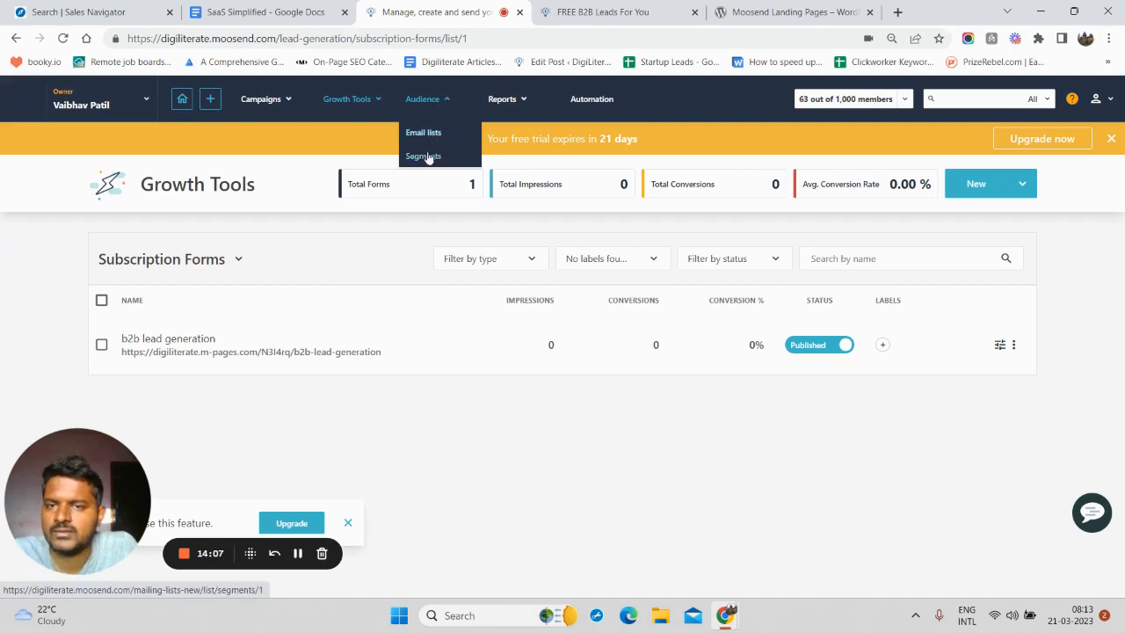
{"action": "left_click", "coordinate": [423, 133]}
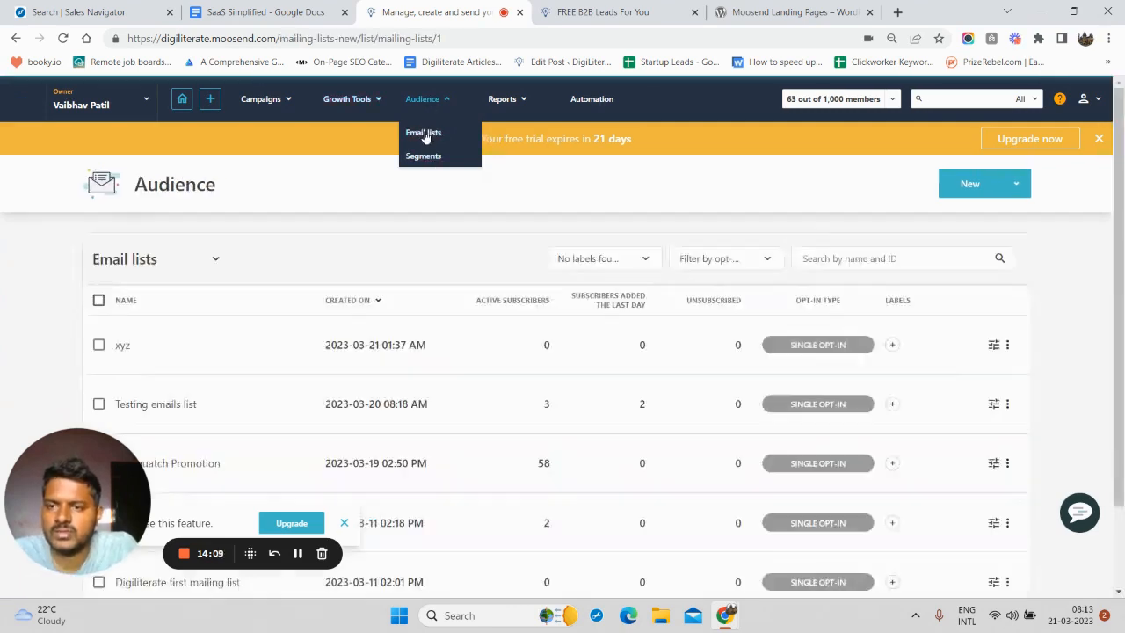
{"action": "scroll", "coordinate": [367, 389], "scroll_direction": "down", "scroll_amount": 1}
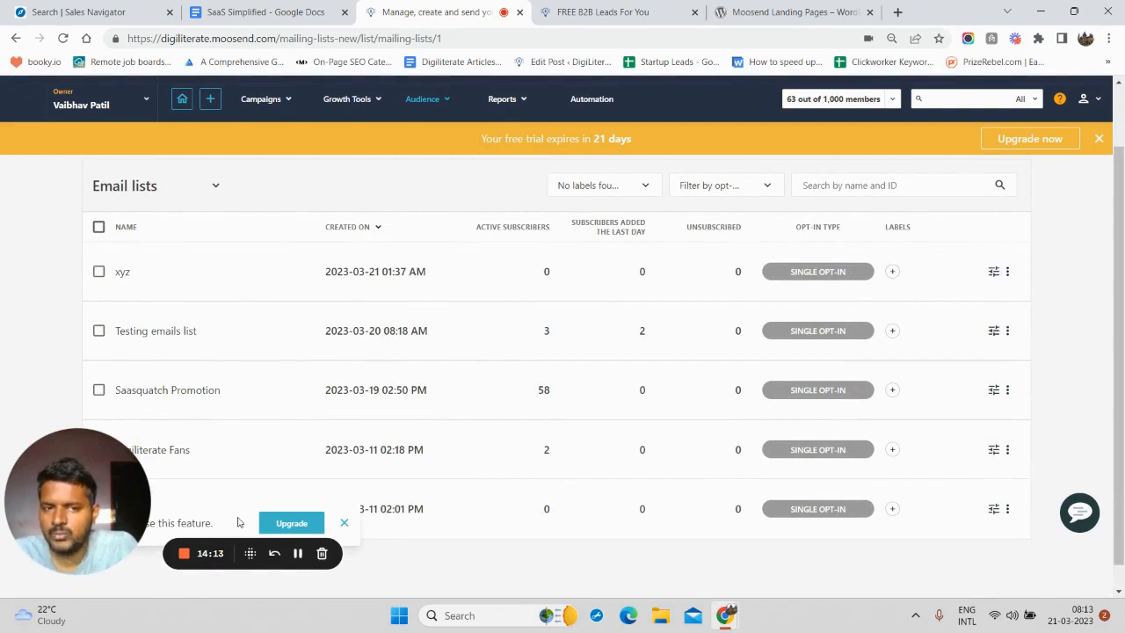
{"action": "scroll", "coordinate": [326, 474], "scroll_direction": "up", "scroll_amount": 1}
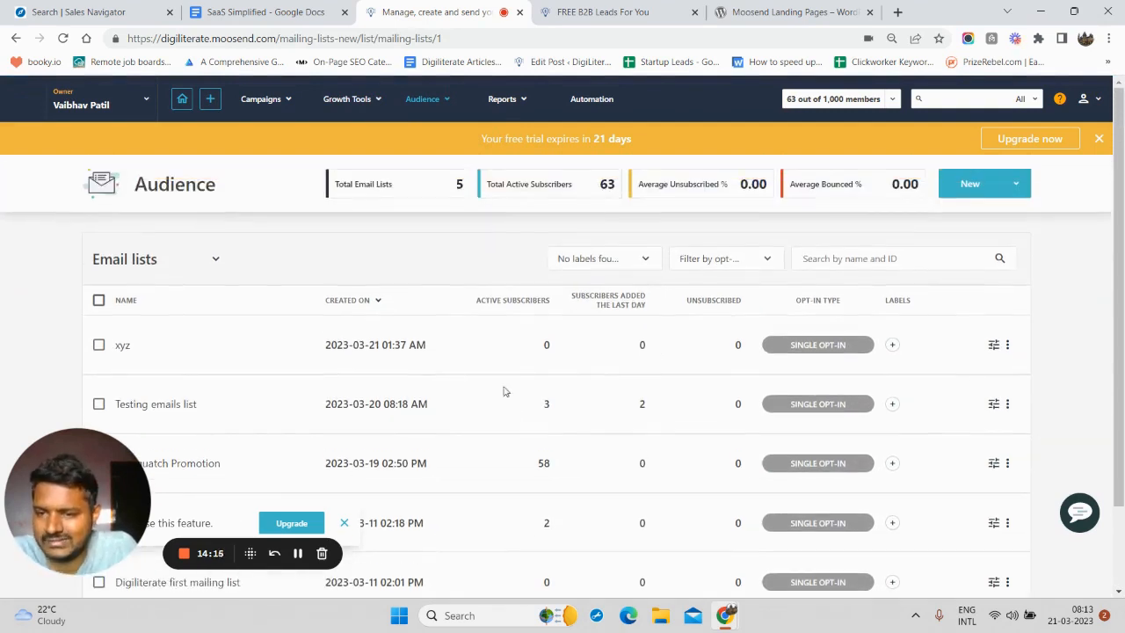
{"action": "left_click", "coordinate": [967, 186]}
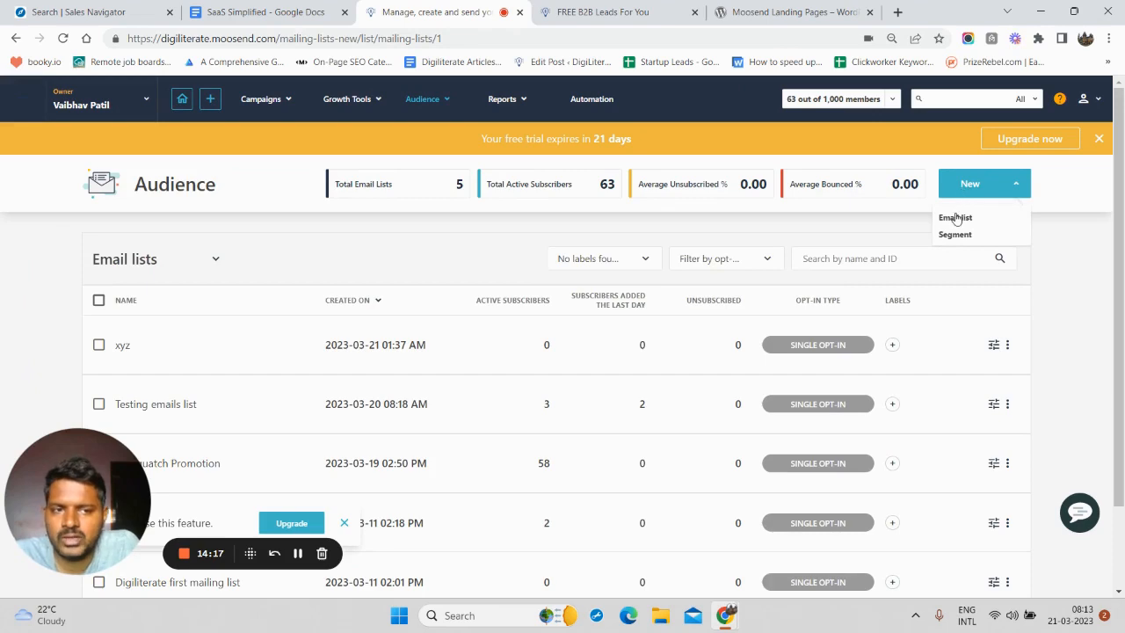
{"action": "left_click", "coordinate": [952, 218]}
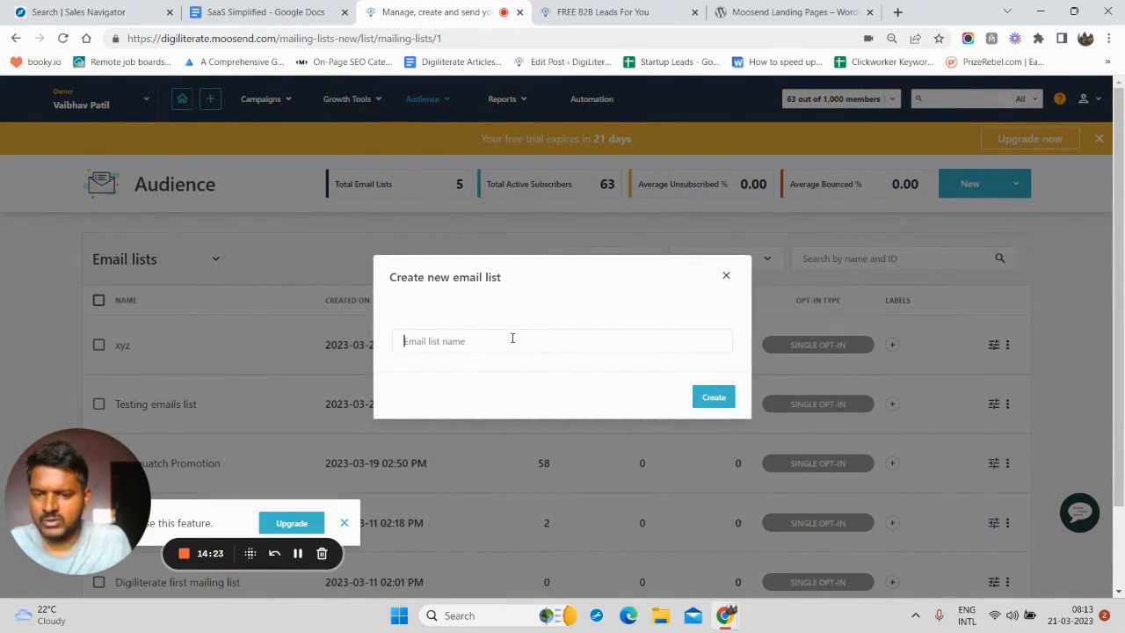
{"action": "type", "text": "t"}
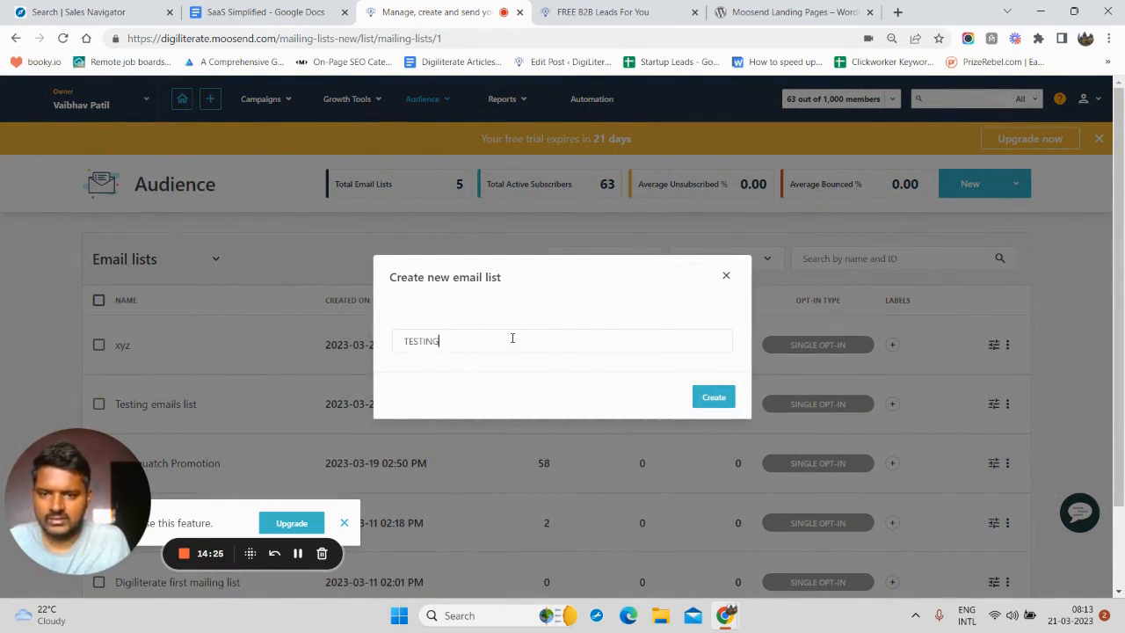
{"action": "type", "text": "ESTING 123"}
{"action": "left_click", "coordinate": [708, 395]}
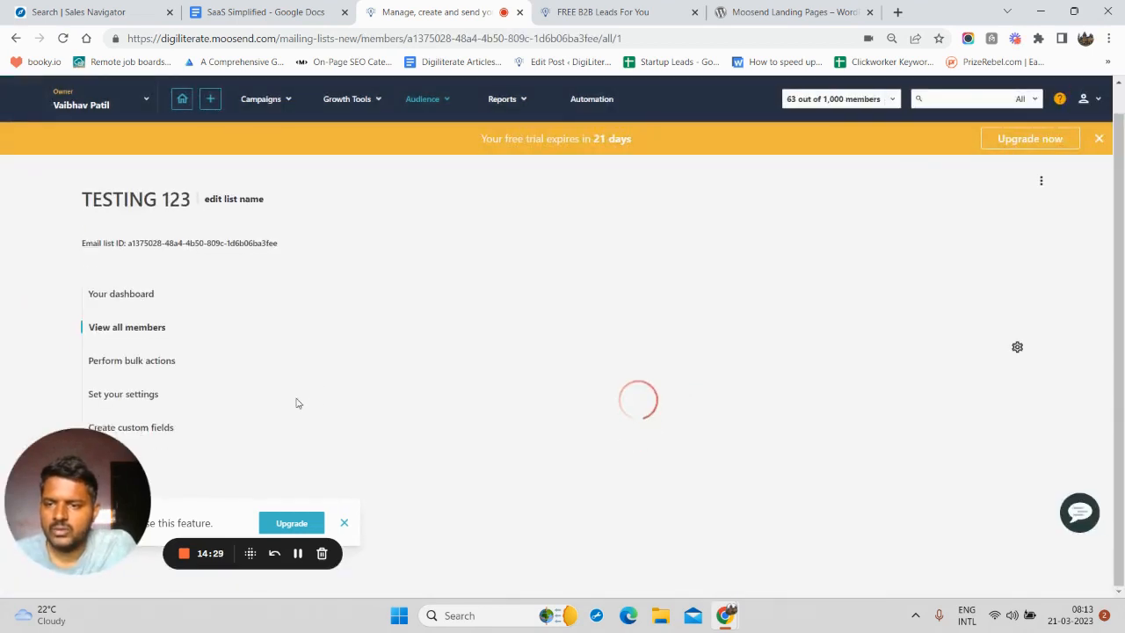
Open the new member form for the TESTING 123 list and look over its email, name, mobile and consent sections
{"action": "scroll", "coordinate": [500, 381], "scroll_direction": "down", "scroll_amount": 1}
{"action": "left_click", "coordinate": [638, 494]}
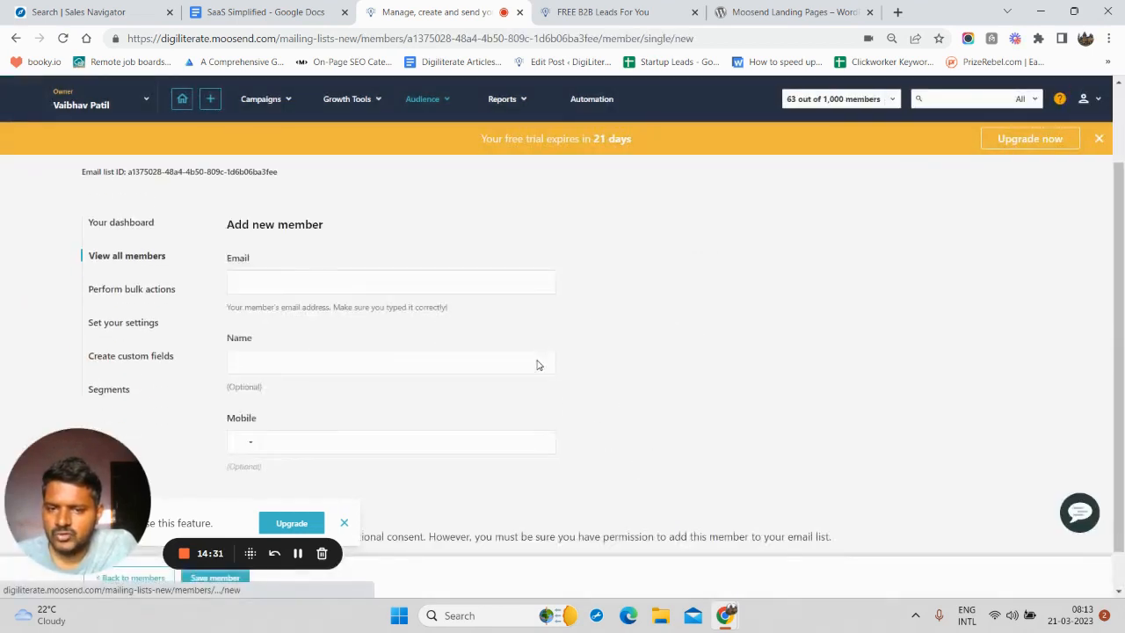
{"action": "scroll", "coordinate": [275, 382], "scroll_direction": "down", "scroll_amount": 1}
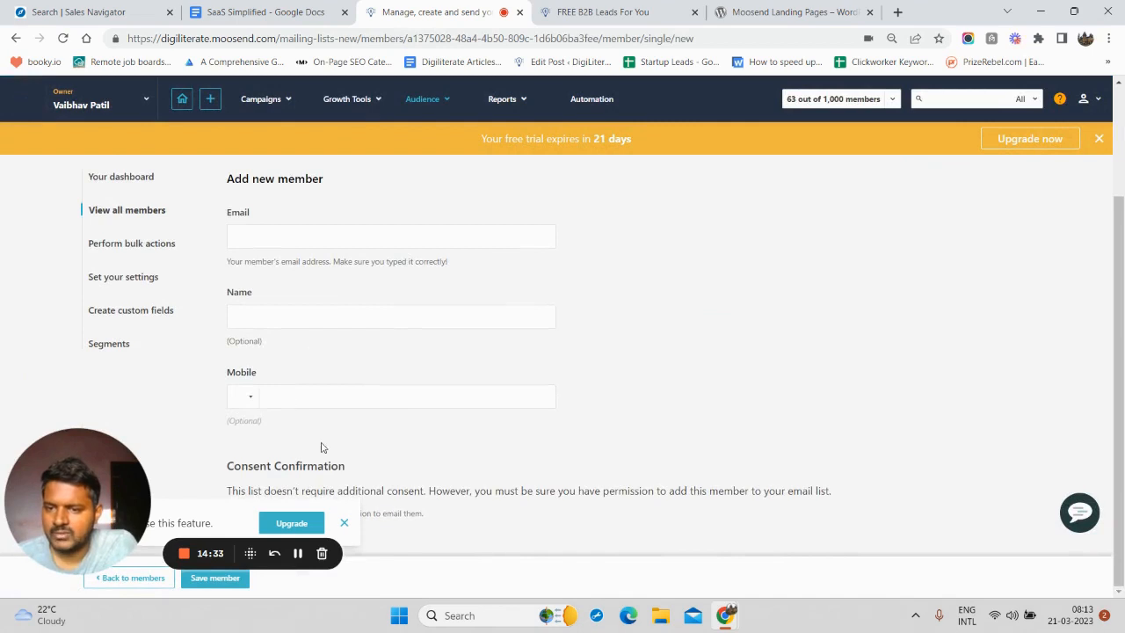
Look over the TESTING 123 list's bulk actions, opening and closing the options for importing and archiving members
{"action": "left_click", "coordinate": [107, 250]}
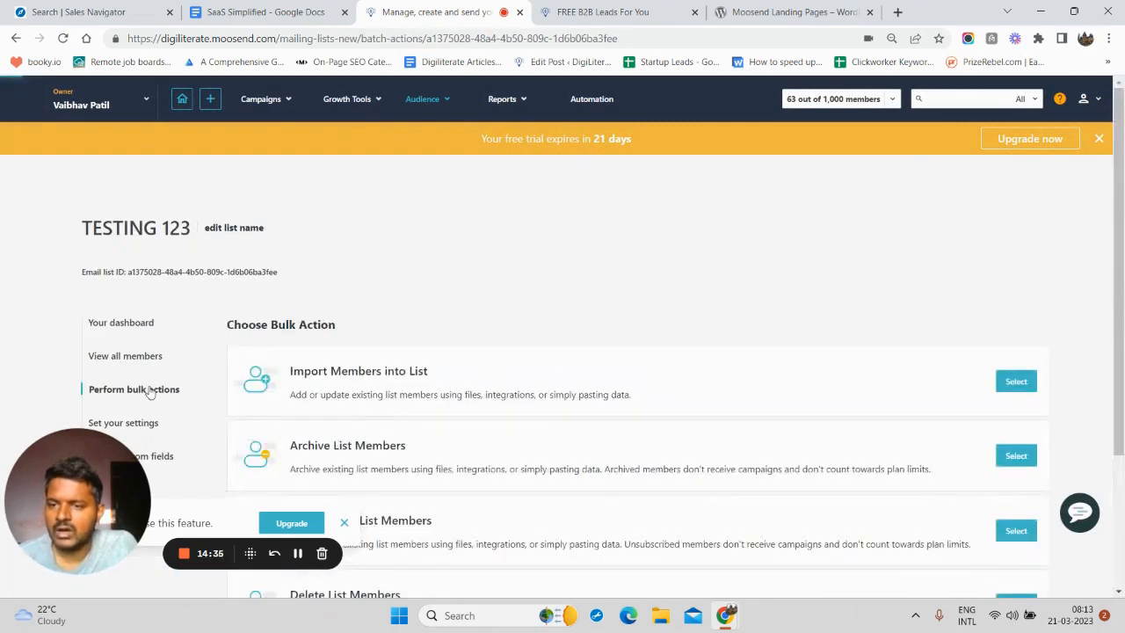
{"action": "left_click", "coordinate": [1015, 308]}
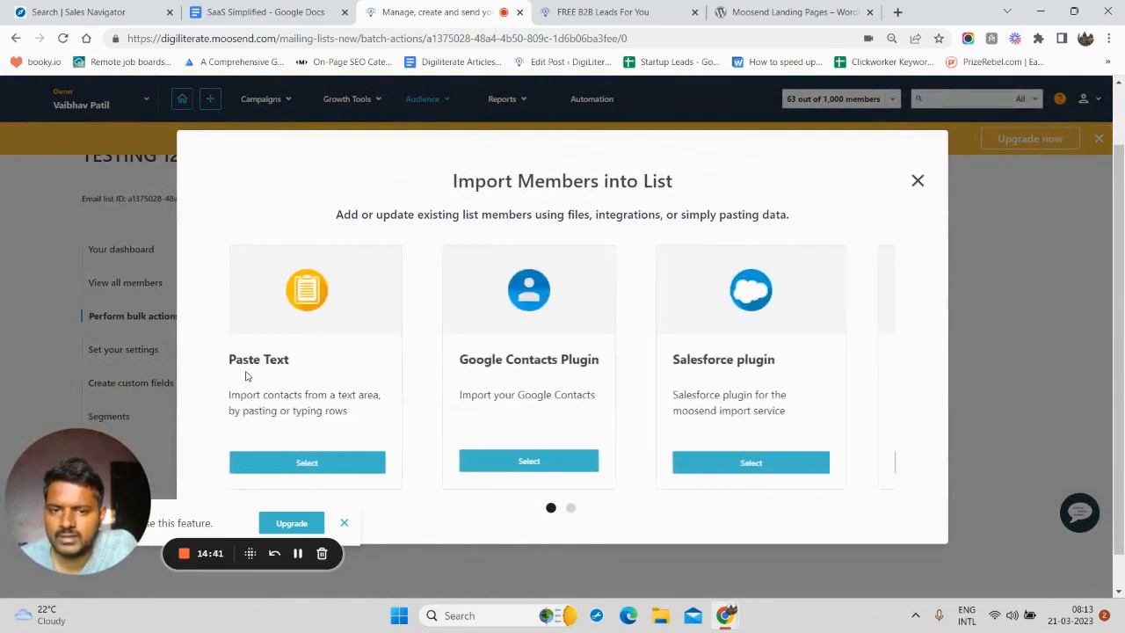
{"action": "left_click", "coordinate": [917, 182]}
{"action": "scroll", "coordinate": [325, 333], "scroll_direction": "down", "scroll_amount": 1}
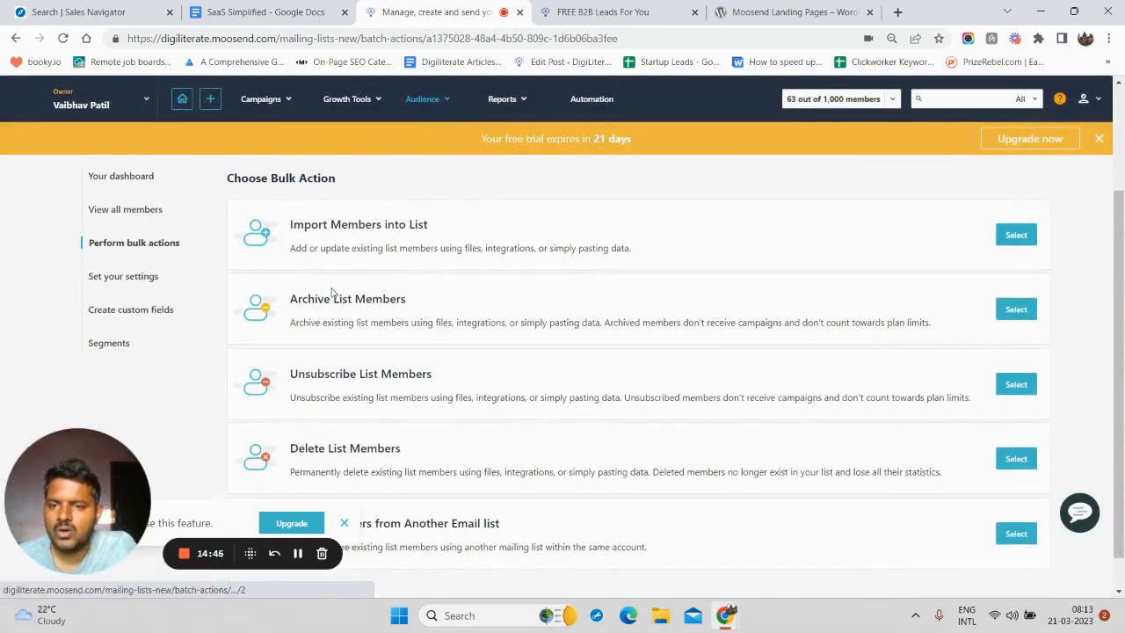
{"action": "scroll", "coordinate": [367, 393], "scroll_direction": "down", "scroll_amount": 1}
{"action": "scroll", "coordinate": [370, 398], "scroll_direction": "up", "scroll_amount": 2}
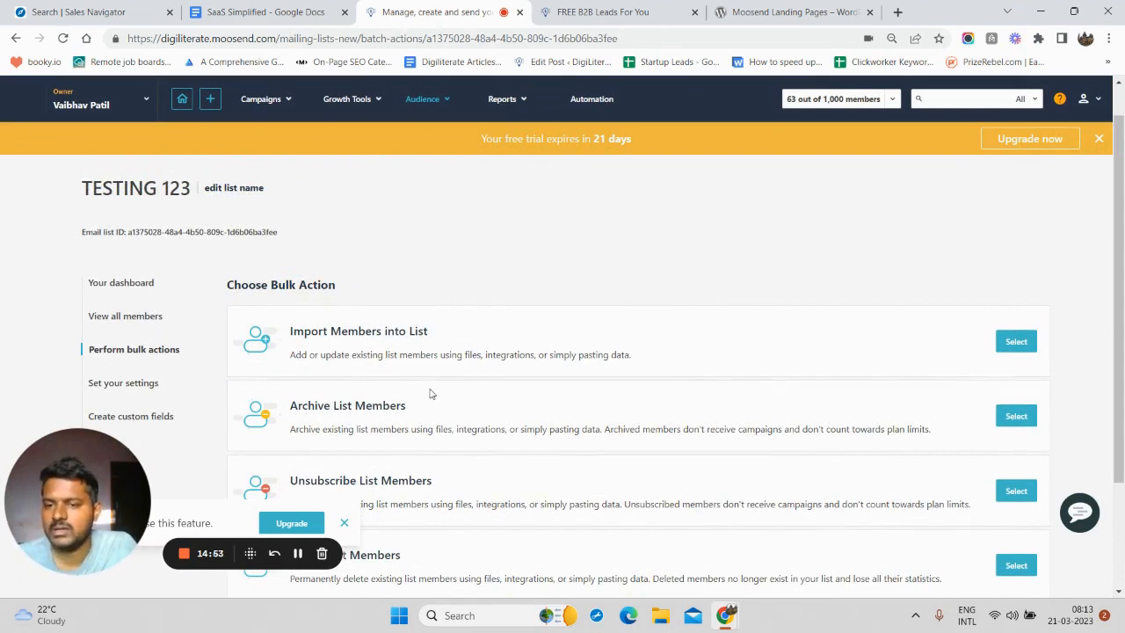
{"action": "left_click", "coordinate": [1007, 418]}
{"action": "left_click", "coordinate": [917, 180]}
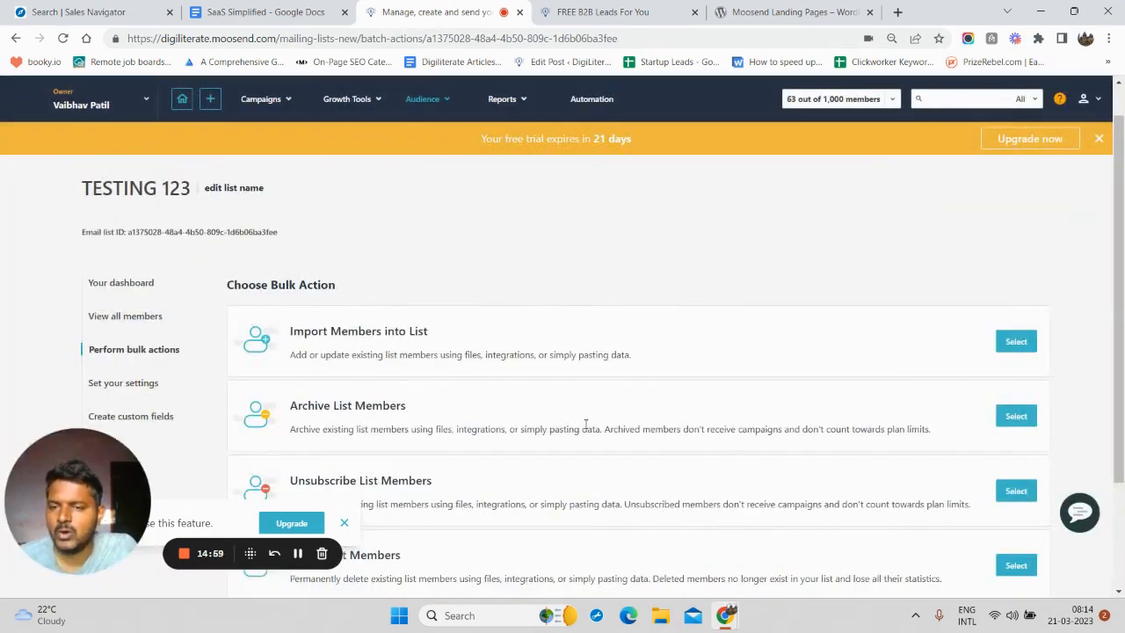
{"action": "scroll", "coordinate": [474, 433], "scroll_direction": "down", "scroll_amount": 3}
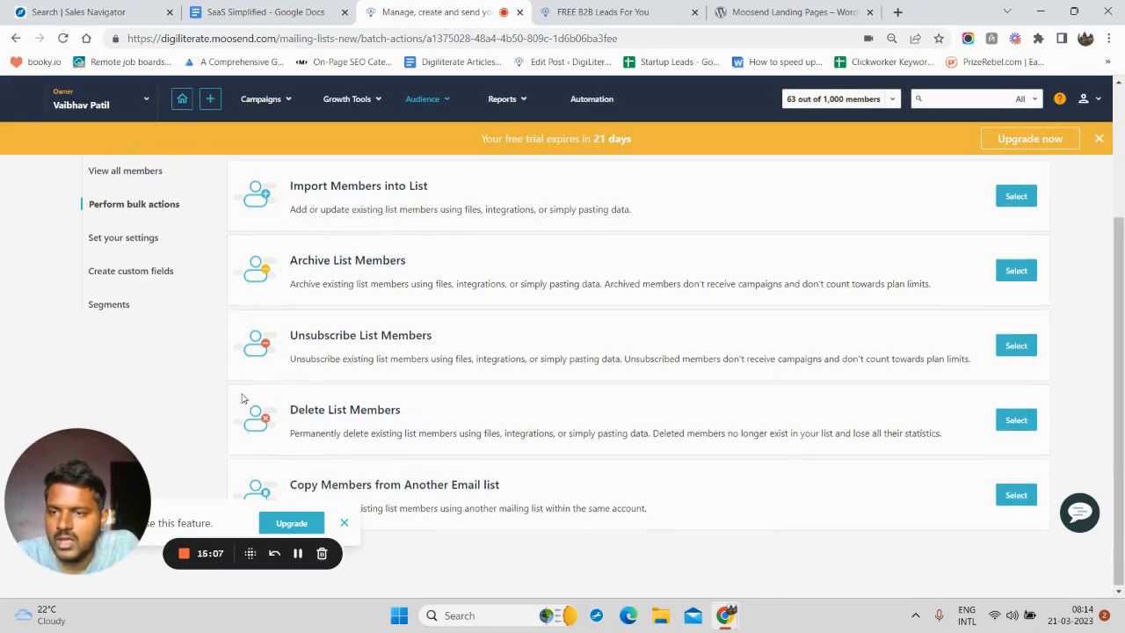
Open the TESTING 123 list's settings and look over its unsubscribe redirect and opt-in options
{"action": "scroll", "coordinate": [243, 397], "scroll_direction": "up", "scroll_amount": 1}
{"action": "left_click", "coordinate": [154, 313]}
{"action": "scroll", "coordinate": [381, 342], "scroll_direction": "down", "scroll_amount": 2}
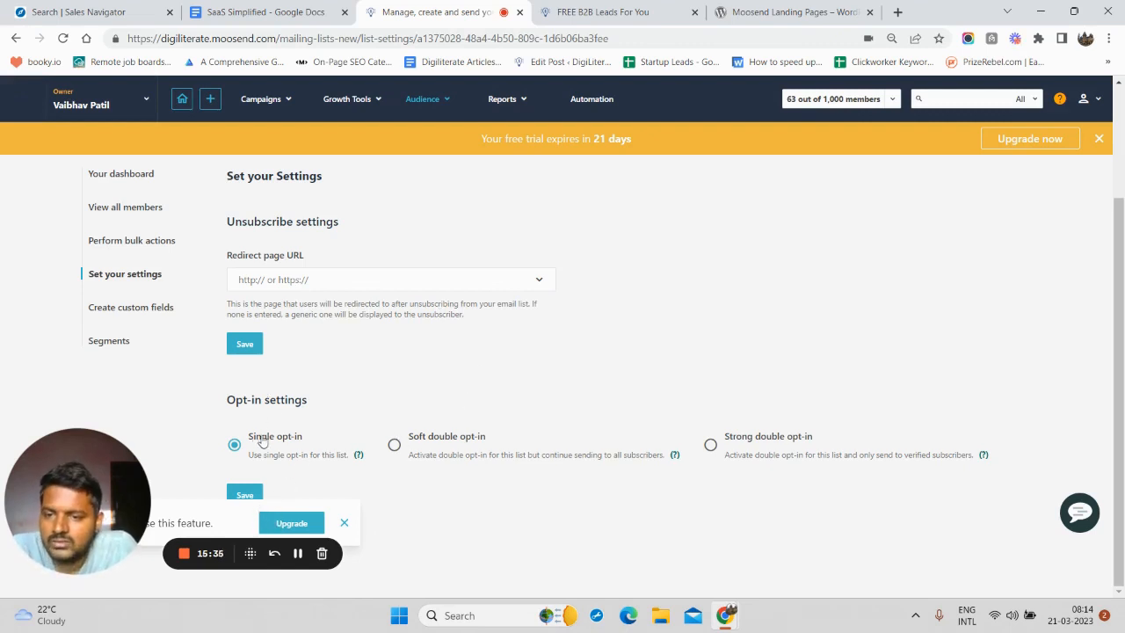
Check the account settings for unsubscribe type and time and date options, and go back to the list's settings
{"action": "left_click", "coordinate": [1083, 98]}
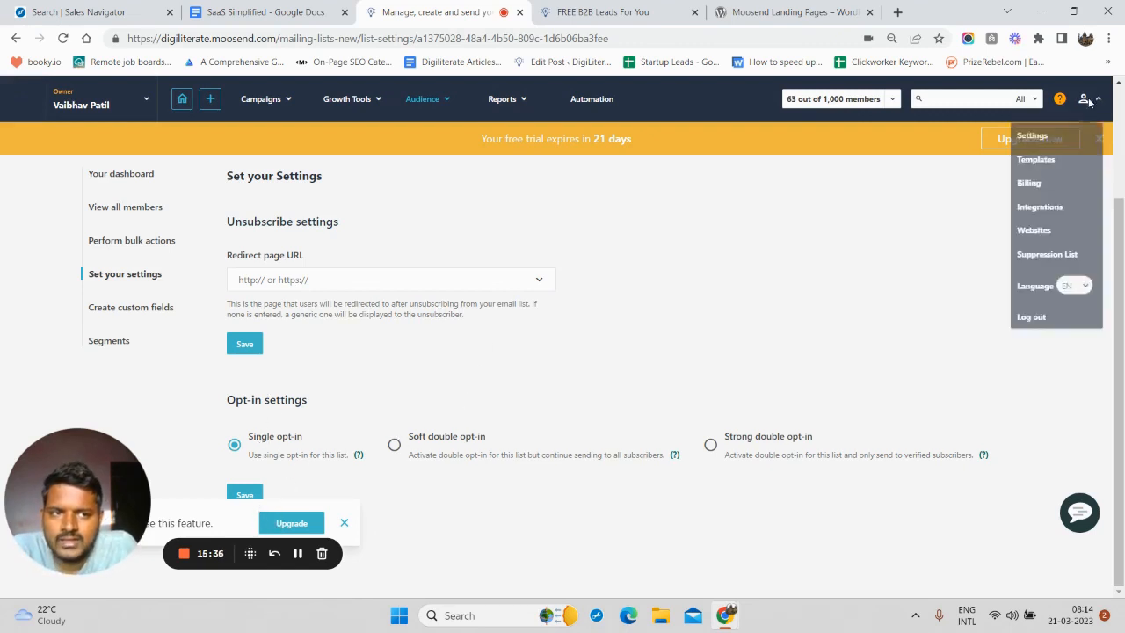
{"action": "left_click", "coordinate": [1027, 148]}
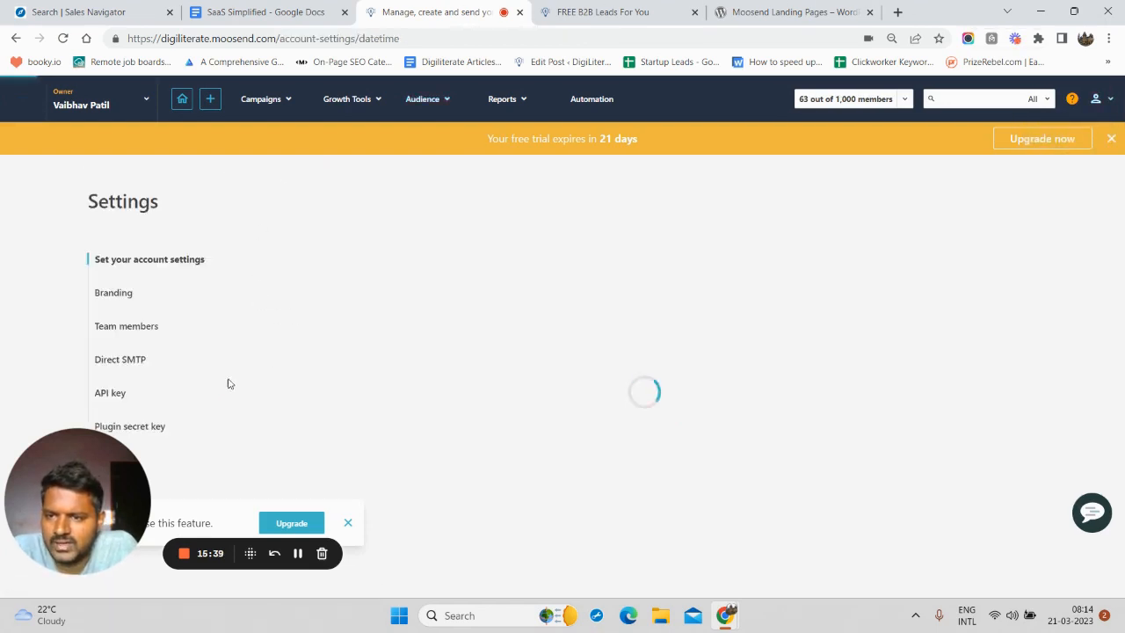
{"action": "scroll", "coordinate": [274, 370], "scroll_direction": "down", "scroll_amount": 6}
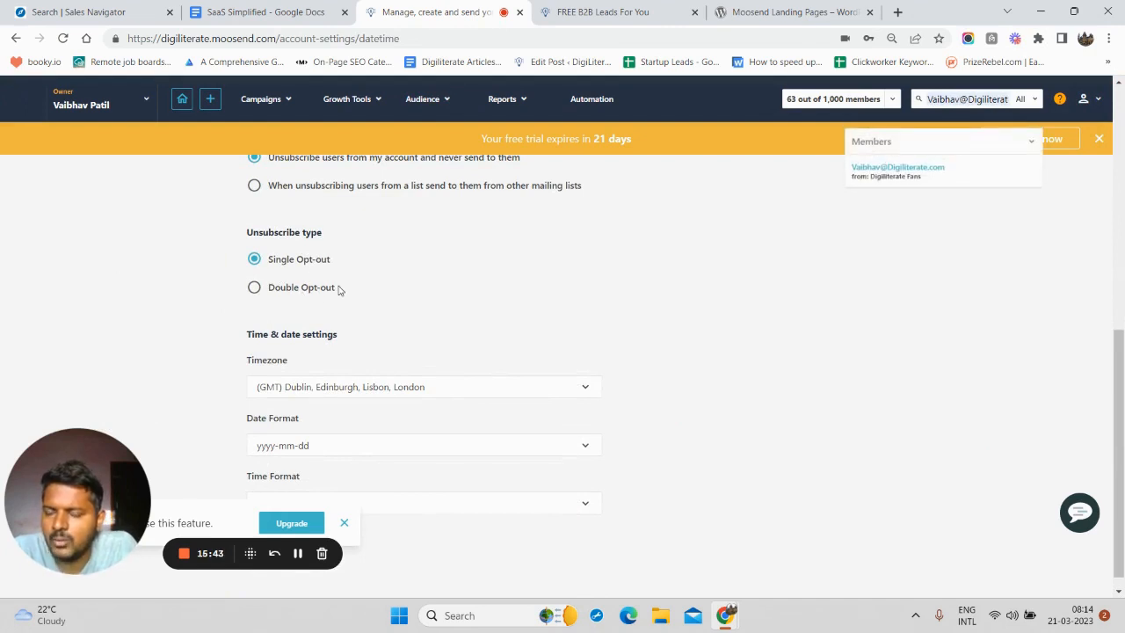
{"action": "left_click", "coordinate": [12, 42]}
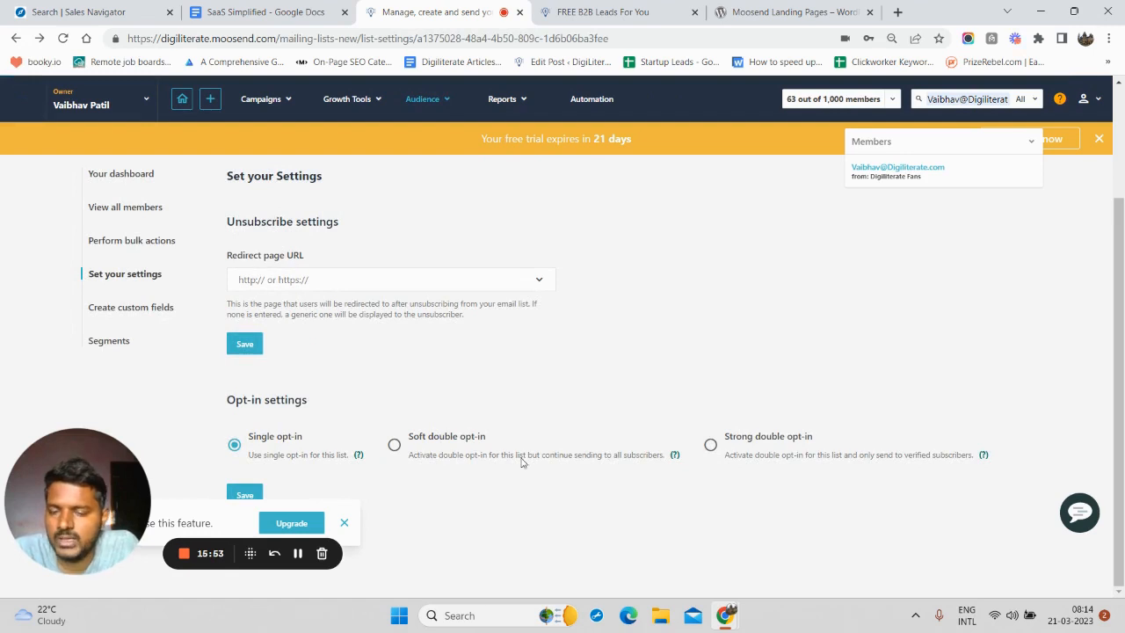
Dismiss the upgrade notice and review the TESTING 123 list's unsubscribe and opt-in settings again
{"action": "left_click", "coordinate": [343, 523]}
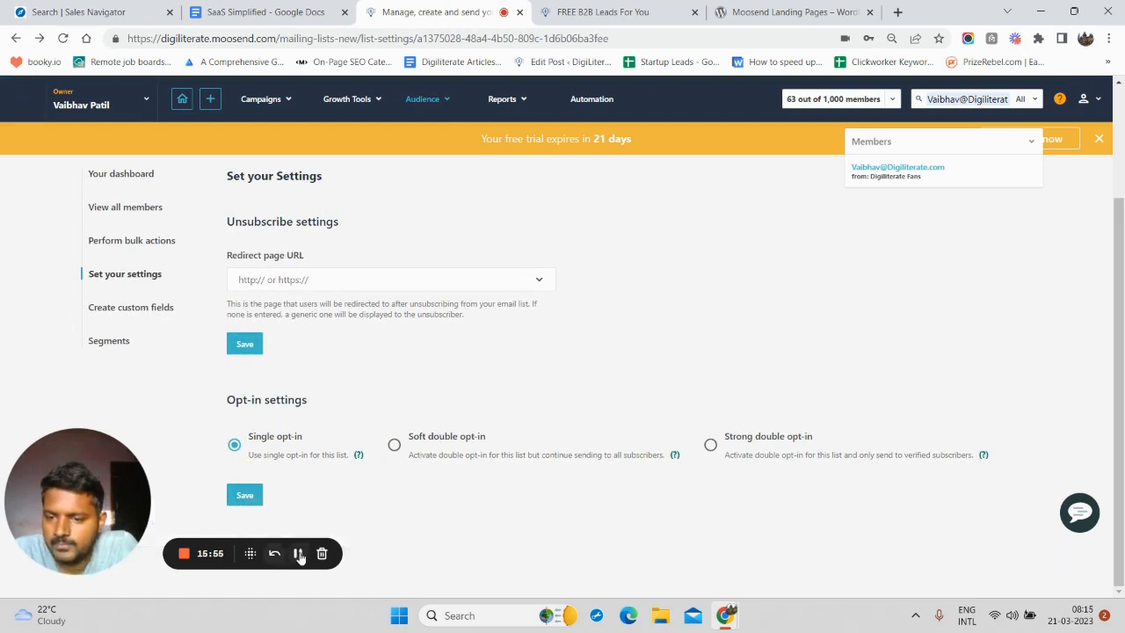
{"action": "scroll", "coordinate": [228, 421], "scroll_direction": "up", "scroll_amount": 1}
{"action": "scroll", "coordinate": [168, 336], "scroll_direction": "down", "scroll_amount": 1}
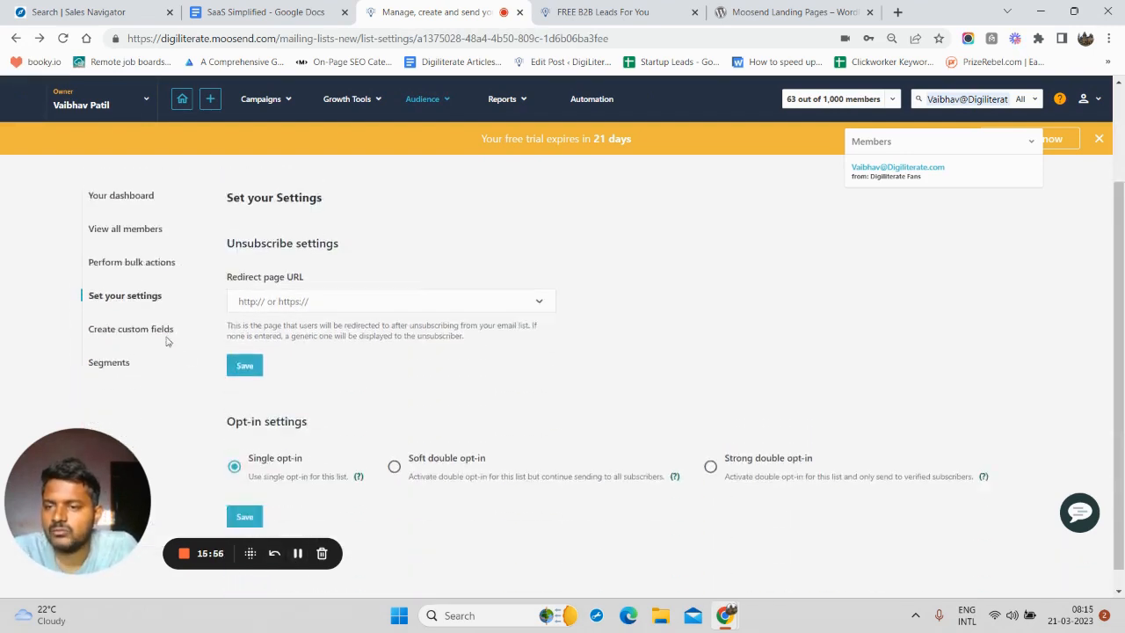
{"action": "scroll", "coordinate": [171, 290], "scroll_direction": "up", "scroll_amount": 2}
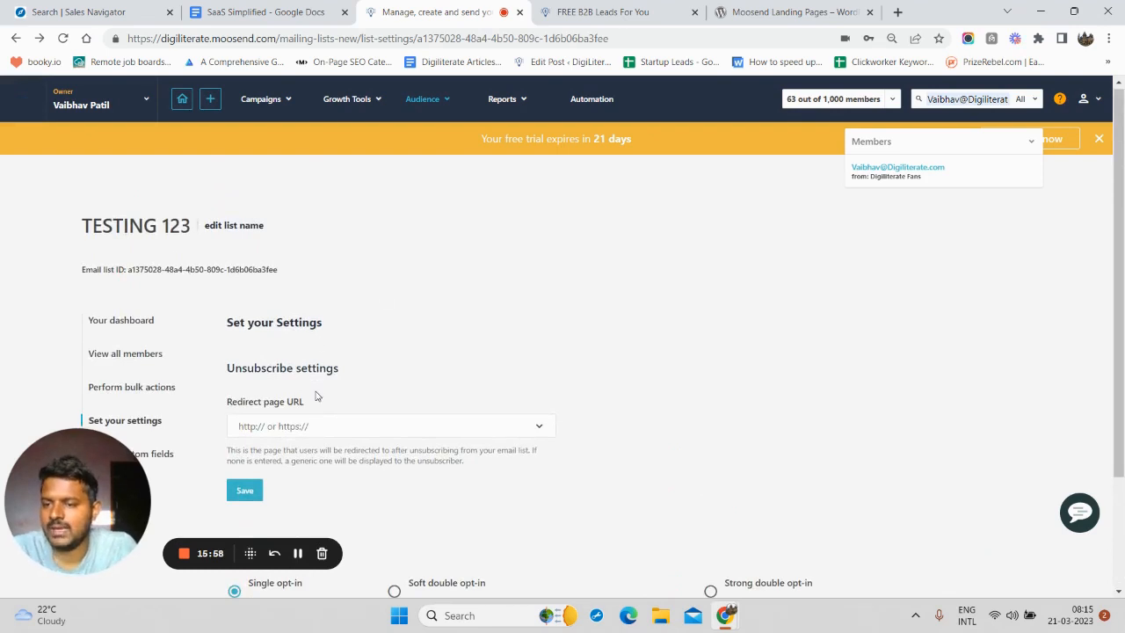
Look over the TESTING 123 list's opt-in settings and custom fields, and open its segments
{"action": "scroll", "coordinate": [318, 409], "scroll_direction": "down", "scroll_amount": 2}
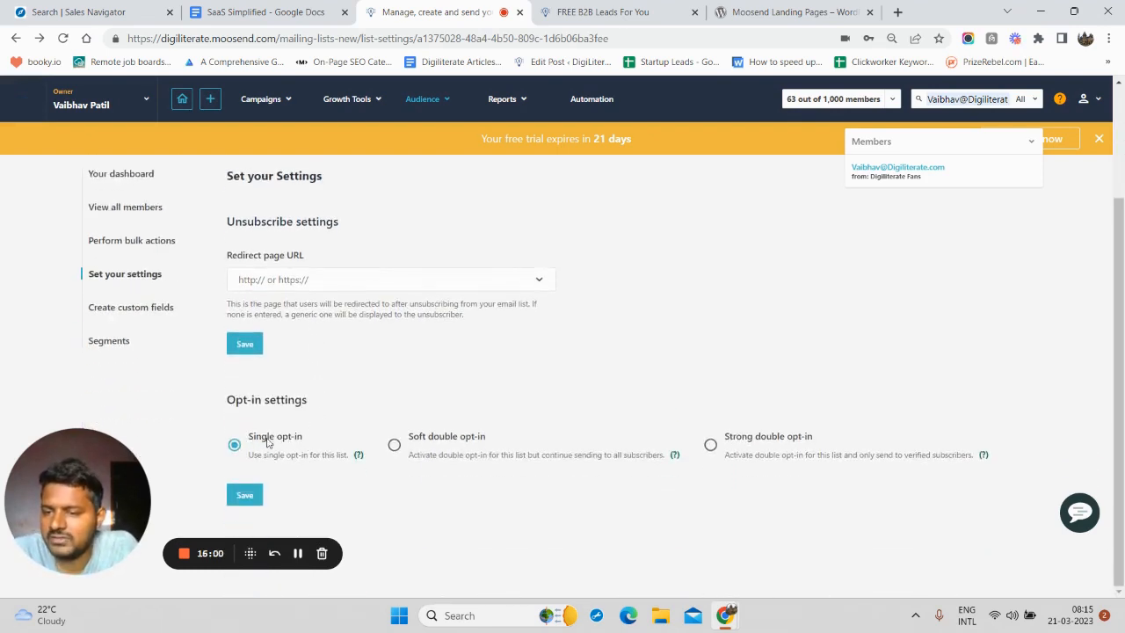
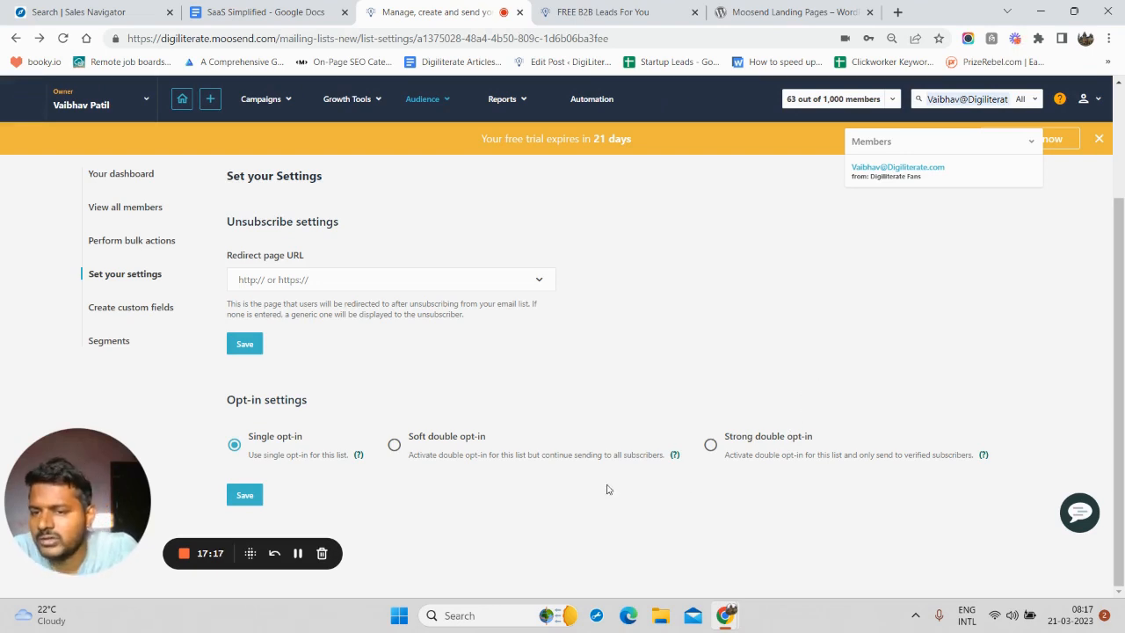
{"action": "left_click", "coordinate": [163, 309]}
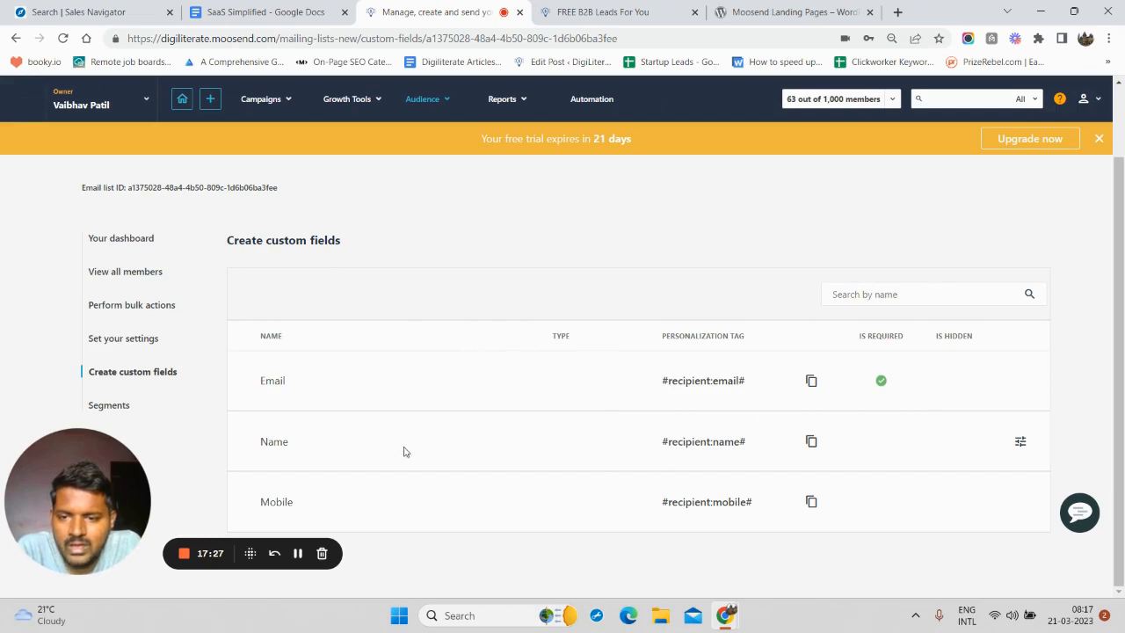
{"action": "left_click", "coordinate": [132, 407]}
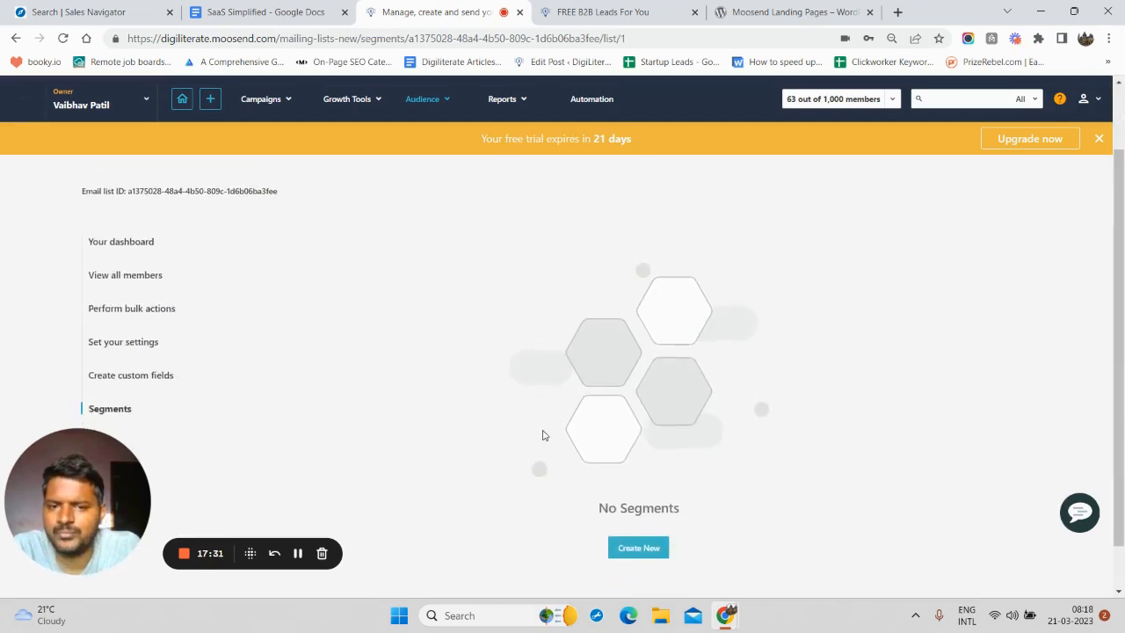
Start a new segment for the TESTING 123 list from the "Not opened any campaign in the last 30 days" template
{"action": "scroll", "coordinate": [542, 435], "scroll_direction": "down", "scroll_amount": 1}
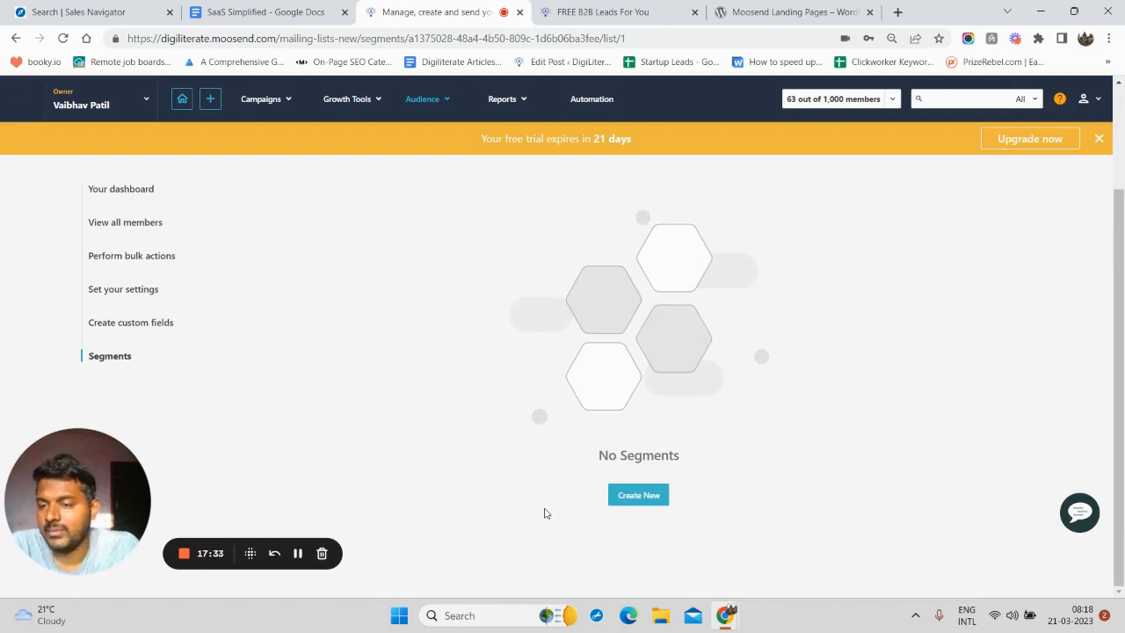
{"action": "left_click", "coordinate": [629, 497]}
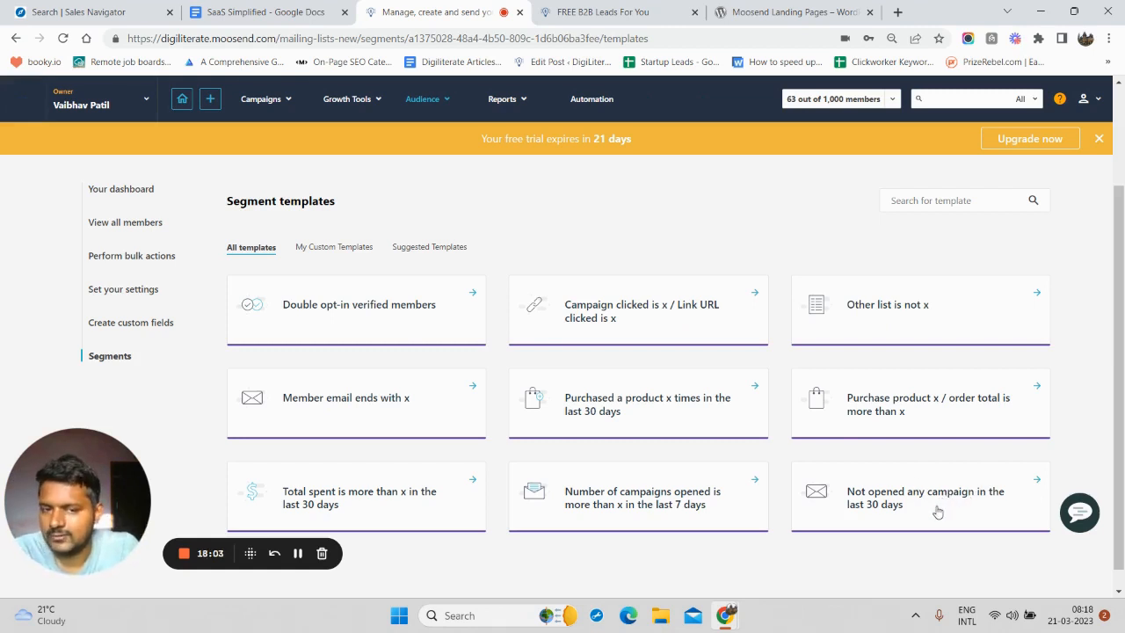
{"action": "left_click", "coordinate": [894, 506]}
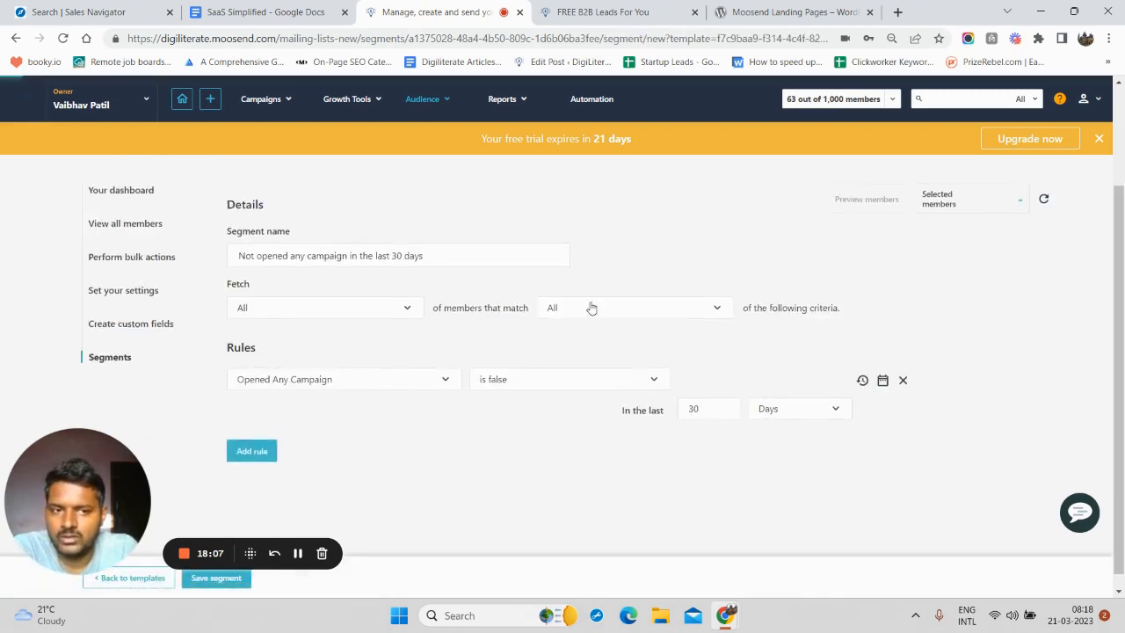
Examine the new segment's name, member match criteria and rule settings, including the choices for the Opened Any Campaign rule
{"action": "scroll", "coordinate": [136, 383], "scroll_direction": "down", "scroll_amount": 1}
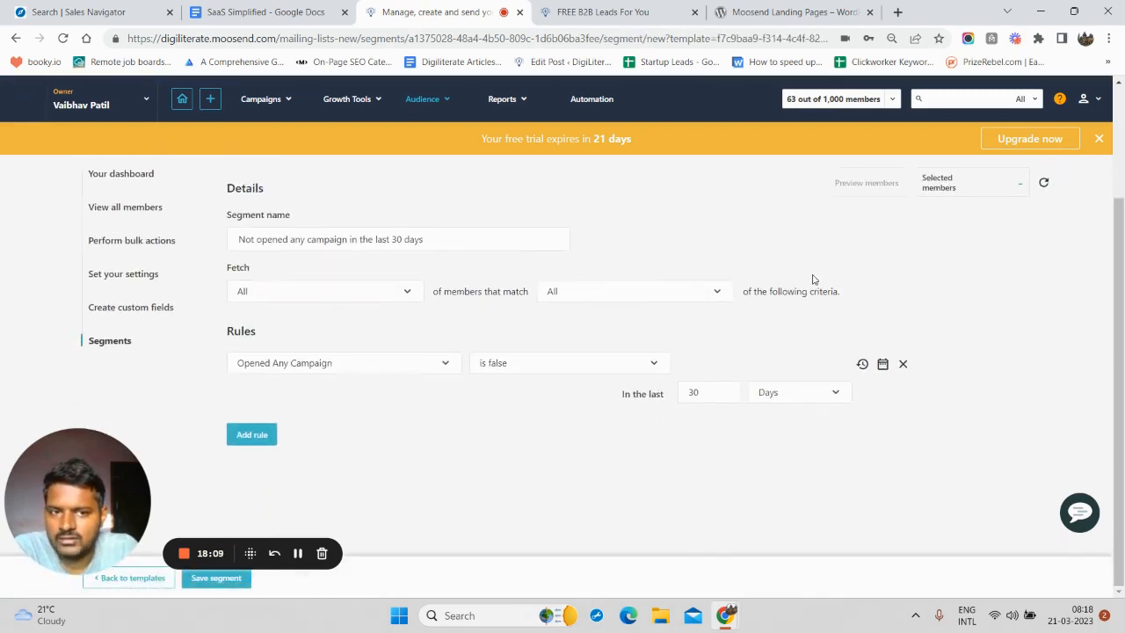
{"action": "scroll", "coordinate": [848, 226], "scroll_direction": "up", "scroll_amount": 1}
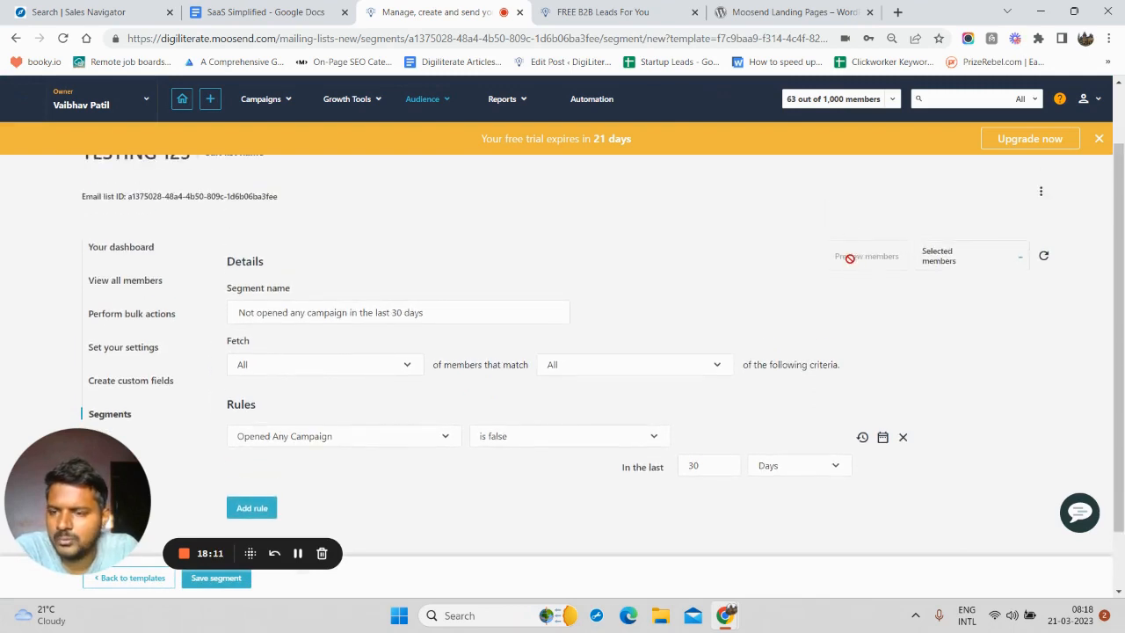
{"action": "scroll", "coordinate": [567, 487], "scroll_direction": "down", "scroll_amount": 1}
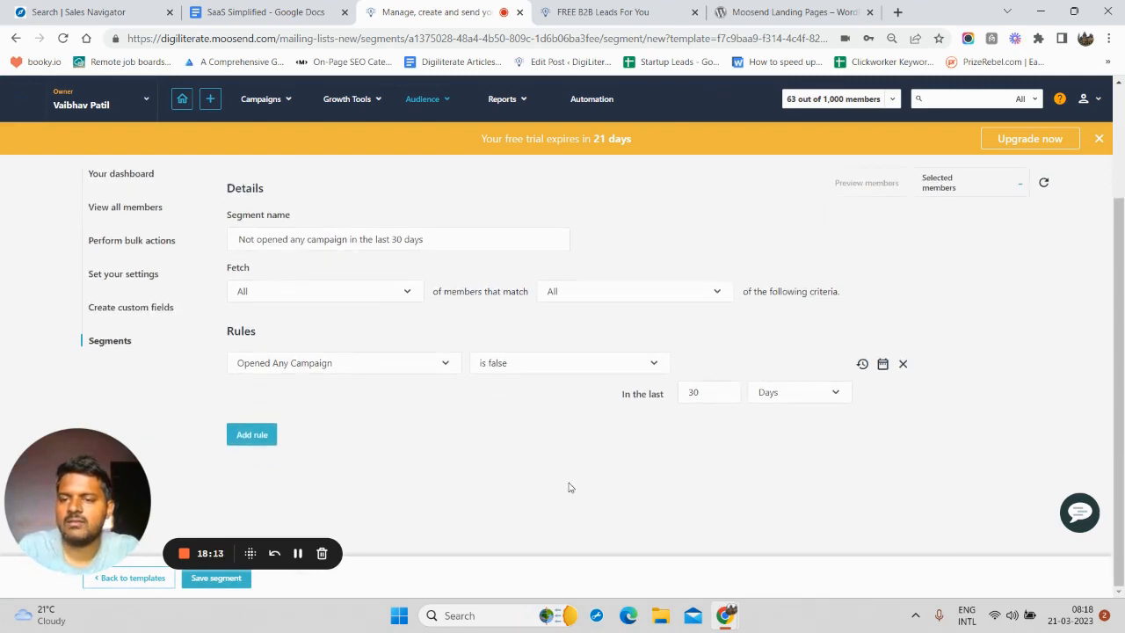
{"action": "scroll", "coordinate": [568, 485], "scroll_direction": "up", "scroll_amount": 1}
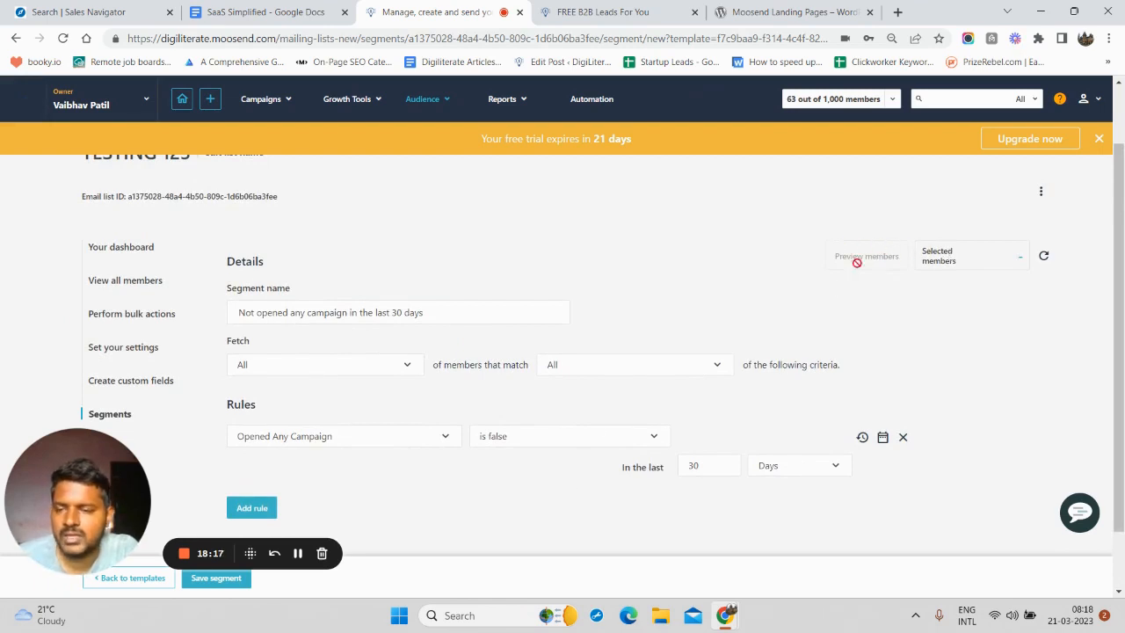
{"action": "scroll", "coordinate": [541, 412], "scroll_direction": "down", "scroll_amount": 1}
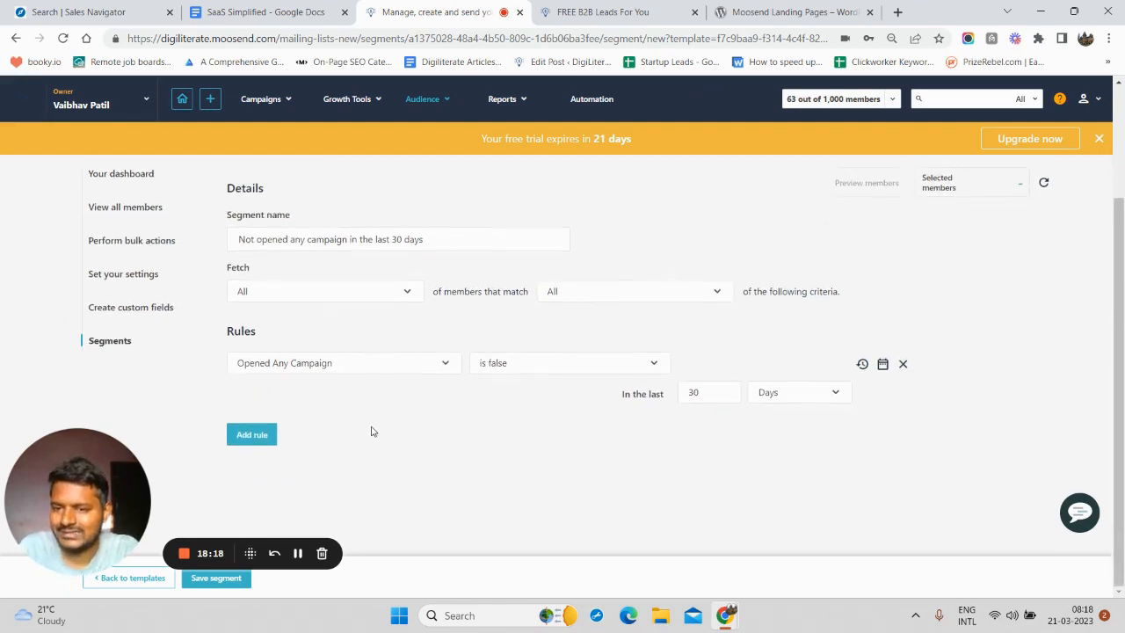
{"action": "left_click", "coordinate": [268, 365]}
{"action": "left_click", "coordinate": [357, 383]}
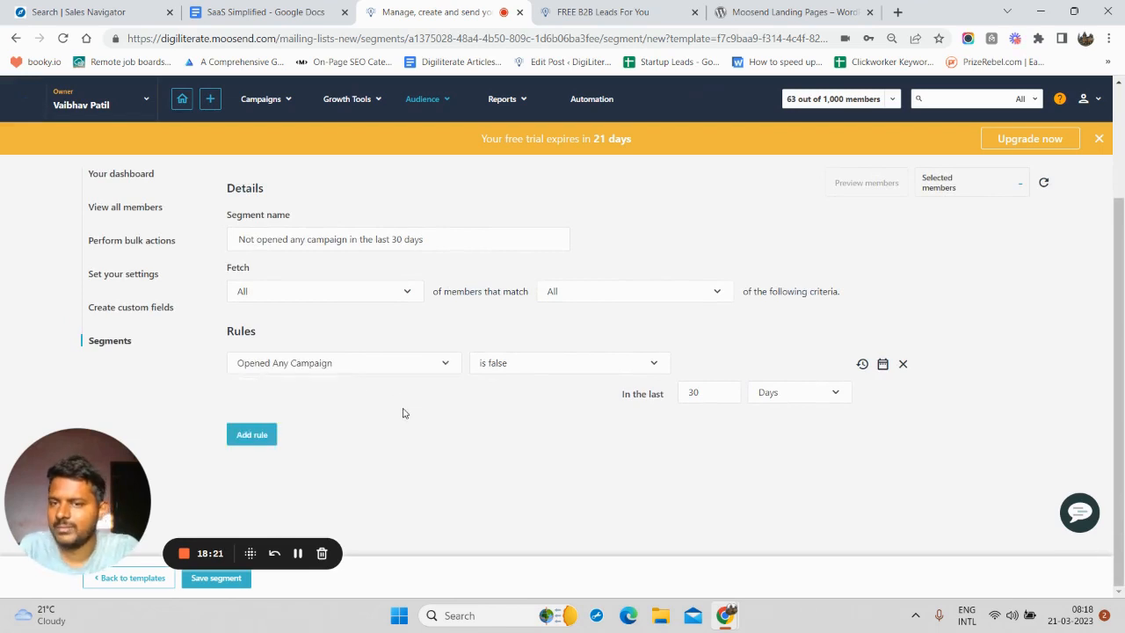
{"action": "scroll", "coordinate": [472, 316], "scroll_direction": "up", "scroll_amount": 2}
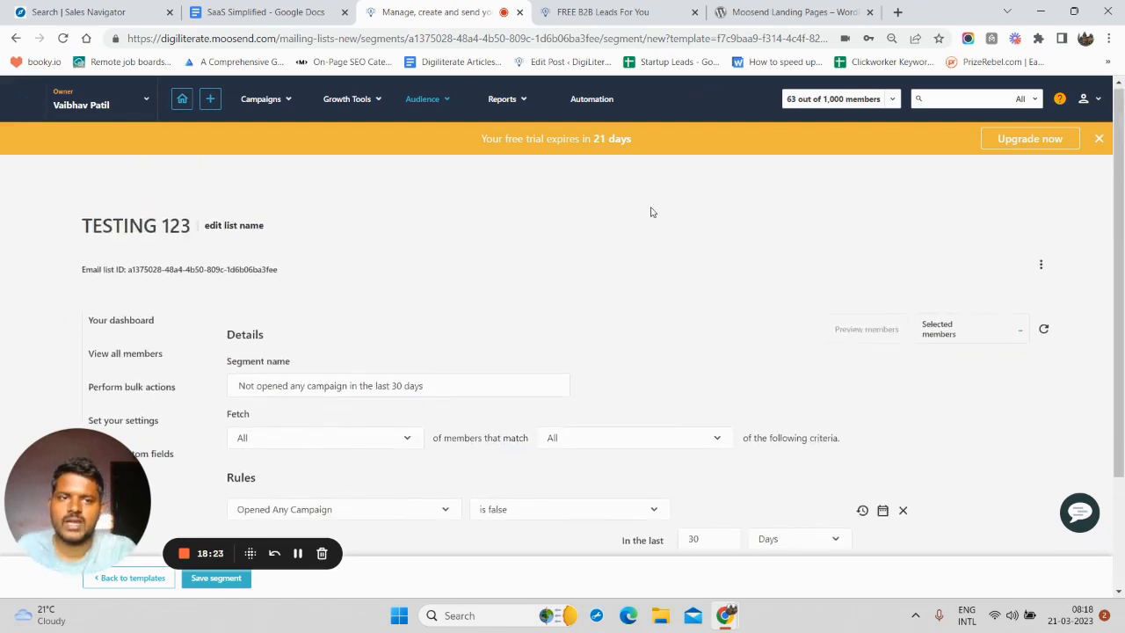
{"action": "scroll", "coordinate": [518, 352], "scroll_direction": "down", "scroll_amount": 2}
{"action": "scroll", "coordinate": [468, 354], "scroll_direction": "up", "scroll_amount": 2}
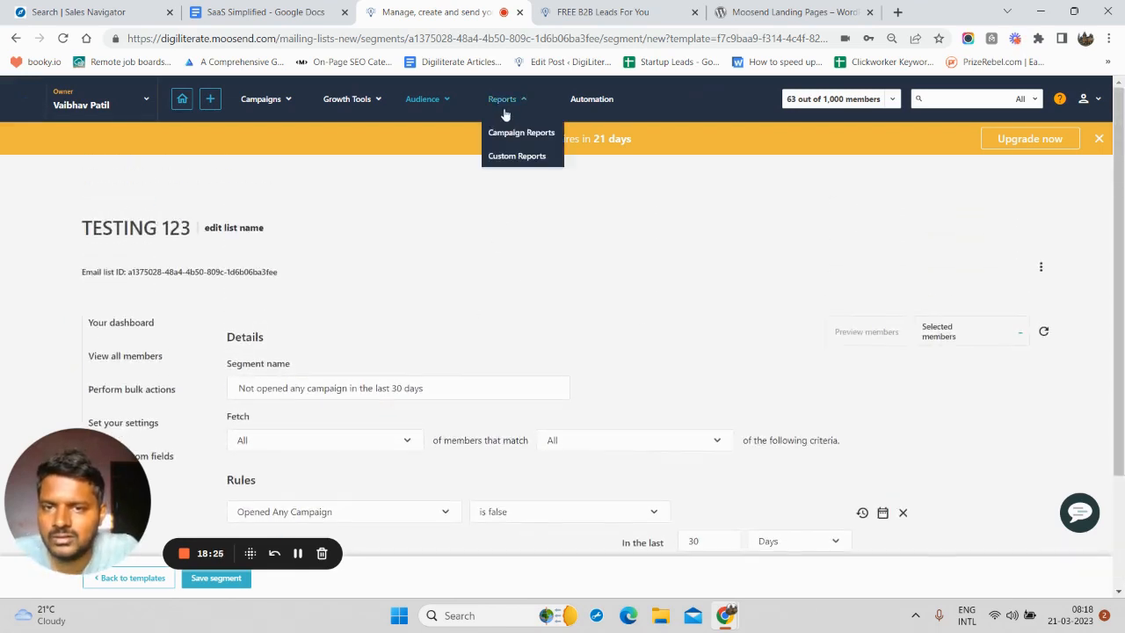
Open the campaign reports and review the performance overview of the SaaSquatch Program Promotion campaign sent to non-openers
{"action": "mouse_move", "coordinate": [443, 115]}
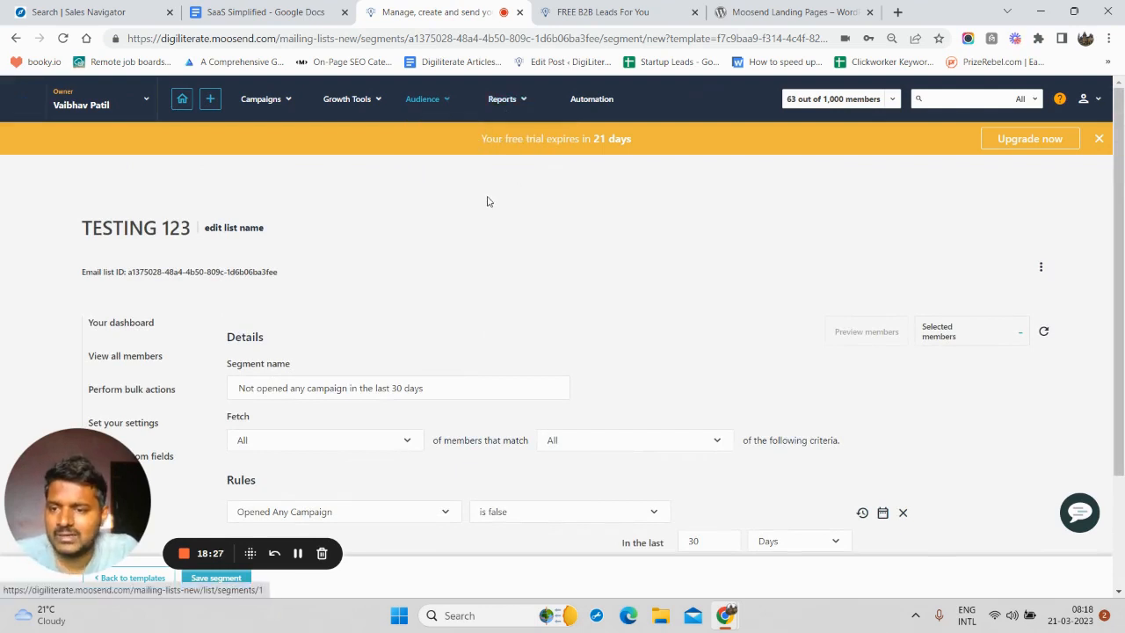
{"action": "mouse_move", "coordinate": [505, 108]}
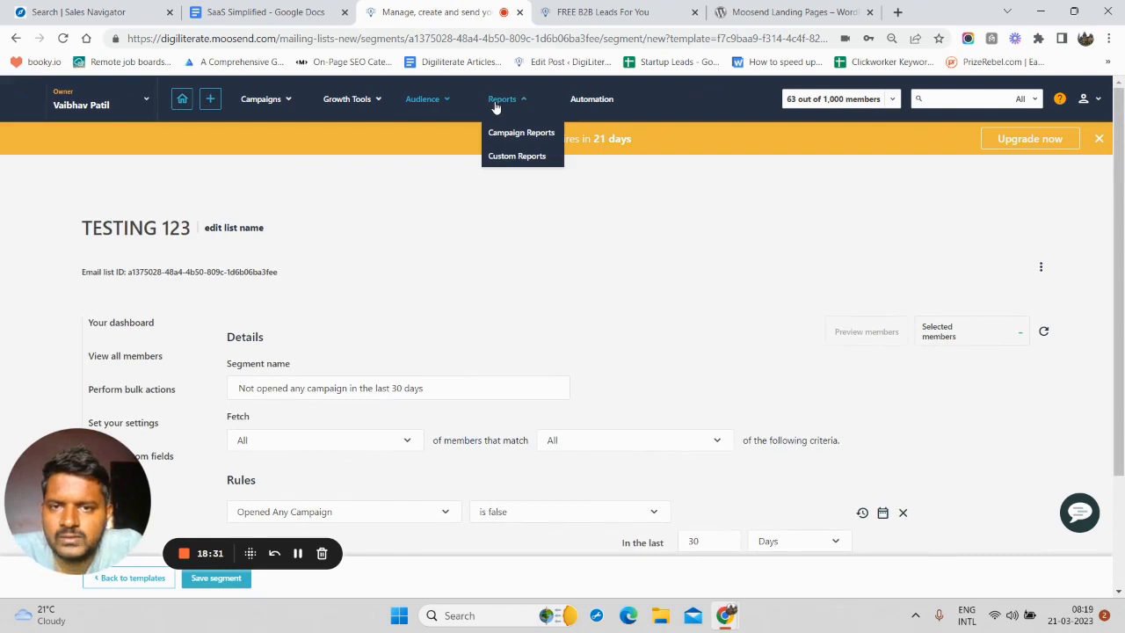
{"action": "left_click", "coordinate": [496, 102]}
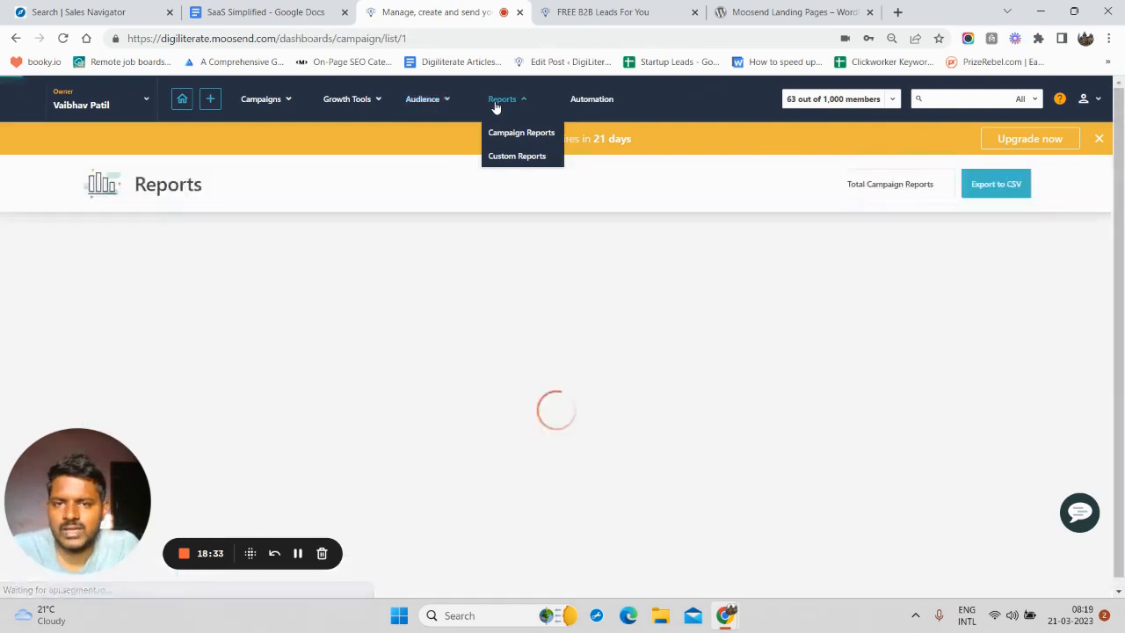
{"action": "scroll", "coordinate": [402, 346], "scroll_direction": "down", "scroll_amount": 1}
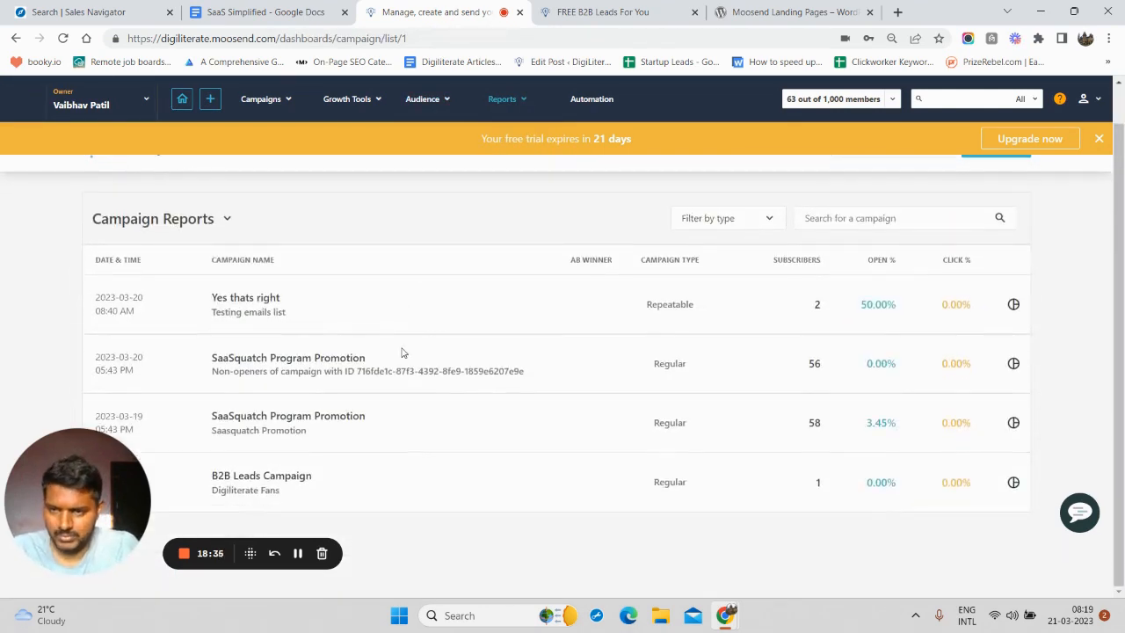
{"action": "left_click", "coordinate": [262, 363]}
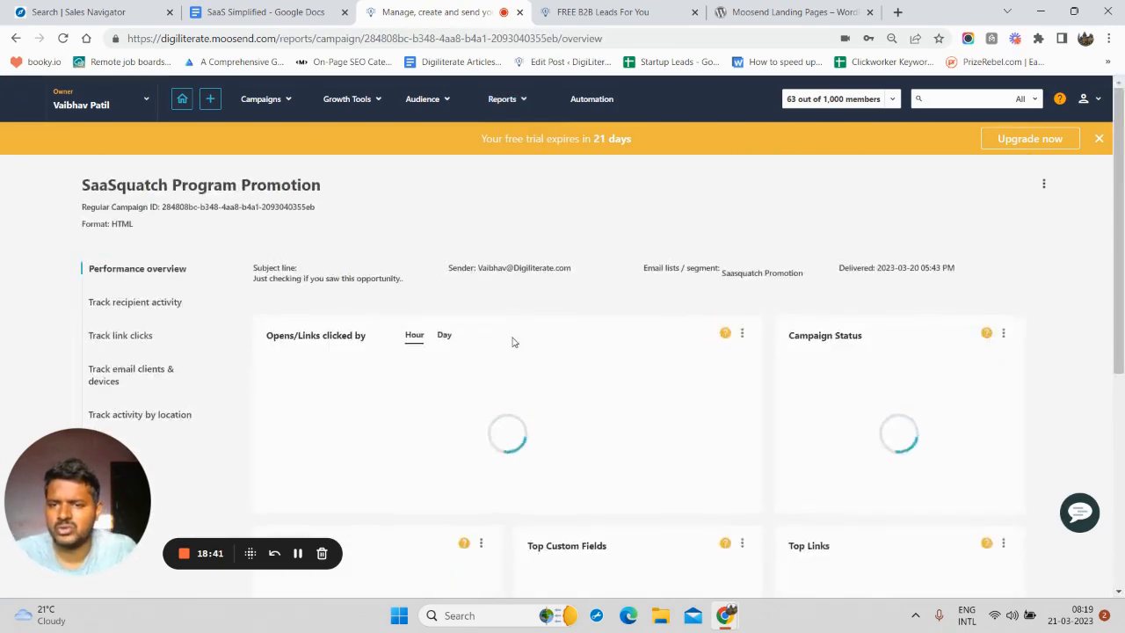
{"action": "scroll", "coordinate": [677, 312], "scroll_direction": "down", "scroll_amount": 2}
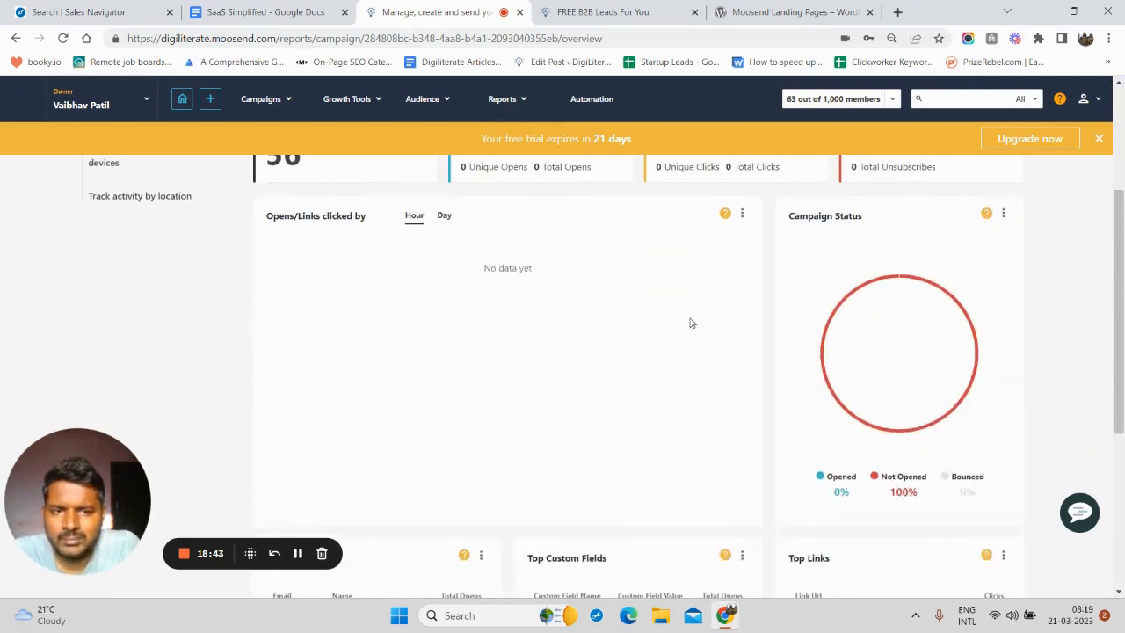
{"action": "scroll", "coordinate": [372, 364], "scroll_direction": "up", "scroll_amount": 2}
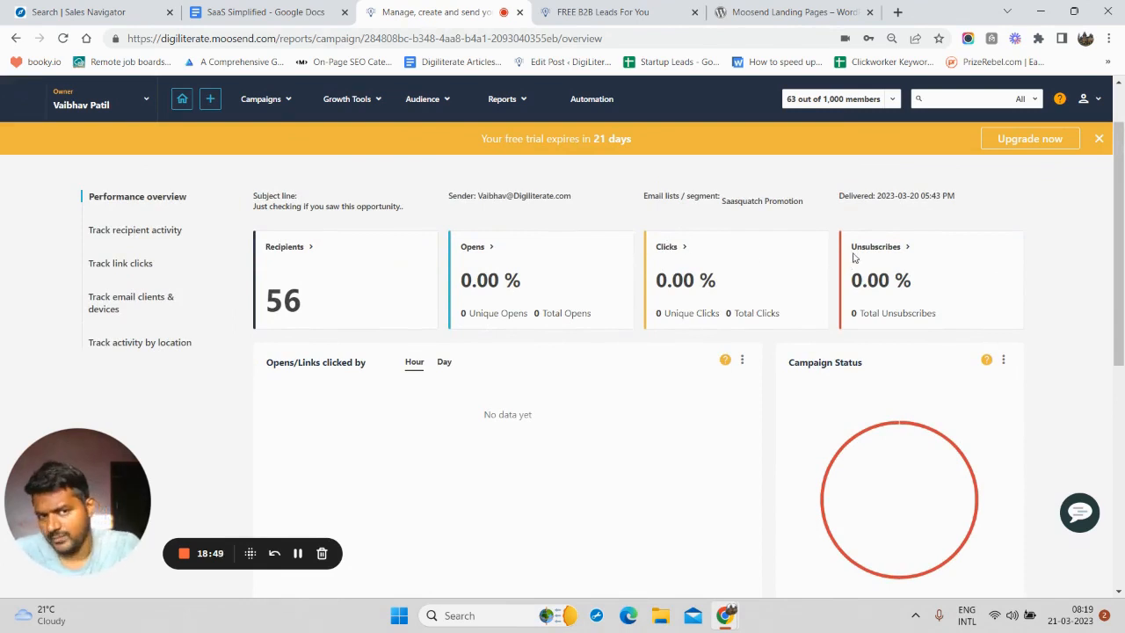
Check the campaign's link click tracking, including the click map, performance per link and recipient clicks
{"action": "left_click", "coordinate": [123, 263]}
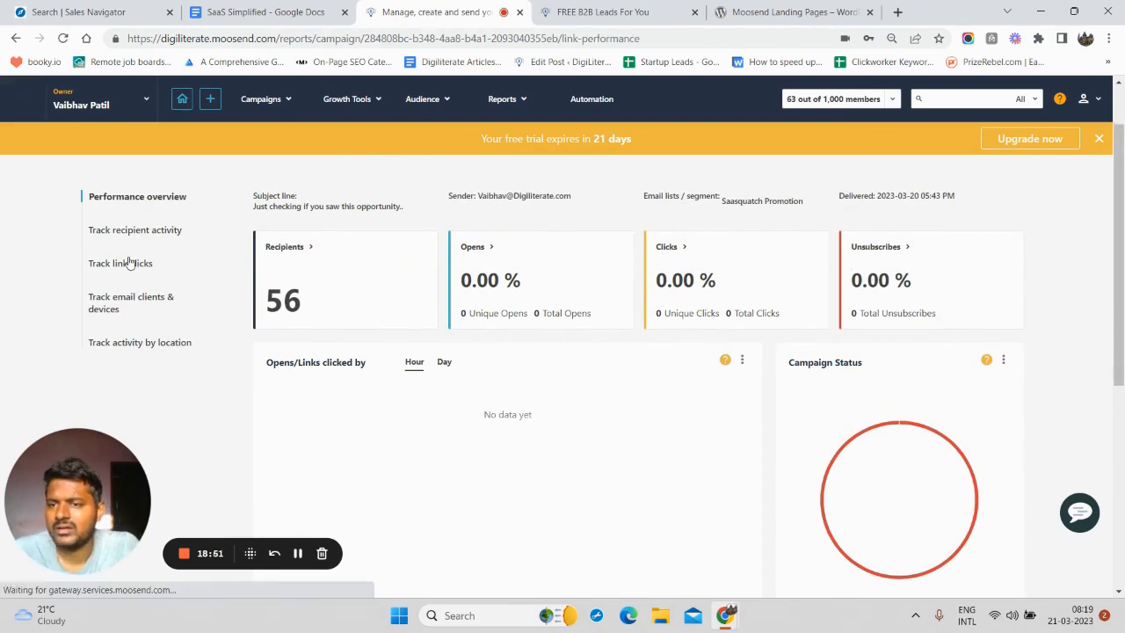
{"action": "scroll", "coordinate": [249, 302], "scroll_direction": "down", "scroll_amount": 1}
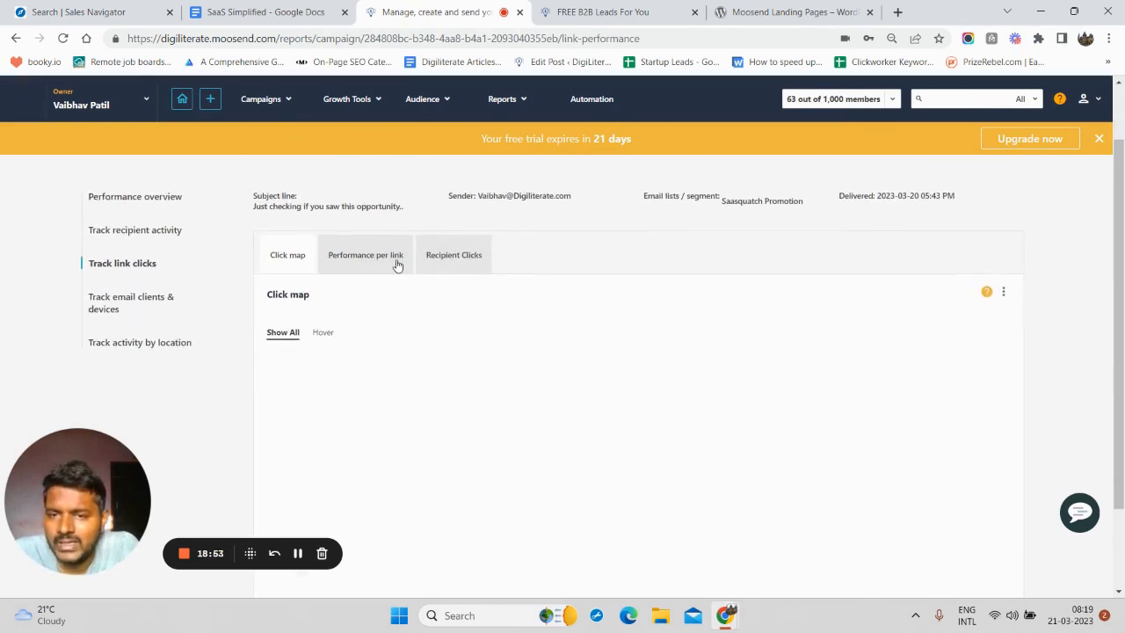
{"action": "left_click", "coordinate": [394, 264]}
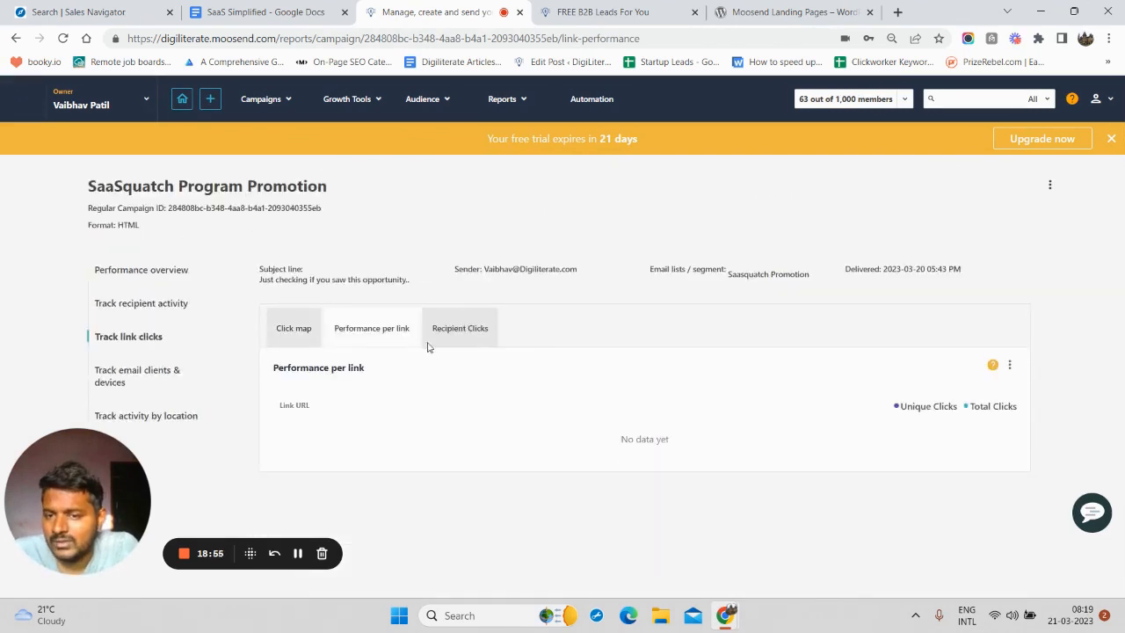
{"action": "left_click", "coordinate": [453, 343]}
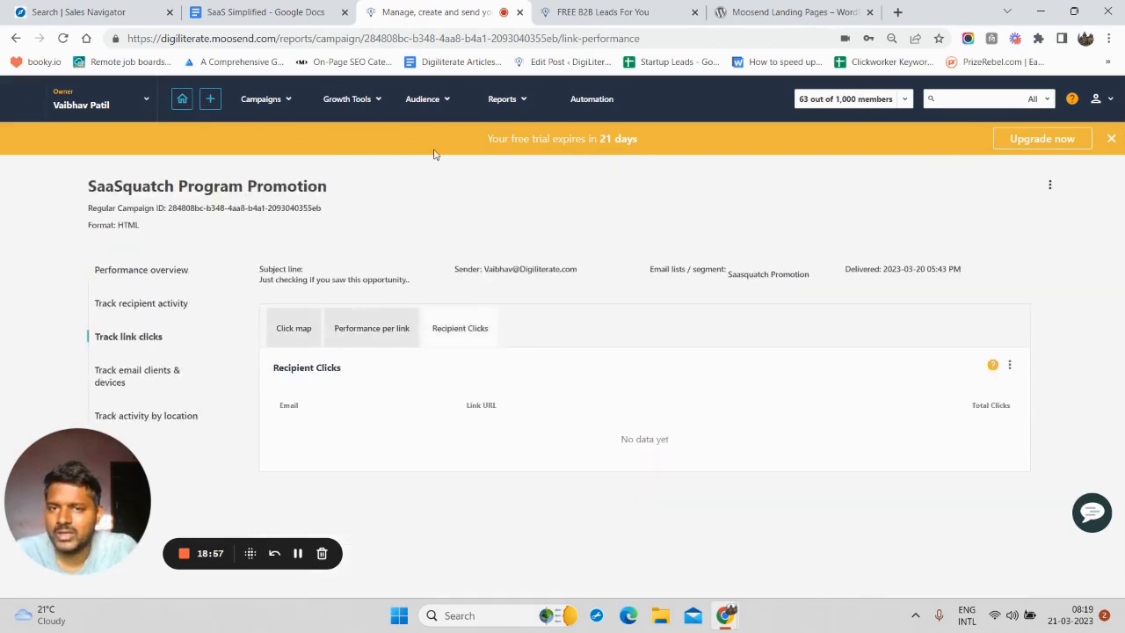
Open the custom reports and permanently delete the yyyy report
{"action": "left_click", "coordinate": [502, 104]}
{"action": "left_click", "coordinate": [519, 155]}
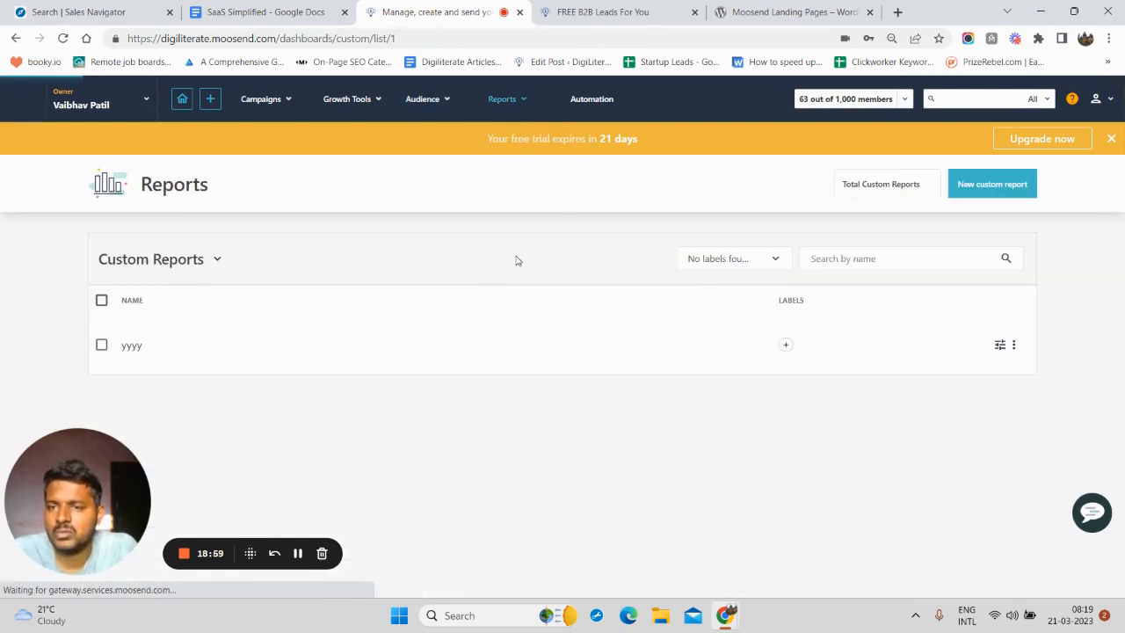
{"action": "left_click", "coordinate": [978, 191]}
{"action": "left_click", "coordinate": [351, 523]}
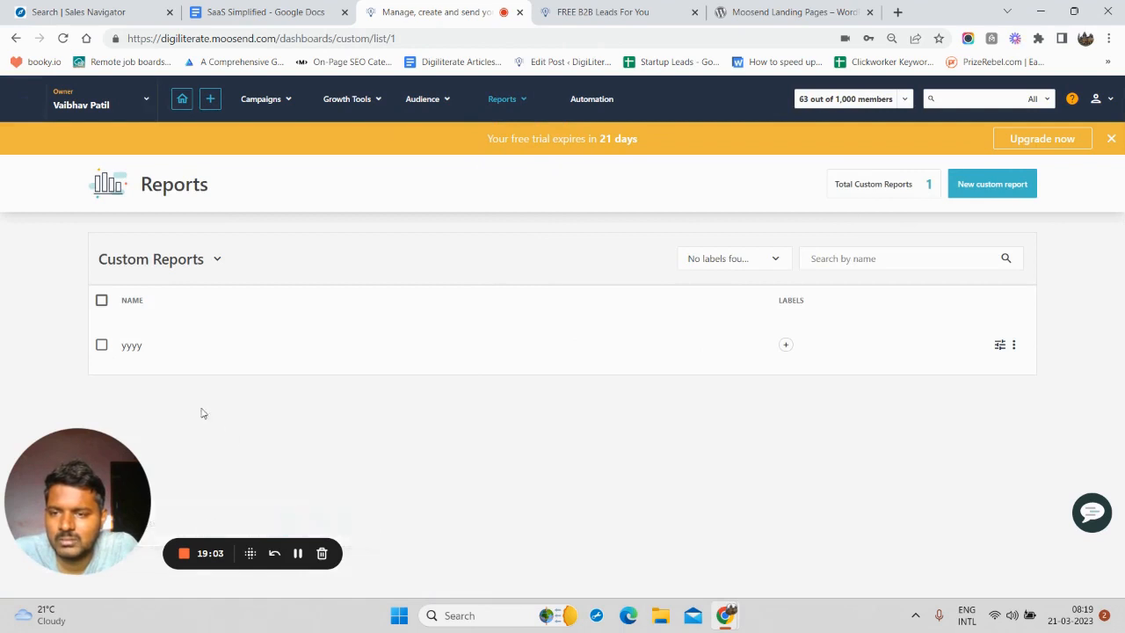
{"action": "left_click", "coordinate": [103, 345]}
{"action": "left_click", "coordinate": [526, 257]}
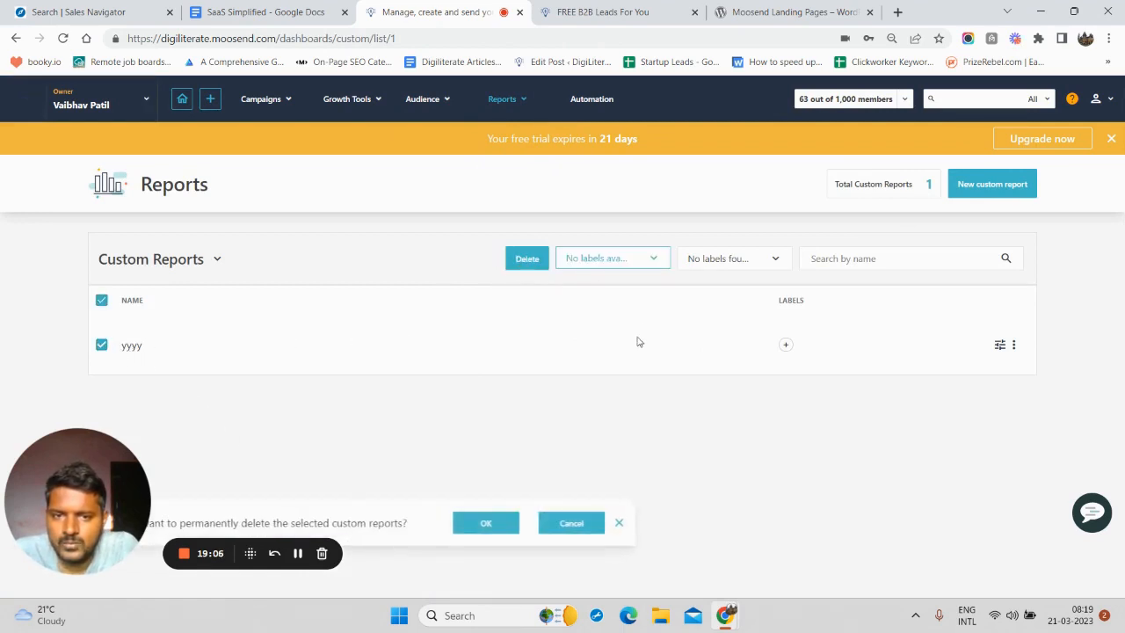
{"action": "left_click", "coordinate": [486, 522]}
Create a new custom report named TTTRT
{"action": "left_click", "coordinate": [991, 183]}
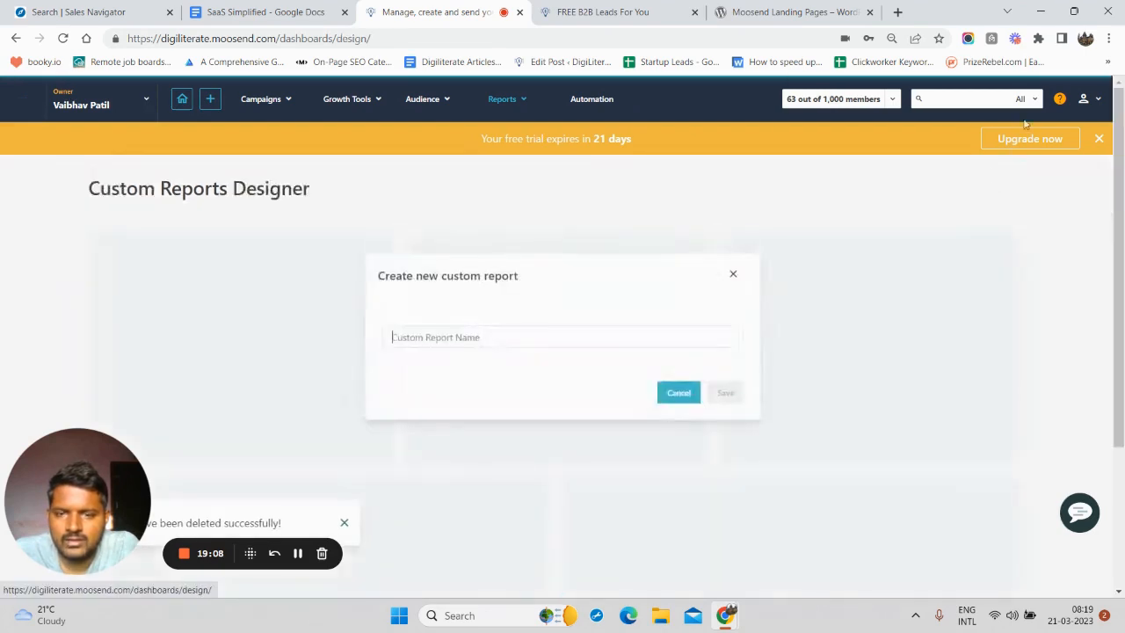
{"action": "type", "text": "TTTR"}
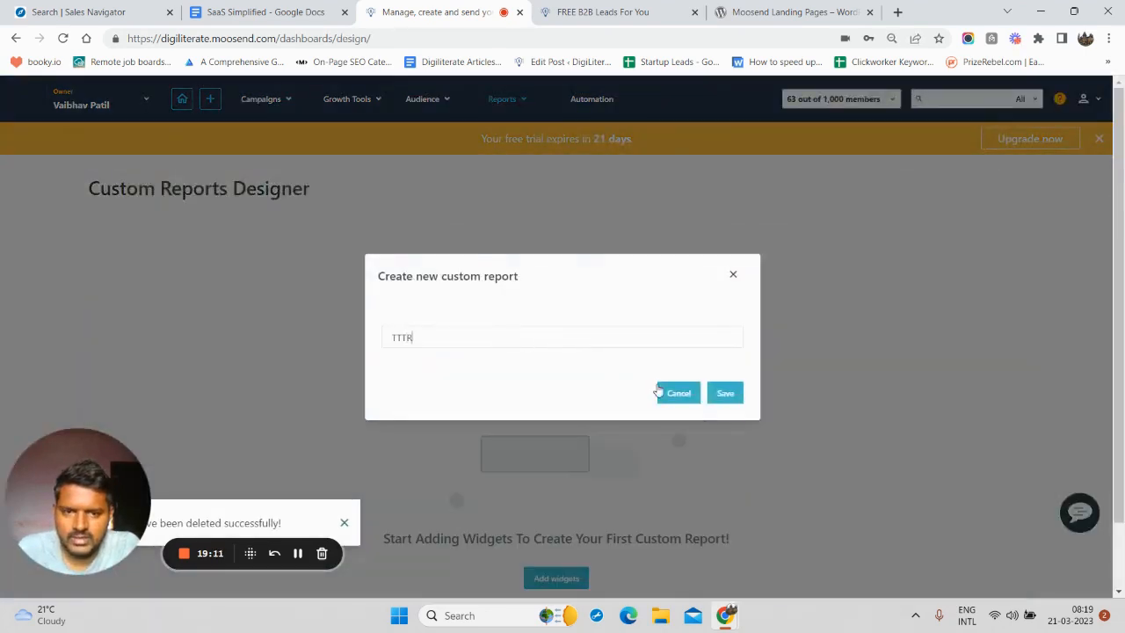
{"action": "type", "text": "T"}
{"action": "left_click", "coordinate": [735, 401]}
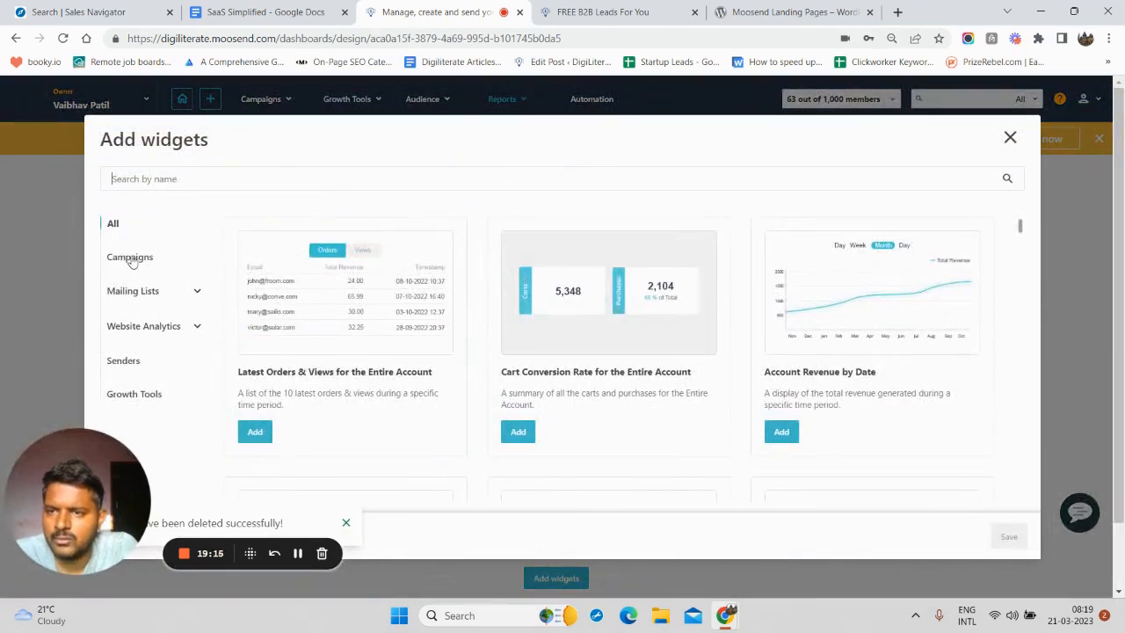
Browse the widgets available for the TTTRT report and close the selection without adding any
{"action": "scroll", "coordinate": [663, 343], "scroll_direction": "down", "scroll_amount": 1}
{"action": "scroll", "coordinate": [594, 374], "scroll_direction": "down", "scroll_amount": 5}
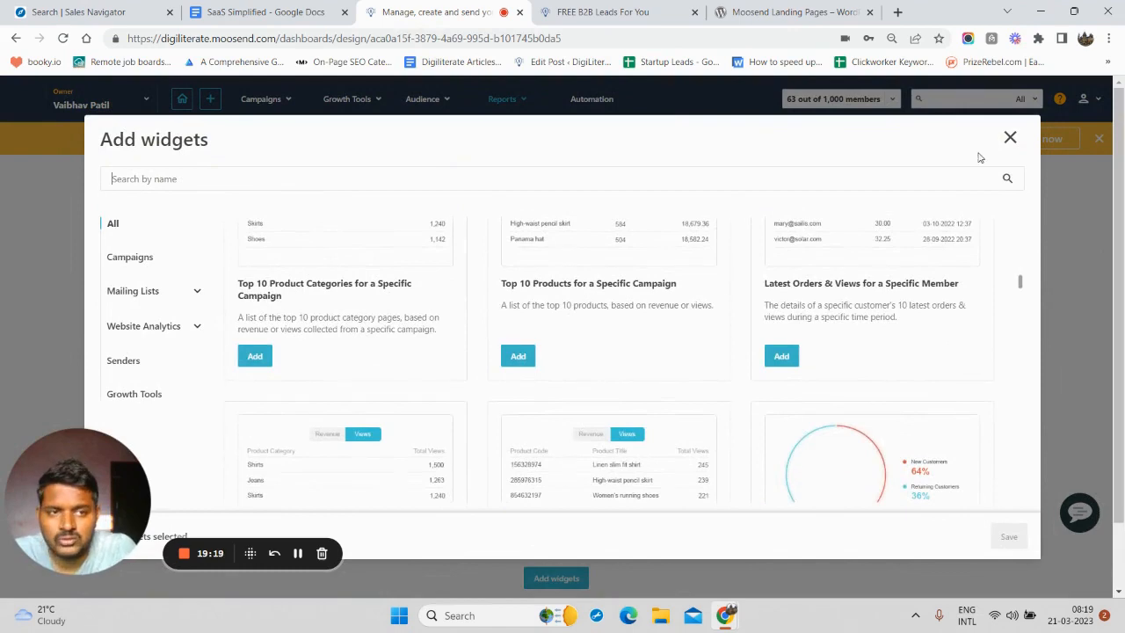
{"action": "left_click", "coordinate": [1007, 139]}
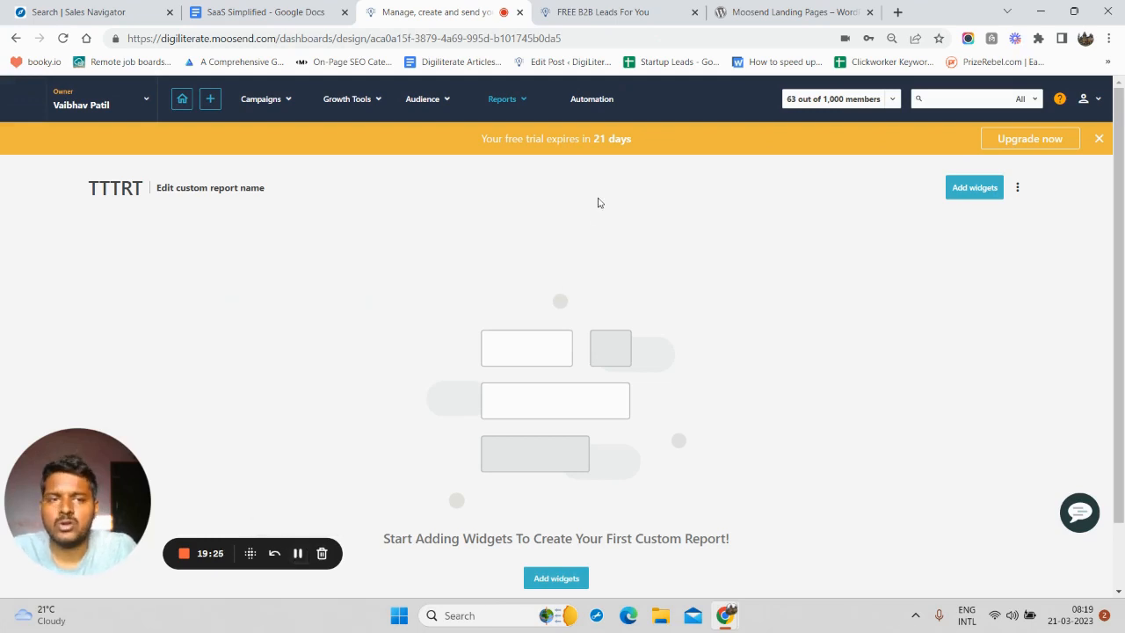
Open the overview of automation workflows
{"action": "left_click", "coordinate": [601, 107]}
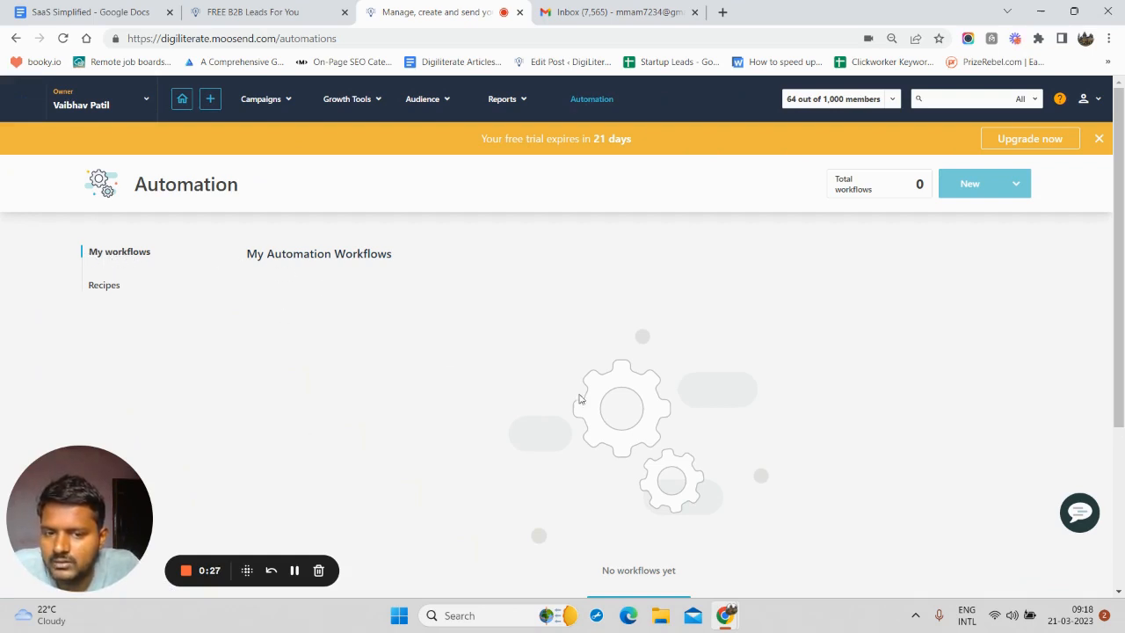
Look through the automation recipes, including the custom recipes, and view the options for creating a new automation
{"action": "scroll", "coordinate": [400, 378], "scroll_direction": "down", "scroll_amount": 3}
{"action": "scroll", "coordinate": [430, 372], "scroll_direction": "up", "scroll_amount": 3}
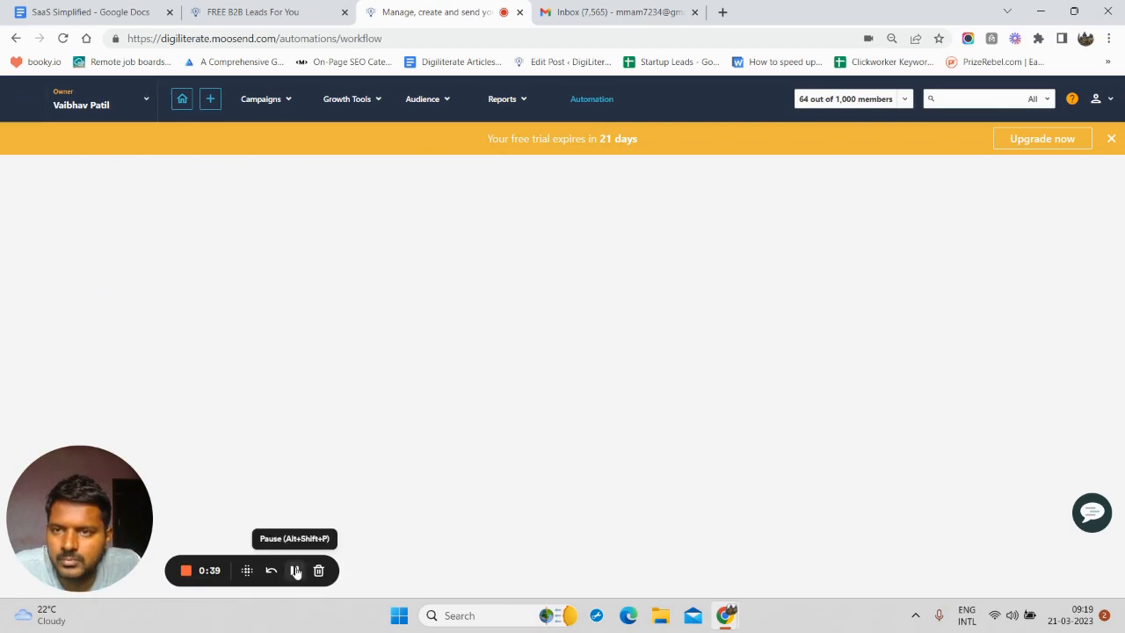
{"action": "scroll", "coordinate": [391, 316], "scroll_direction": "down", "scroll_amount": 2}
{"action": "scroll", "coordinate": [391, 317], "scroll_direction": "up", "scroll_amount": 2}
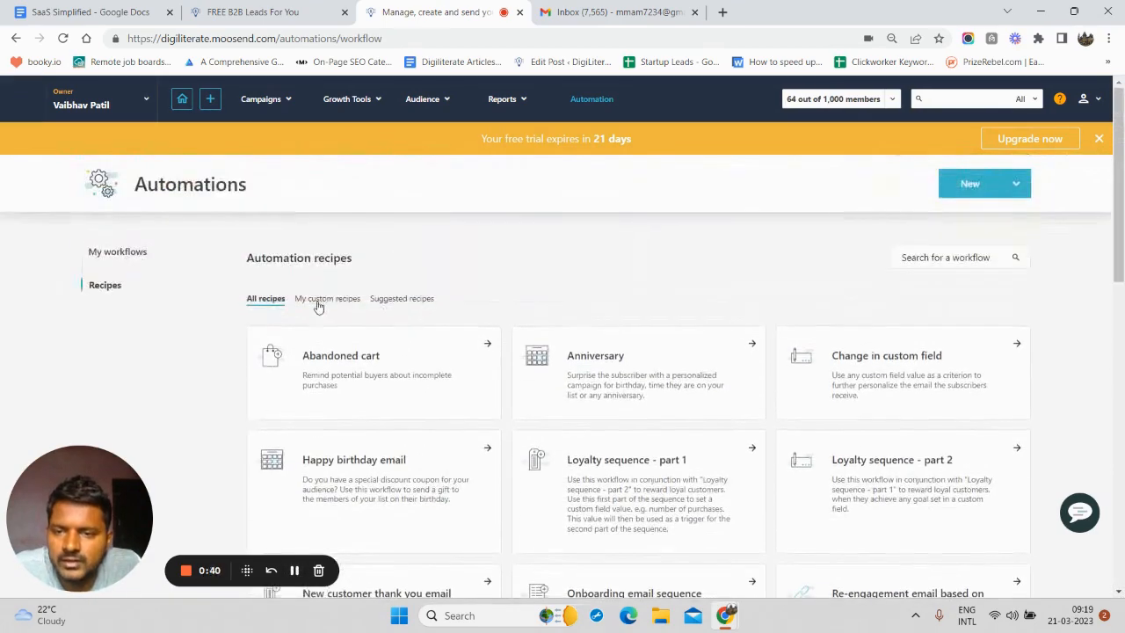
{"action": "scroll", "coordinate": [595, 387], "scroll_direction": "down", "scroll_amount": 6}
{"action": "scroll", "coordinate": [753, 381], "scroll_direction": "up", "scroll_amount": 5}
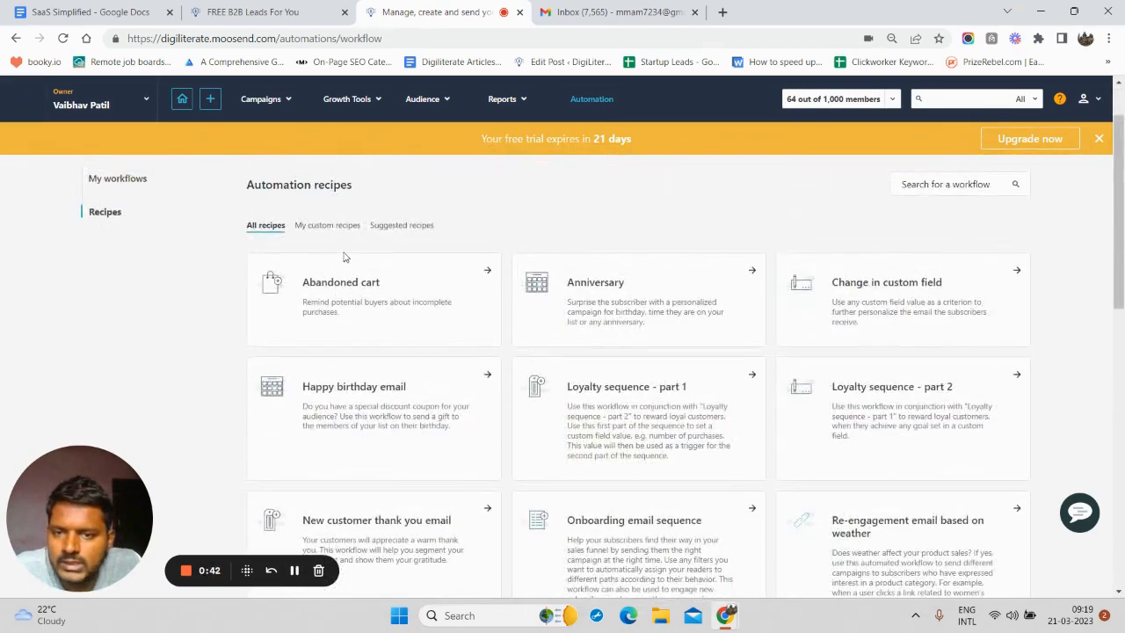
{"action": "left_click", "coordinate": [319, 227]}
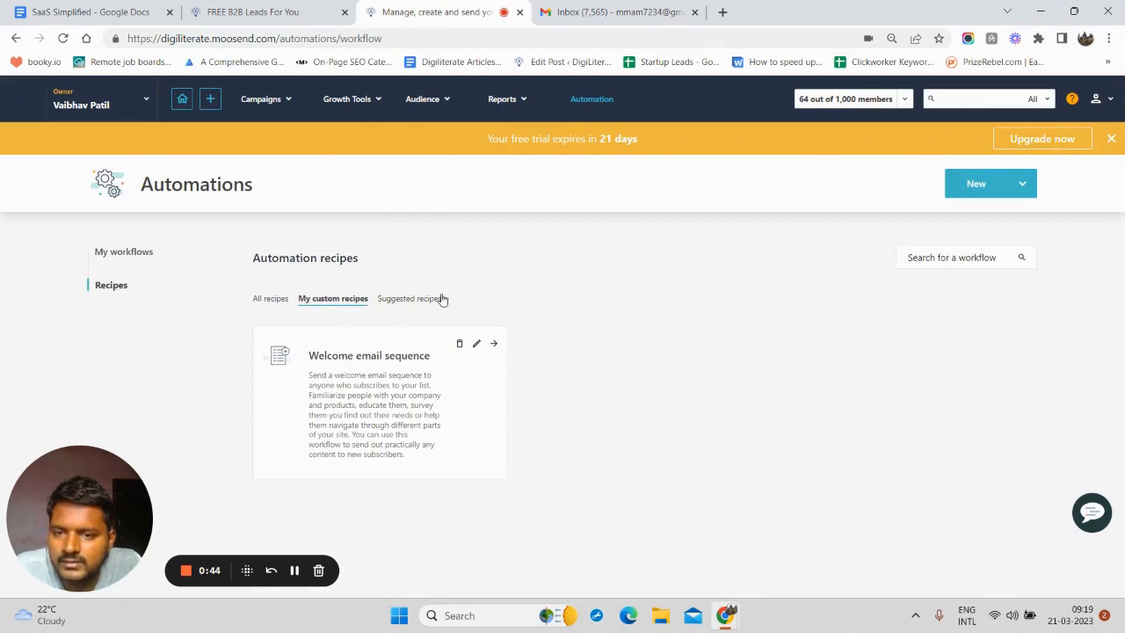
{"action": "left_click", "coordinate": [957, 186]}
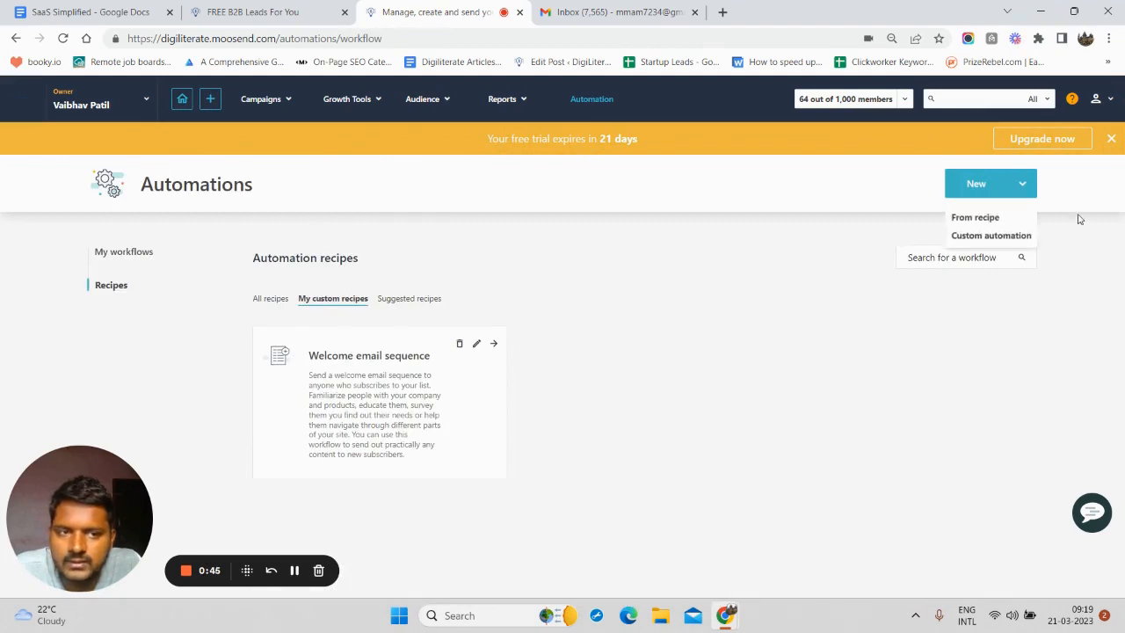
Browse all automation recipes and start an automation from the standard Welcome email sequence recipe
{"action": "left_click", "coordinate": [275, 300]}
{"action": "scroll", "coordinate": [539, 351], "scroll_direction": "down", "scroll_amount": 4}
{"action": "scroll", "coordinate": [500, 366], "scroll_direction": "up", "scroll_amount": 2}
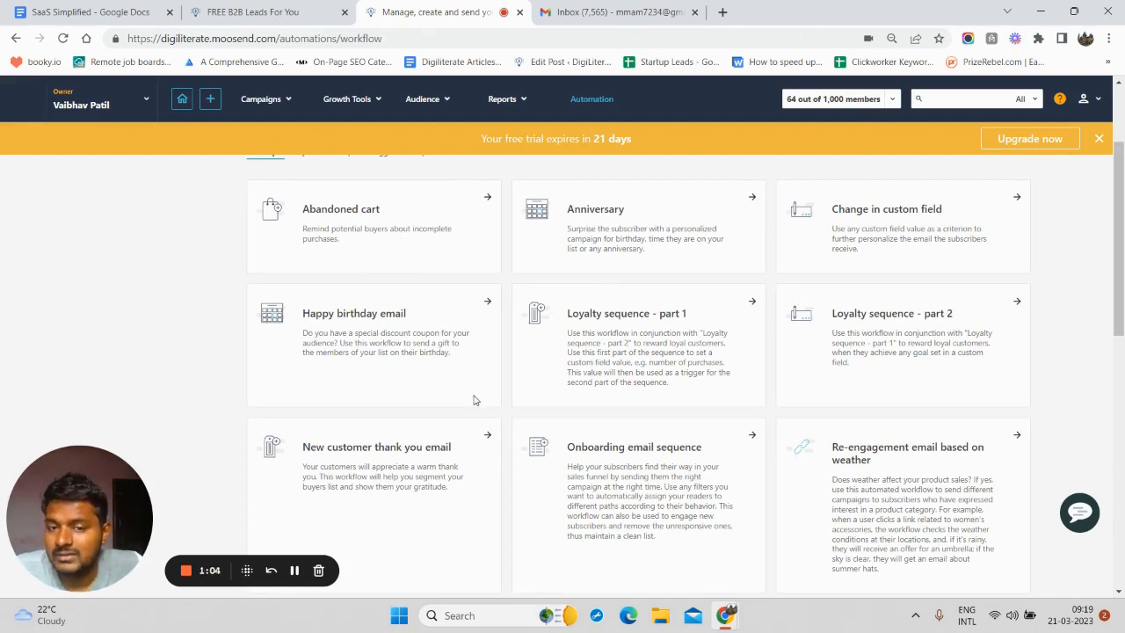
{"action": "scroll", "coordinate": [473, 399], "scroll_direction": "down", "scroll_amount": 2}
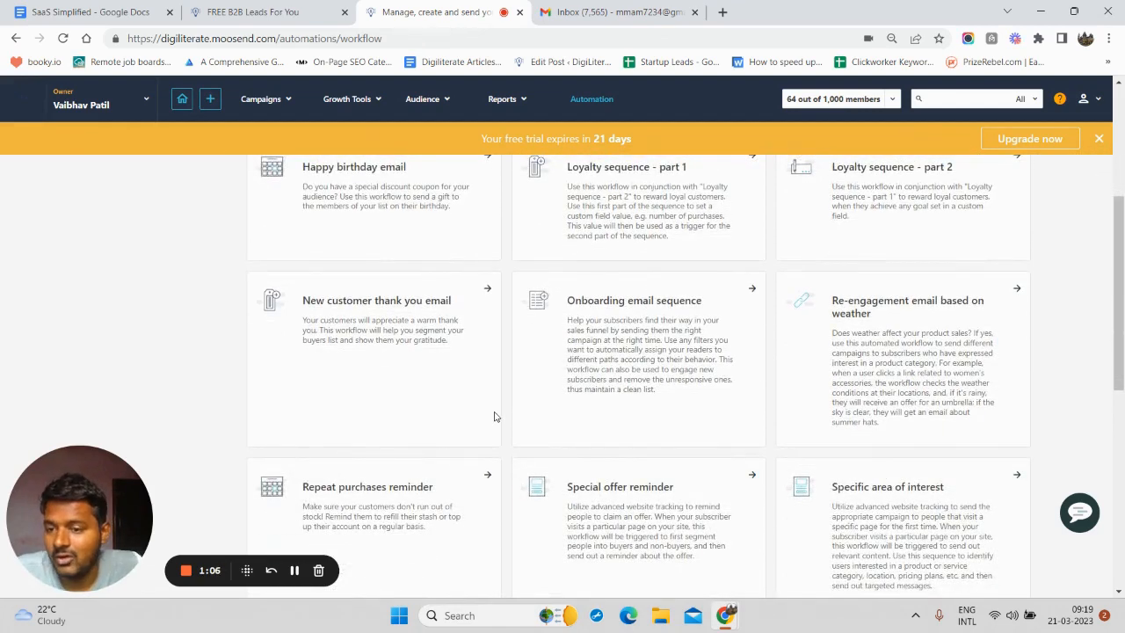
{"action": "scroll", "coordinate": [683, 429], "scroll_direction": "down", "scroll_amount": 6}
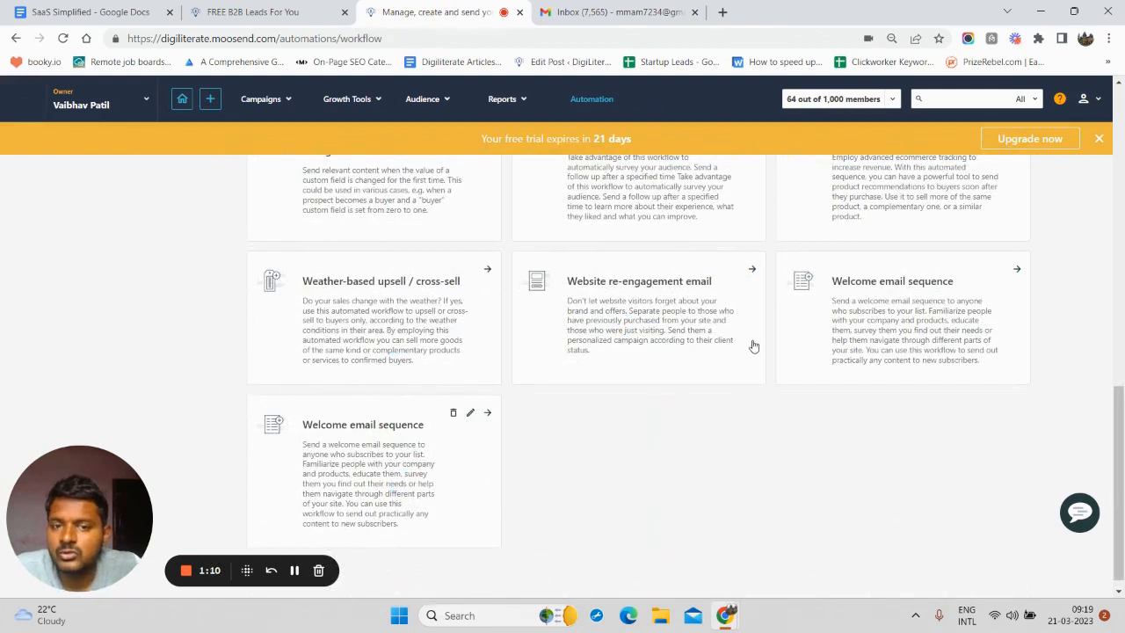
{"action": "left_click", "coordinate": [876, 285]}
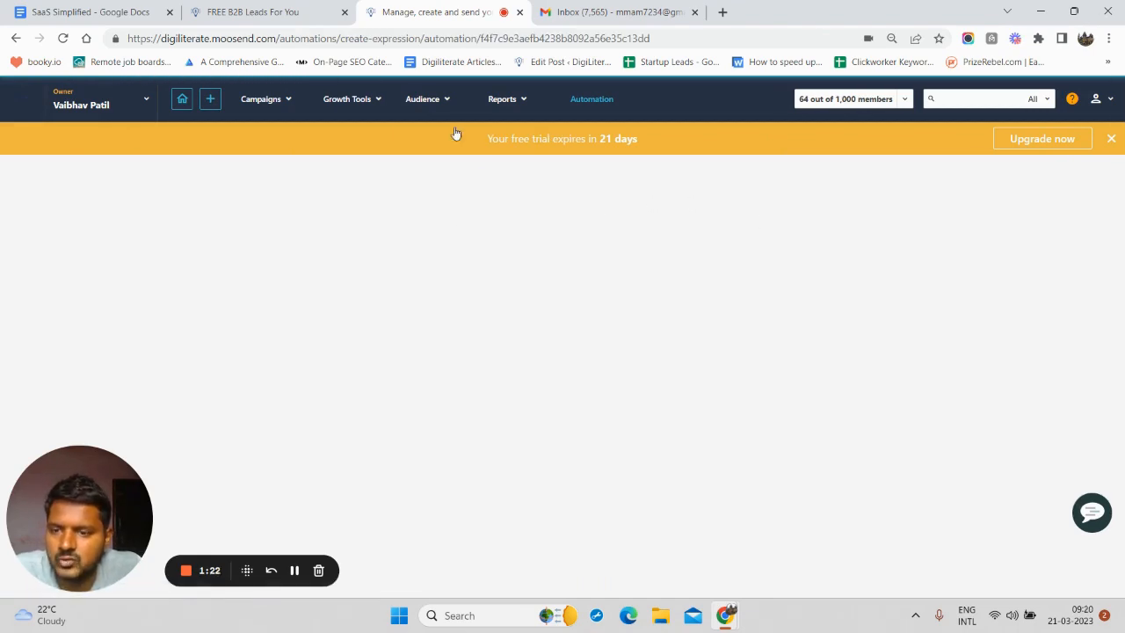
Examine the Welcome email sequence workflow and its pending tasks, viewing the email campaign settings and closing them without changes
{"action": "scroll", "coordinate": [482, 267], "scroll_direction": "up", "scroll_amount": 1}
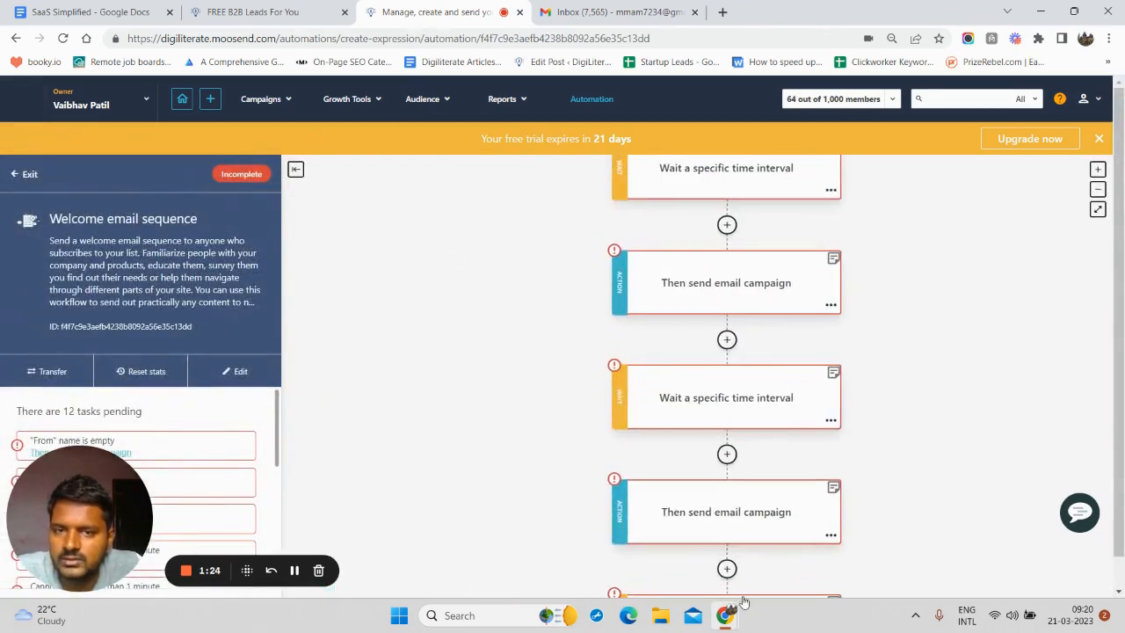
{"action": "scroll", "coordinate": [548, 383], "scroll_direction": "up", "scroll_amount": 3}
{"action": "scroll", "coordinate": [548, 383], "scroll_direction": "down", "scroll_amount": 4}
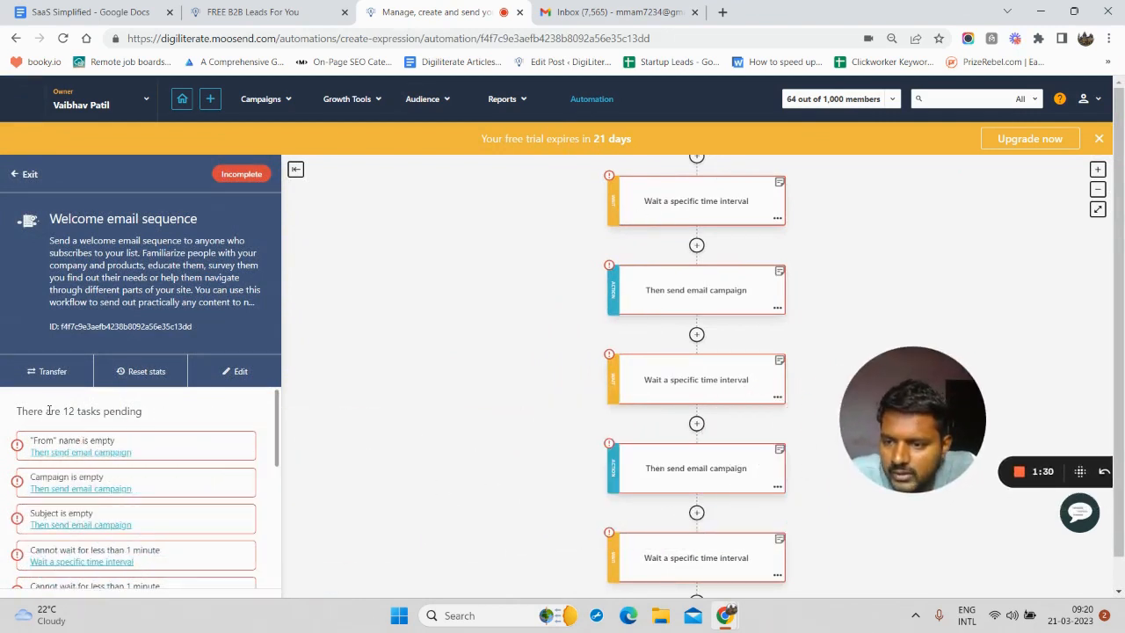
{"action": "left_click_drag", "start_coordinate": [51, 410], "coordinate": [146, 411]}
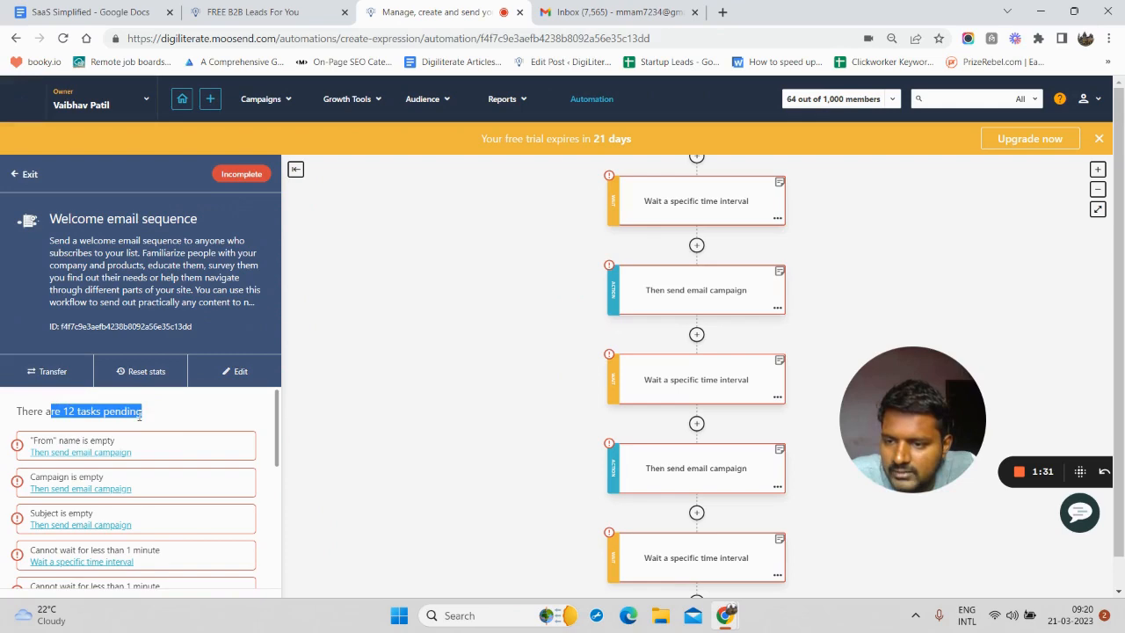
{"action": "left_click", "coordinate": [78, 452]}
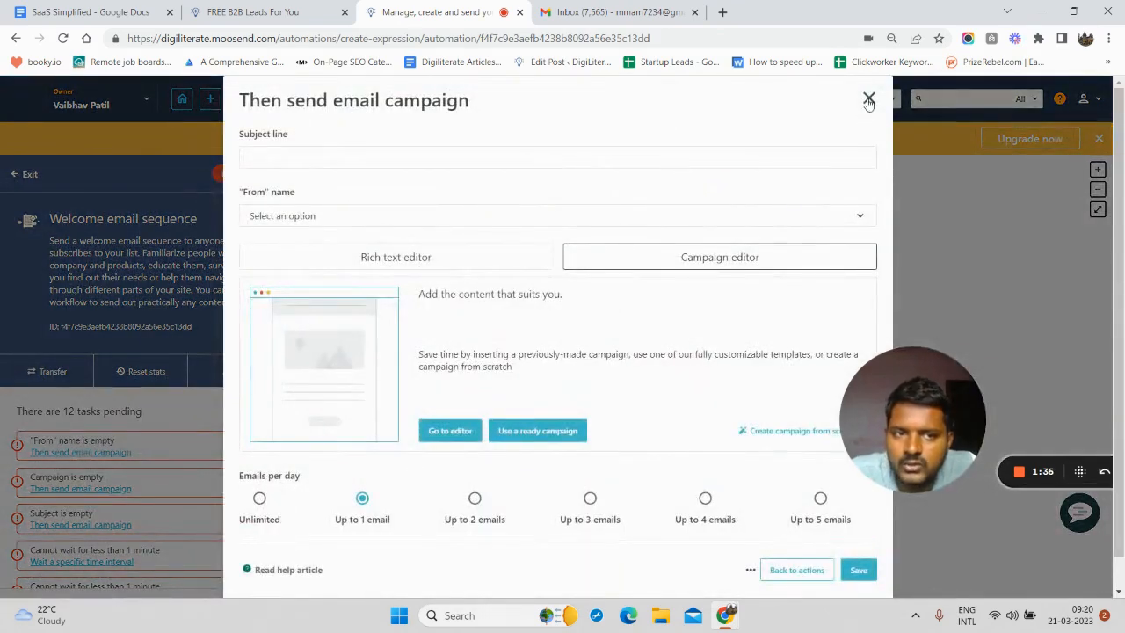
{"action": "left_click", "coordinate": [868, 97]}
{"action": "scroll", "coordinate": [762, 319], "scroll_direction": "down", "scroll_amount": 3}
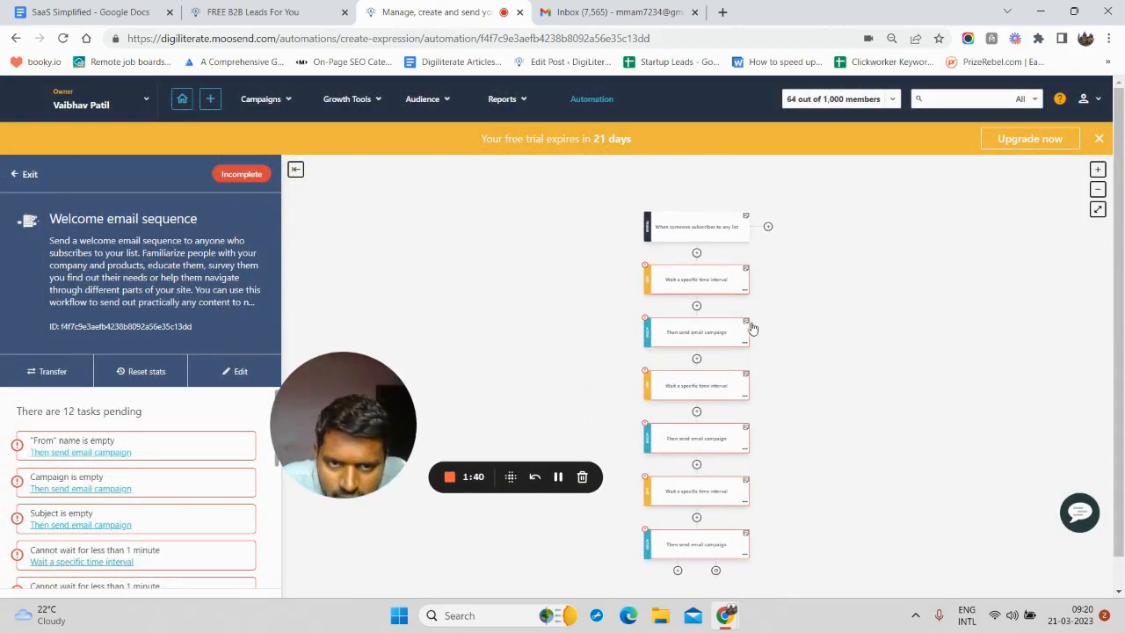
Remove the extra wait and email campaign steps, keeping only the trigger, one wait and one email campaign
{"action": "scroll", "coordinate": [686, 314], "scroll_direction": "up", "scroll_amount": 3}
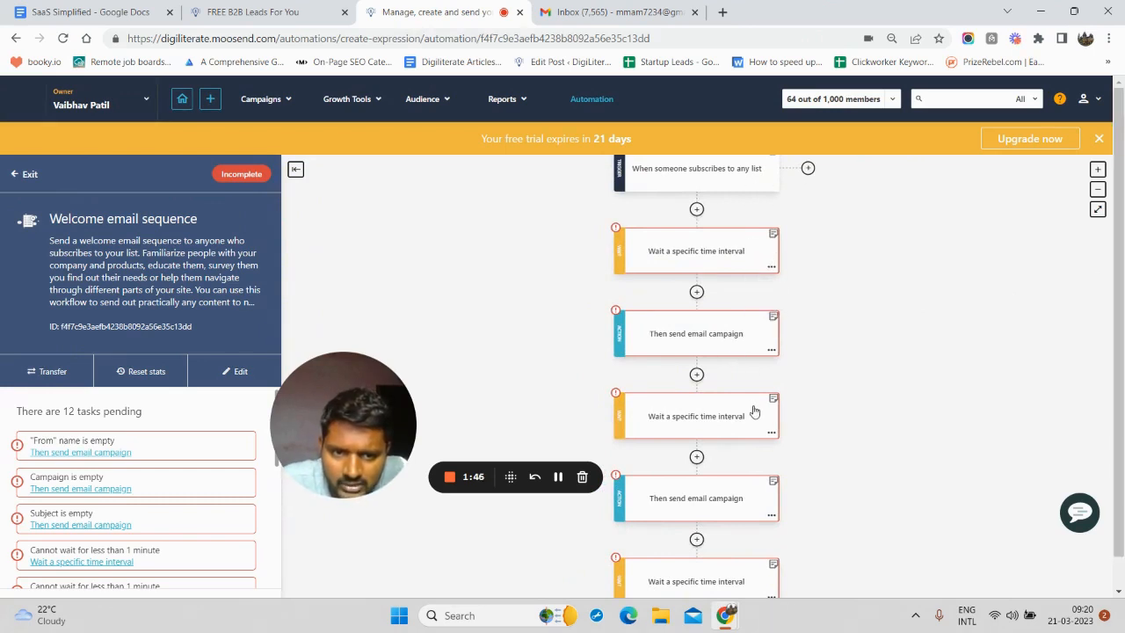
{"action": "mouse_move", "coordinate": [772, 437]}
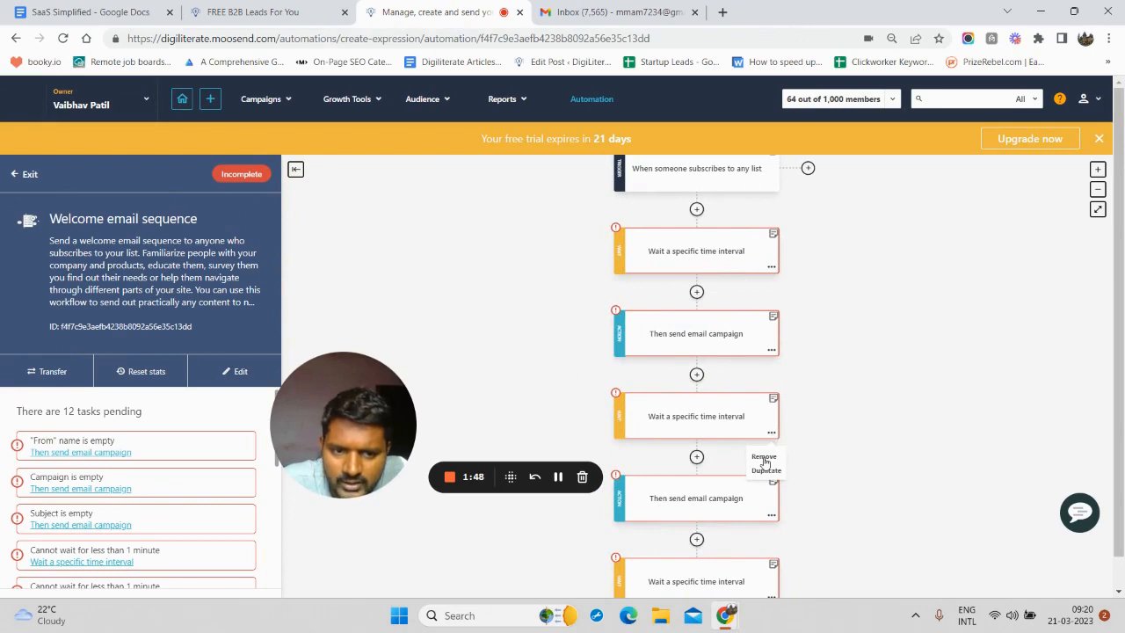
{"action": "left_click", "coordinate": [764, 457]}
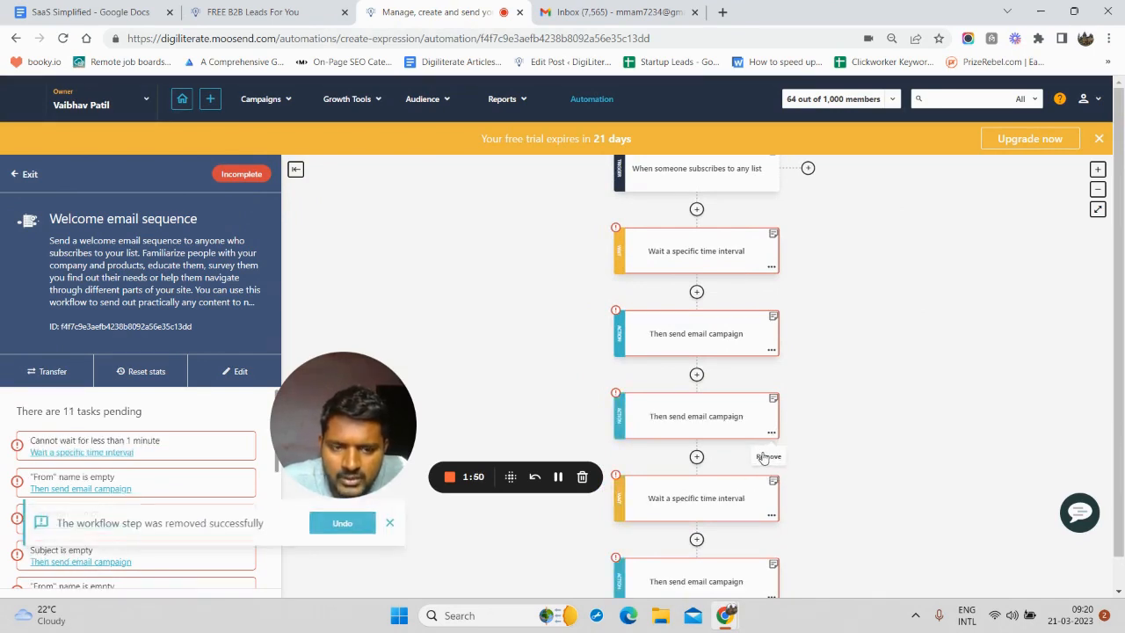
{"action": "left_click", "coordinate": [767, 457]}
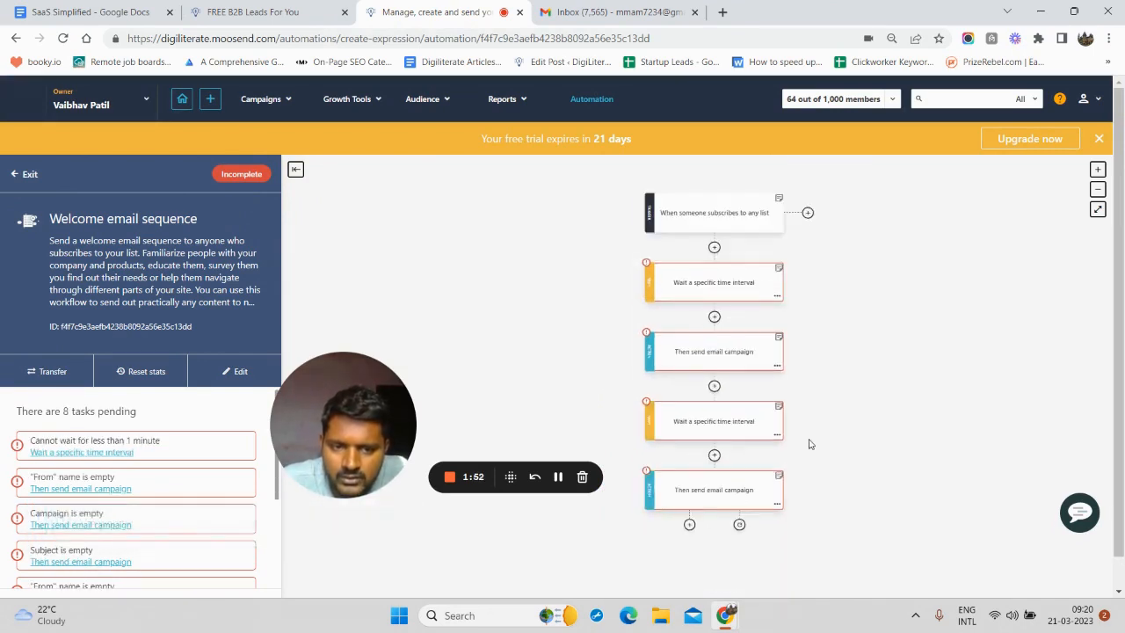
{"action": "left_click", "coordinate": [759, 536]}
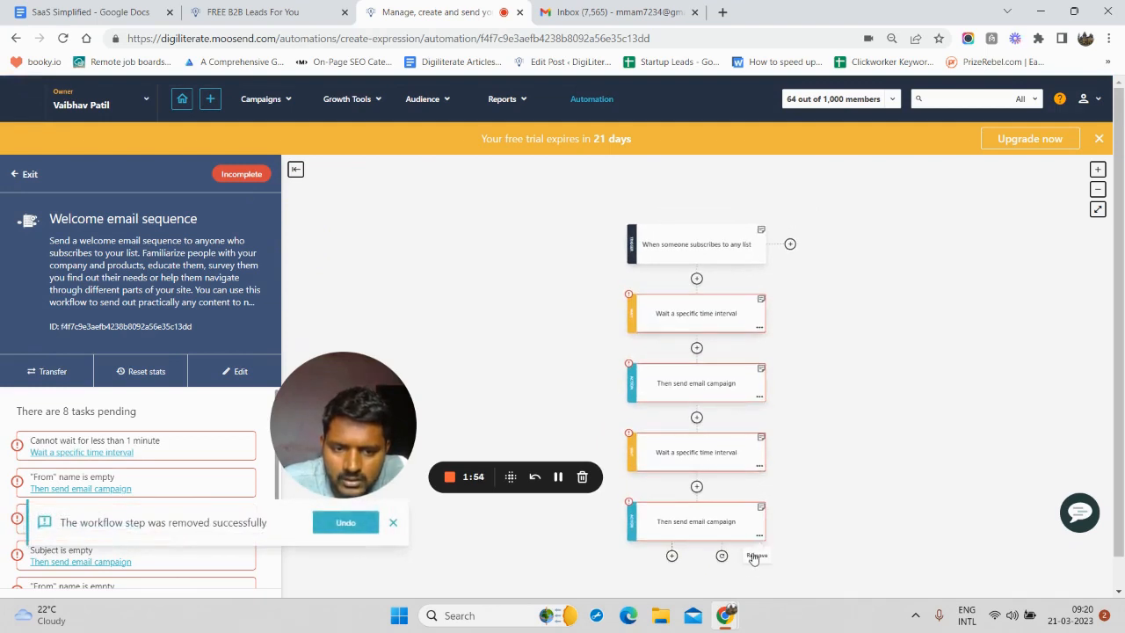
{"action": "left_click", "coordinate": [753, 564]}
{"action": "left_click", "coordinate": [760, 466]}
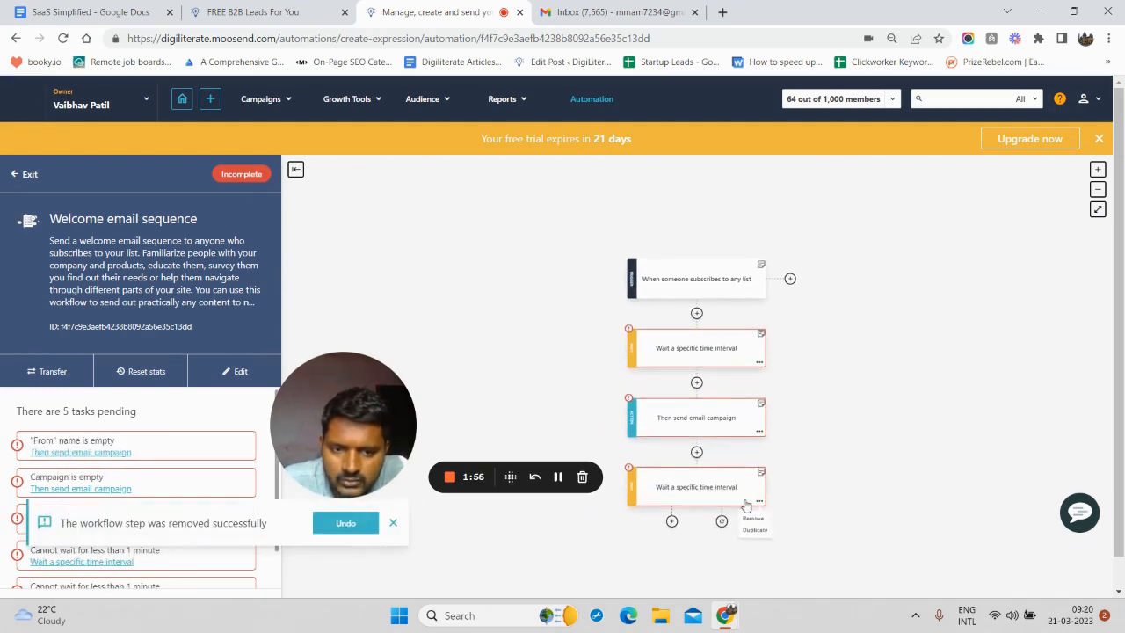
{"action": "left_click", "coordinate": [754, 520]}
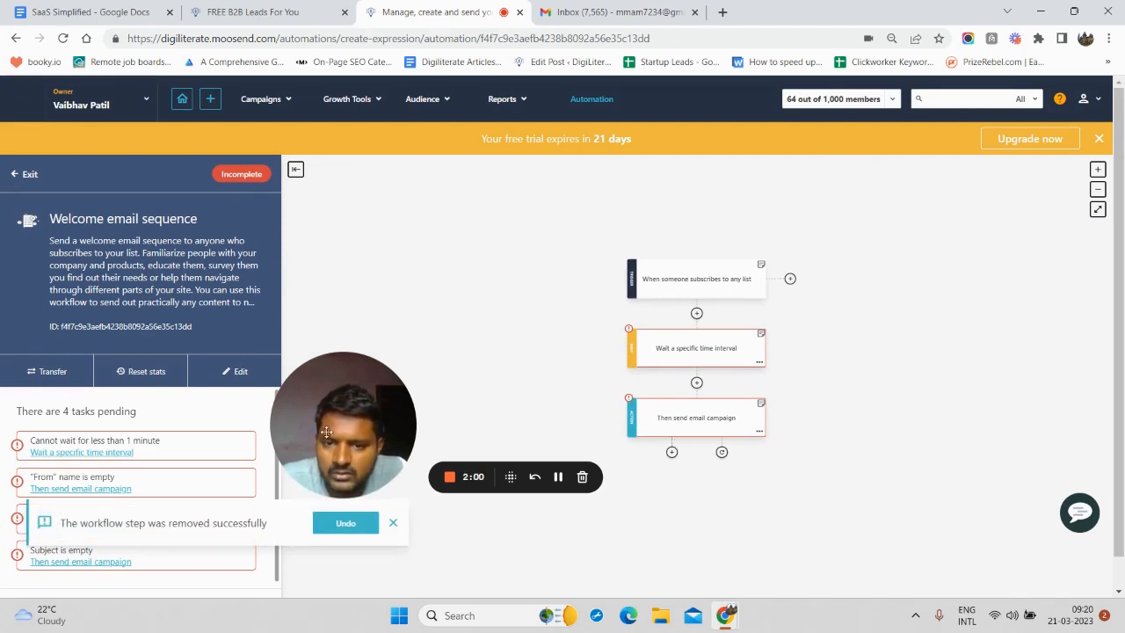
Set the remaining wait step to 1 minute and save it
{"action": "left_click", "coordinate": [115, 452]}
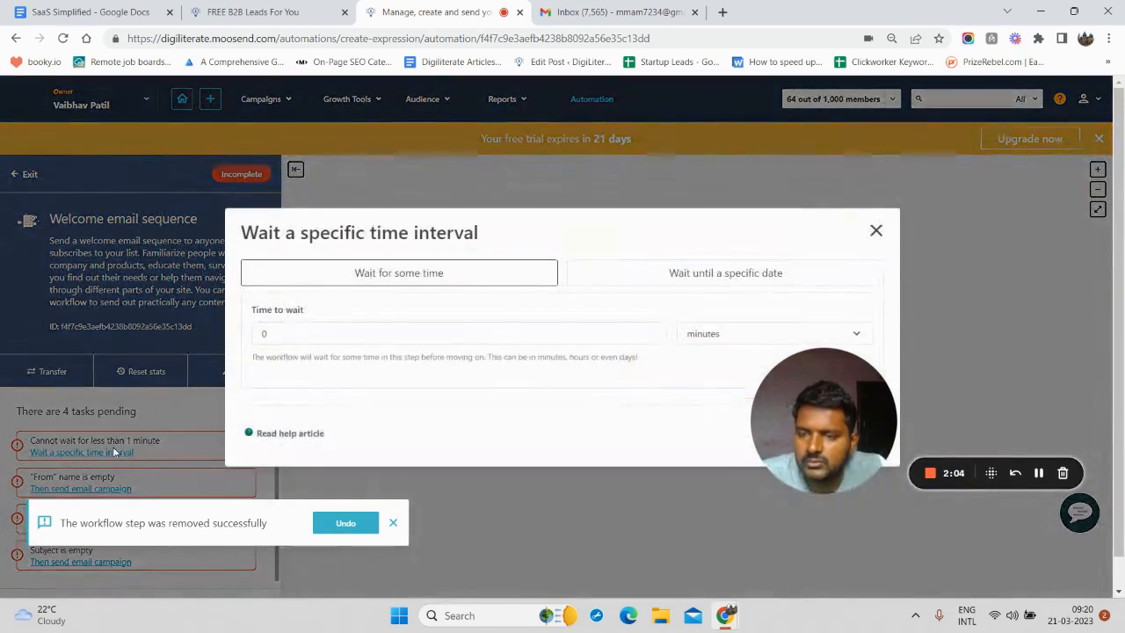
{"action": "left_click_drag", "start_coordinate": [823, 420], "coordinate": [822, 307]}
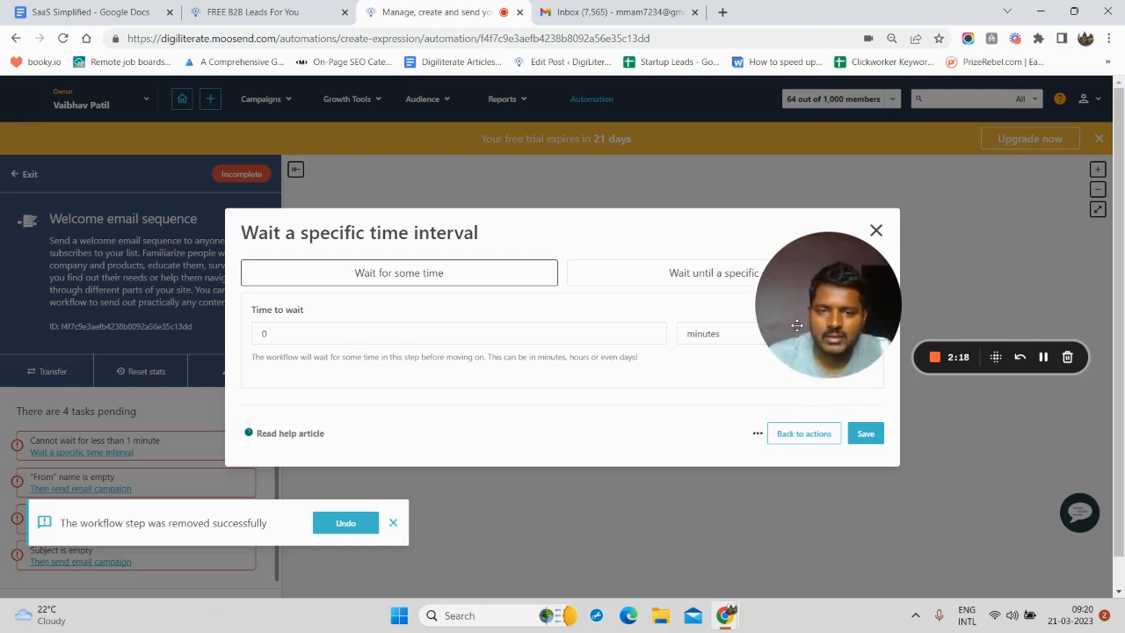
{"action": "left_click_drag", "start_coordinate": [796, 325], "coordinate": [831, 318]}
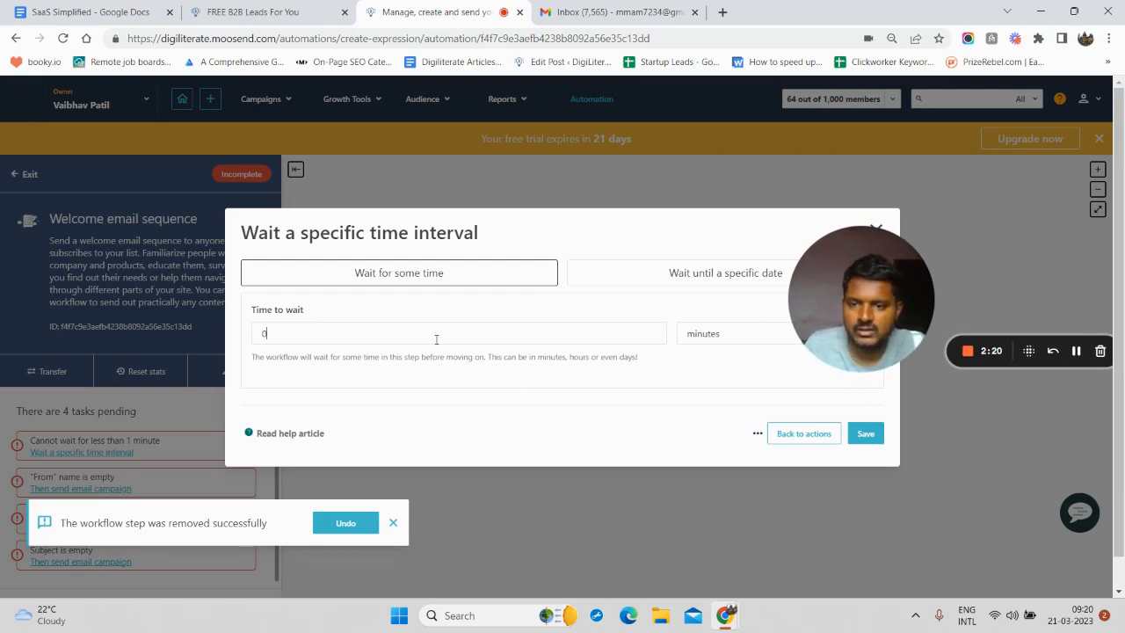
{"action": "left_click", "coordinate": [712, 335]}
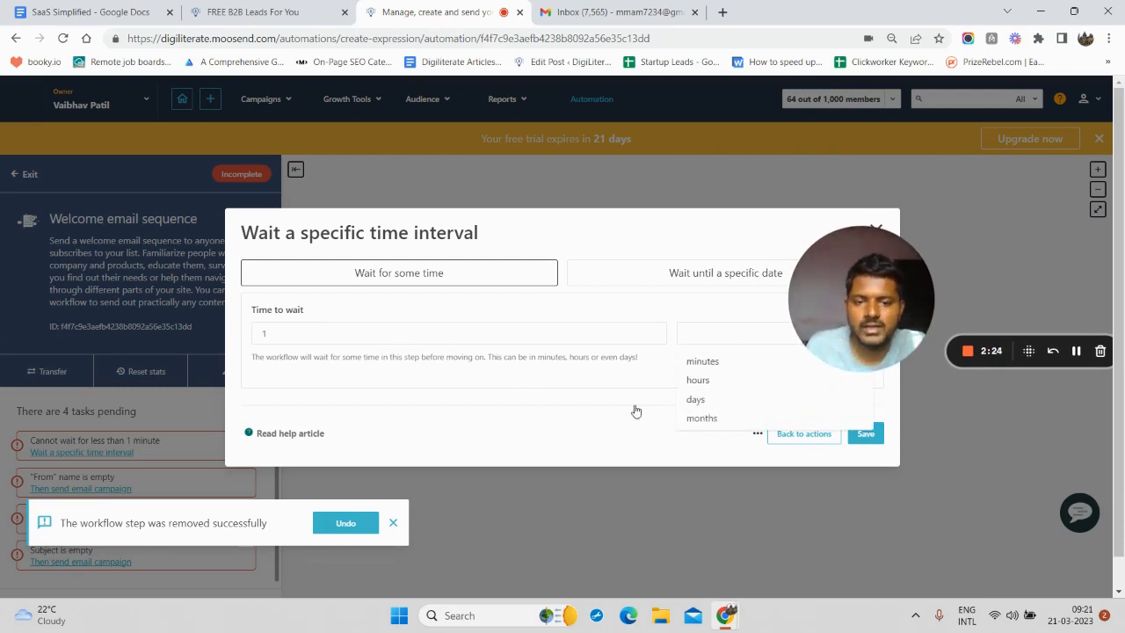
{"action": "left_click", "coordinate": [634, 318]}
{"action": "left_click_drag", "start_coordinate": [897, 306], "coordinate": [963, 256]}
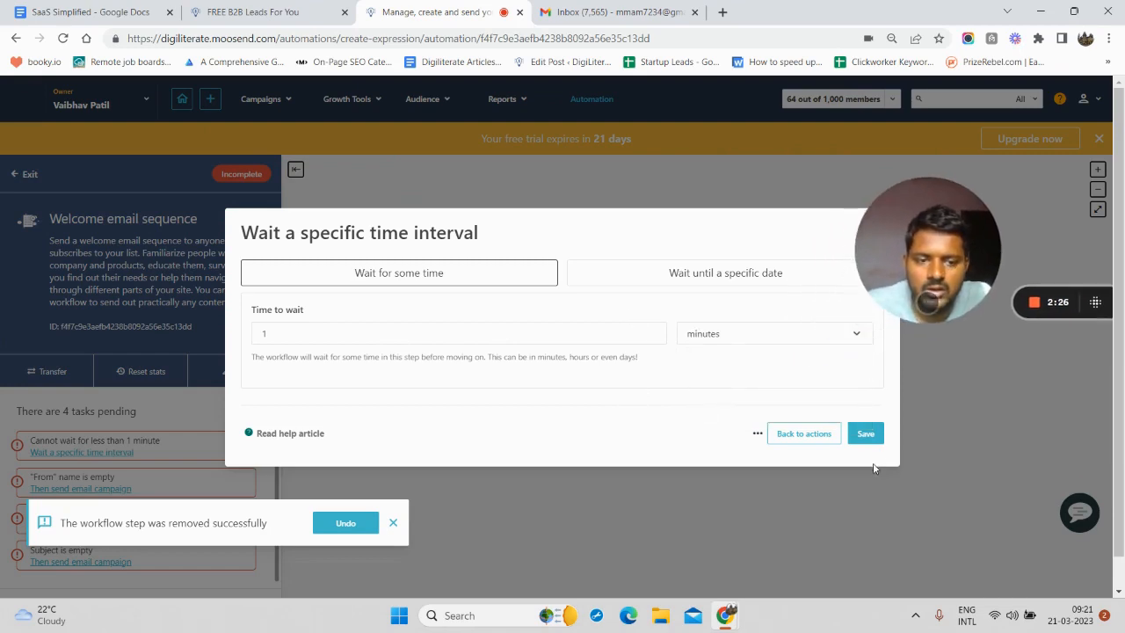
{"action": "left_click", "coordinate": [865, 433]}
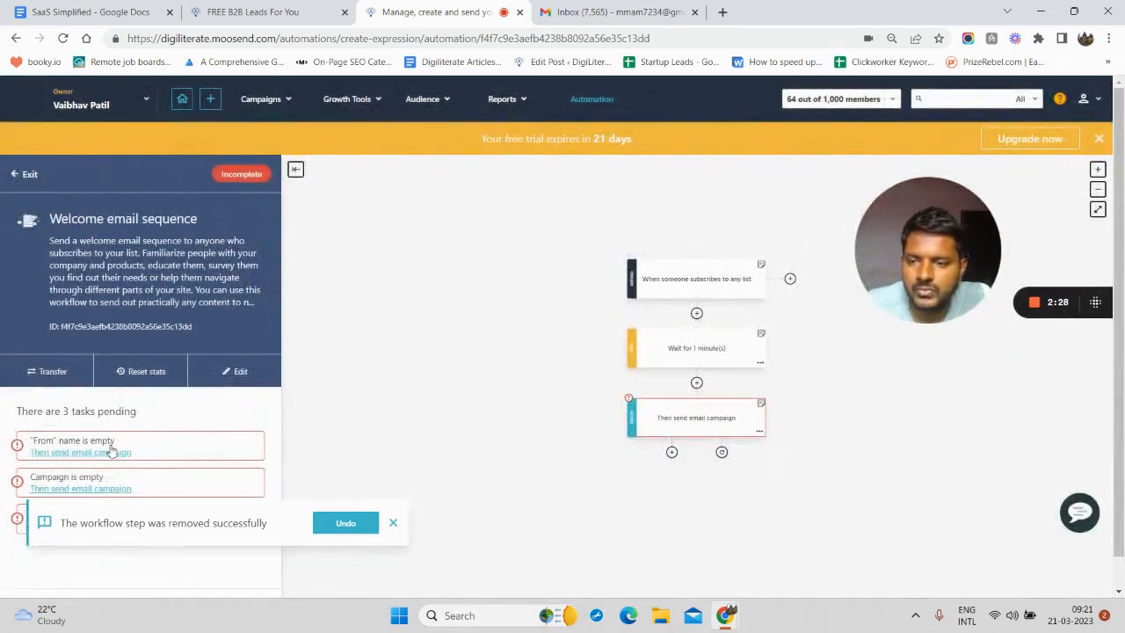
Give the email campaign step the subject line "Welcome to Digiliterate Family" and select the SaaSquatch sender
{"action": "left_click", "coordinate": [70, 450]}
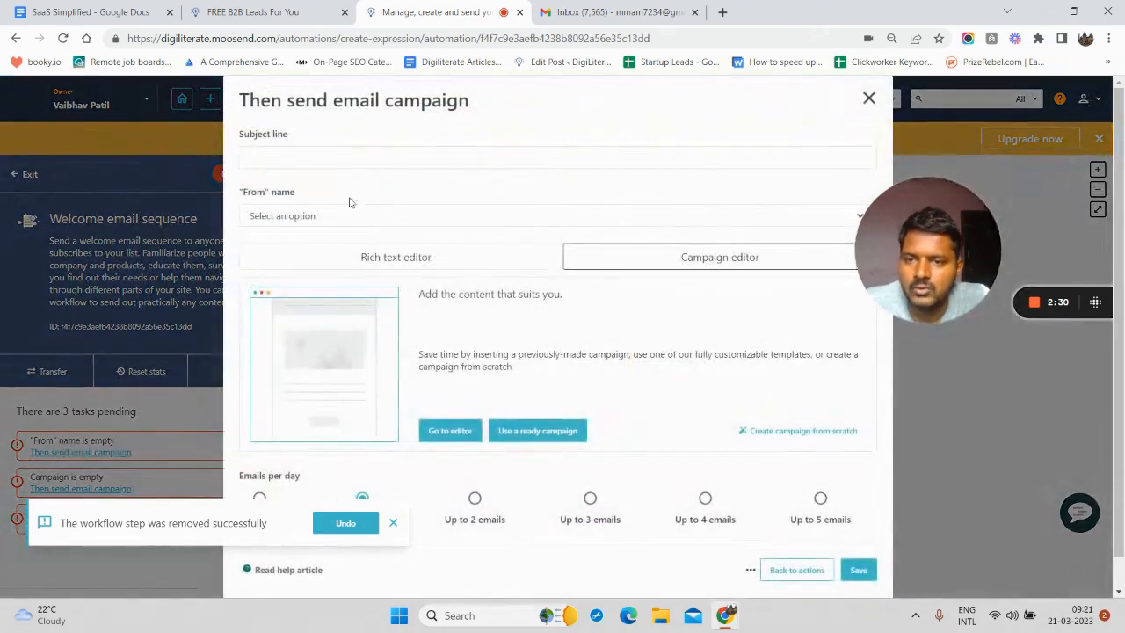
{"action": "left_click", "coordinate": [320, 158]}
{"action": "left_click", "coordinate": [365, 191]}
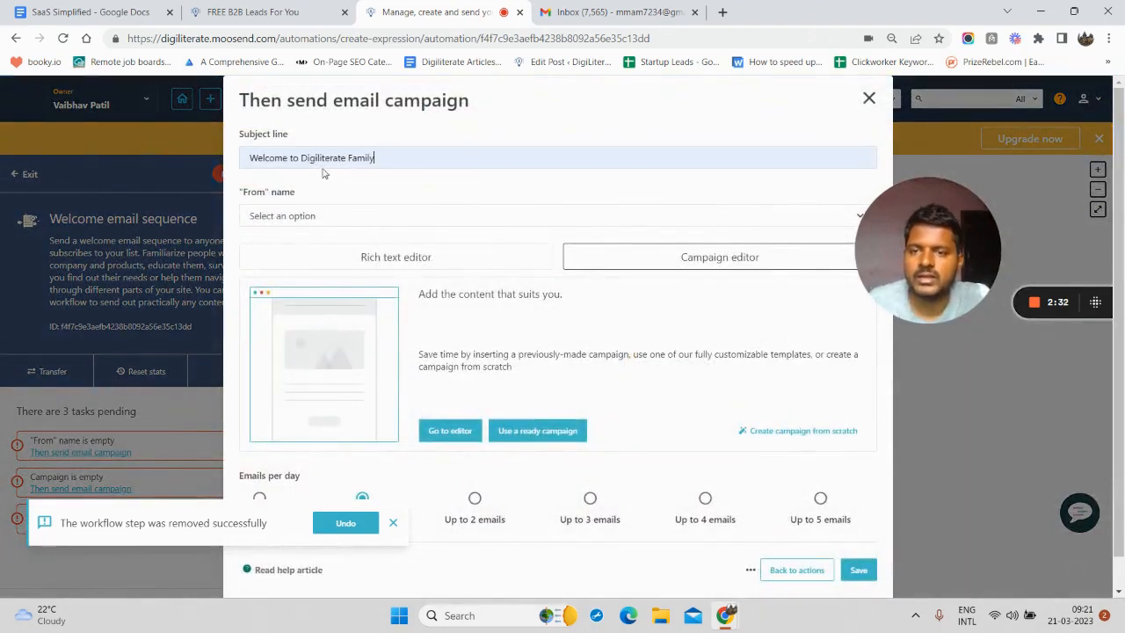
{"action": "left_click", "coordinate": [322, 216]}
{"action": "left_click", "coordinate": [298, 244]}
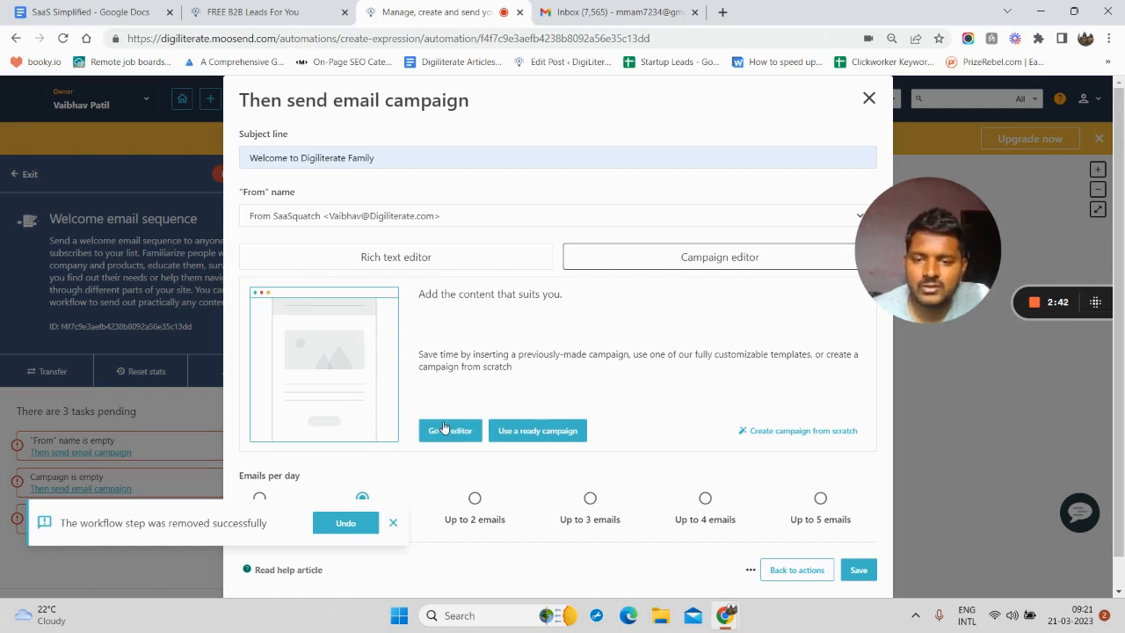
Write "Welcome to digiliterate family." as the email body in the rich text editor and save the campaign step
{"action": "left_click", "coordinate": [422, 254]}
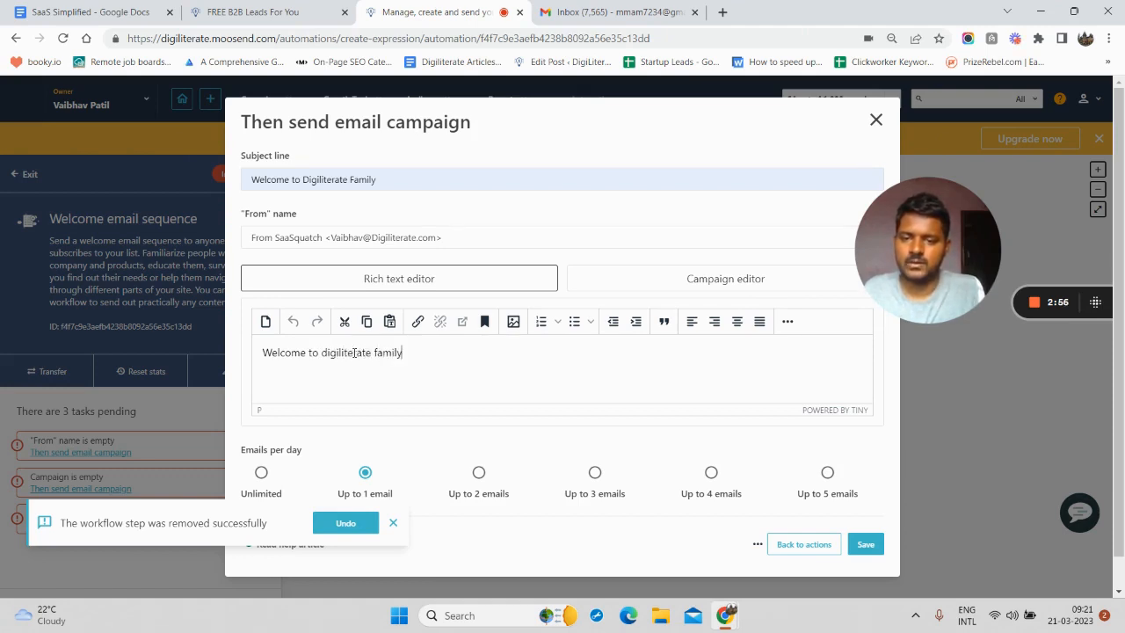
{"action": "type", "text": ","}
{"action": "key", "text": "Return"}
{"action": "key", "text": "BackSpace"}
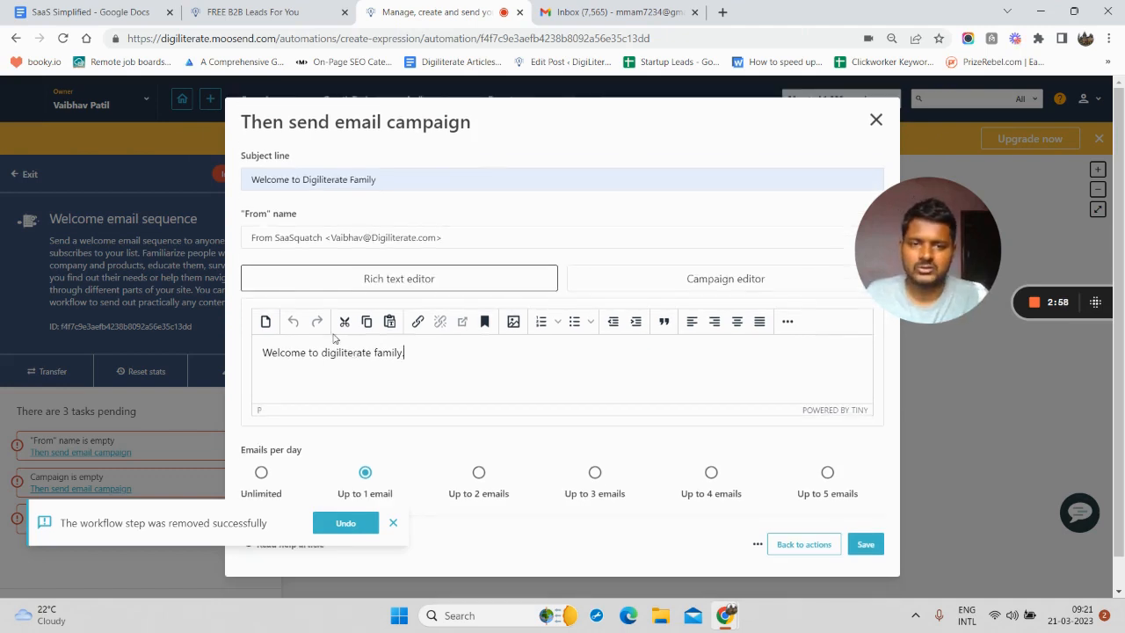
{"action": "left_click_drag", "start_coordinate": [234, 505], "coordinate": [160, 497]}
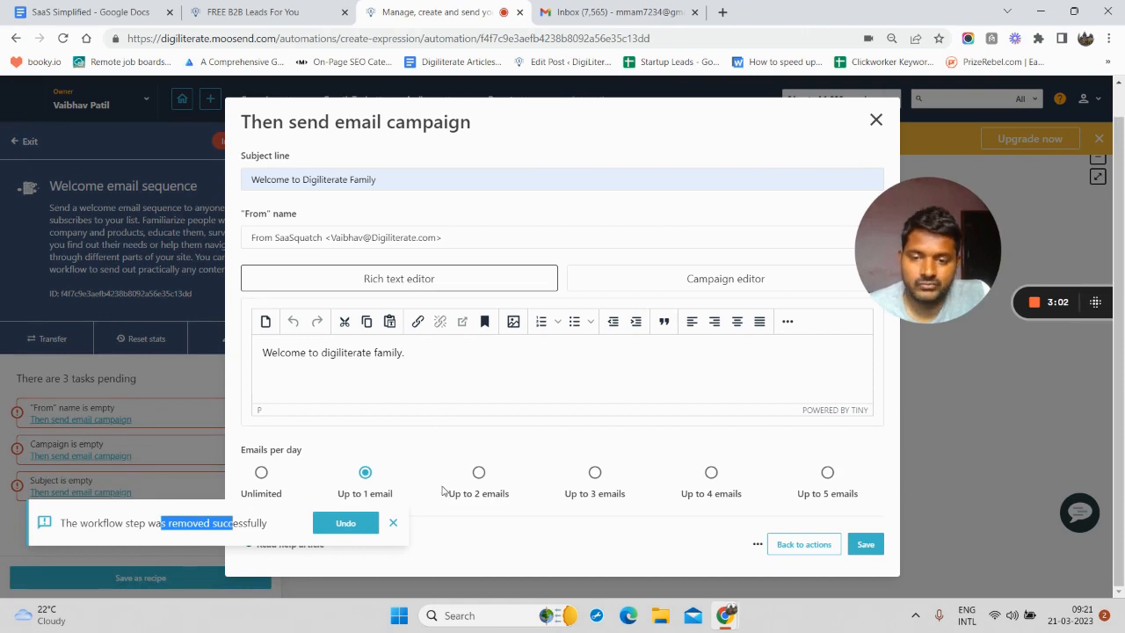
{"action": "left_click", "coordinate": [393, 522]}
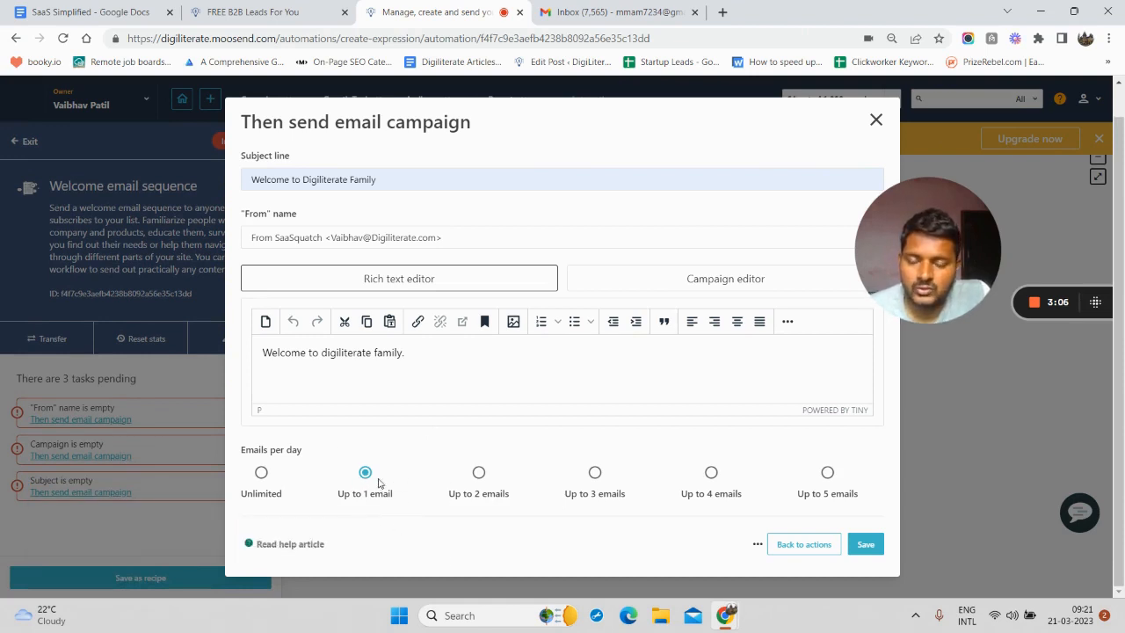
{"action": "left_click", "coordinate": [866, 544]}
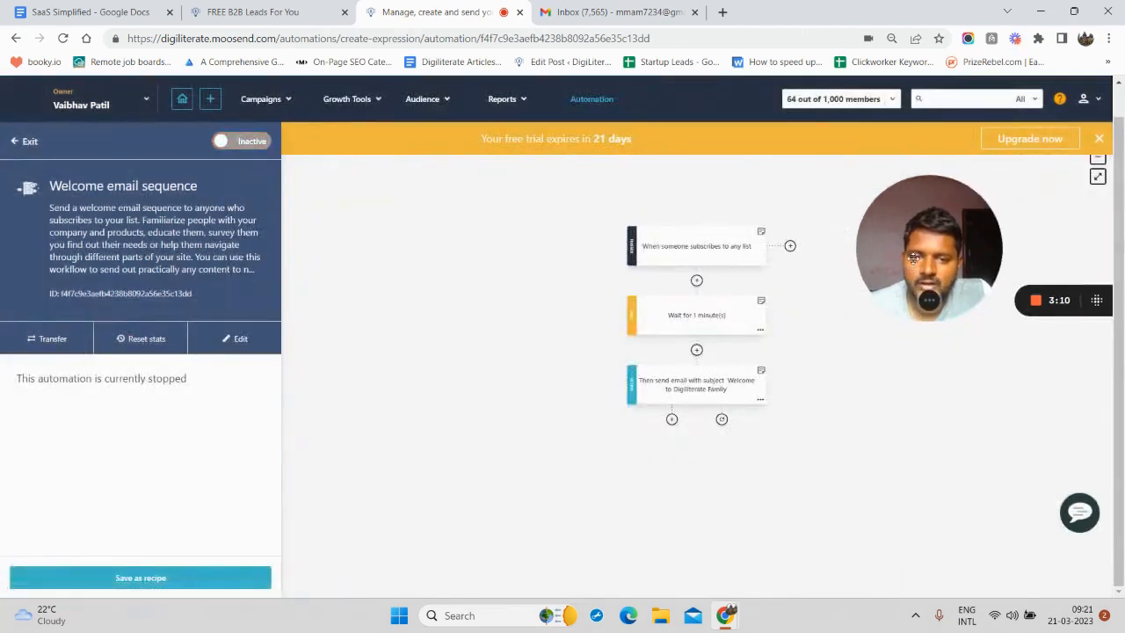
Save the Welcome email sequence workflow as a recipe with the industry set to Creative & Marketing Services
{"action": "left_click_drag", "start_coordinate": [913, 258], "coordinate": [918, 241]}
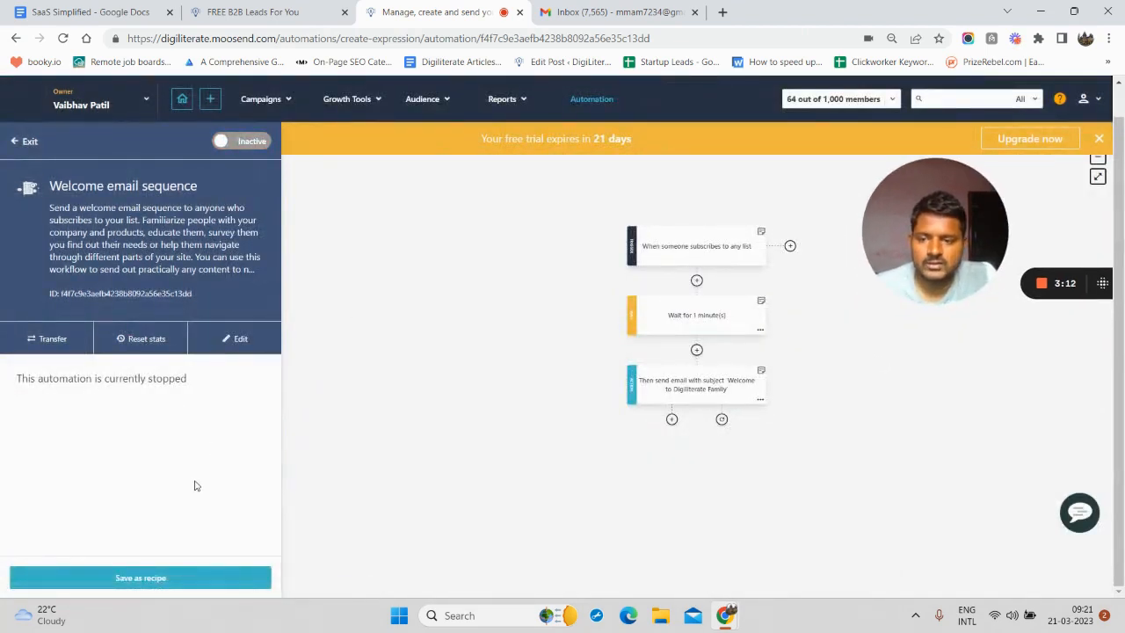
{"action": "left_click", "coordinate": [137, 578]}
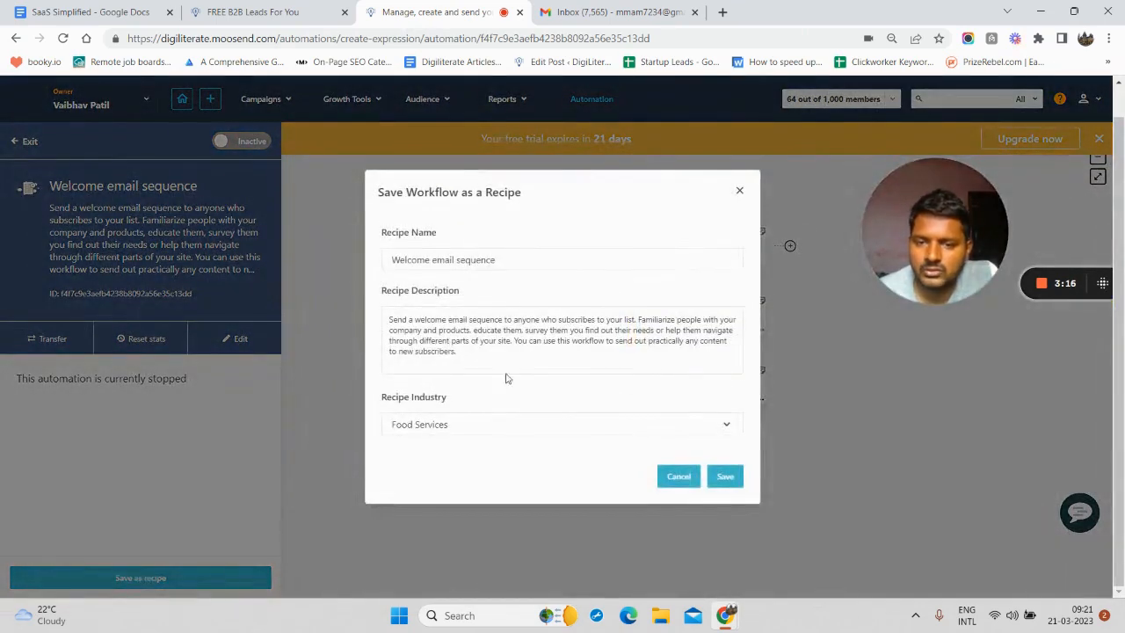
{"action": "left_click", "coordinate": [446, 426]}
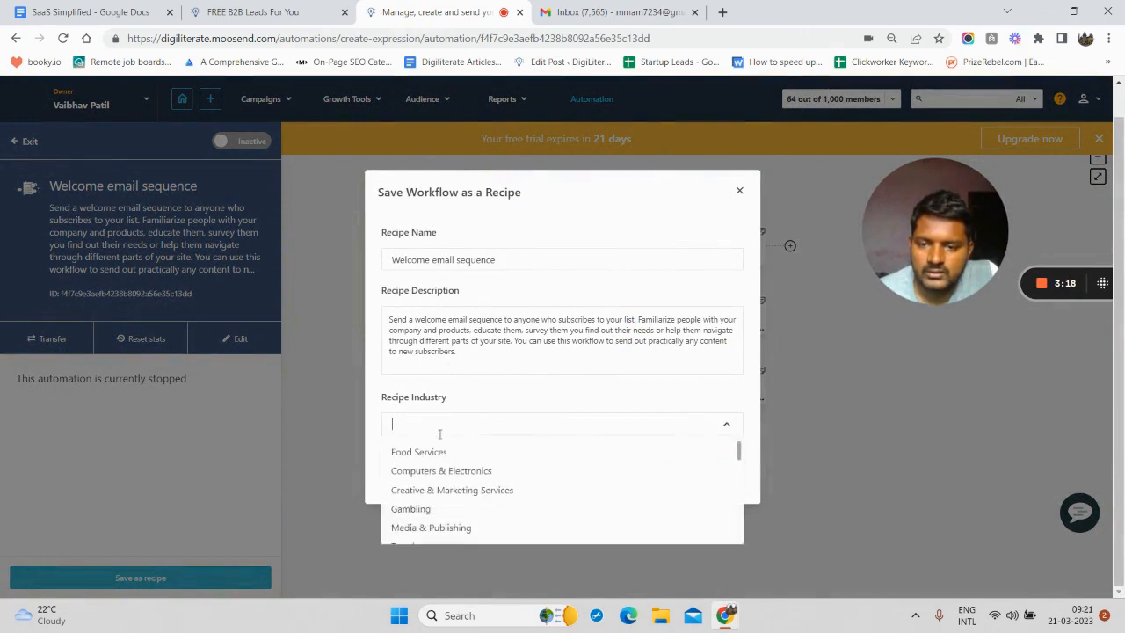
{"action": "left_click", "coordinate": [449, 487]}
{"action": "left_click", "coordinate": [714, 477]}
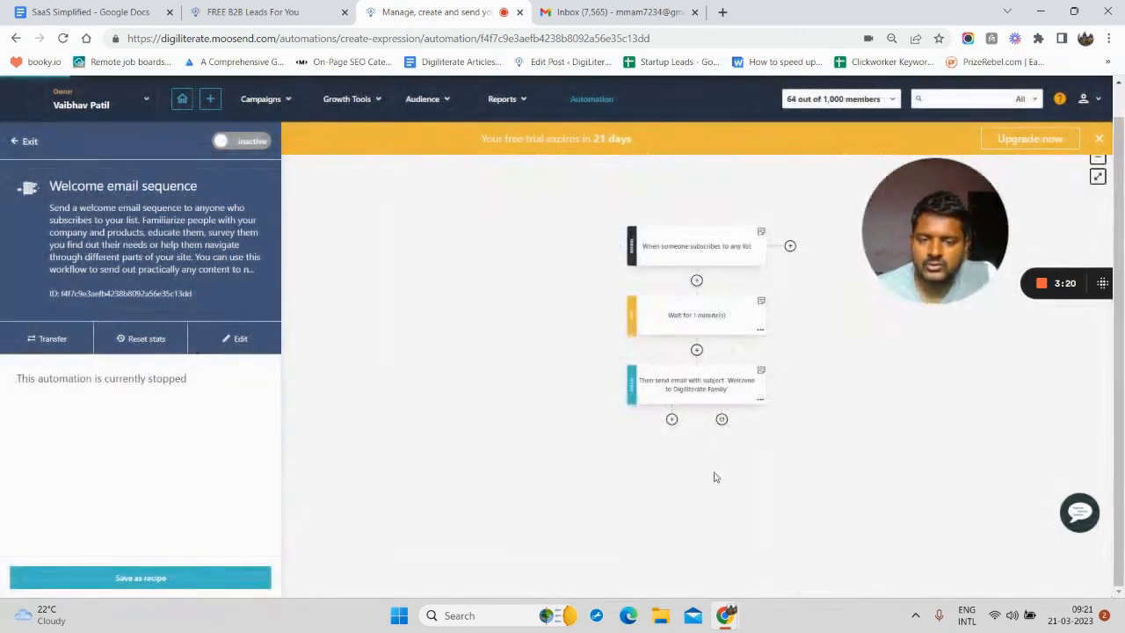
Exit the workflow editor and activate the Welcome email sequence in the list of automation workflows
{"action": "left_click", "coordinate": [29, 145]}
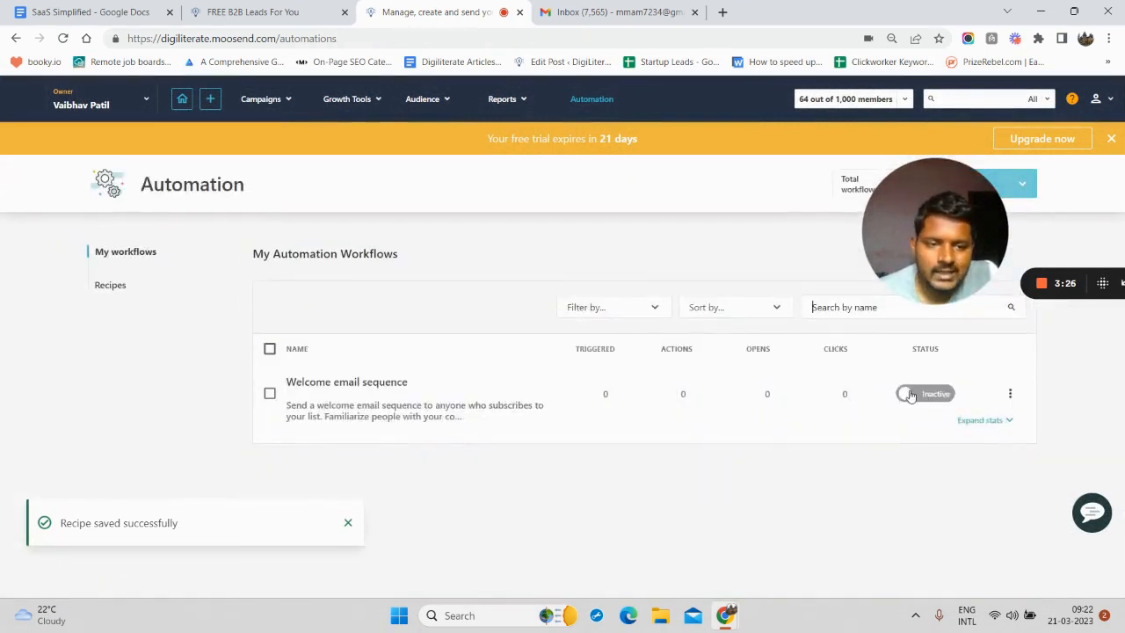
{"action": "left_click", "coordinate": [909, 396]}
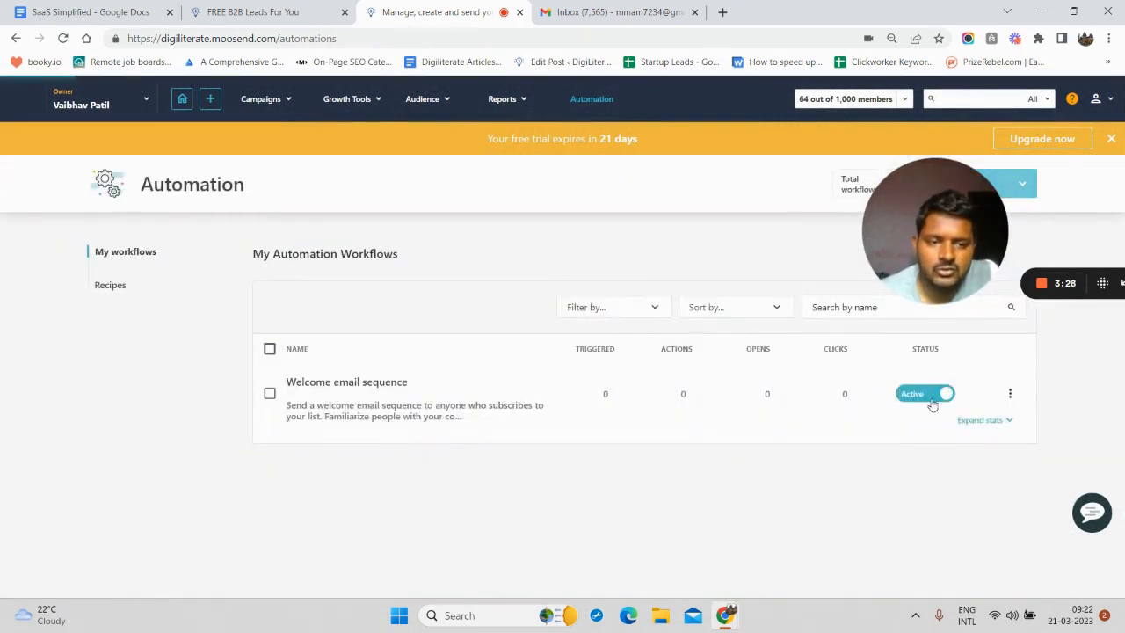
{"action": "left_click_drag", "start_coordinate": [865, 294], "coordinate": [284, 423]}
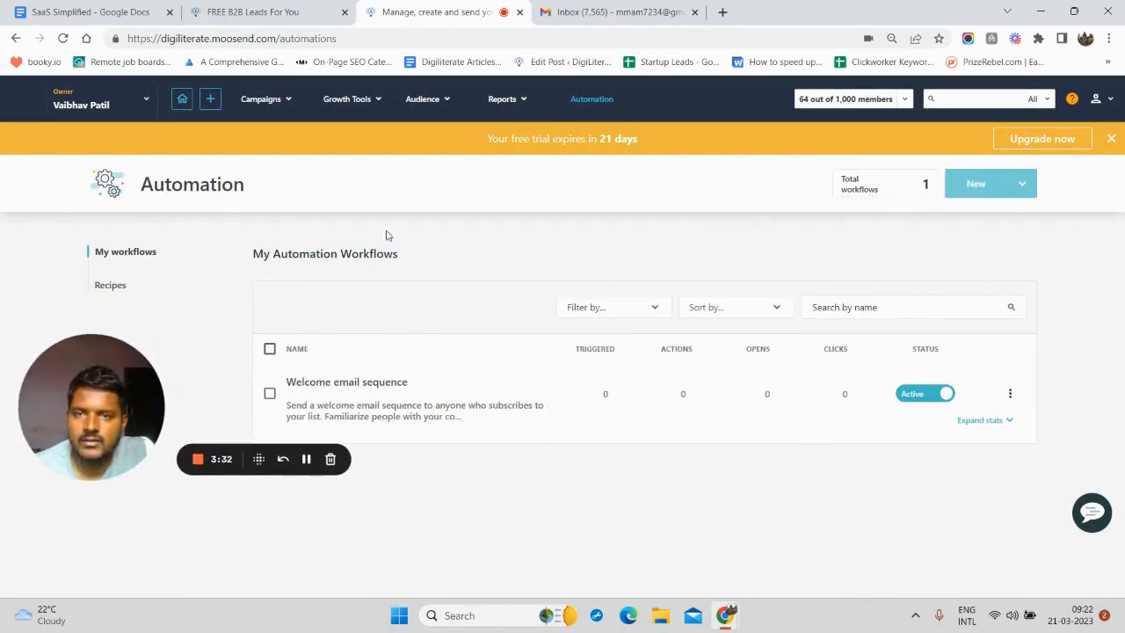
Switch to the published B2B lead generation landing page and reload it to reset its subscription form
{"action": "left_click", "coordinate": [263, 11]}
{"action": "scroll", "coordinate": [618, 283], "scroll_direction": "up", "scroll_amount": 3}
{"action": "scroll", "coordinate": [551, 264], "scroll_direction": "up", "scroll_amount": 2}
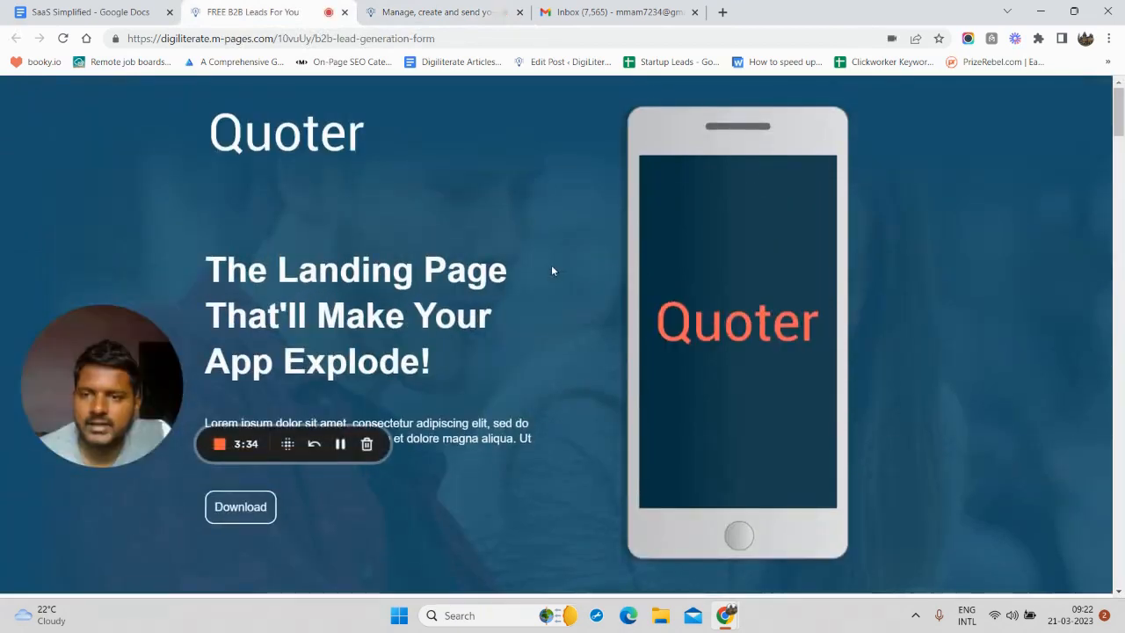
{"action": "scroll", "coordinate": [496, 377], "scroll_direction": "down", "scroll_amount": 8}
{"action": "scroll", "coordinate": [552, 370], "scroll_direction": "down", "scroll_amount": 3}
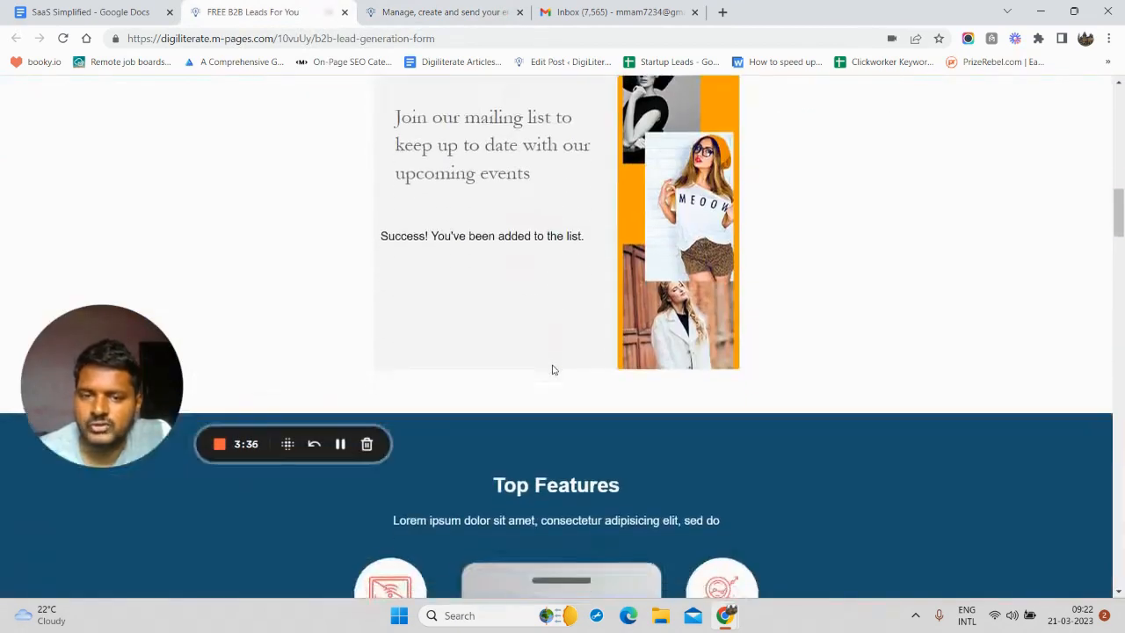
{"action": "scroll", "coordinate": [553, 369], "scroll_direction": "up", "scroll_amount": 6}
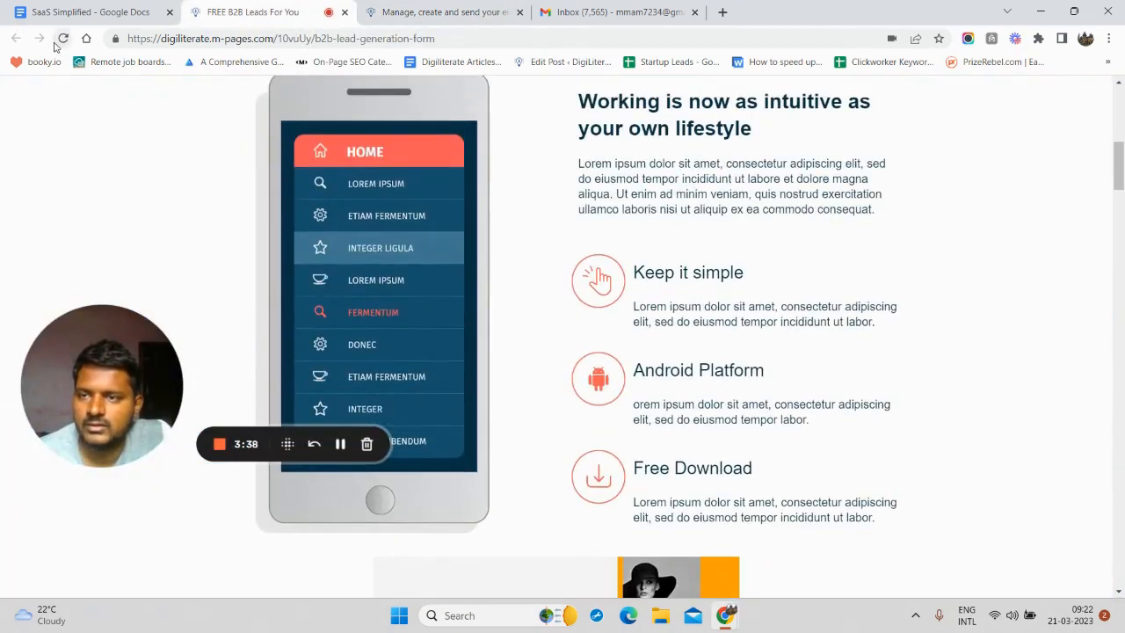
{"action": "left_click", "coordinate": [60, 39]}
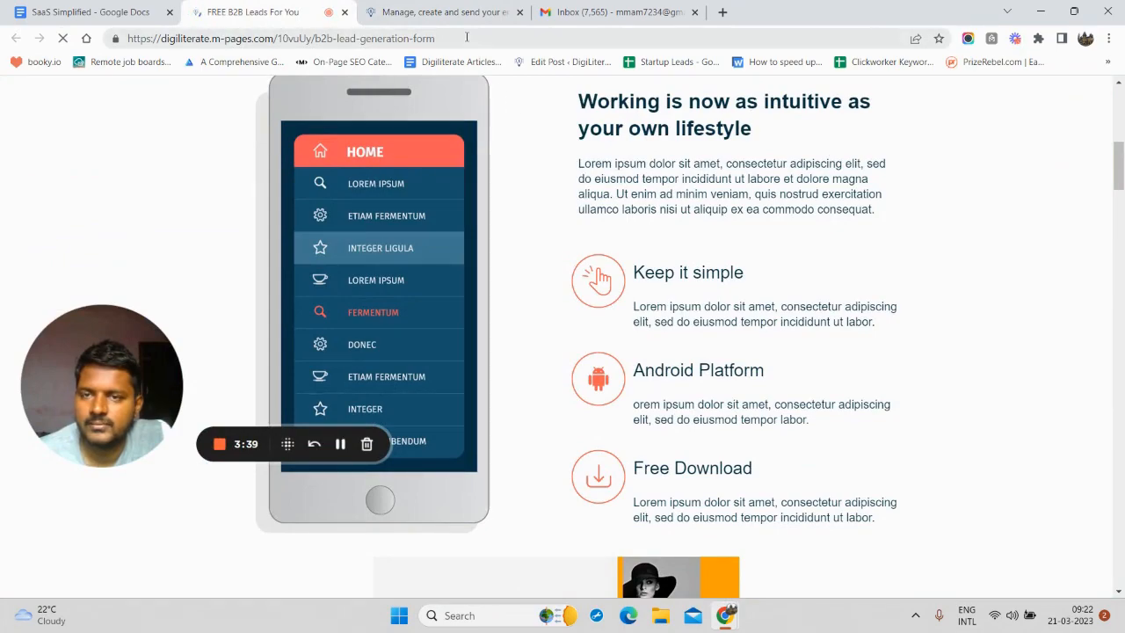
{"action": "scroll", "coordinate": [554, 195], "scroll_direction": "up", "scroll_amount": 8}
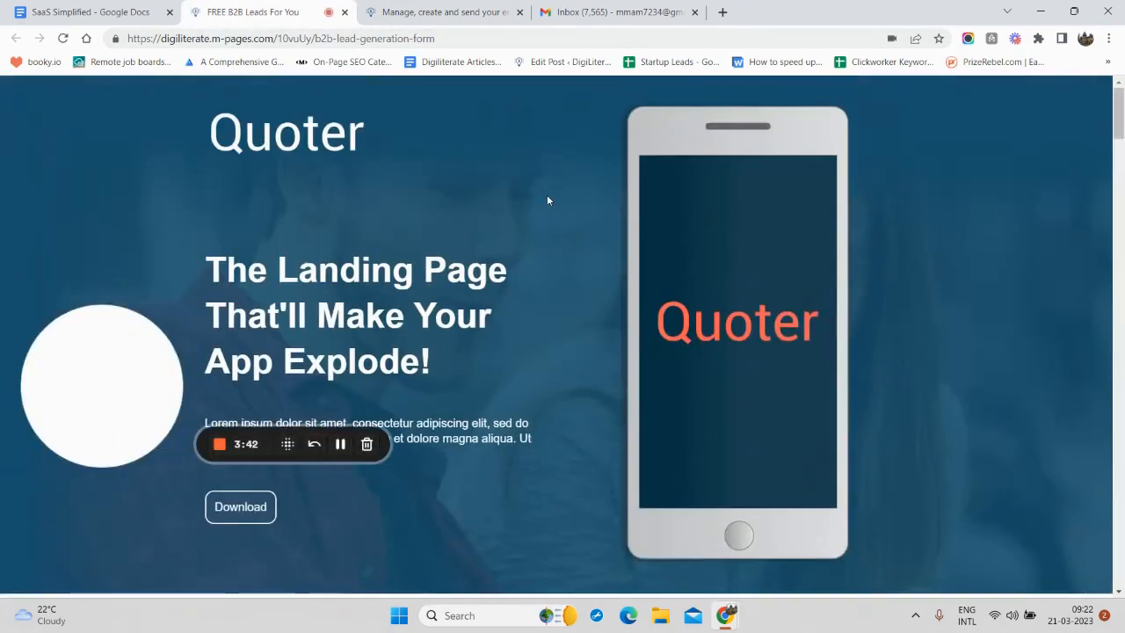
Find the mailing list form on the landing page and begin entering the subscriber's email address
{"action": "scroll", "coordinate": [547, 201], "scroll_direction": "down", "scroll_amount": 2}
{"action": "scroll", "coordinate": [546, 201], "scroll_direction": "down", "scroll_amount": 20}
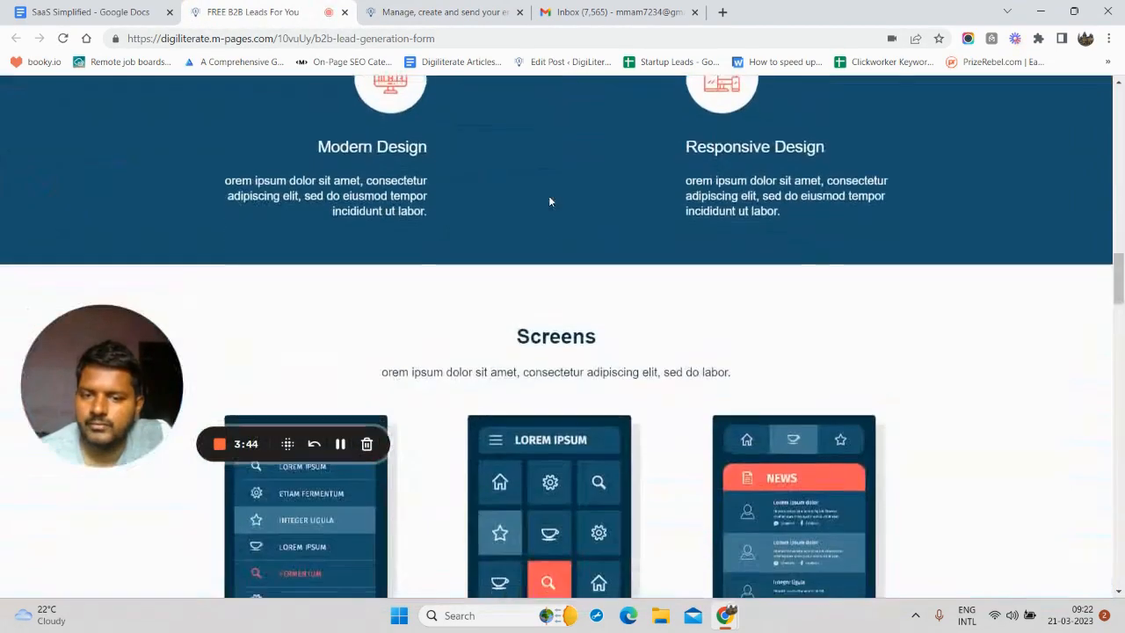
{"action": "scroll", "coordinate": [549, 201], "scroll_direction": "down", "scroll_amount": 5}
{"action": "scroll", "coordinate": [549, 201], "scroll_direction": "up", "scroll_amount": 8}
{"action": "scroll", "coordinate": [545, 246], "scroll_direction": "down", "scroll_amount": 3}
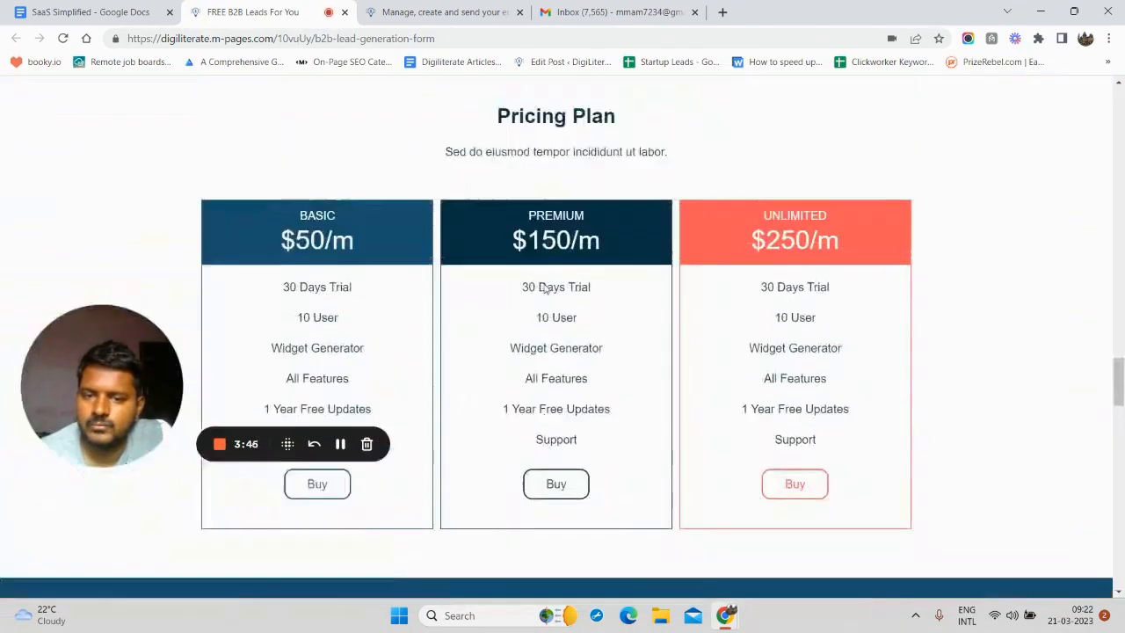
{"action": "scroll", "coordinate": [541, 291], "scroll_direction": "up", "scroll_amount": 10}
{"action": "scroll", "coordinate": [540, 286], "scroll_direction": "up", "scroll_amount": 15}
{"action": "scroll", "coordinate": [528, 290], "scroll_direction": "down", "scroll_amount": 6}
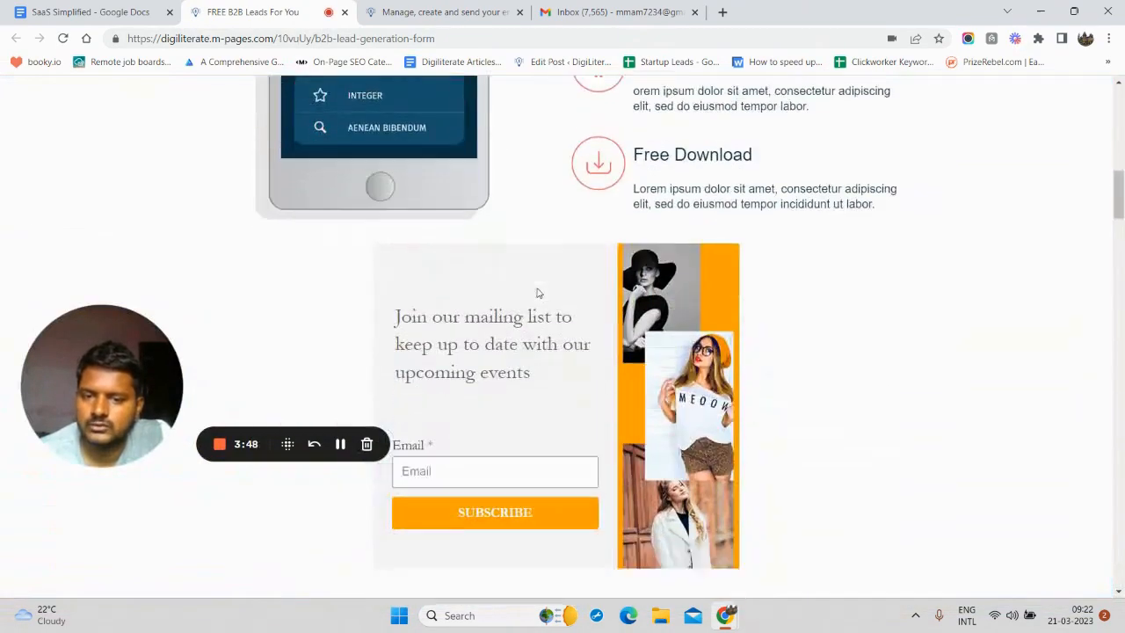
{"action": "left_click", "coordinate": [477, 309]}
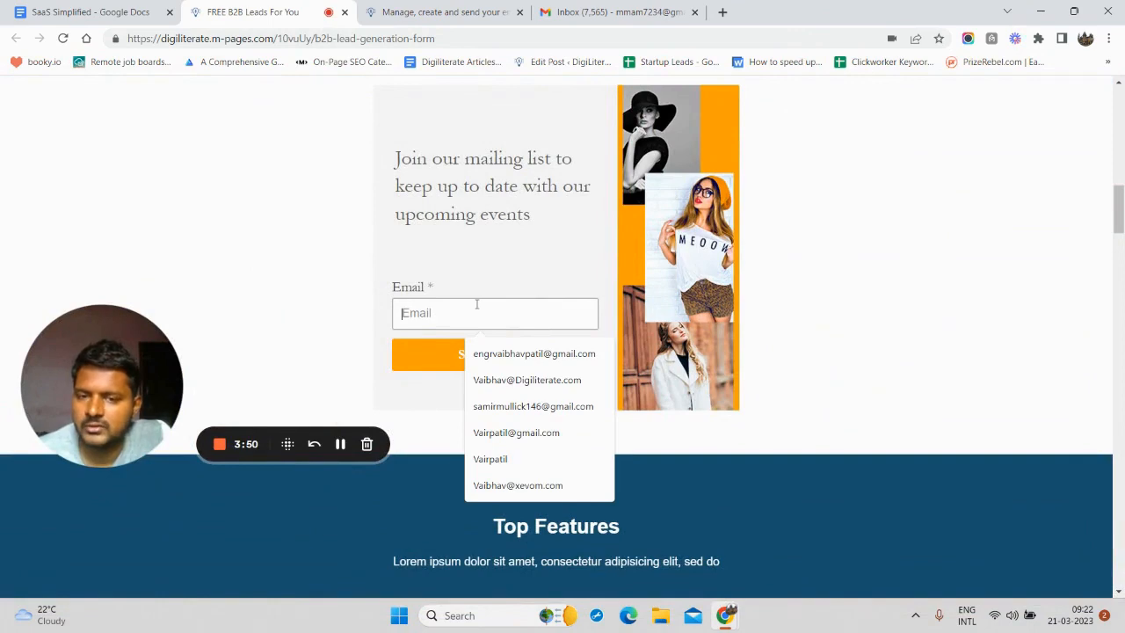
{"action": "type", "text": "mm"}
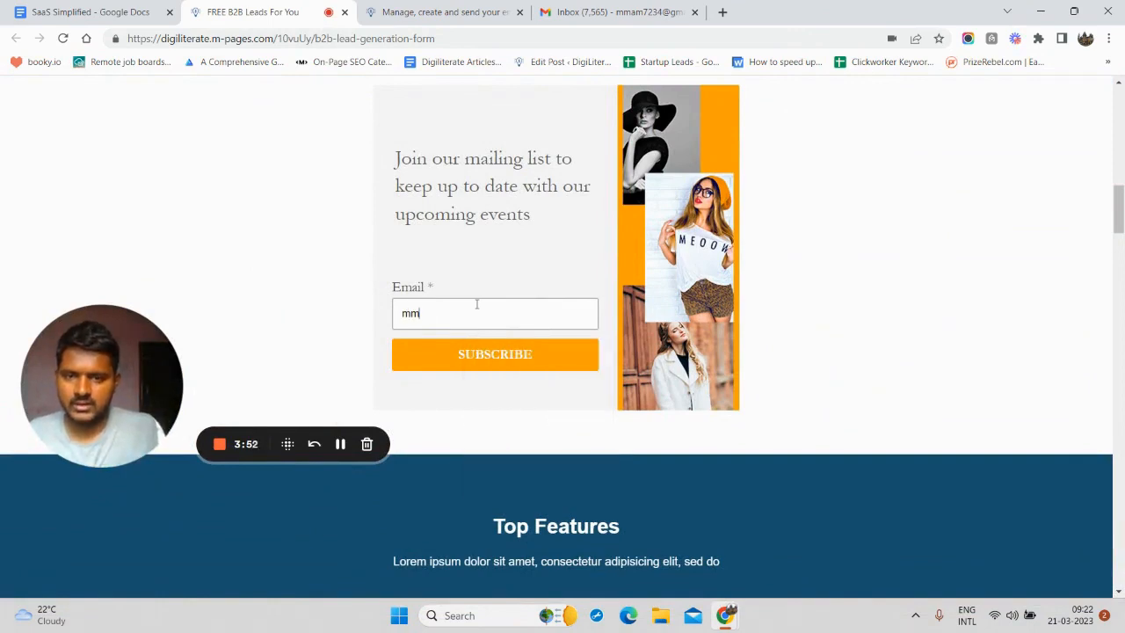
Switch to Gmail and copy the signed-in account's email address from the account details
{"action": "left_click", "coordinate": [622, 9]}
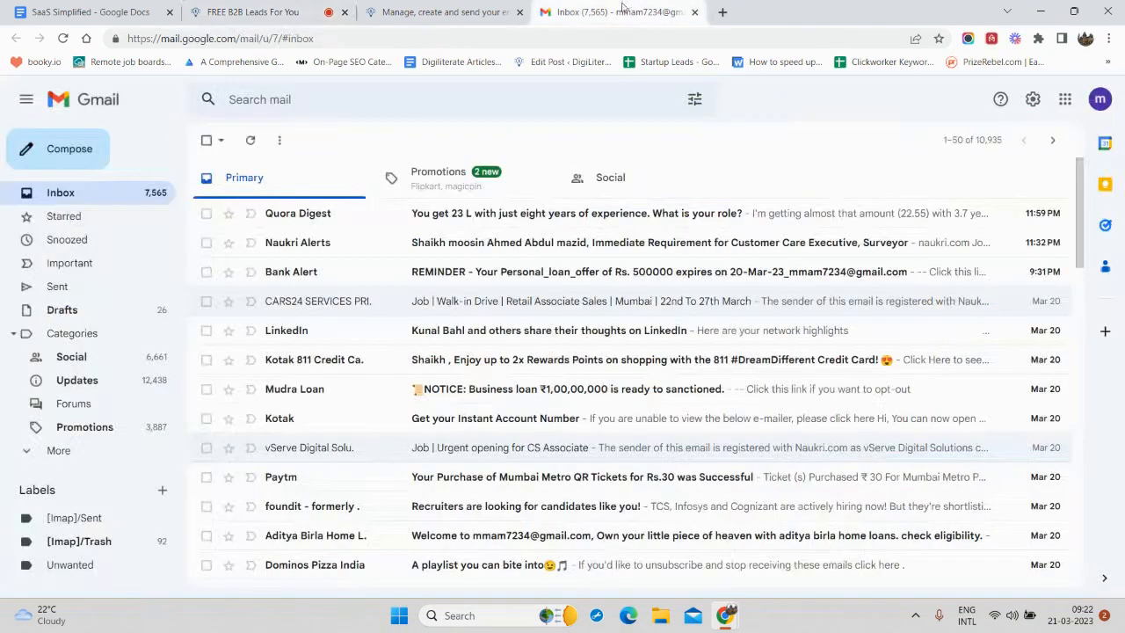
{"action": "left_click", "coordinate": [1102, 101]}
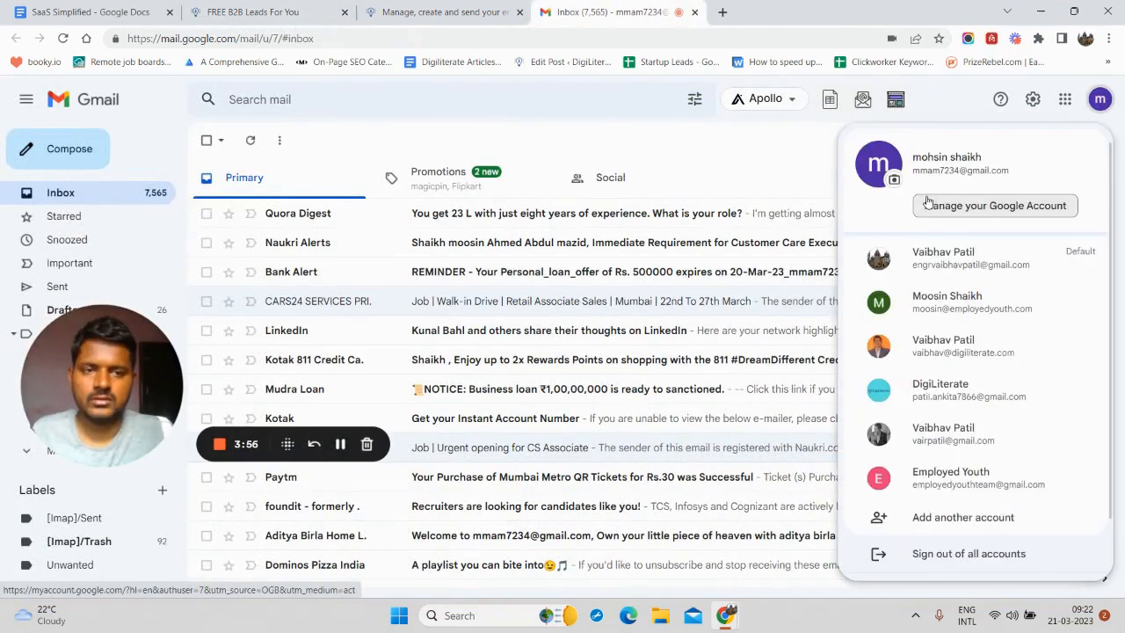
{"action": "double_click", "coordinate": [943, 172]}
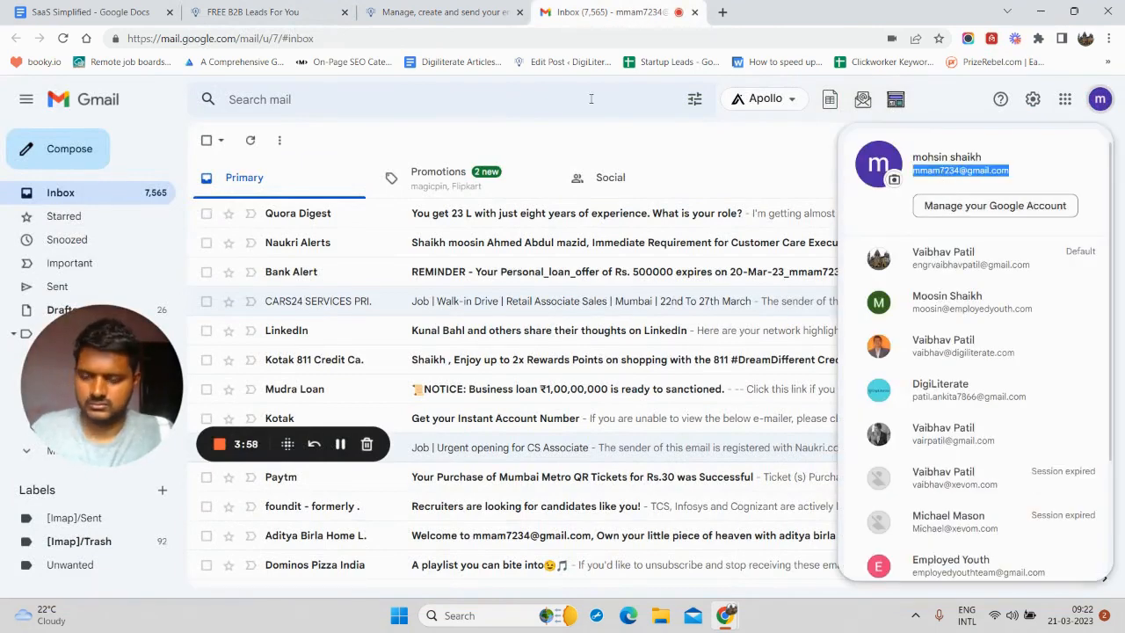
Return to the landing page, replace the form's email entry with the copied address and subscribe to the mailing list
{"action": "left_click", "coordinate": [264, 12]}
{"action": "double_click", "coordinate": [503, 307]}
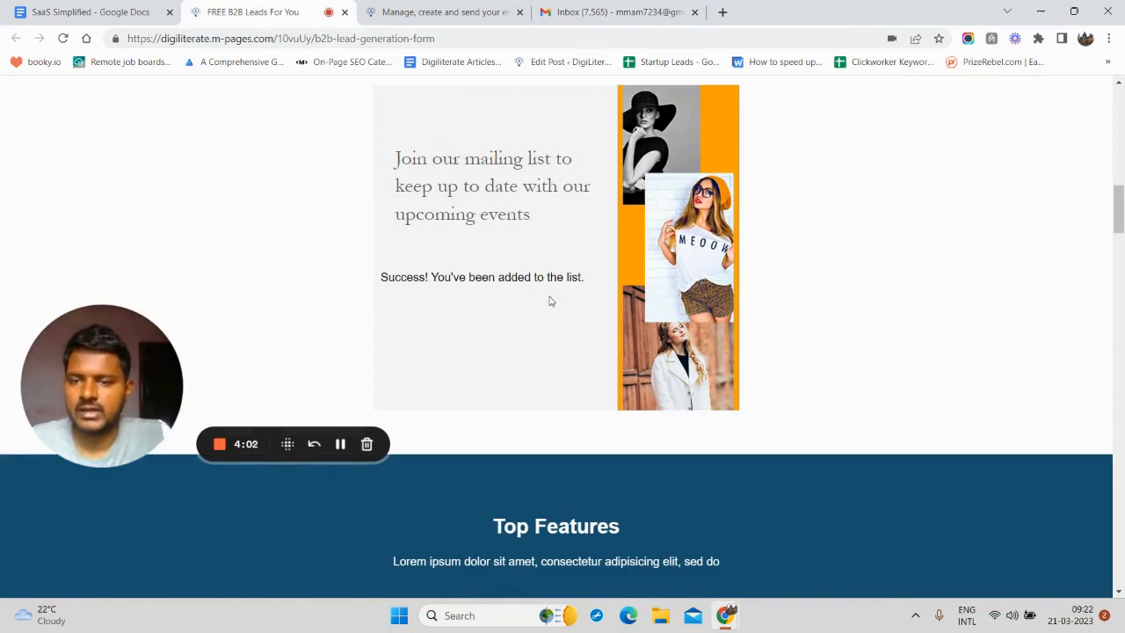
{"action": "scroll", "coordinate": [546, 235], "scroll_direction": "up", "scroll_amount": 1}
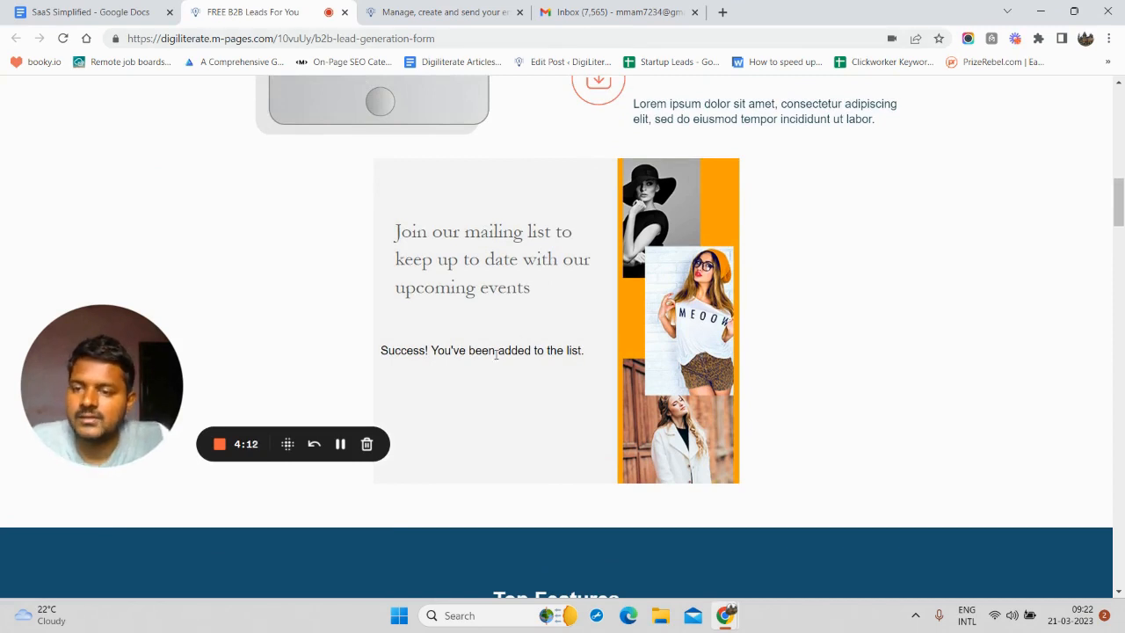
{"action": "left_click", "coordinate": [341, 445]}
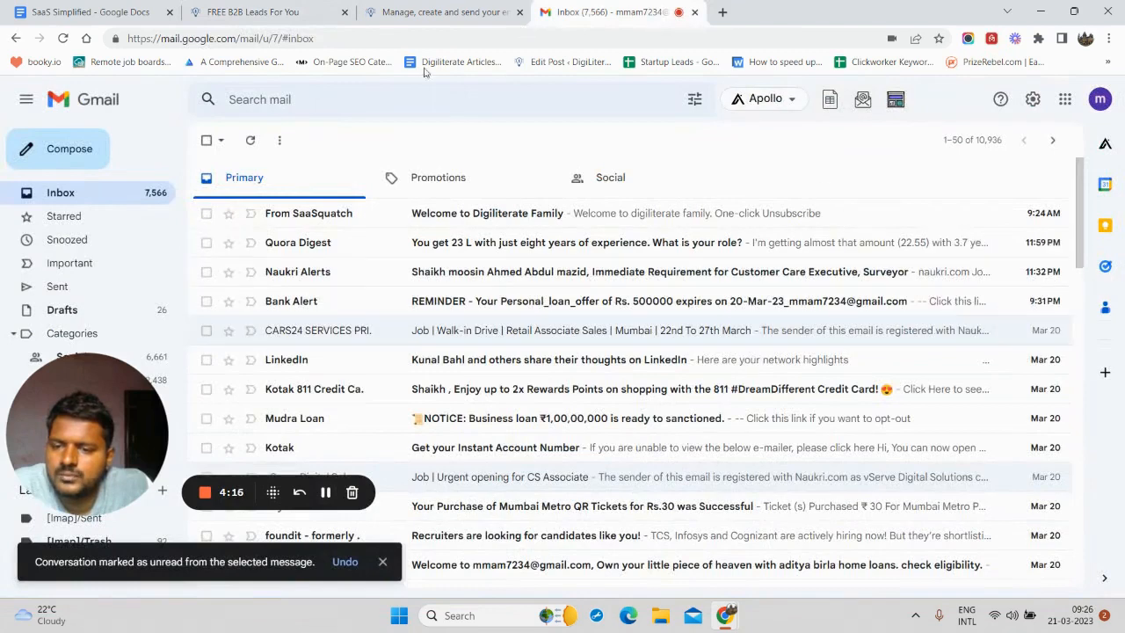
Open the "Welcome to Digiliterate Family" email from SaaSquatch in the Gmail inbox and check its content
{"action": "scroll", "coordinate": [392, 390], "scroll_direction": "down", "scroll_amount": 2}
{"action": "scroll", "coordinate": [393, 390], "scroll_direction": "down", "scroll_amount": 1}
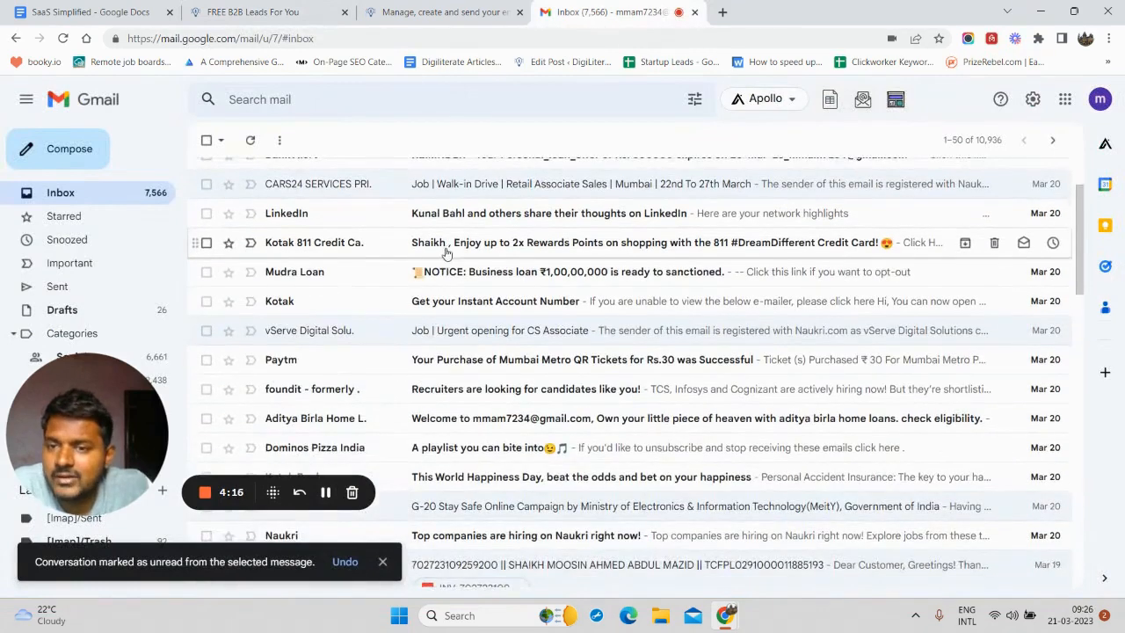
{"action": "scroll", "coordinate": [457, 259], "scroll_direction": "up", "scroll_amount": 3}
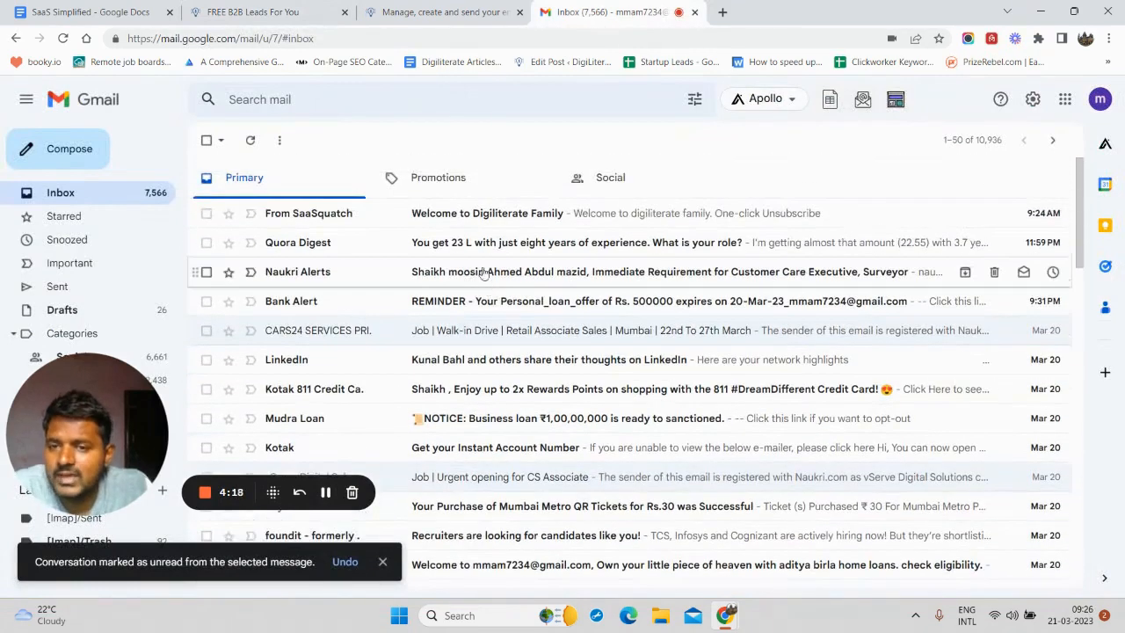
{"action": "left_click", "coordinate": [456, 216]}
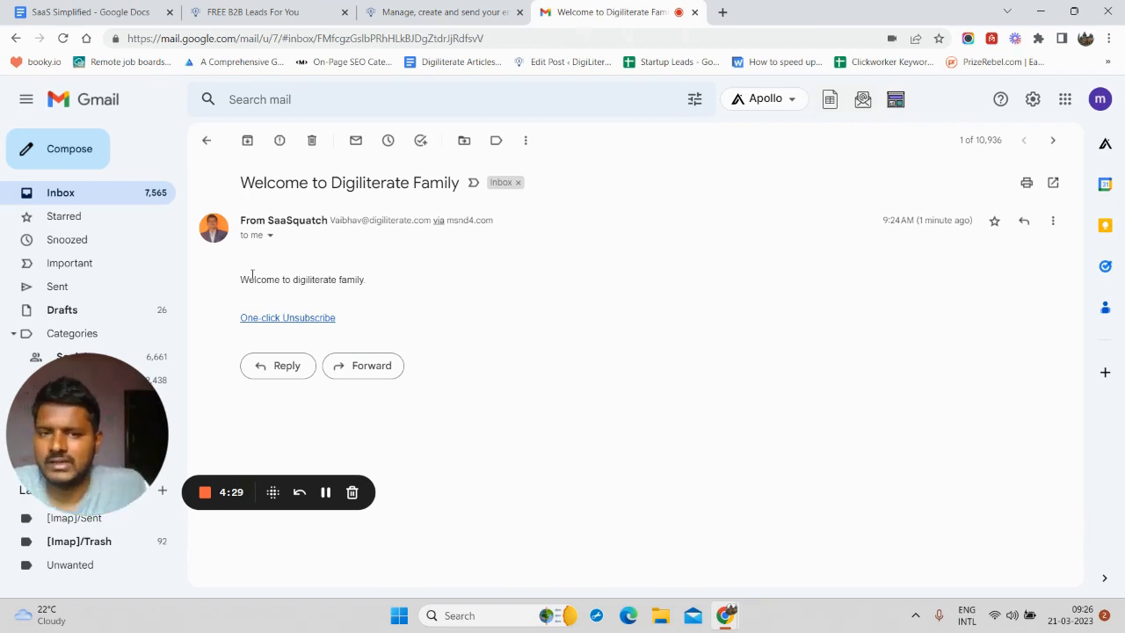
Switch back to Moosend's automation workflows and look over the account menu options
{"action": "left_click", "coordinate": [411, 11]}
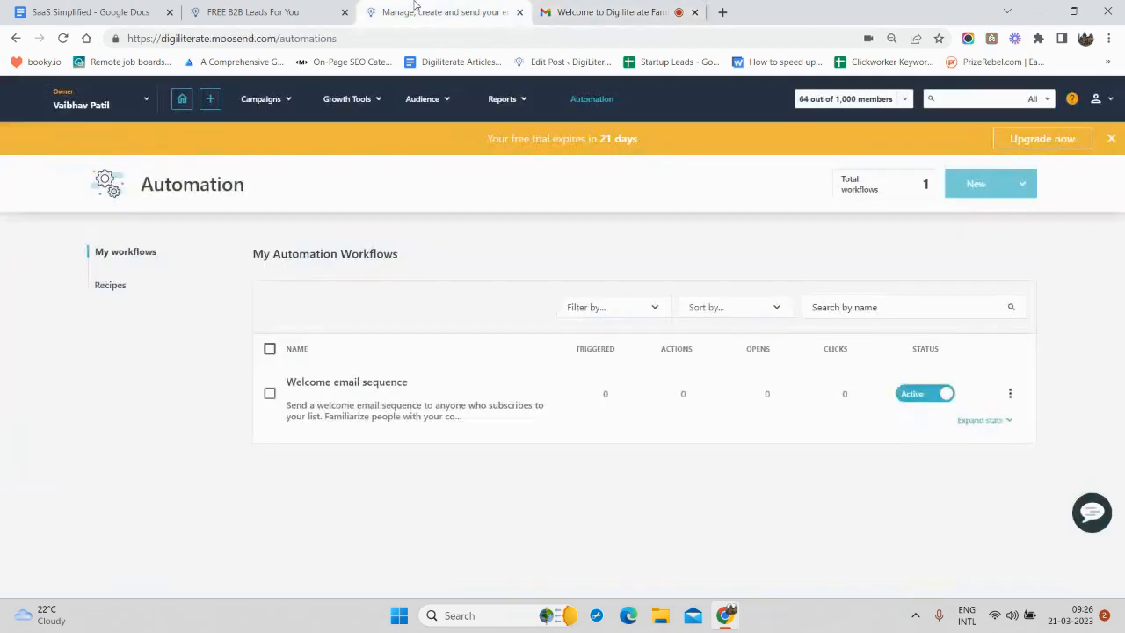
{"action": "left_click", "coordinate": [1100, 99]}
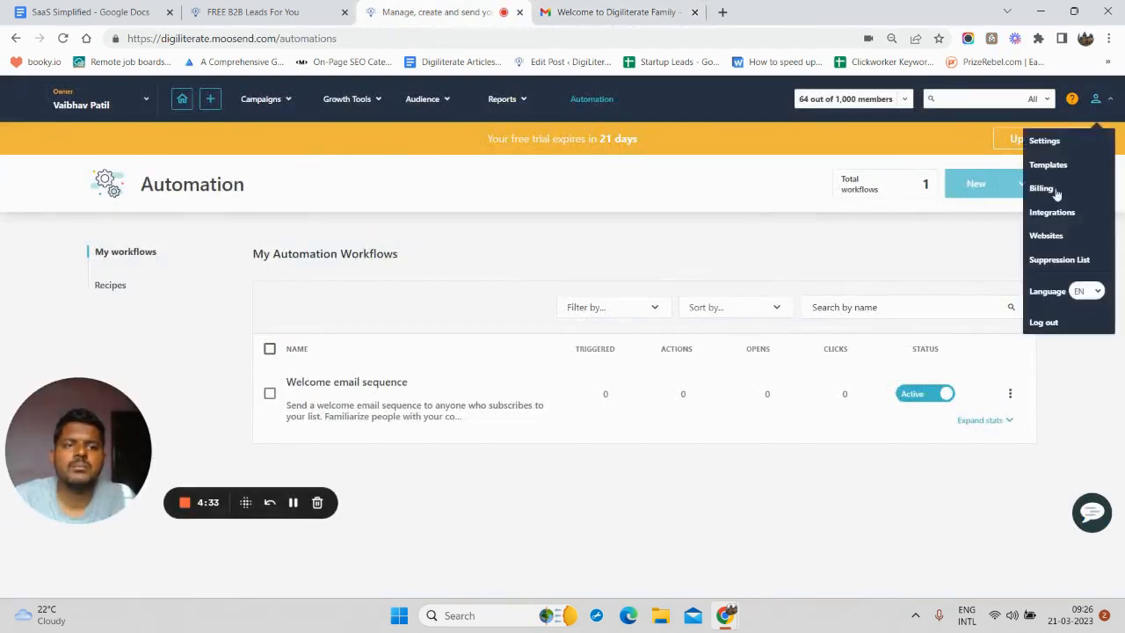
{"action": "left_click", "coordinate": [929, 331]}
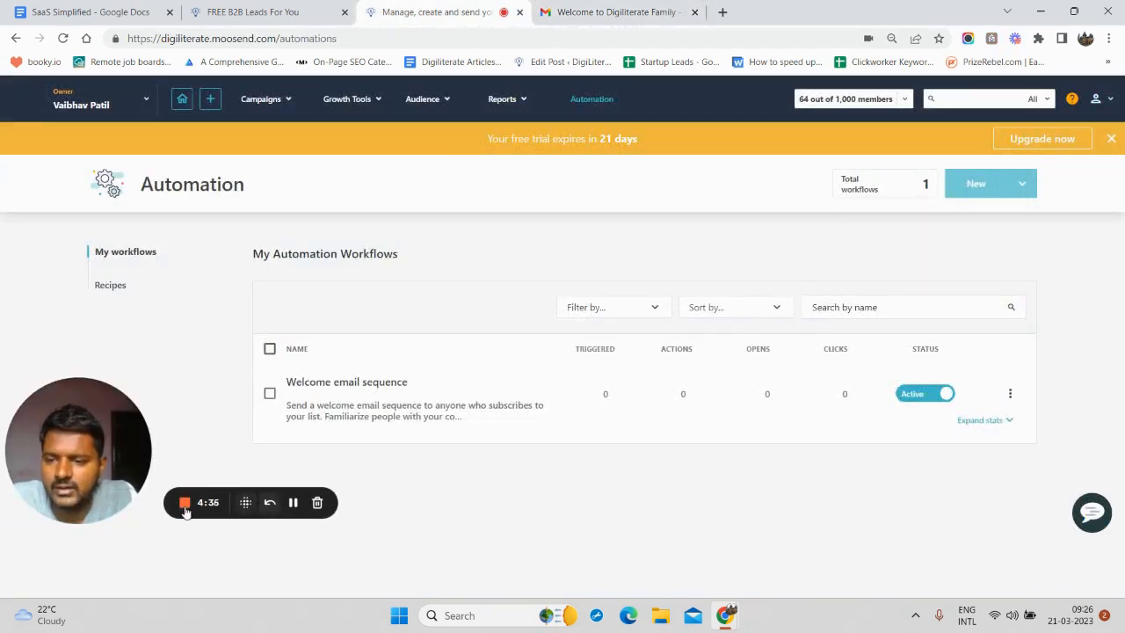
{"action": "left_click", "coordinate": [101, 504]}
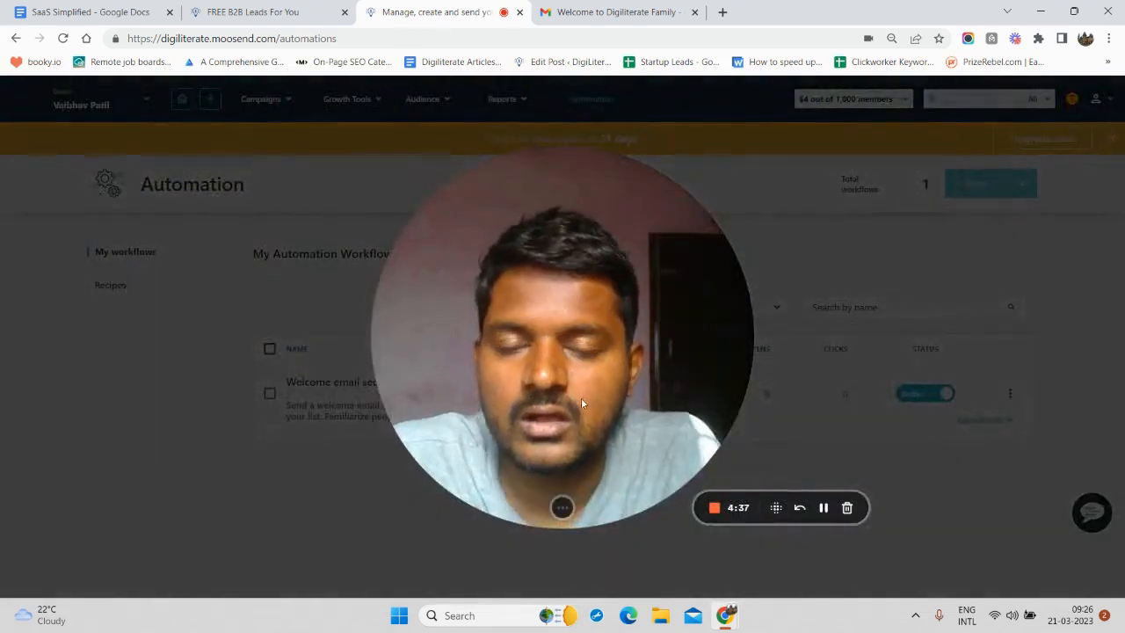